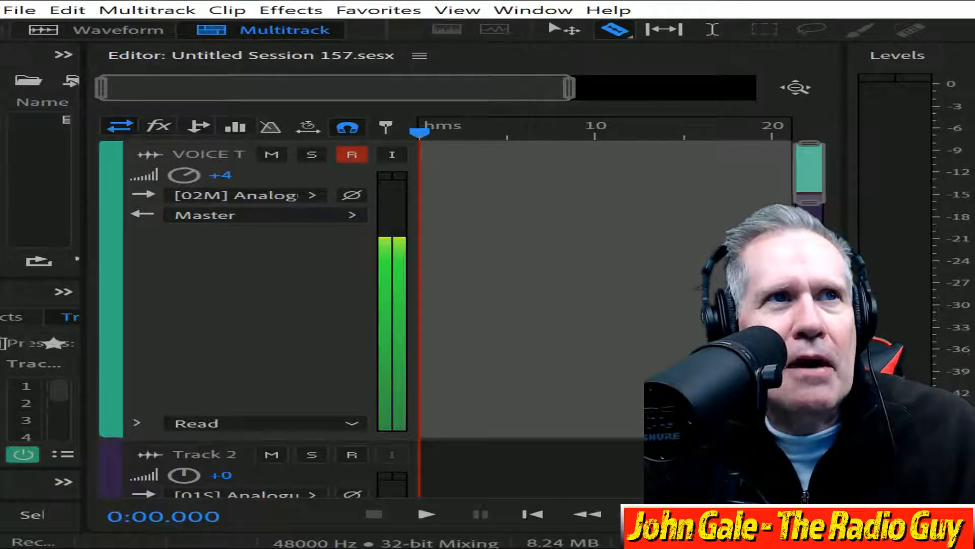
Widen the multitrack editor area and start recording on the armed voice track
left_click_drag(848, 382, 921, 382)
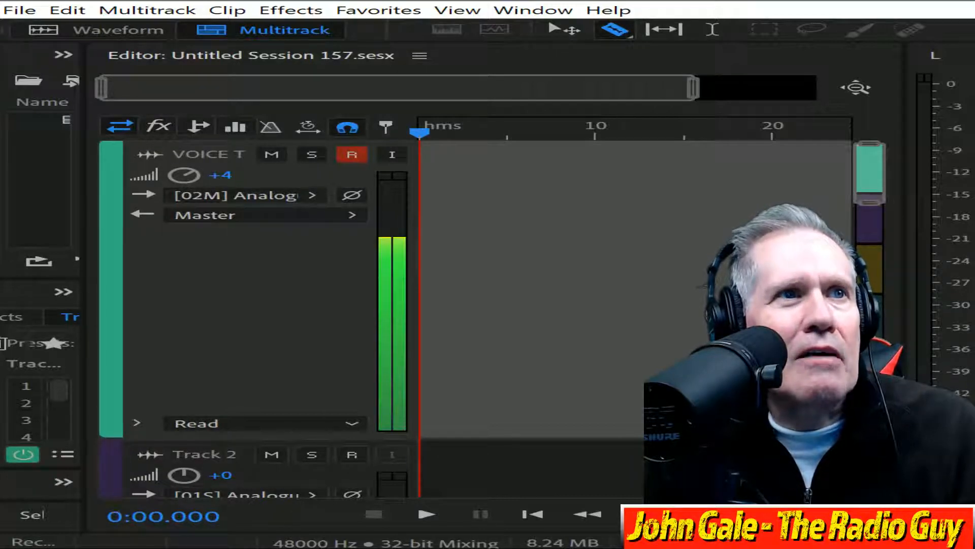
left_click(748, 514)
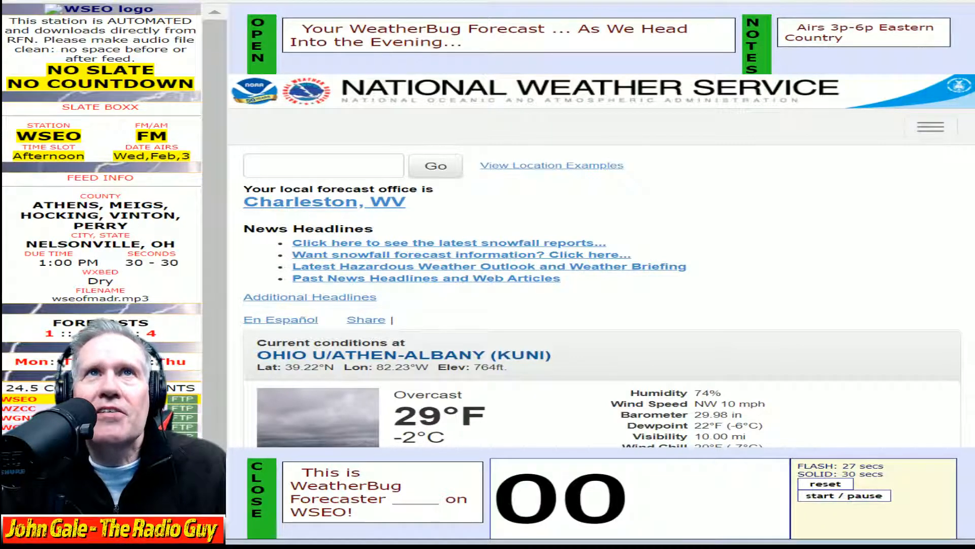
Highlight the opening line, the Tonight through Thursday Night forecast and the closing line of the WSEO script, and start its timer
scroll(452, 269, "down", 7)
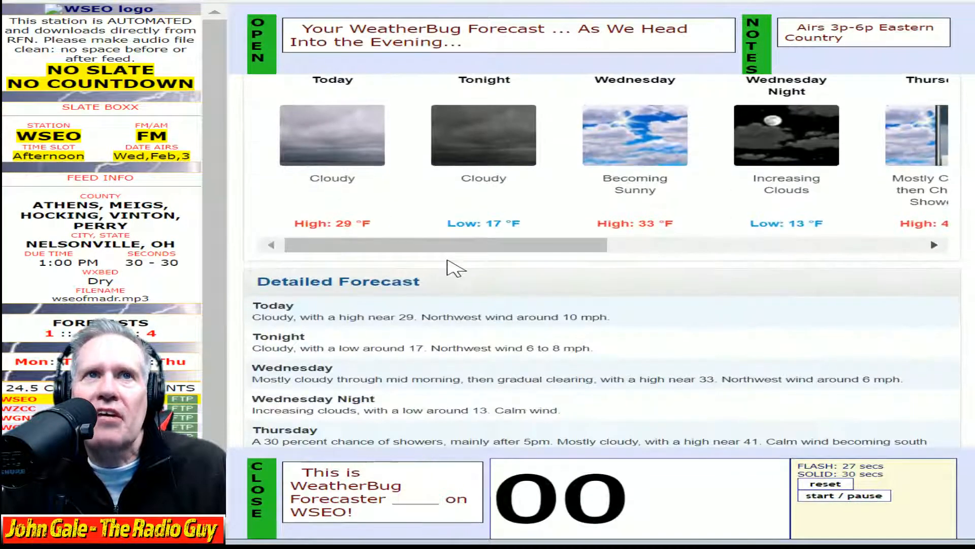
scroll(456, 268, "down", 5)
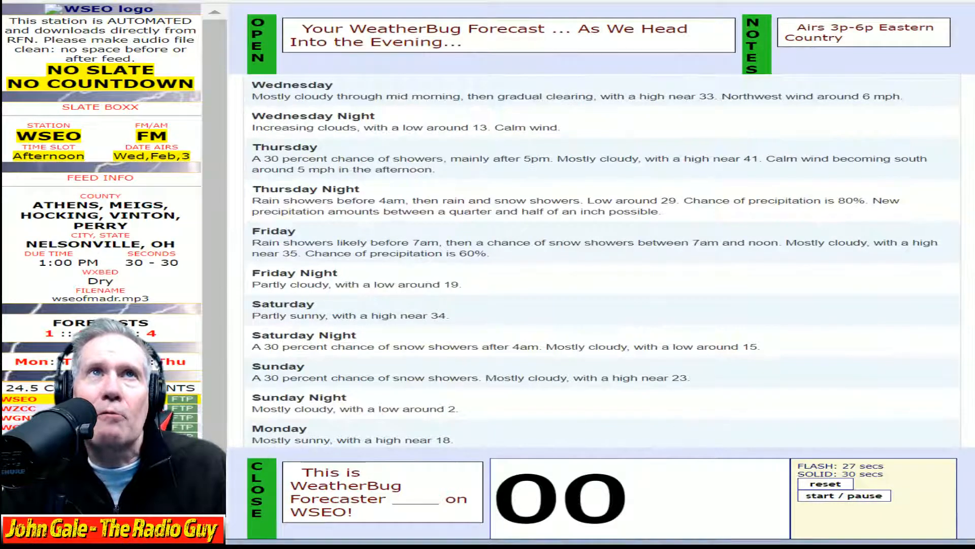
left_click_drag(302, 29, 464, 44)
scroll(292, 160, "up", 3)
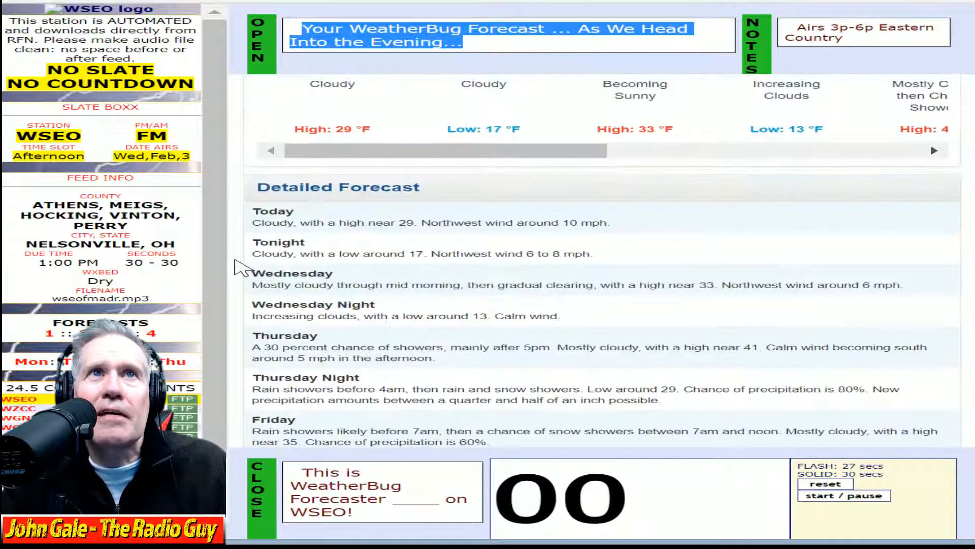
left_click_drag(245, 242, 669, 413)
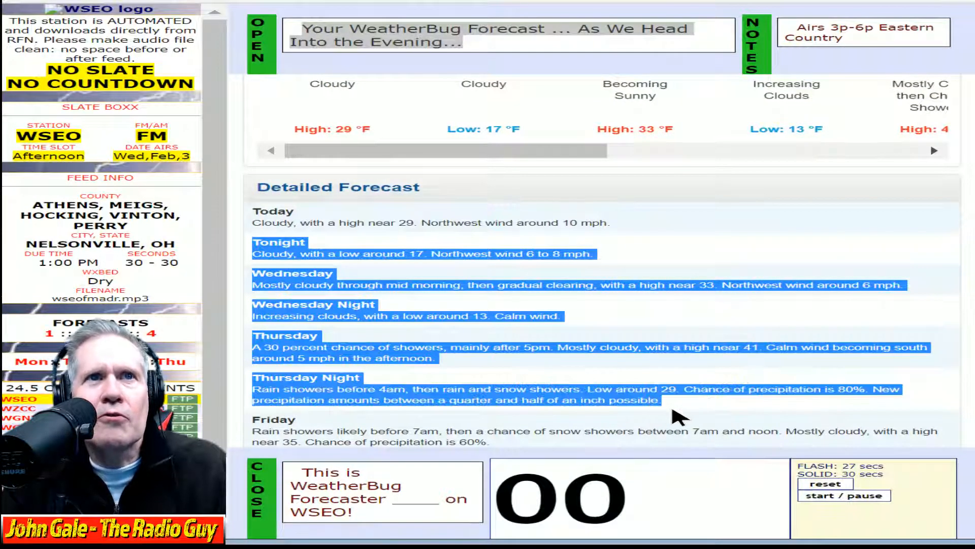
triple_click(335, 490)
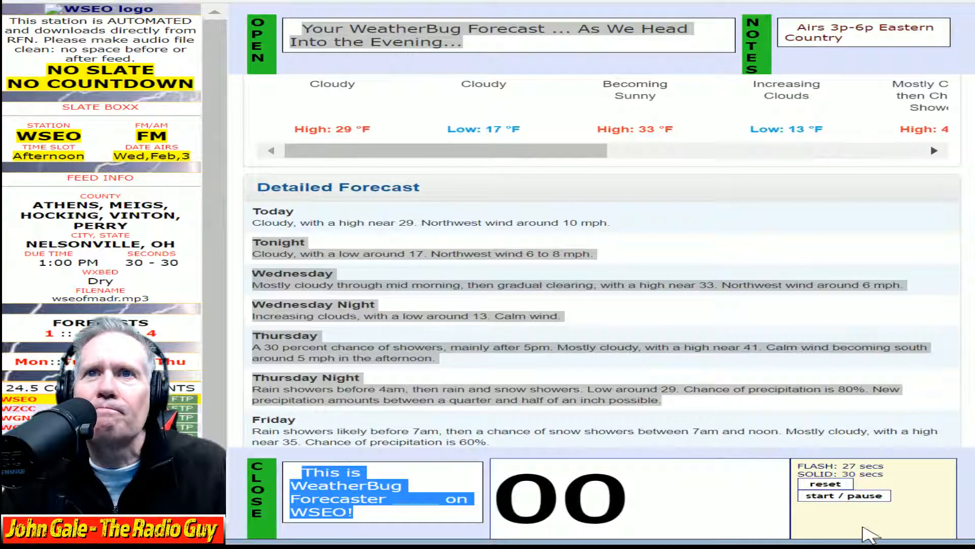
left_click(877, 495)
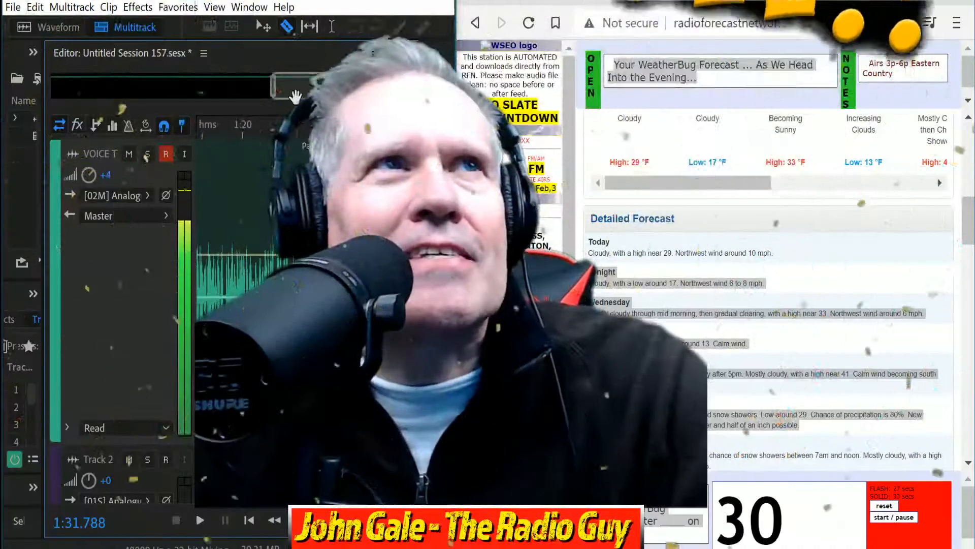
Split the recorded voice clip just before the final take, at about 1:01, and delete the earlier part
left_click_drag(296, 96, 236, 98)
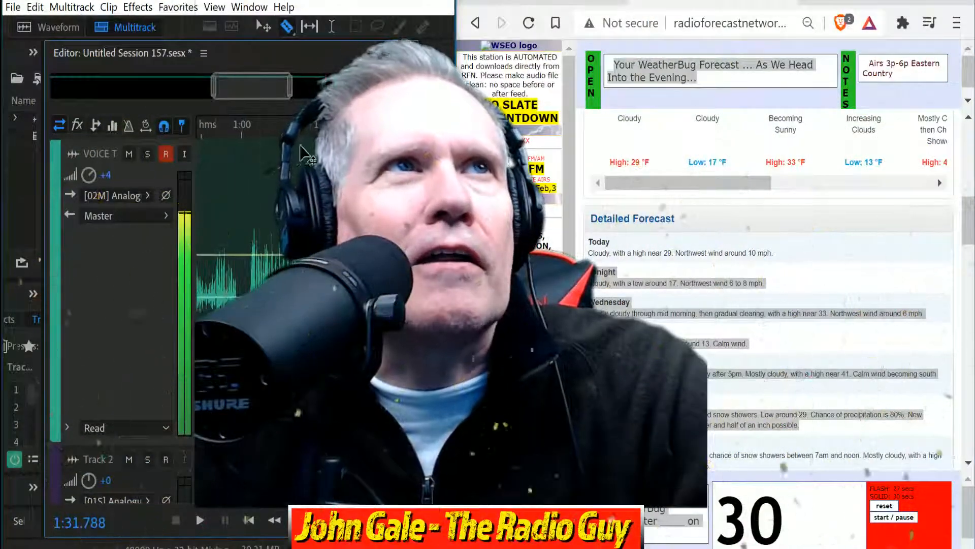
left_click(322, 278)
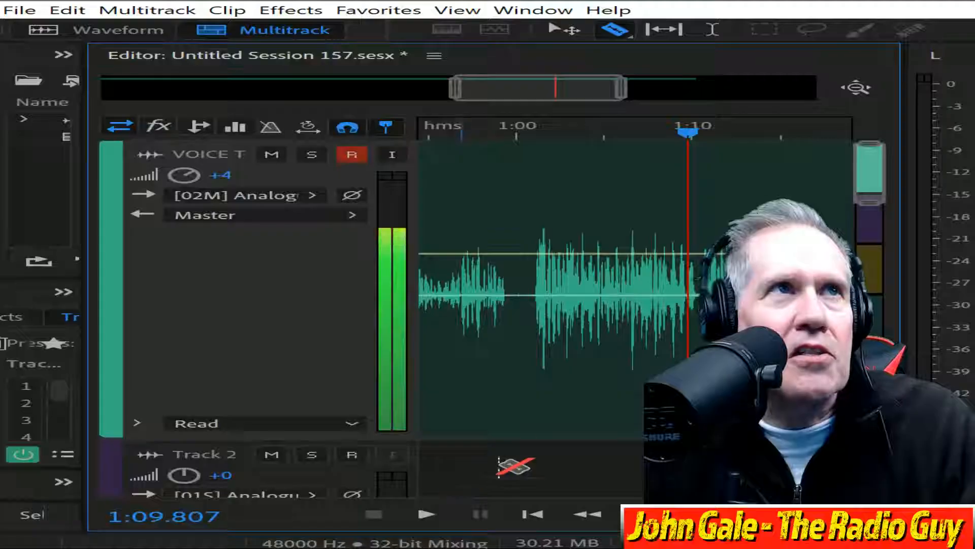
left_click(532, 214)
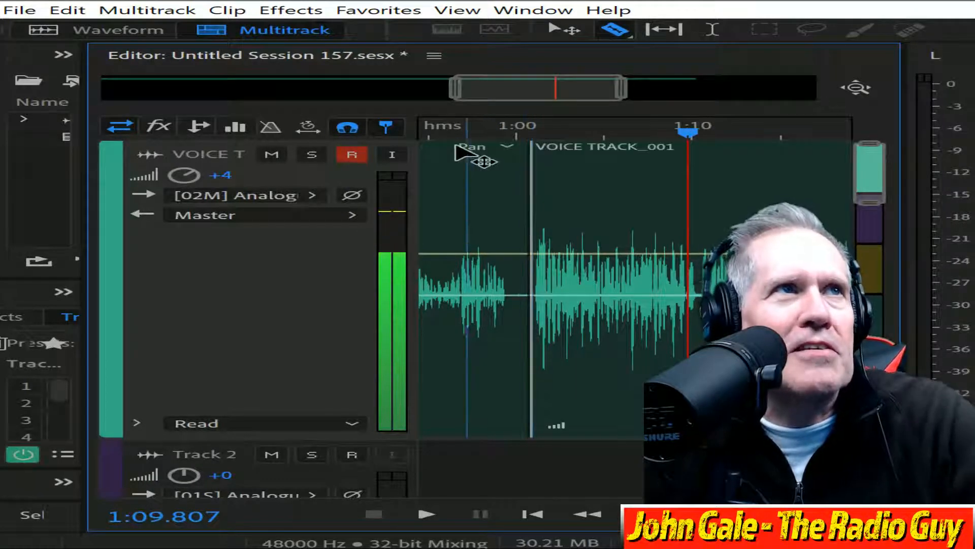
left_click(433, 148)
key("Delete")
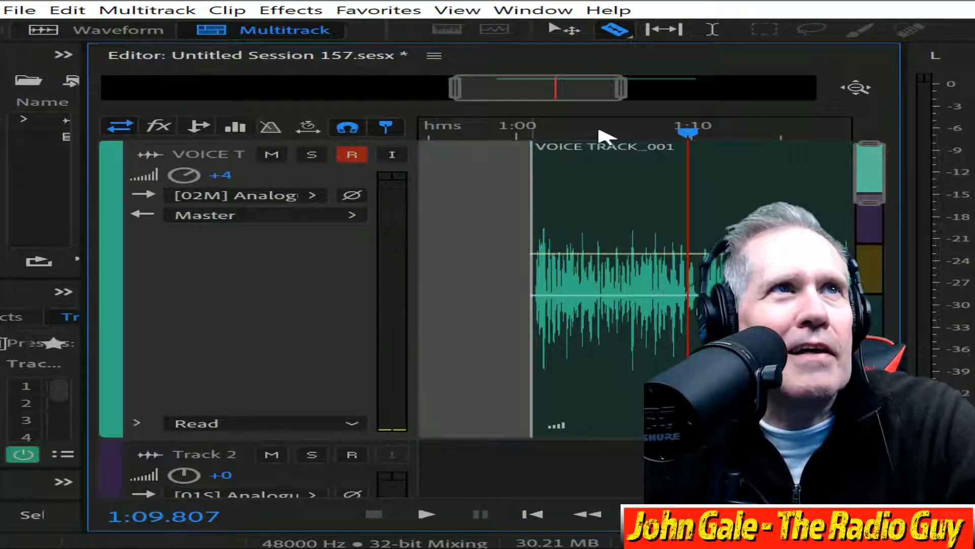
Move the remaining voice clip to the start of the session and mix the session down to a new file
left_click_drag(614, 145, 0, 158)
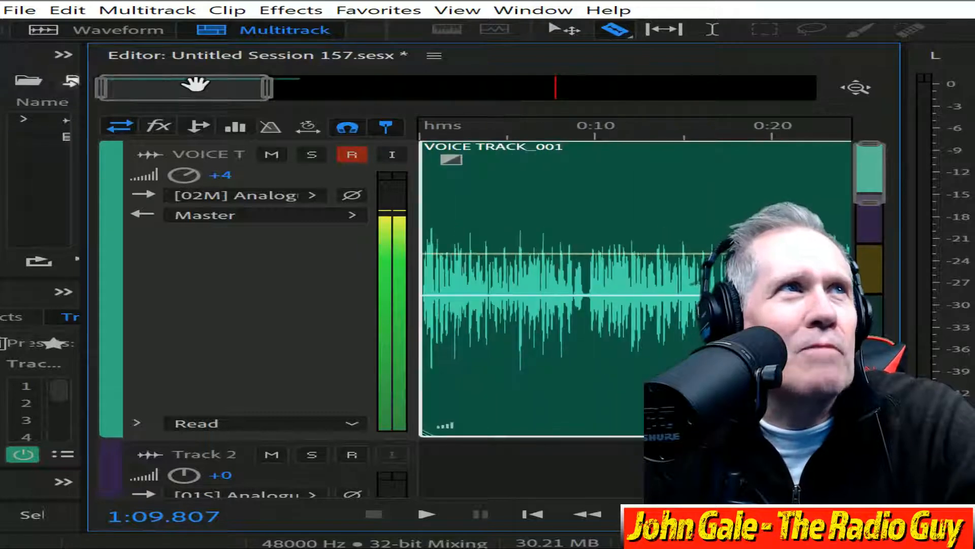
left_click_drag(183, 89, 33, 103)
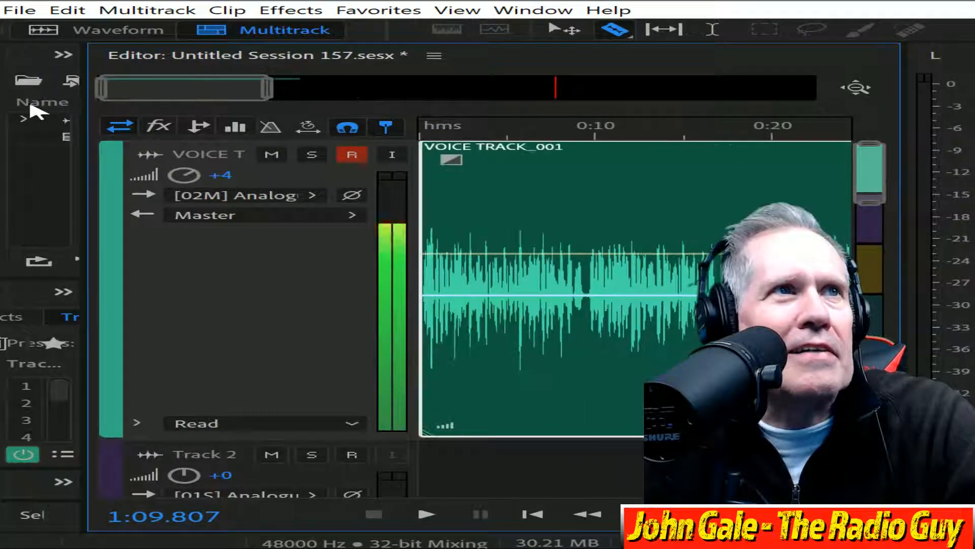
key("ctrl+alt+shift+m")
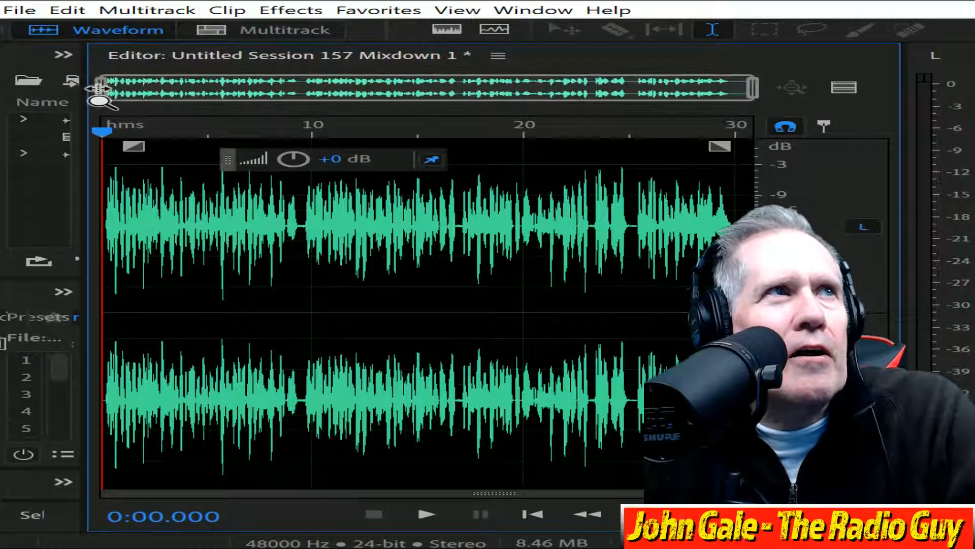
Trim the silence after the last word and before the first word of the mixdown
key("ctrl+a")
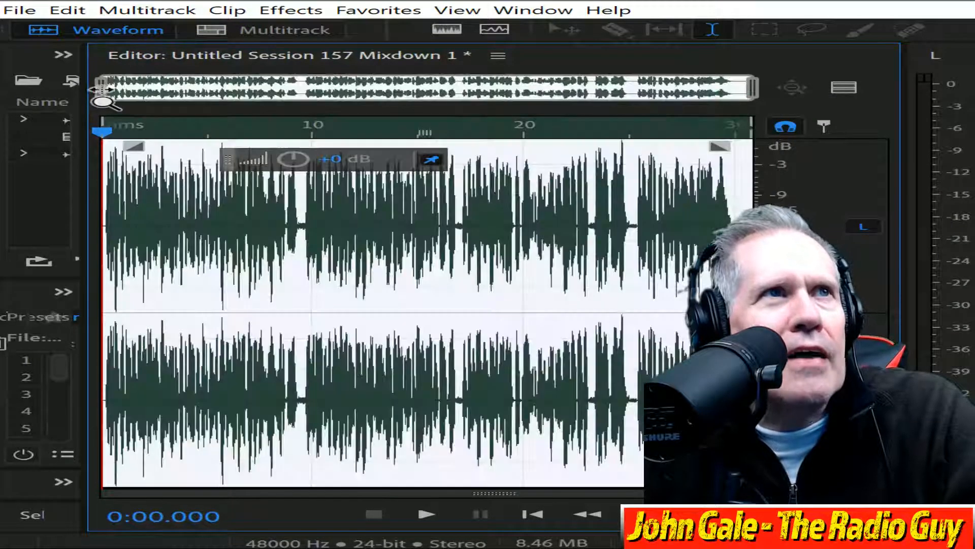
left_click_drag(99, 88, 623, 138)
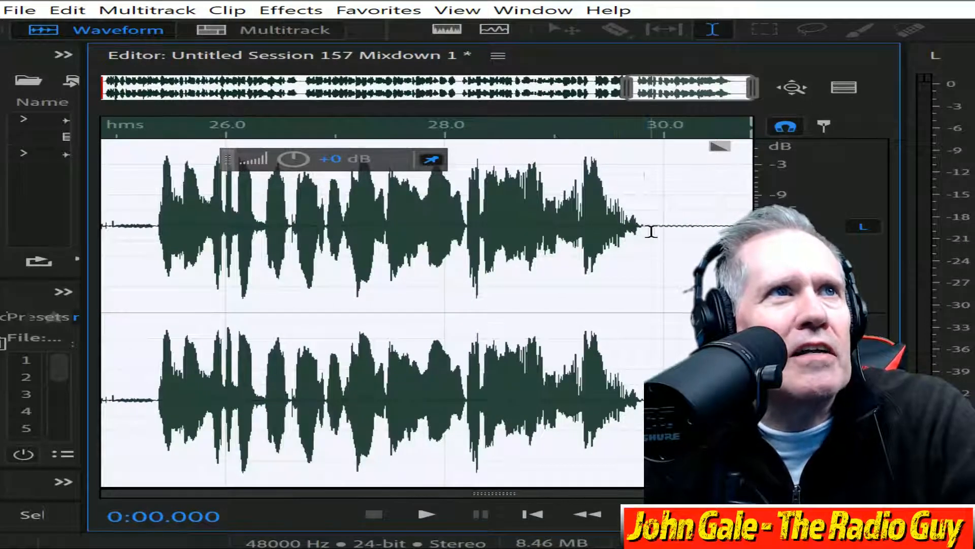
left_click_drag(652, 231, 760, 232)
key("Delete")
left_click_drag(685, 92, 2, 144)
left_click_drag(125, 231, 23, 213)
key("Delete")
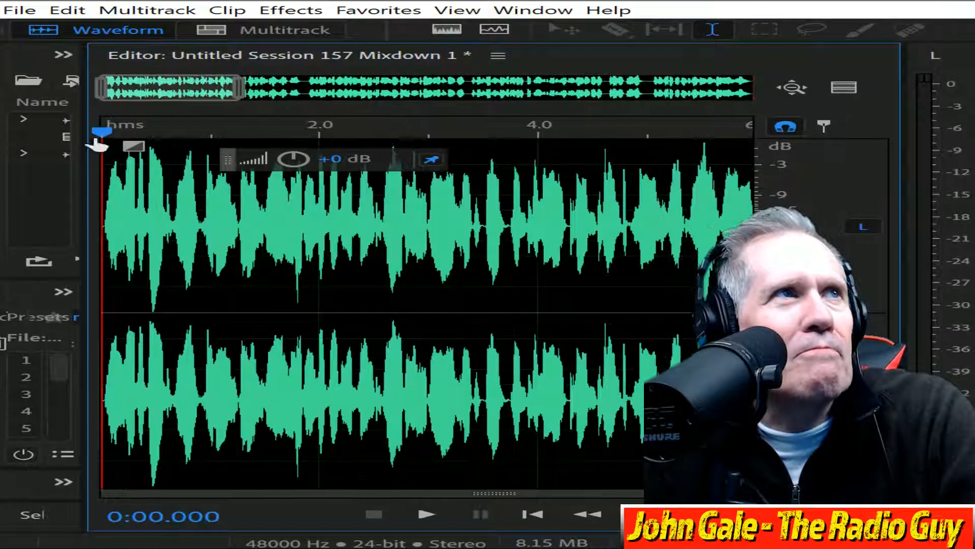
left_click_drag(227, 92, 749, 218)
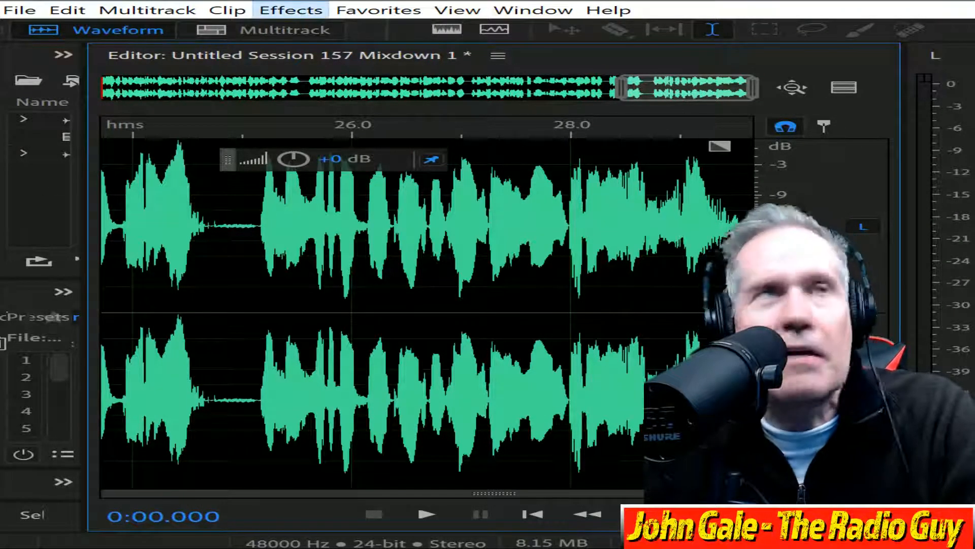
Stretch the mixdown to a new duration of 0:30.000 with the Stretch and Pitch effect
left_click(227, 10)
mouse_move(294, 10)
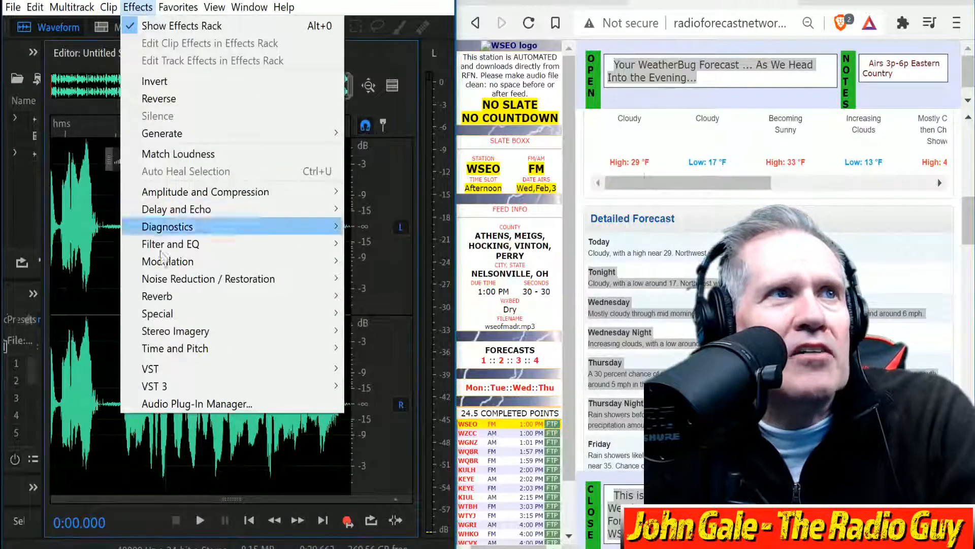
mouse_move(206, 350)
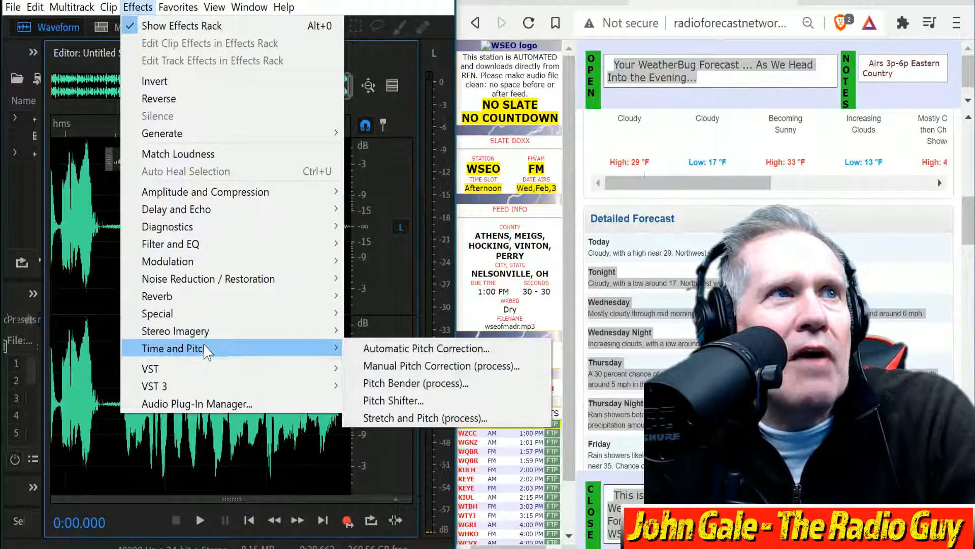
left_click(404, 418)
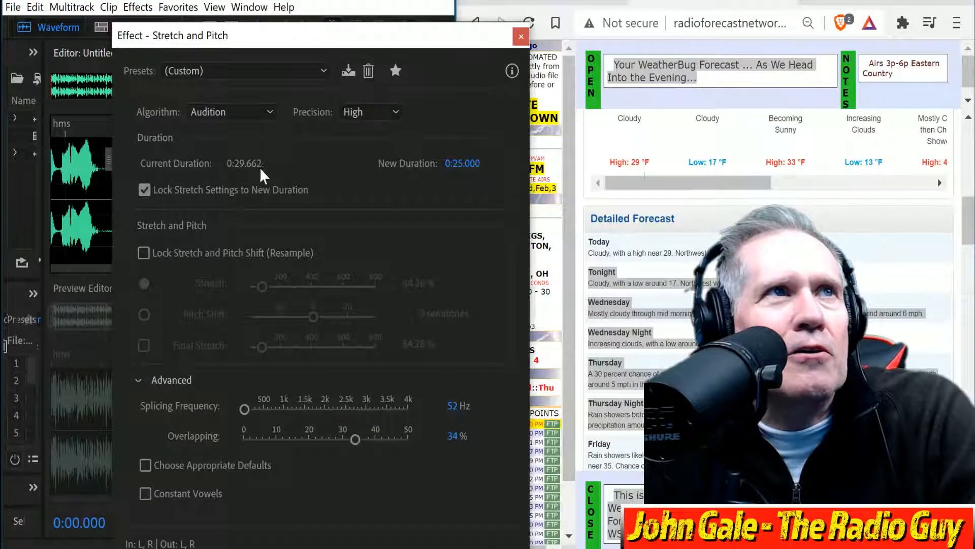
left_click(463, 163)
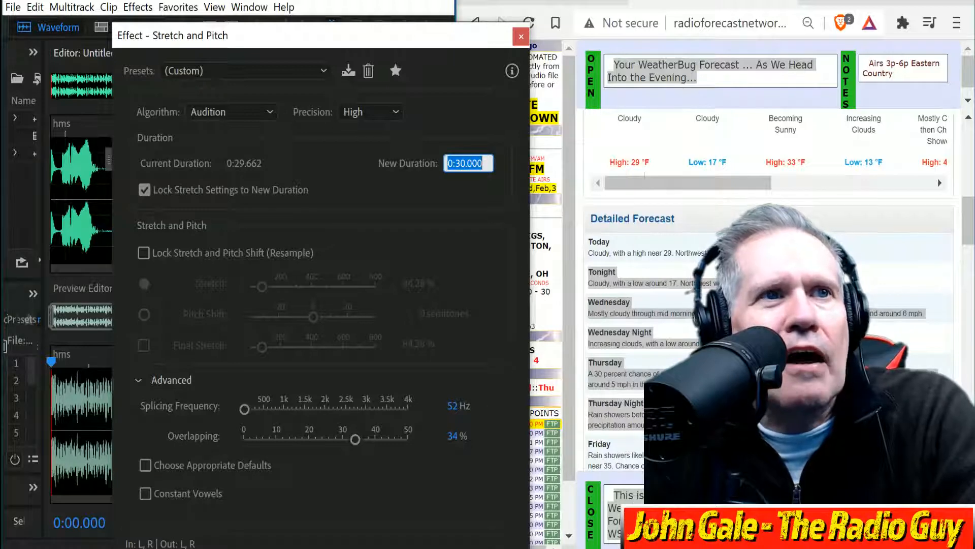
key("Return")
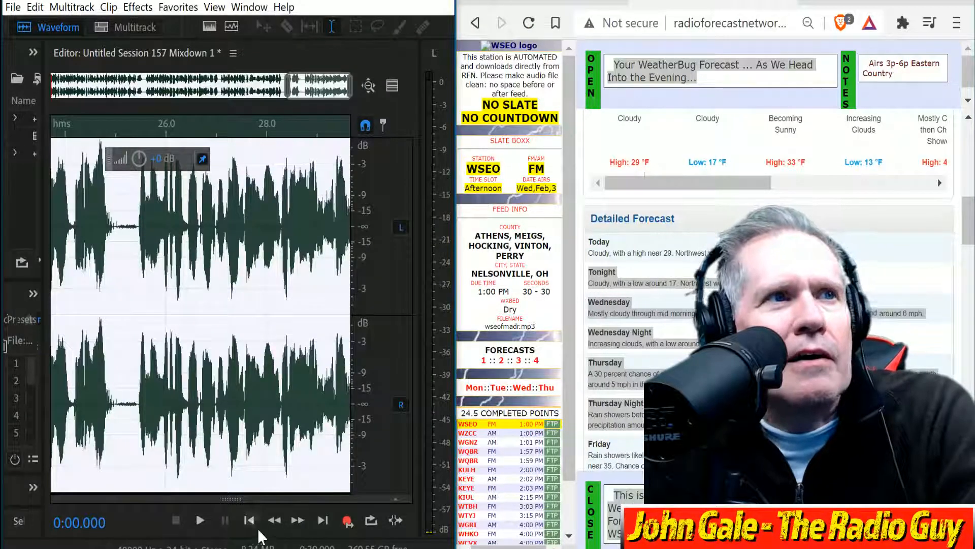
Play the stretched mixdown and open the FTP upload page for the WSEO feed, submitting the sign-in prompt
left_click(207, 523)
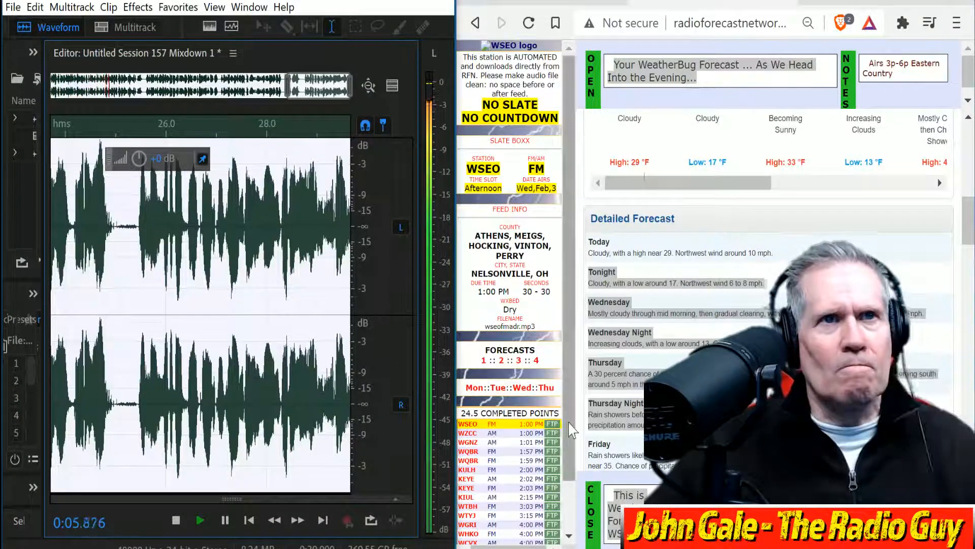
left_click(539, 426)
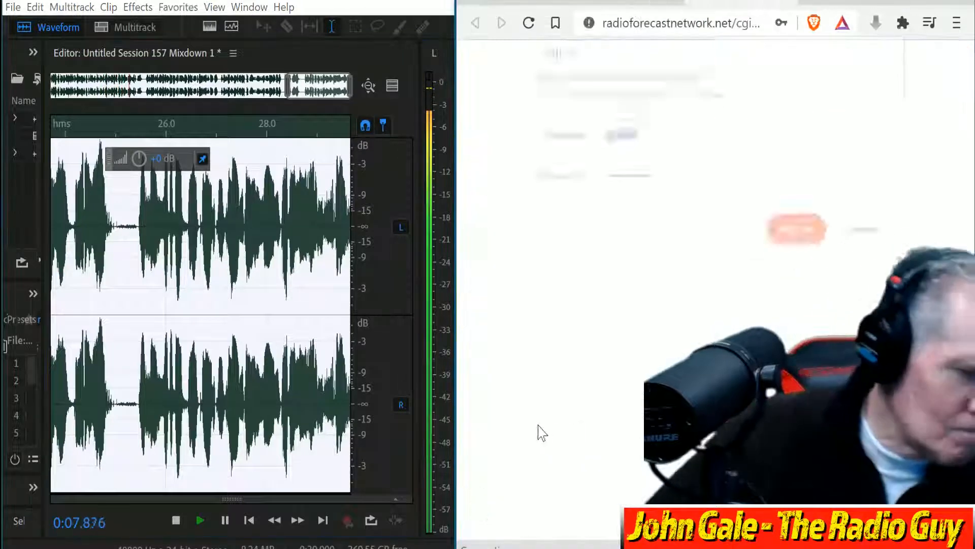
key("Return")
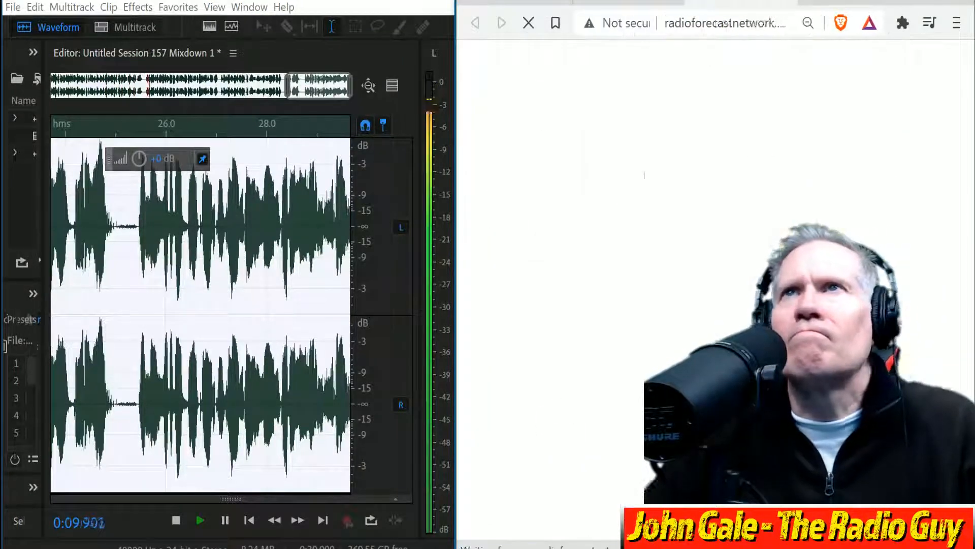
Copy the suggested file name wseofmadr from the FTP upload form
left_click_drag(758, 100, 690, 96)
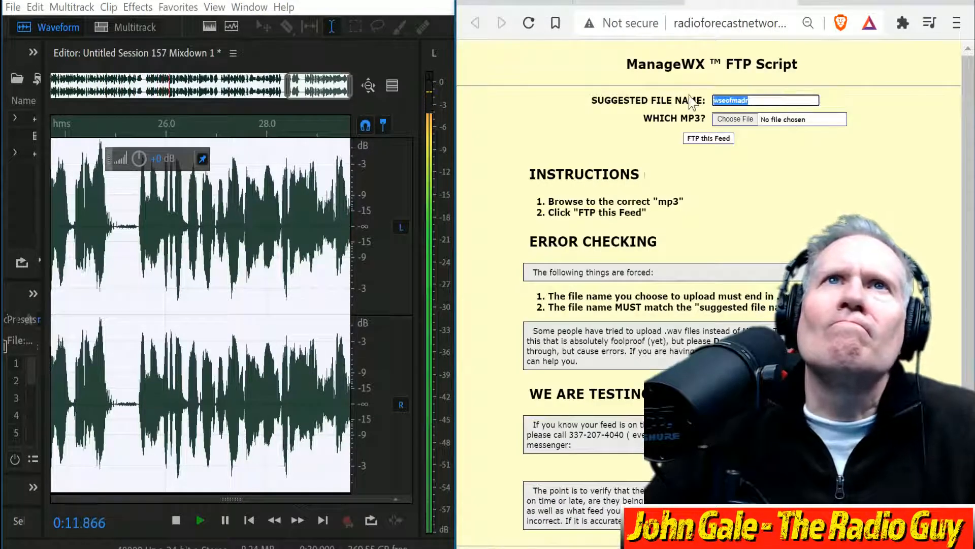
right_click(722, 104)
left_click(751, 122)
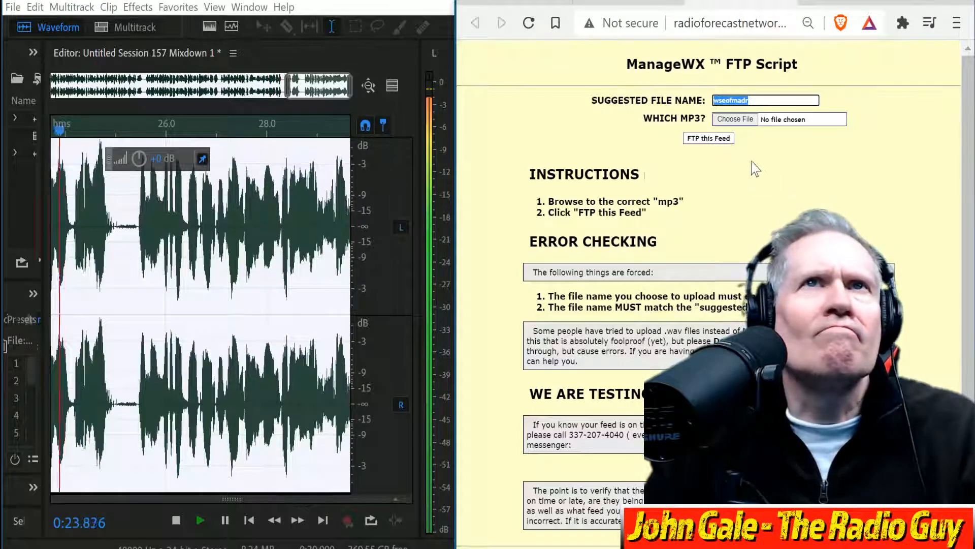
right_click(722, 98)
left_click(764, 111)
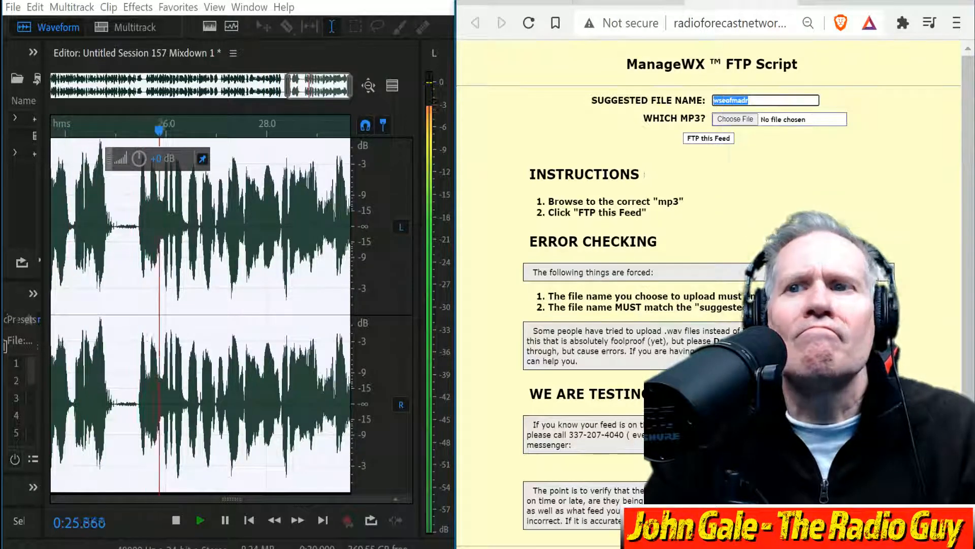
Stop playback and export the mixdown to E: as wseofmadr.mp3 in MP3 Audio format, overwriting the existing file
left_click(173, 520)
key("ctrl+shift+e")
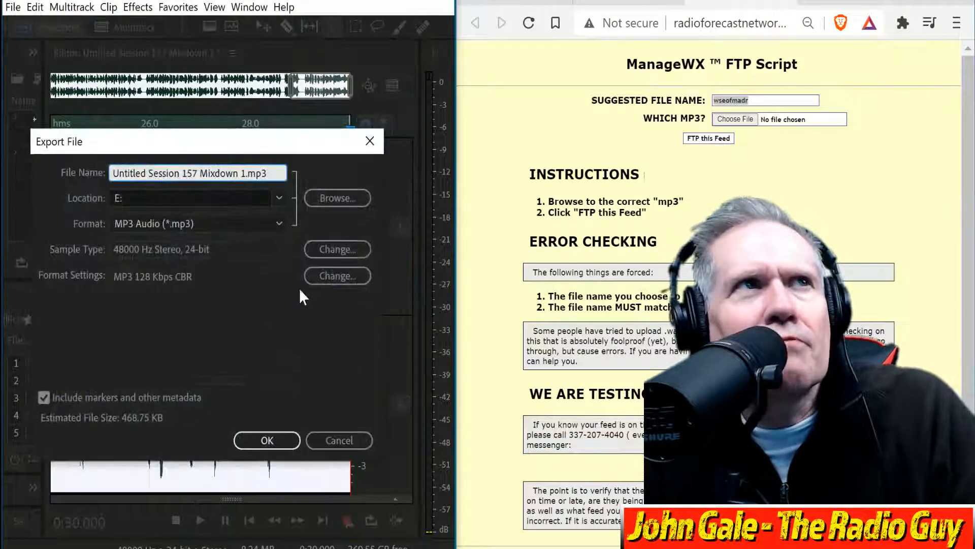
left_click_drag(241, 173, 112, 173)
left_click_drag(246, 172, 2, 114)
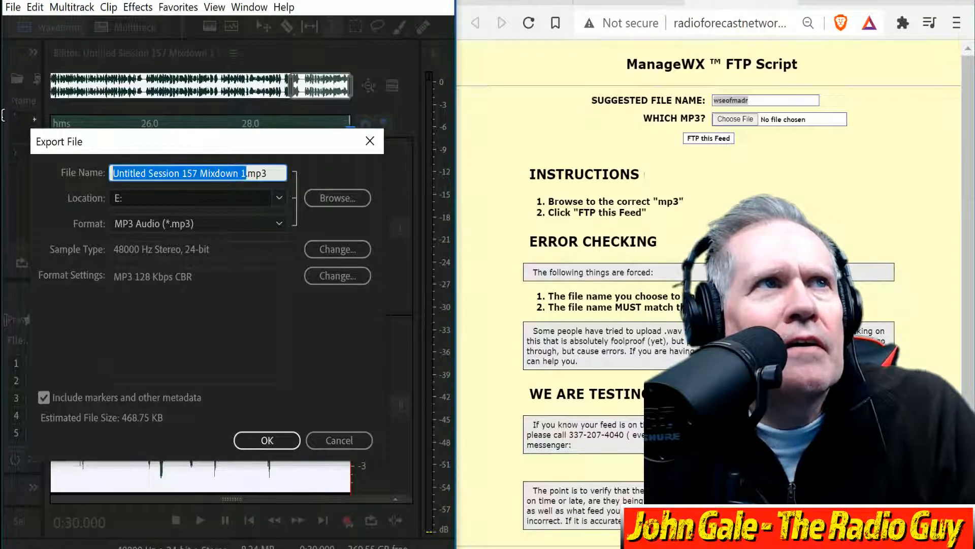
key("ctrl+v")
left_click(277, 441)
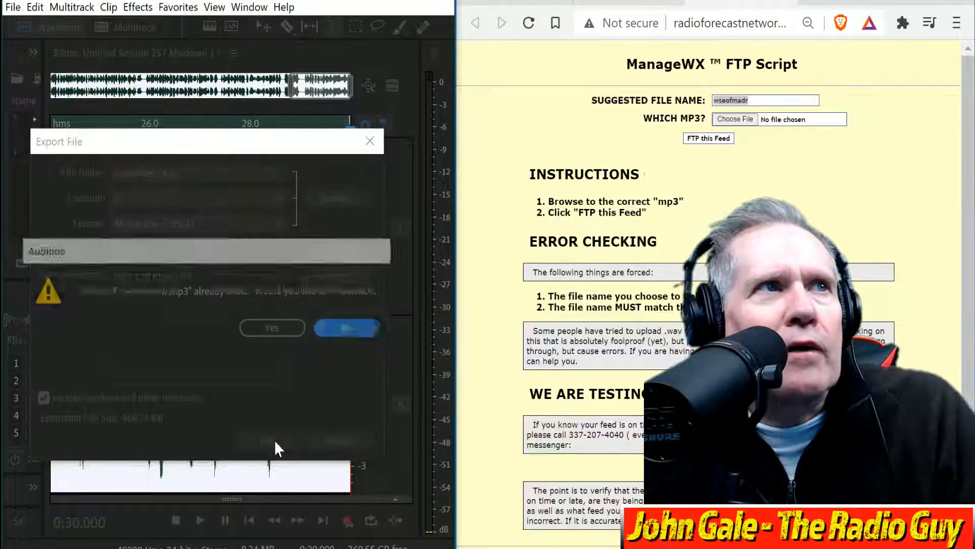
left_click(285, 329)
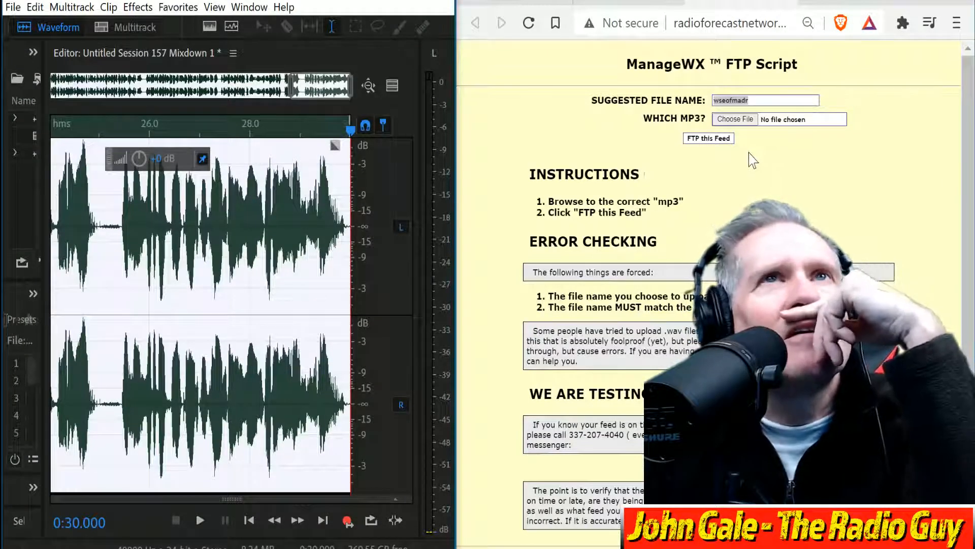
Choose wseofmadr.mp3 from E: as the WSEO upload file, submit it by FTP and close the results page
left_click(738, 121)
left_click(738, 120)
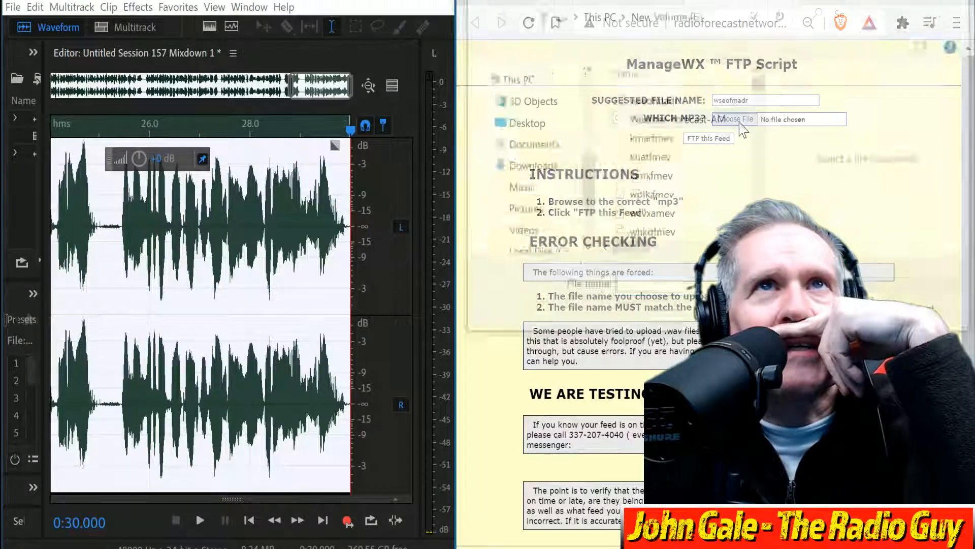
left_click(665, 101)
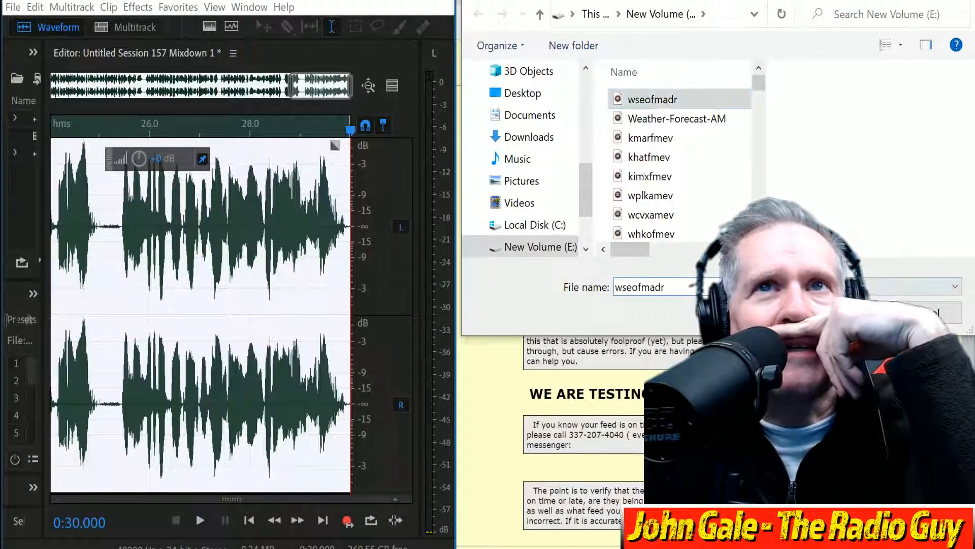
left_click(845, 312)
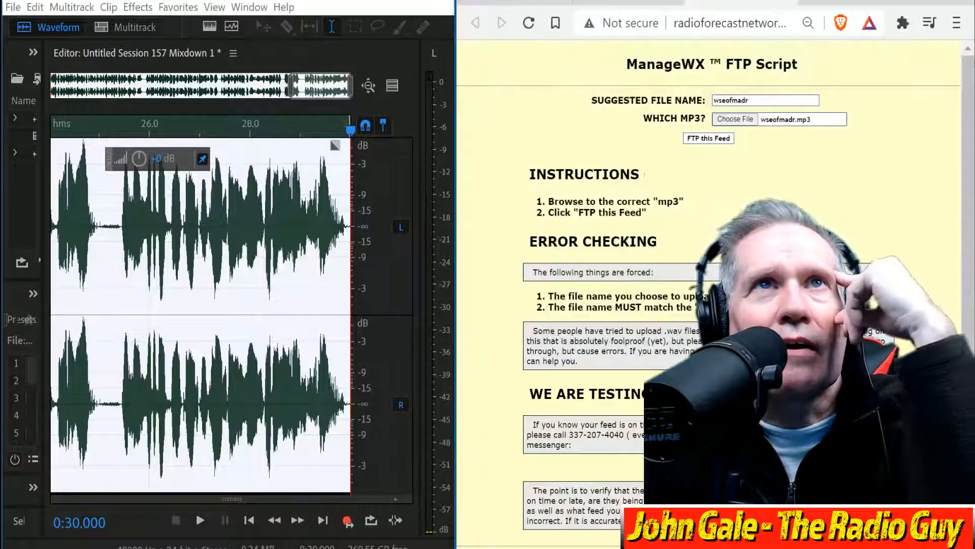
left_click(709, 138)
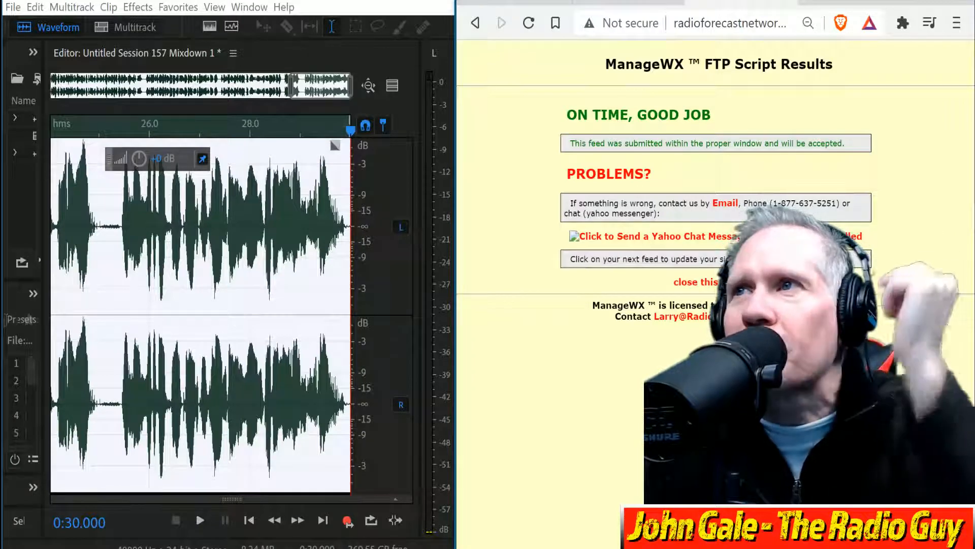
left_click(714, 282)
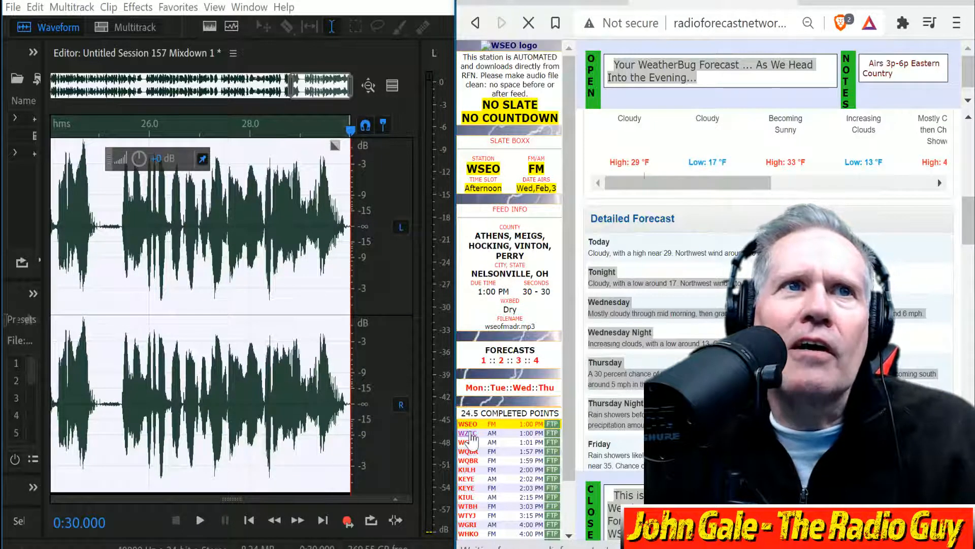
Return to the multitrack session, delete the old VOICE TRACK_001 clip and move the playhead to the start
left_click(130, 28)
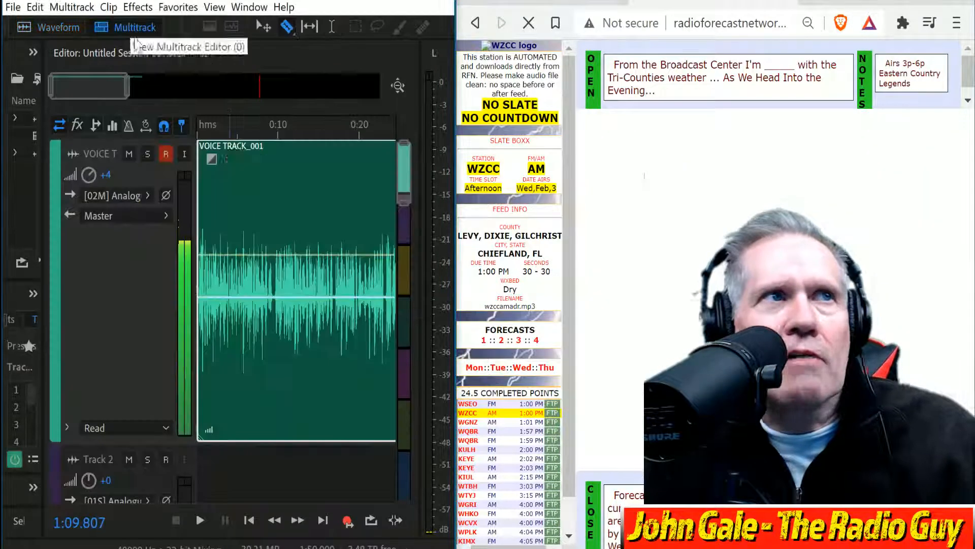
left_click(239, 144)
key("Delete")
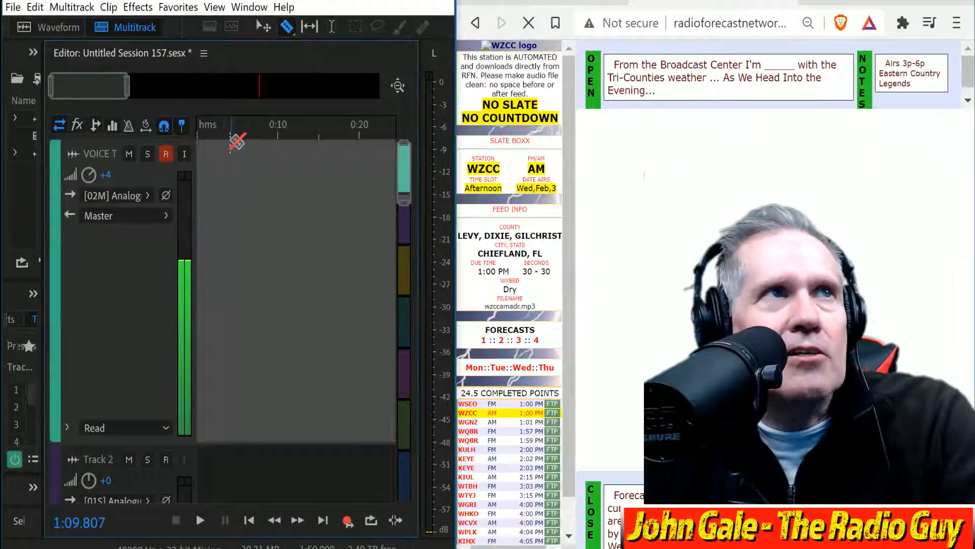
key("Home")
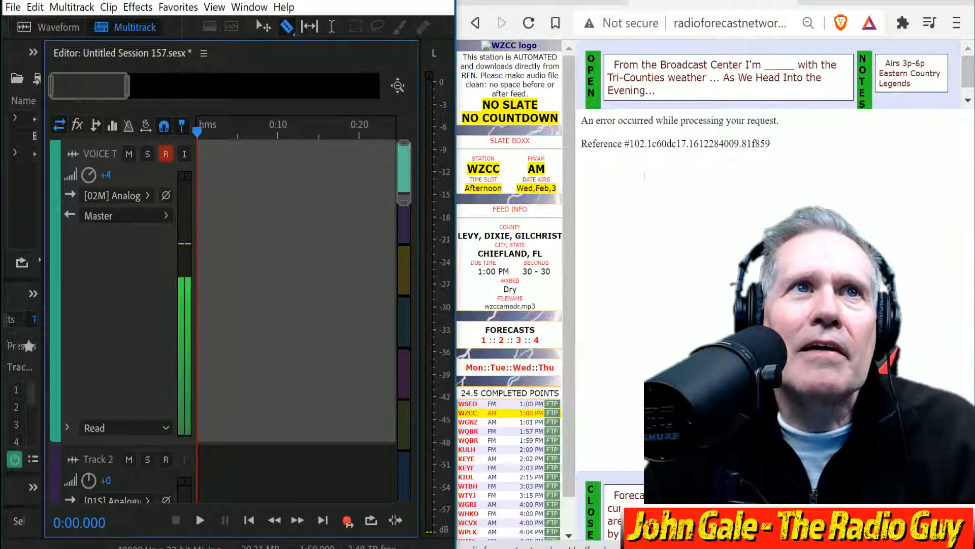
Load forecast source 3 for WZCC after trying source 1, display the Chiefland forecast details and start the read timer
left_click(484, 348)
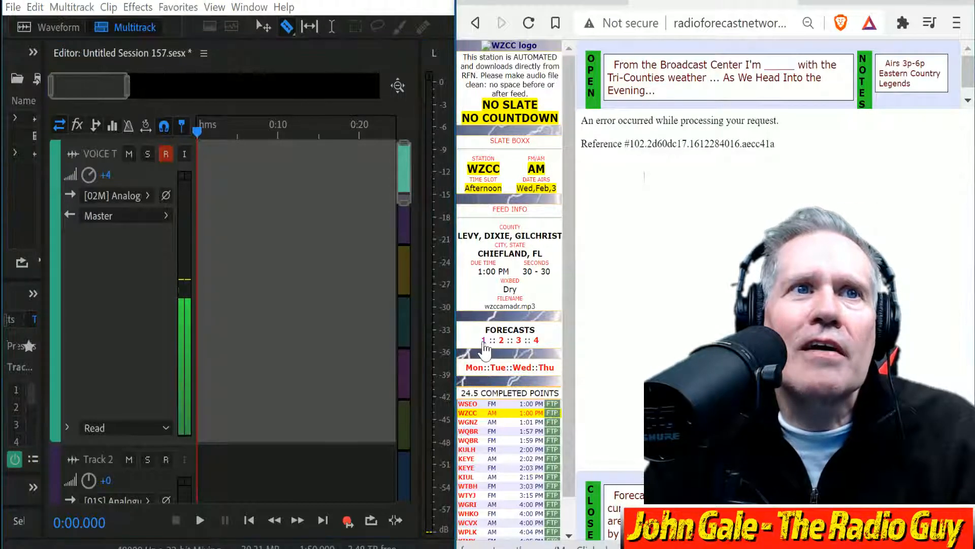
left_click(520, 346)
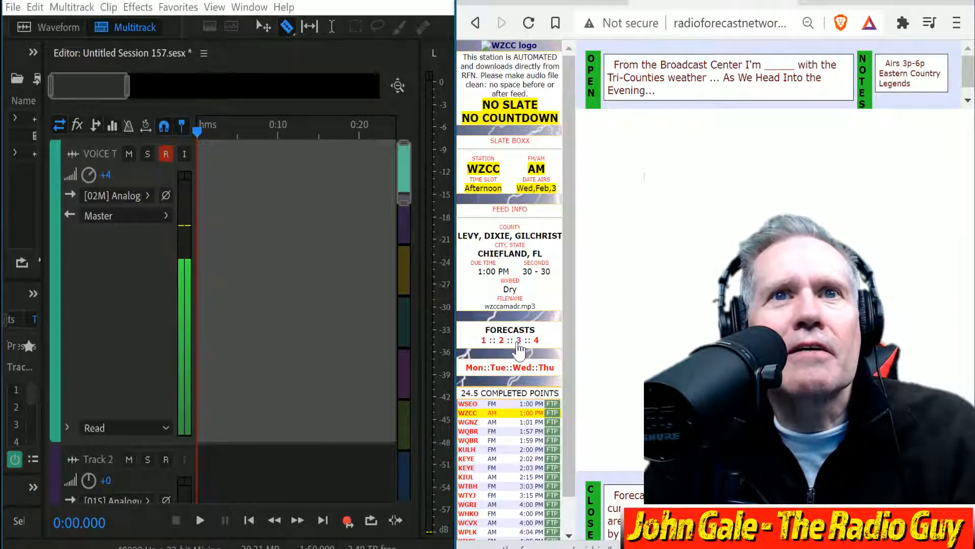
scroll(762, 284, "down", 4)
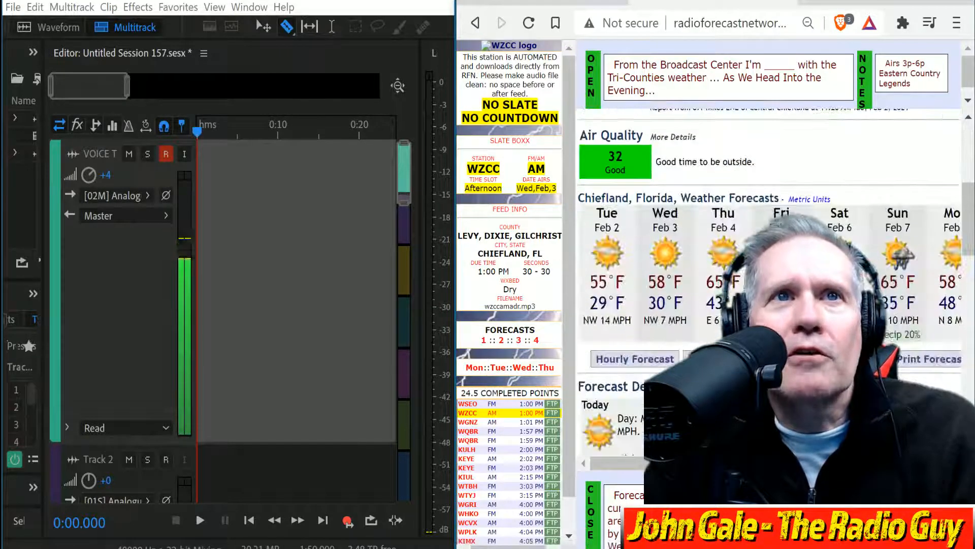
scroll(767, 284, "down", 3)
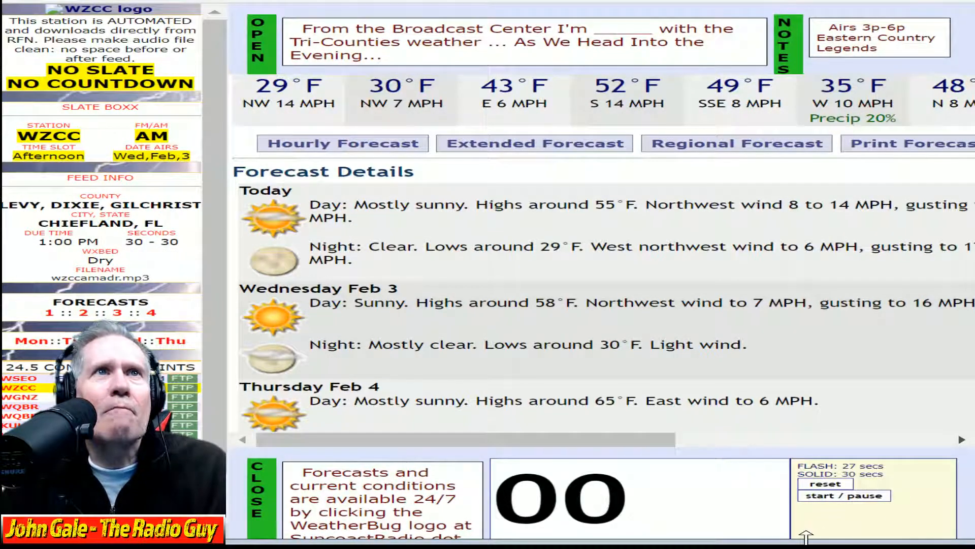
left_click(867, 497)
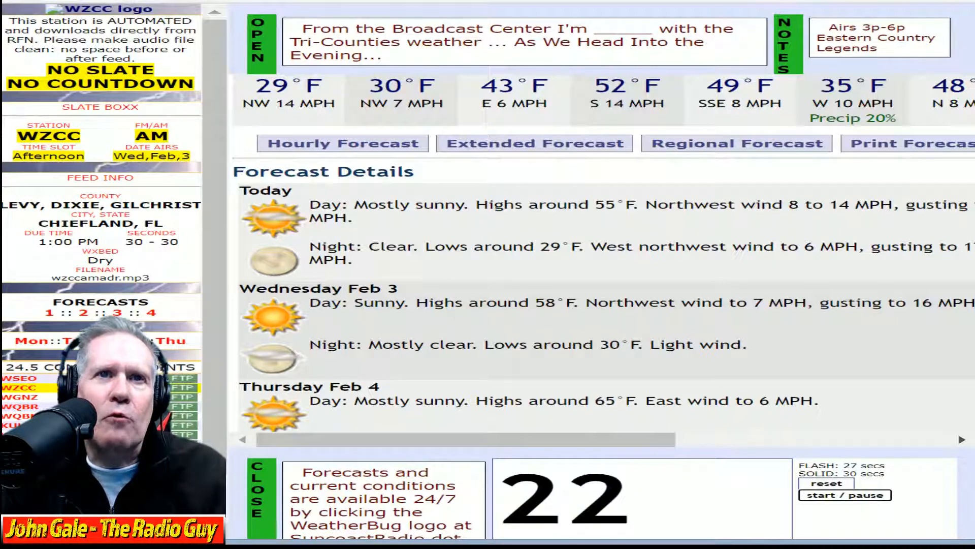
scroll(386, 492, "down", 2)
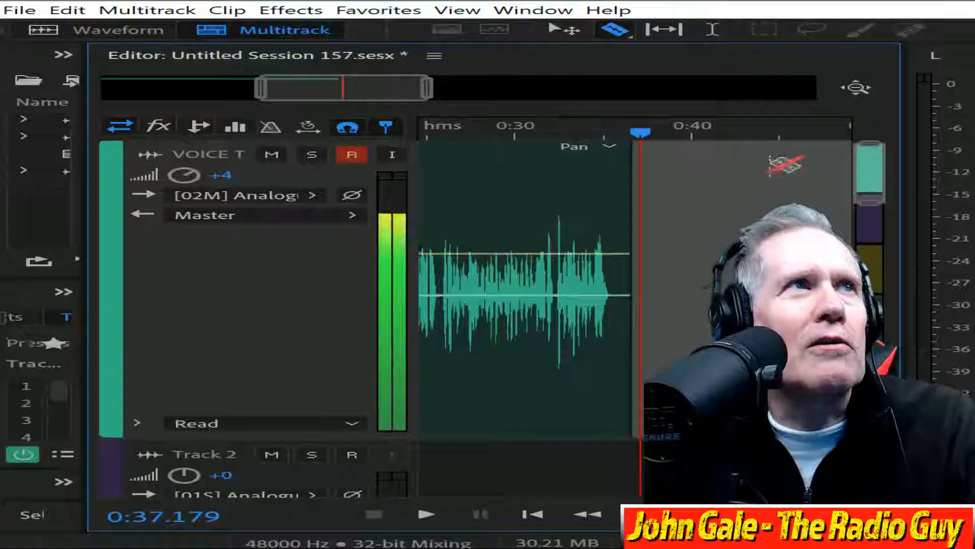
Split VOICE TRACK_002 at about 0:06, delete the opening piece and close the gap before the remaining take
left_click_drag(377, 87, 100, 97)
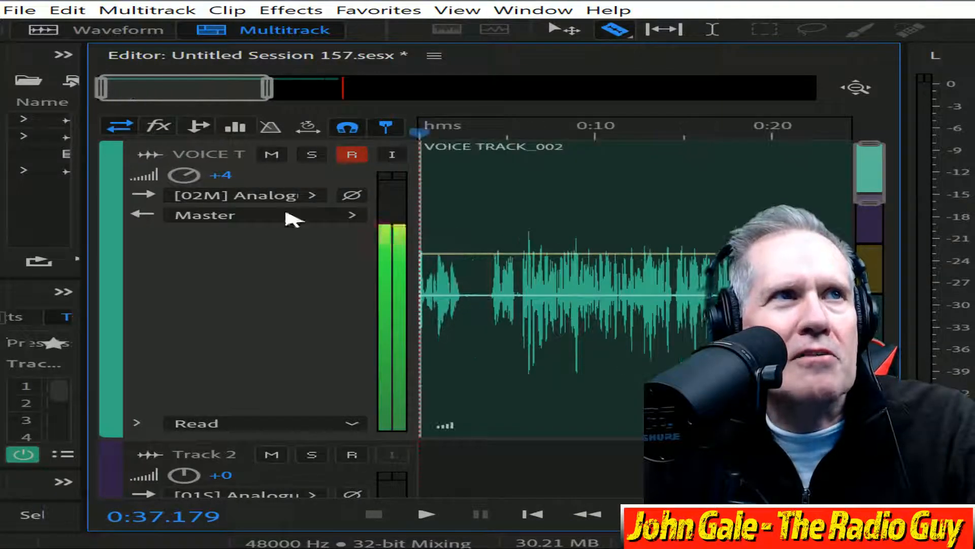
left_click(521, 228)
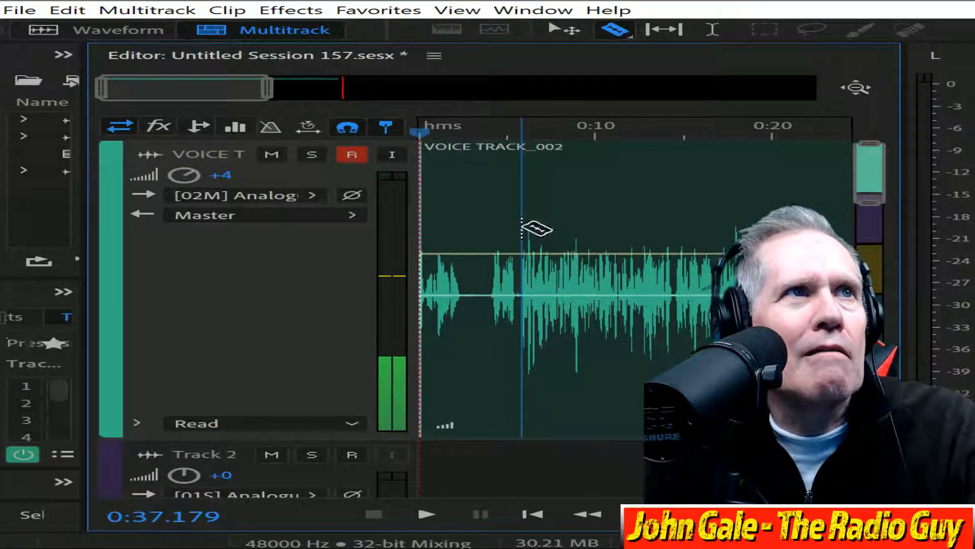
left_click(441, 155)
key("Delete")
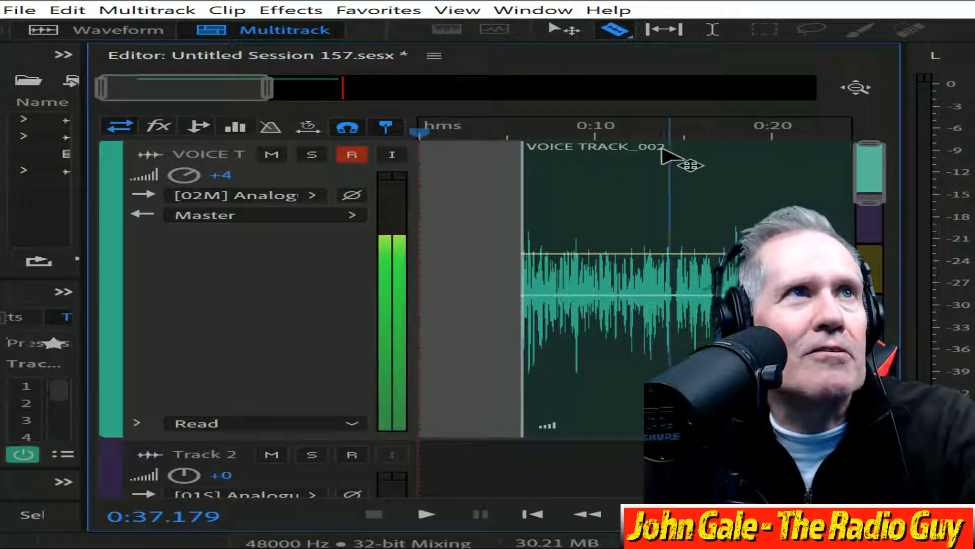
key("Delete")
Mix the session down to a new file and delete the silence from about 0:29.570 to the end
key("ctrl+shift+m")
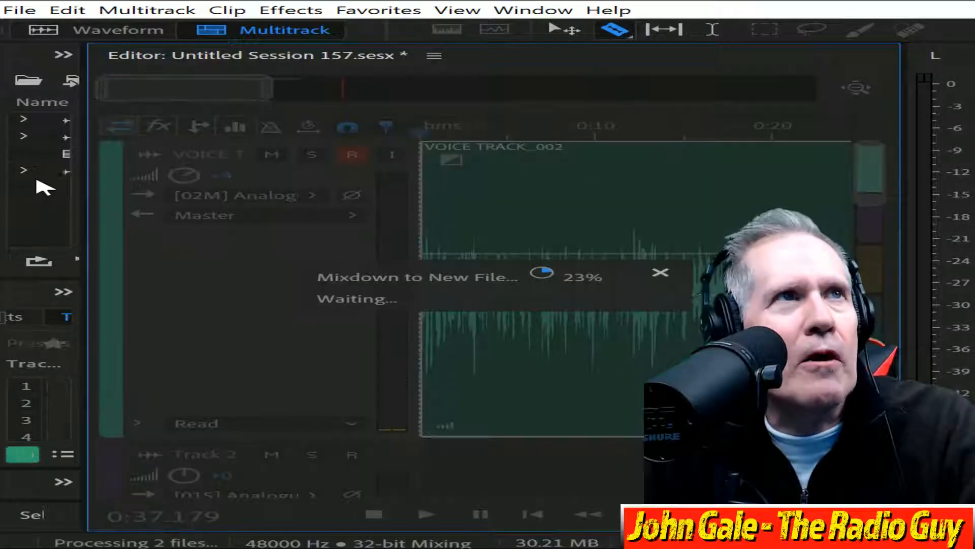
key("ctrl+a")
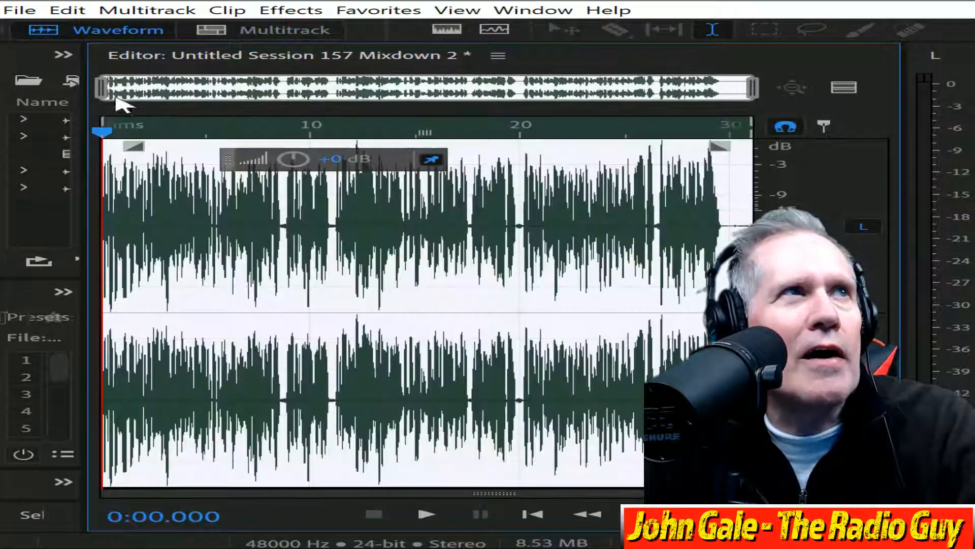
left_click_drag(104, 93, 611, 93)
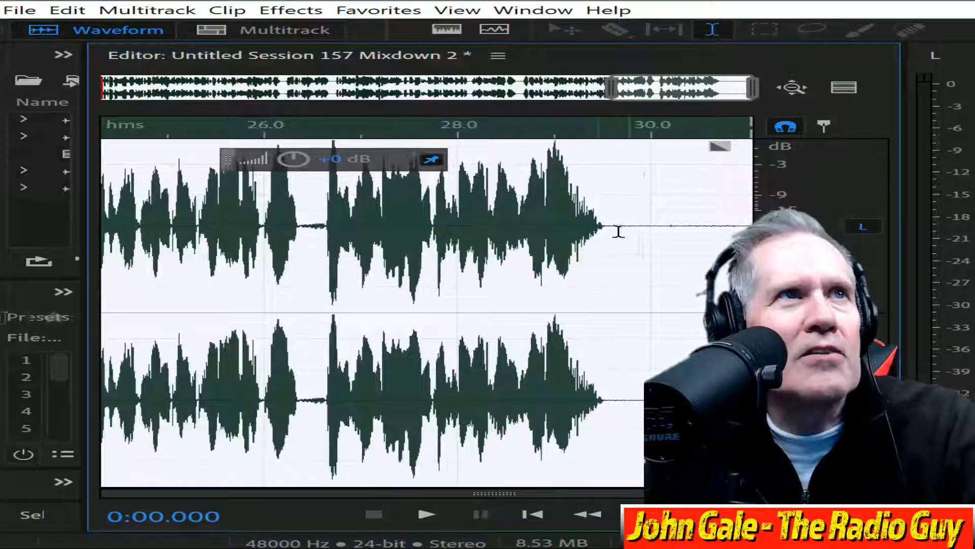
left_click_drag(610, 231, 762, 230)
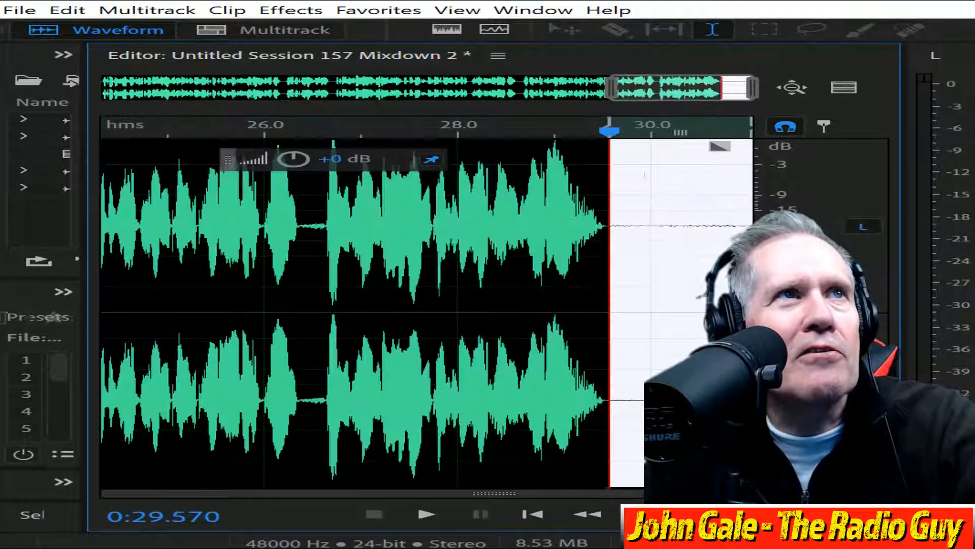
key("Delete")
Delete about 0.09 seconds of silence before the first word of the mixdown
left_click_drag(691, 94, 37, 131)
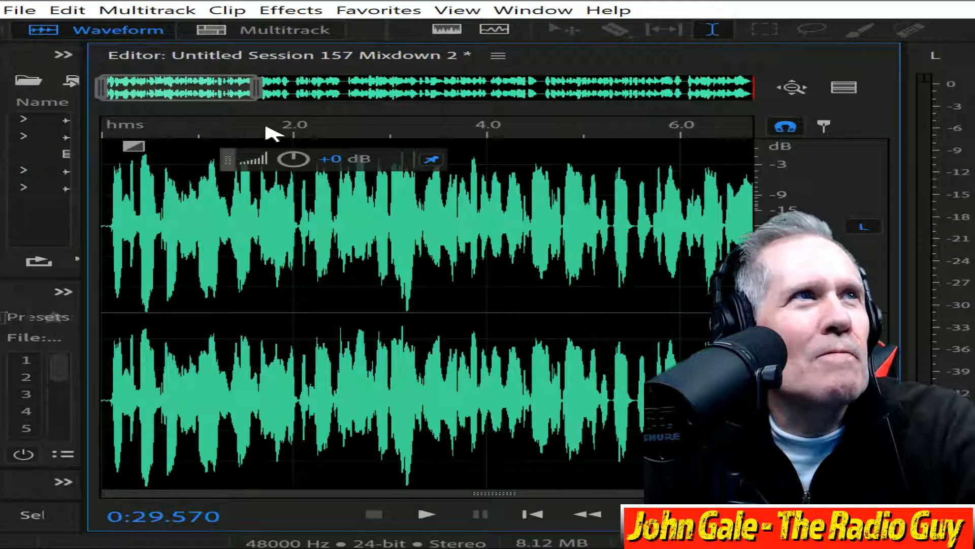
left_click_drag(257, 93, 105, 115)
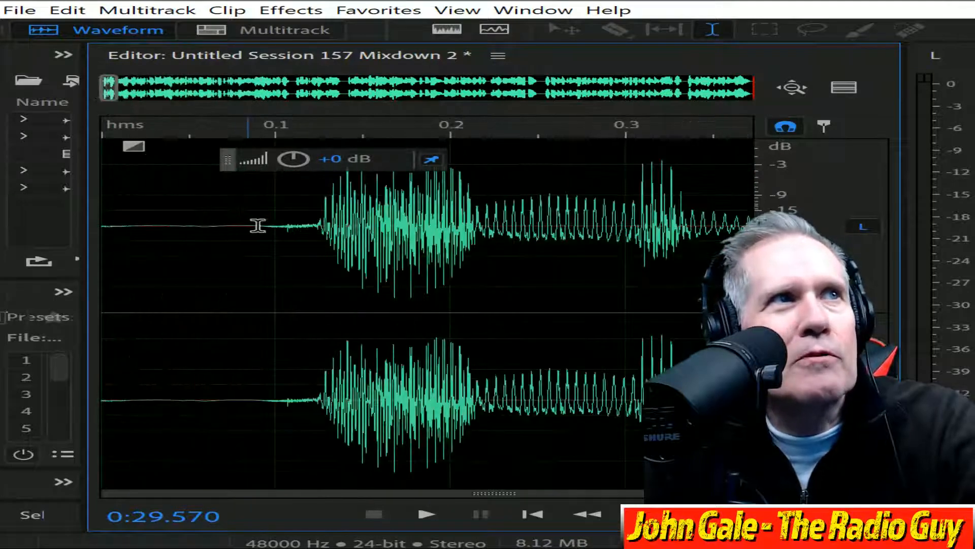
left_click_drag(261, 226, 76, 131)
key("Delete")
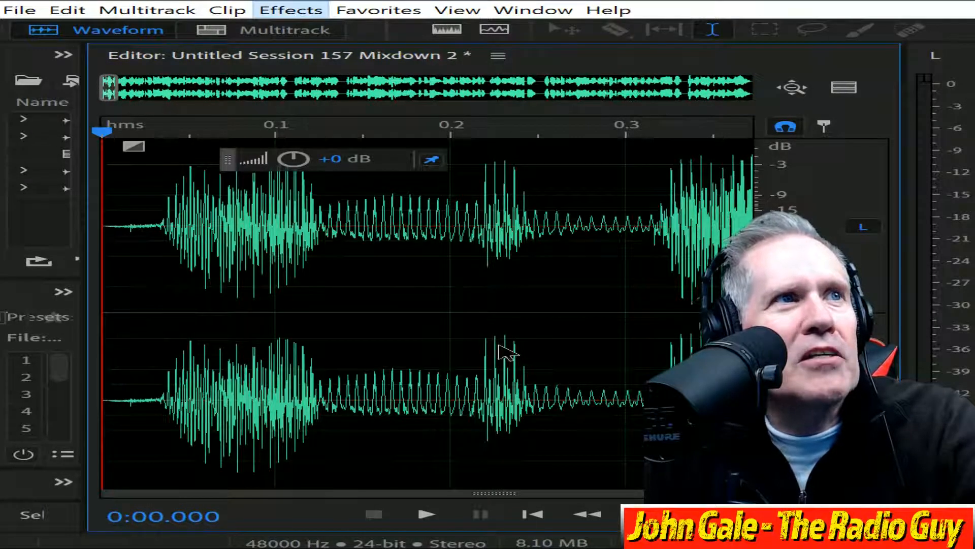
Stretch the mixdown to a new duration of 0:30.000 with the Stretch and Pitch effect and play the result through
left_click(290, 9)
mouse_move(371, 348)
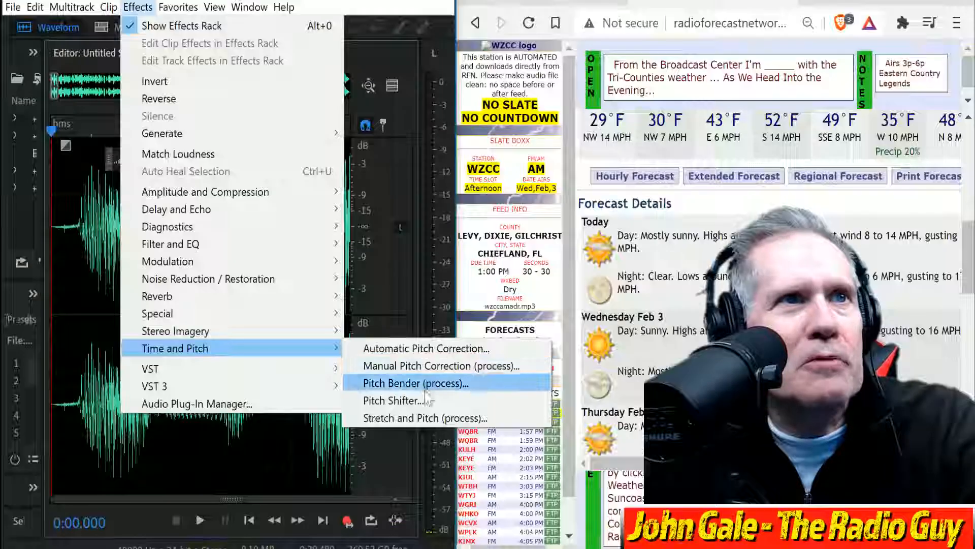
left_click(426, 418)
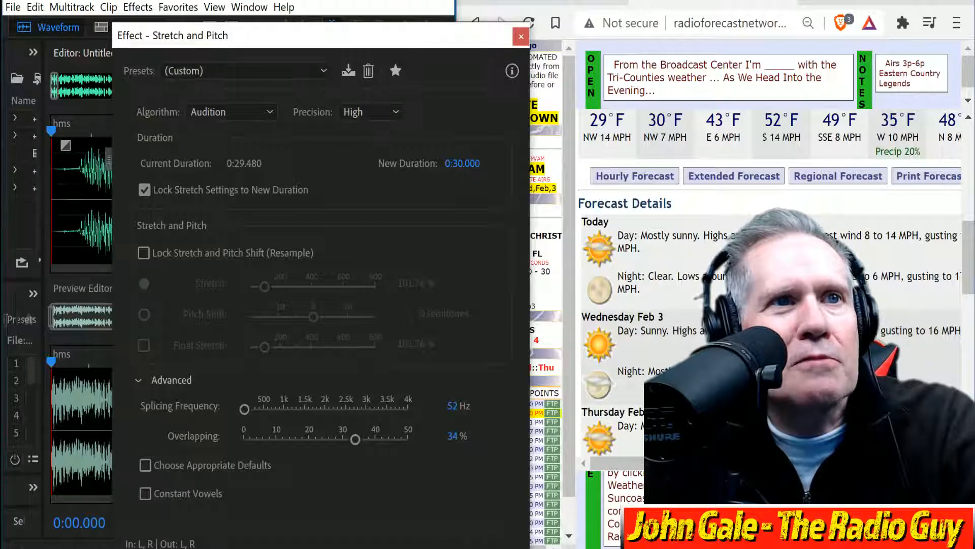
left_click(426, 546)
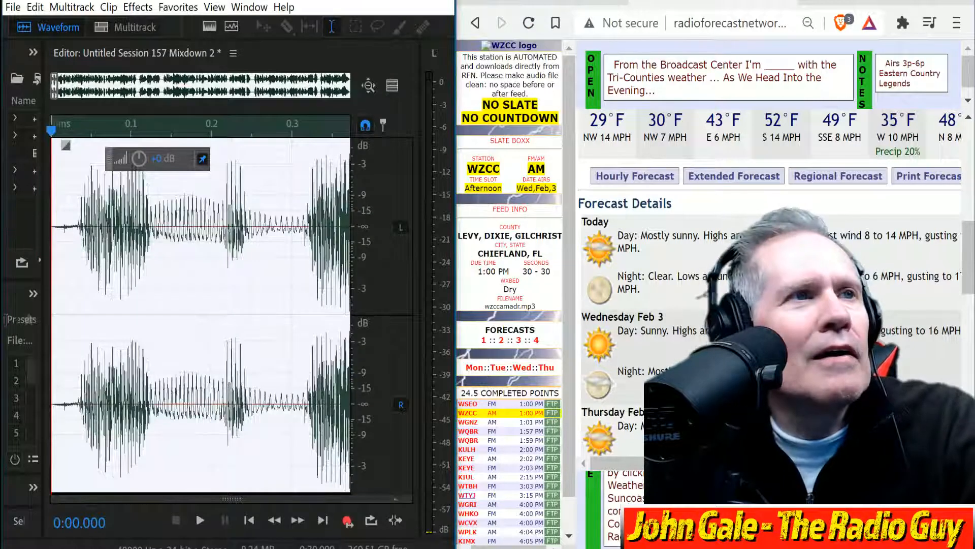
left_click(198, 519)
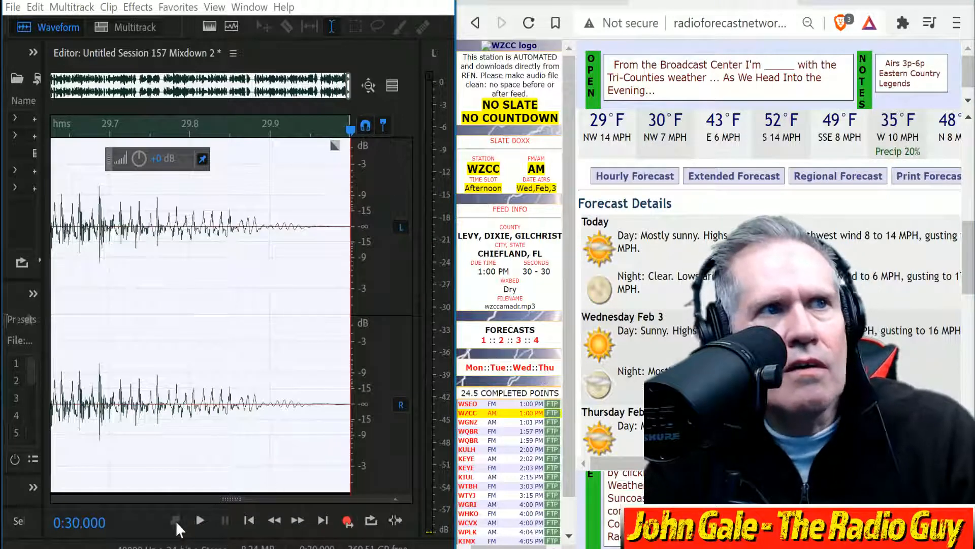
left_click(177, 523)
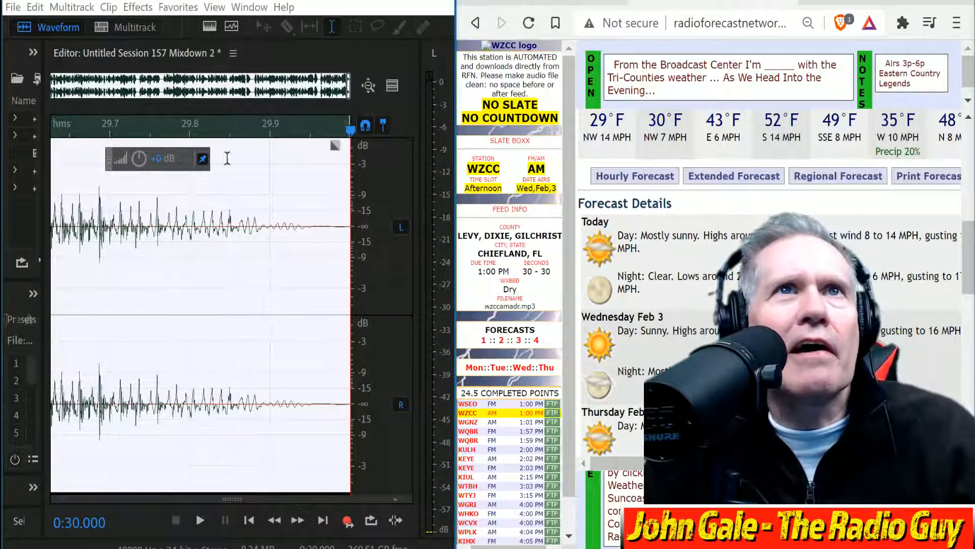
Open the WSEO FTP page, return to the station list and reset the completed feeds for all days
left_click(552, 403)
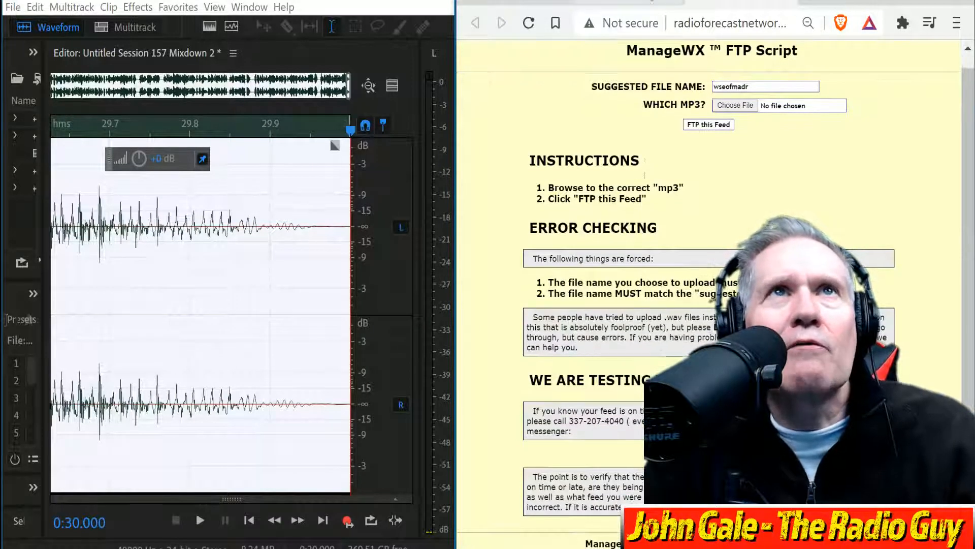
left_click(633, 2)
scroll(521, 514, "down", 3)
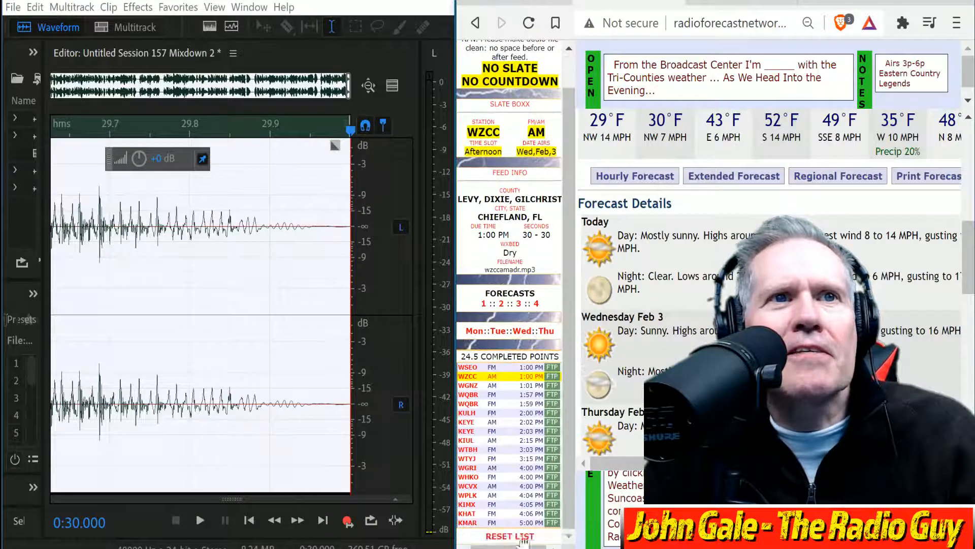
left_click(514, 538)
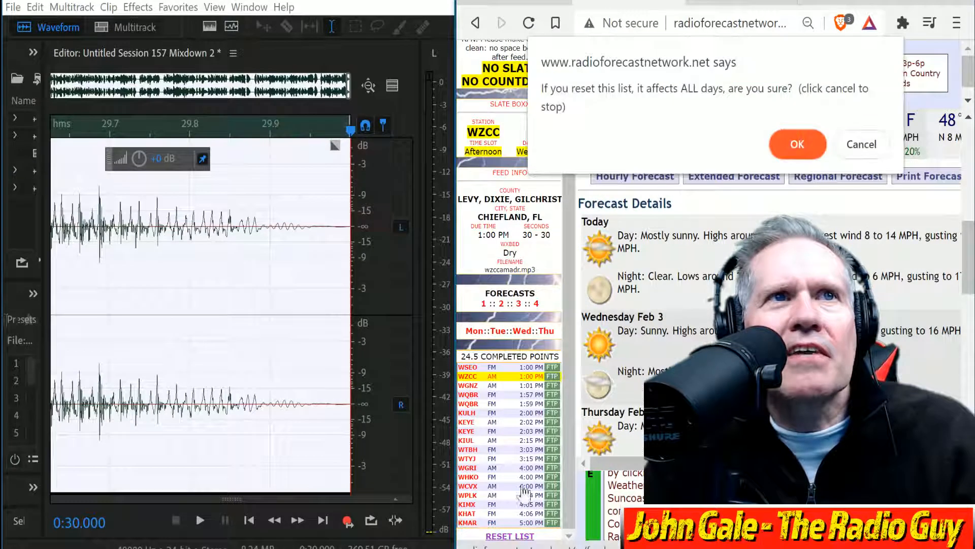
left_click(798, 142)
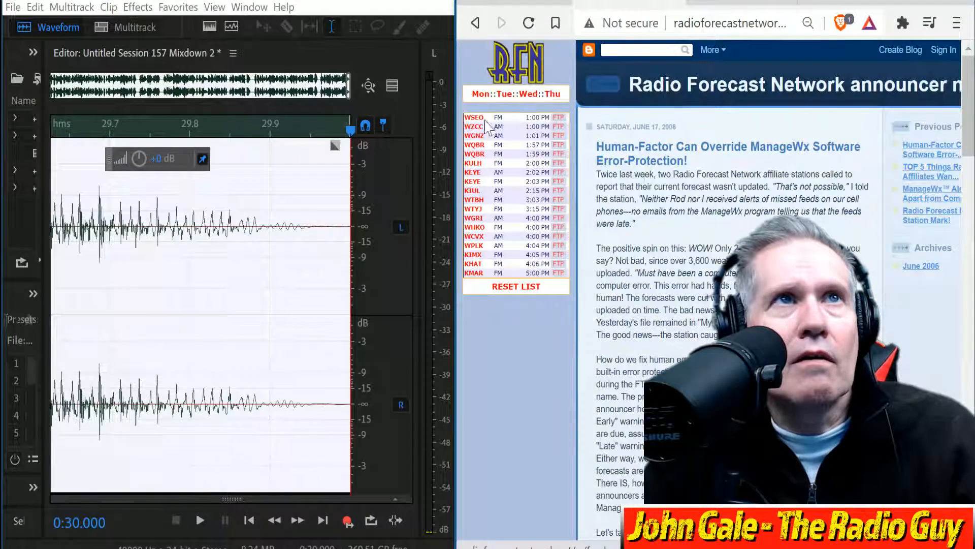
Upload wseofmadr.mp3 through the WSEO station's FTP page
left_click(472, 119)
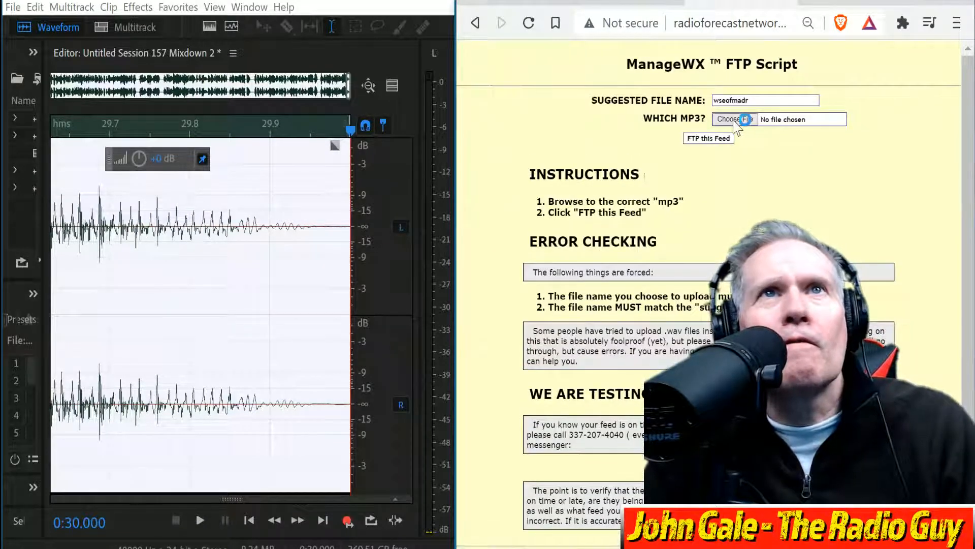
left_click(734, 121)
double_click(635, 100)
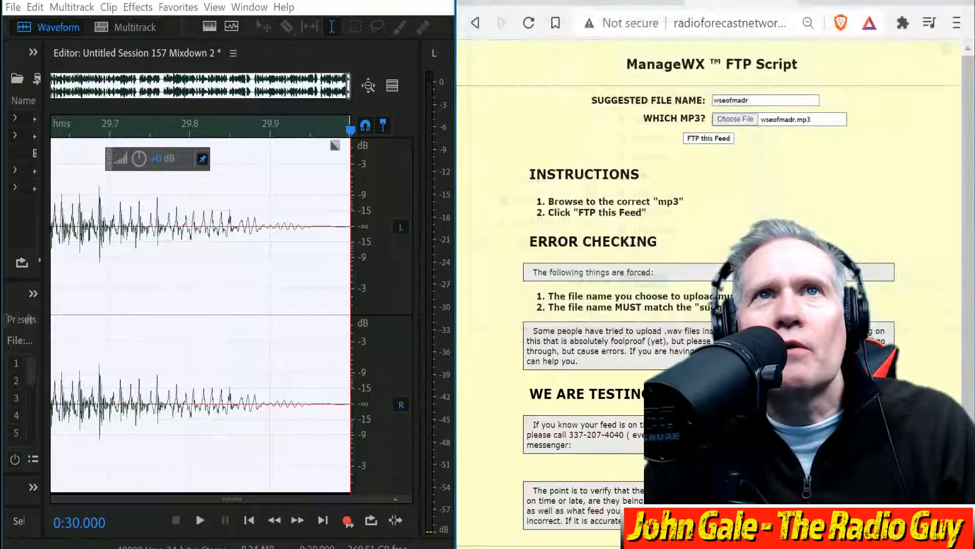
left_click(711, 140)
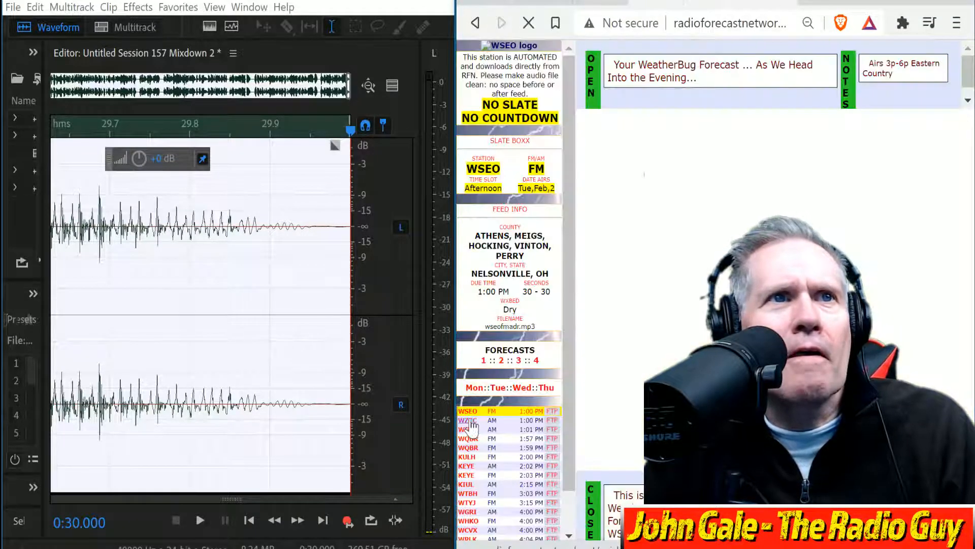
Open the WZCC feed and export the mixdown to E: as wzccamadr.mp3, overwriting the existing file
left_click(468, 420)
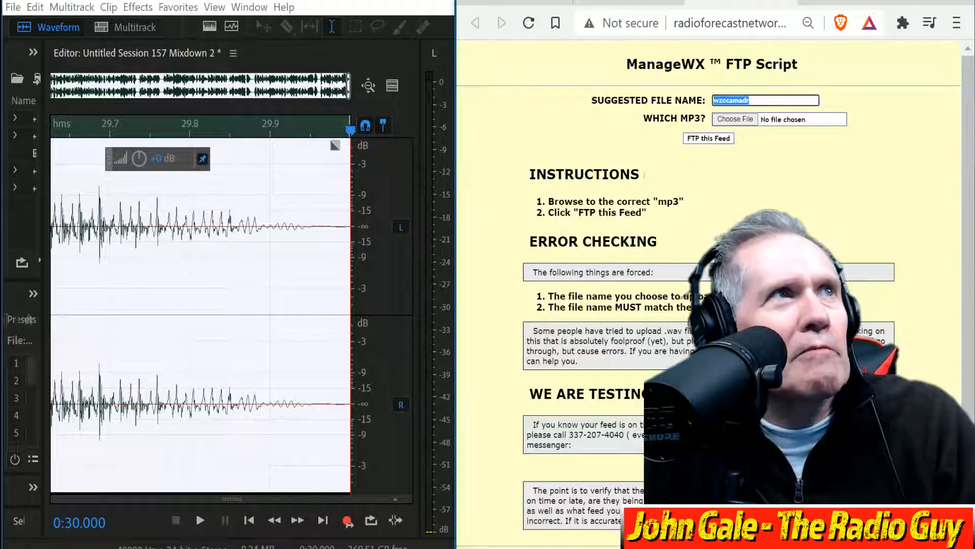
left_click(13, 6)
mouse_move(76, 301)
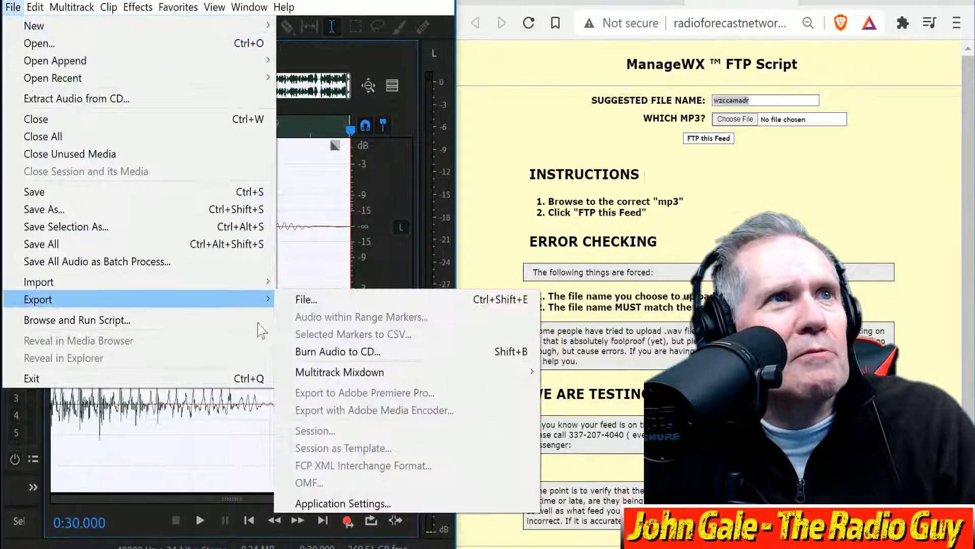
left_click(335, 299)
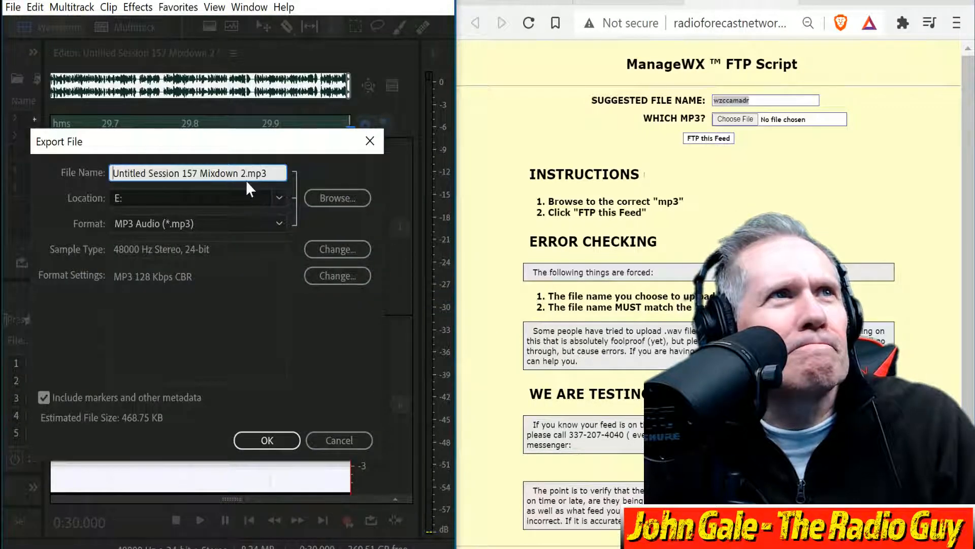
left_click(244, 174)
type("wzccamadr")
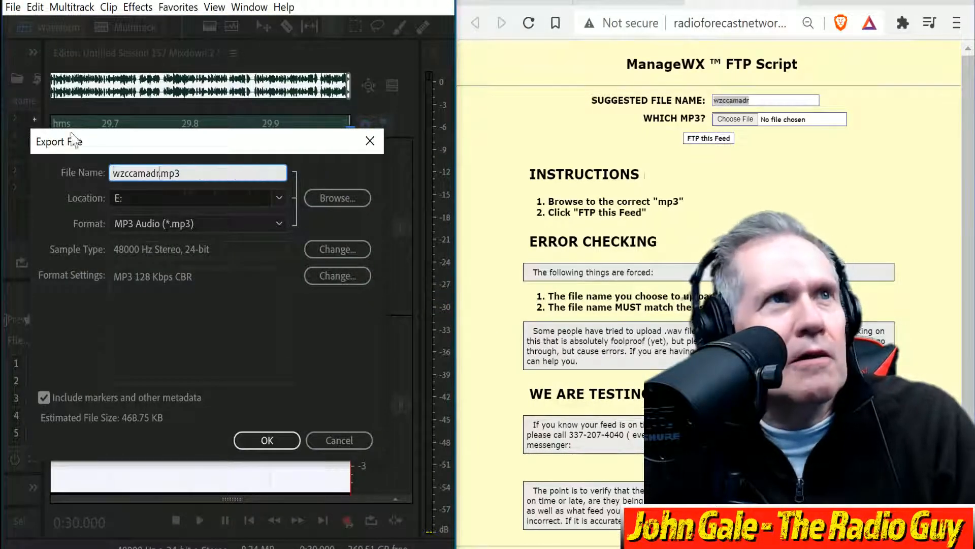
left_click(279, 440)
left_click(276, 326)
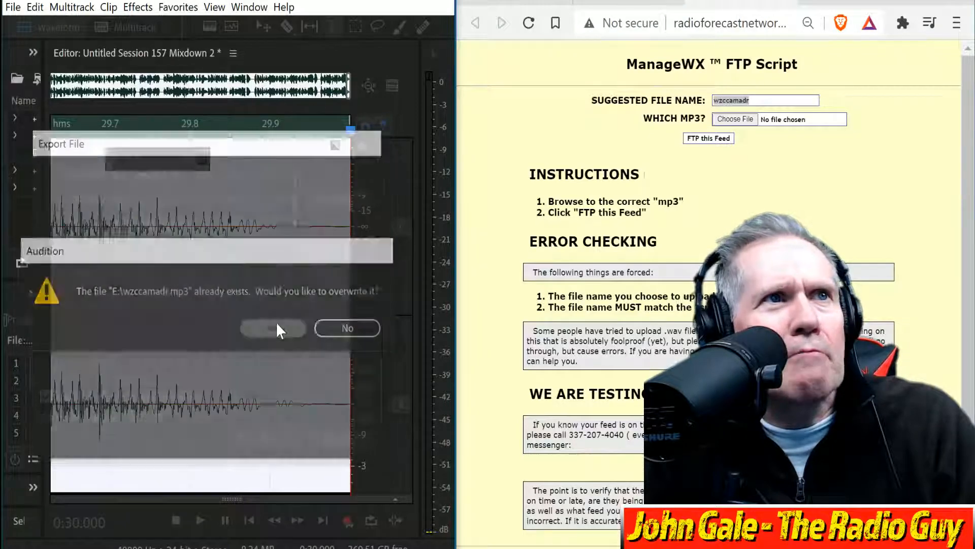
Upload wzccamadr.mp3 through the WZCC FTP page and close the results window
left_click(731, 121)
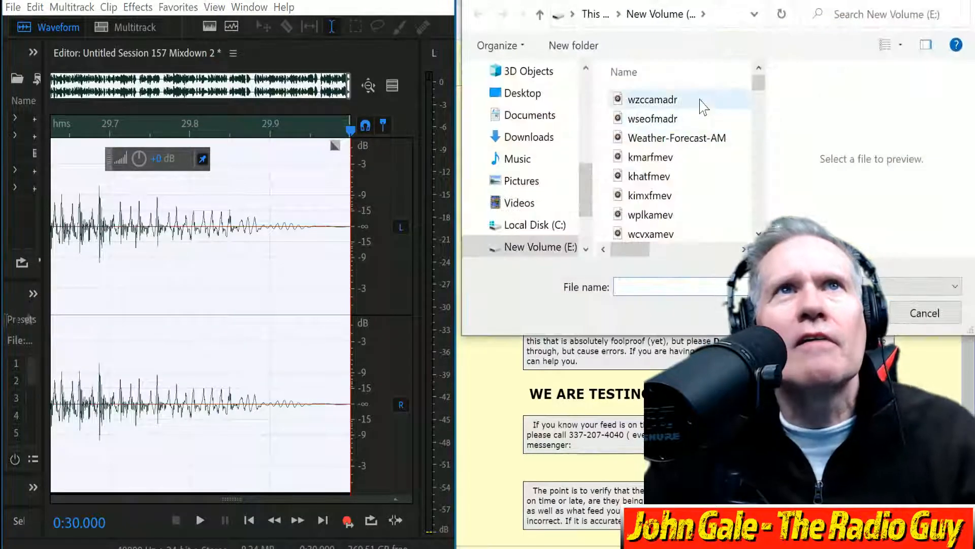
left_click(704, 102)
left_click(844, 313)
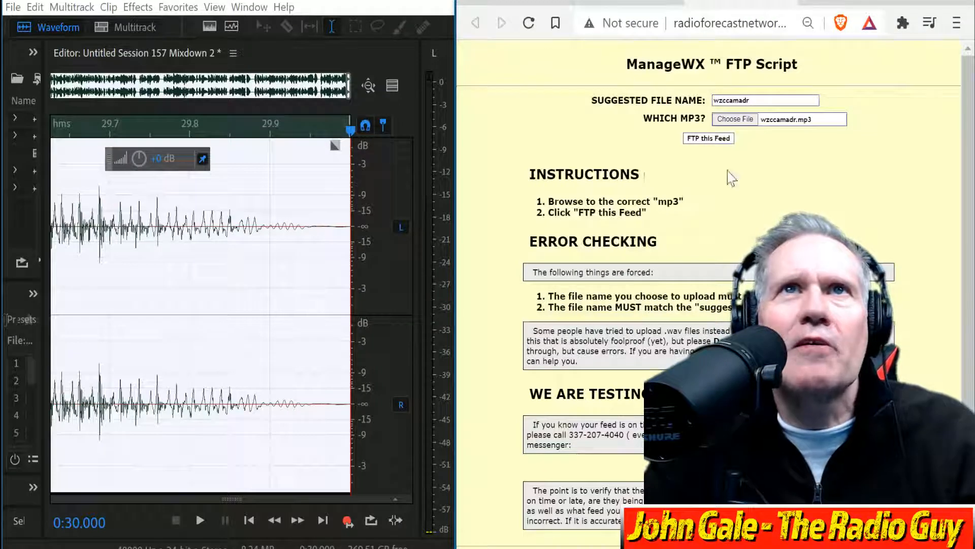
left_click(705, 141)
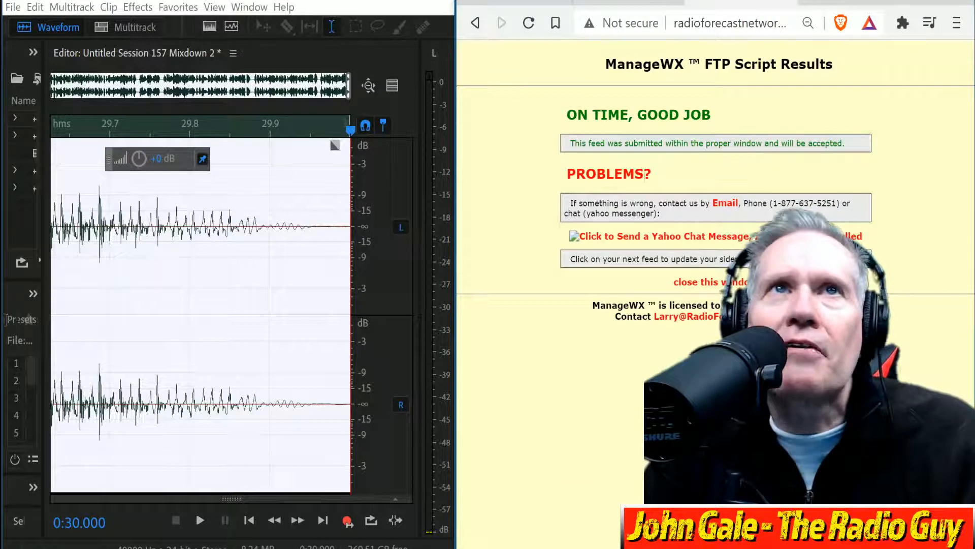
left_click(728, 284)
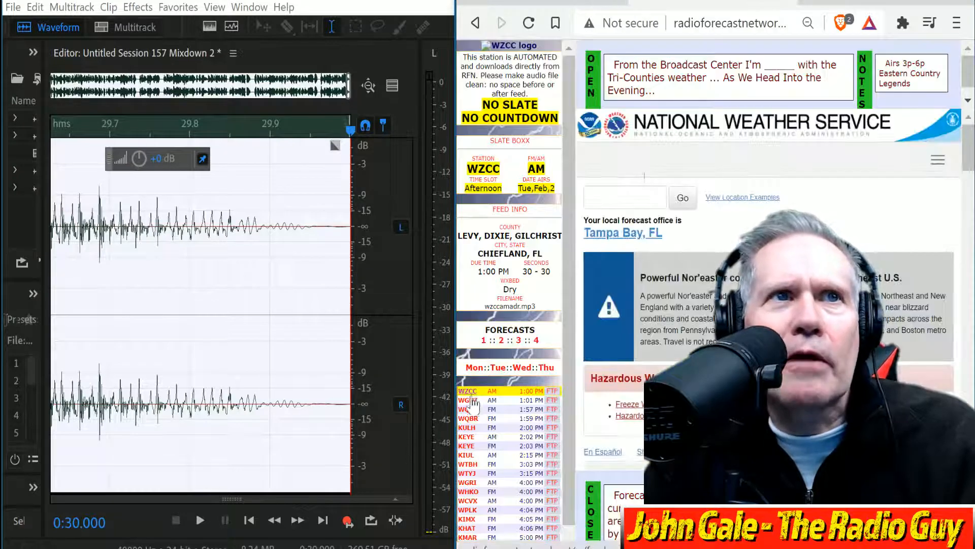
Close all open files in the audio editor
left_click(14, 6)
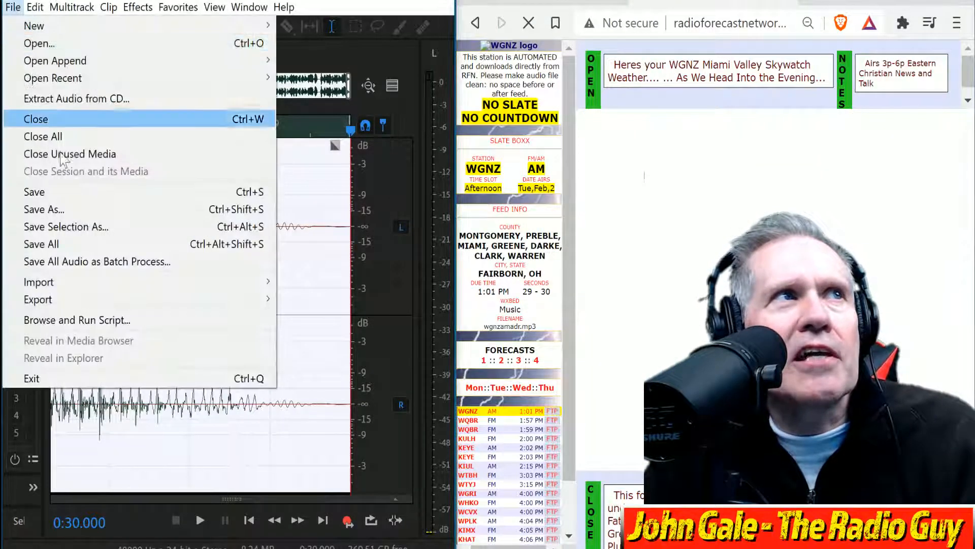
left_click(68, 143)
left_click(300, 298)
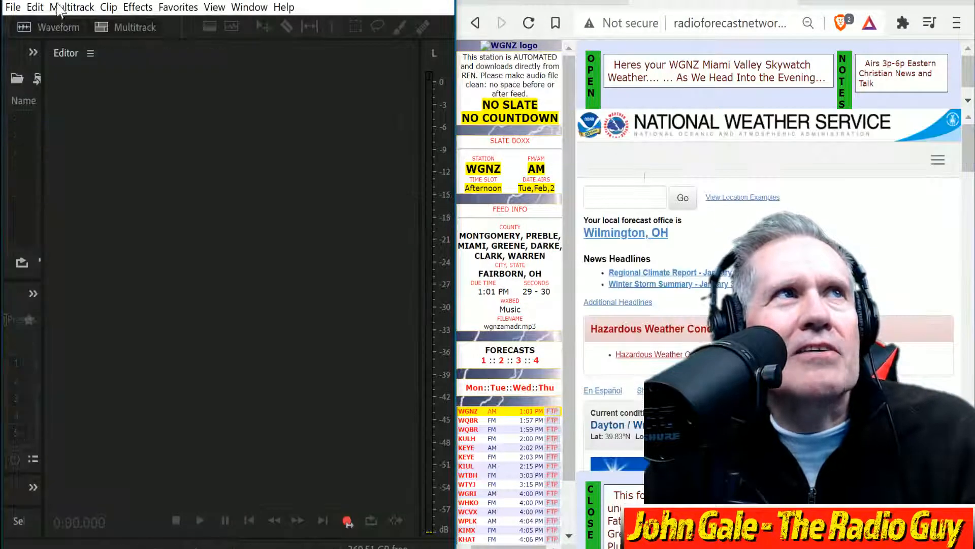
Create multitrack session Untitled Session 158 in E: from the template with the WGNZ music bed, and narrow the track headers
left_click(122, 28)
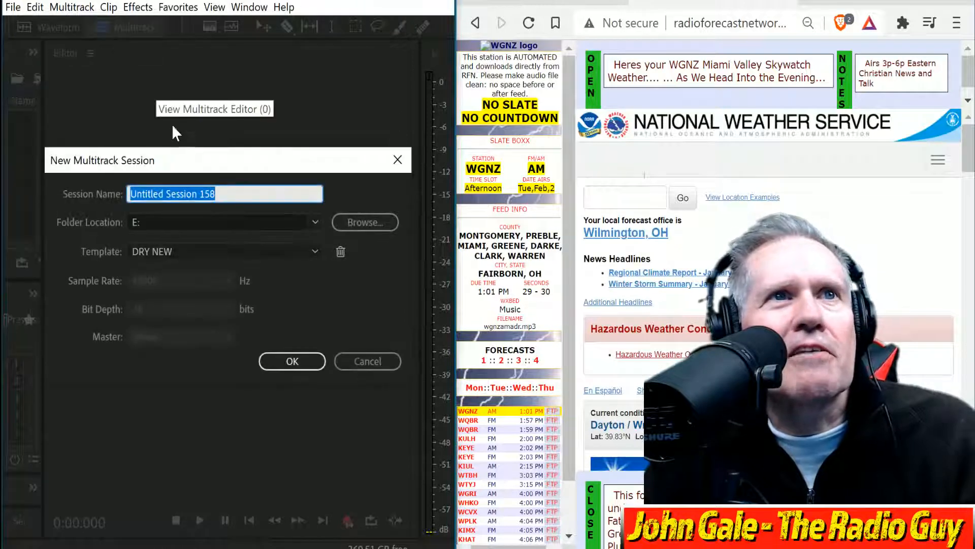
left_click(314, 252)
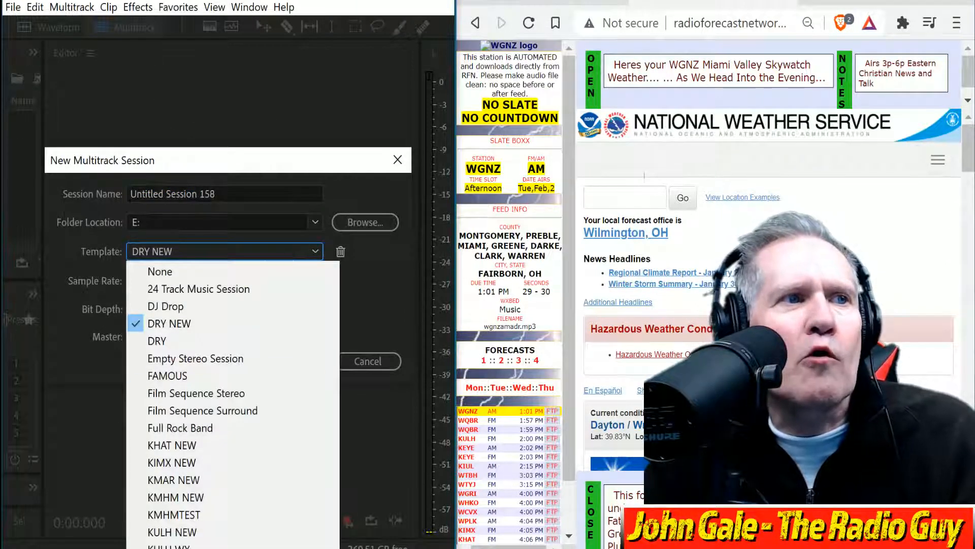
left_click(284, 548)
left_click(307, 363)
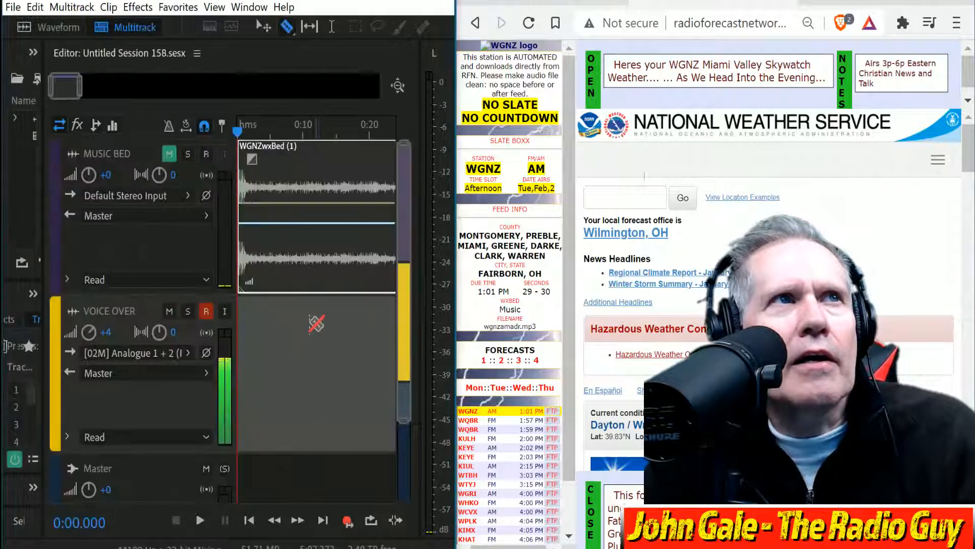
left_click_drag(235, 340, 55, 323)
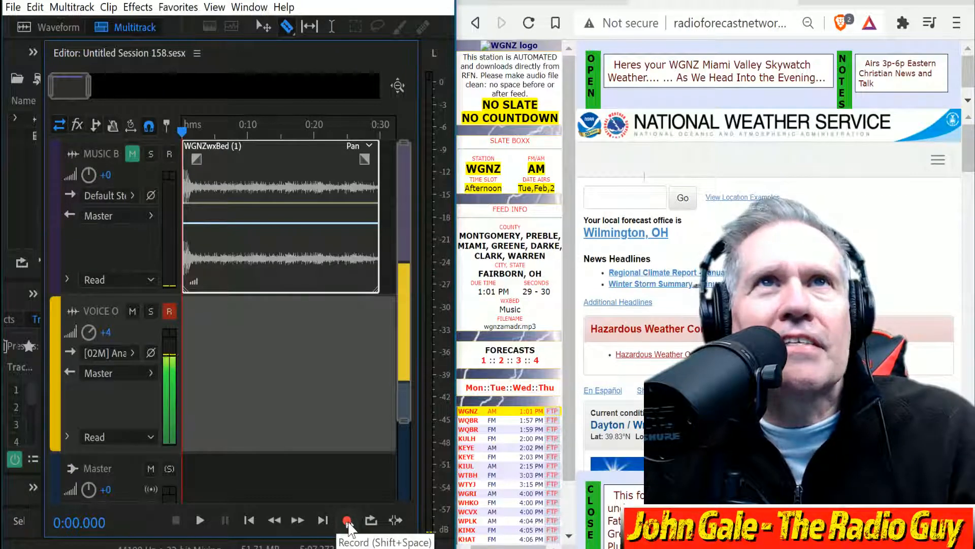
Record the WGNZ forecast on the voice-over track, reading the Detailed Forecast against the page's timer
left_click(348, 520)
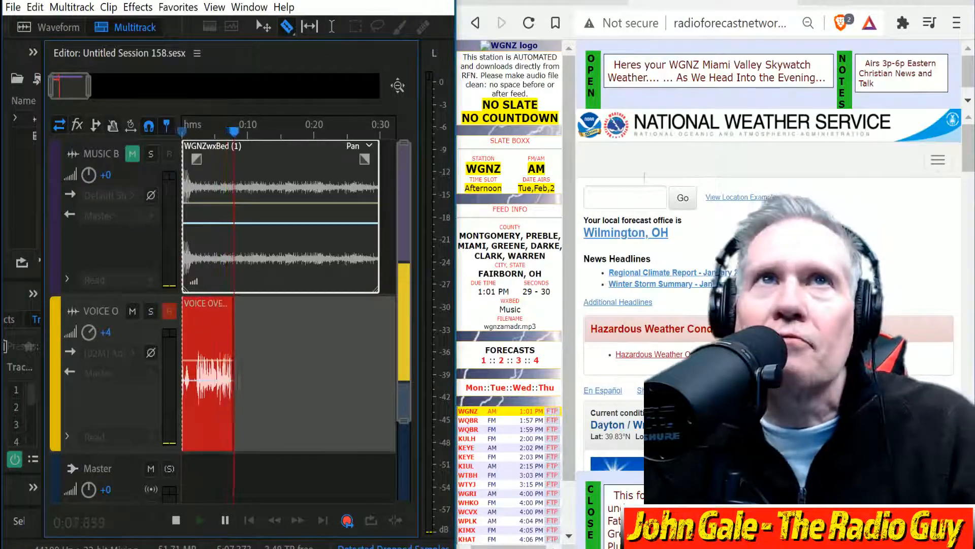
scroll(617, 300, "down", 15)
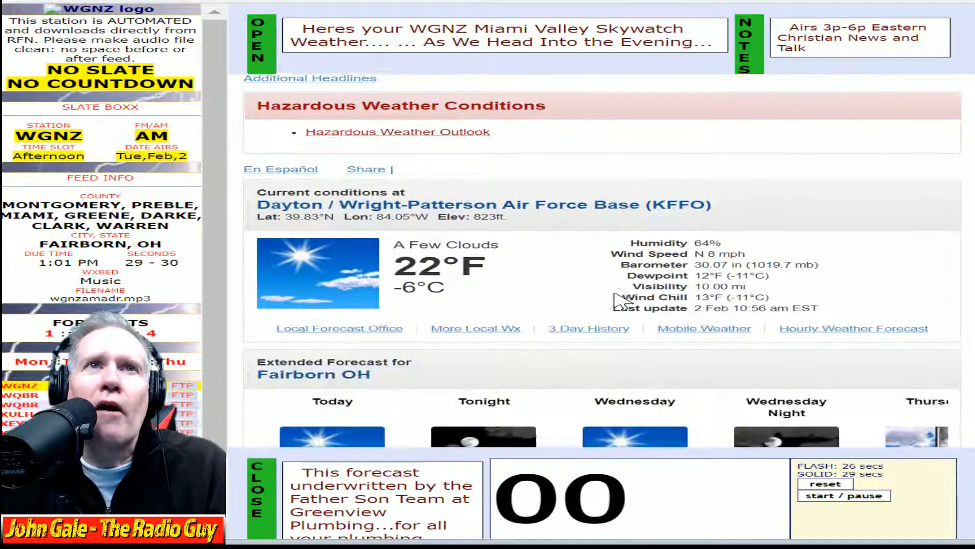
scroll(620, 308, "down", 2)
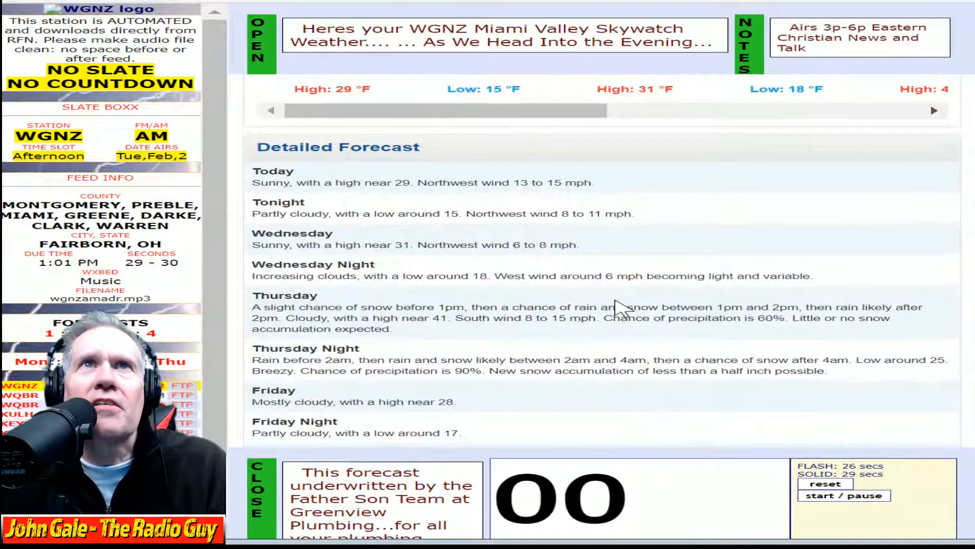
left_click(843, 496)
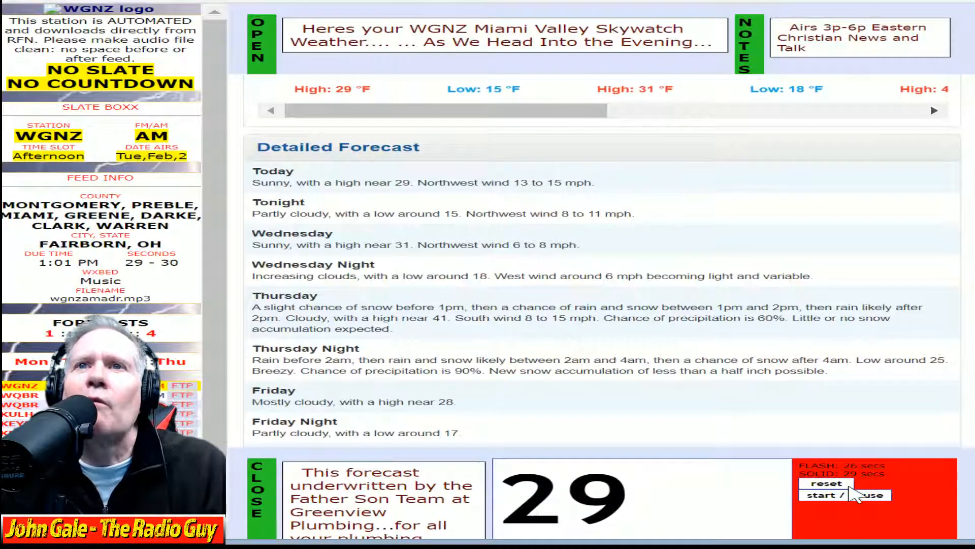
left_click(858, 498)
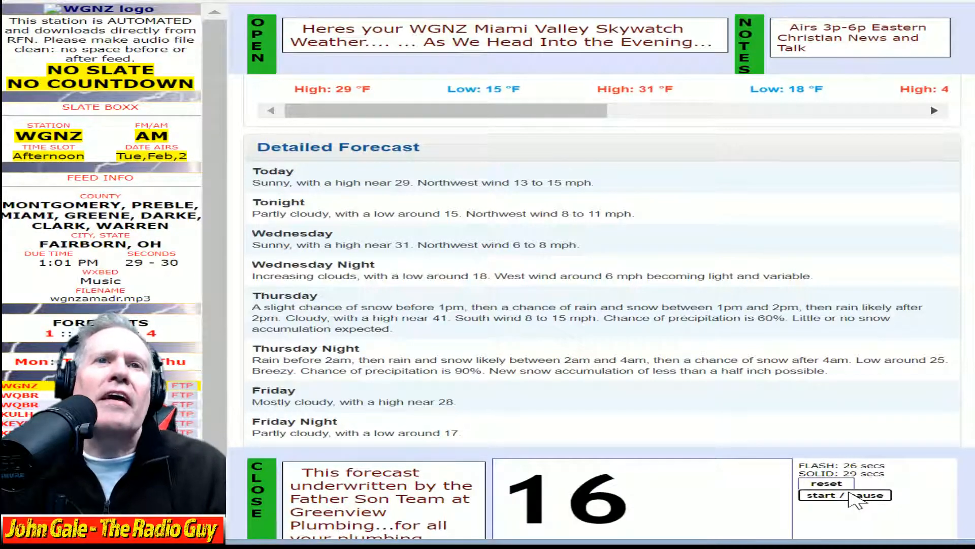
scroll(602, 492, "down", 2)
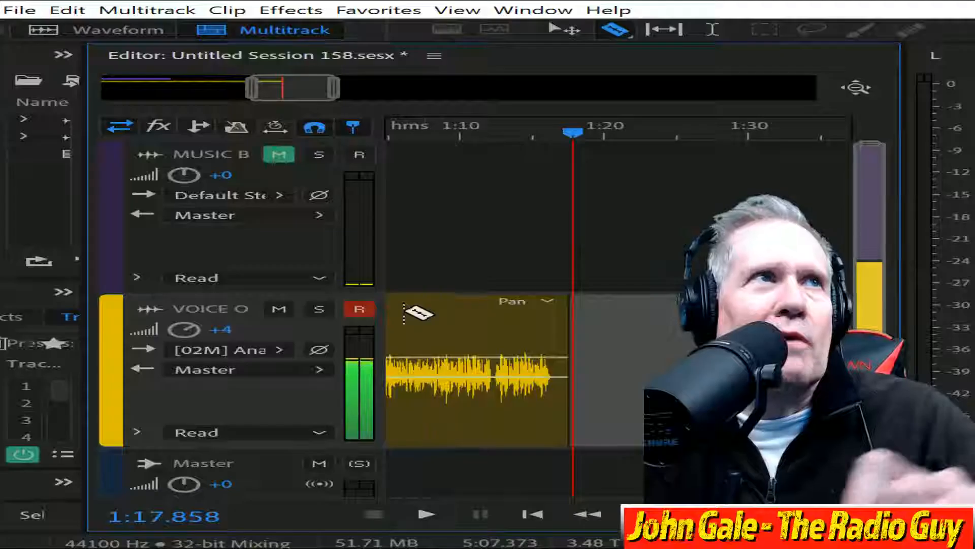
Locate the good take in the voice-over recording, split the clip at about 0:47 and delete the part before it
left_click_drag(320, 91, 251, 91)
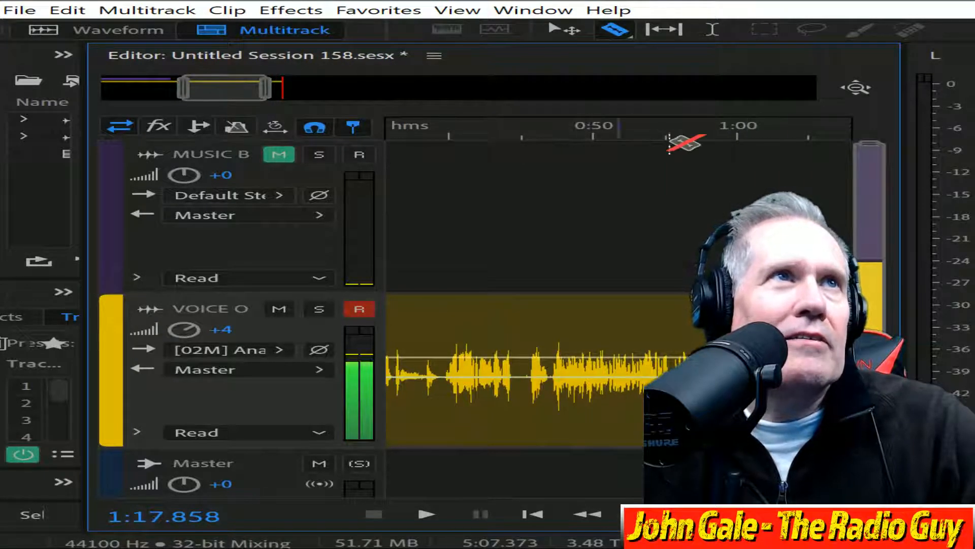
left_click(657, 134)
key("space")
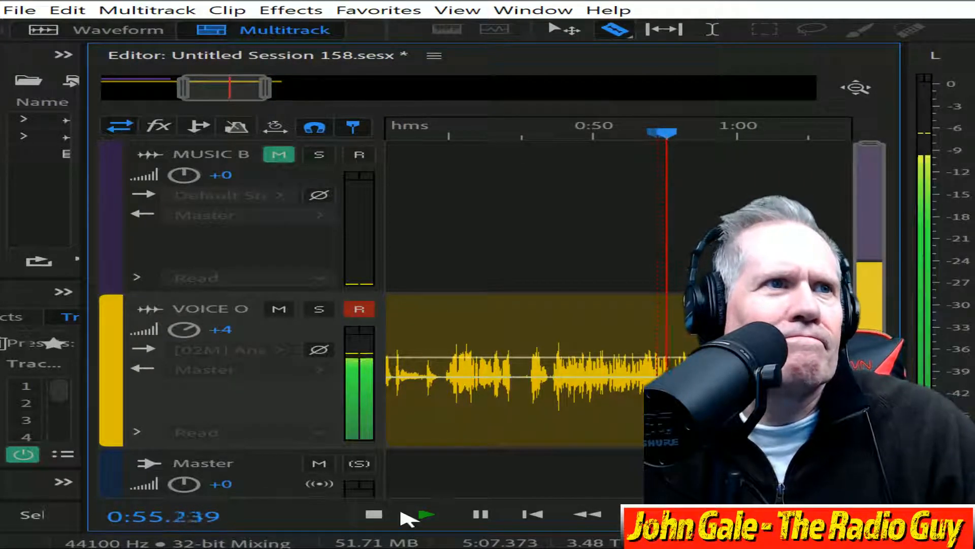
left_click(374, 514)
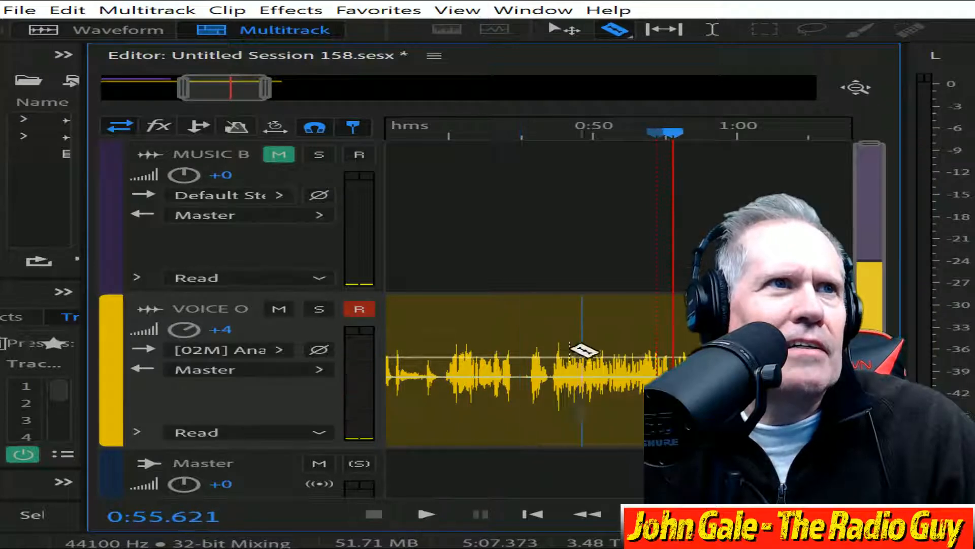
left_click(551, 342)
left_click(477, 304)
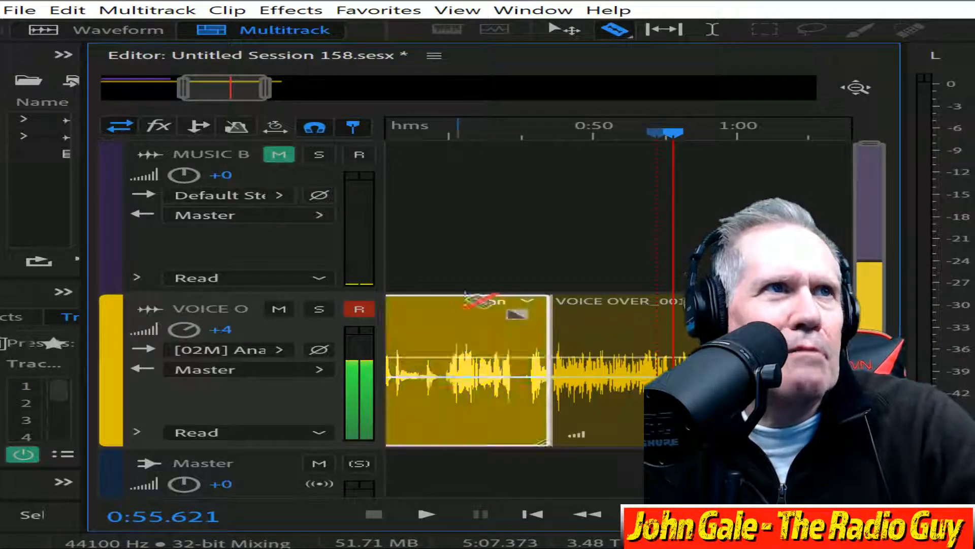
key("Delete")
Move the remaining voice-over take to the start of the session and check it by playing from about 0:08
left_click_drag(505, 317, 76, 320)
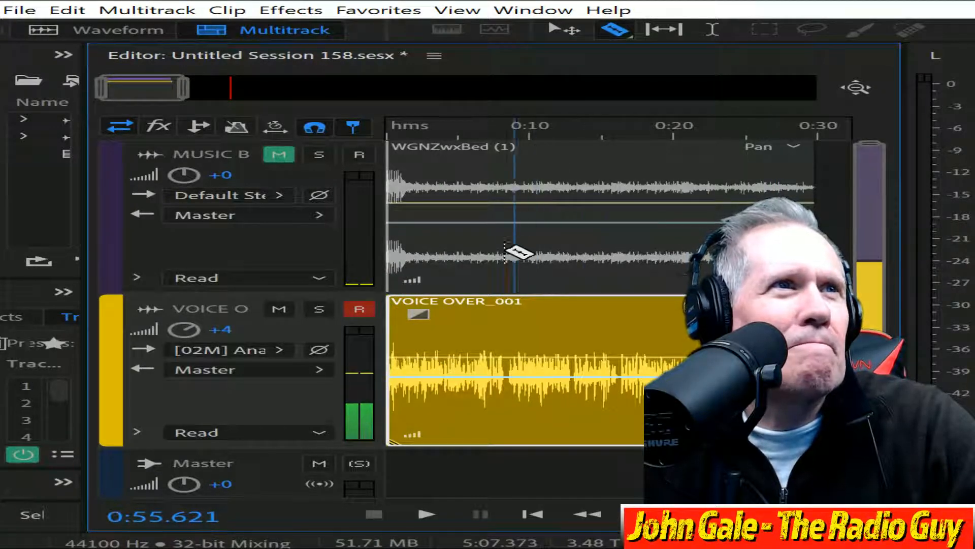
left_click(505, 133)
key("space")
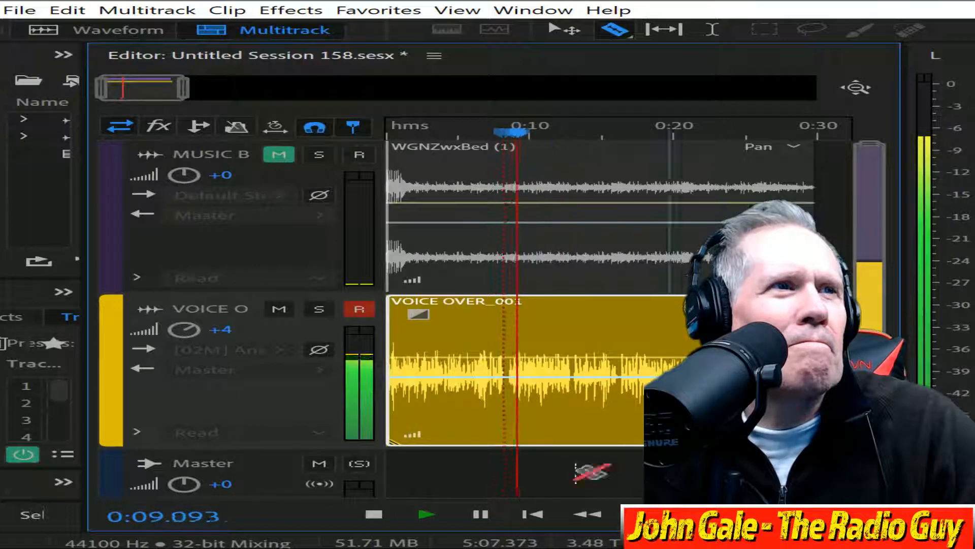
left_click(374, 514)
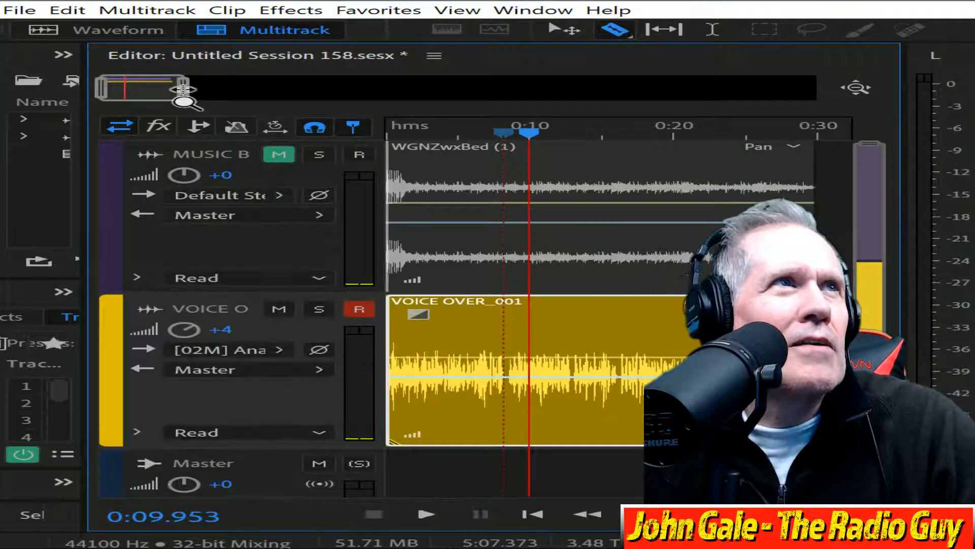
Place the playhead at 0:01.153, after the music bed's opening hits, and align the start of the voice-over clip to it
left_click_drag(183, 90, 128, 90)
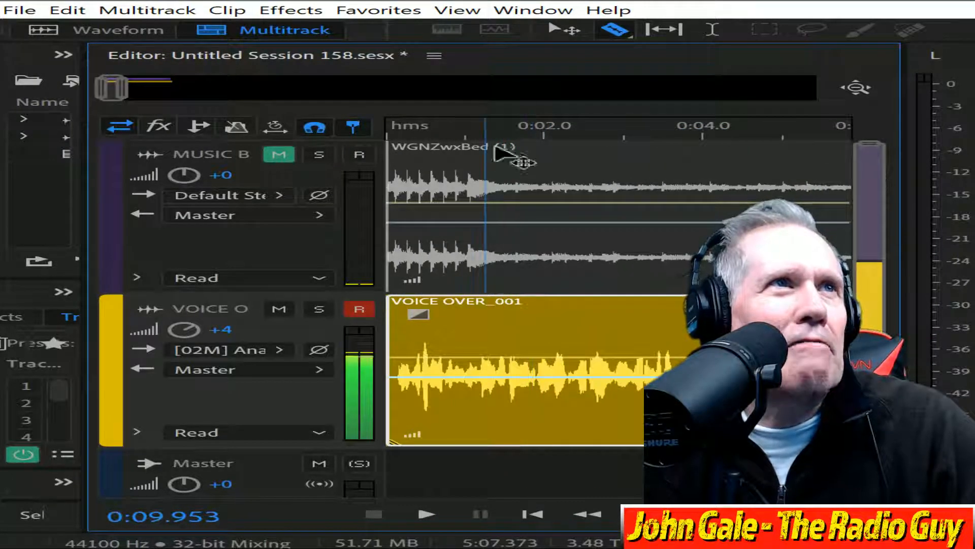
left_click_drag(492, 133, 476, 135)
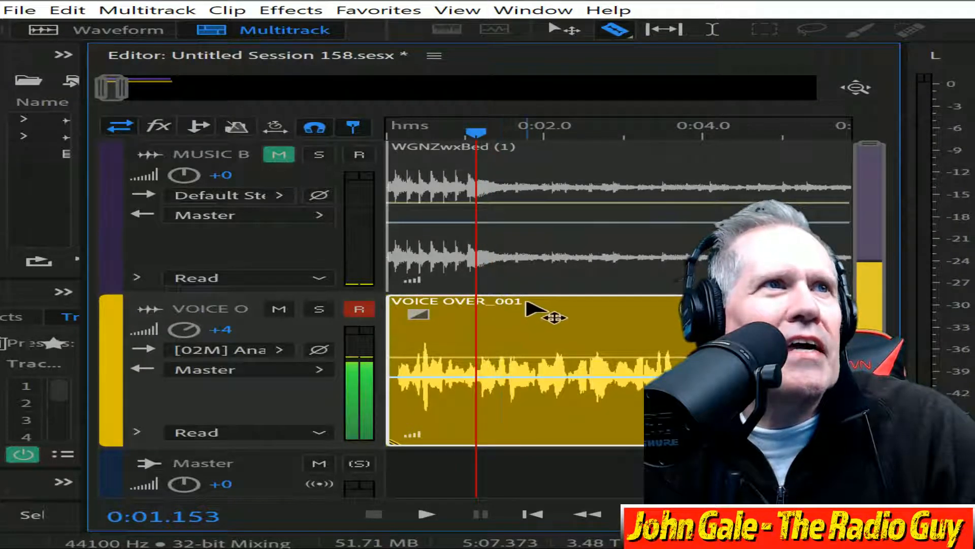
left_click_drag(528, 307, 619, 309)
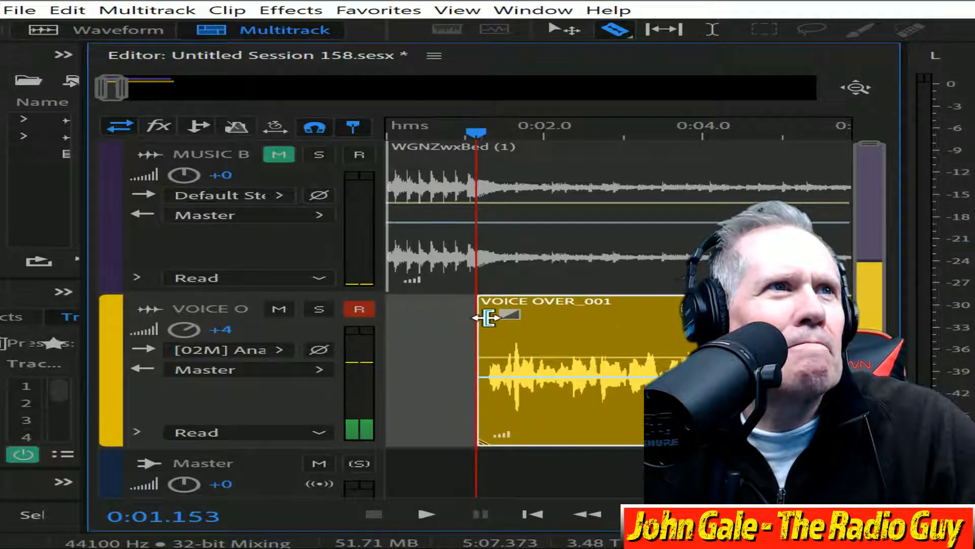
left_click_drag(489, 317, 488, 319)
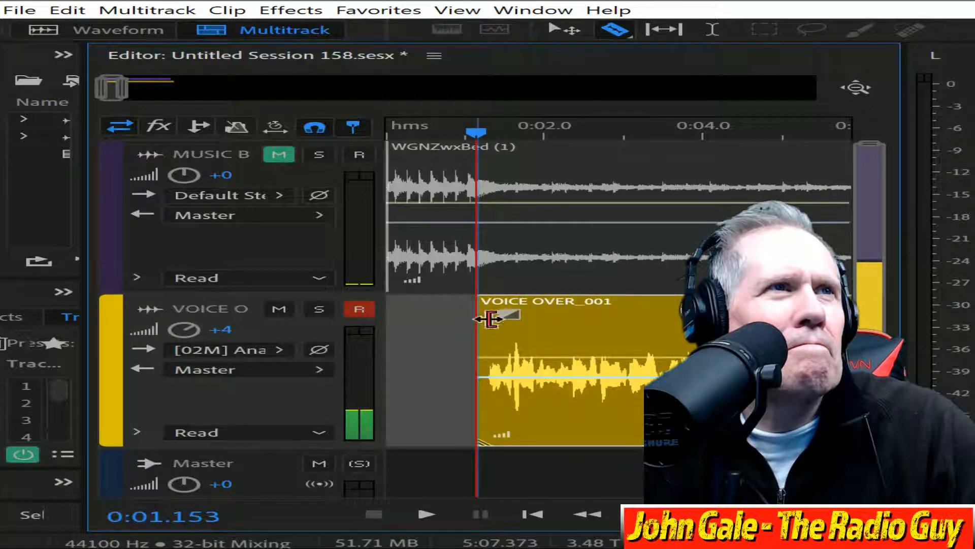
Trim the silence off the start of the voice-over clip, realign it to 0:01.153 and raise its clip volume slightly
left_click_drag(584, 316, 634, 316)
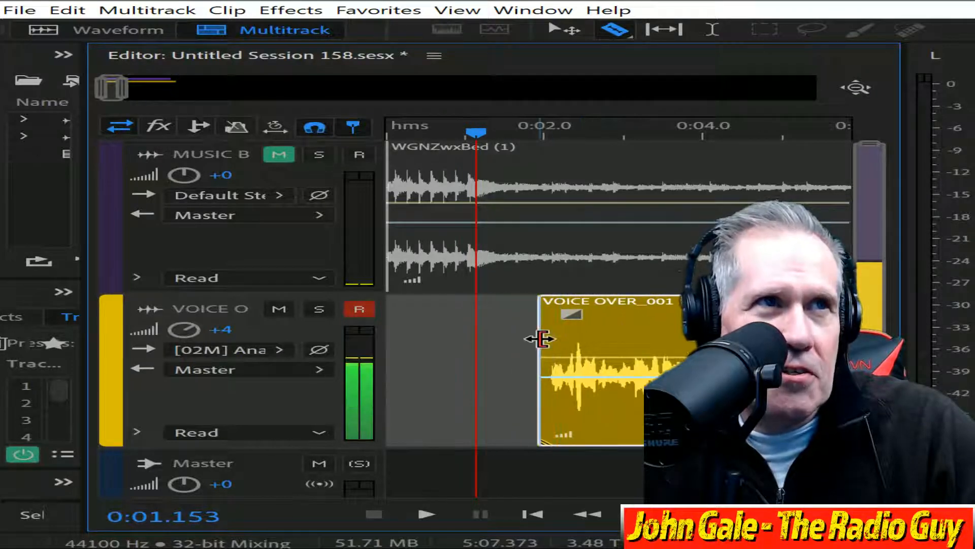
left_click_drag(554, 341, 563, 342)
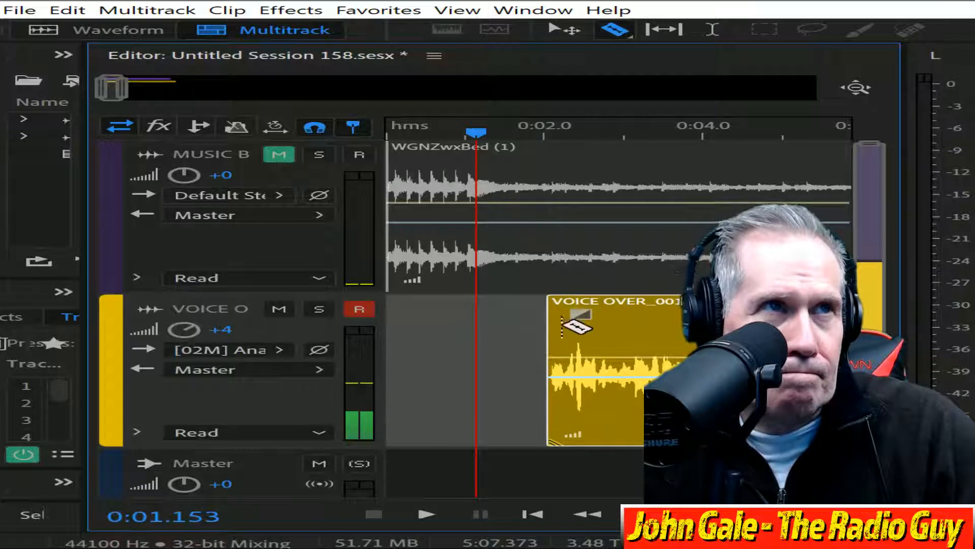
left_click_drag(607, 307, 538, 307)
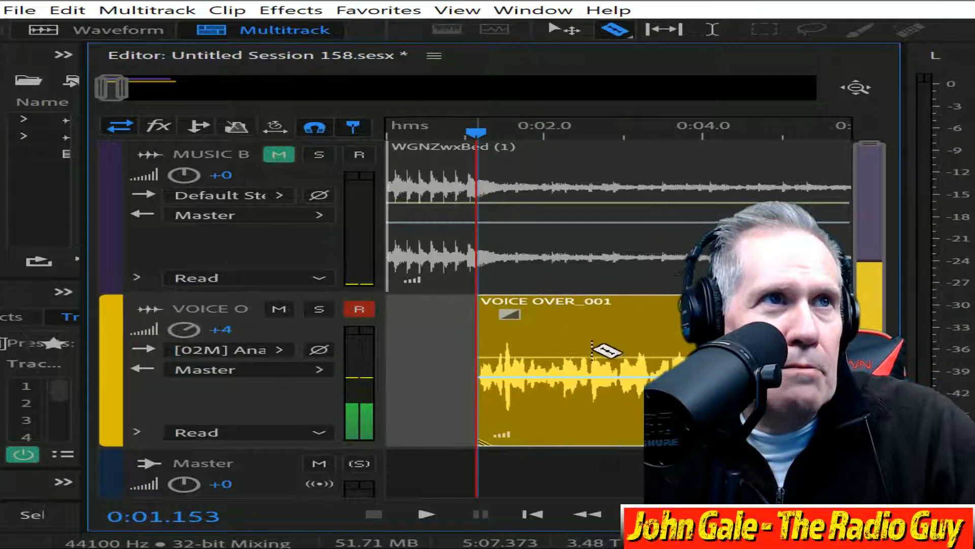
left_click_drag(595, 363, 602, 358)
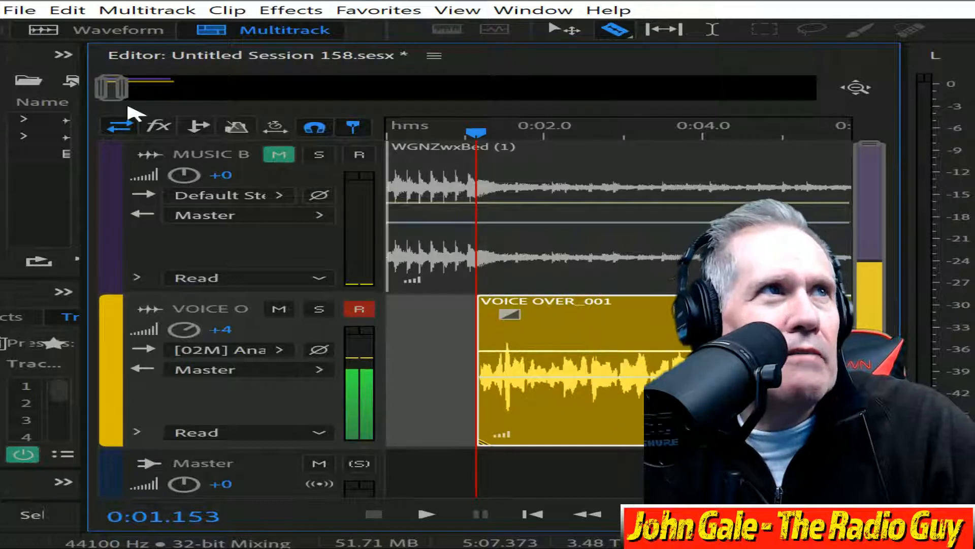
Split the voice-over clip at the pauses near 0:09.5, 0:17 and 0:26, sliding the following parts earlier to tighten the gaps
left_click_drag(111, 93, 122, 117)
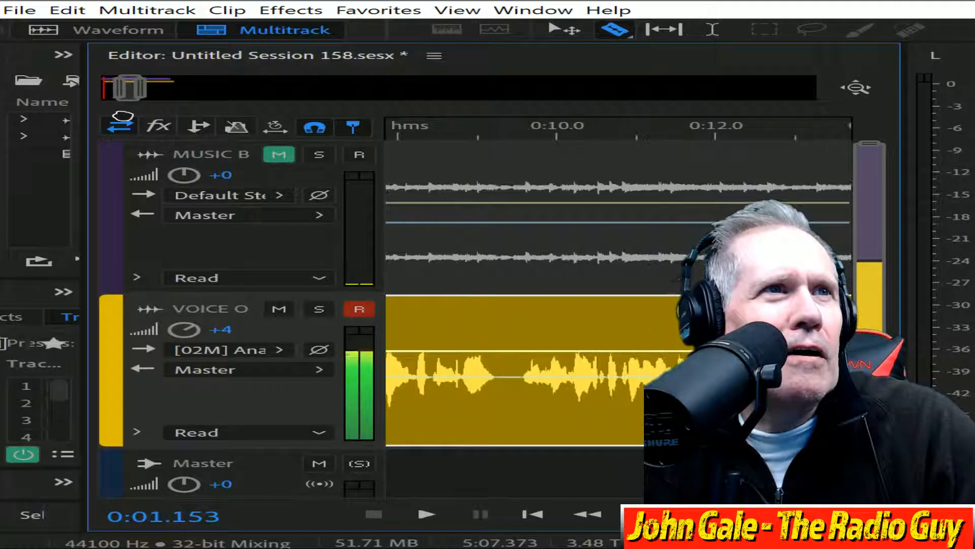
left_click(515, 328)
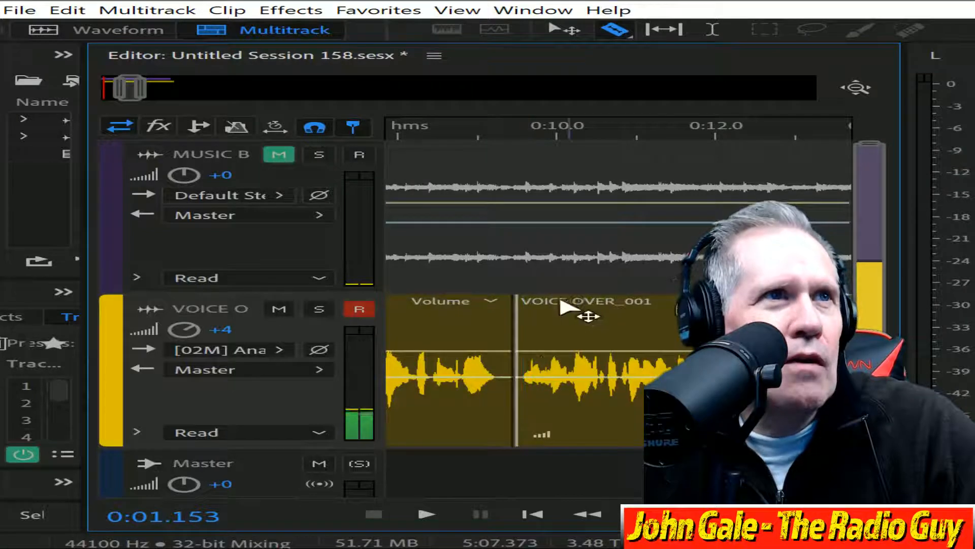
left_click_drag(571, 309, 549, 307)
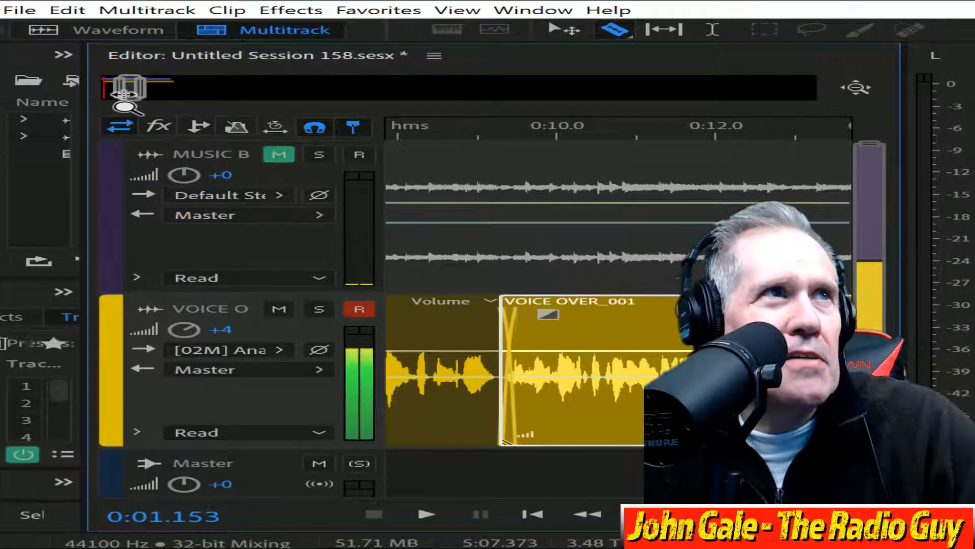
left_click_drag(131, 90, 141, 90)
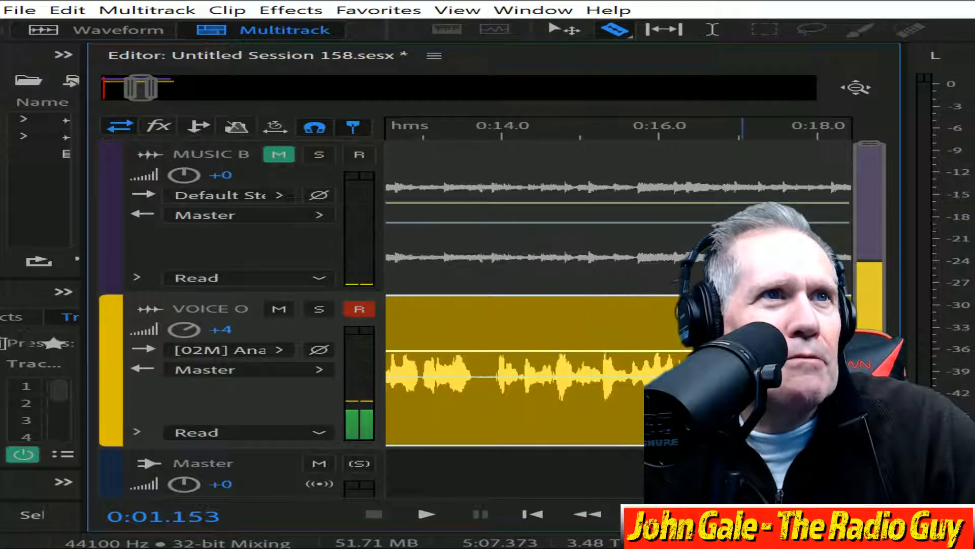
left_click(746, 335)
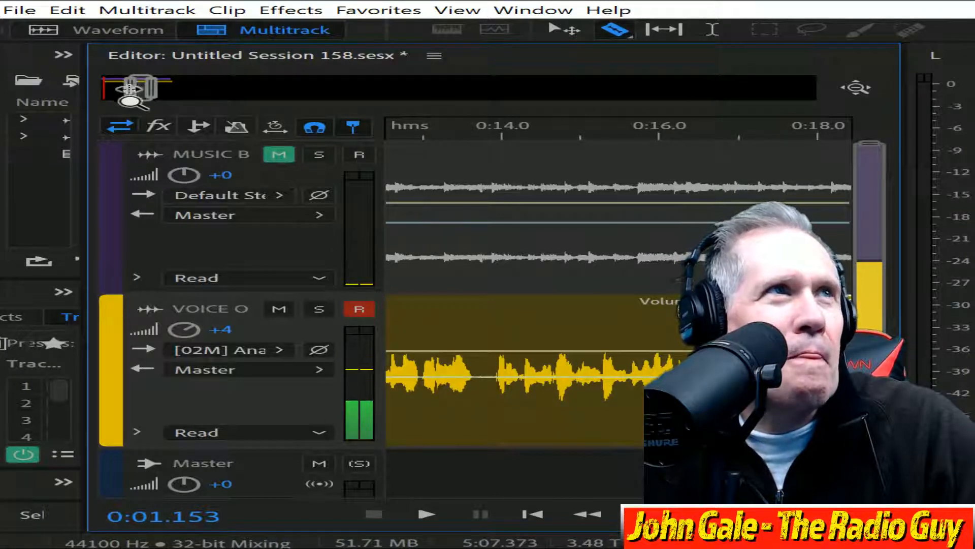
left_click_drag(135, 89, 157, 92)
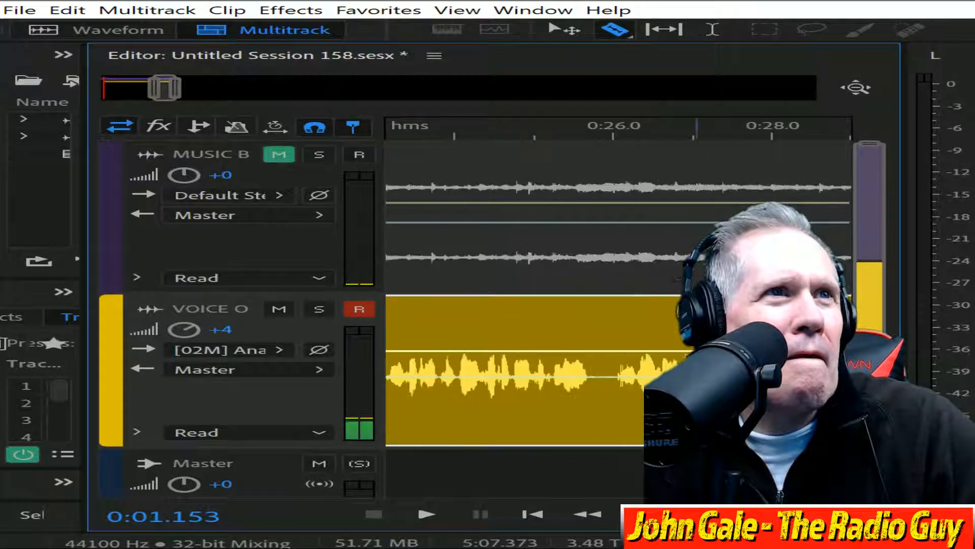
left_click(611, 332)
left_click_drag(646, 301, 638, 302)
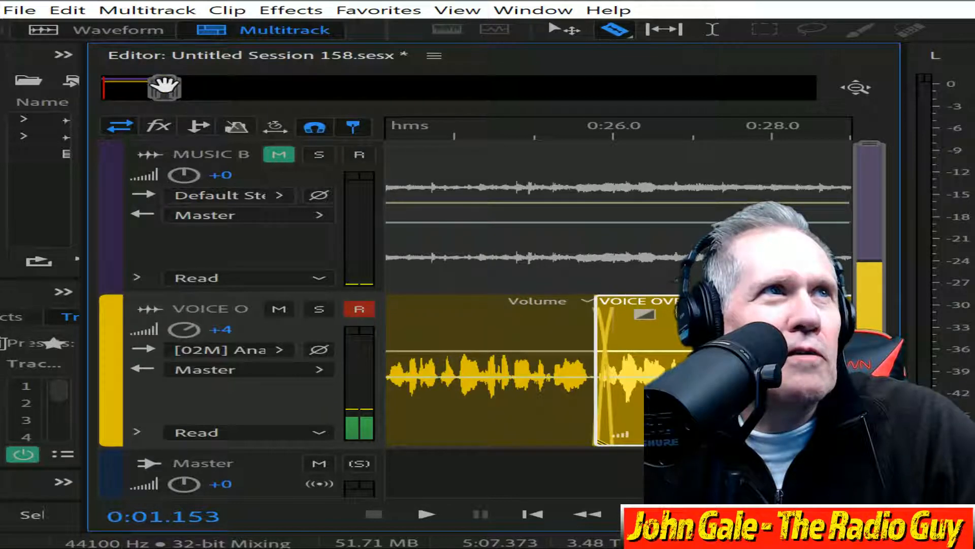
Unmute the music bed track and mix the whole session down to a new file
left_click_drag(164, 86, 77, 80)
left_click(275, 156)
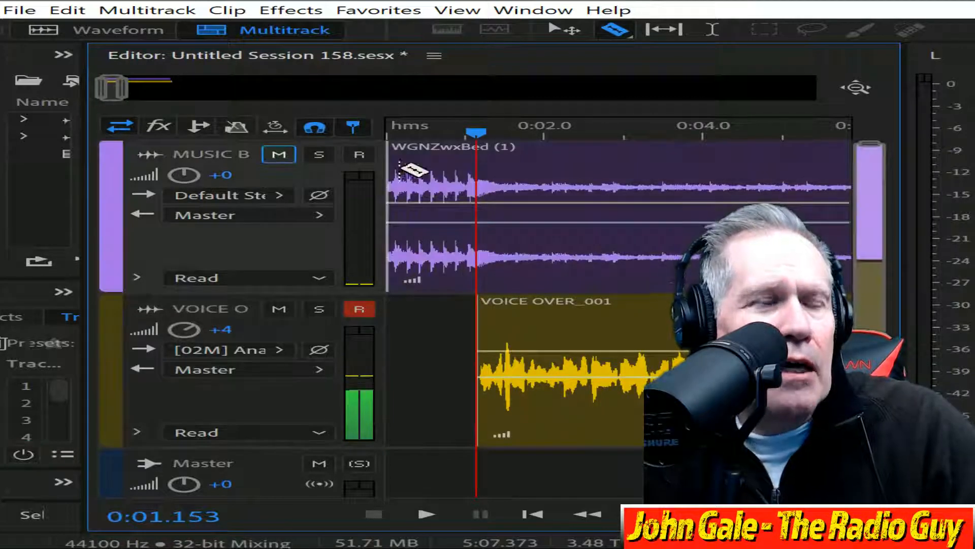
key("ctrl+shift+m")
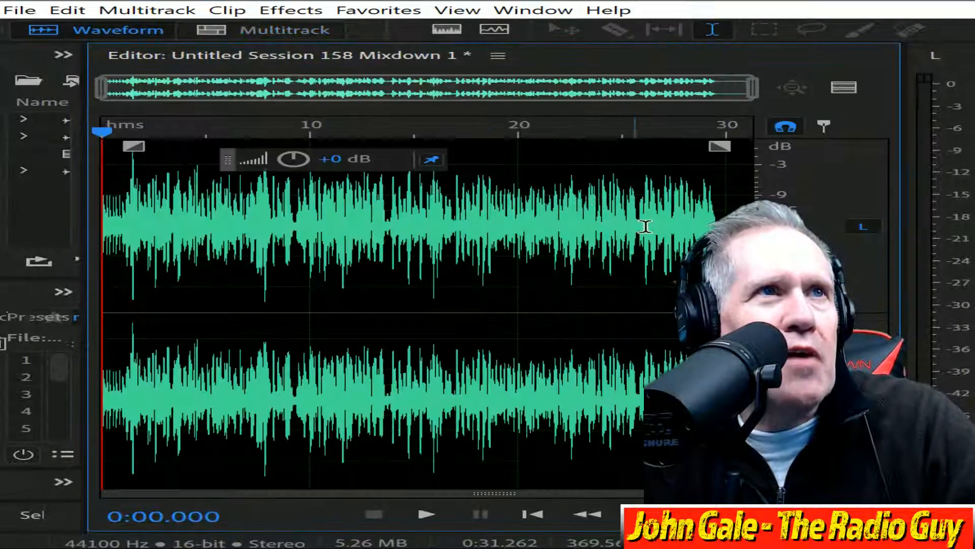
Boost the loudness of the entire mixdown and play it through from the start to check it
key("shift+r")
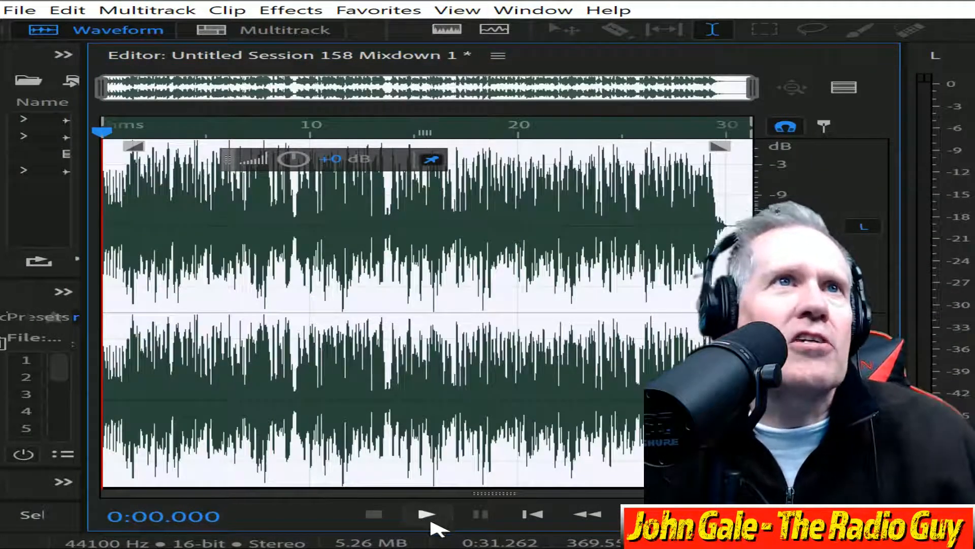
left_click(435, 514)
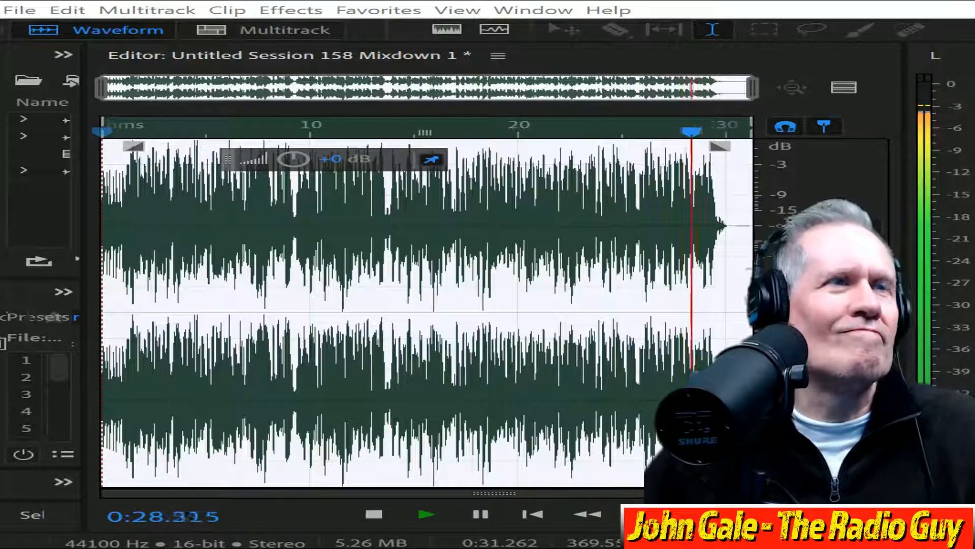
left_click(375, 514)
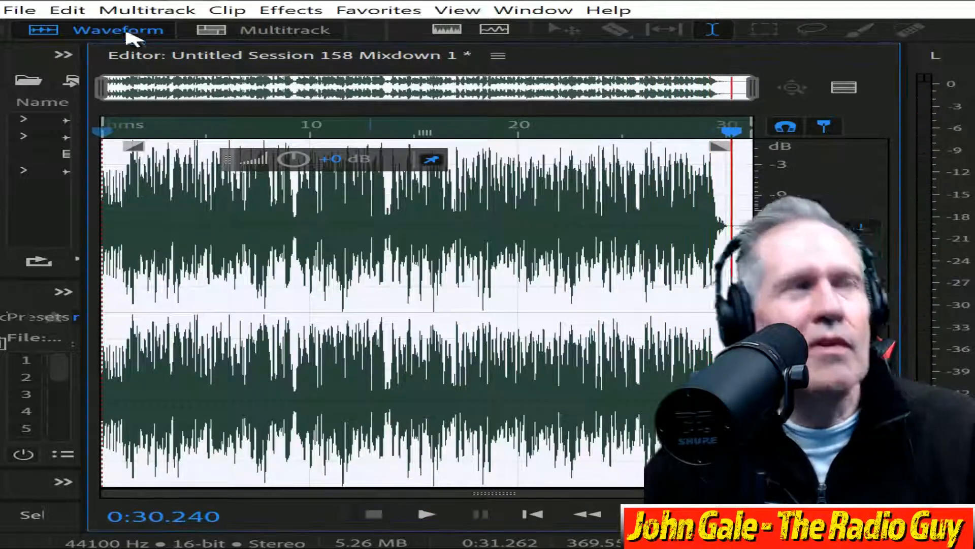
Delete the silence after 0:30.019 at the end of the mixdown and the brief silence at its very start
left_click_drag(661, 87, 660, 88)
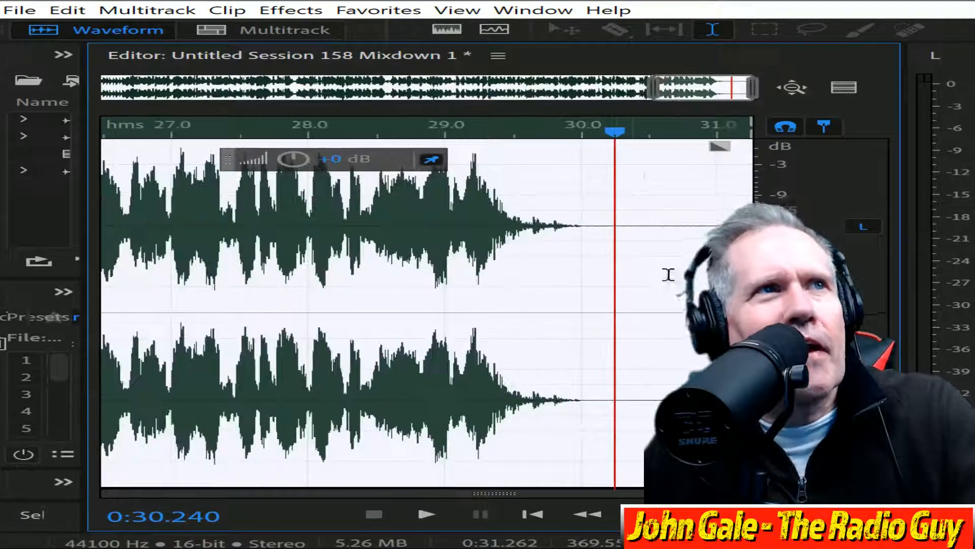
left_click_drag(584, 233, 753, 238)
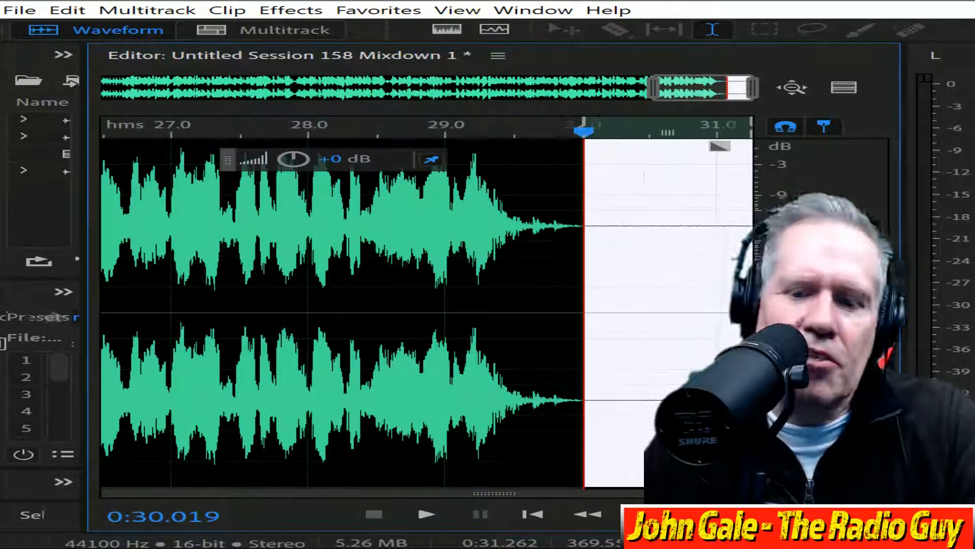
key("Delete")
left_click_drag(709, 87, 98, 102)
left_click_drag(203, 225, 92, 226)
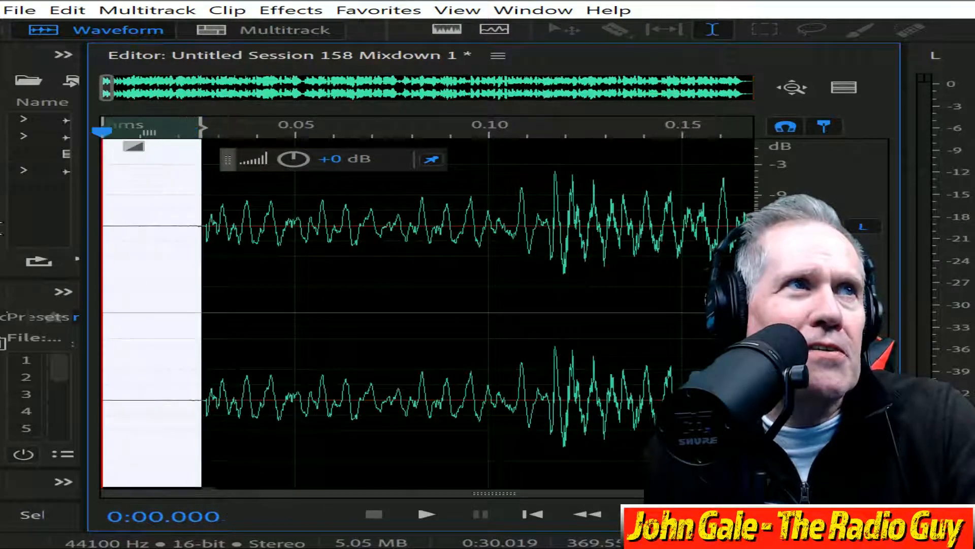
key("Delete")
Open the WGNZ FTP page for the suggested name and export the mixdown to E: as wgnzamadr.mp3, overwriting the existing file
key("ctrl+shift+e")
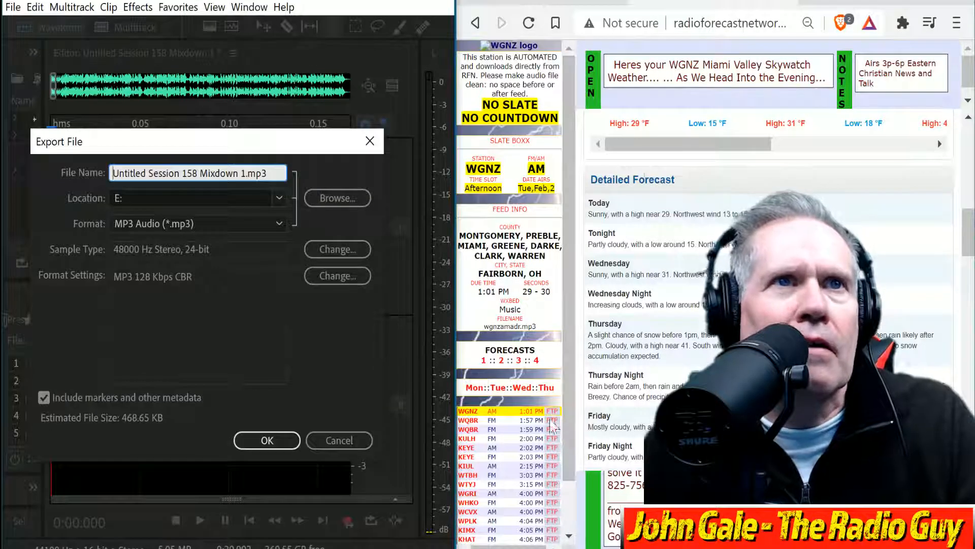
left_click(553, 412)
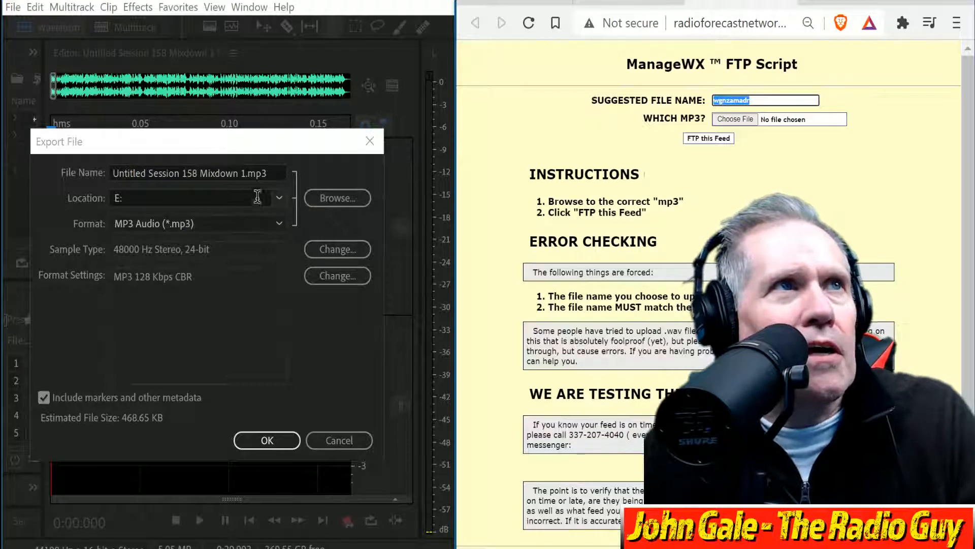
left_click(243, 173)
left_click_drag(244, 174, 2, 182)
type("wgnzamadr")
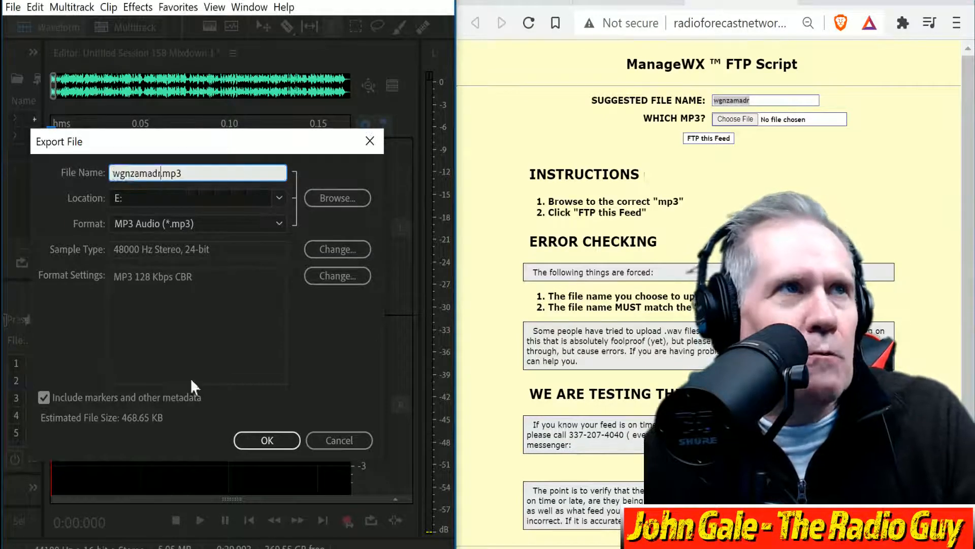
left_click(270, 440)
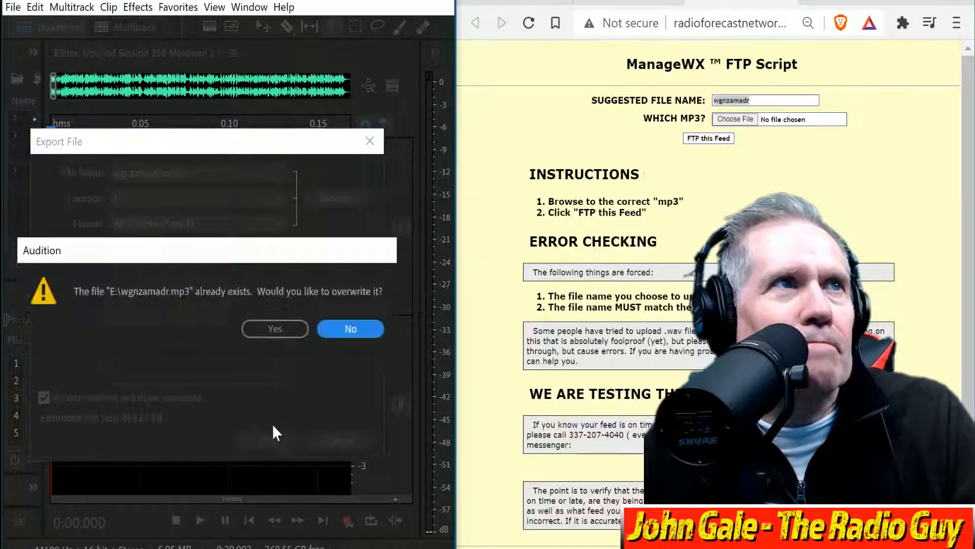
left_click(284, 334)
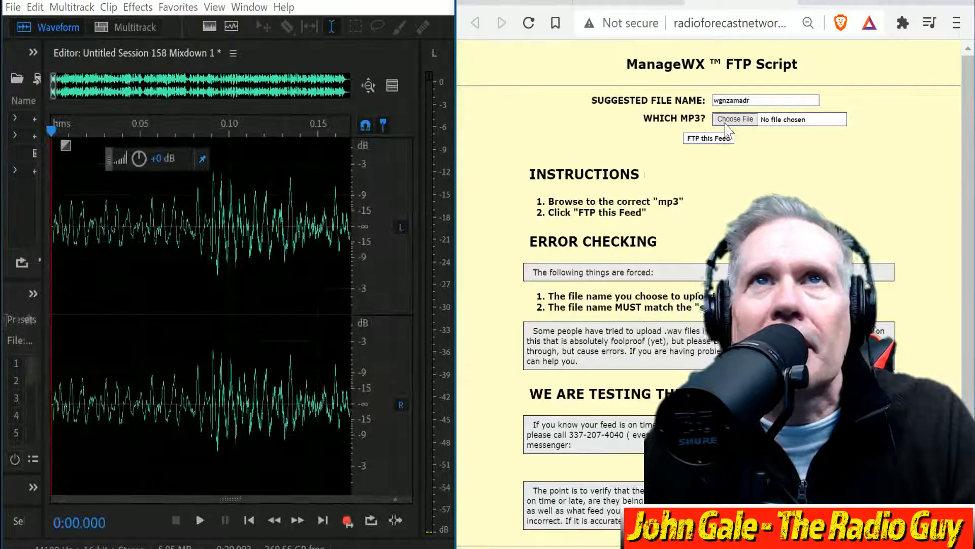
Upload the wgnzamadr MP3 through the WGNZ FTP page and close the results window
left_click(735, 120)
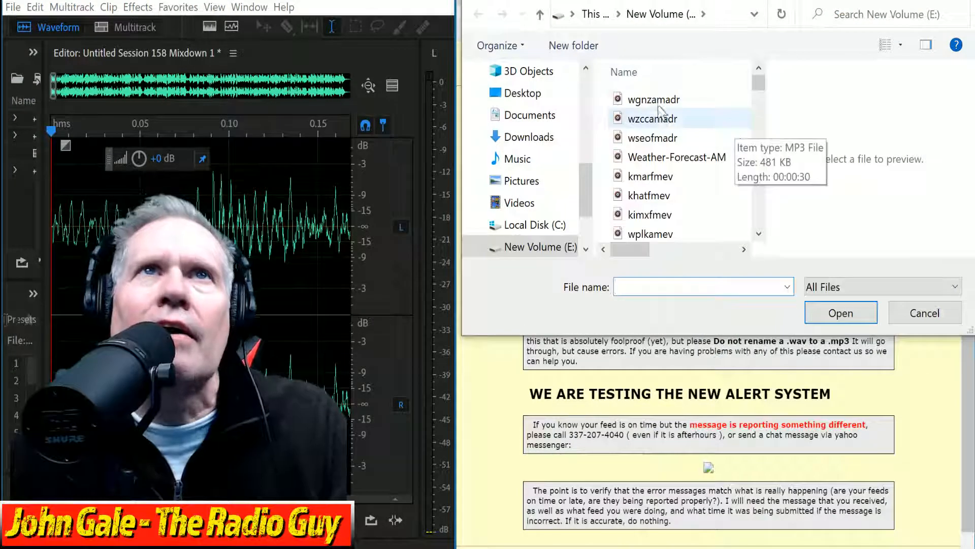
left_click(734, 100)
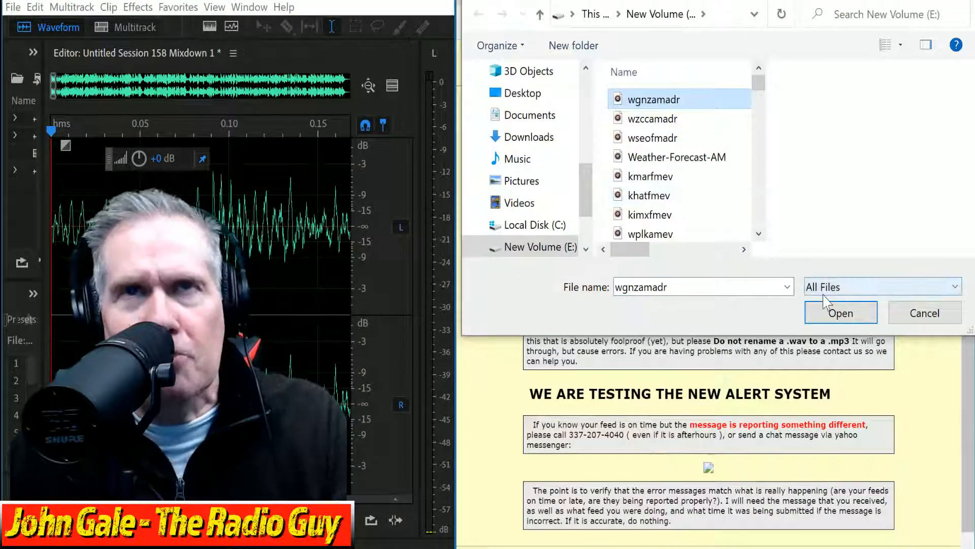
left_click(841, 312)
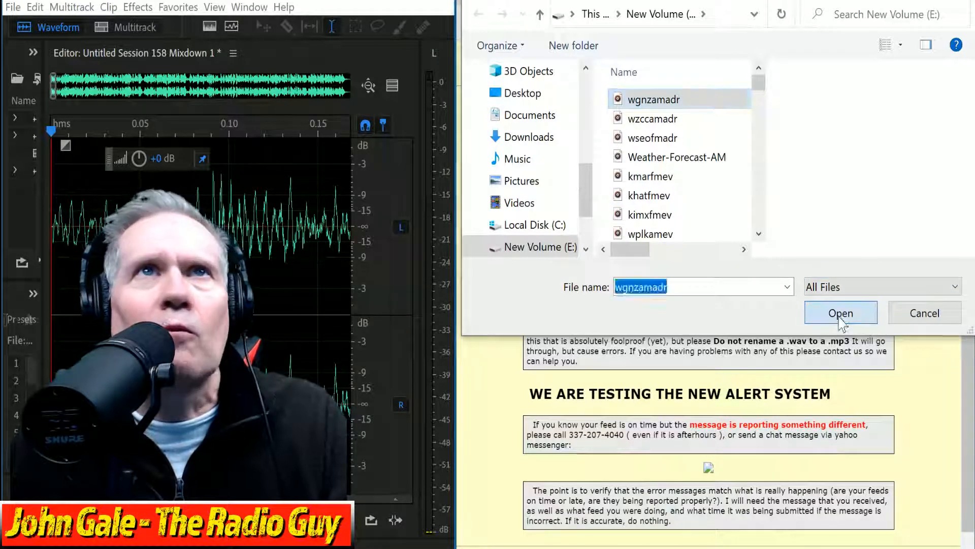
left_click(699, 138)
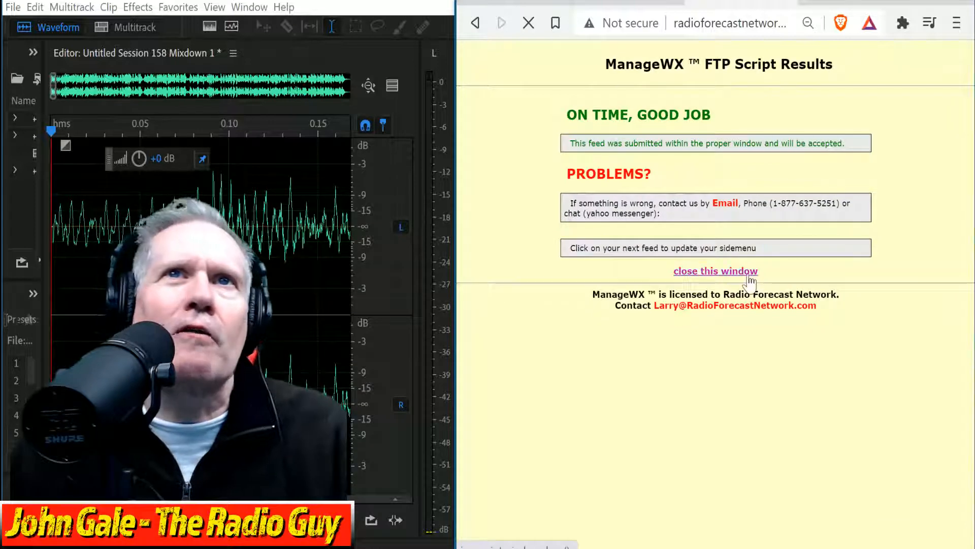
left_click(730, 282)
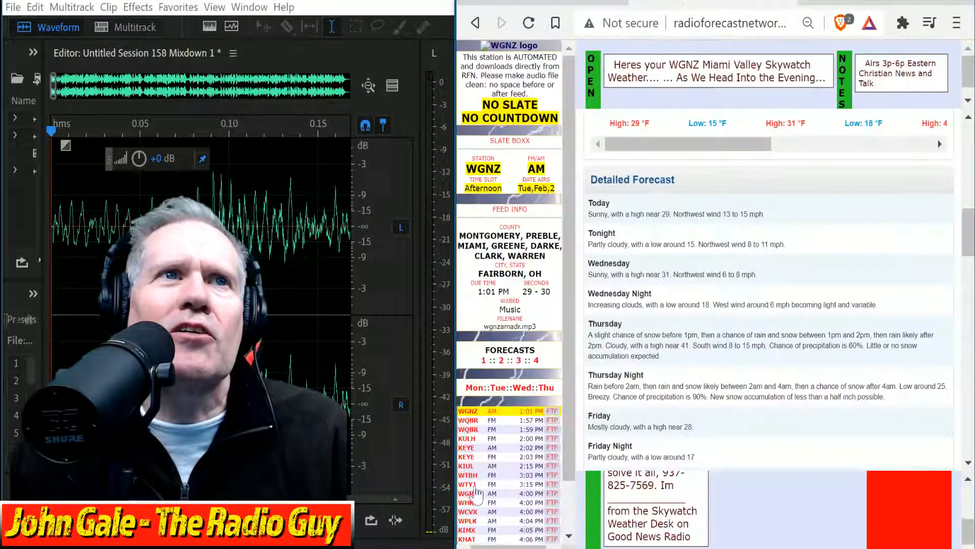
Load the WQBR FM forecast due at 1:57 PM and close all open files in Audition
left_click(474, 421)
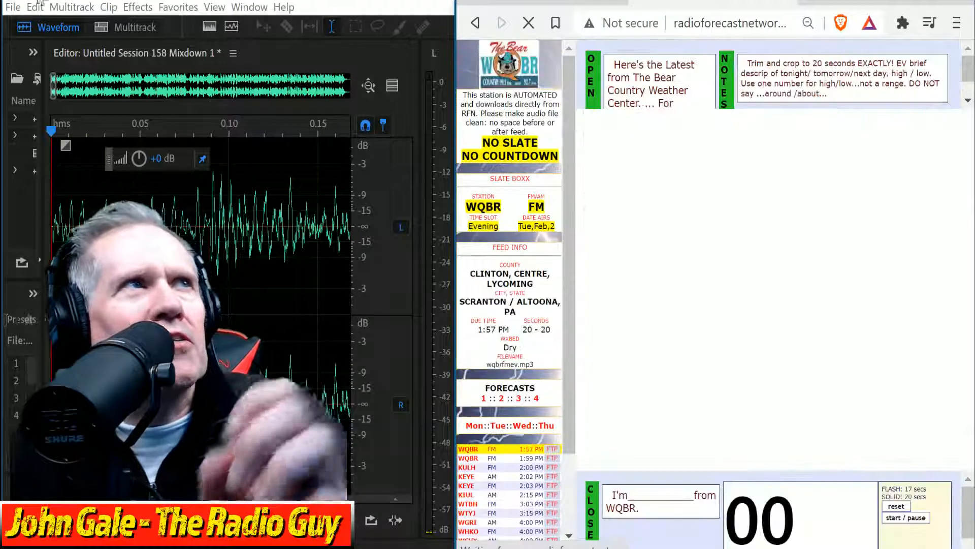
left_click(10, 7)
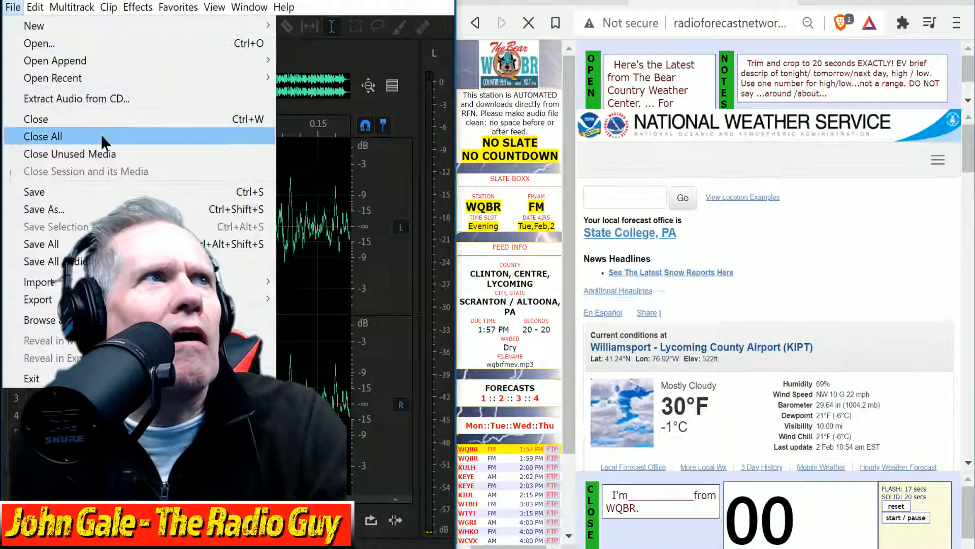
left_click(101, 135)
left_click(312, 300)
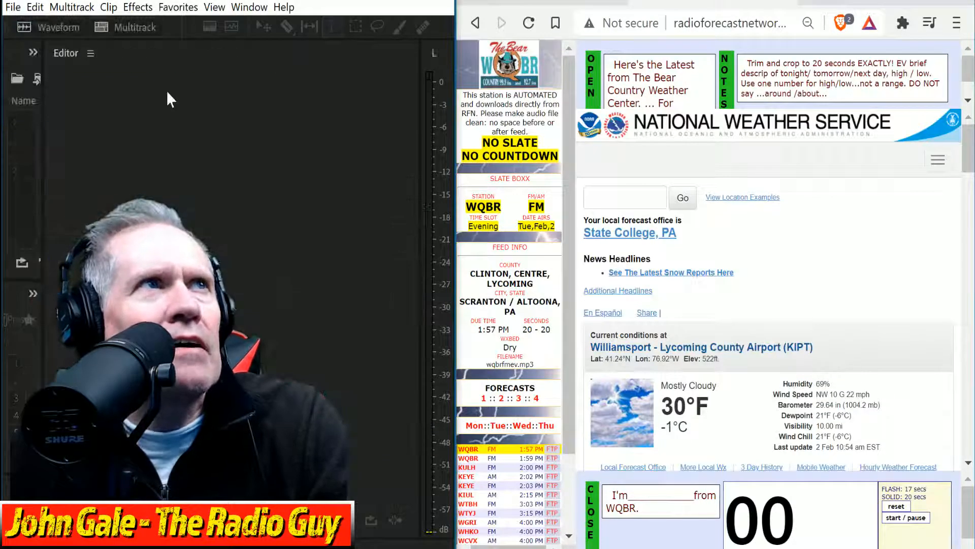
Create a new multitrack session from a template with a record-armed voice track and start recording on it
left_click(138, 27)
left_click(315, 251)
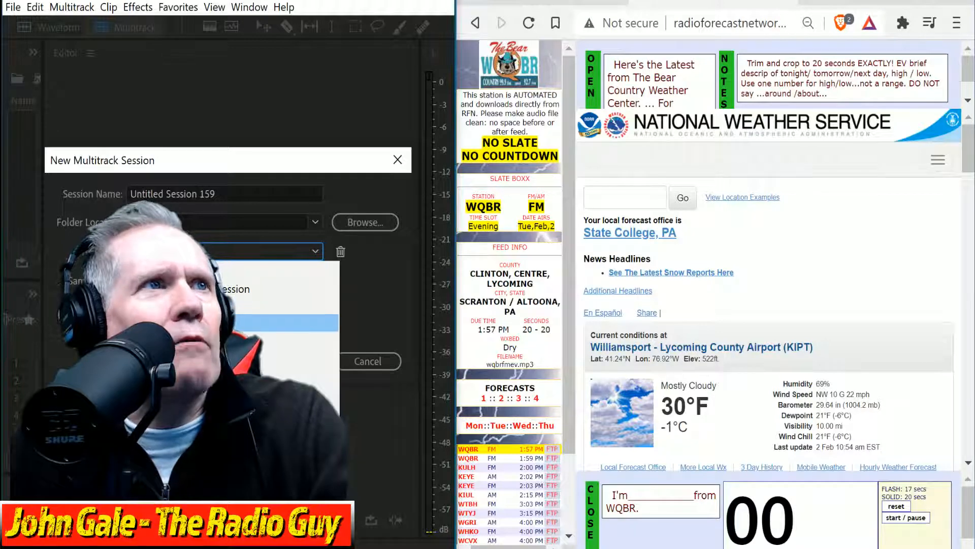
left_click(229, 322)
left_click(293, 362)
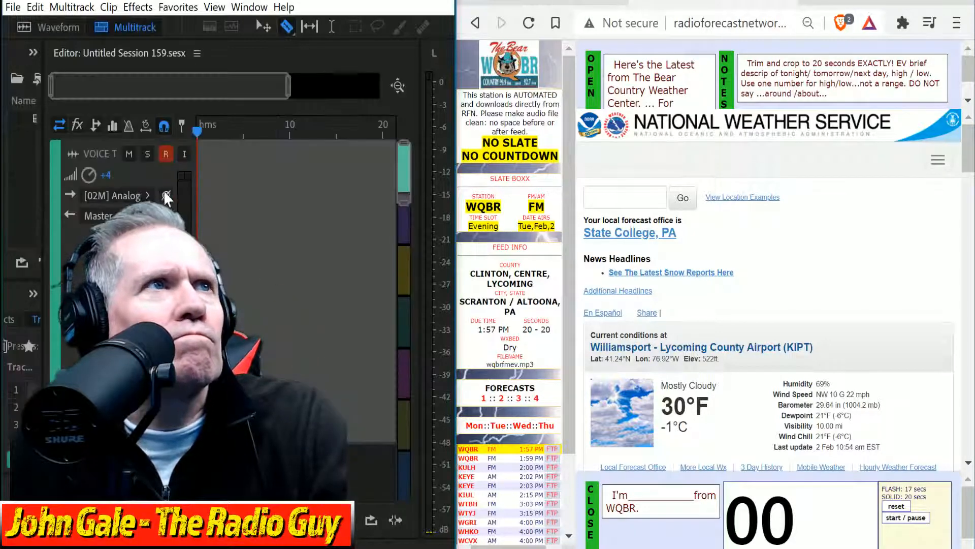
left_click(347, 521)
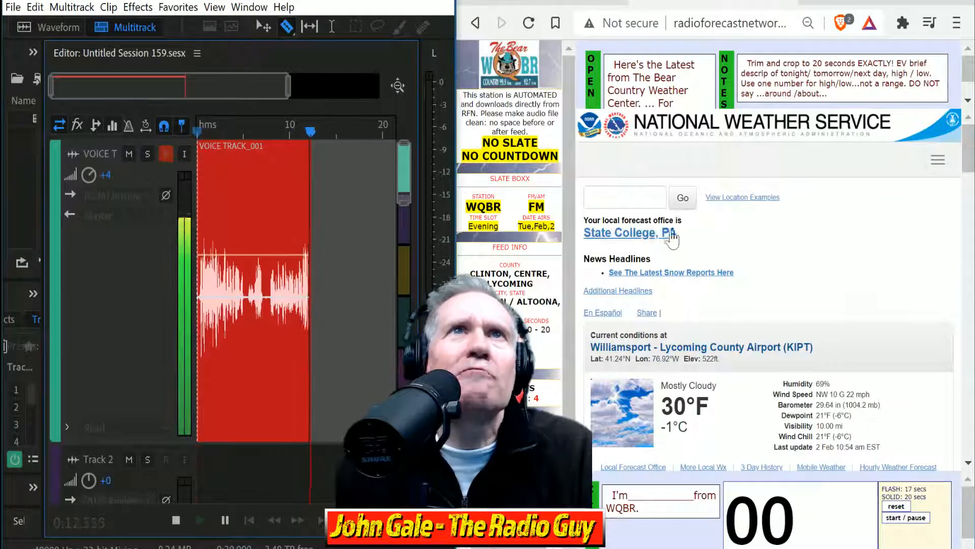
Bring up the detailed forecast on the WQBR page and time the read with the page's timer while recording
scroll(770, 293, "down", 7)
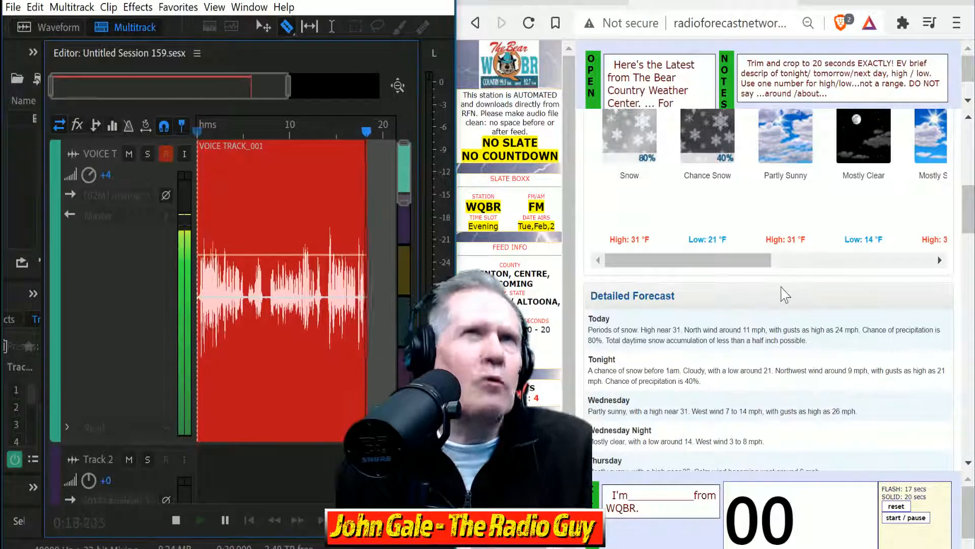
scroll(796, 300, "down", 2)
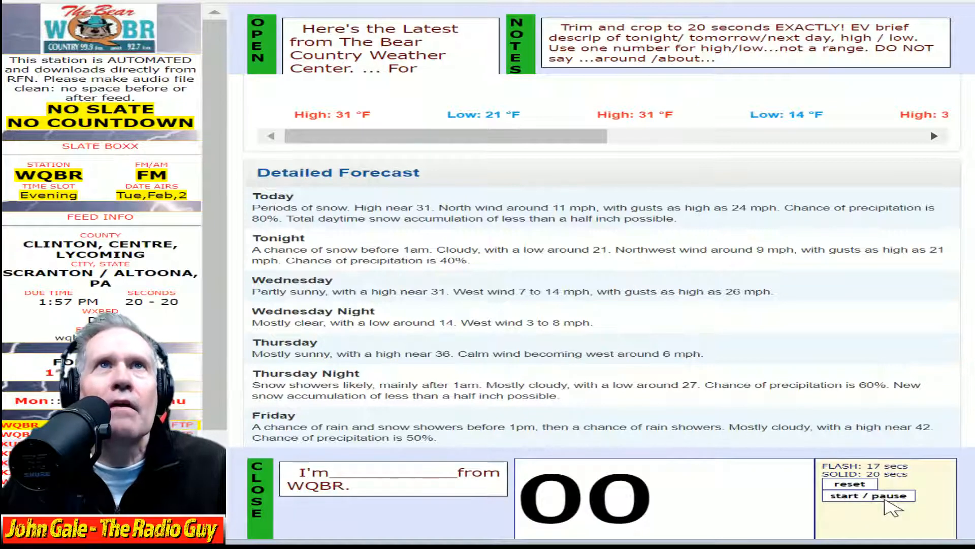
left_click(884, 495)
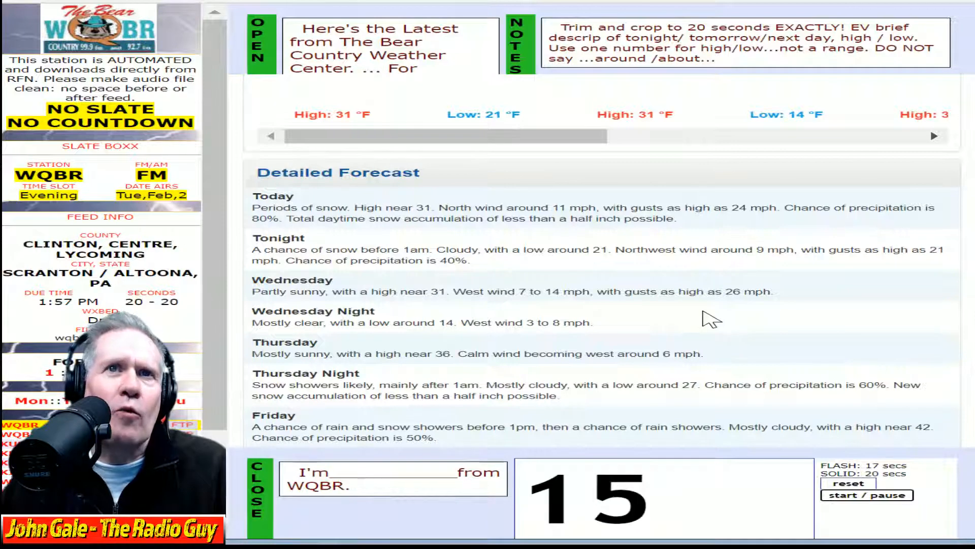
left_click(866, 483)
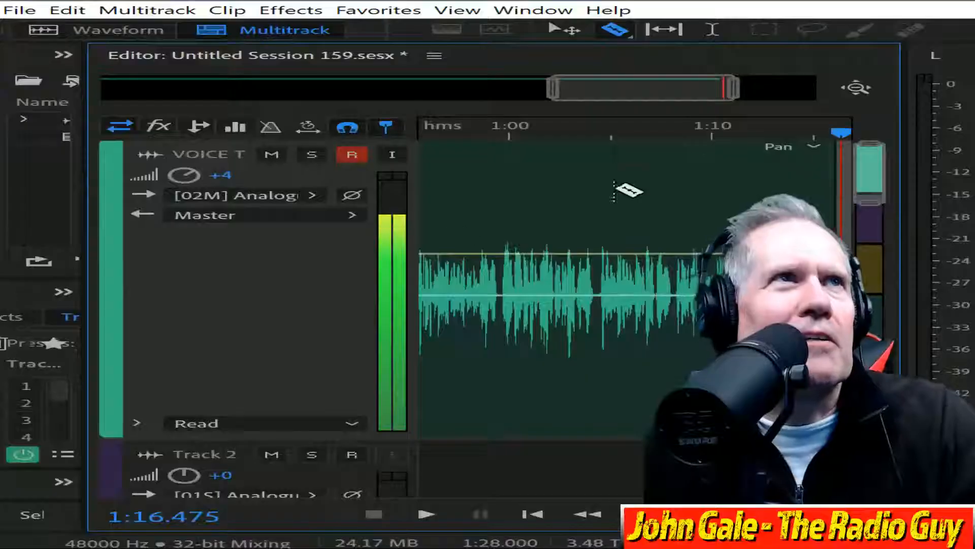
In Audition, split the voice clip at about 0:54, delete the part before it and move the remaining take to the session start
left_click_drag(675, 98, 566, 98)
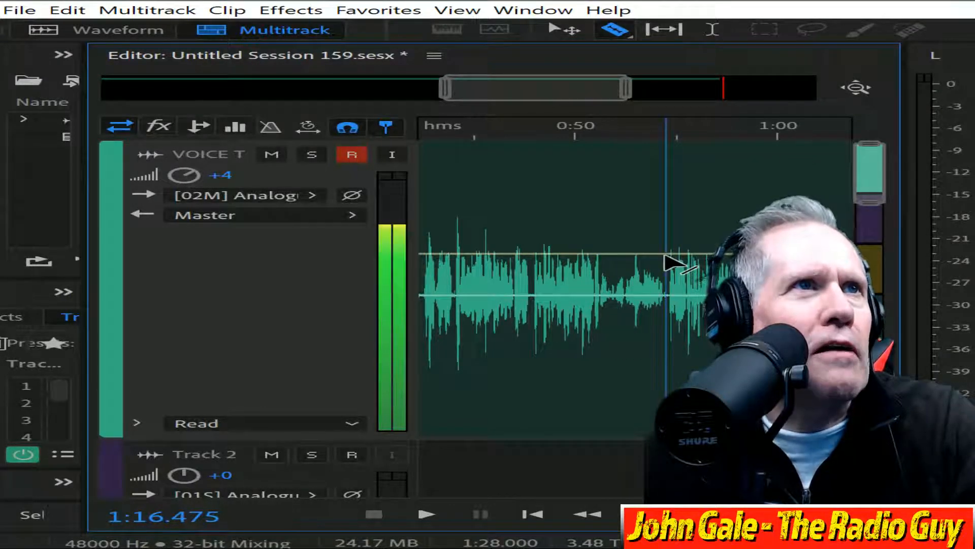
left_click(666, 234)
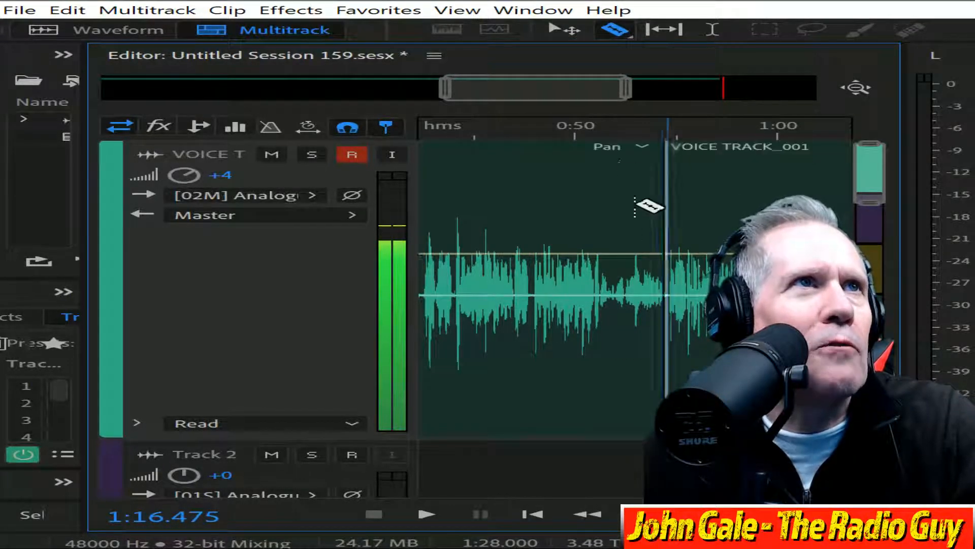
left_click(565, 155)
key("Delete")
left_click_drag(756, 157, 6, 237)
Mix down the session to a new file and delete the excess audio from 0:20.053 to the end
key("ctrl+shift+m")
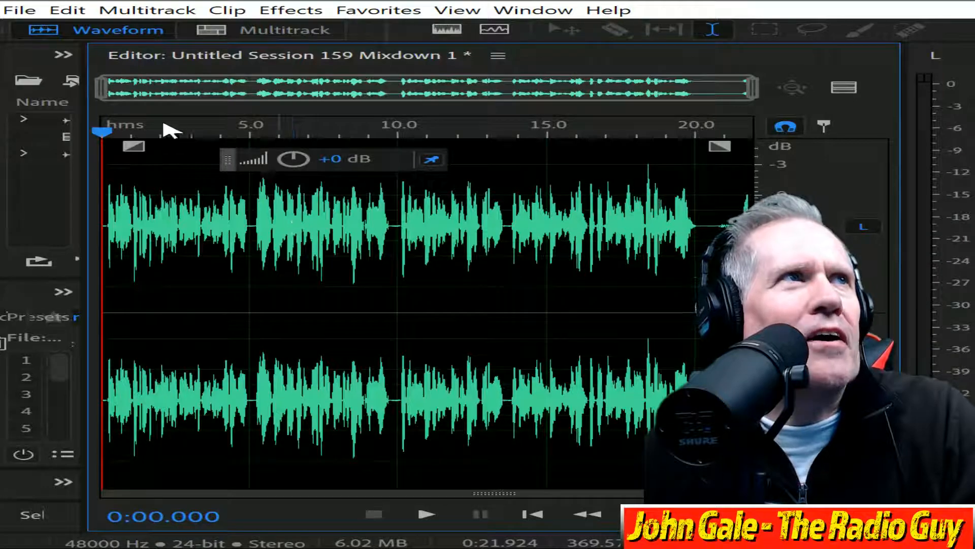
key("ctrl+a")
left_click_drag(105, 87, 489, 88)
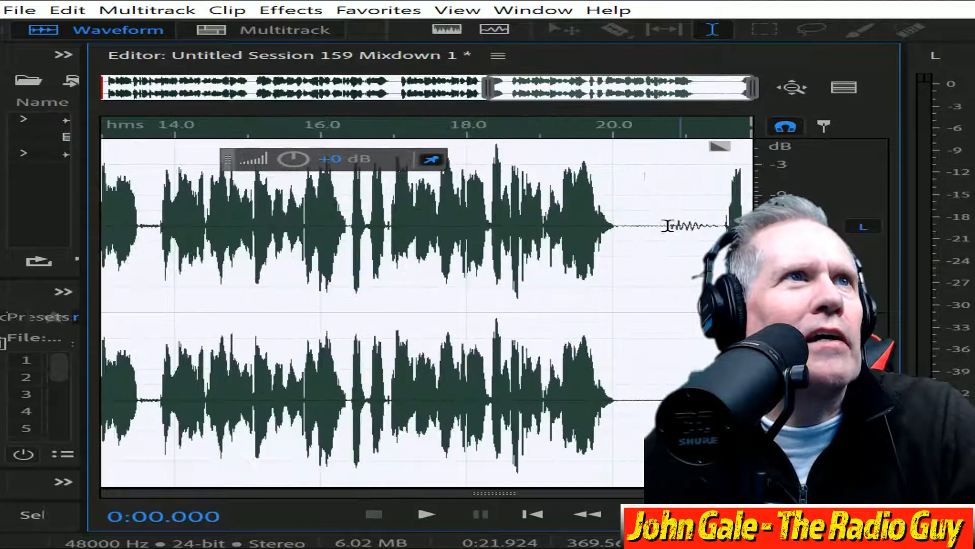
left_click_drag(617, 230, 756, 231)
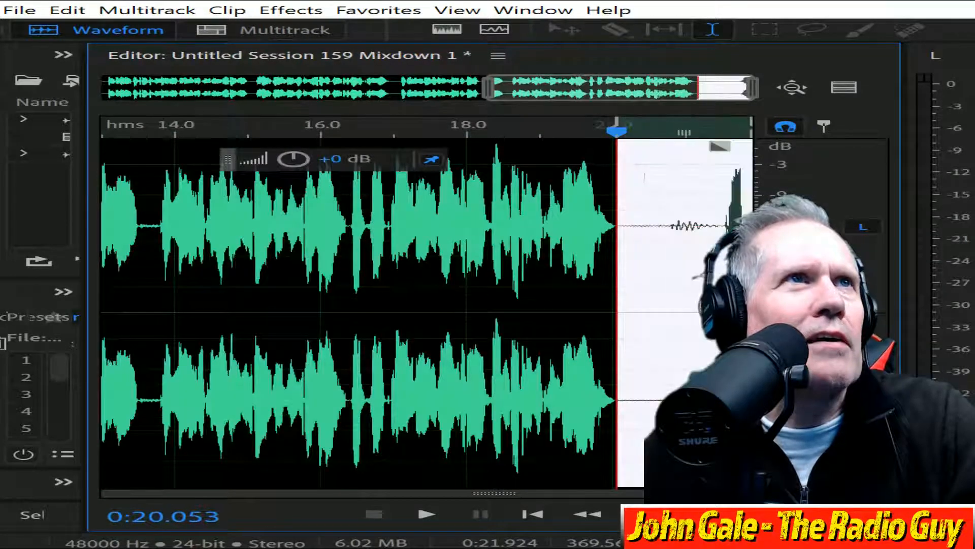
key("Delete")
Delete the silence before the first word at the beginning of the mixdown
left_click_drag(664, 92, 304, 92)
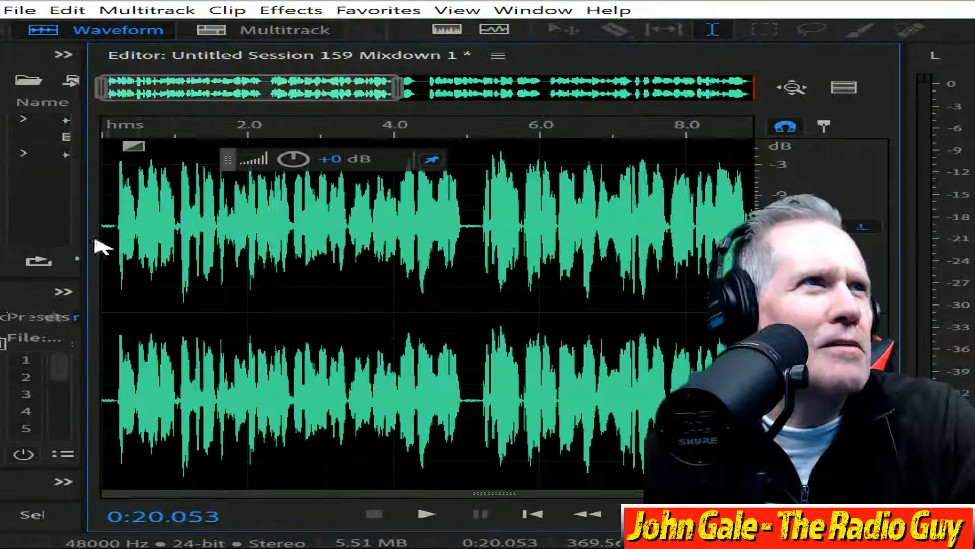
scroll(105, 246, "up", 3)
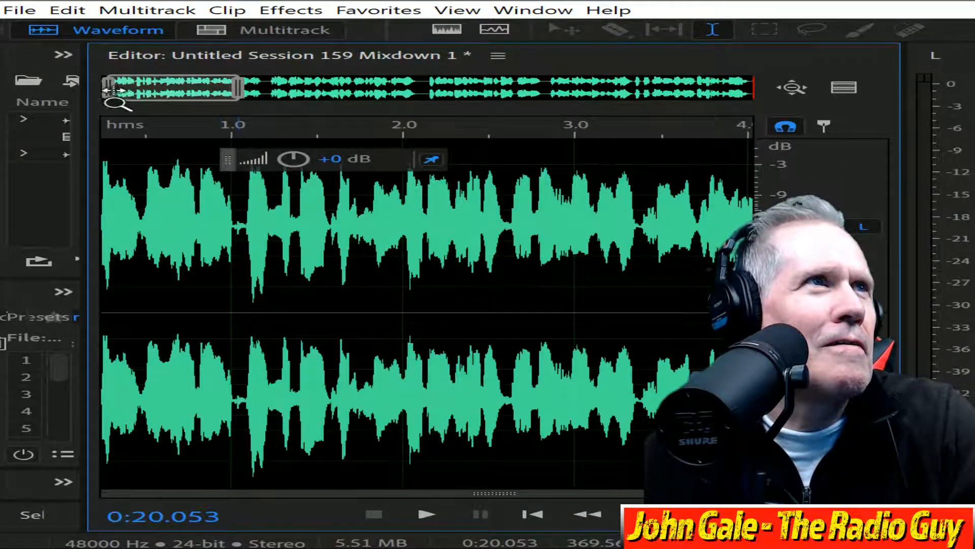
left_click_drag(114, 90, 182, 94)
left_click_drag(156, 92, 3, 93)
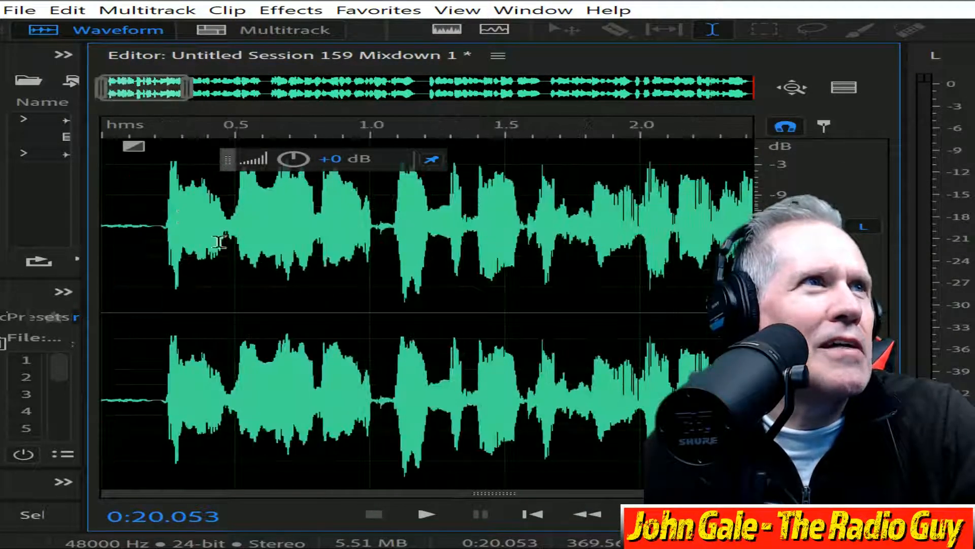
left_click(159, 222)
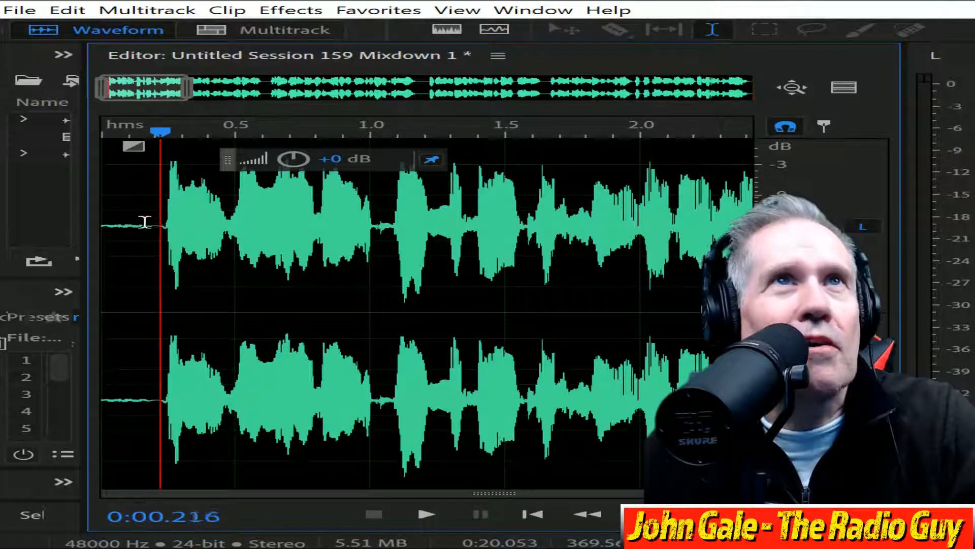
left_click_drag(141, 221, 8, 130)
key("Delete")
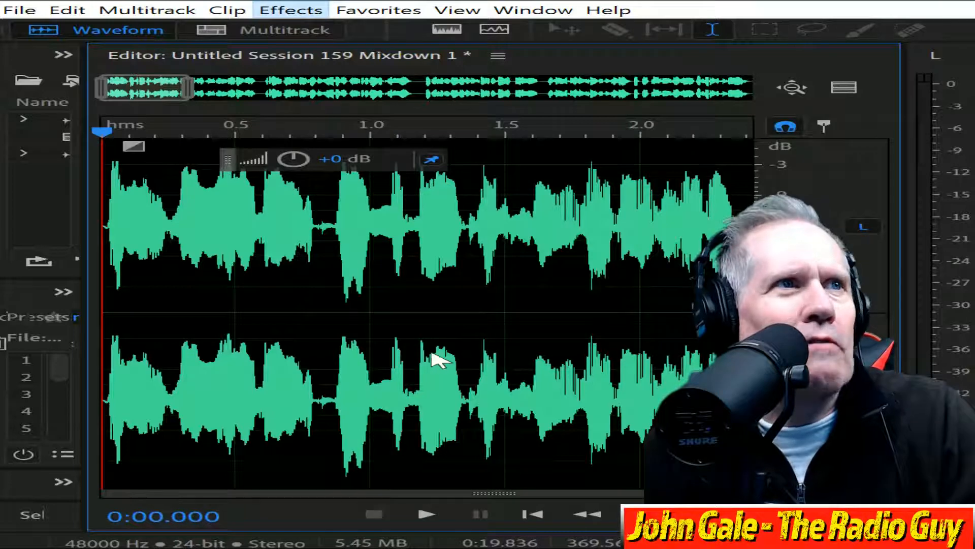
Apply Stretch and Pitch to the mixdown with a new duration of 0:20.000
left_click(291, 10)
mouse_move(217, 348)
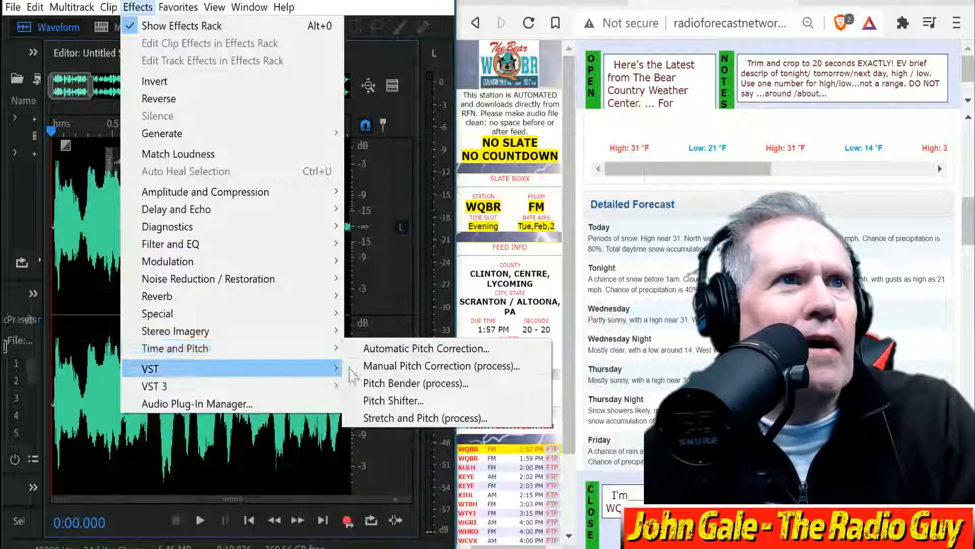
left_click(489, 417)
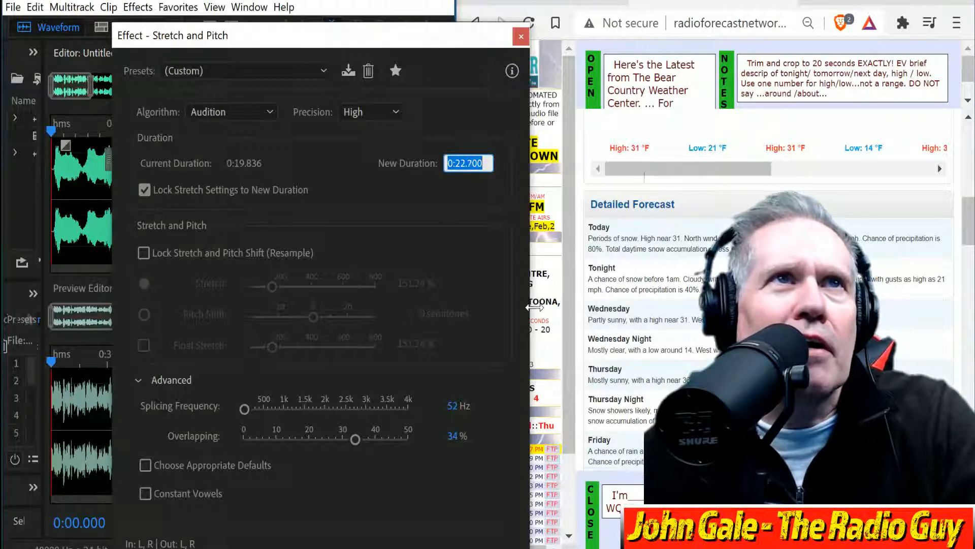
key("Down")
key("Down")
key("Down")
key("Down")
key("Down")
key("Down")
key("Down")
key("Down")
key("Down")
key("Down")
key("Down")
key("Down")
key("Down")
key("Down")
key("Down")
key("Down")
key("Down")
key("Down")
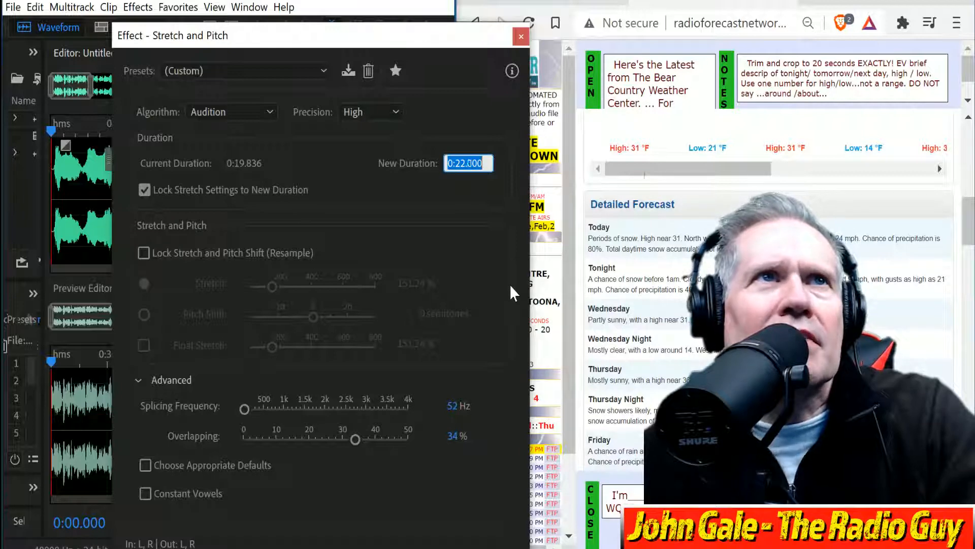
key("Down")
key("Down")
key("Down")
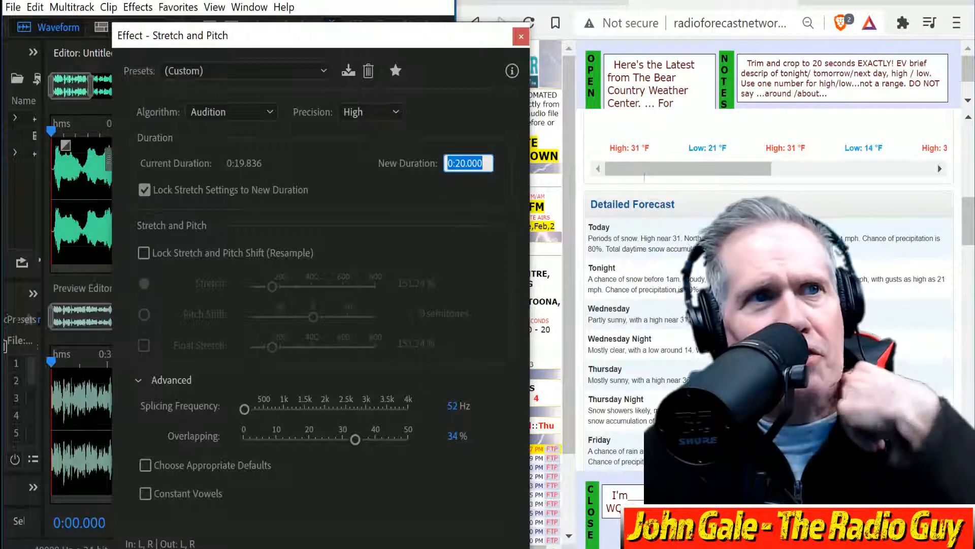
key("Return")
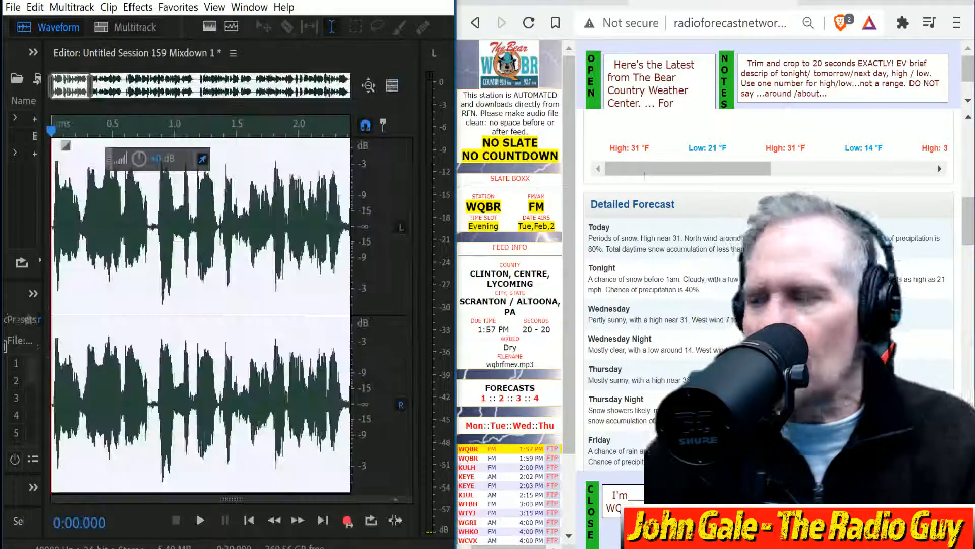
Play the mixdown through to the end, meanwhile opening the 1:57 PM WQBR FTP page and copying its suggested file name
left_click(202, 519)
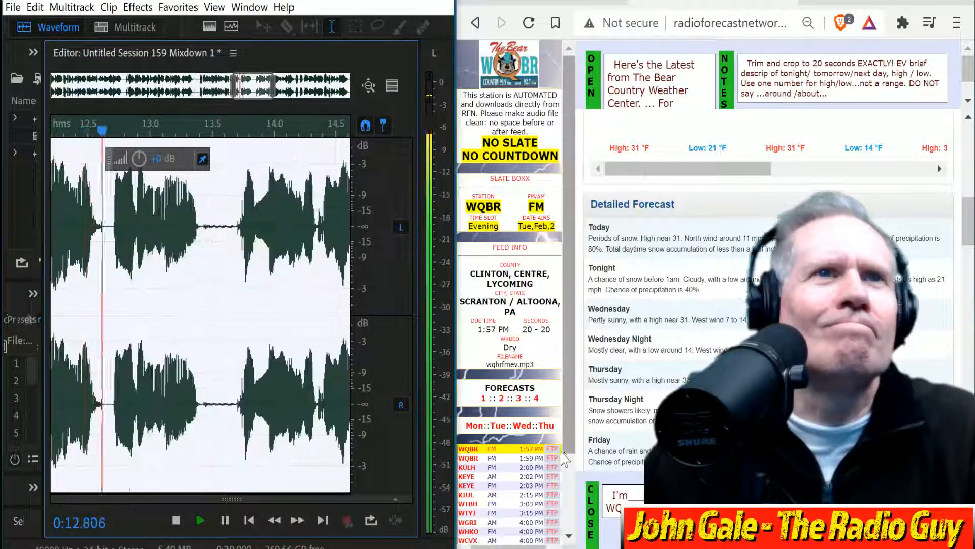
left_click(550, 449)
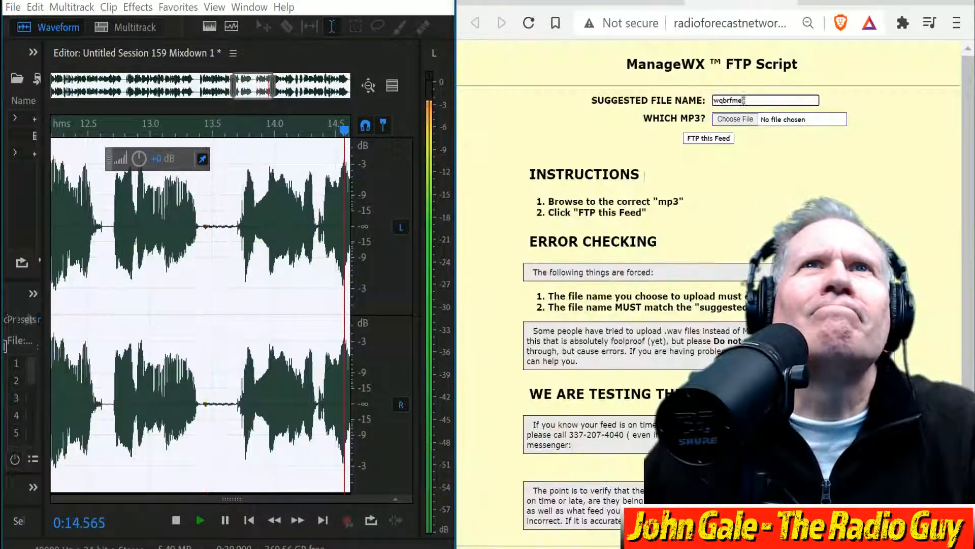
double_click(743, 100)
right_click(743, 100)
left_click(778, 116)
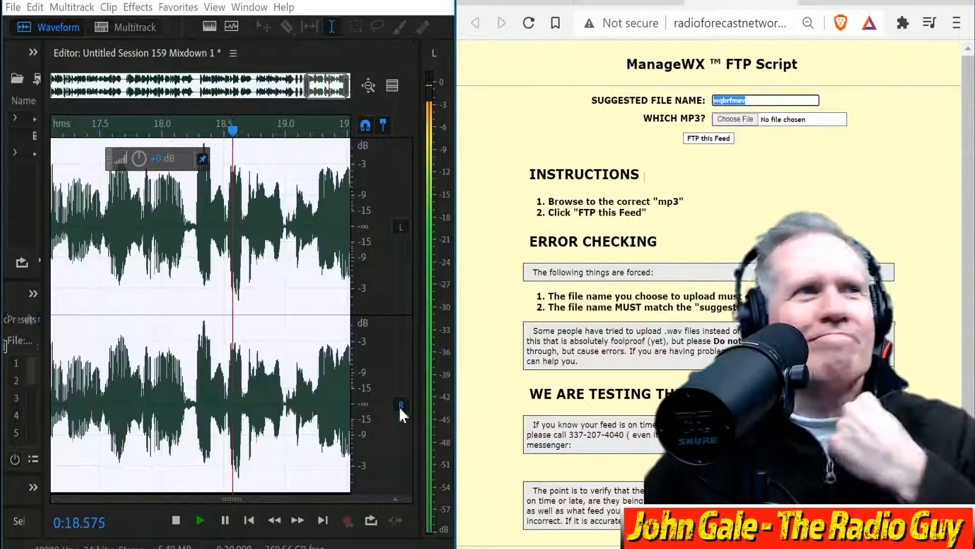
left_click(176, 516)
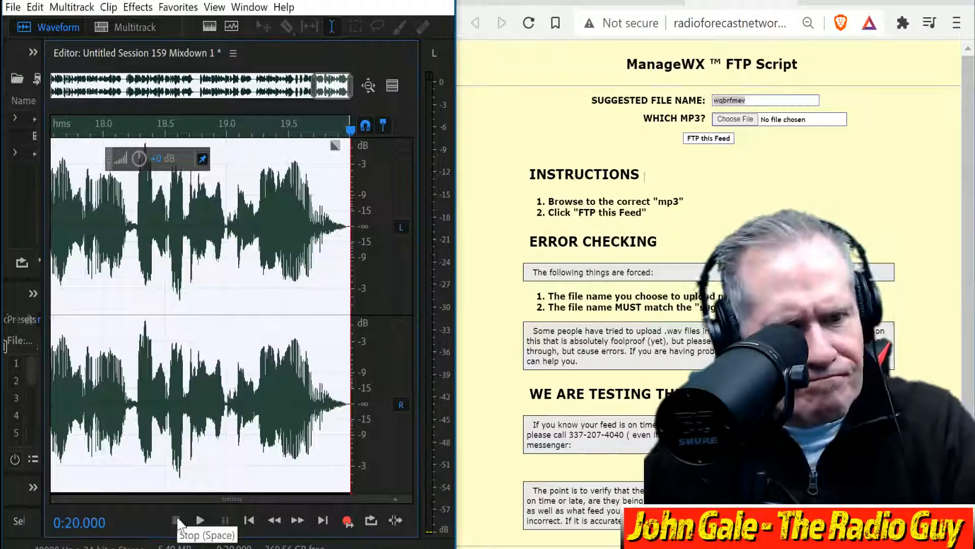
Export the mixdown to E: as wqbrfmev.mp3, overwriting the existing file
key("ctrl+shift+e")
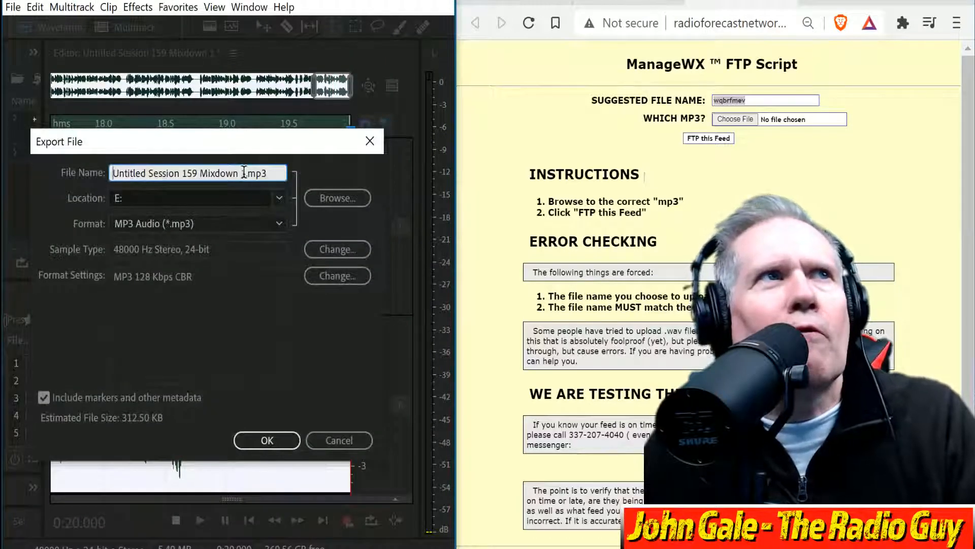
left_click_drag(244, 173, 112, 172)
key("ctrl+v")
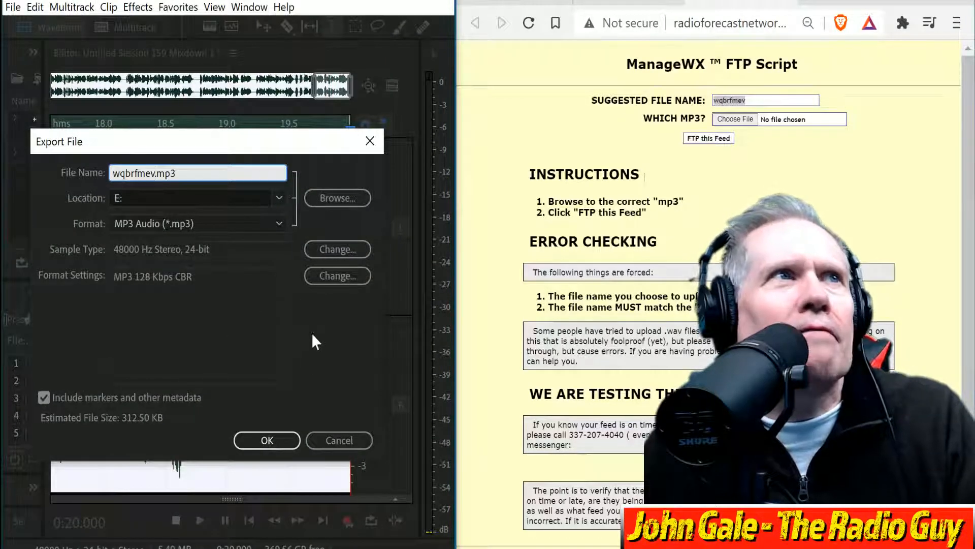
left_click(266, 440)
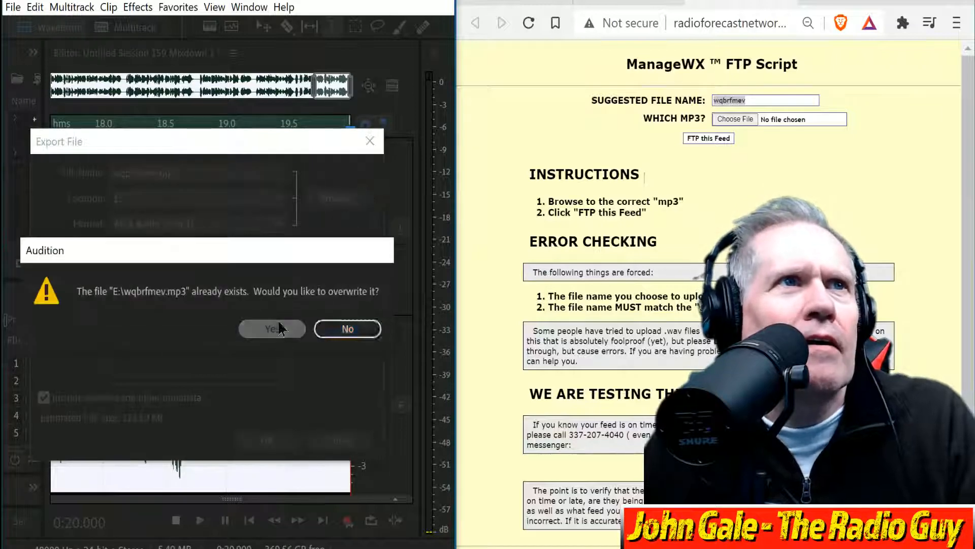
left_click(278, 329)
Upload the wqbrfmev MP3 through the WQBR FTP page and close the results window
left_click(735, 119)
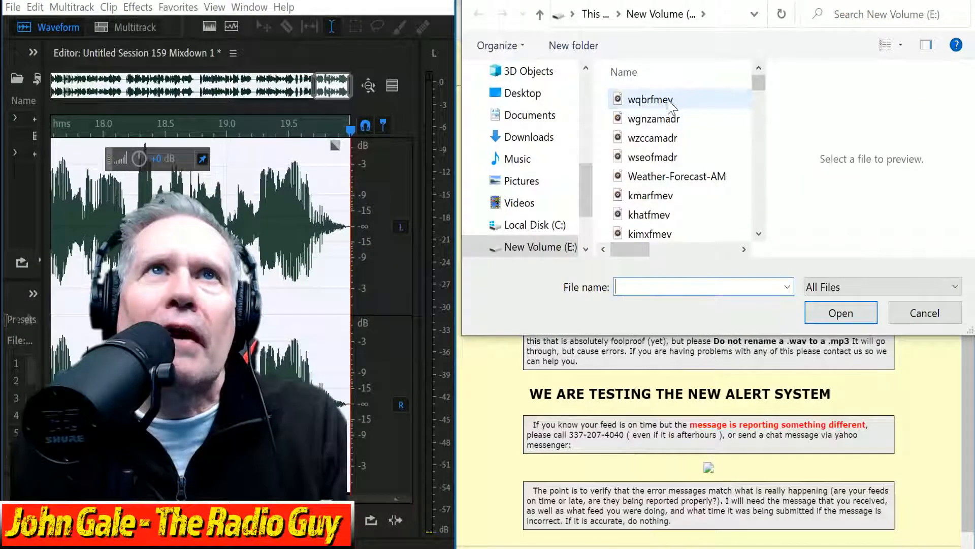
left_click(655, 100)
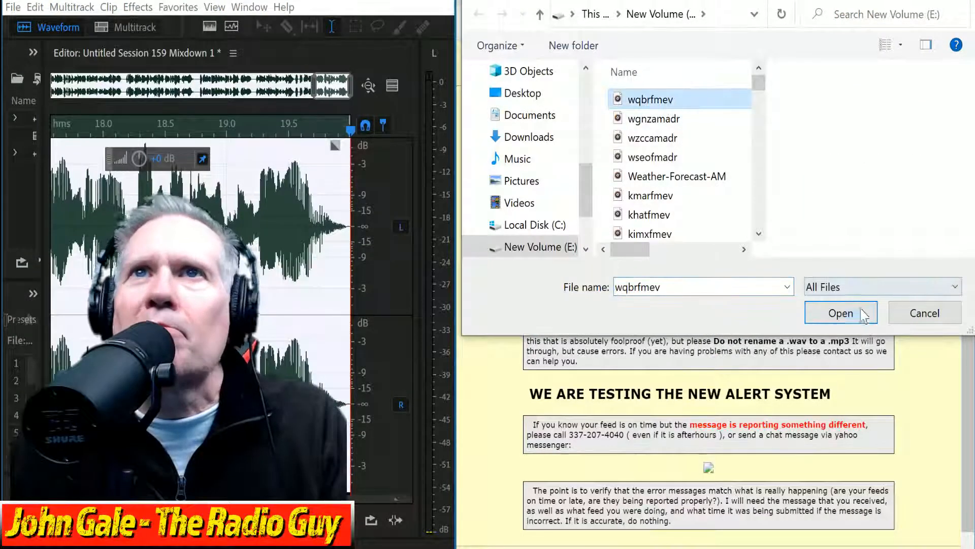
left_click(841, 313)
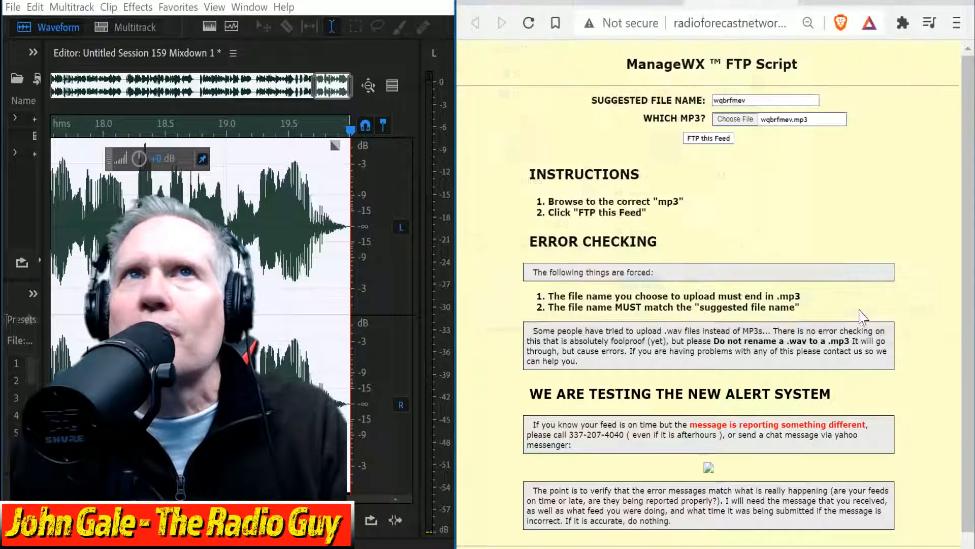
left_click(705, 140)
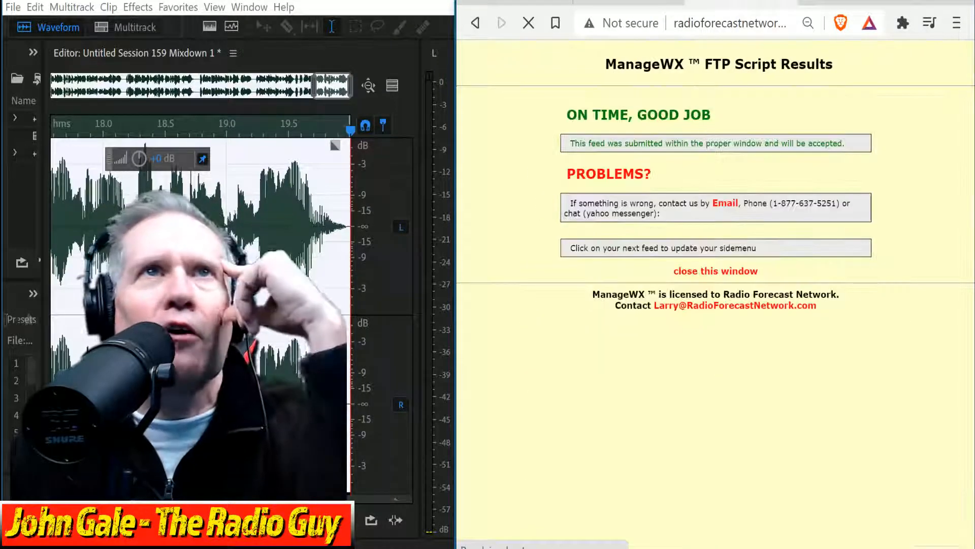
left_click(733, 282)
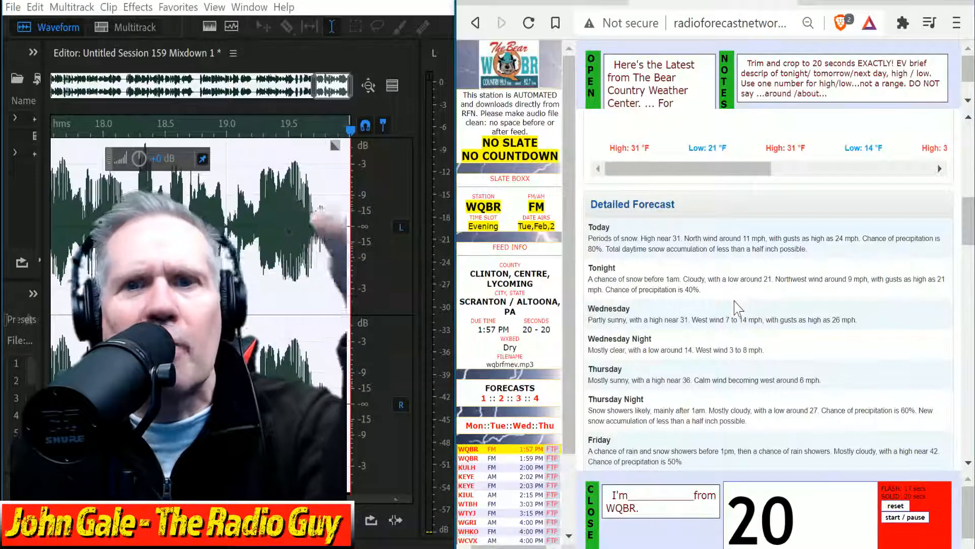
Load the WQBR FM forecast due at 1:59 PM and remove the old voice clip from Audition's multitrack session
left_click(476, 460)
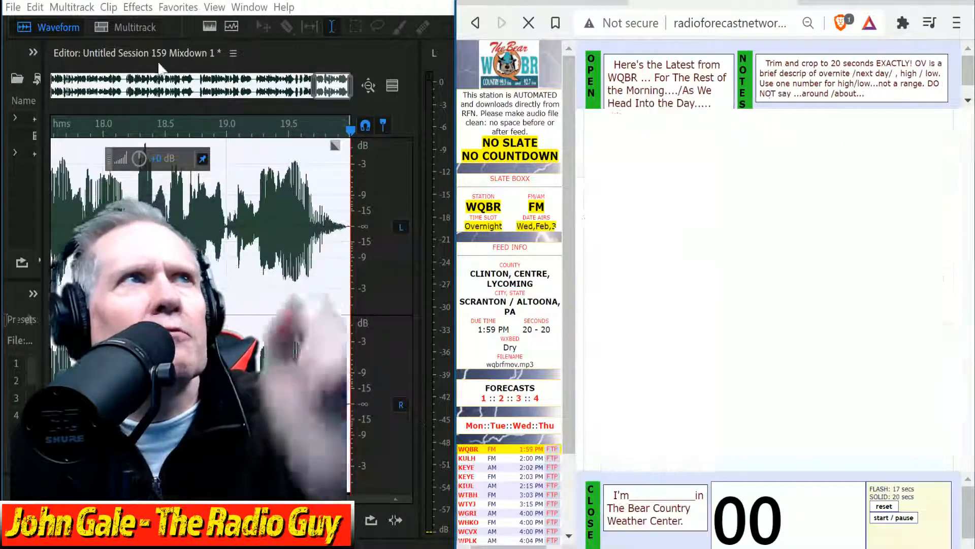
left_click(134, 28)
left_click(251, 151)
key("Delete")
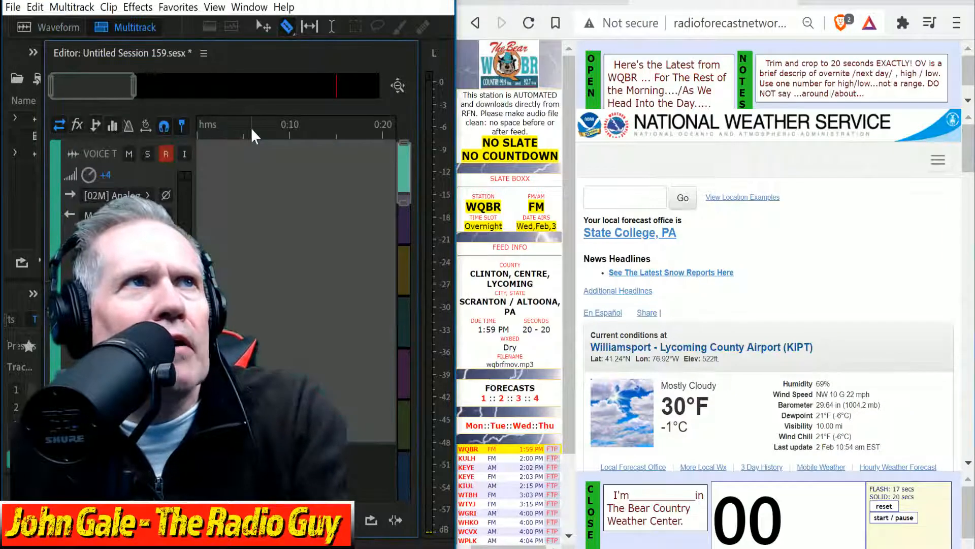
Record the WQBR FM overnight forecast on the voice track while reading the Avis PA detailed forecast, running the countdown timer for the read
left_click(351, 524)
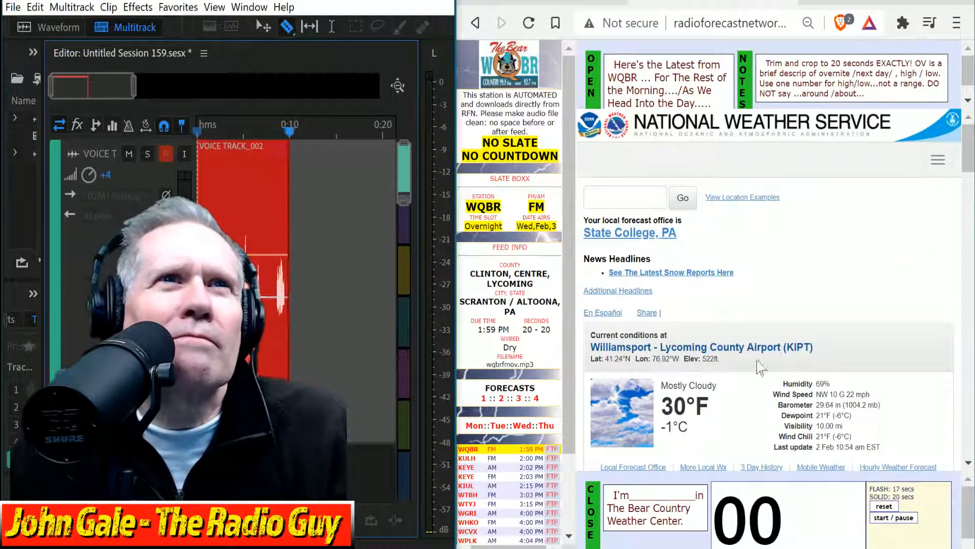
scroll(751, 378, "down", 9)
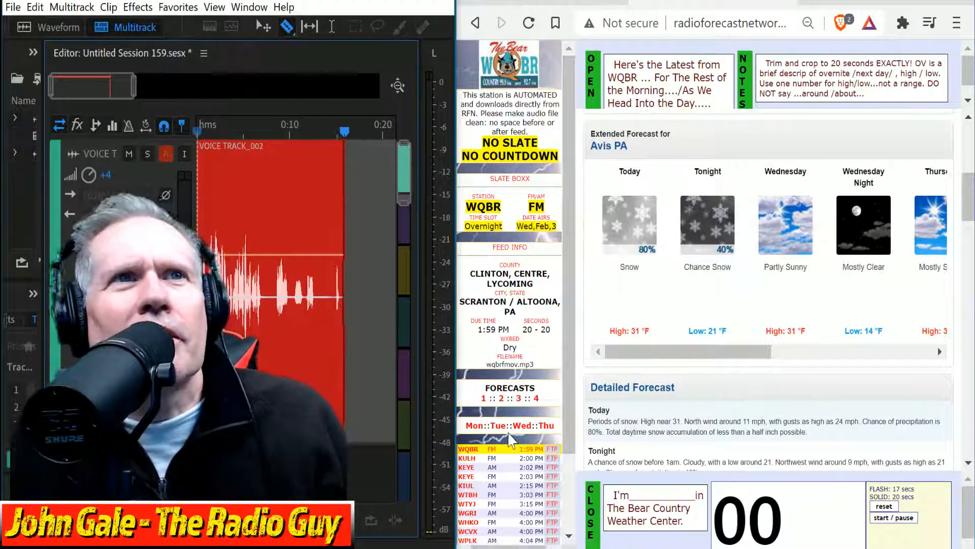
scroll(680, 401, "down", 2)
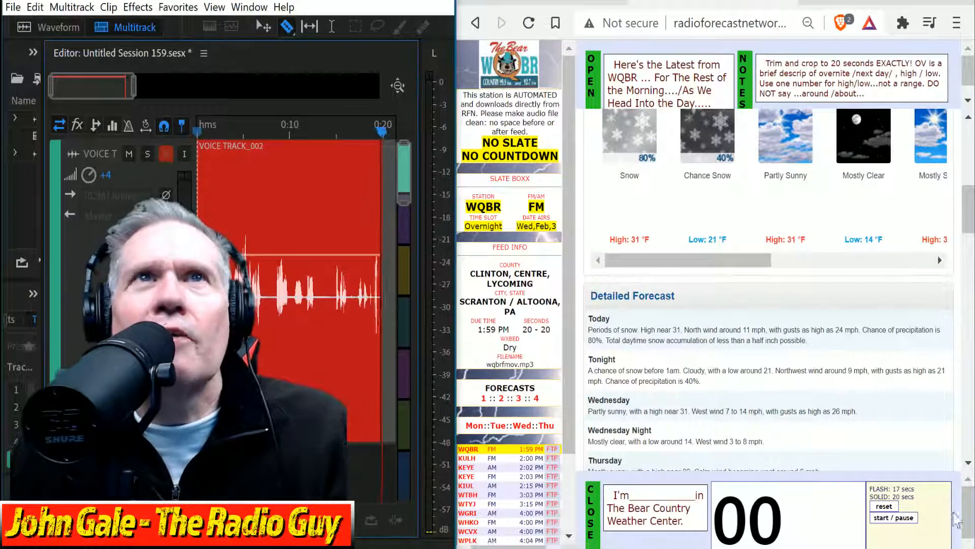
scroll(907, 438, "down", 2)
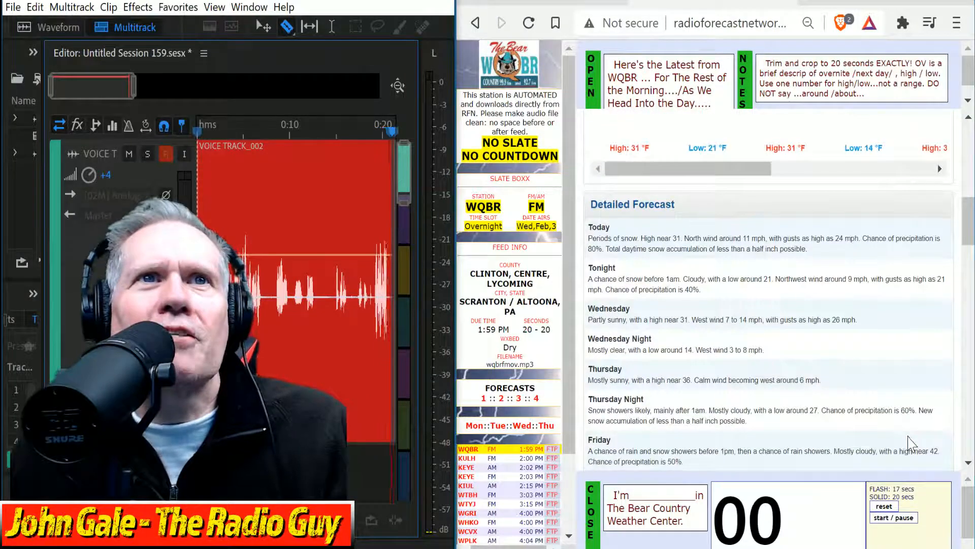
left_click(904, 518)
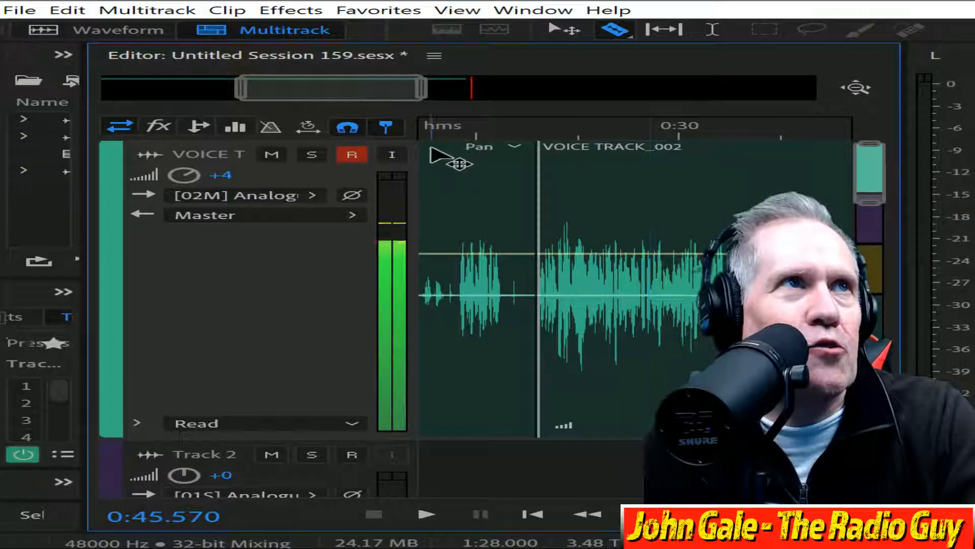
Delete the unwanted first part of the recording and move the remaining voice clip to the start of the session
left_click(454, 147)
key("Delete")
left_click_drag(640, 145, 0, 197)
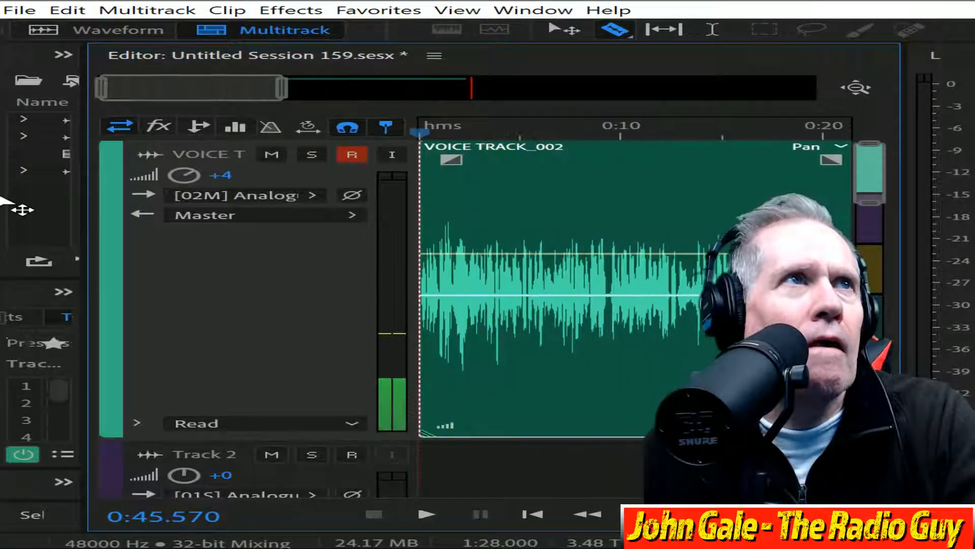
Split the voice clip just after the last word, near 0:20, and delete the leftover tail
left_click_drag(110, 94, 257, 97)
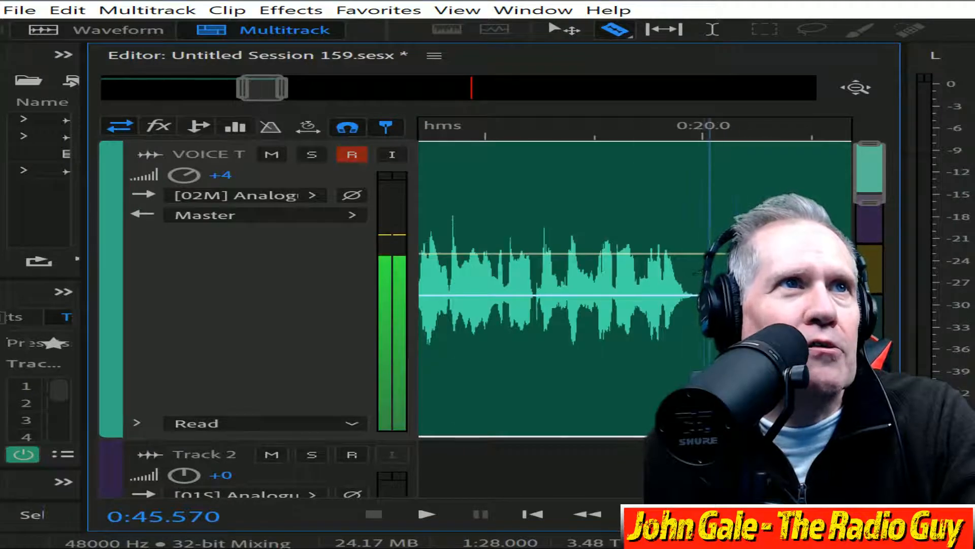
left_click(699, 283)
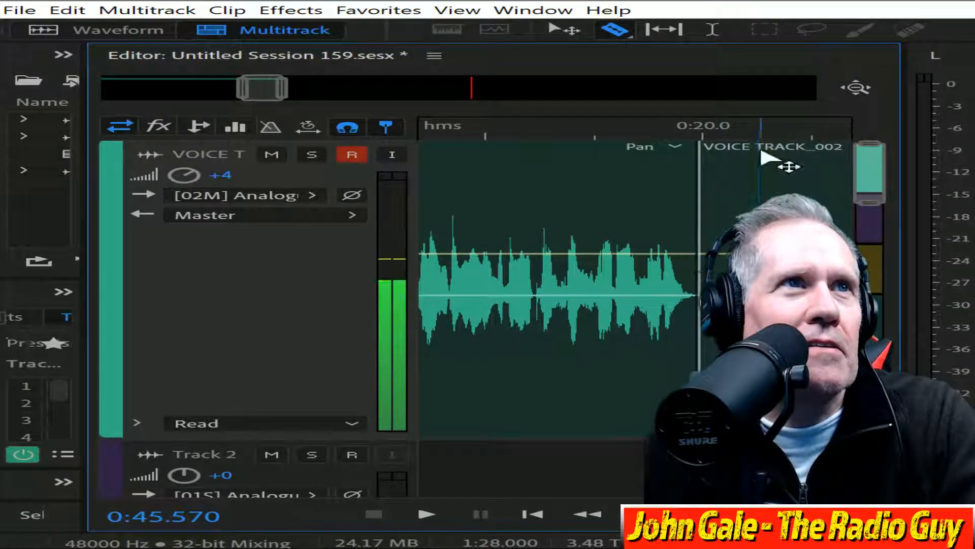
left_click(762, 160)
key("Delete")
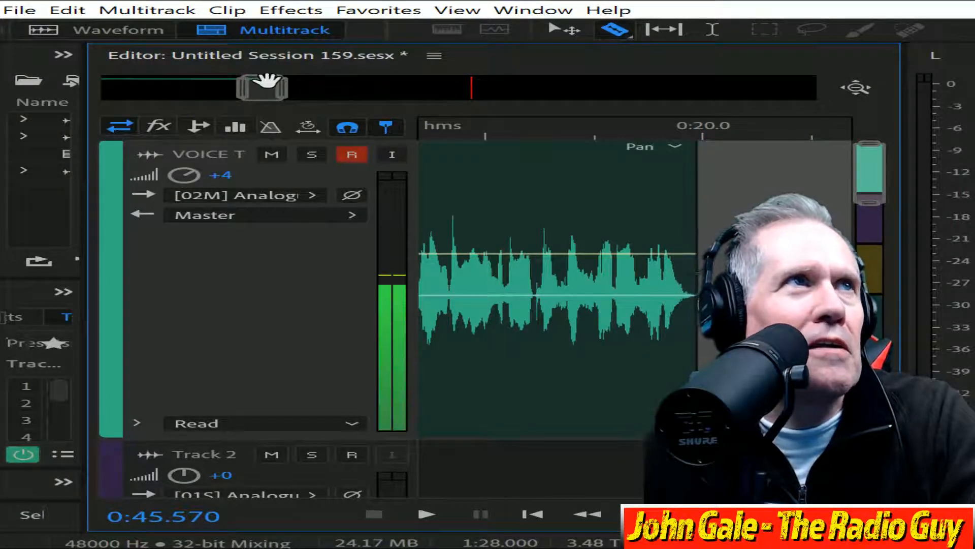
Cut off and delete the silence before the first word, and move the voice clip back to the session start
left_click_drag(2, 127, 0, 134)
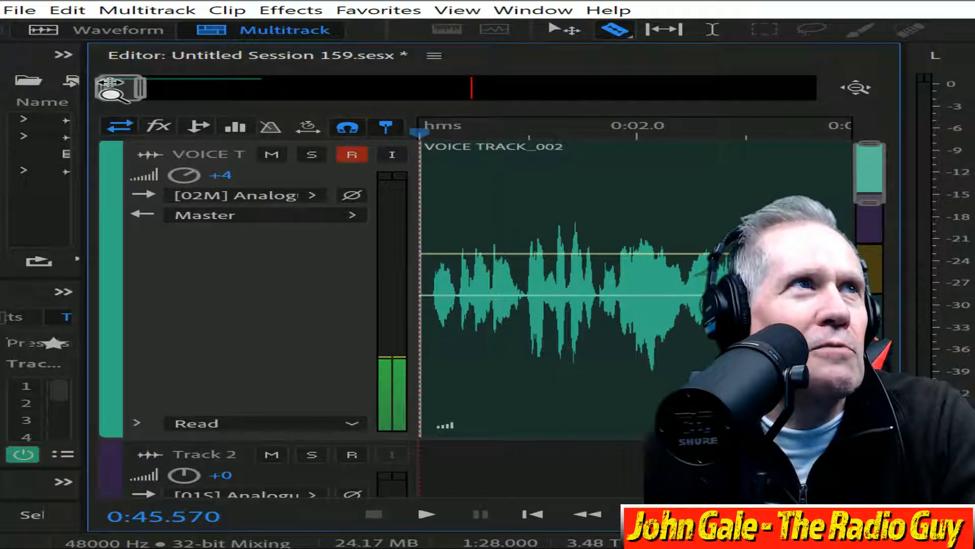
left_click_drag(140, 84, 85, 86)
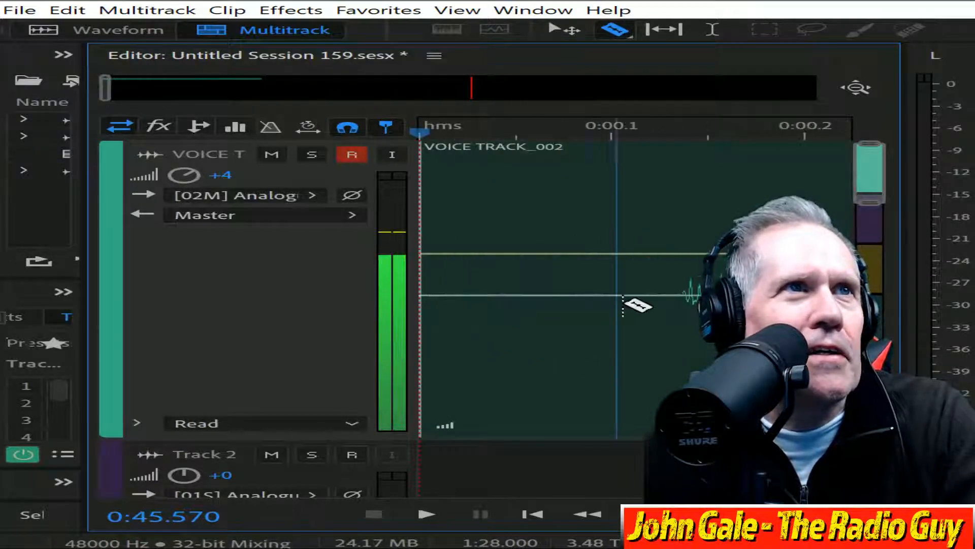
left_click(661, 262)
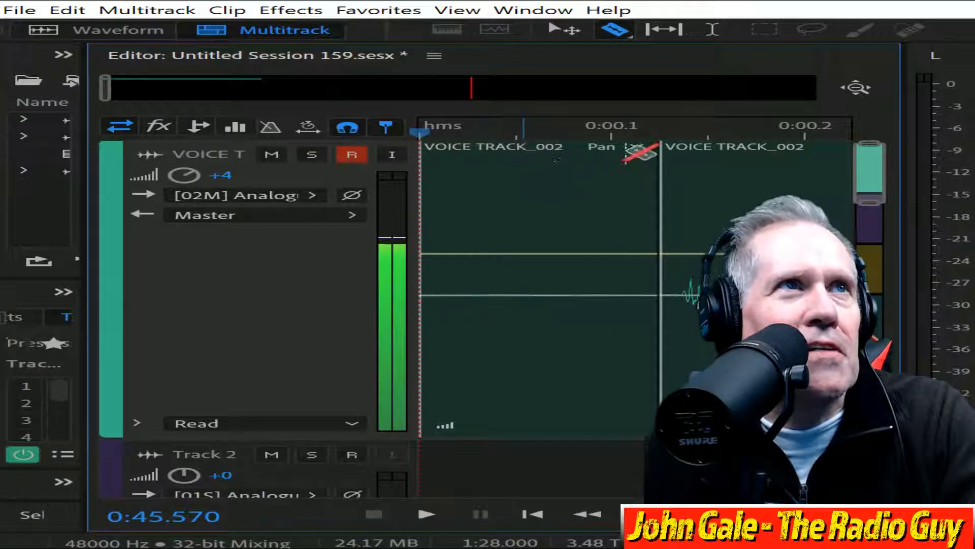
left_click(626, 154)
key("Delete")
left_click_drag(763, 152, 152, 176)
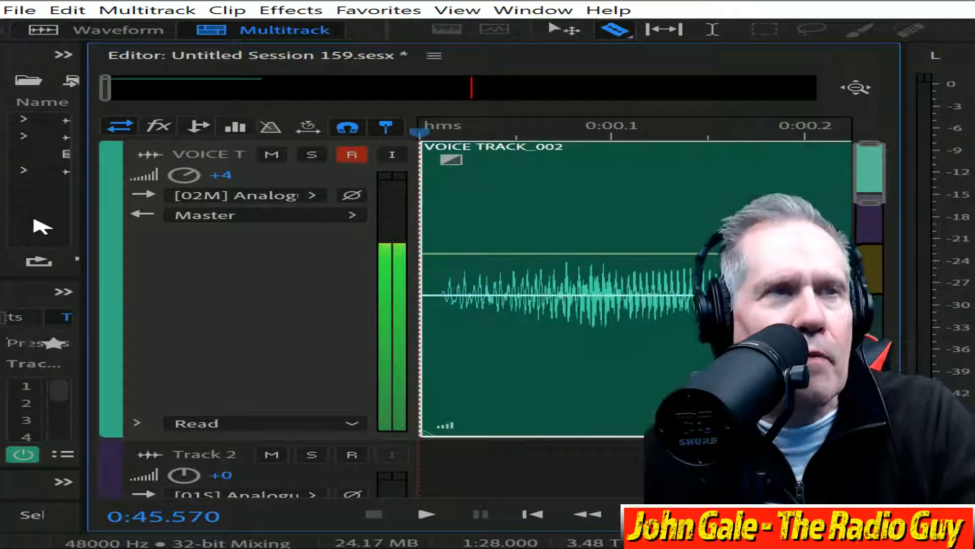
Mix the session down to a new file and delete the silence at its end, from 0:19.837 onward
key("ctrl+alt+shift+m")
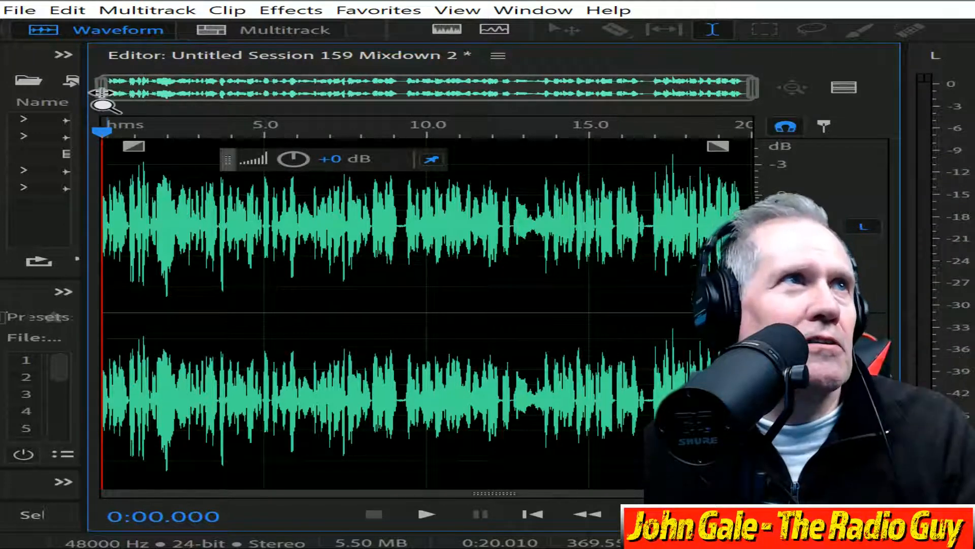
left_click_drag(102, 93, 592, 117)
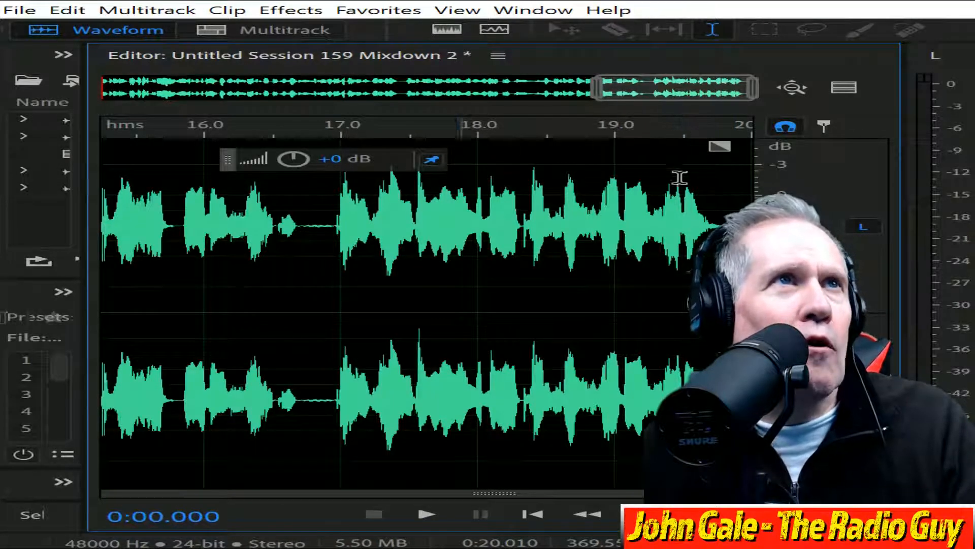
left_click_drag(731, 127, 751, 129)
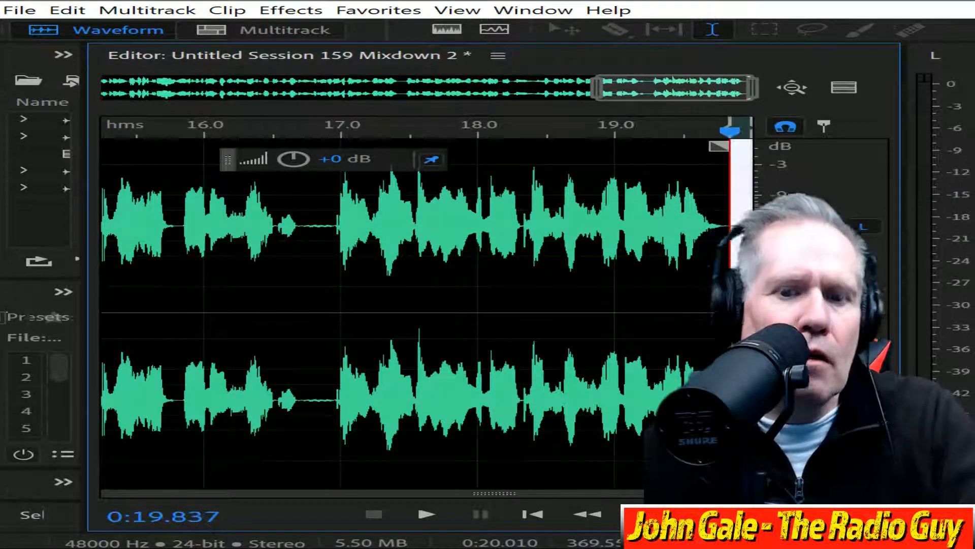
key("Delete")
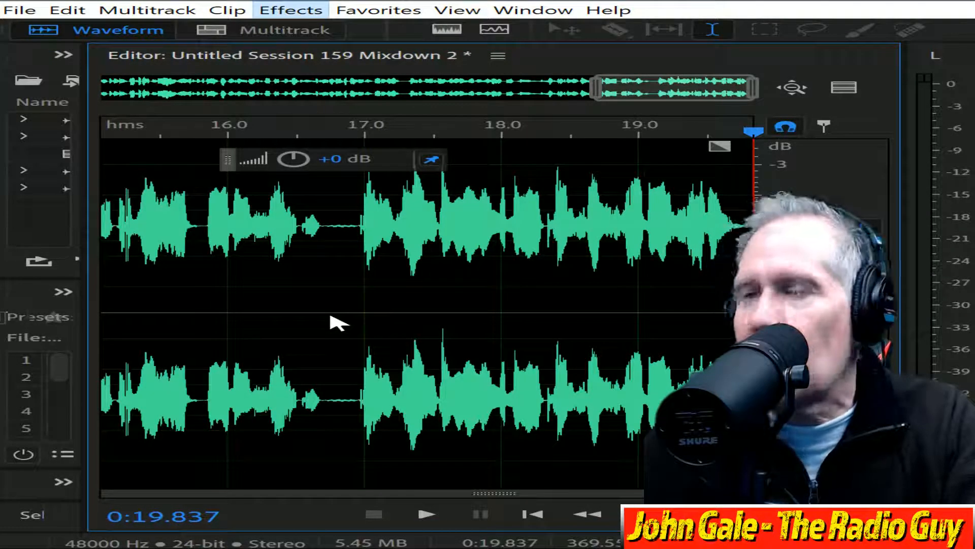
Apply Stretch and Pitch to the mixdown with a new duration of 0:20.000
left_click(291, 10)
mouse_move(538, 344)
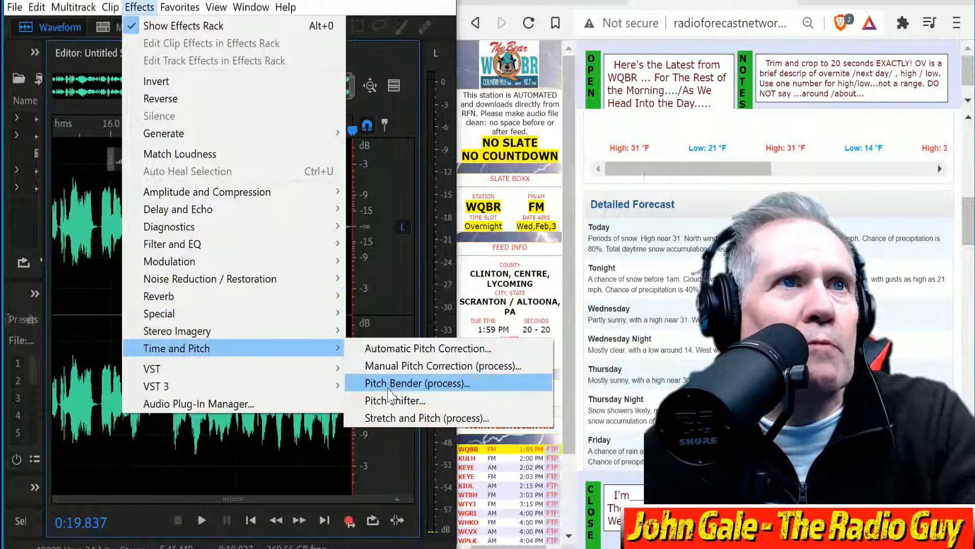
left_click(429, 418)
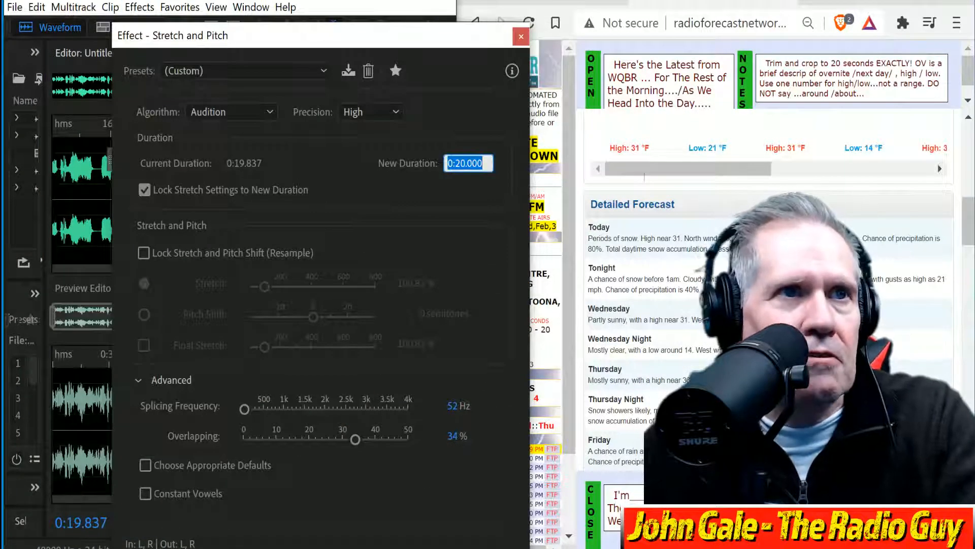
key("Return")
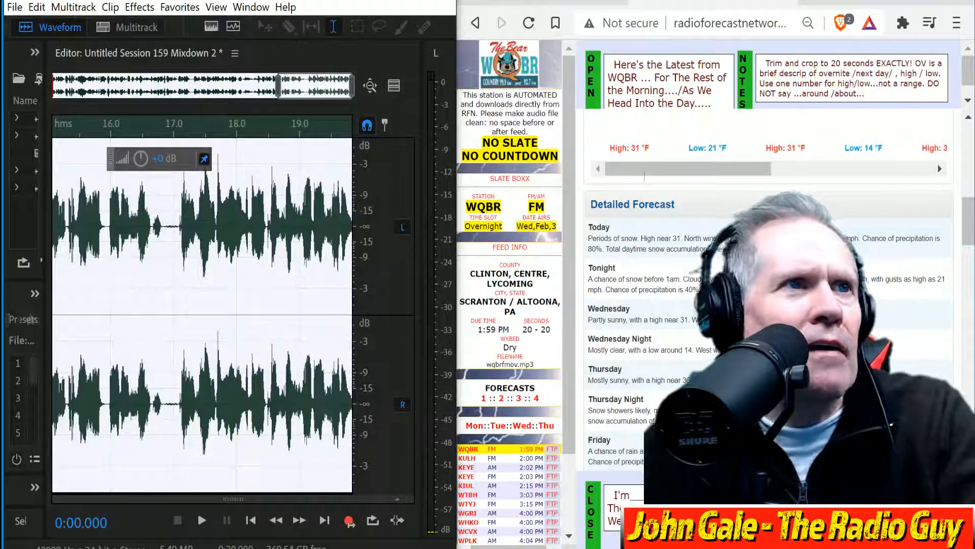
Check the stretched mixdown by playing it through, meanwhile opening the 1:59 PM WQBR FTP page and copying its suggested file name
left_click(202, 520)
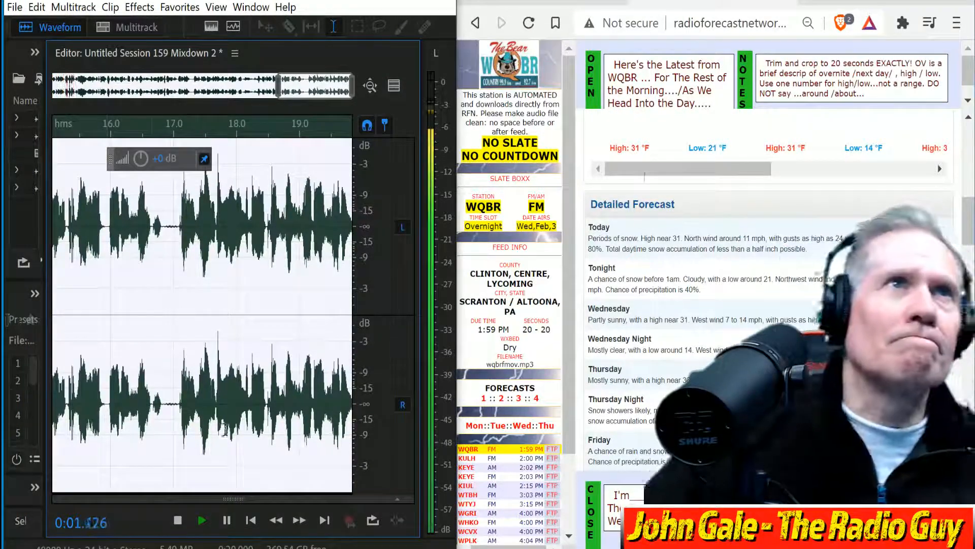
left_click(179, 522)
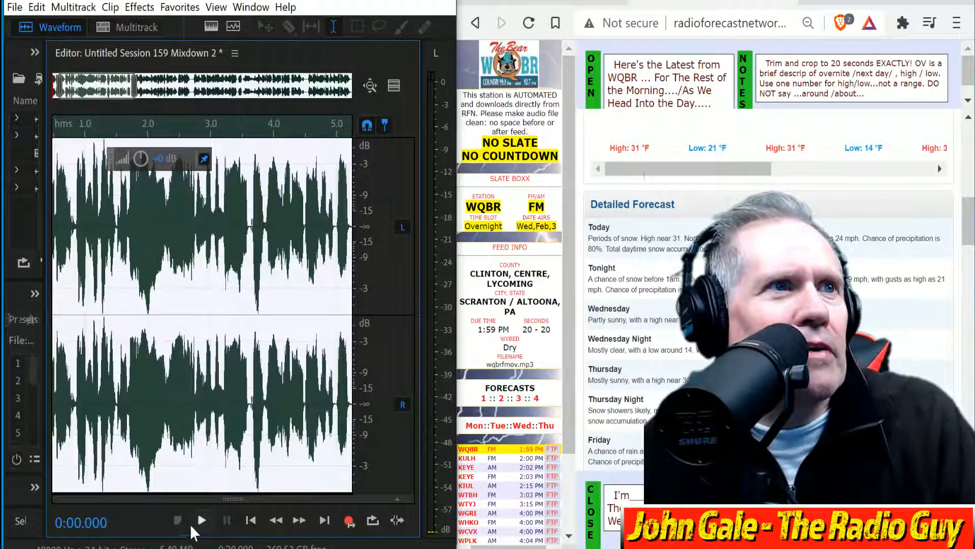
left_click(196, 523)
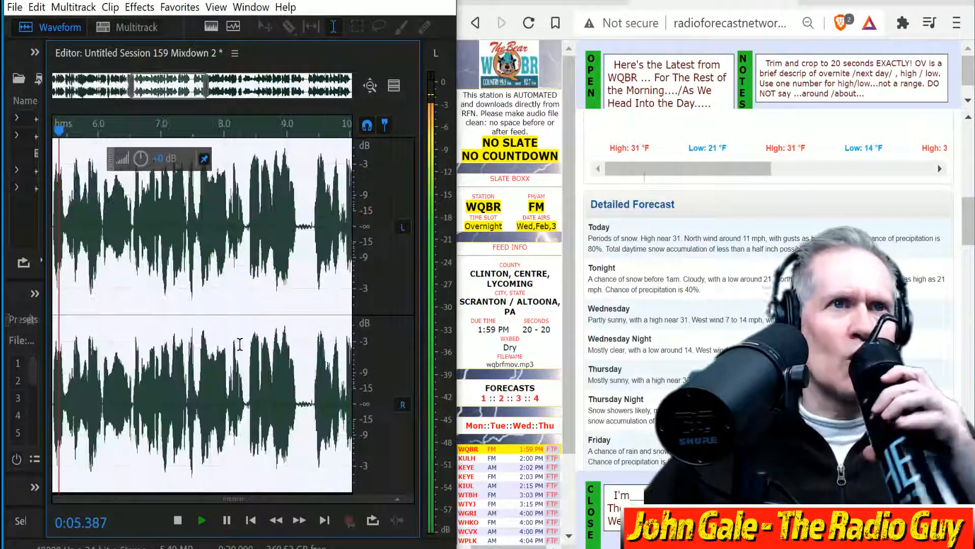
left_click(553, 449)
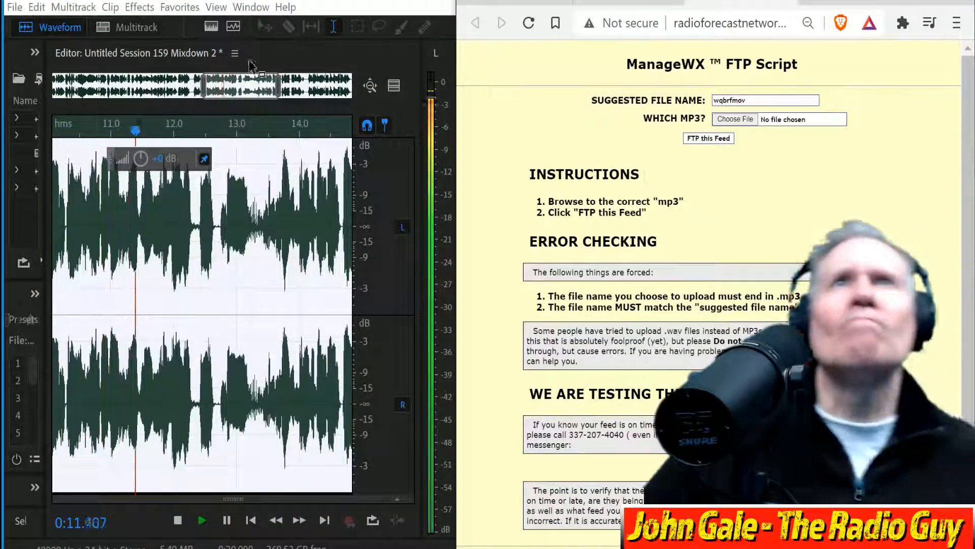
double_click(730, 100)
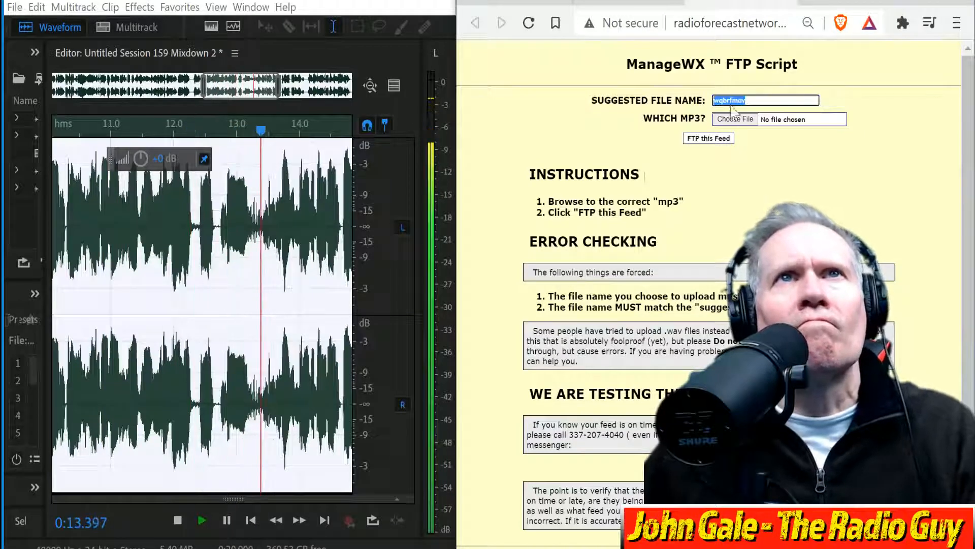
right_click(730, 101)
left_click(765, 117)
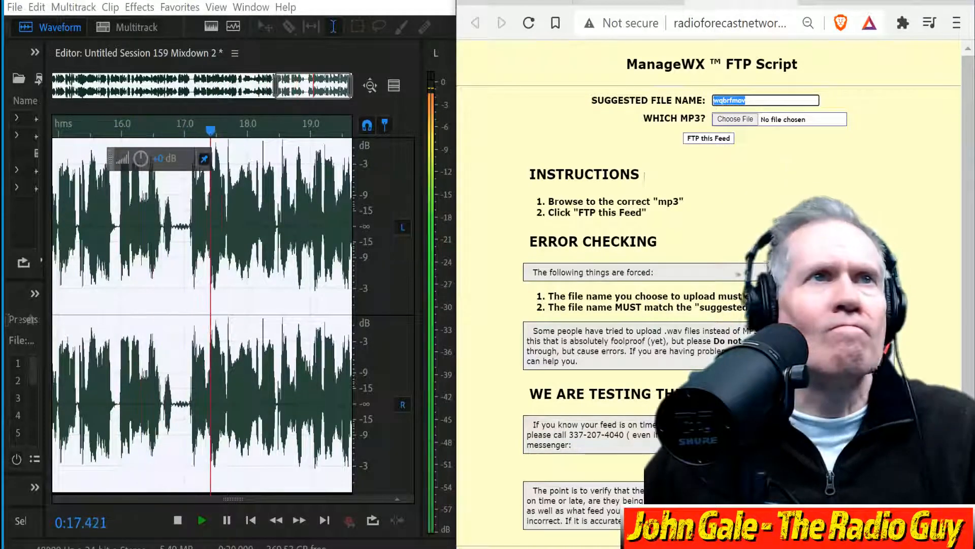
left_click(180, 520)
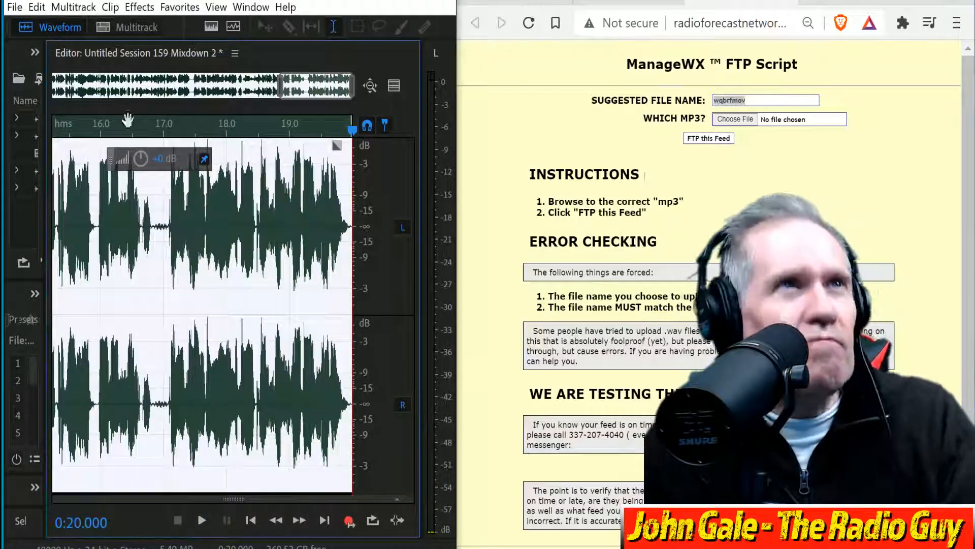
Export the mixdown to E: as wqbrfmov.mp3, overwriting the existing file
left_click_drag(137, 165, 133, 158)
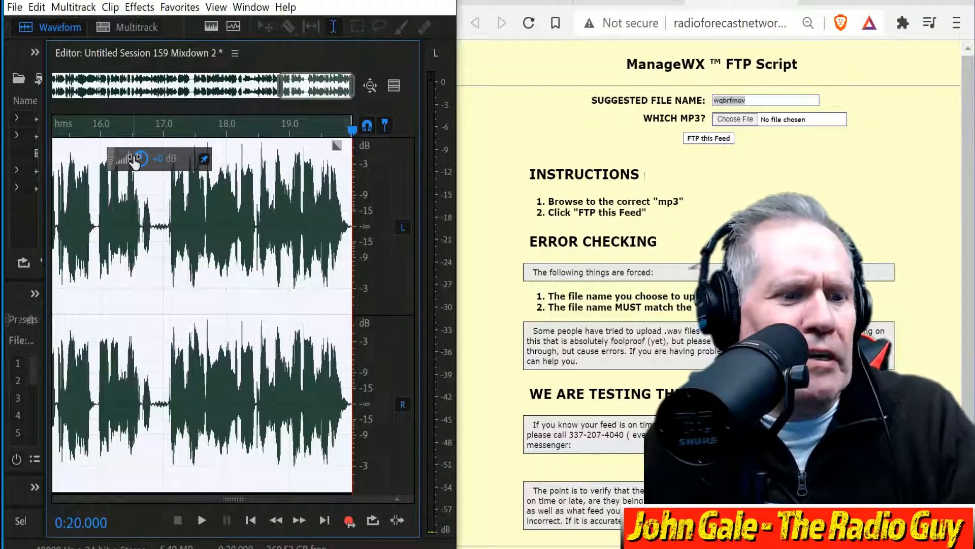
key("ctrl+shift+e")
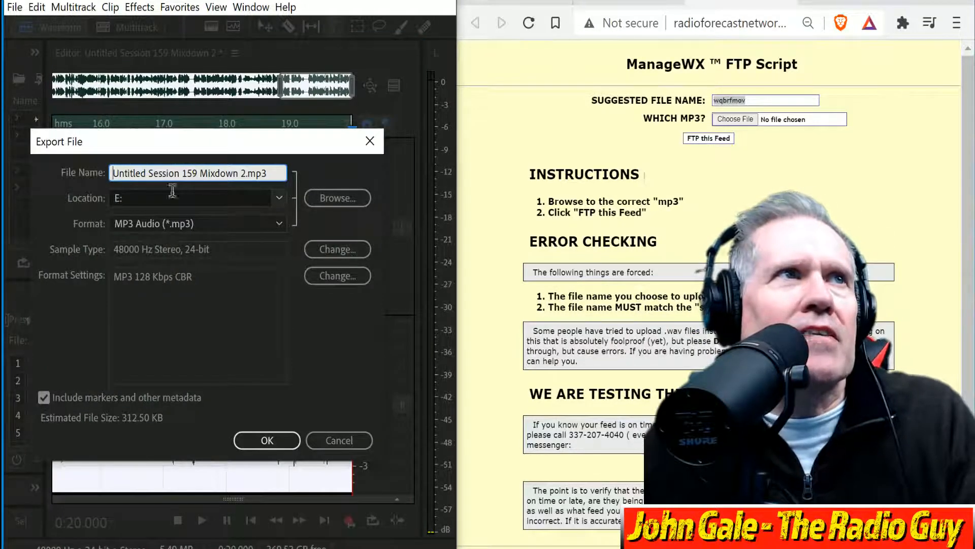
left_click_drag(245, 174, 3, 151)
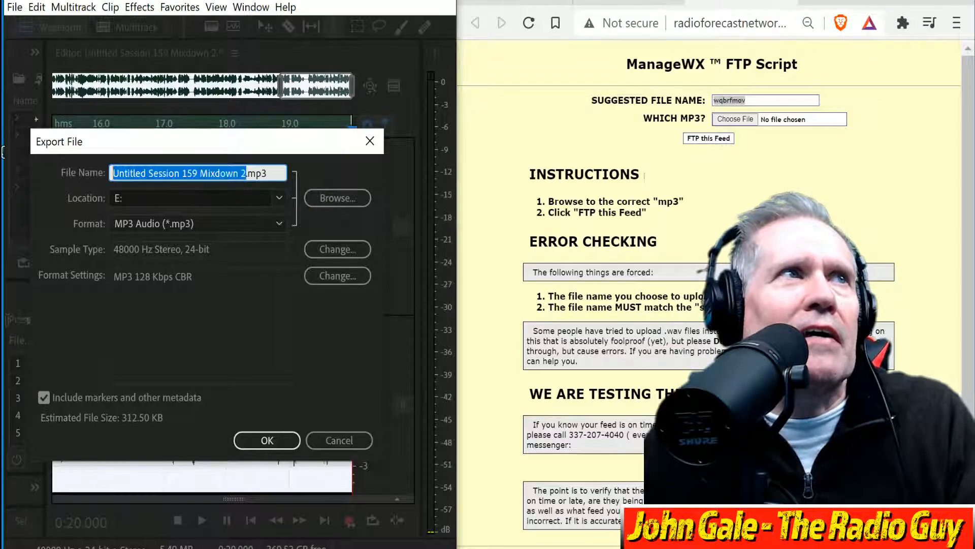
key("ctrl+v")
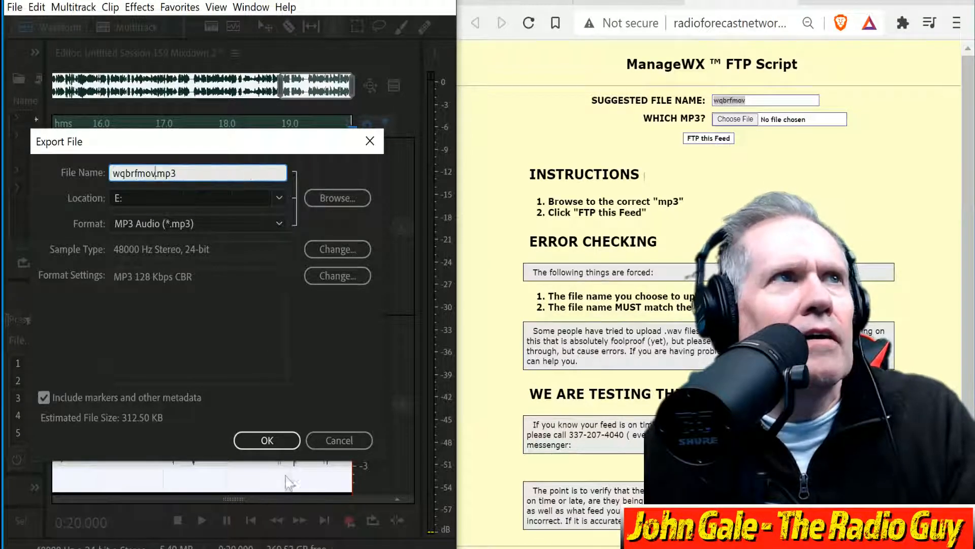
left_click(269, 440)
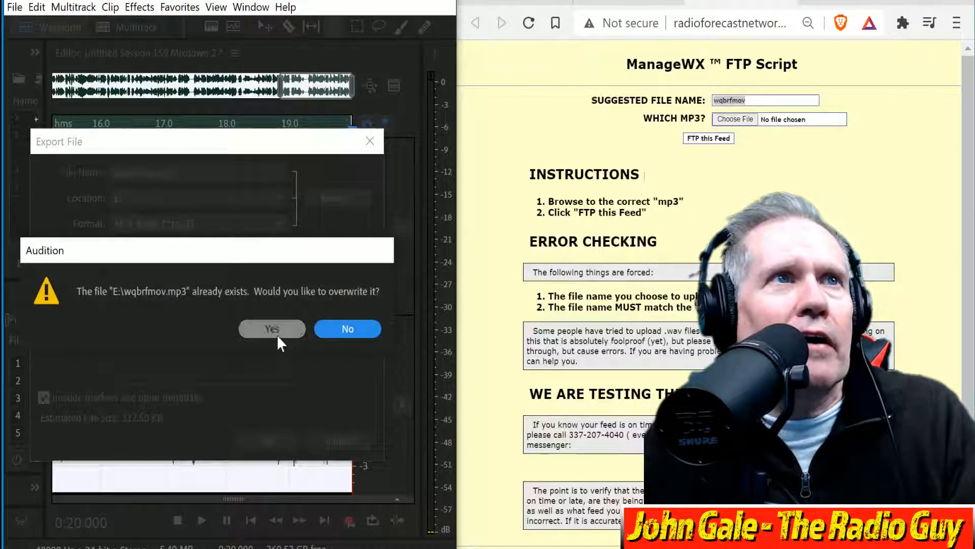
left_click(276, 334)
Upload wqbrfmov.mp3 from E: through the WQBR FTP page and close the results window
left_click(739, 119)
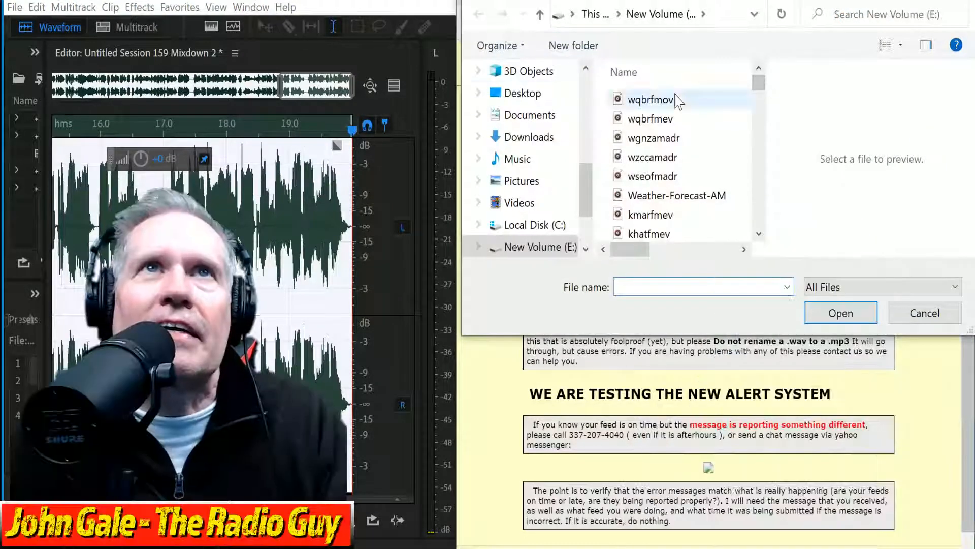
left_click(678, 100)
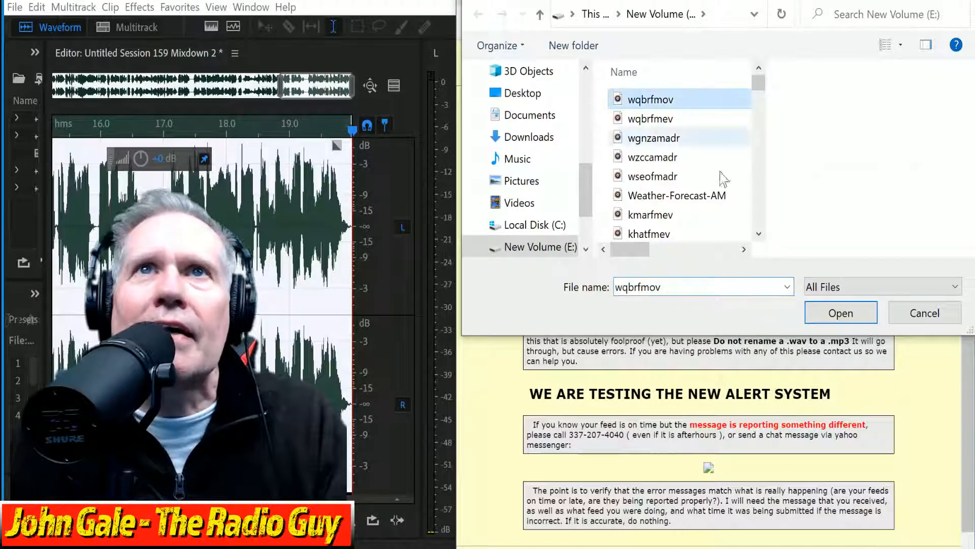
left_click(850, 317)
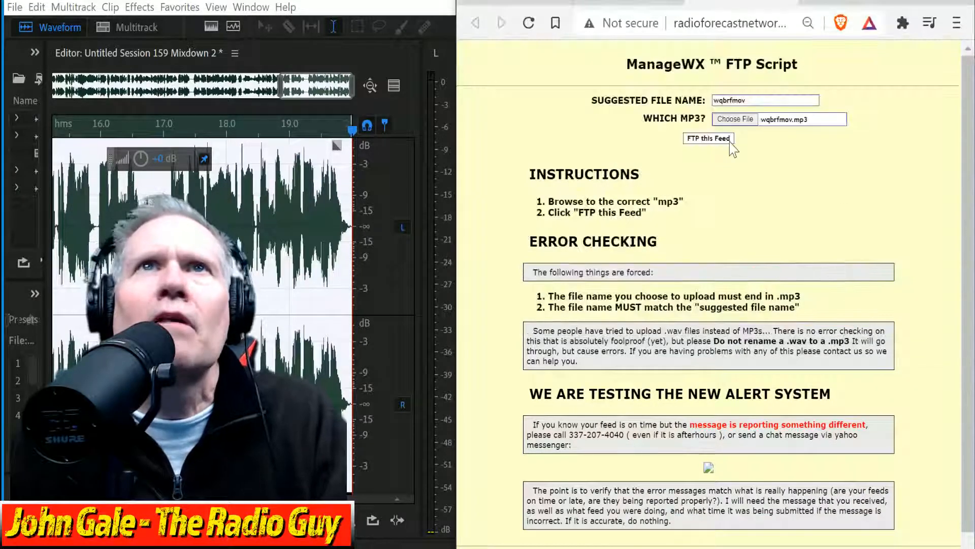
left_click(707, 138)
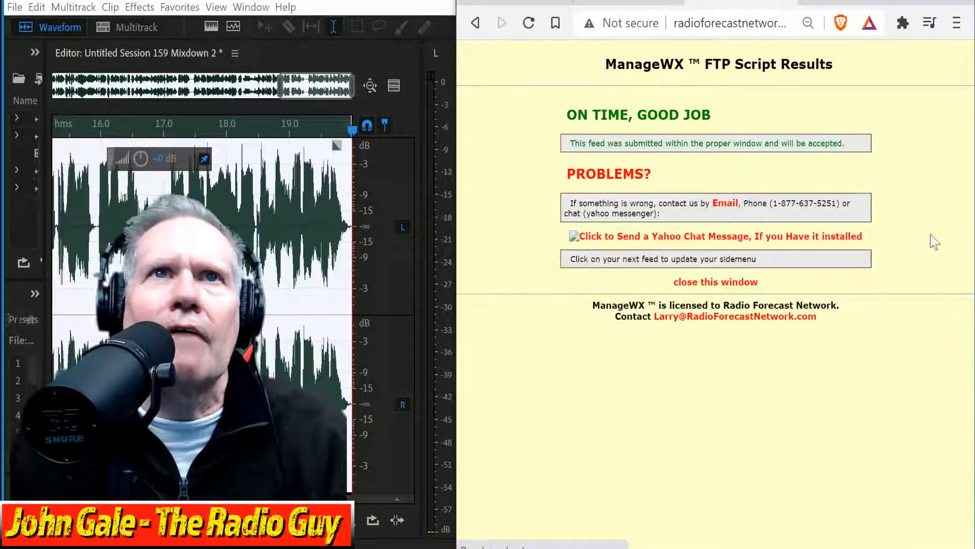
left_click(742, 282)
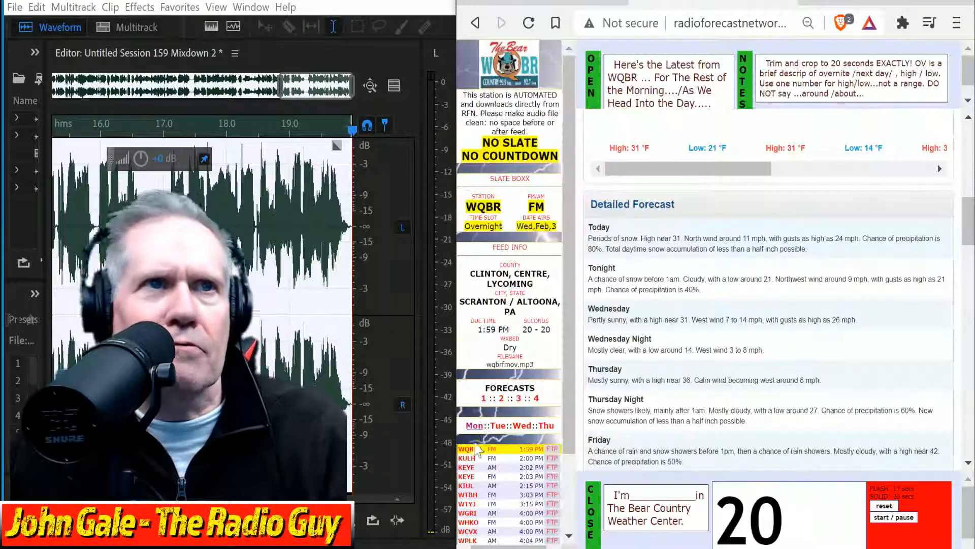
Open the 2:00 PM KULH feed page and close all open files in Audition
left_click(467, 458)
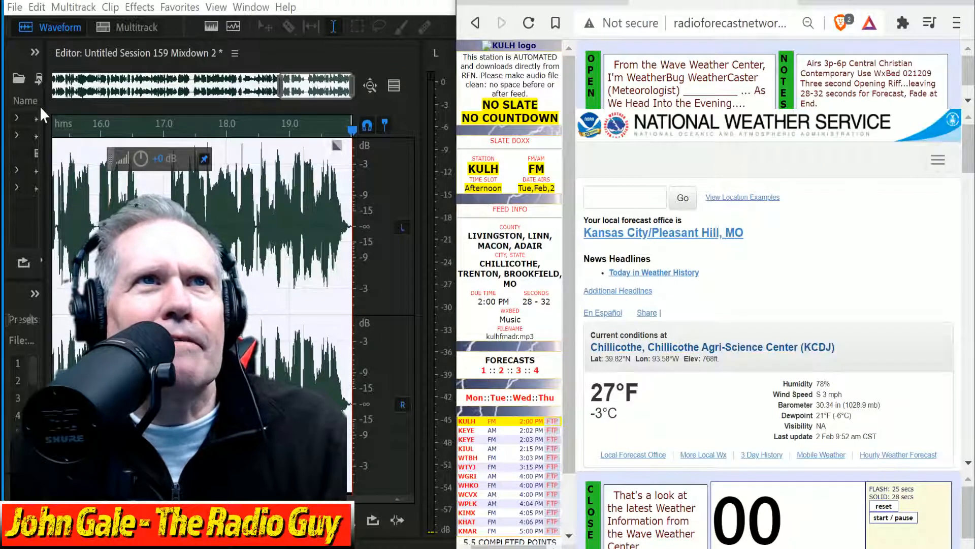
left_click(14, 7)
left_click(81, 137)
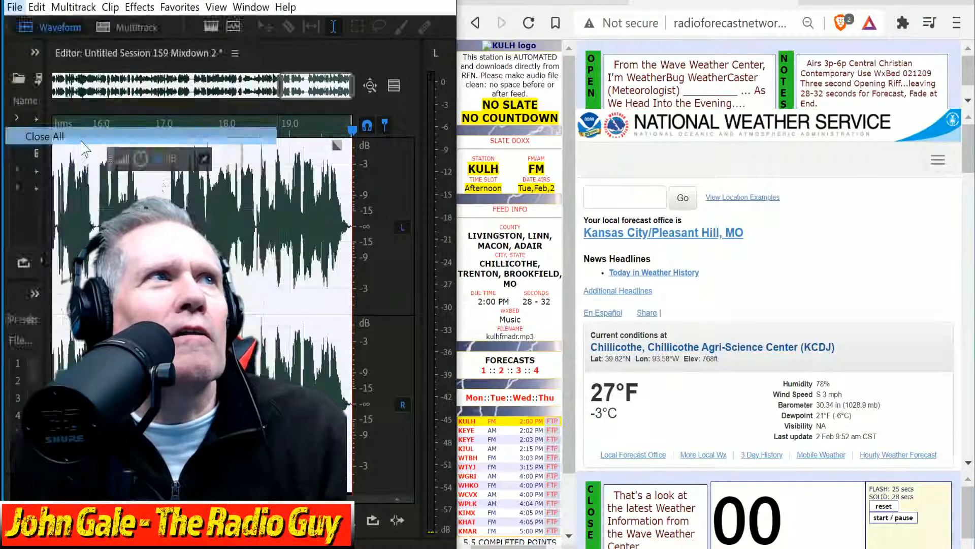
left_click(318, 293)
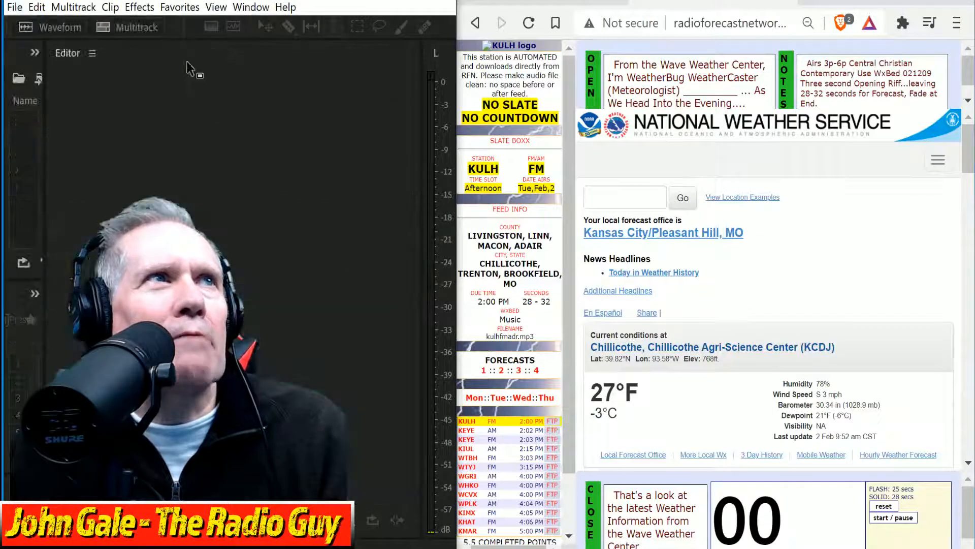
Create a new multitrack session from the template containing the KULHwxBed021209 music bed
left_click(136, 25)
left_click(317, 251)
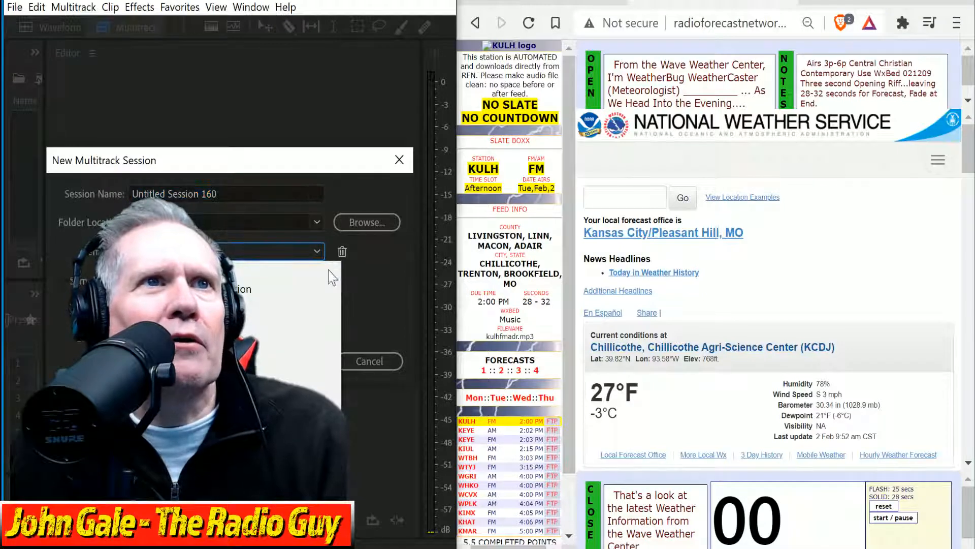
left_click(229, 417)
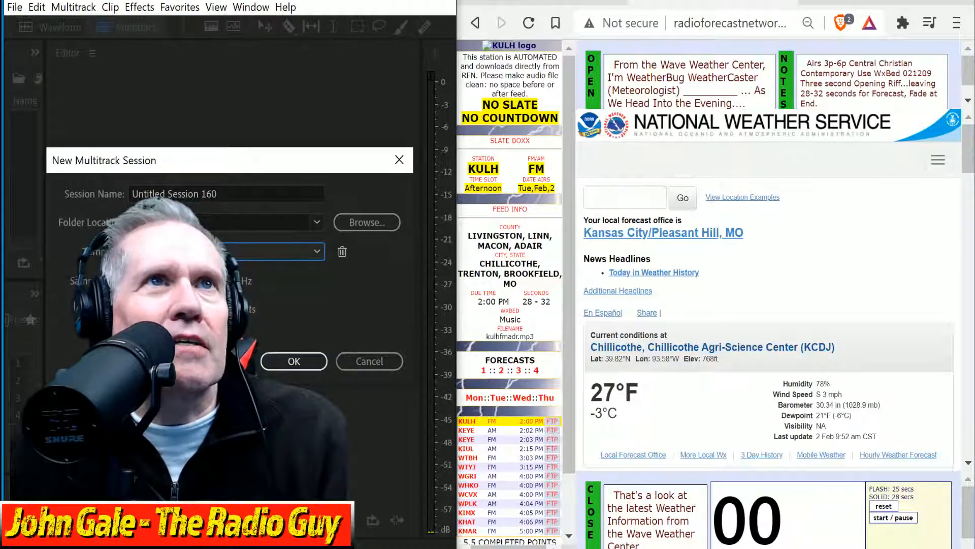
left_click(298, 363)
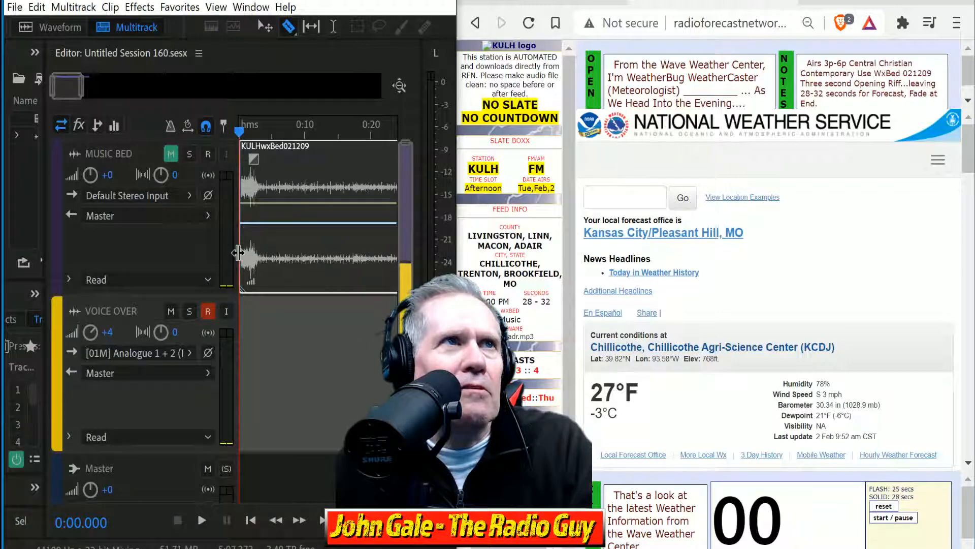
Set the VOICE OVER track's input to the second mono analogue channel, [02M]
left_click_drag(238, 252, 158, 231)
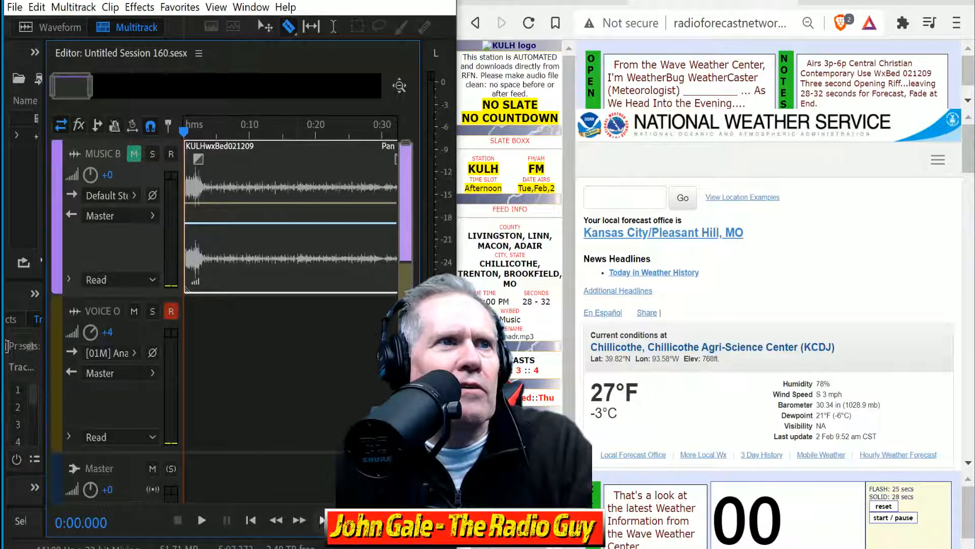
left_click(133, 351)
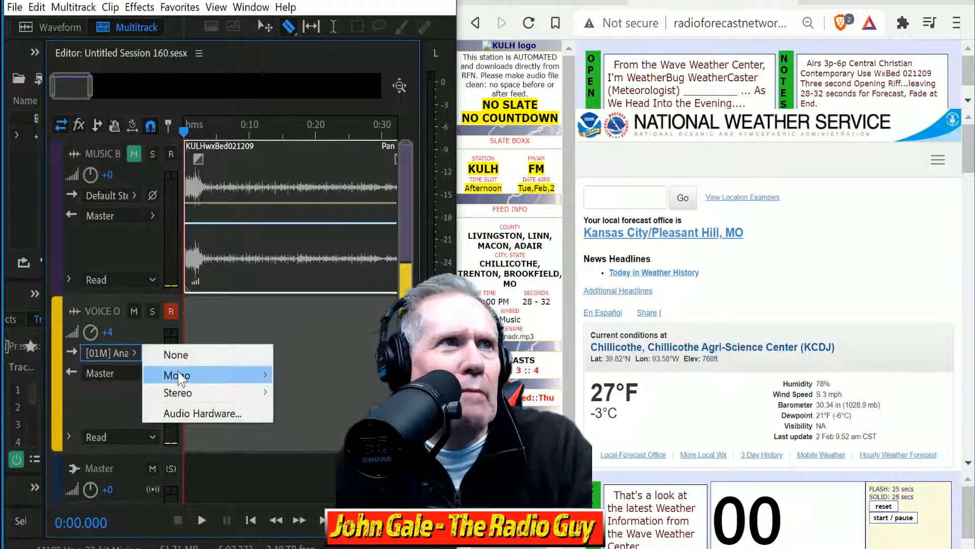
mouse_move(175, 373)
left_click(328, 391)
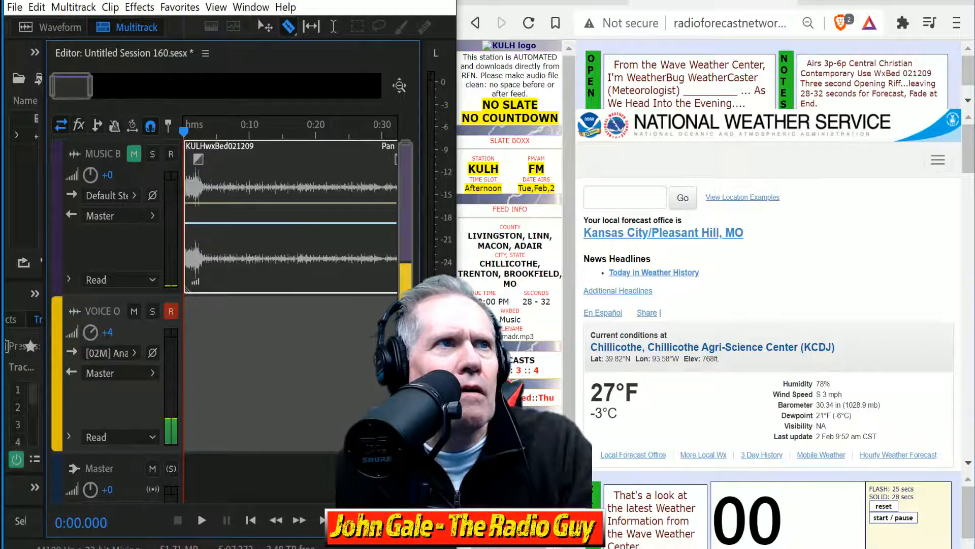
Record the KULH forecast on the VOICE OVER track, reading the Chillicothe detailed forecast and timing the take with the page's timer
key("shift+space")
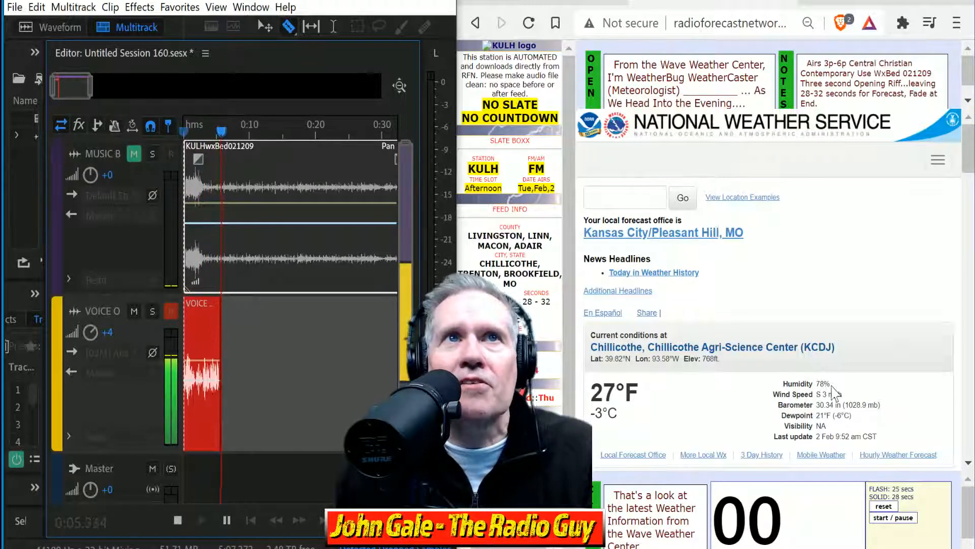
scroll(835, 393, "down", 6)
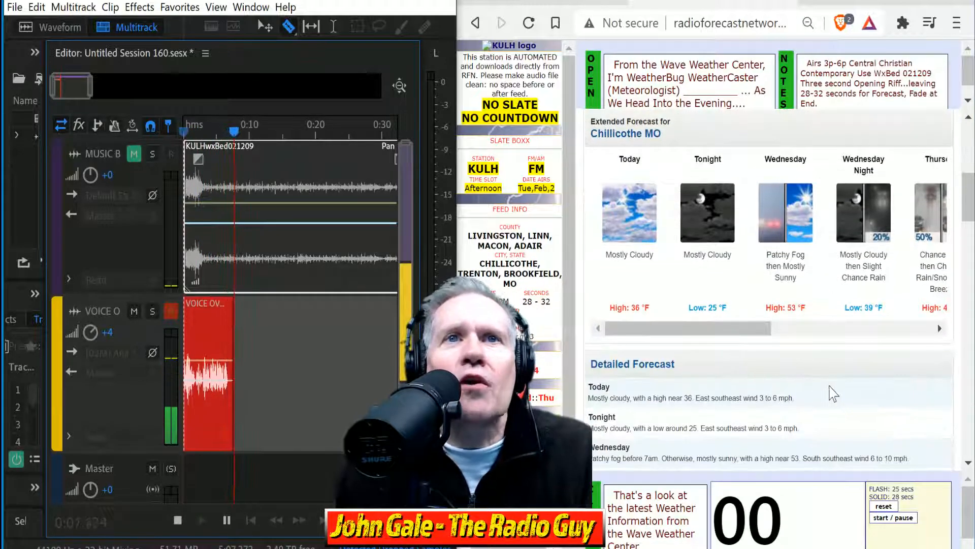
scroll(835, 393, "down", 2)
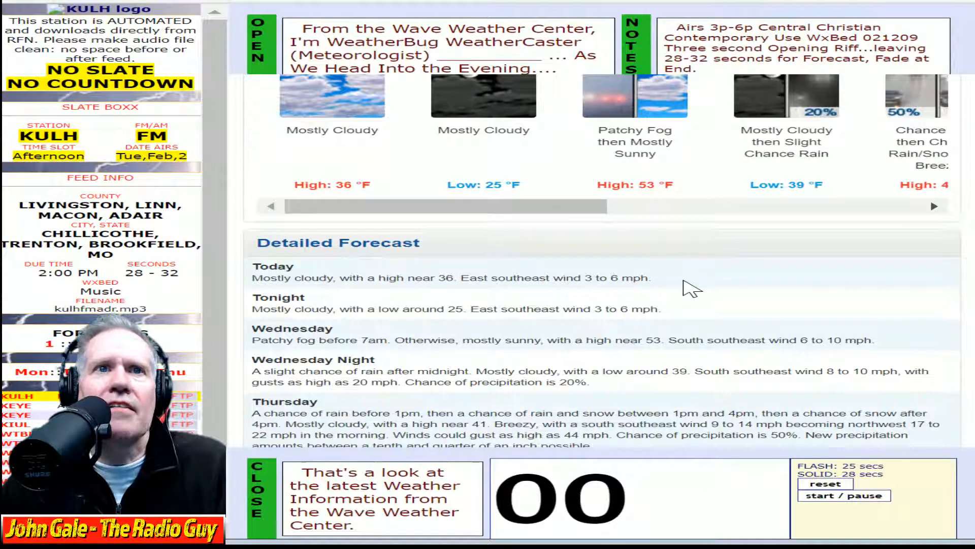
scroll(696, 291, "down", 5)
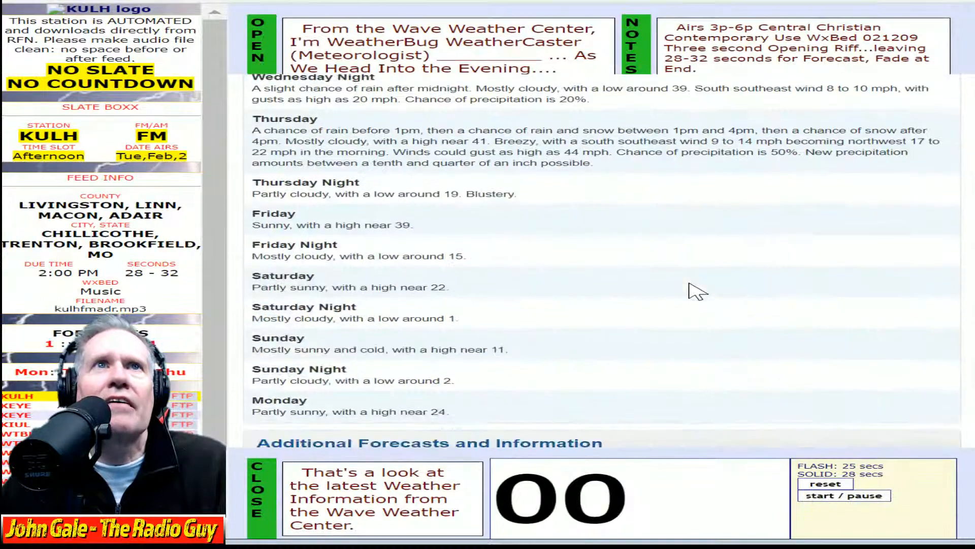
scroll(692, 290, "up", 1)
scroll(700, 290, "up", 2)
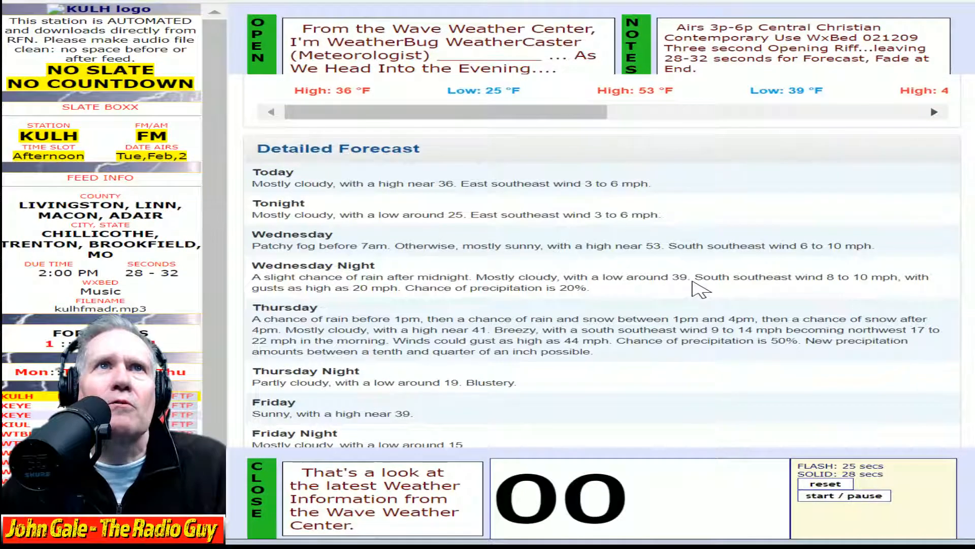
left_click(869, 496)
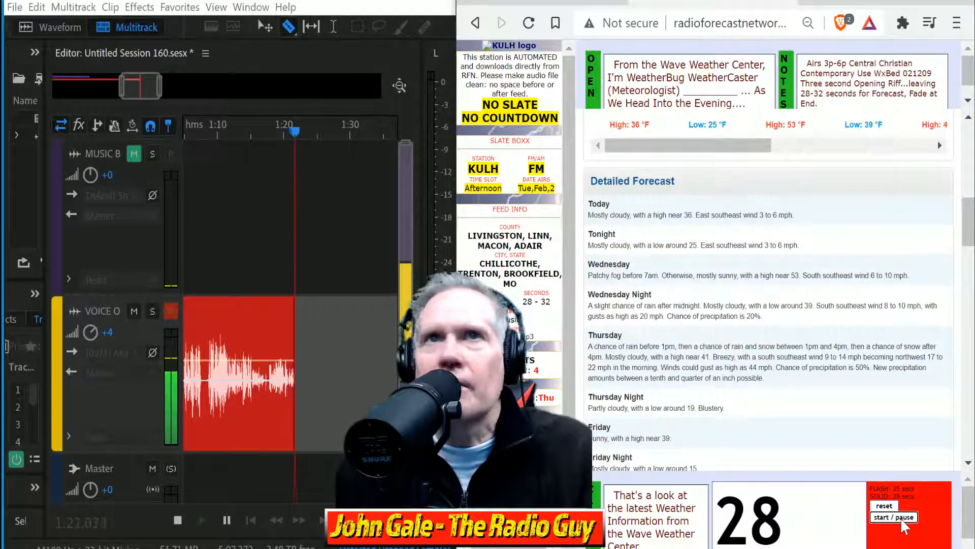
left_click(884, 506)
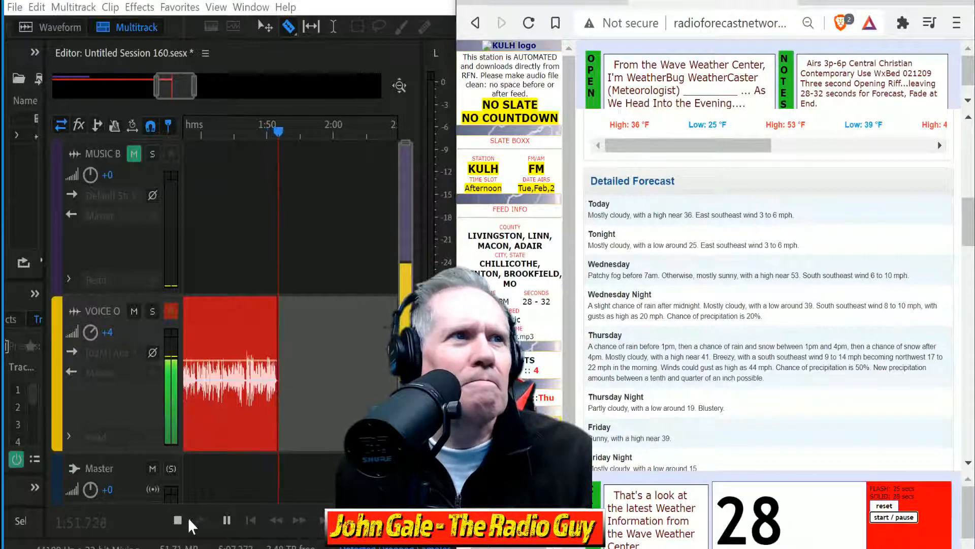
left_click(180, 503)
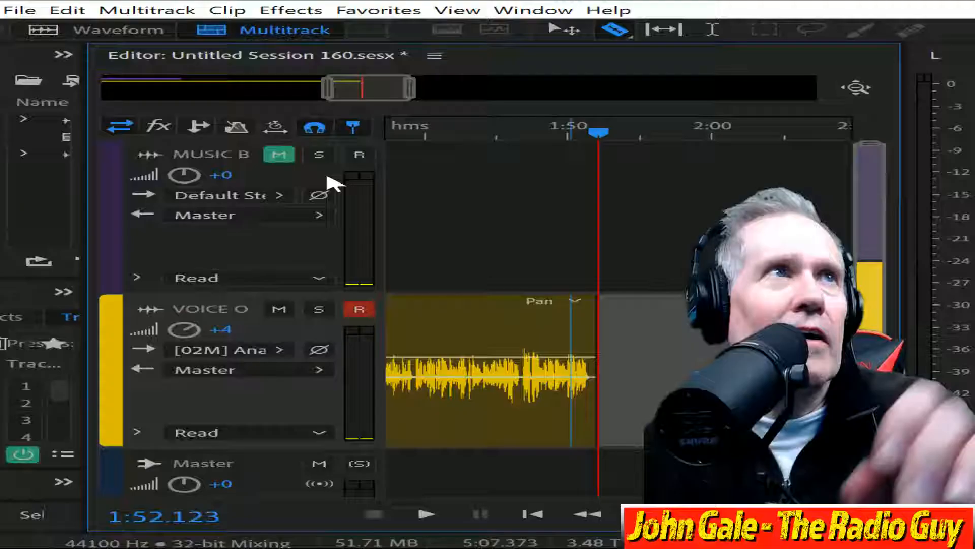
Split the voice-over clip at about 1:23, where the final take begins, and delete the part before it
left_click_drag(346, 98, 282, 98)
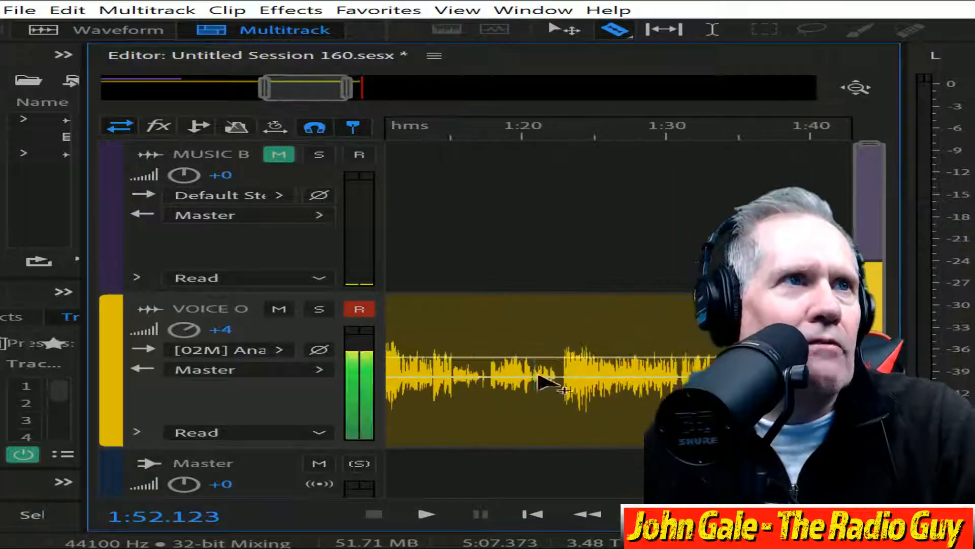
left_click(562, 345)
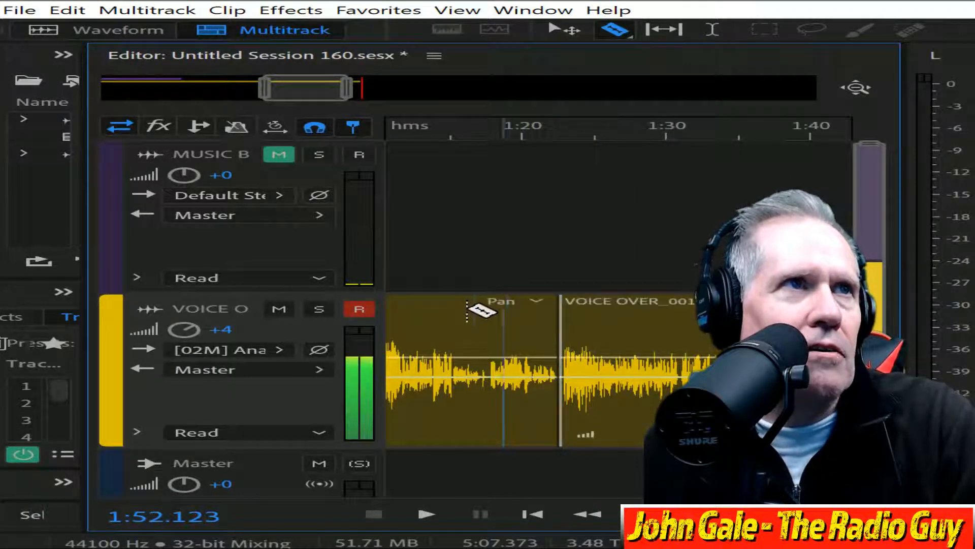
left_click(522, 301)
key("Delete")
Move the remaining voice-over clip to start at 0:02.541, after the music bed's opening riff
left_click_drag(627, 301, 1, 356)
left_click_drag(146, 88, 117, 103)
left_click(412, 133)
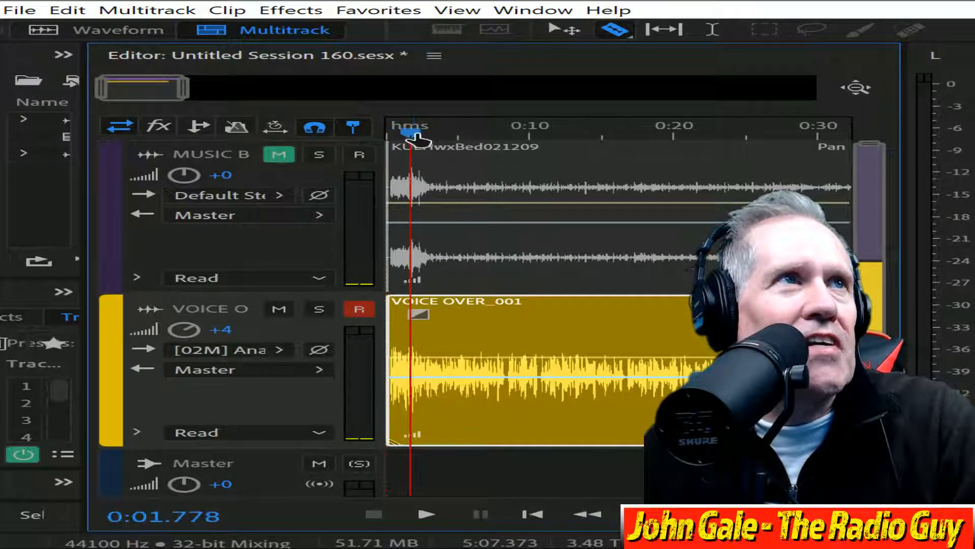
key("space")
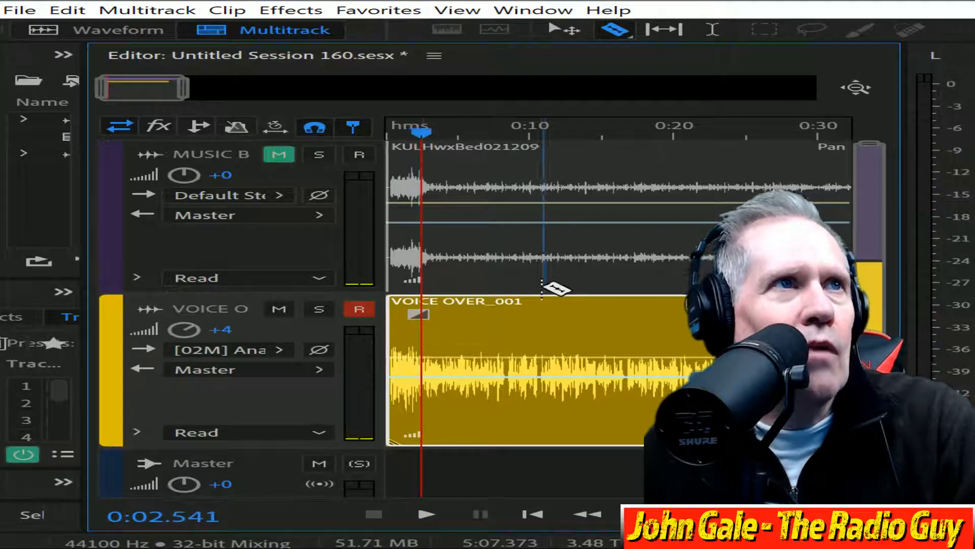
left_click_drag(538, 304, 559, 305)
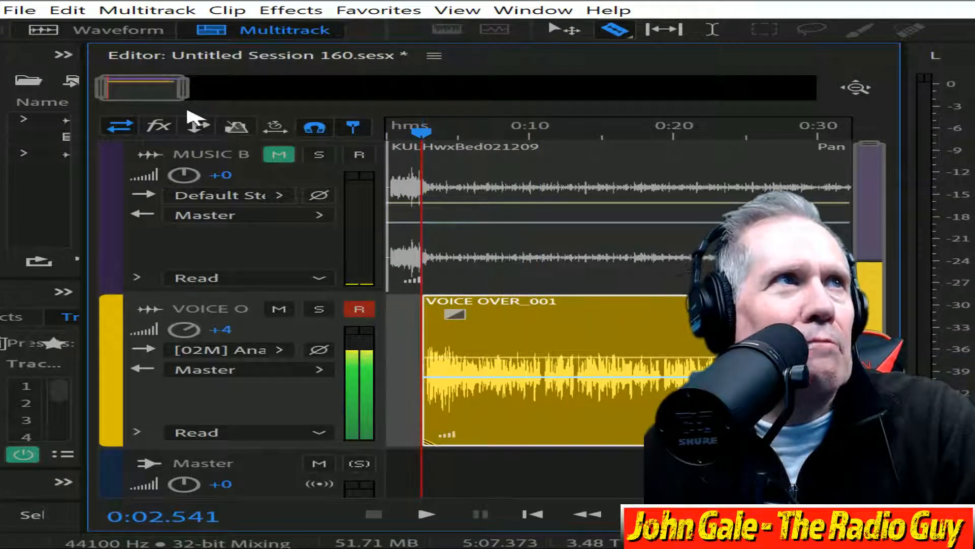
Unmute the MUSIC BED track and mix the session down to a new file
left_click_drag(179, 90, 118, 91)
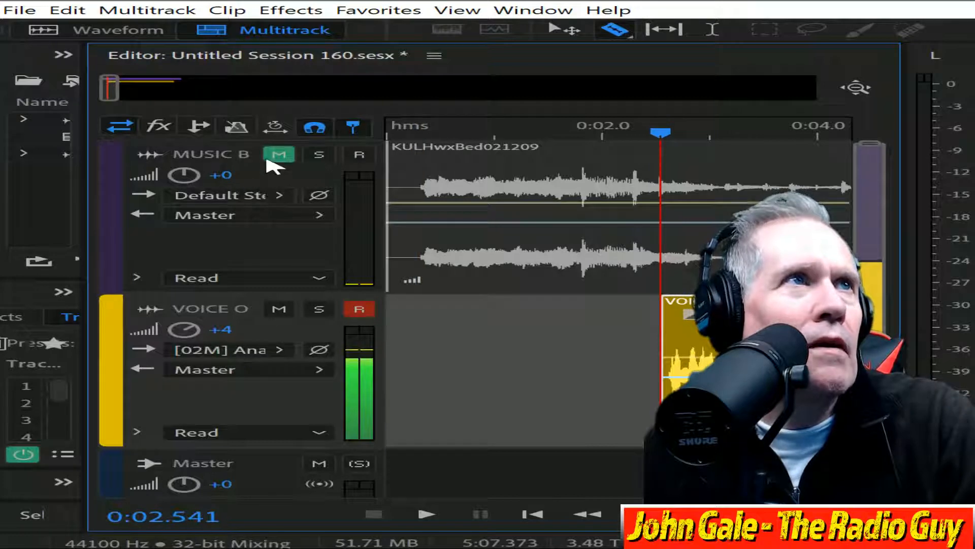
left_click(278, 155)
left_click(715, 358)
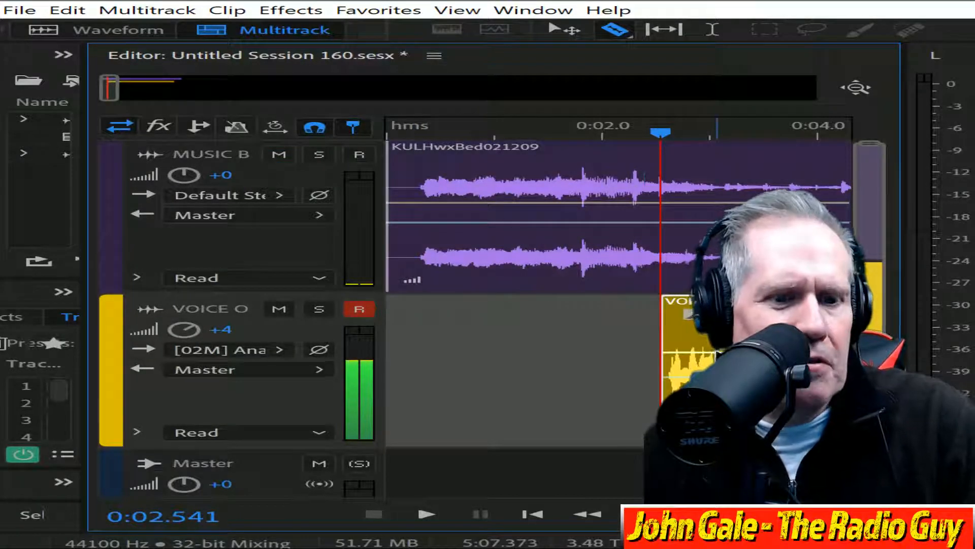
key("ctrl+alt+m")
key("F1")
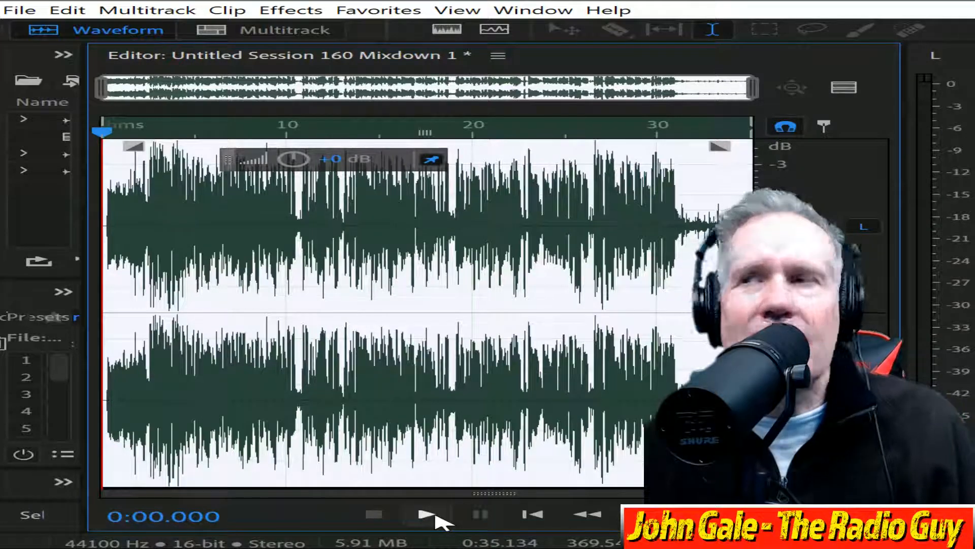
Check the KULH mixdown by playing it through, meanwhile opening the KULH FTP page and selecting its suggested file name
left_click(432, 514)
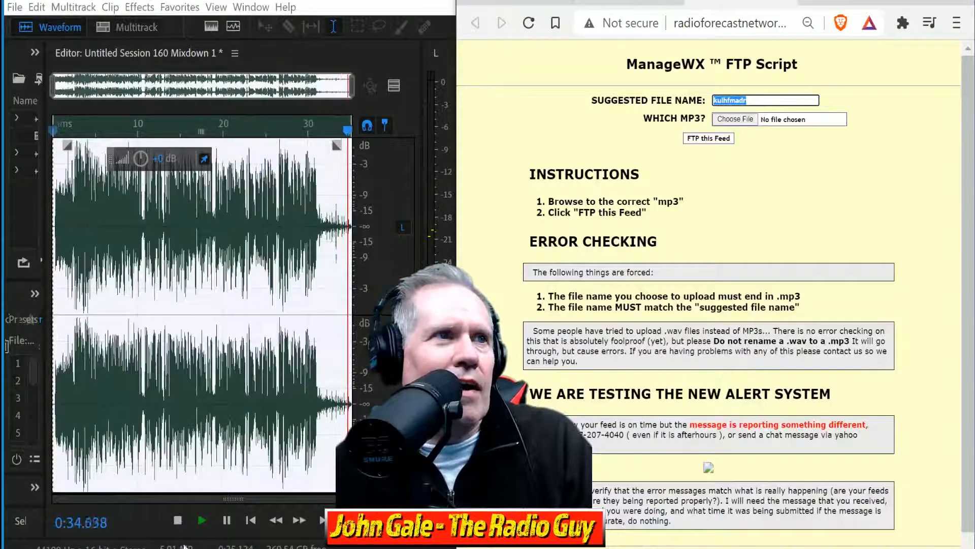
left_click(374, 514)
left_click(177, 522)
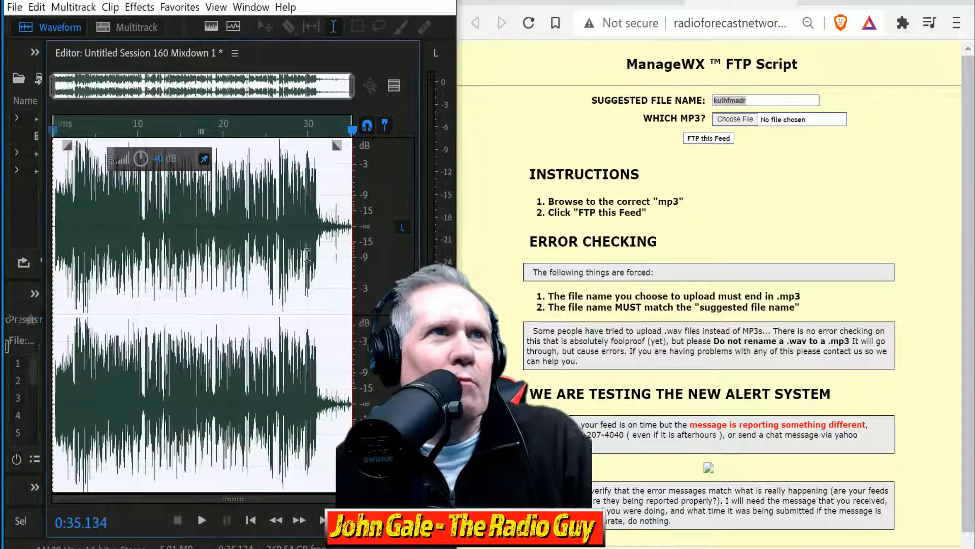
Delete the mixdown's tail after 0:31.985 and apply the Fade Out favorite from 0:30.974 to the end
key("Delete")
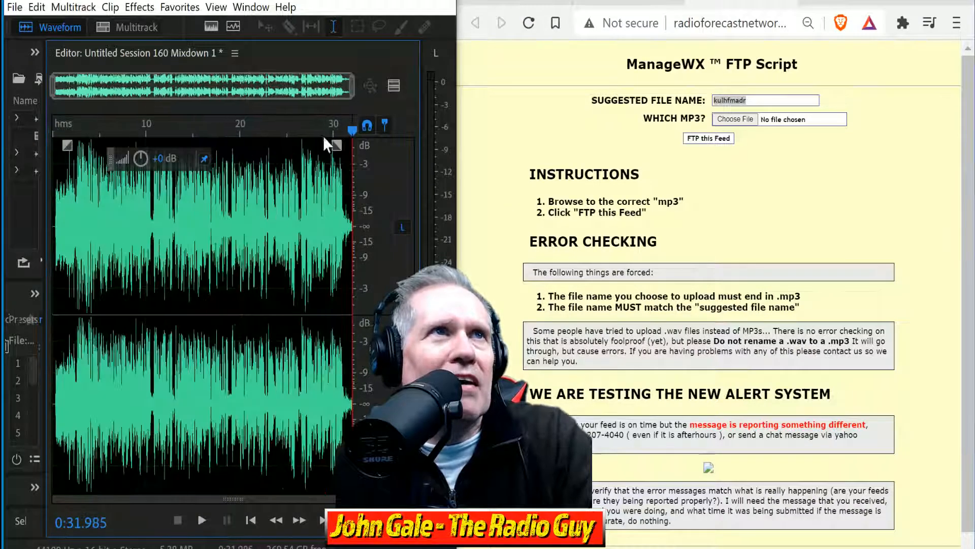
left_click_drag(53, 80, 309, 96)
left_click_drag(286, 226, 501, 268)
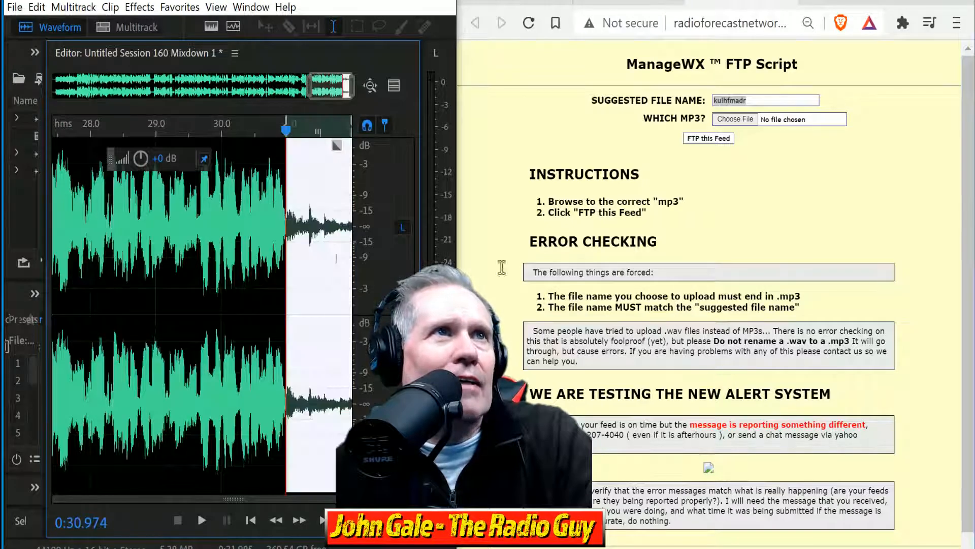
left_click(145, 9)
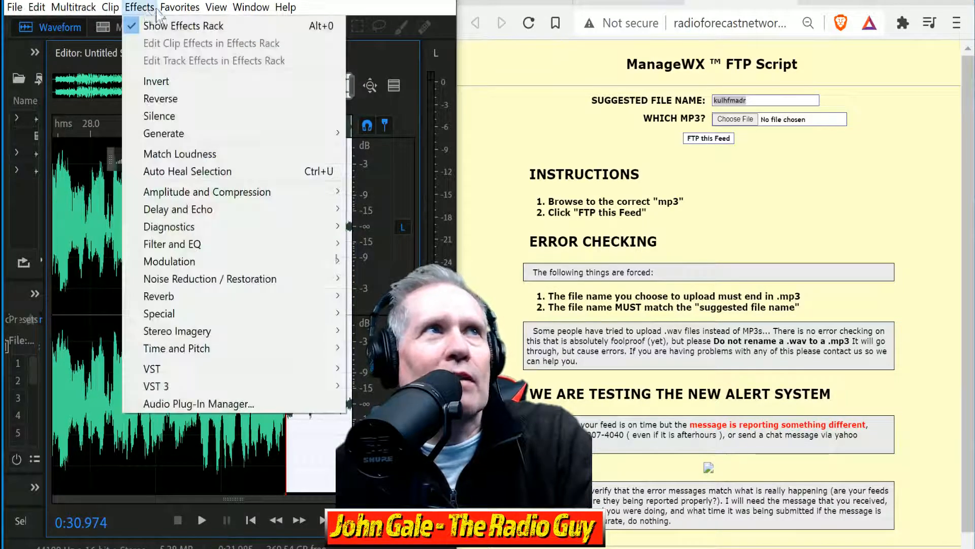
left_click(168, 15)
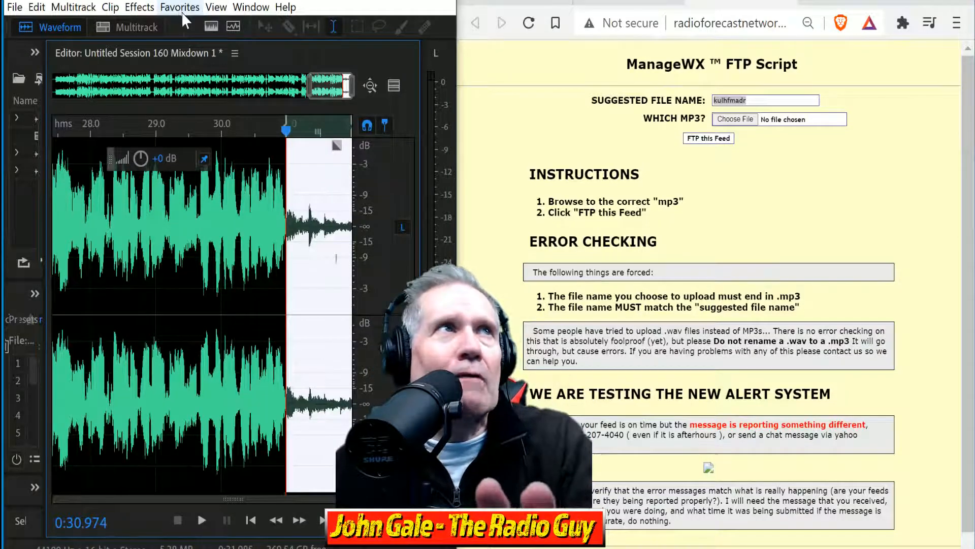
left_click(181, 10)
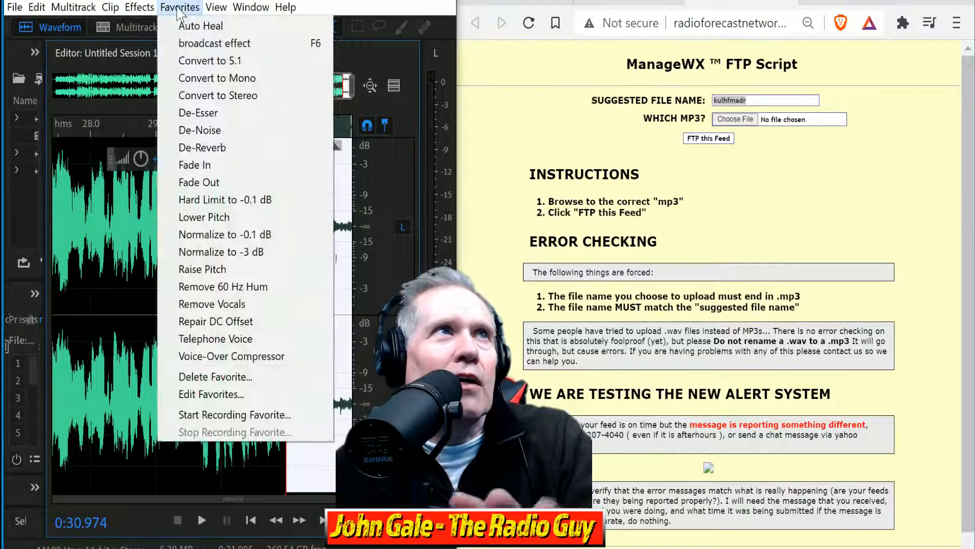
left_click(227, 182)
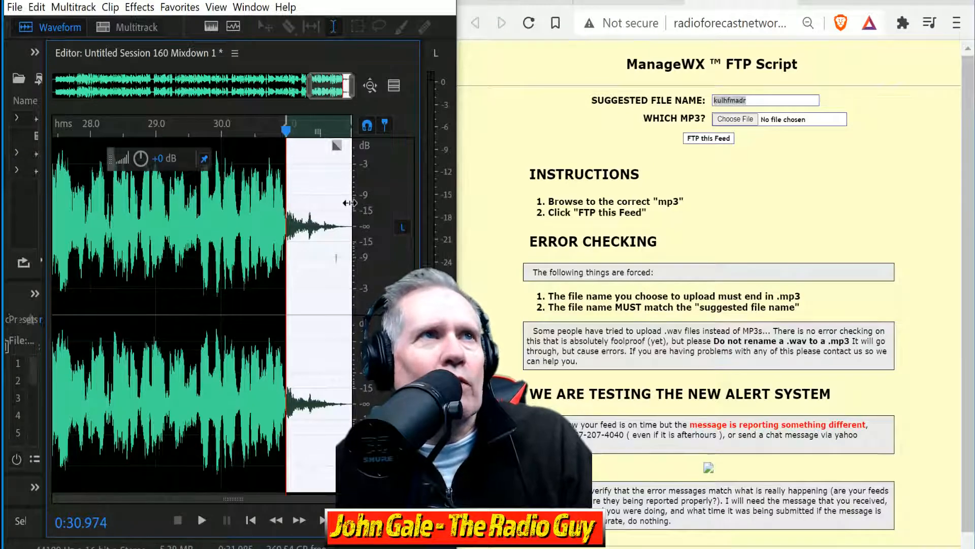
key("space")
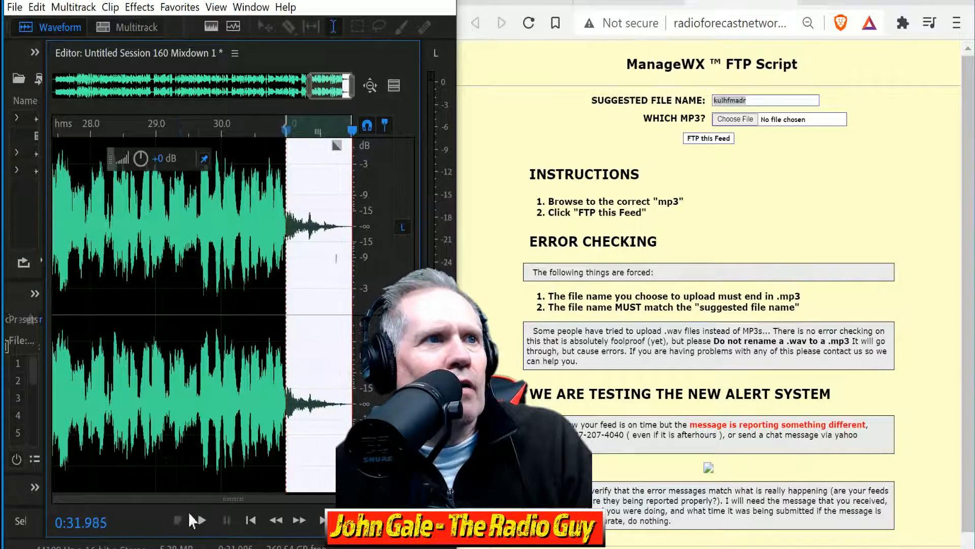
Delete the silence at the very beginning of the mixdown, before the music starts
left_click(193, 305)
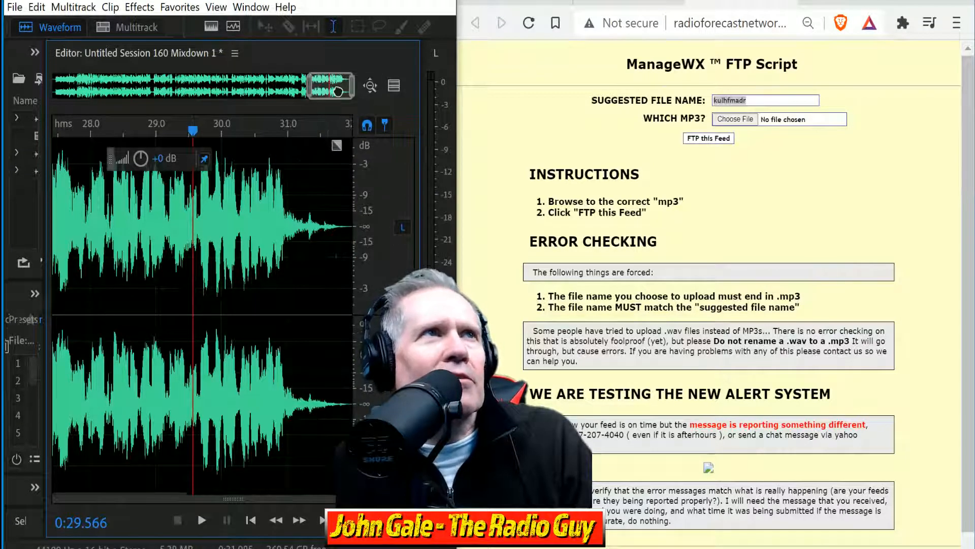
left_click_drag(338, 92, 26, 91)
left_click_drag(100, 88, 72, 85)
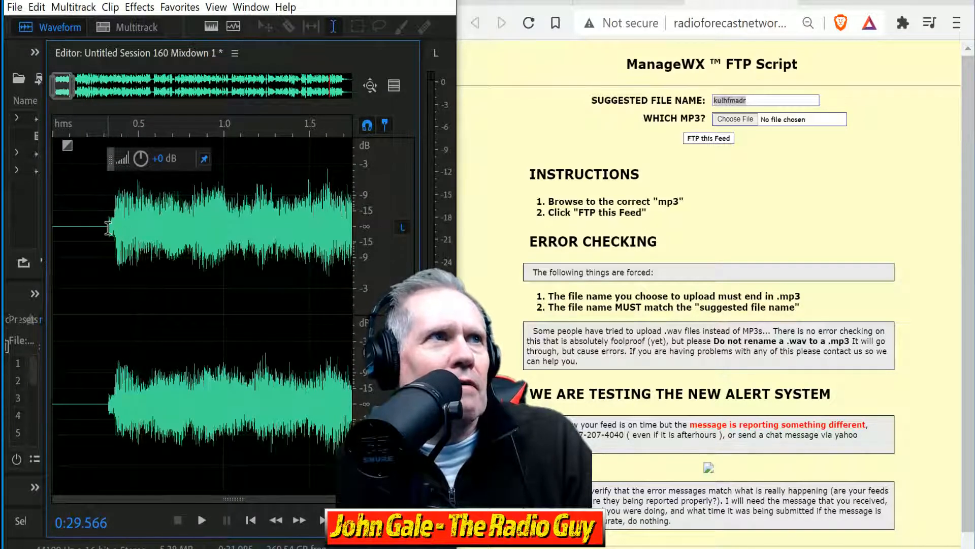
left_click_drag(108, 228, 50, 228)
key("Delete")
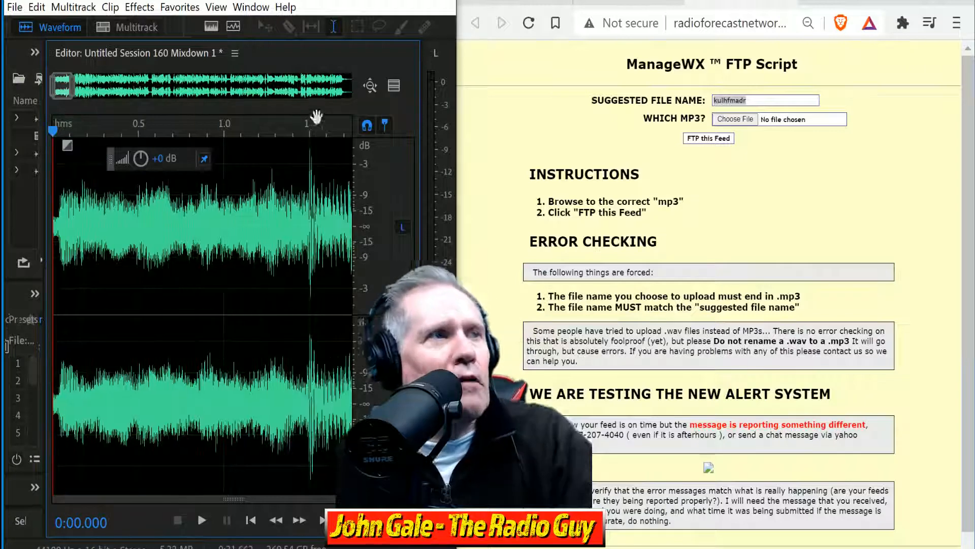
Export the mixdown to E: as an MP3 named kulhfmadr.mp3
key("ctrl+shift+e")
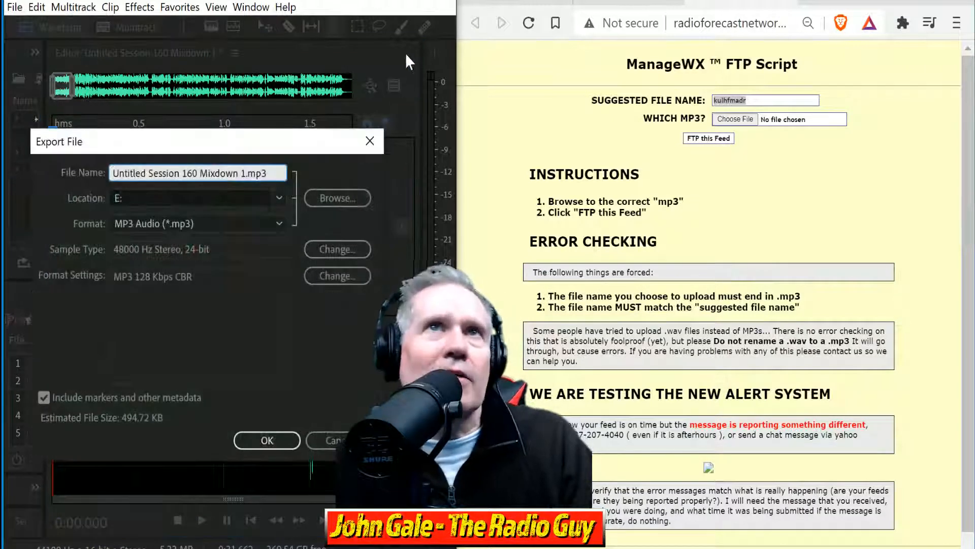
left_click(246, 173, "shift")
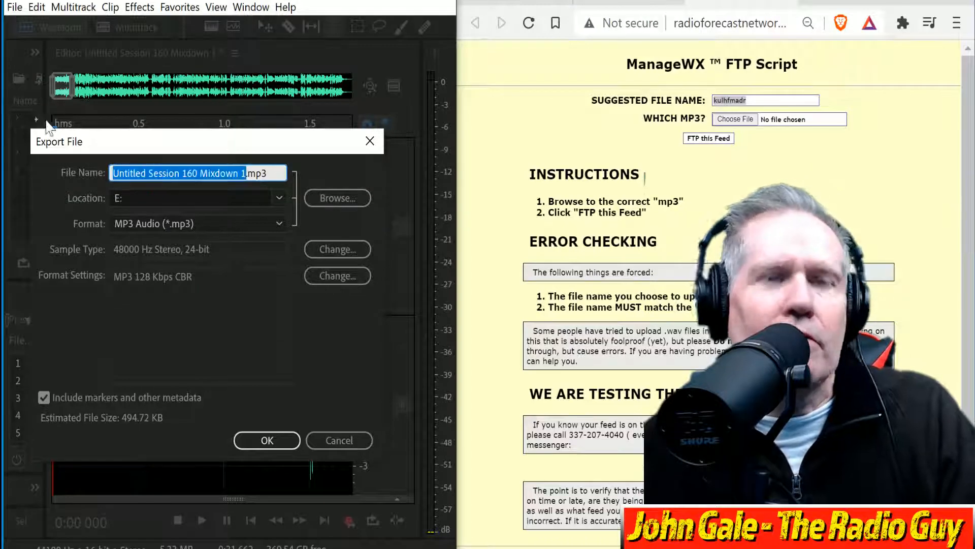
type("kulhfmadr")
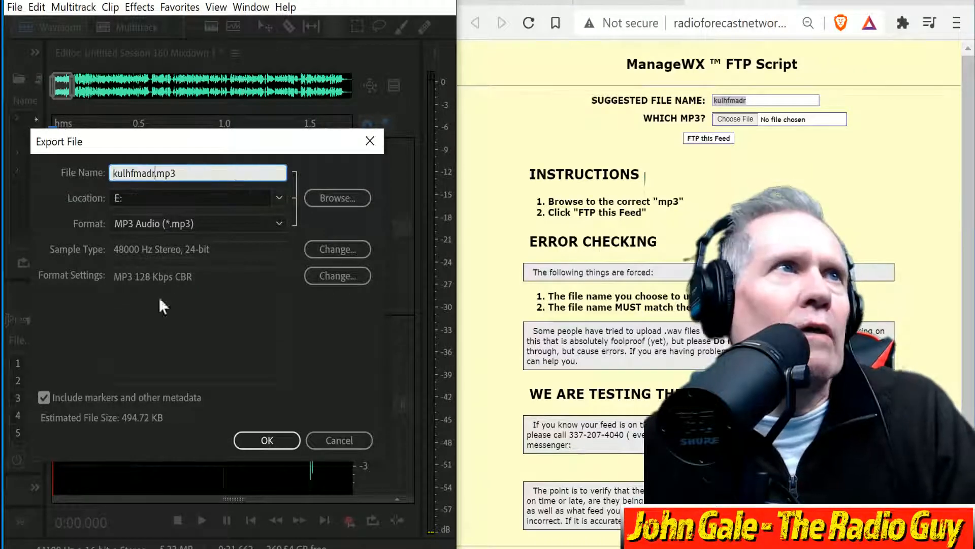
left_click(284, 441)
left_click(273, 331)
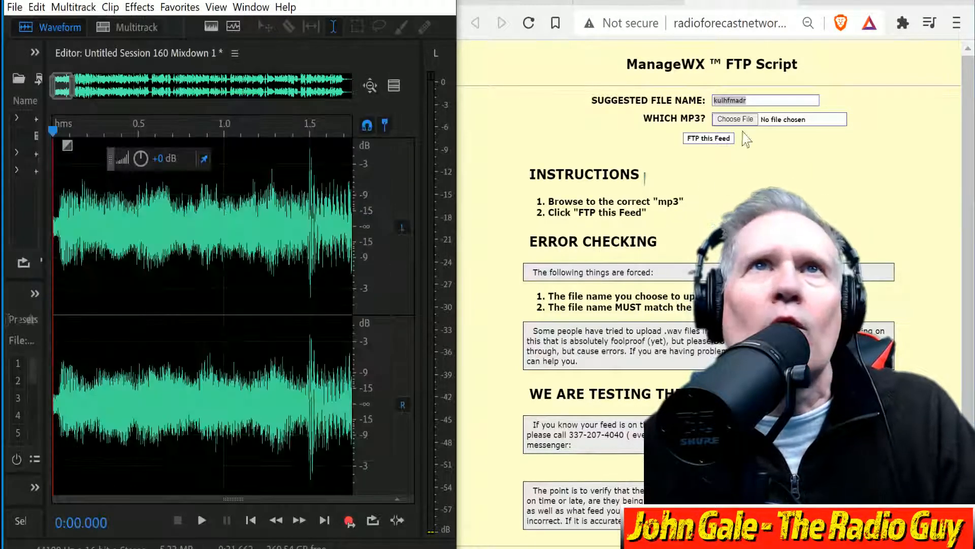
Upload kulhfmadr.mp3 through the KULH FTP page and close the results window
left_click(778, 116)
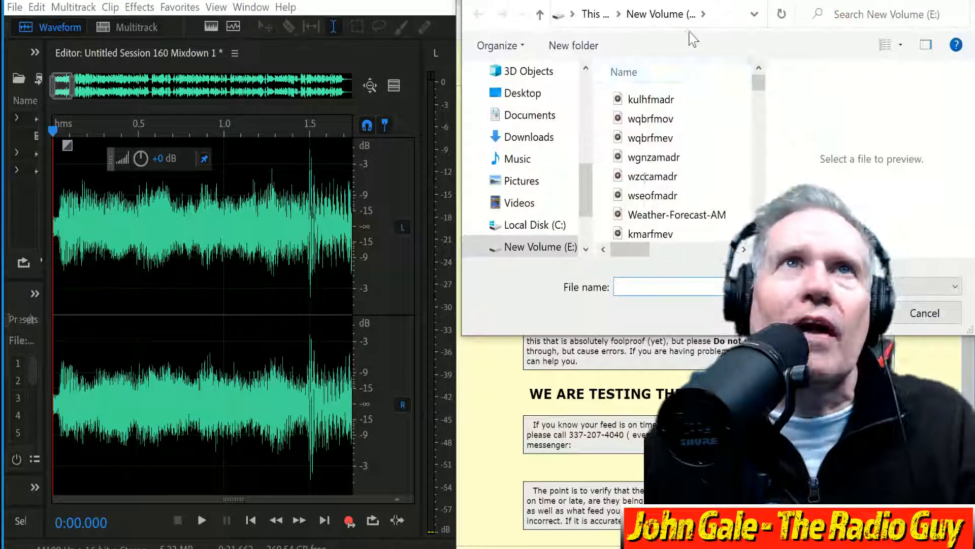
left_click(655, 99)
left_click(841, 312)
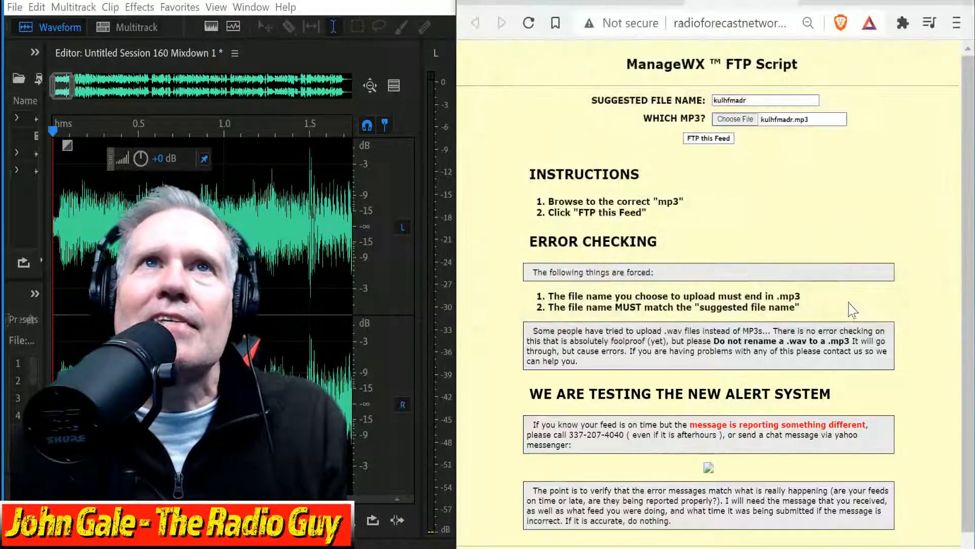
left_click(713, 139)
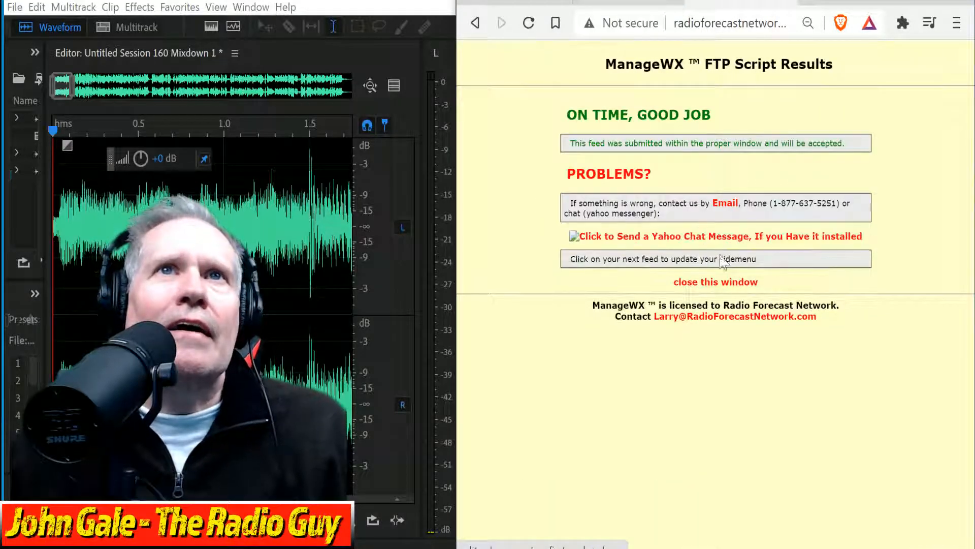
left_click(739, 283)
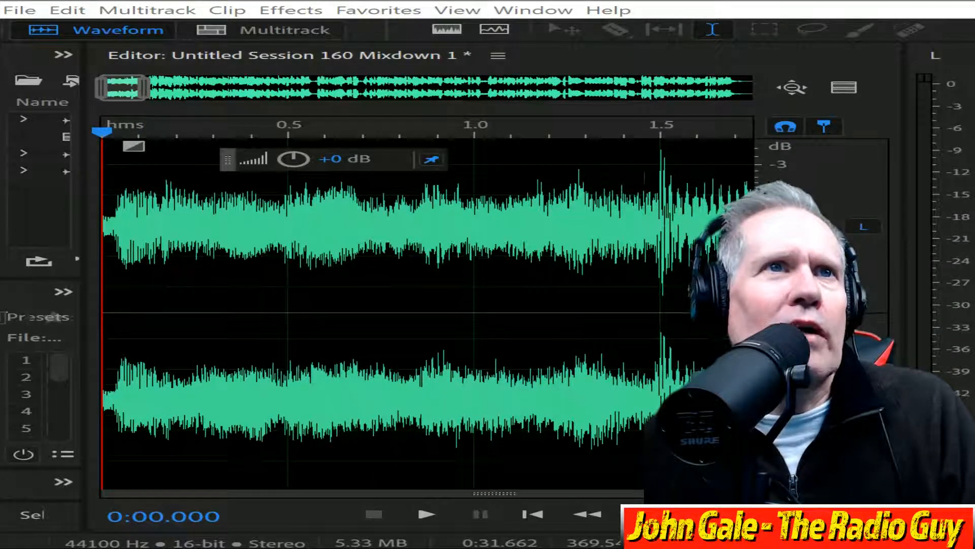
Close the open audio files, create a new multitrack session with an armed voice track, and narrow its track headers
left_click(69, 133)
left_click(691, 333)
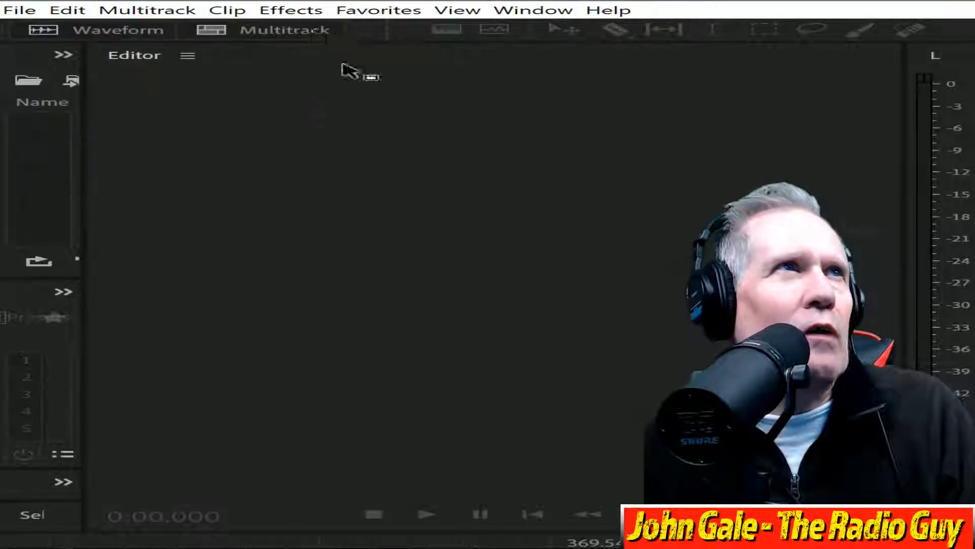
left_click(316, 35)
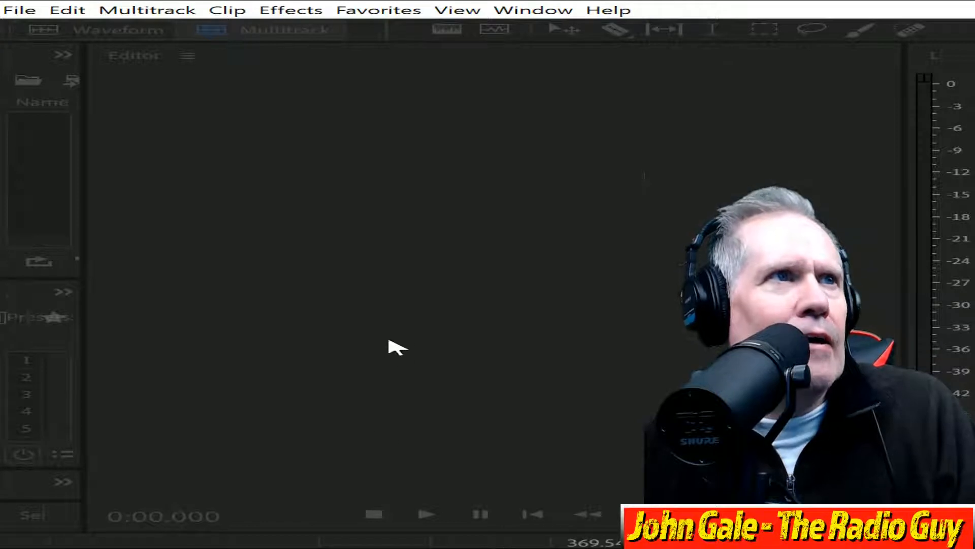
left_click(632, 357)
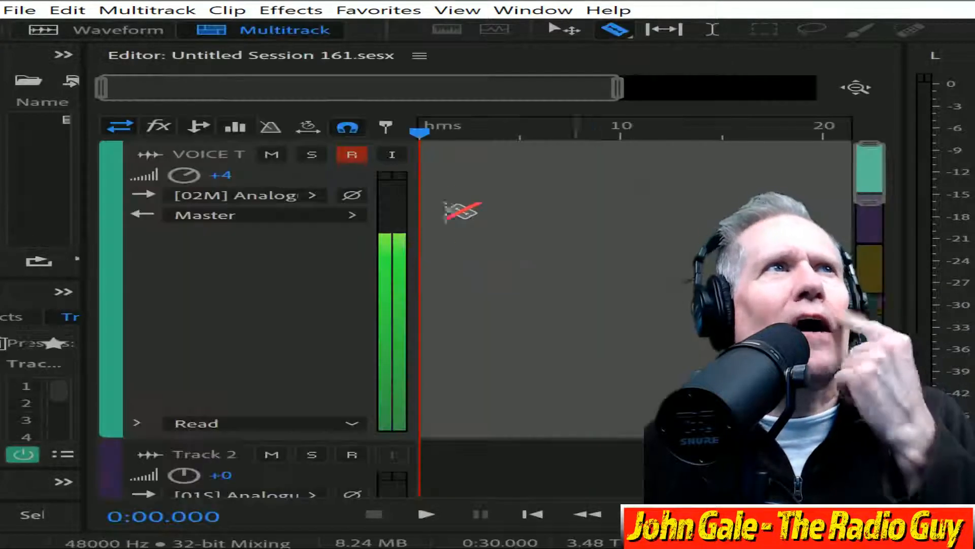
left_click_drag(413, 213, 381, 213)
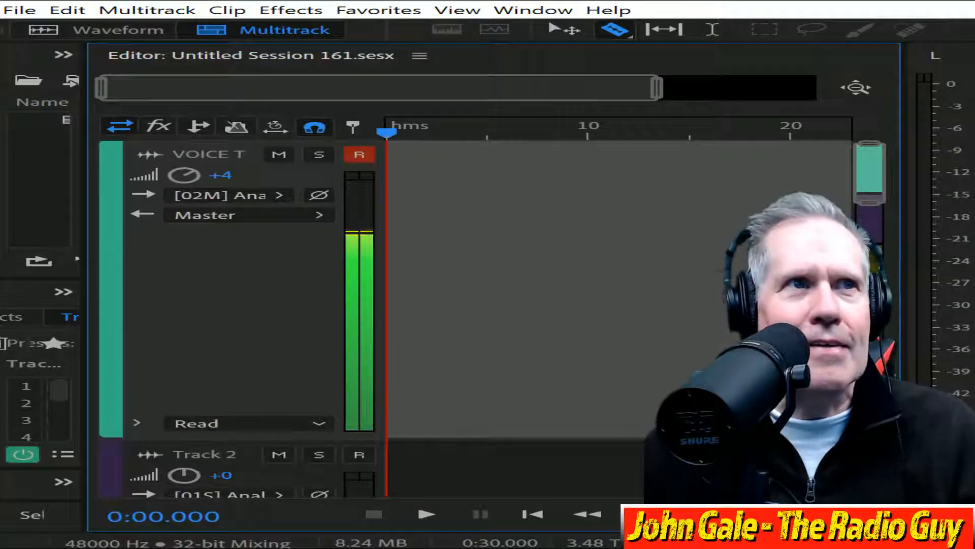
Record the KEYE afternoon forecast for Perryton, TX on the voice track, reading from the forecast page with its timer running
key("shift+space")
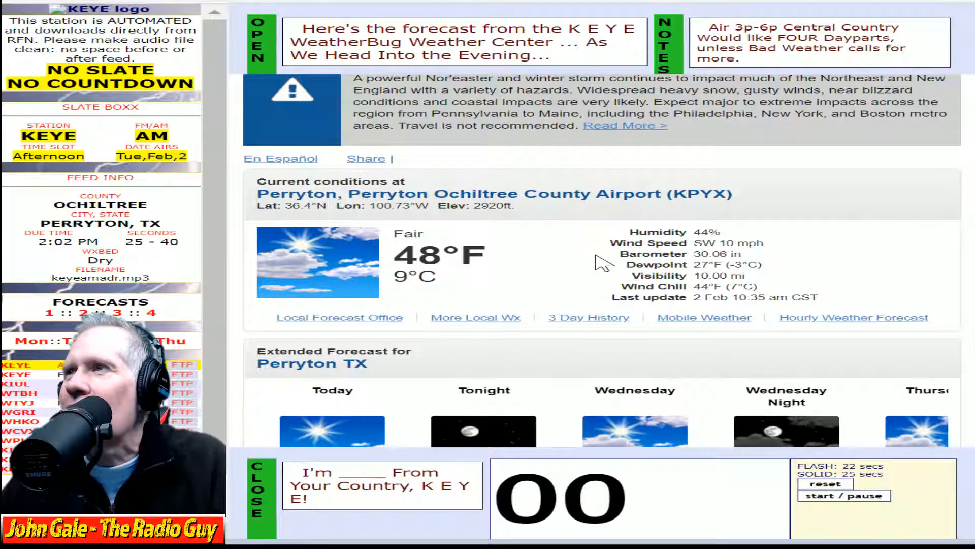
scroll(630, 376, "down", 5)
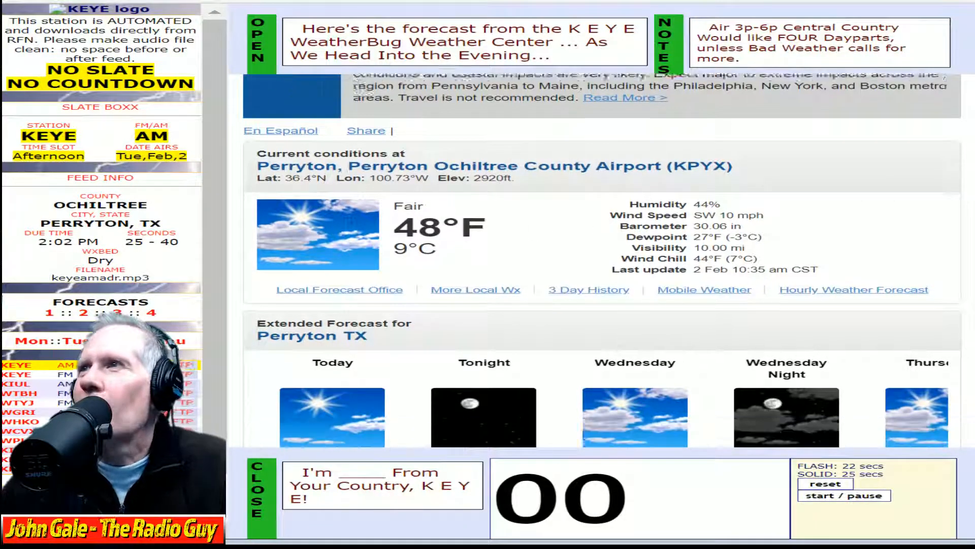
scroll(632, 377, "up", 3)
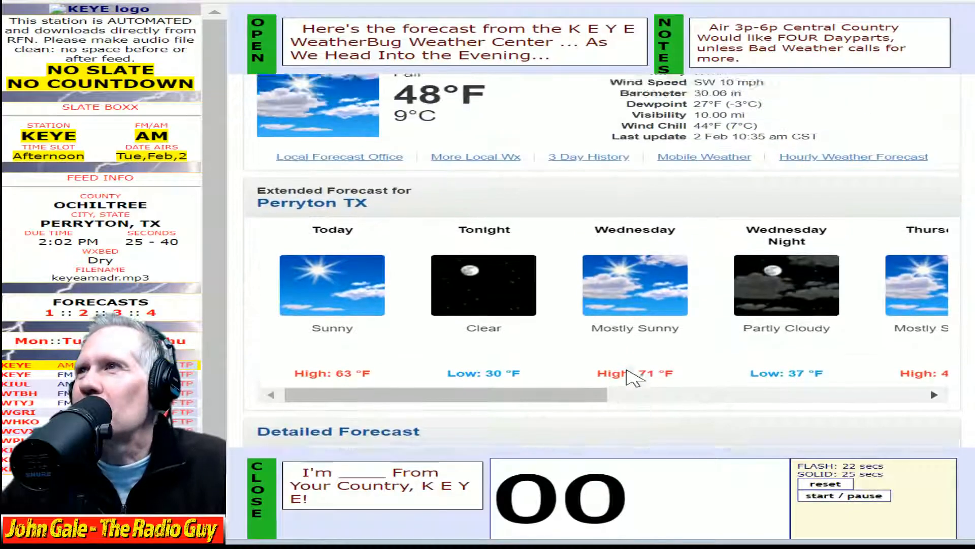
scroll(632, 381, "down", 5)
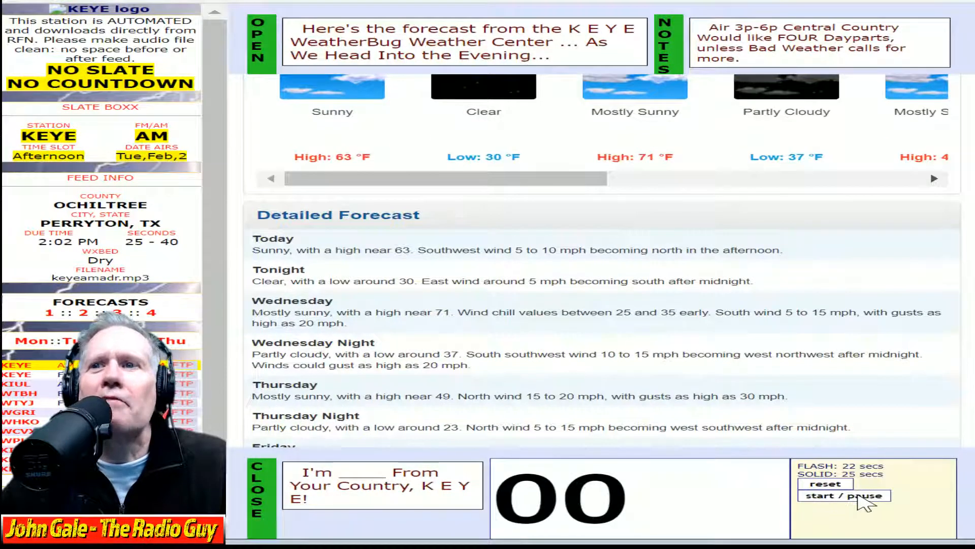
left_click(864, 497)
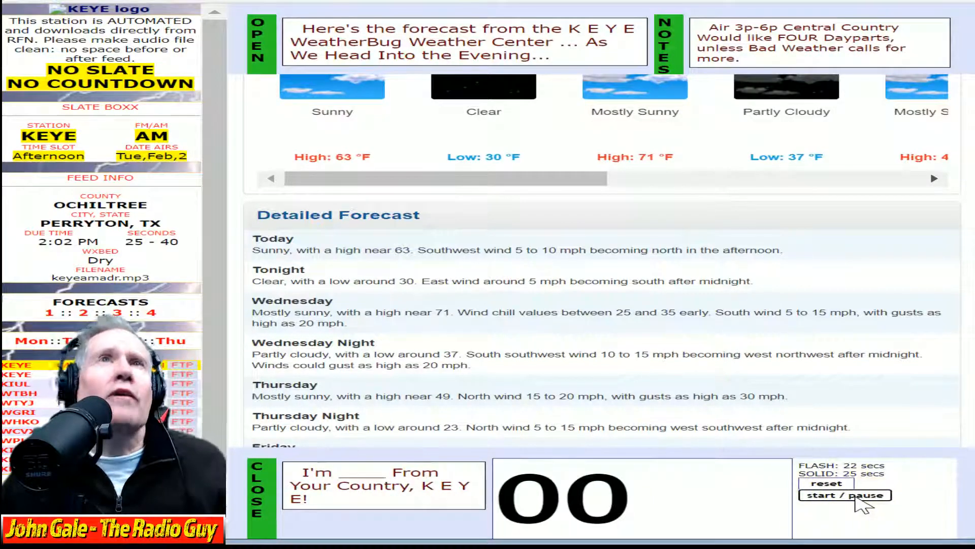
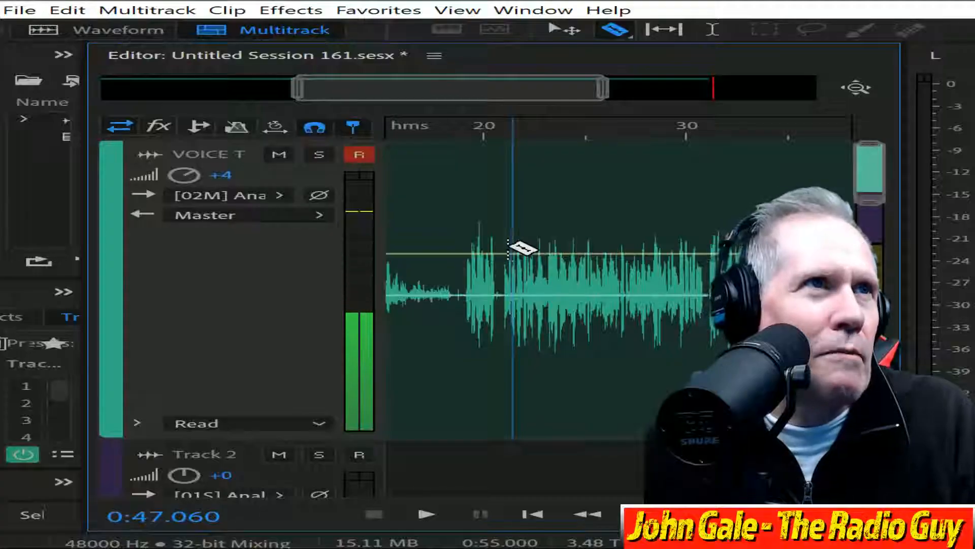
Split the voice clip at about 0:21, delete the part before it, and move the remaining take to the session's start
left_click(504, 246)
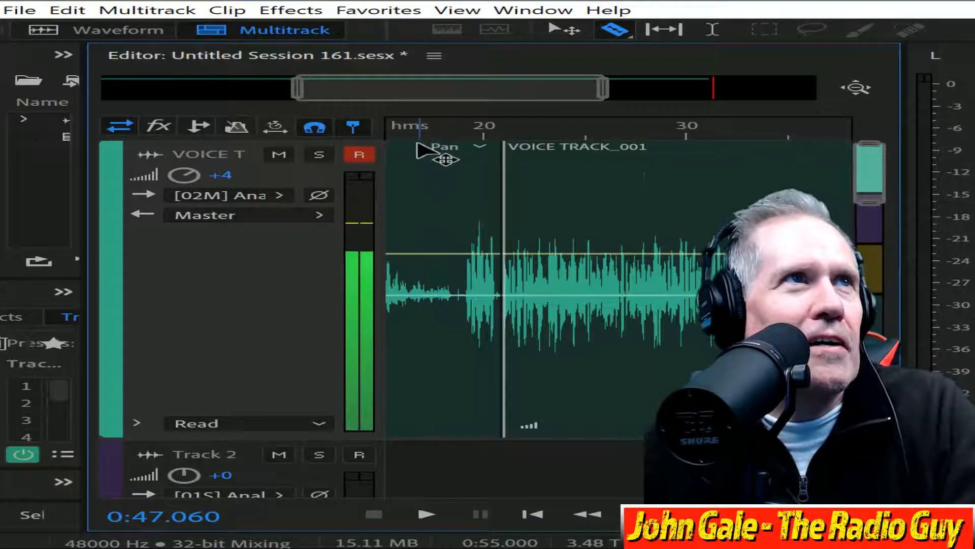
left_click(436, 147)
key("Delete")
left_click_drag(573, 148, 2, 224)
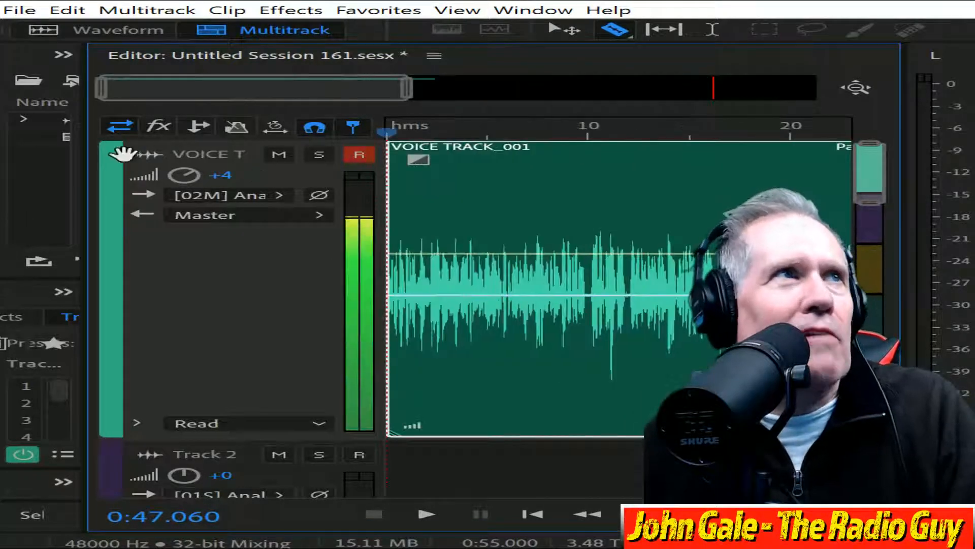
Mix the session down to a new file and lower the peak around 0:11.1 by about 1.2 dB
left_click_drag(226, 88, 257, 95)
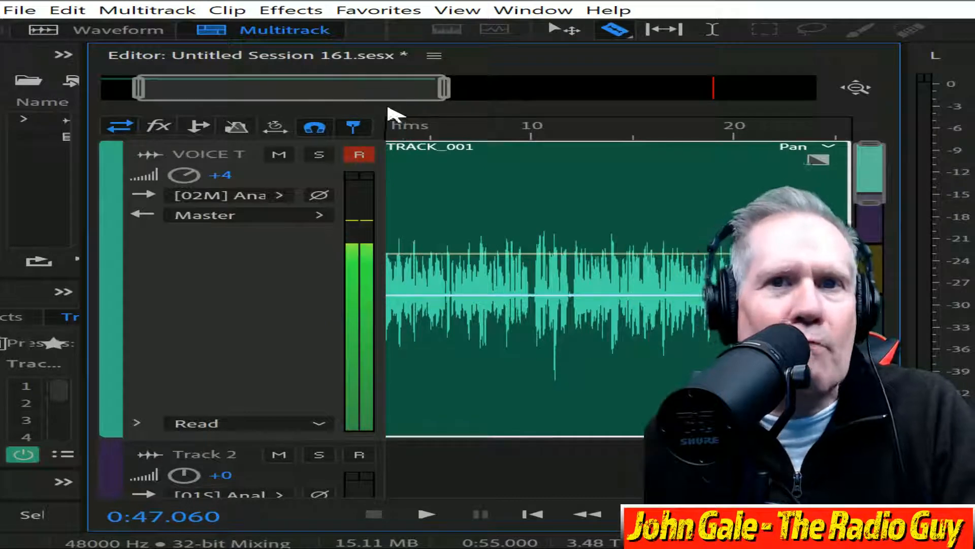
key("ctrl+alt+shift+m")
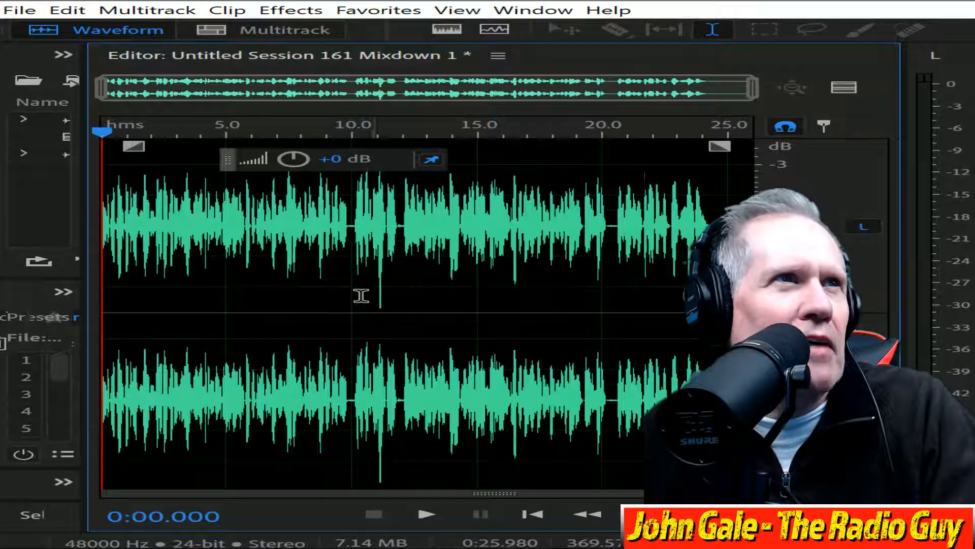
scroll(376, 294, "up", 5)
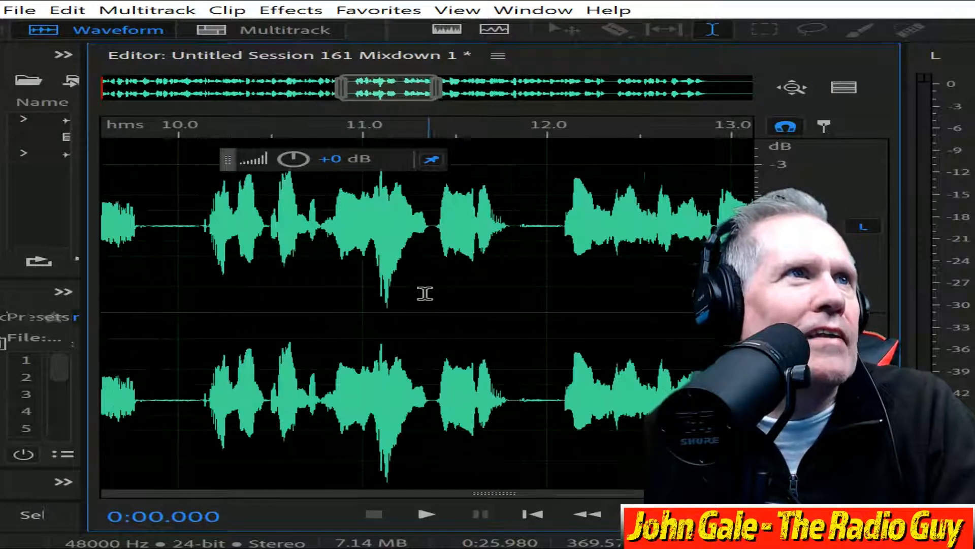
scroll(425, 294, "up", 4)
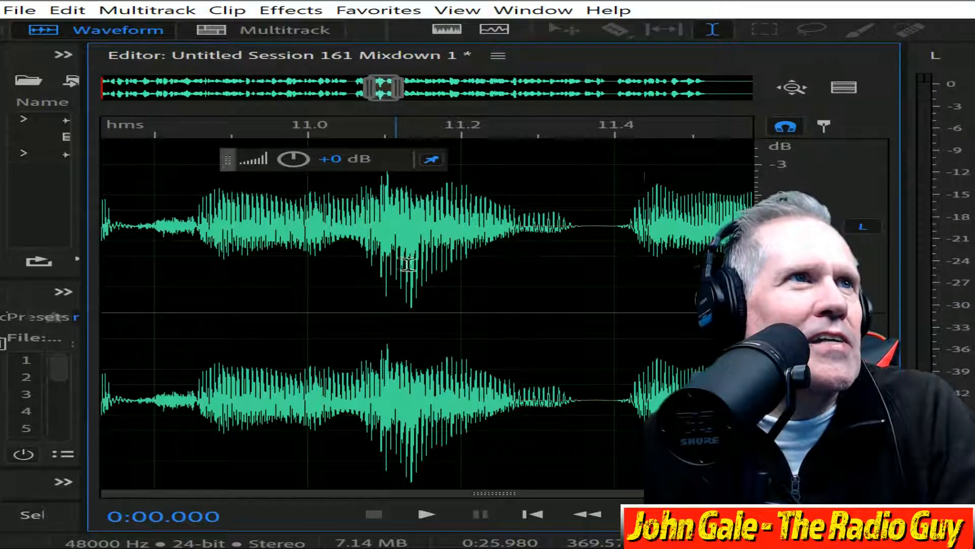
left_click_drag(404, 263, 418, 265)
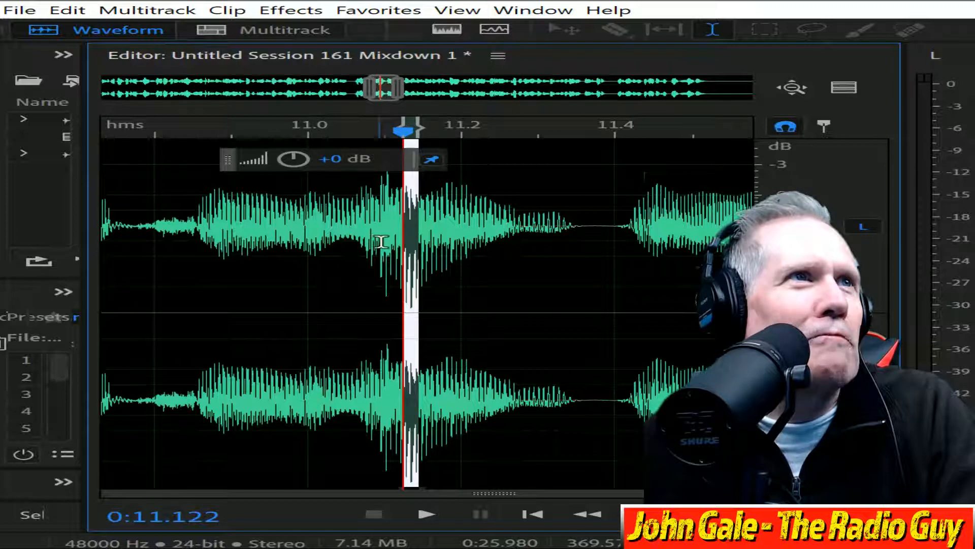
left_click_drag(380, 242, 416, 198)
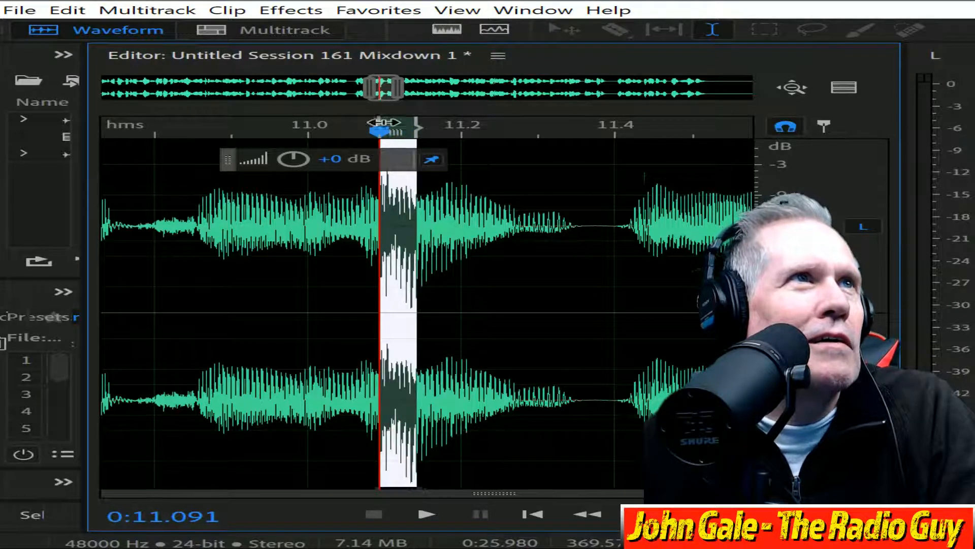
left_click_drag(378, 123, 386, 135)
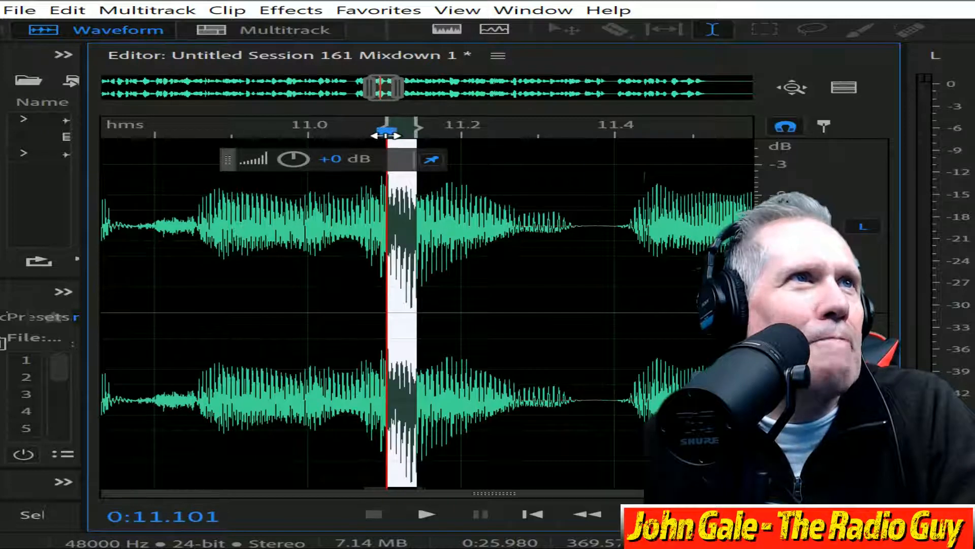
left_click_drag(294, 155, 276, 155)
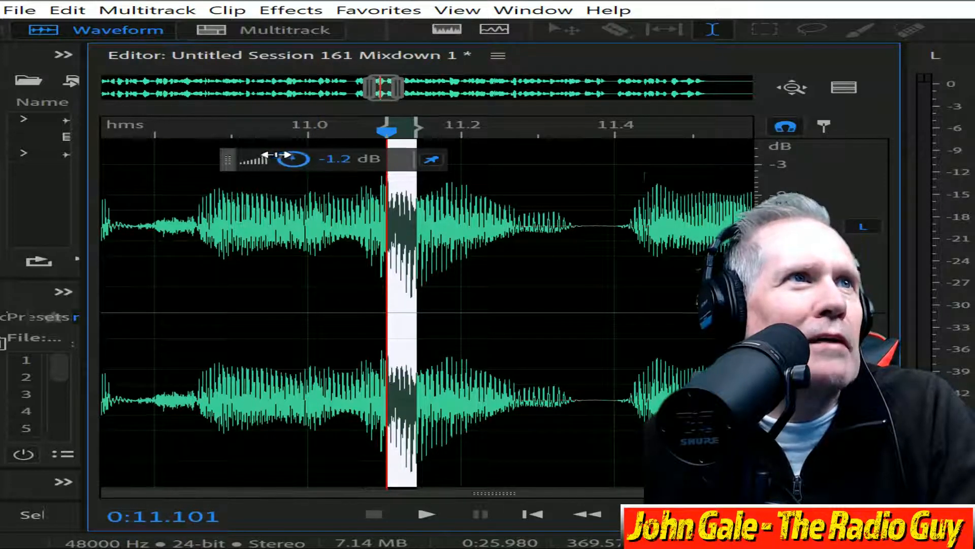
left_click(341, 275)
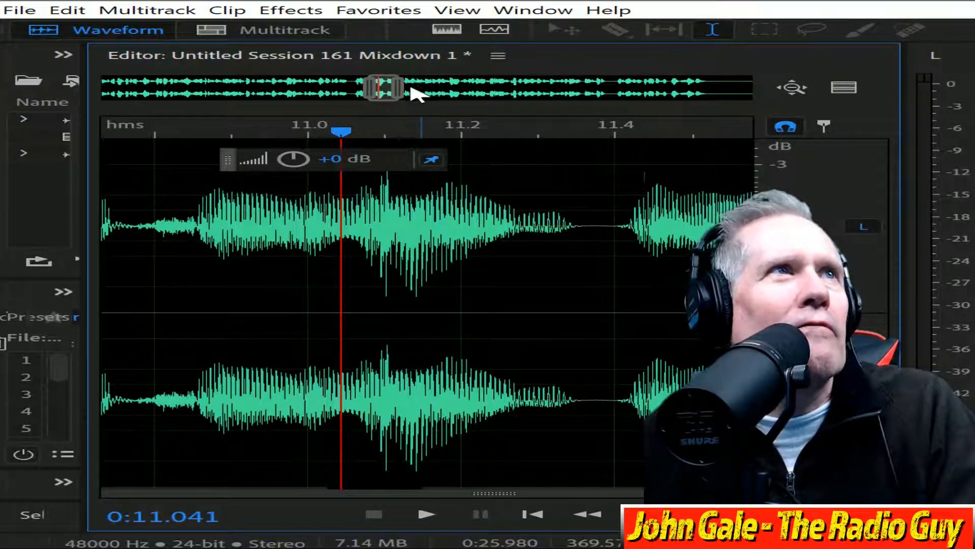
Repeat the last-used level processing on the whole mixdown to make the voice louder
left_click_drag(399, 88, 817, 122)
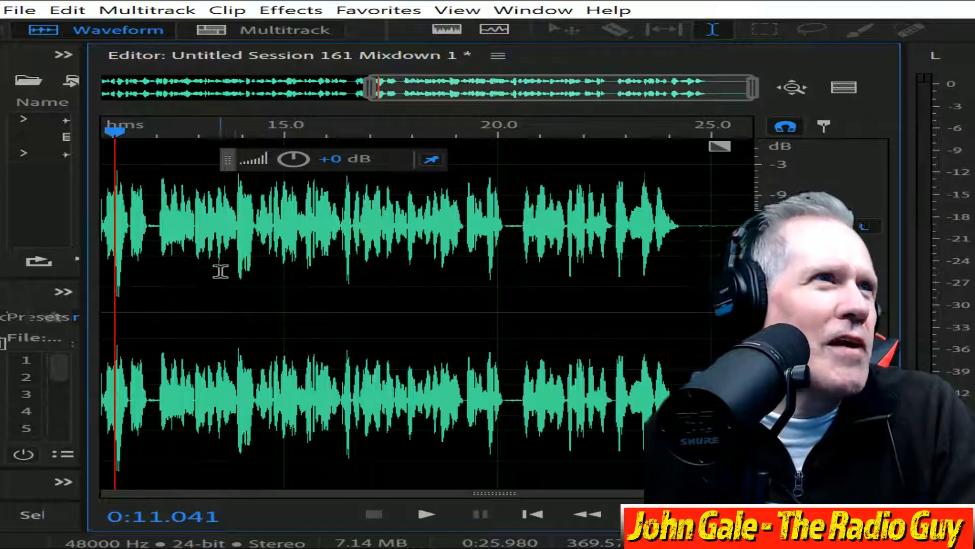
scroll(220, 271, "up", 5)
left_click_drag(477, 93, 0, 104)
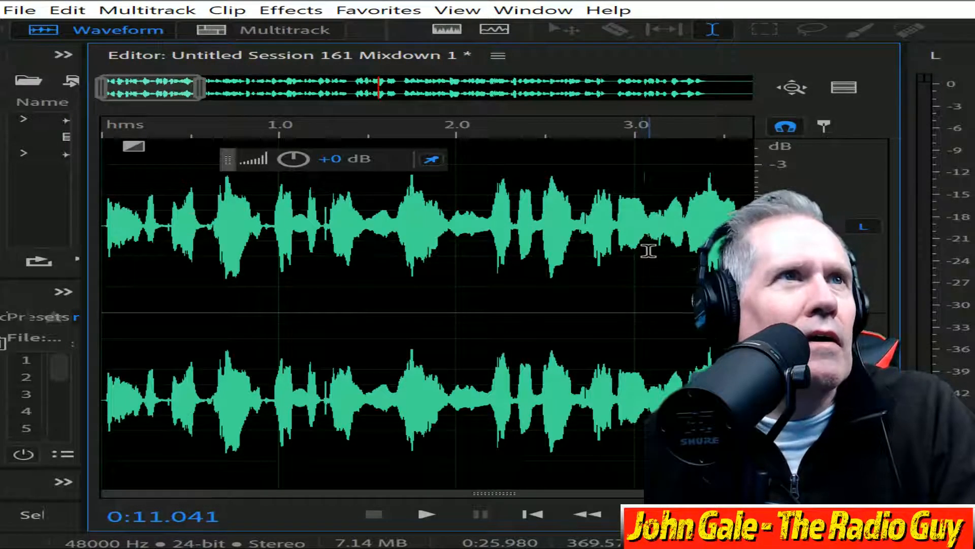
key("ctrl+r")
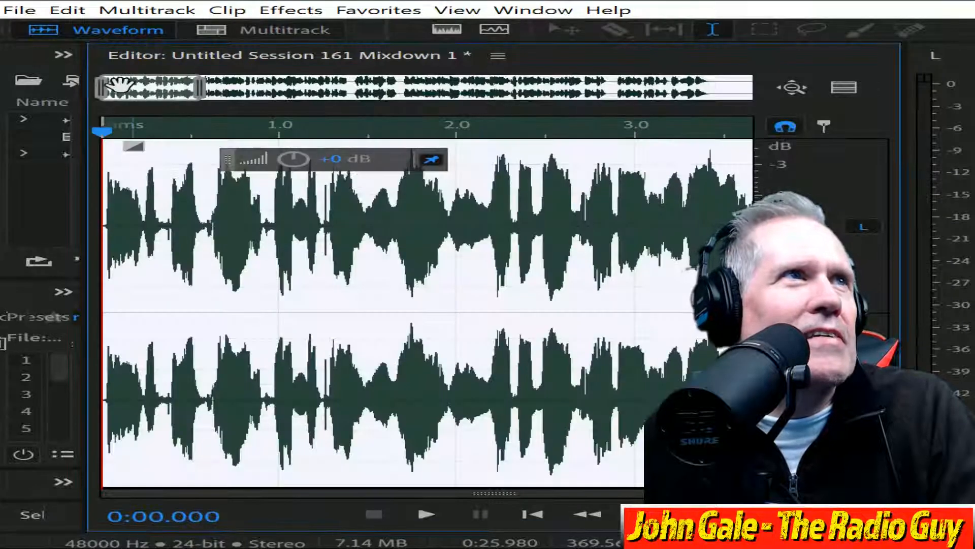
Delete the silent tail of the mixdown from about 0:24.317 to the end
left_click_drag(426, 114, 812, 126)
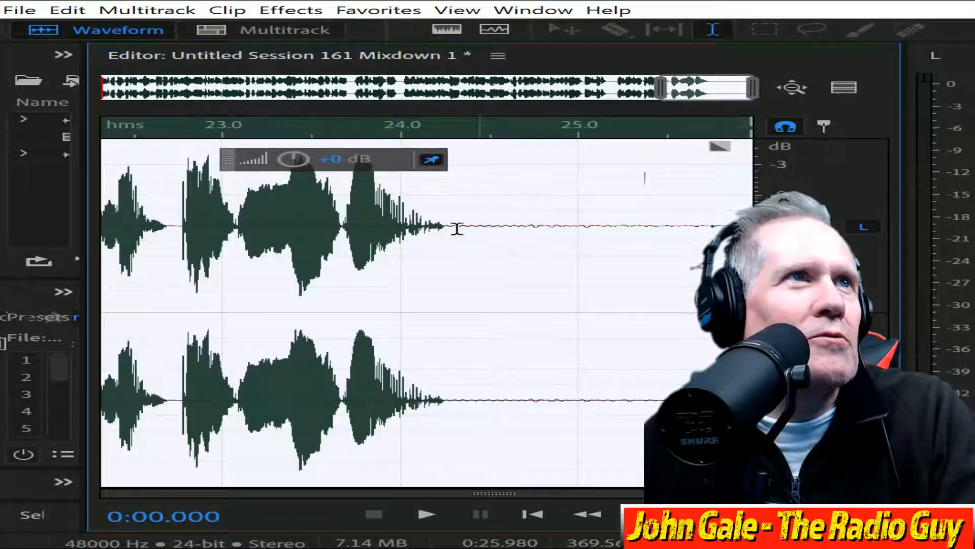
left_click_drag(458, 229, 755, 231)
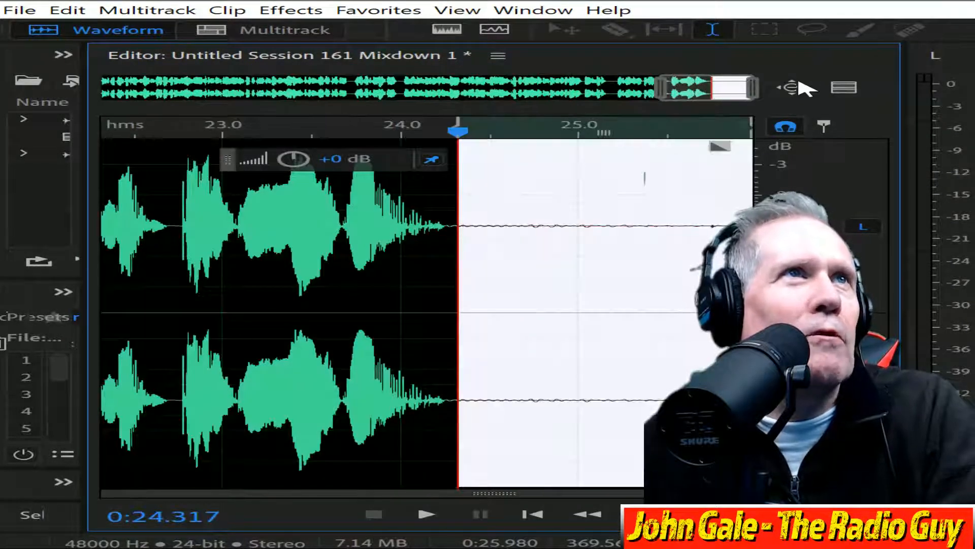
key("Delete")
Stretch the forecast to a new duration of 0:25.000 with the Stretch and Pitch effect
left_click_drag(707, 87, 121, 97)
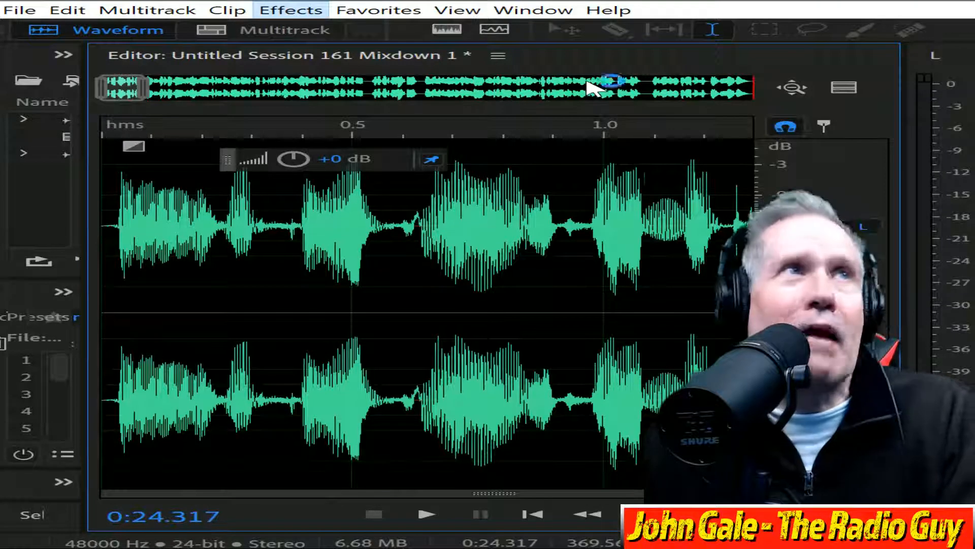
left_click(291, 10)
mouse_move(307, 348)
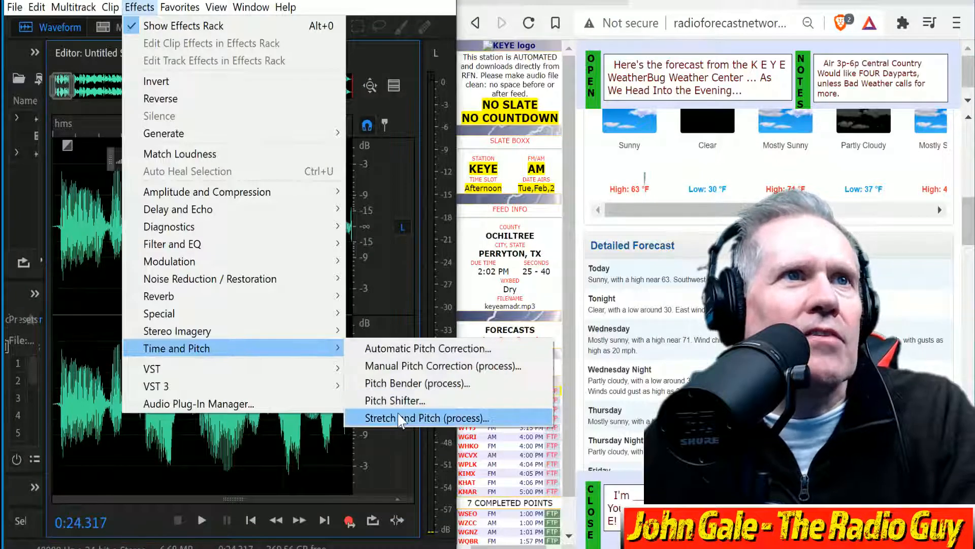
left_click(401, 419)
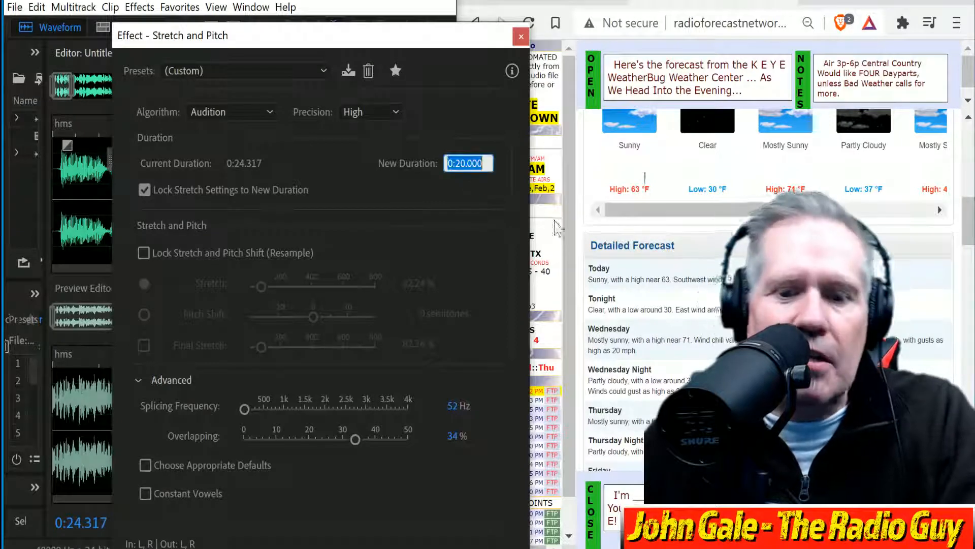
key("Left")
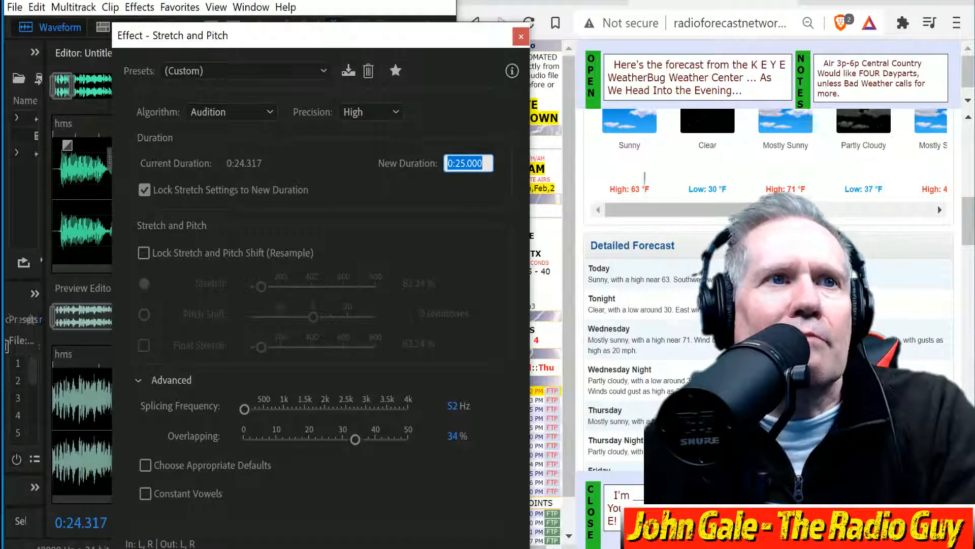
key("Return")
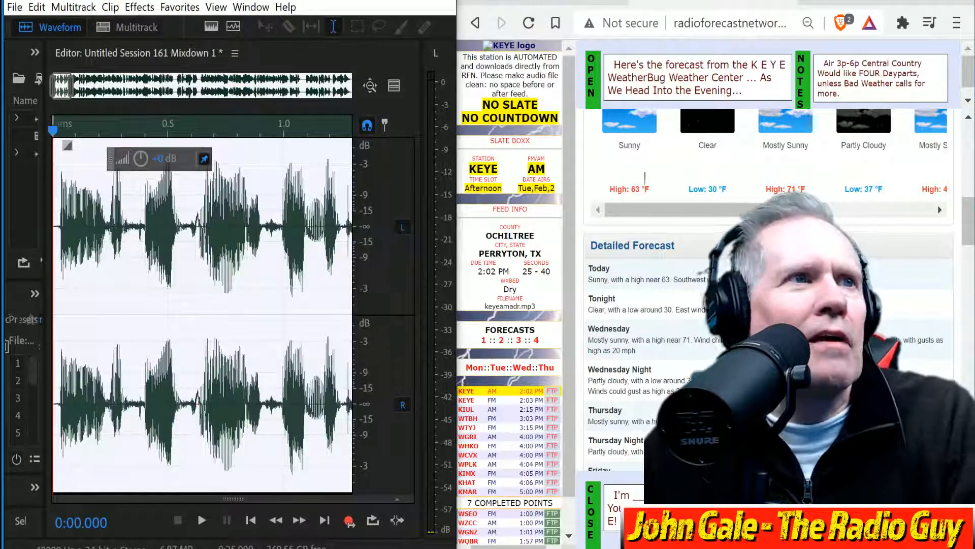
Play back the stretched forecast and open the FTP page for the KEYE AM feed
left_click(205, 523)
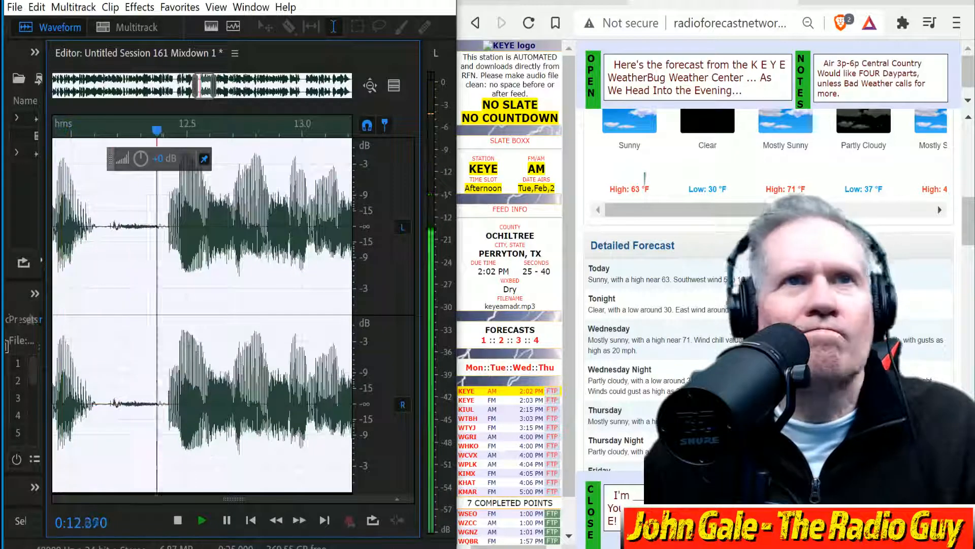
left_click(549, 392)
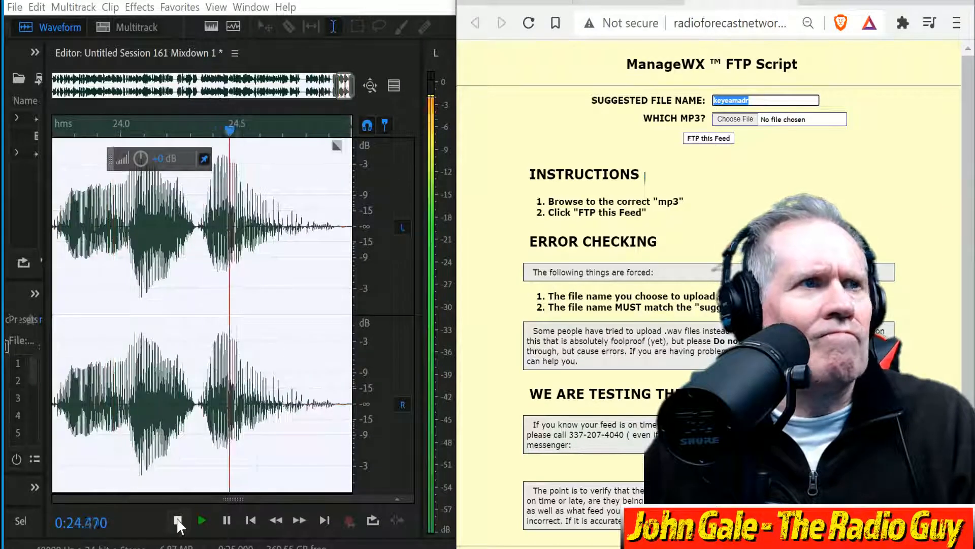
left_click(178, 519)
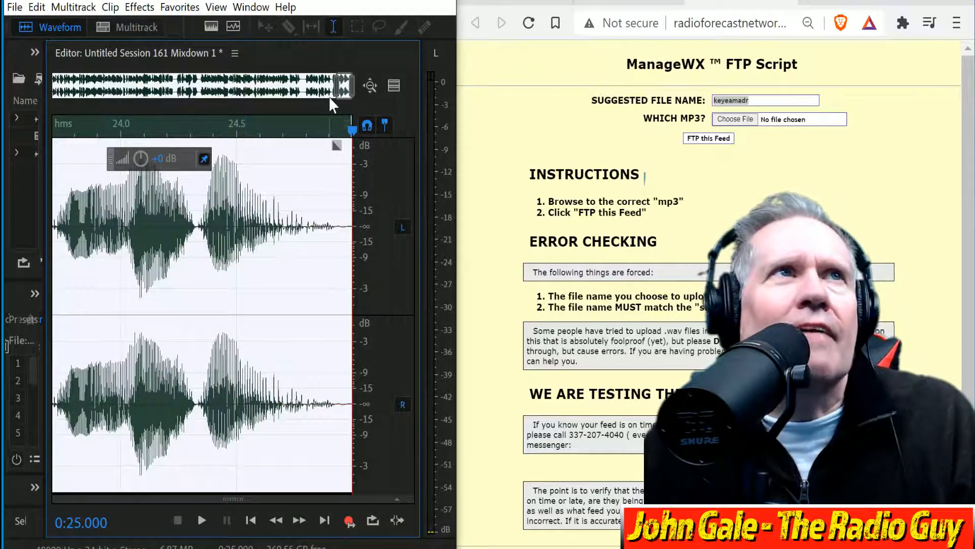
Export the forecast to E: as the MP3 file keyeamadr.mp3, overwriting the existing file
left_click_drag(336, 91, 4, 136)
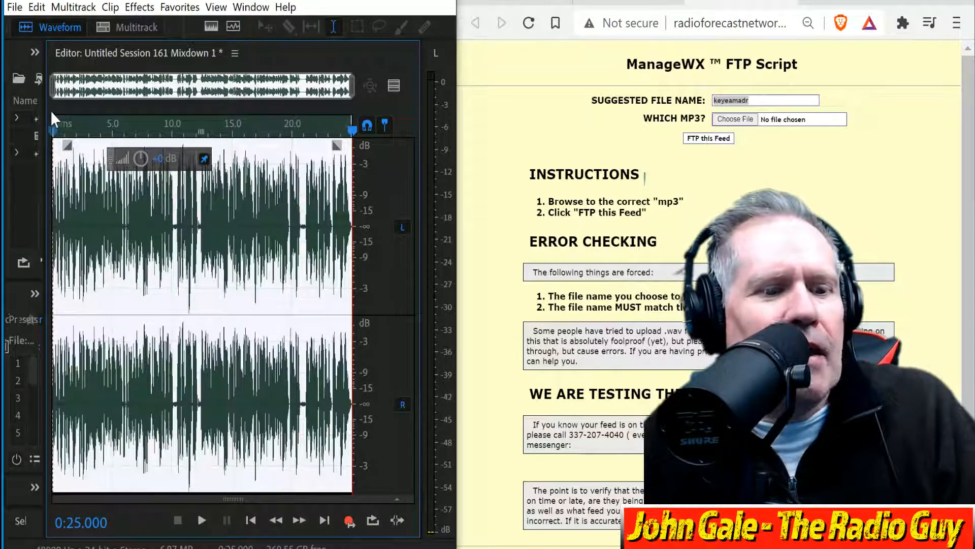
key("ctrl+shift+e")
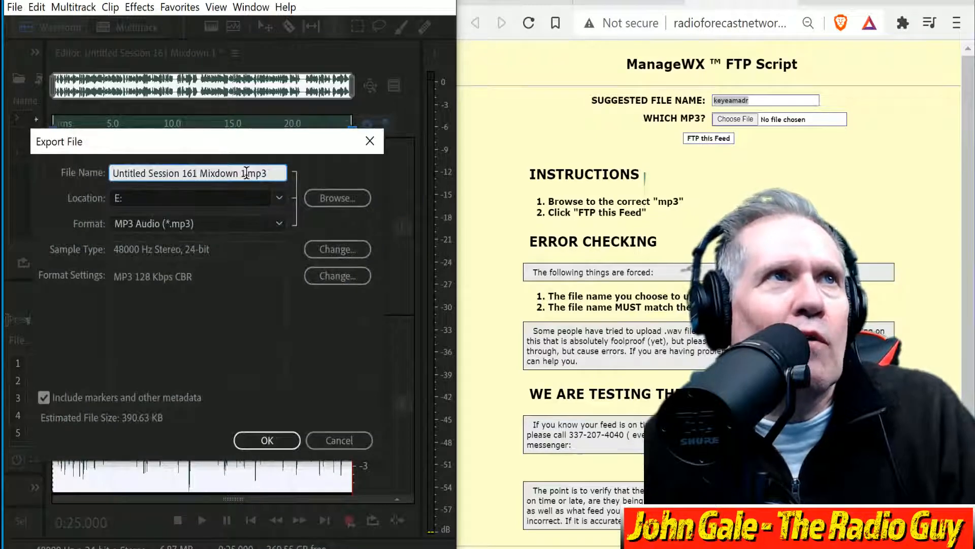
left_click_drag(244, 173, 15, 43)
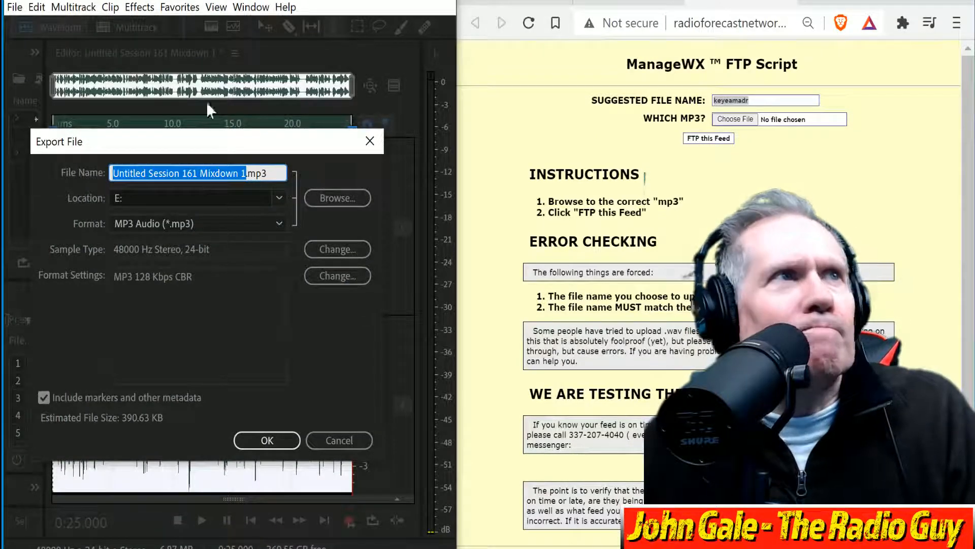
type("keyeamadr")
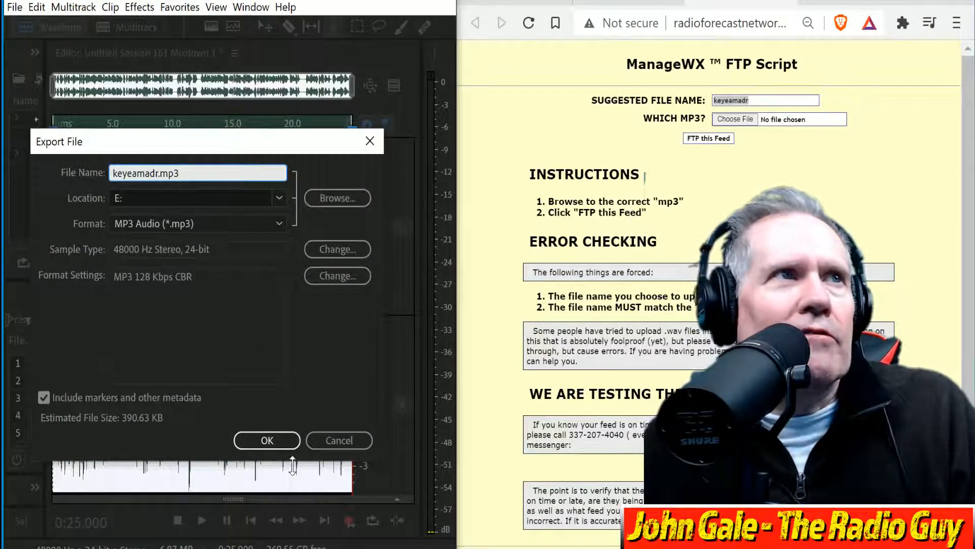
left_click(276, 442)
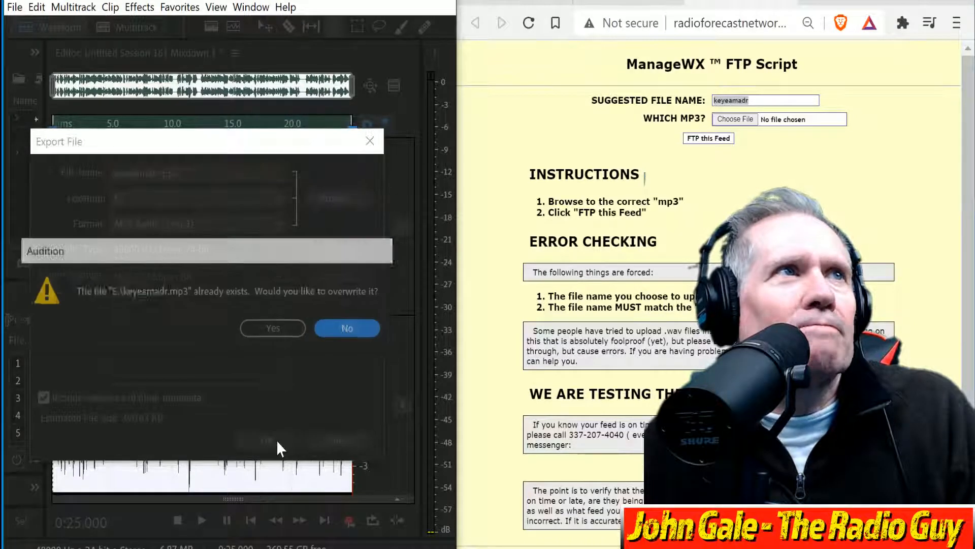
left_click(285, 327)
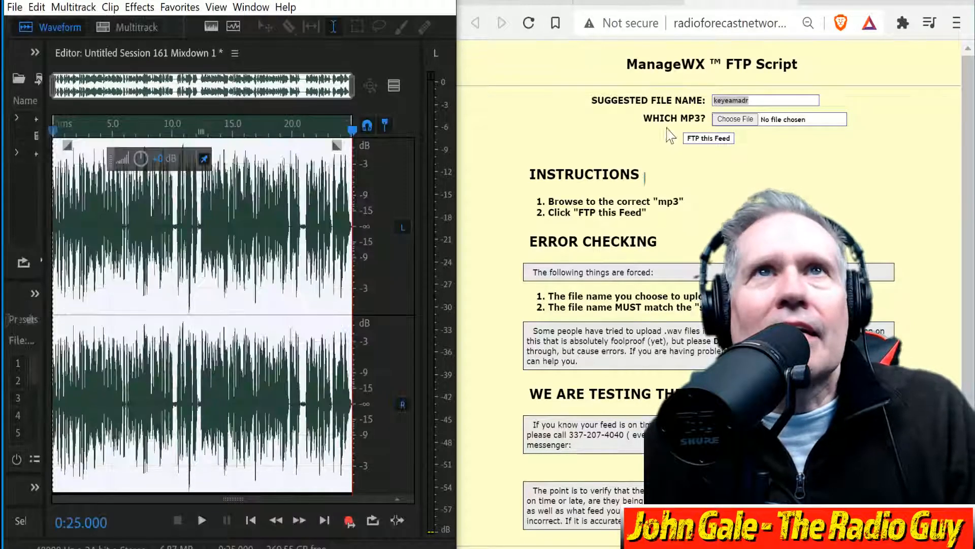
Upload keyeamadr.mp3 through the KEYE AM FTP page
left_click(735, 121)
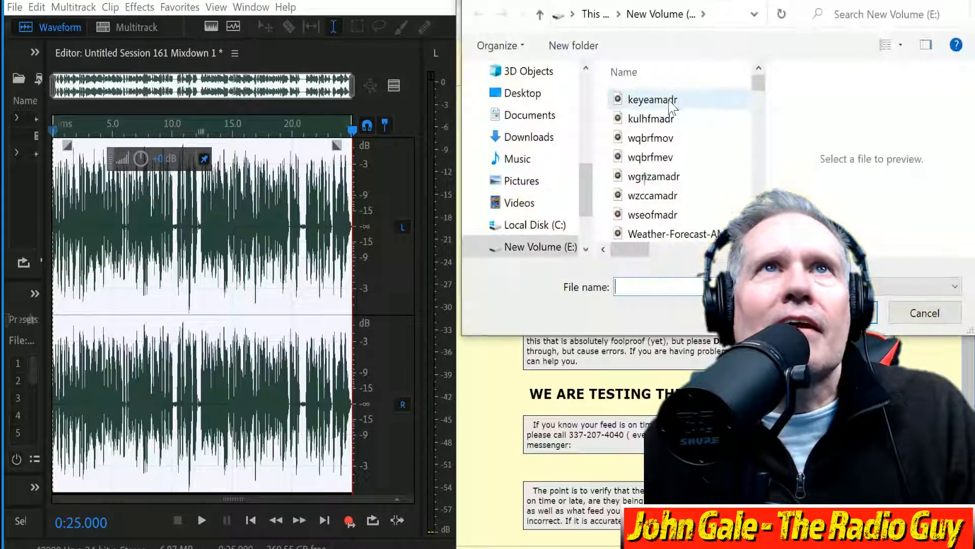
left_click(665, 102)
left_click(841, 313)
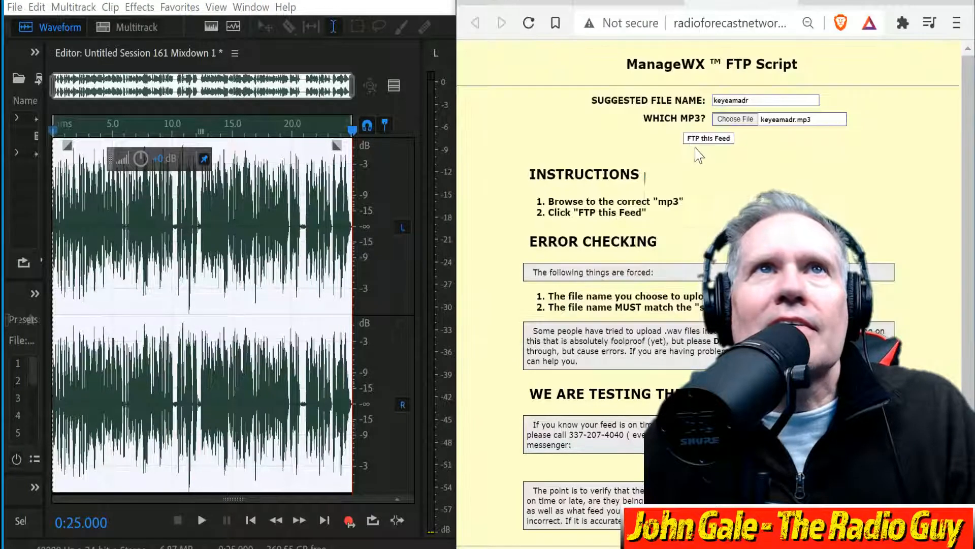
left_click(721, 140)
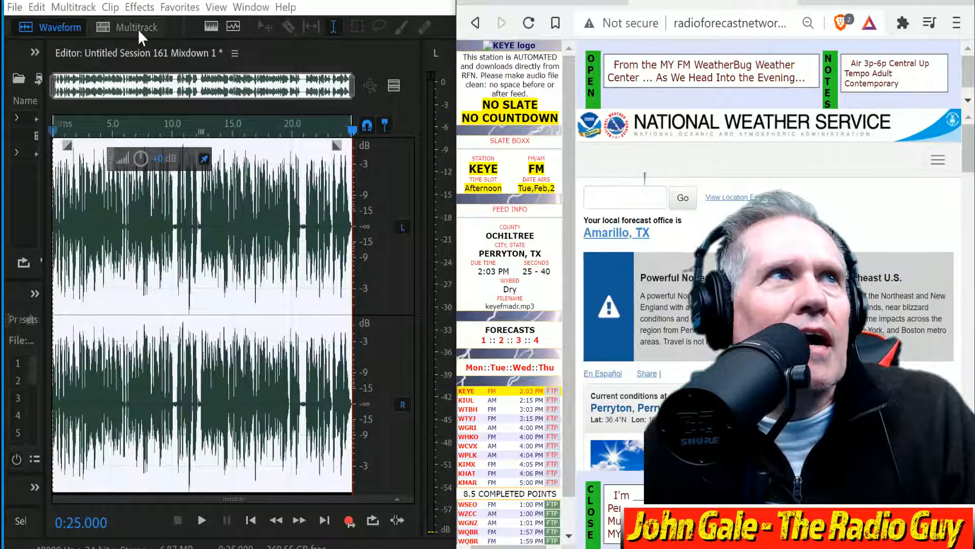
Return to the multitrack session and delete the previous voice clip from the voice track
left_click(16, 8)
left_click(147, 8)
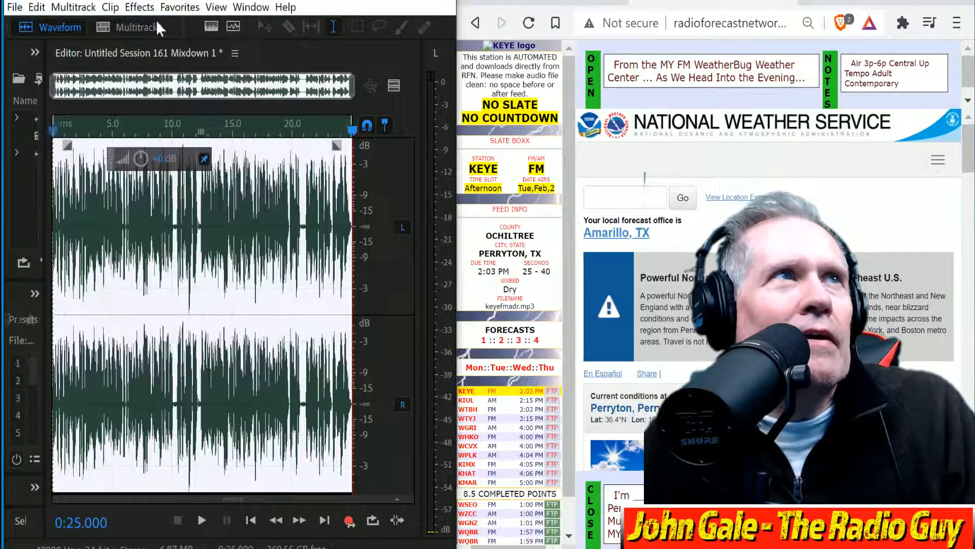
left_click(130, 26)
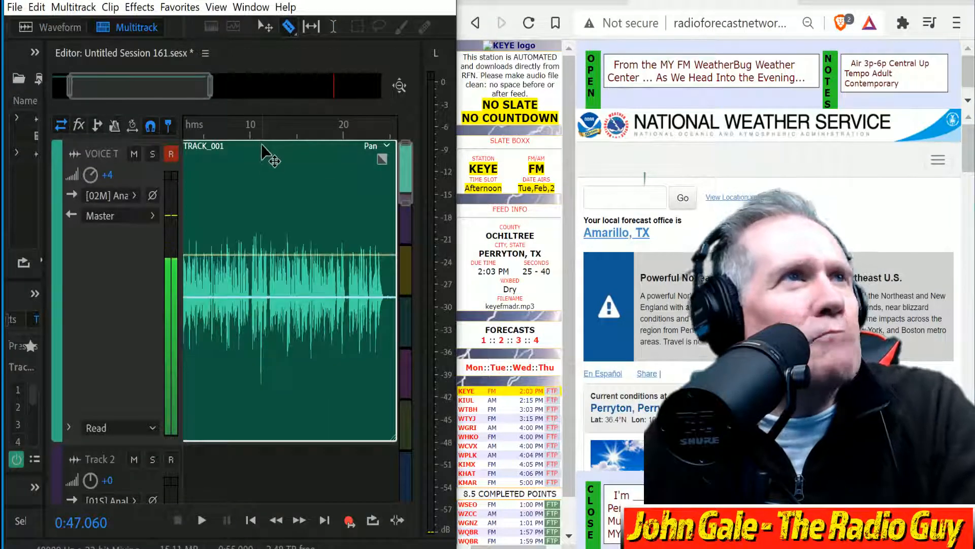
left_click(262, 147)
key("Delete")
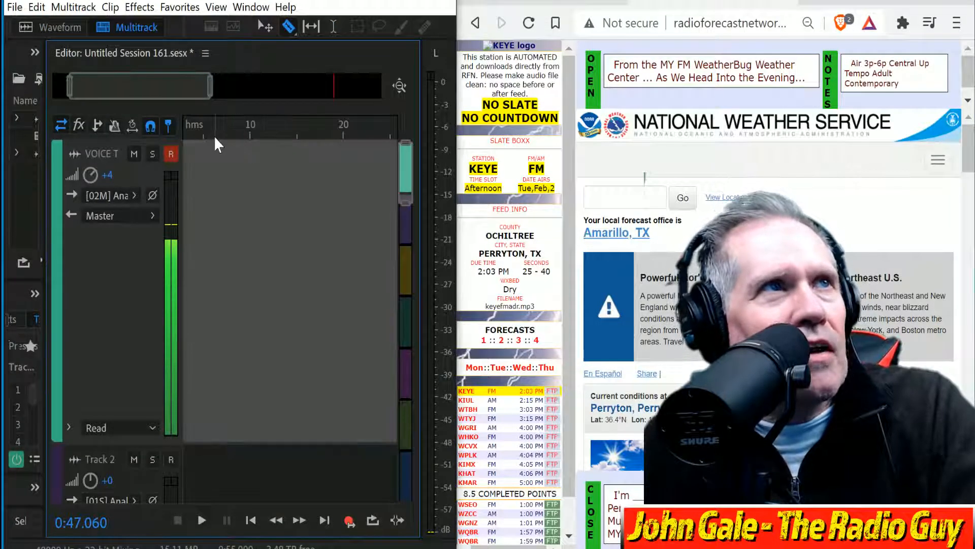
Record the KEYE FM afternoon forecast on the voice track from the session start, reading from the detailed Perryton forecast
key("Home")
left_click(349, 519)
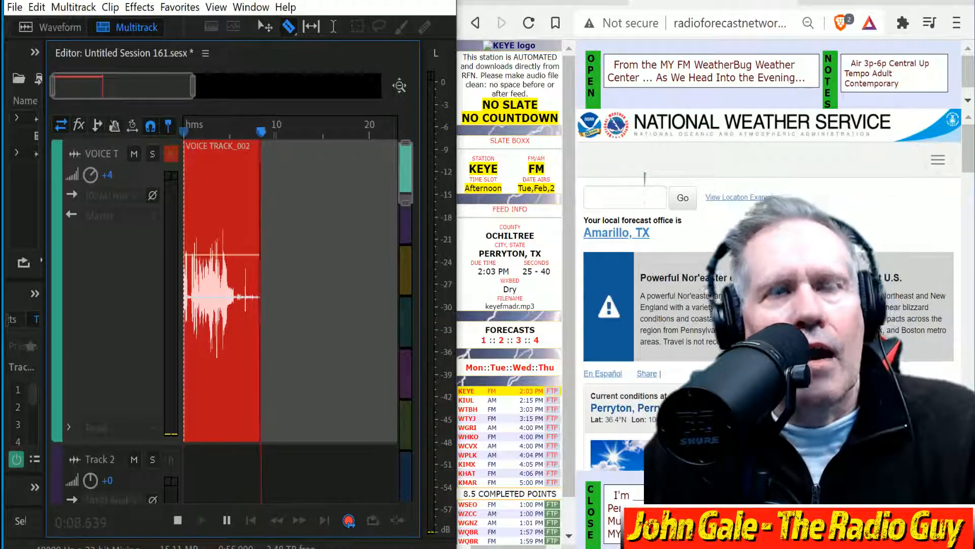
scroll(770, 285, "down", 3)
scroll(769, 284, "down", 6)
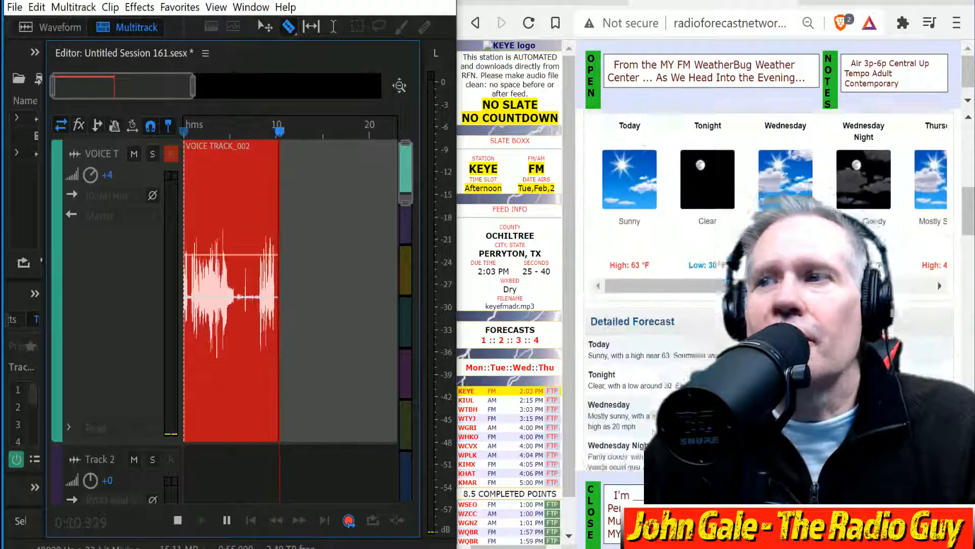
scroll(645, 177, "down", 2)
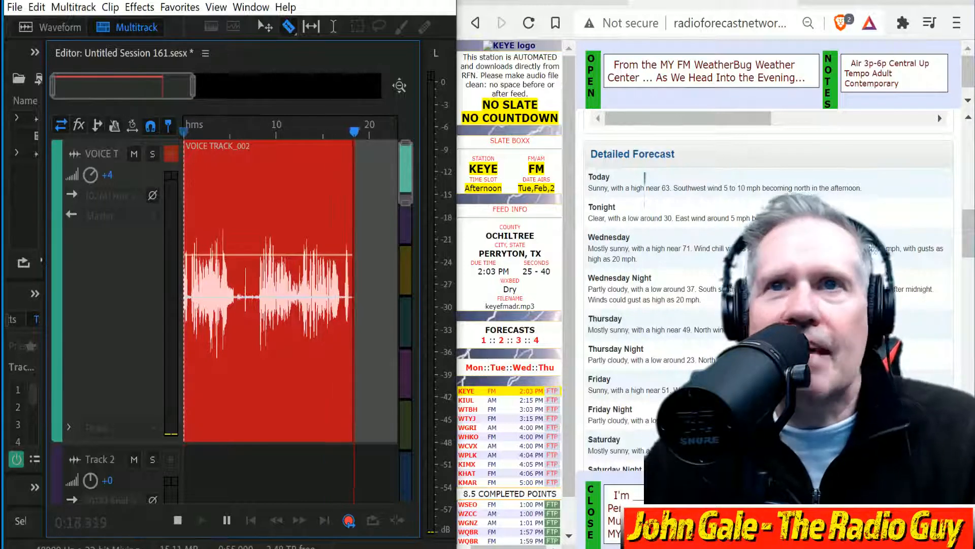
scroll(645, 178, "down", 1)
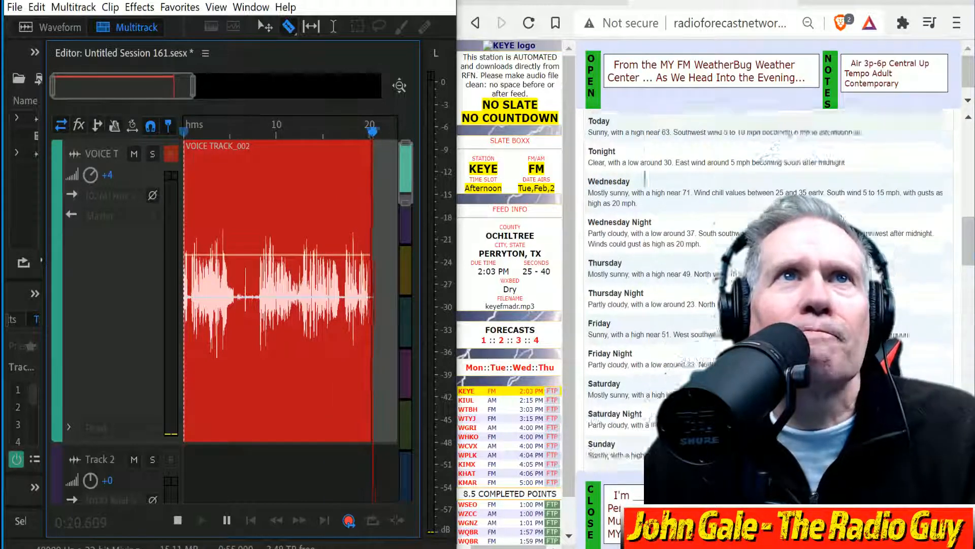
scroll(645, 177, "up", 1)
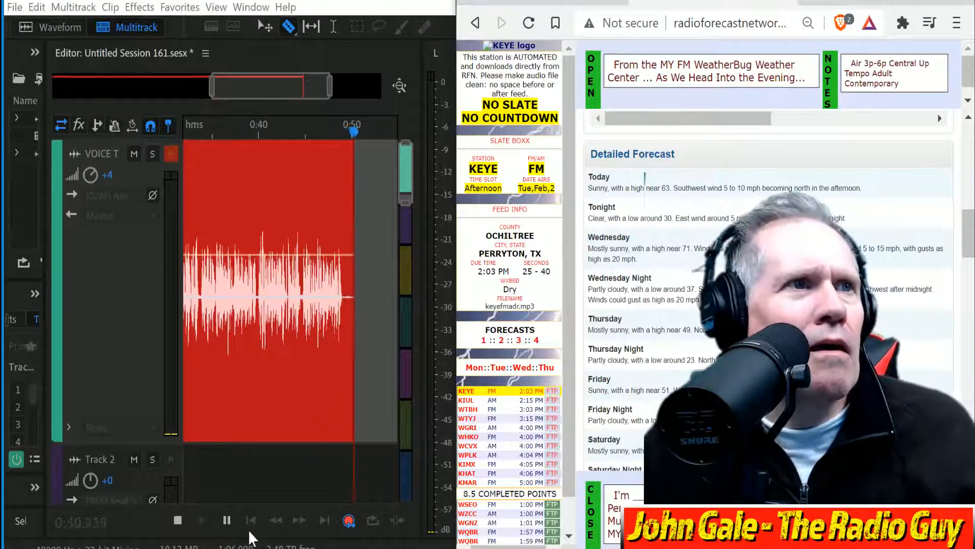
left_click(177, 520)
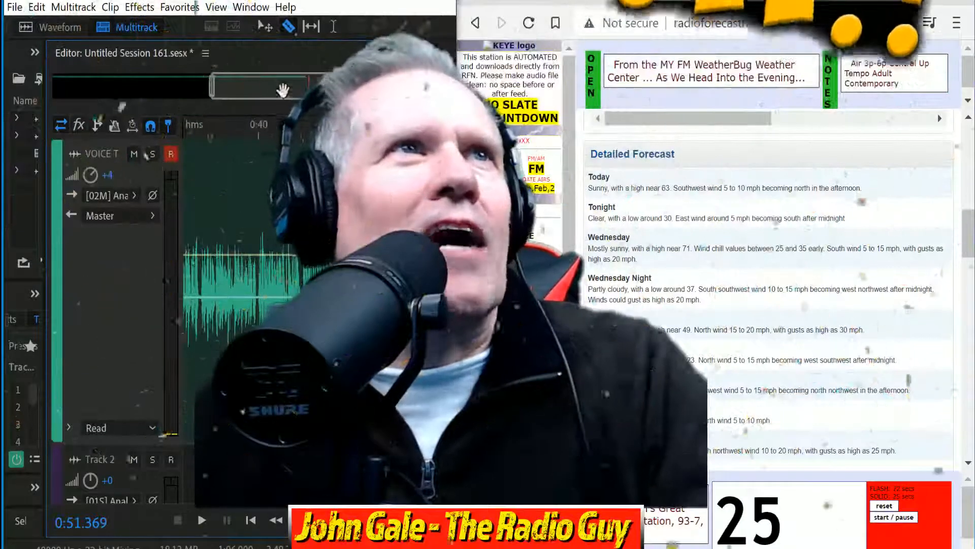
Delete the clip segment before the good take and move the remaining voice clip to the start of the track
left_click_drag(283, 91, 214, 102)
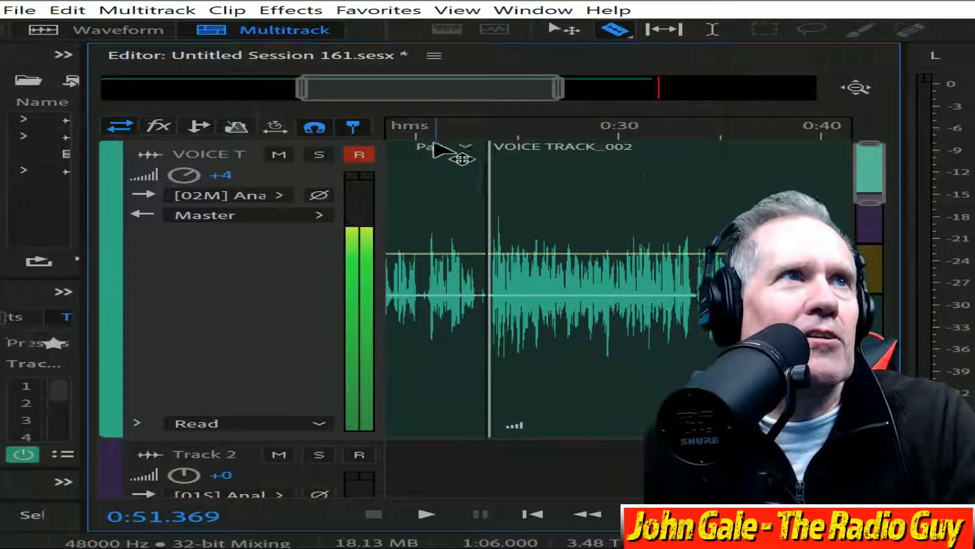
left_click(435, 146)
key("Delete")
left_click_drag(565, 149, 4, 198)
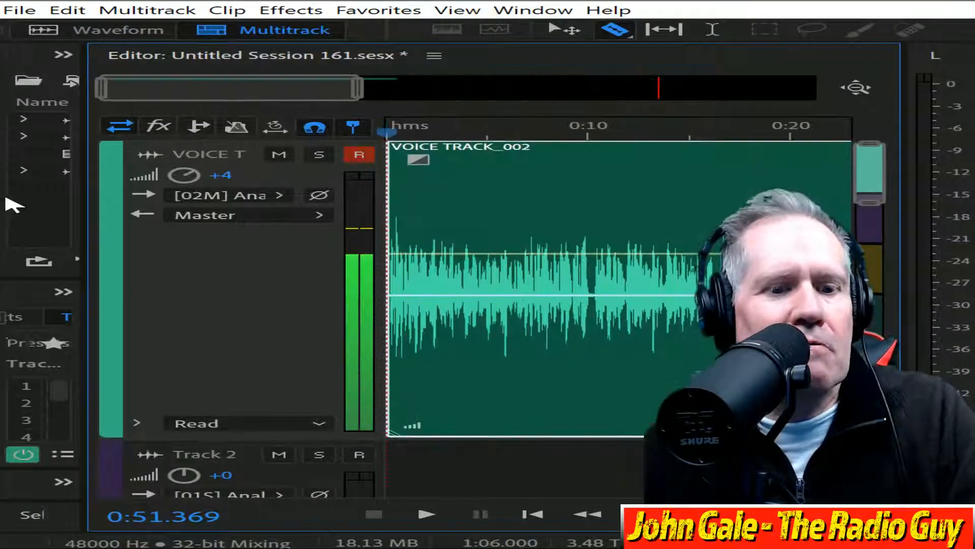
Mix the session down to a new file and apply the Multiband Compressor to it
key("ctrl+alt+shift+m")
key("shift+r")
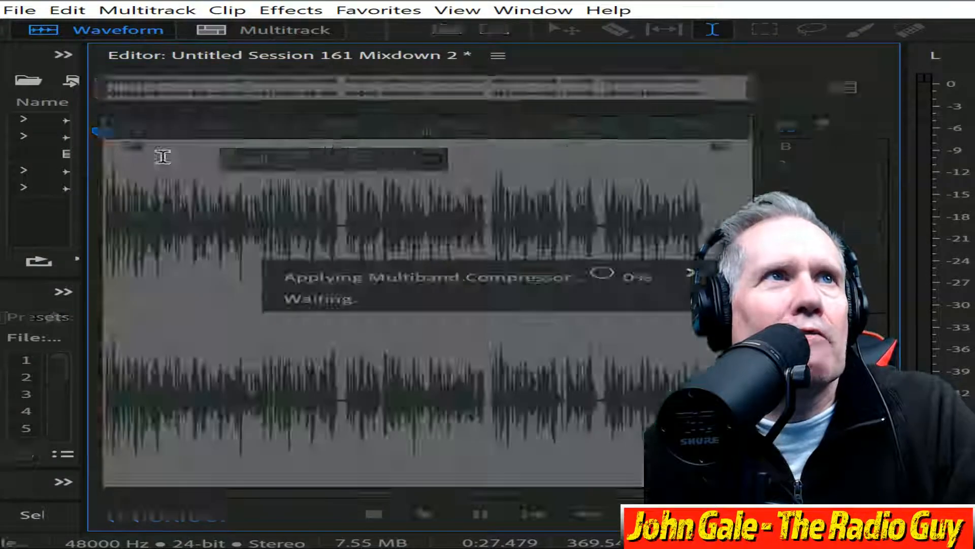
Trim the silence after the last word and before the first word of the mixdown
left_click_drag(216, 98, 502, 118)
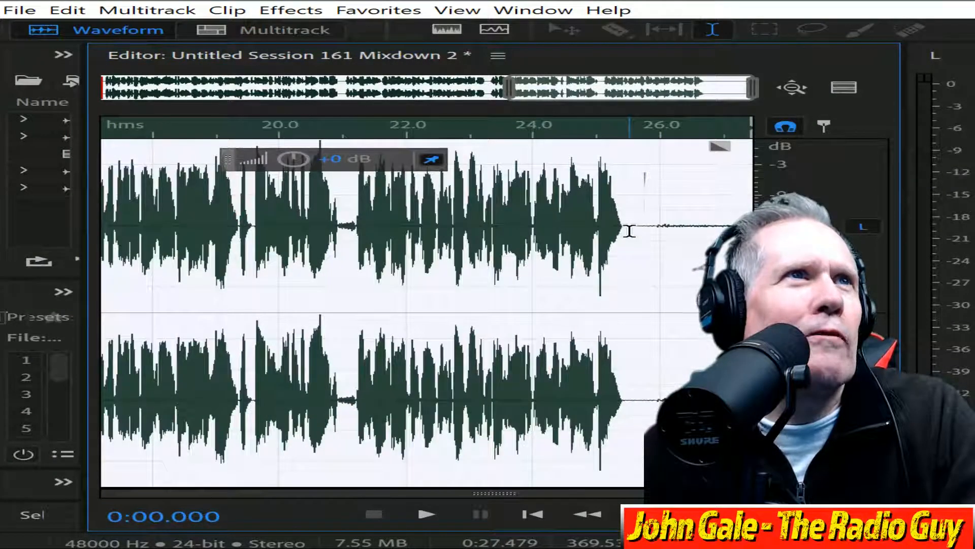
left_click_drag(627, 230, 746, 229)
key("Delete")
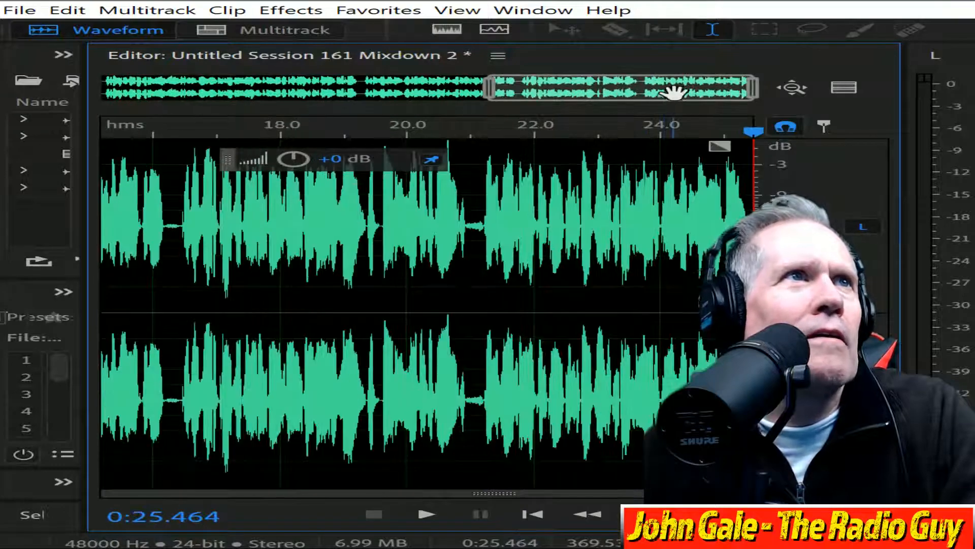
left_click_drag(674, 92, 1, 135)
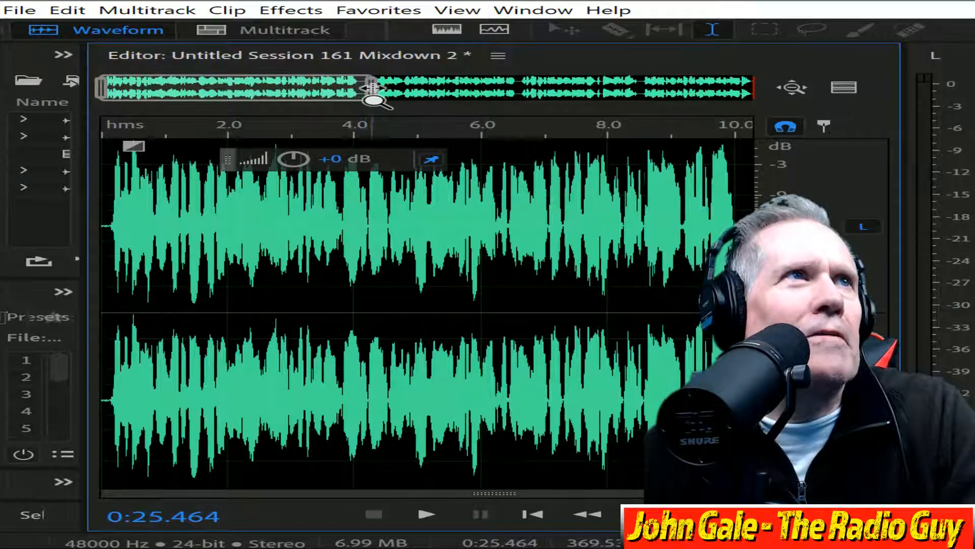
left_click_drag(370, 93, 76, 104)
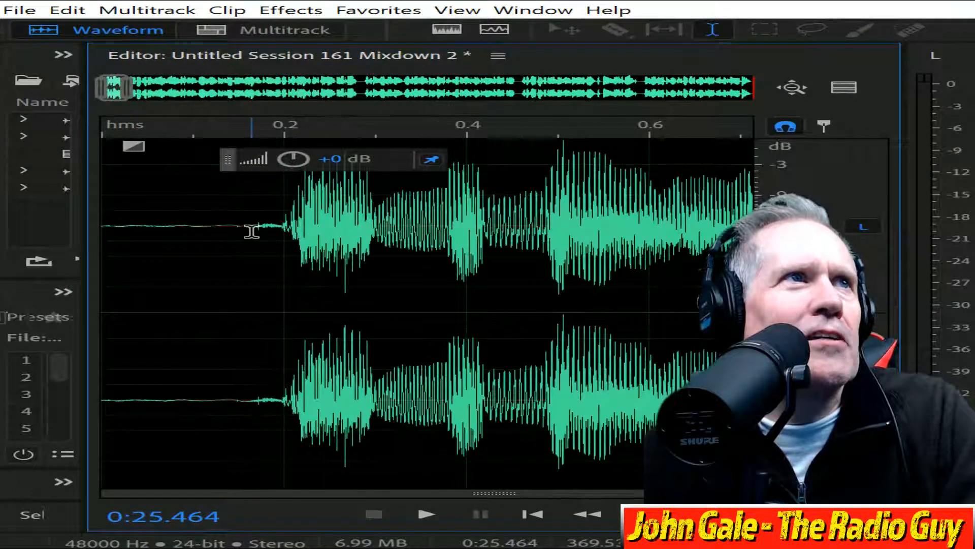
left_click_drag(252, 231, 10, 228)
key("Delete")
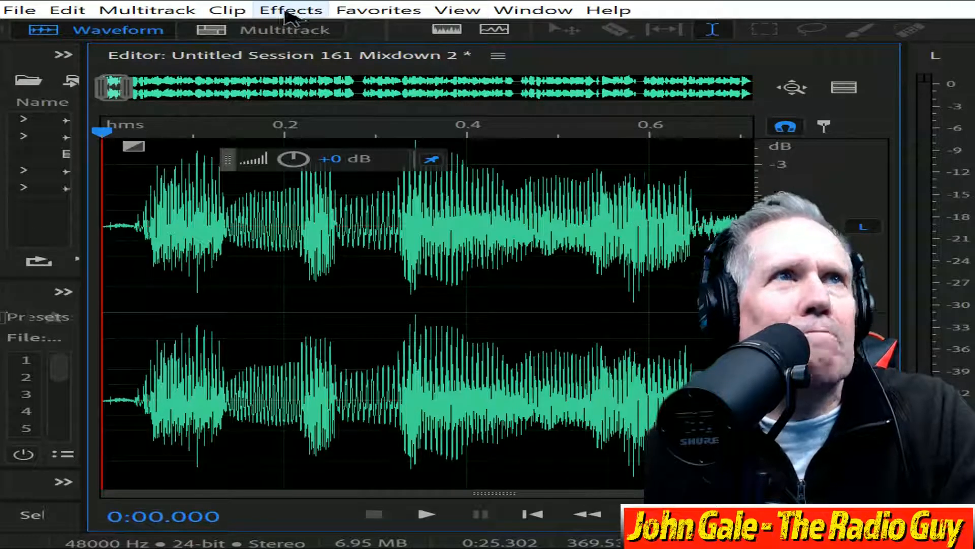
Stretch the forecast to a new duration of 0:25.000 with the Stretch and Pitch effect
left_click(452, 10)
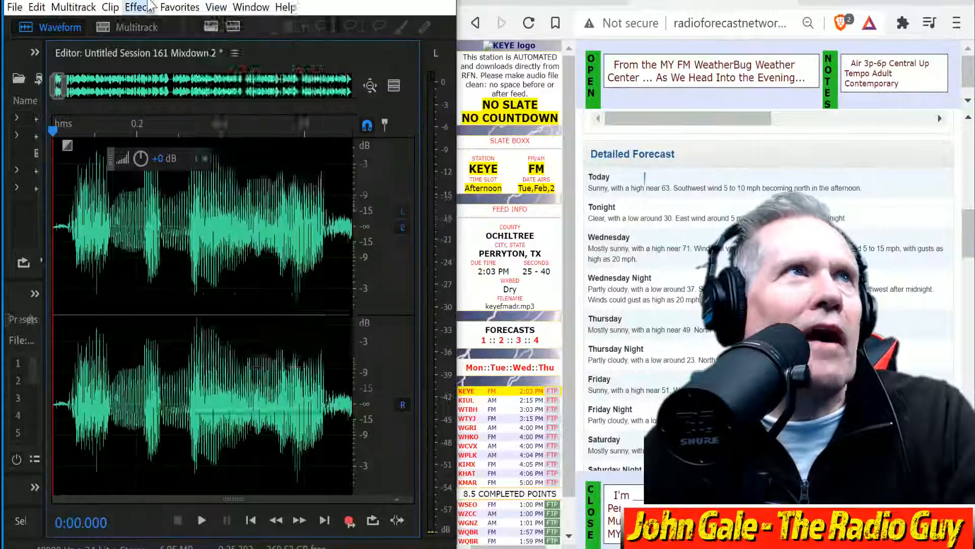
left_click(291, 10)
mouse_move(240, 351)
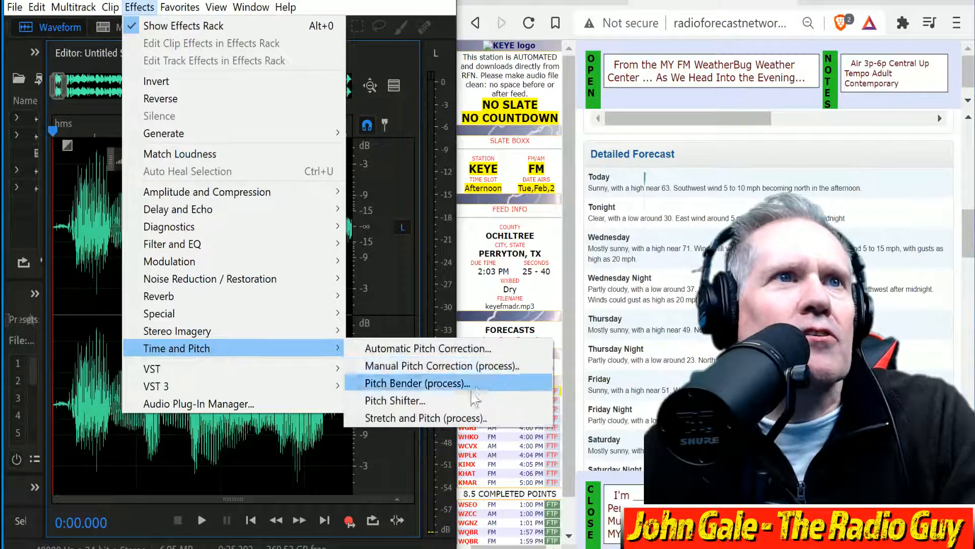
left_click(417, 418)
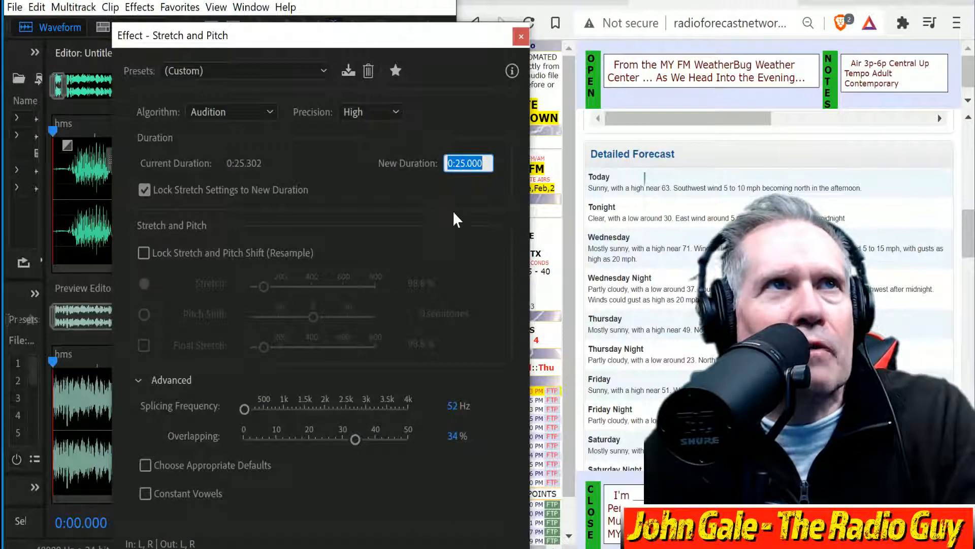
key("Return")
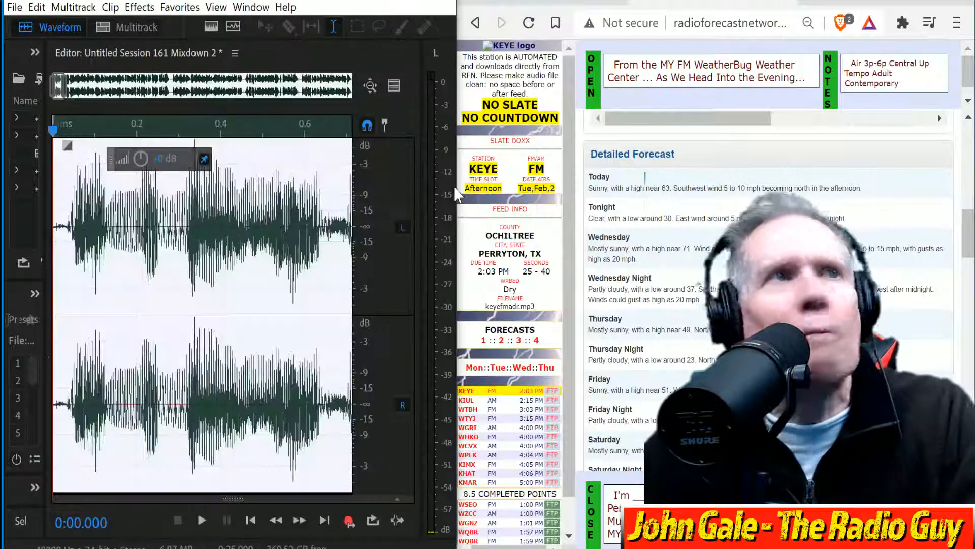
Play back the stretched forecast and copy the suggested file name from the KEYE FM feed's FTP page
left_click(203, 520)
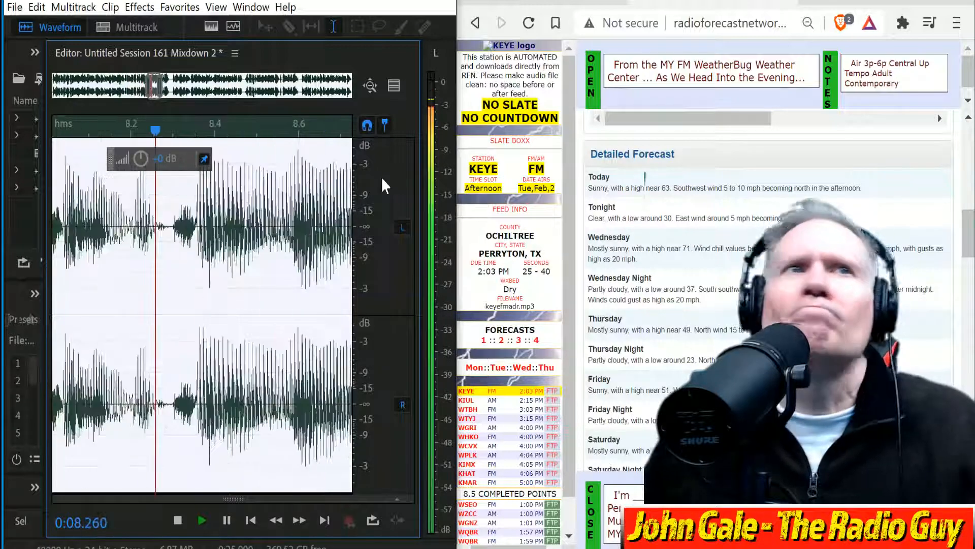
left_click(552, 392)
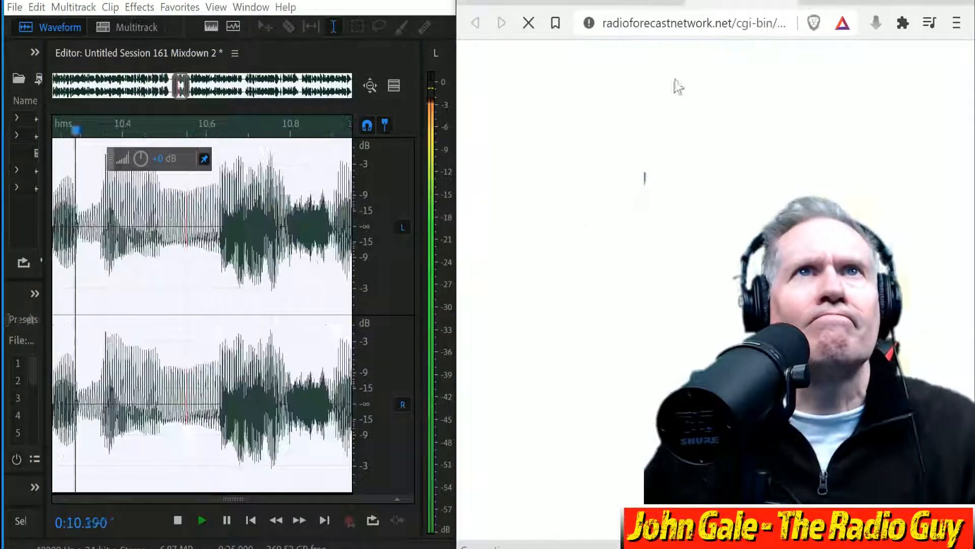
double_click(746, 100)
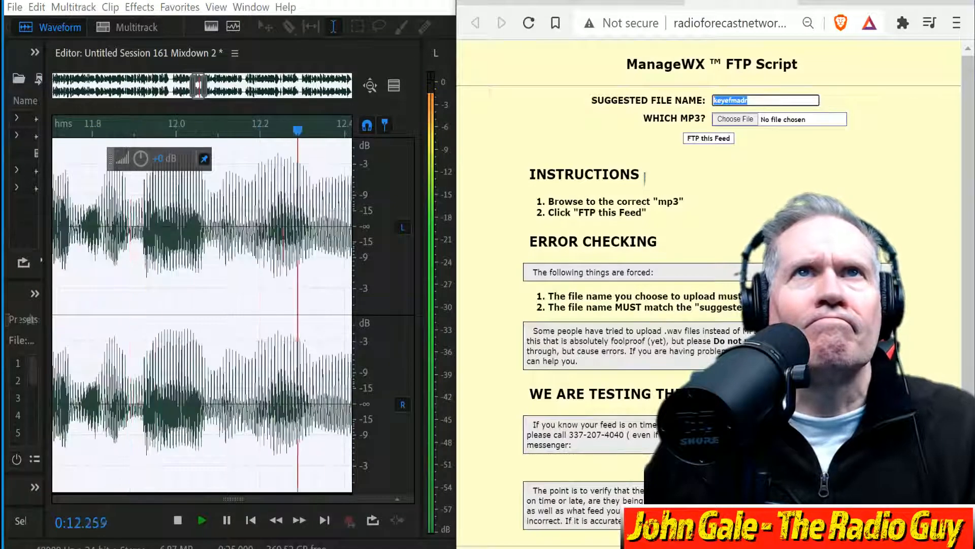
right_click(737, 100)
left_click(765, 109)
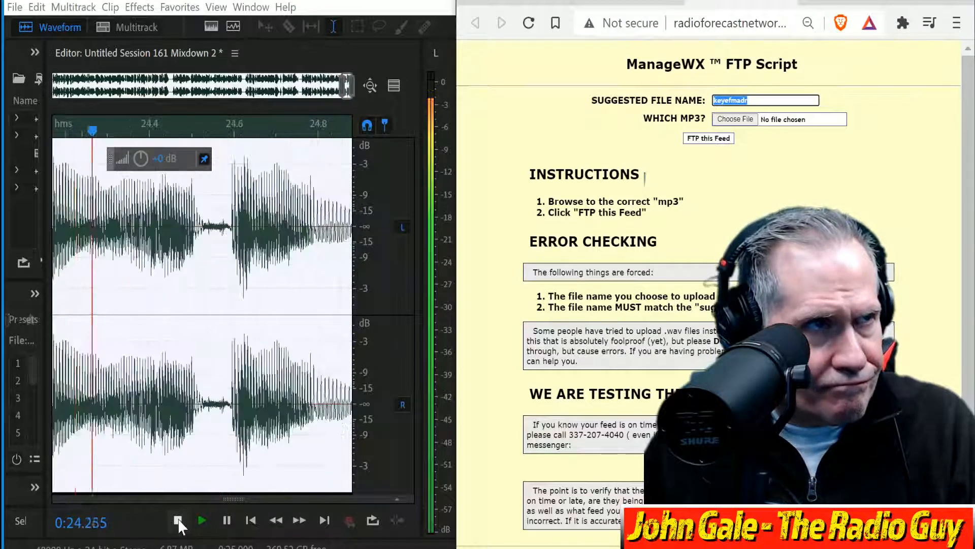
Export the forecast to E: as the MP3 file keyefmadr.mp3, overwriting the existing file
key("ctrl+shift+e")
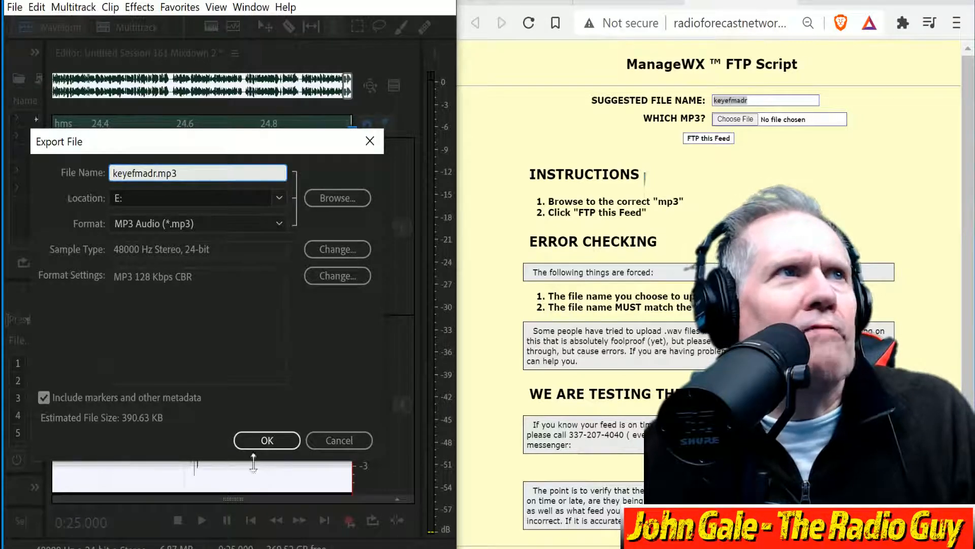
left_click(279, 441)
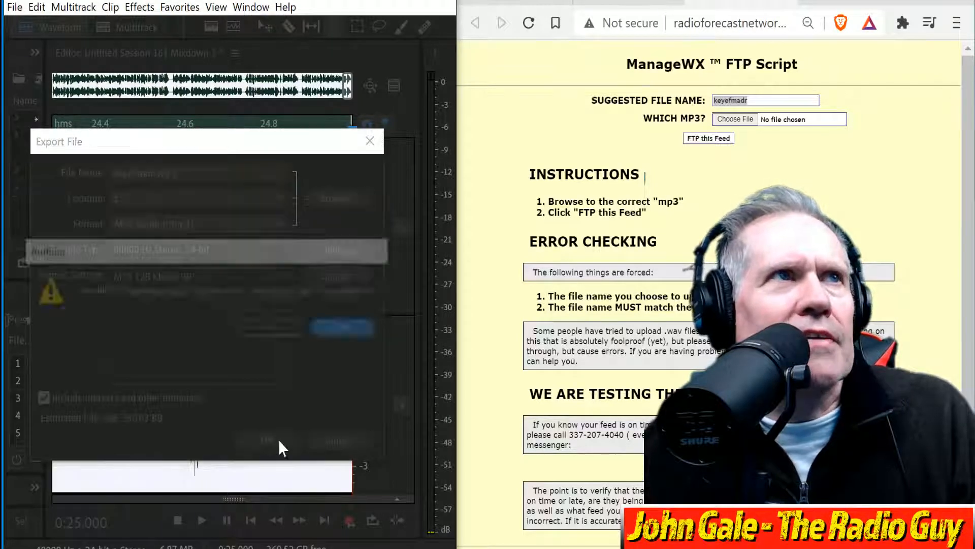
left_click(276, 330)
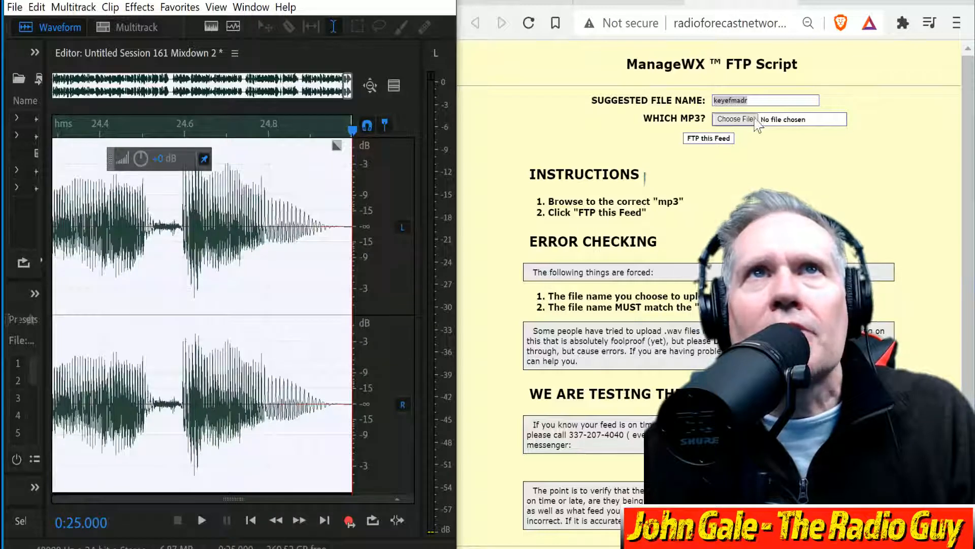
Upload keyefmadr.mp3 through the KEYE FM FTP page and close the results window
left_click(751, 120)
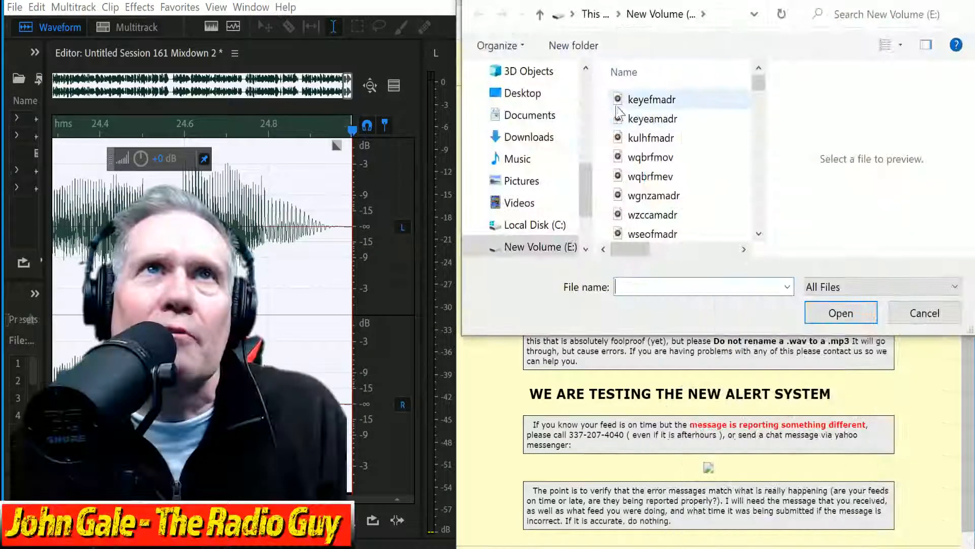
left_click(640, 100)
left_click(841, 312)
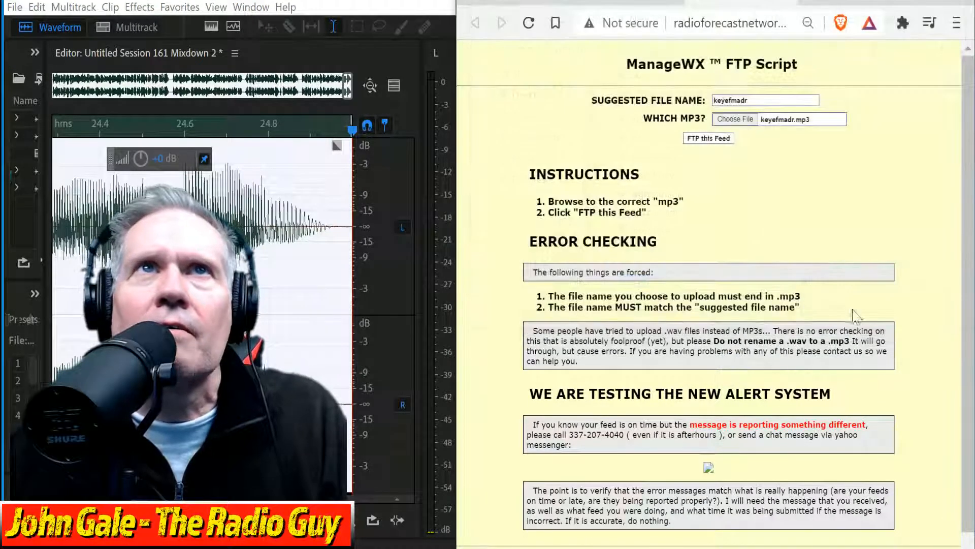
left_click(714, 139)
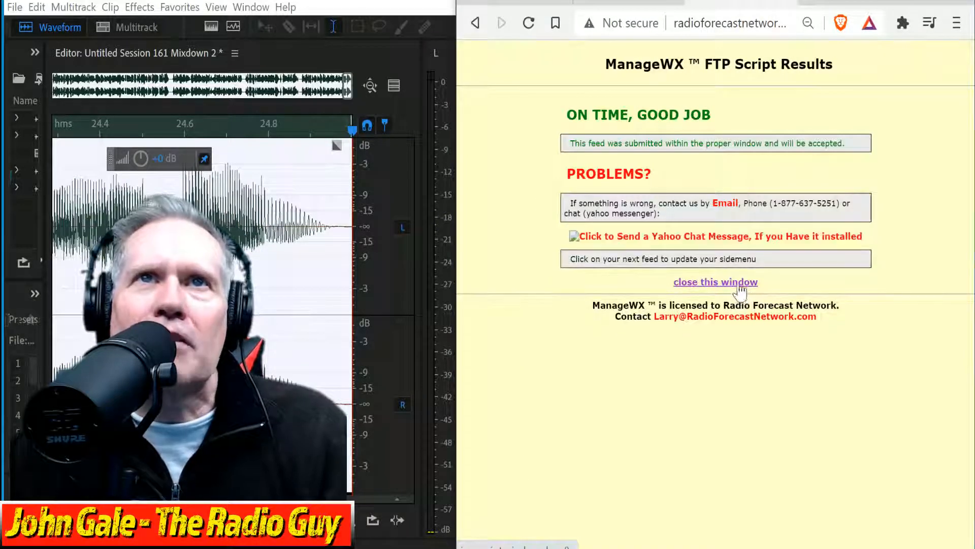
left_click(740, 285)
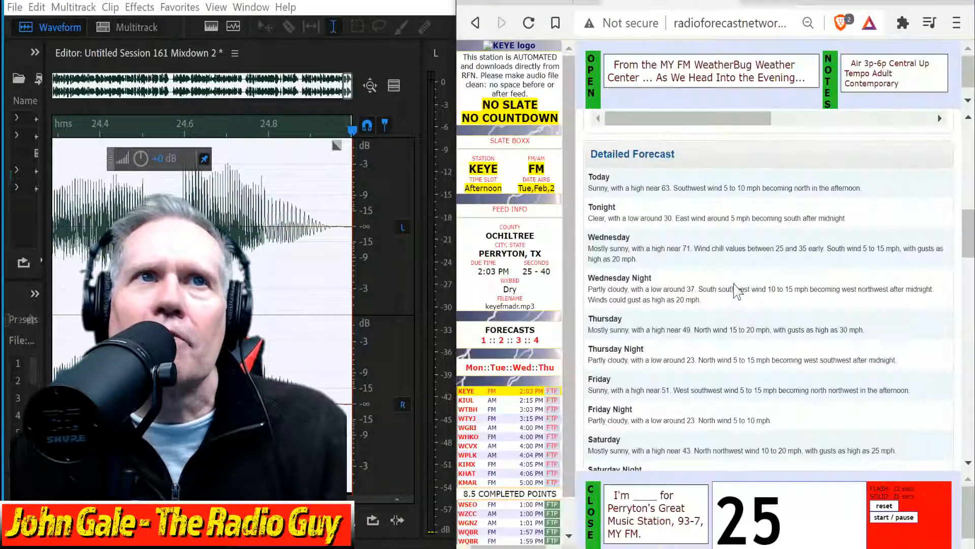
Open the KIUL AM feed and delete the previous voice clip from the multitrack session
left_click(467, 401)
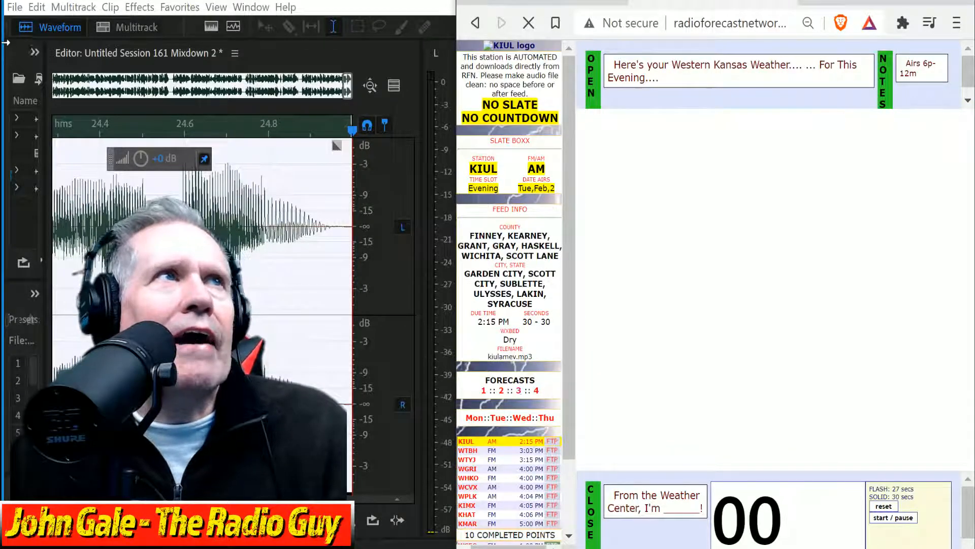
left_click(125, 26)
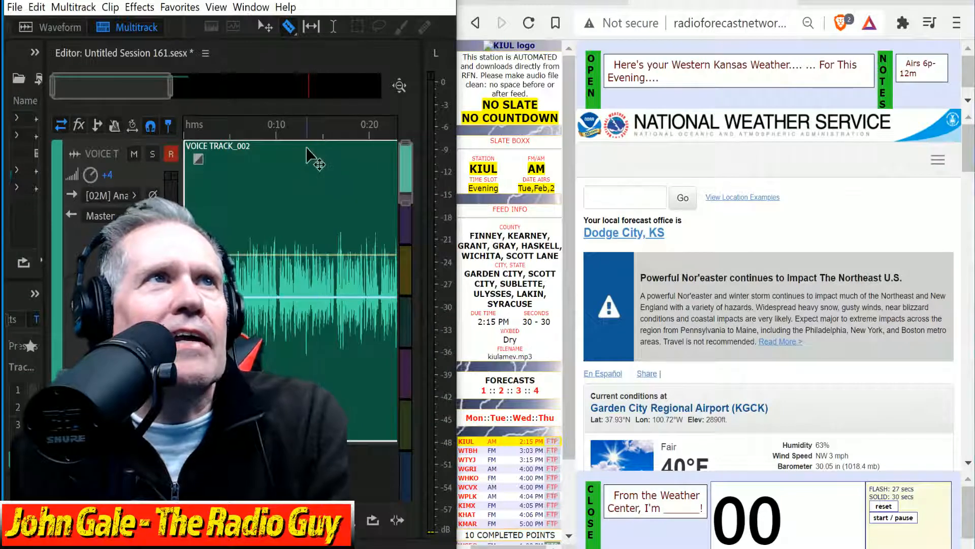
key("Delete")
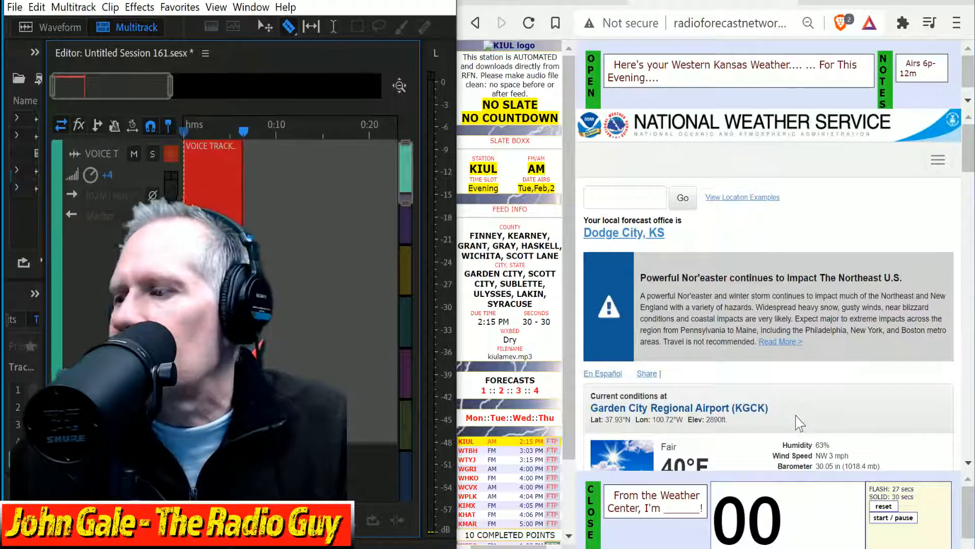
Record the KIUL AM evening forecast from the detailed Garden City forecast, running the page's timer during the read
scroll(699, 385, "down", 10)
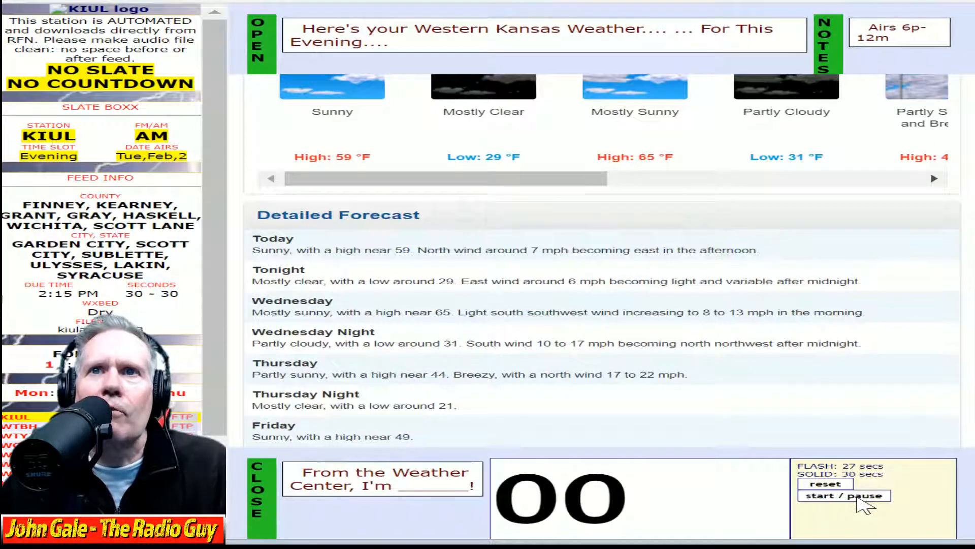
left_click(858, 496)
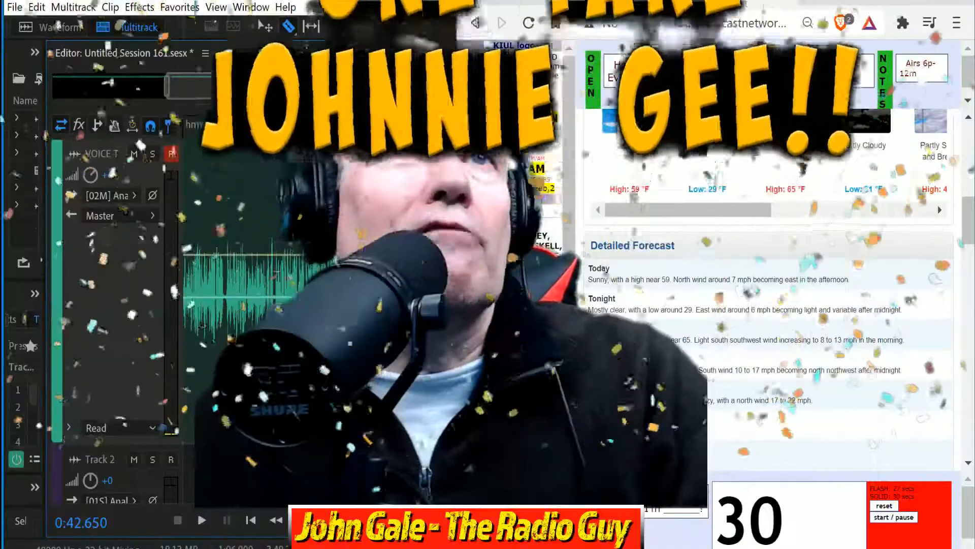
left_click_drag(235, 95, 125, 162)
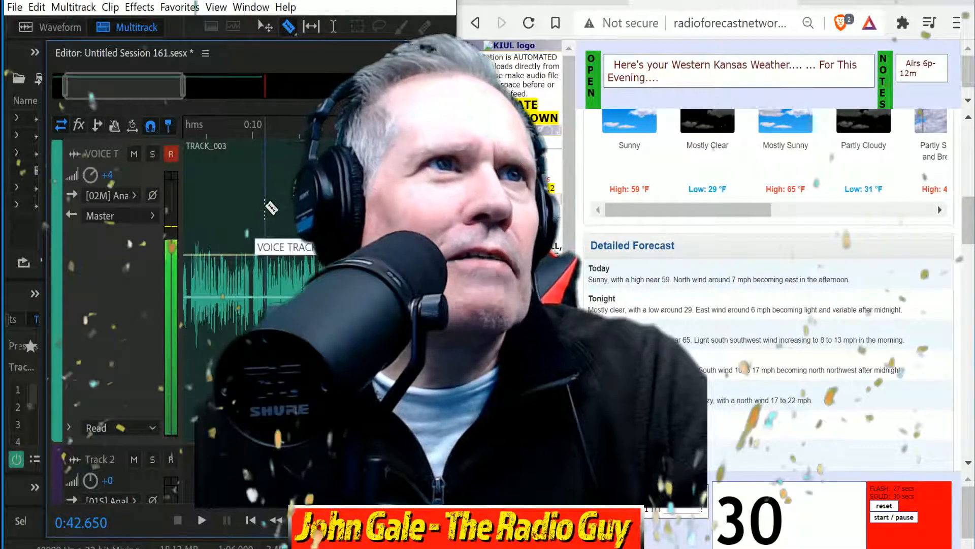
Split the voice clip before the good take, delete the part ahead of it, move the take to the session start and mix it down
left_click(266, 211)
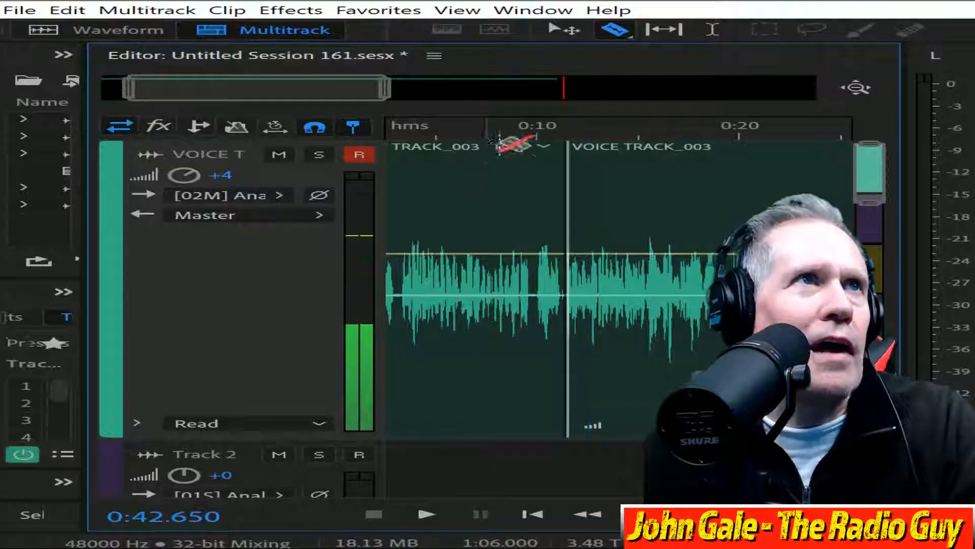
left_click(500, 147)
key("Delete")
left_click_drag(699, 148, 81, 250)
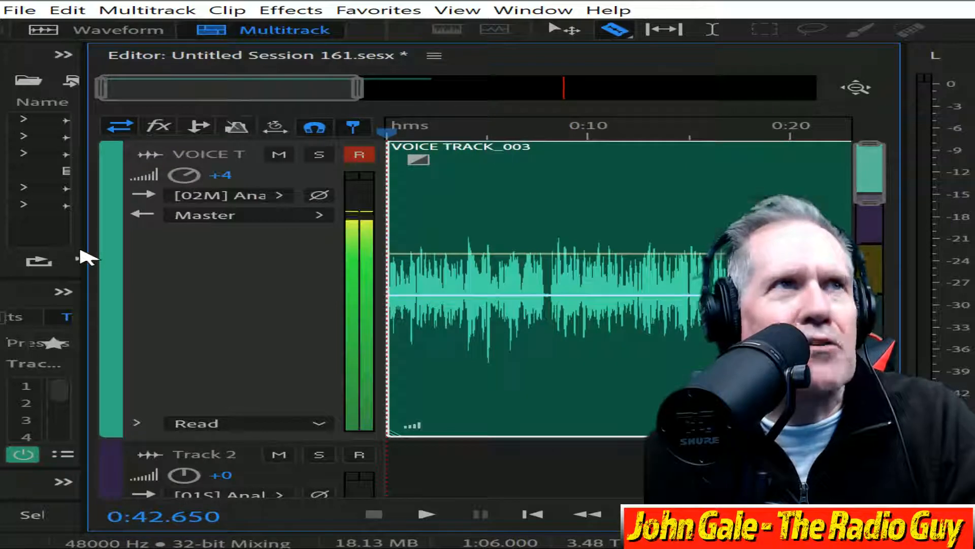
key("ctrl+alt+shift+m")
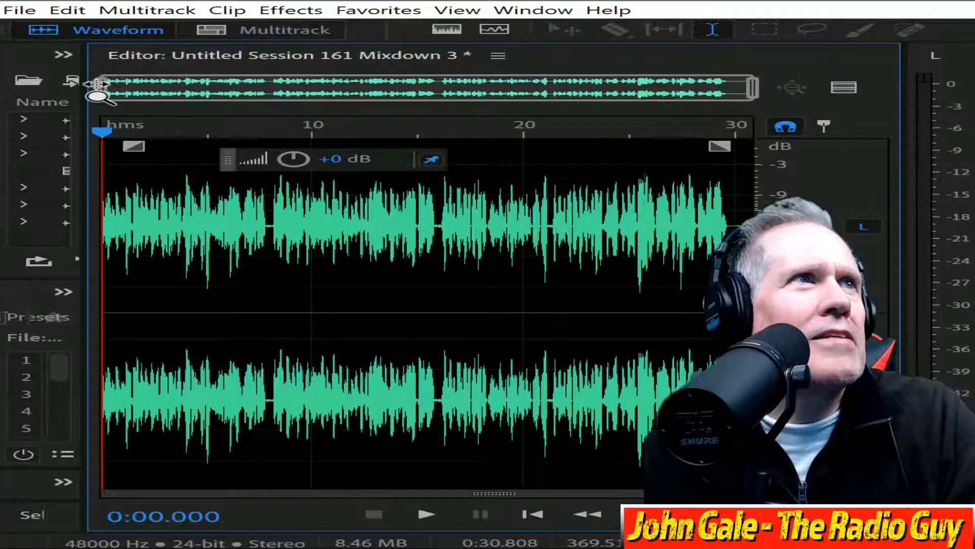
Delete the silence after the last word in the mixdown, from about 0:29.6 to the end
key("ctrl+a")
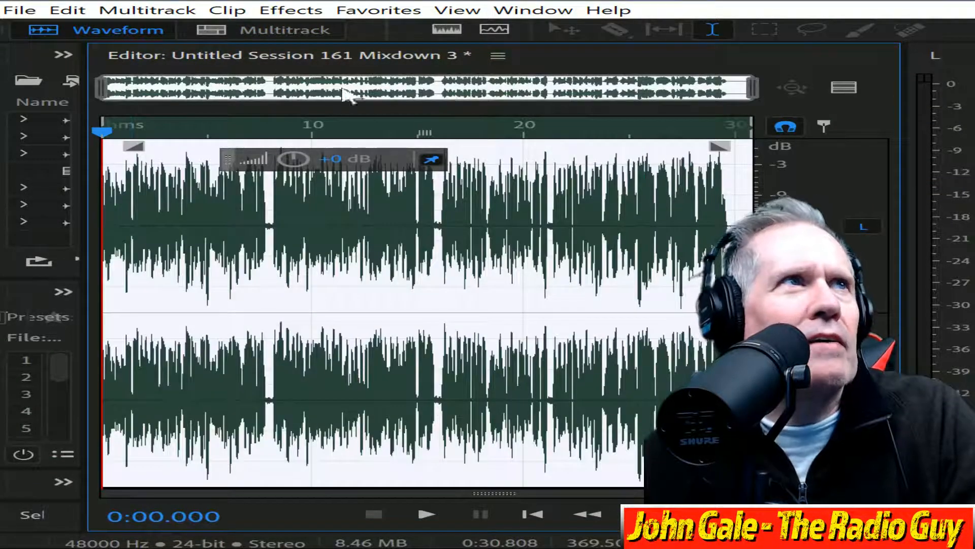
left_click_drag(105, 87, 700, 89)
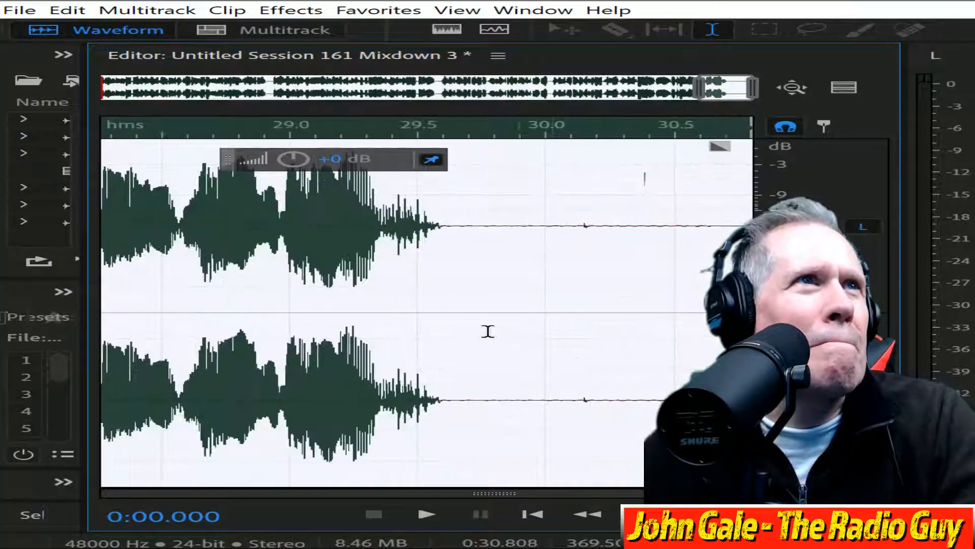
left_click_drag(456, 231, 908, 103)
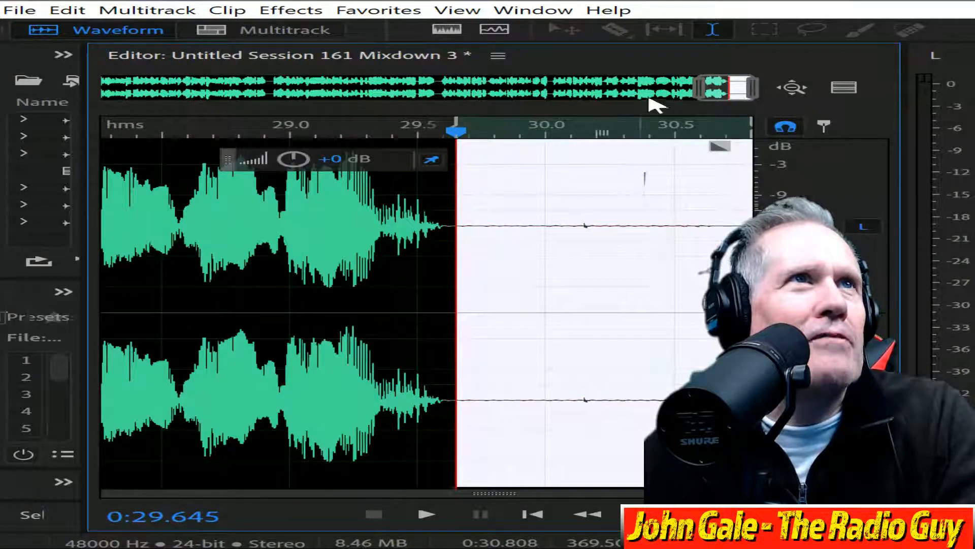
key("Delete")
Zoom in on the beginning of the mixdown and play it to check whether the opening word is complete
left_click_drag(725, 88, 0, 192)
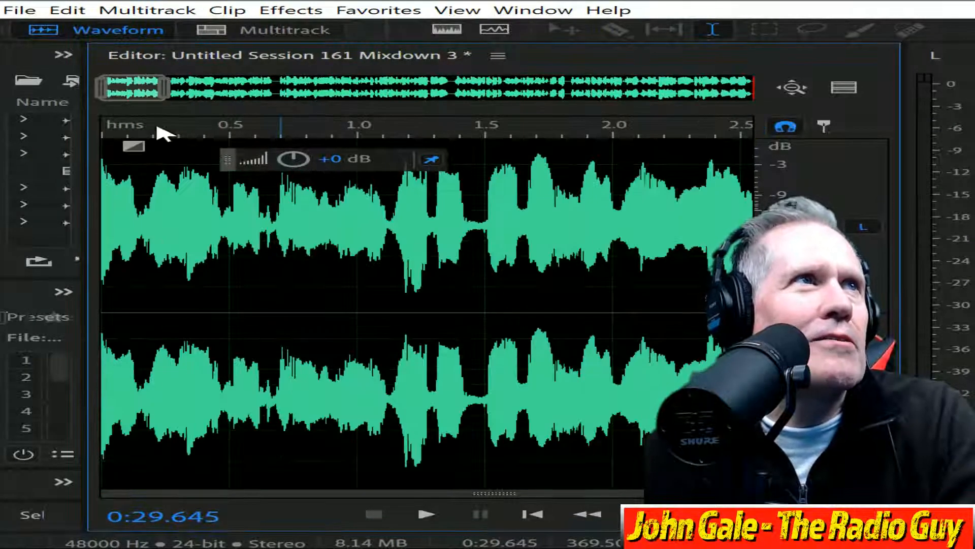
left_click_drag(162, 97, 134, 101)
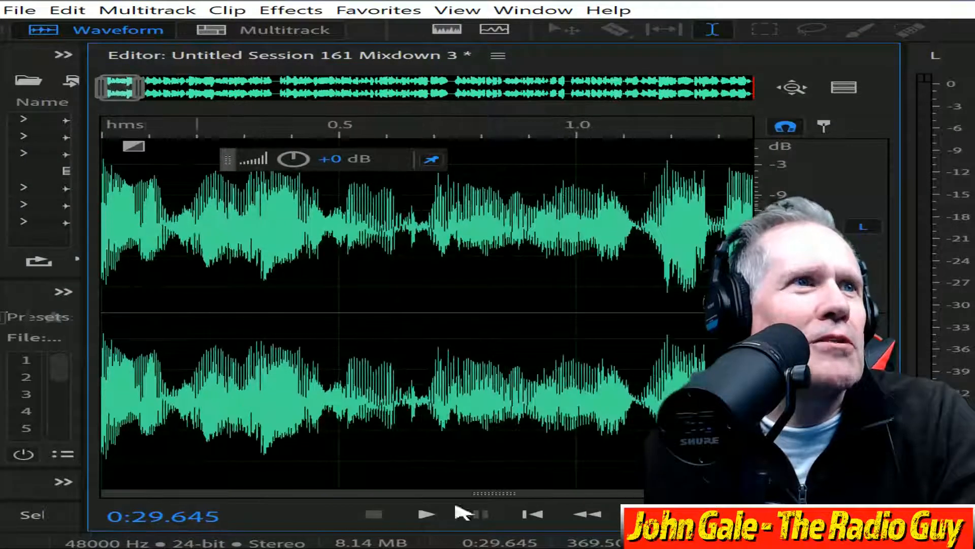
left_click(426, 515)
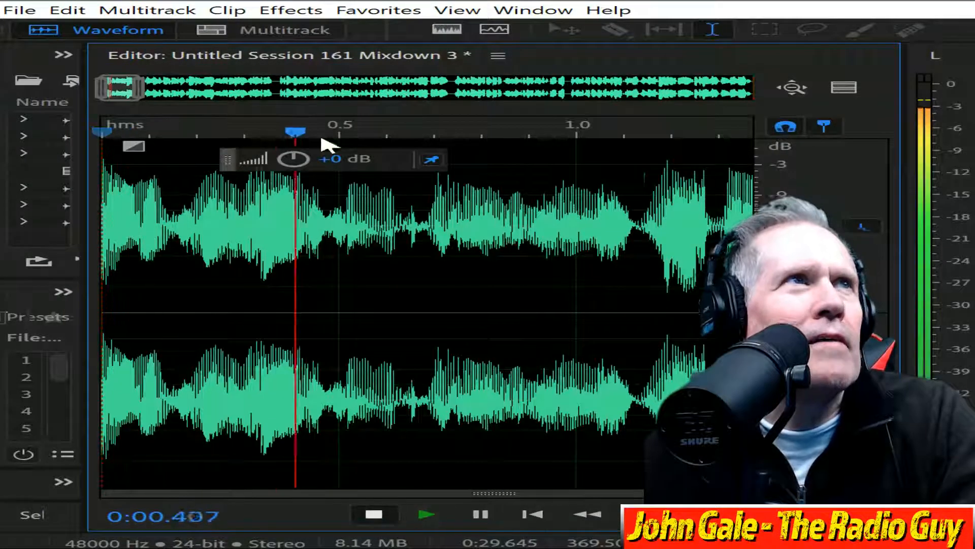
key("space")
Extend the voice clip's start slightly in the multitrack session, realign it to the session start and mix down to a new file
left_click(294, 31)
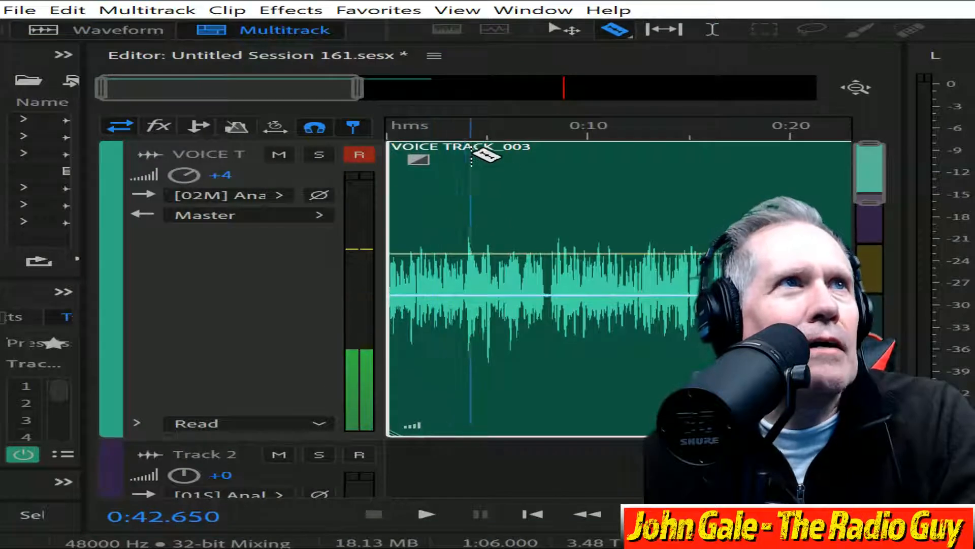
left_click_drag(451, 162, 435, 161)
left_click_drag(498, 146, 287, 161)
key("ctrl+shift+m")
key("F2")
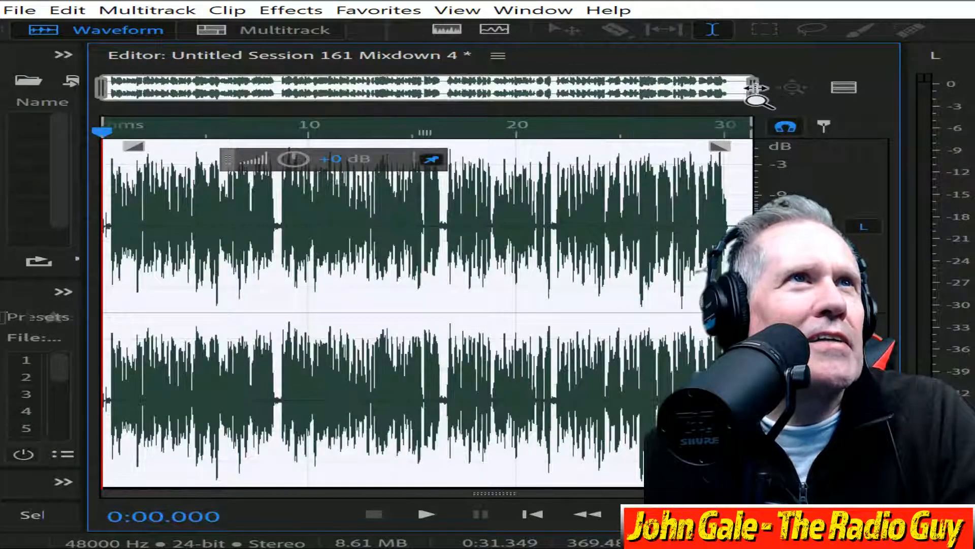
Trim the new mixdown by deleting about 0.47 s before the first word and the silence after 0:29.702
left_click_drag(757, 88, 104, 130)
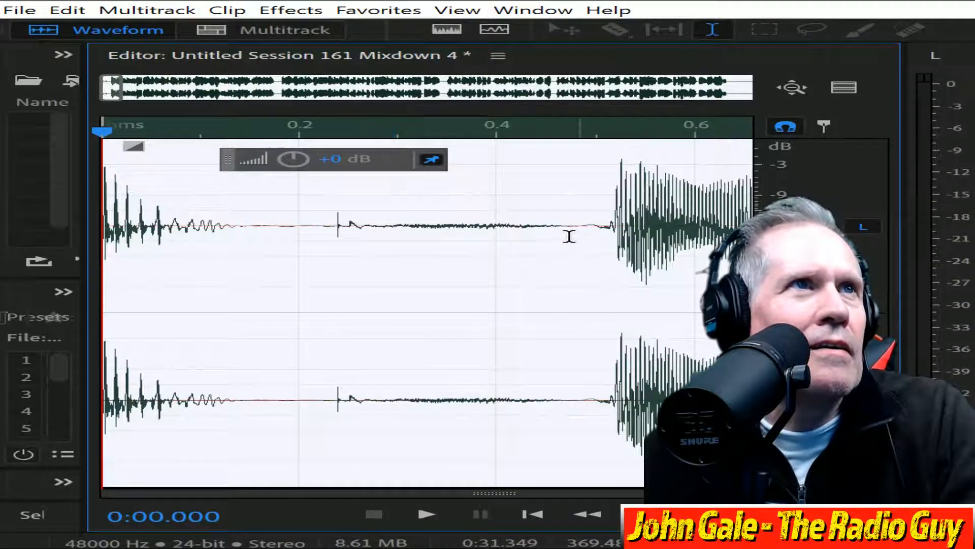
left_click_drag(562, 233, 12, 258)
key("Delete")
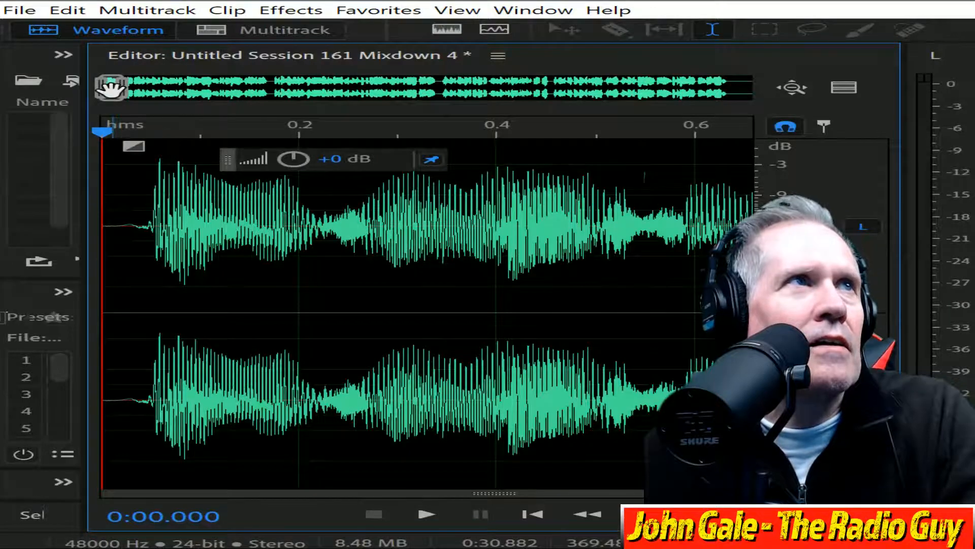
left_click_drag(110, 89, 721, 120)
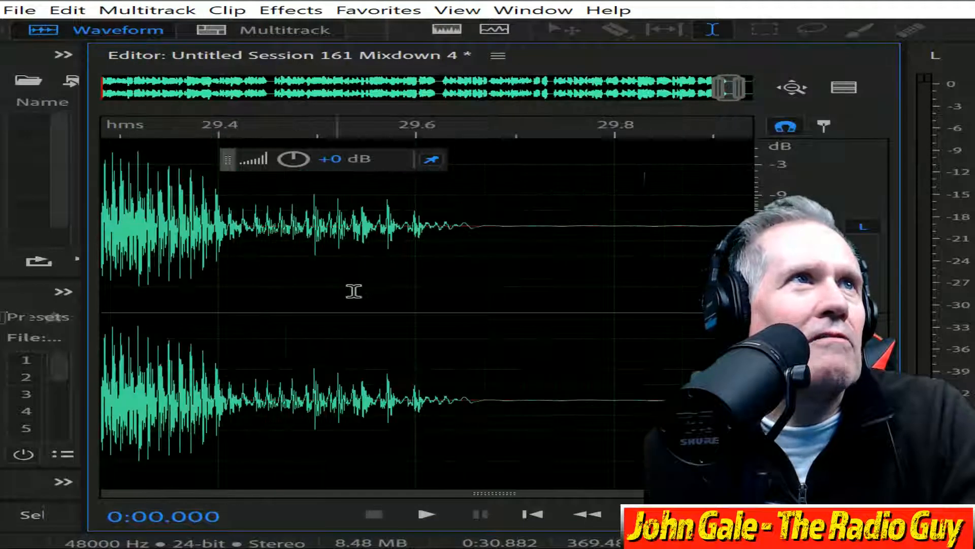
left_click(518, 232)
key("shift+End")
key("Delete")
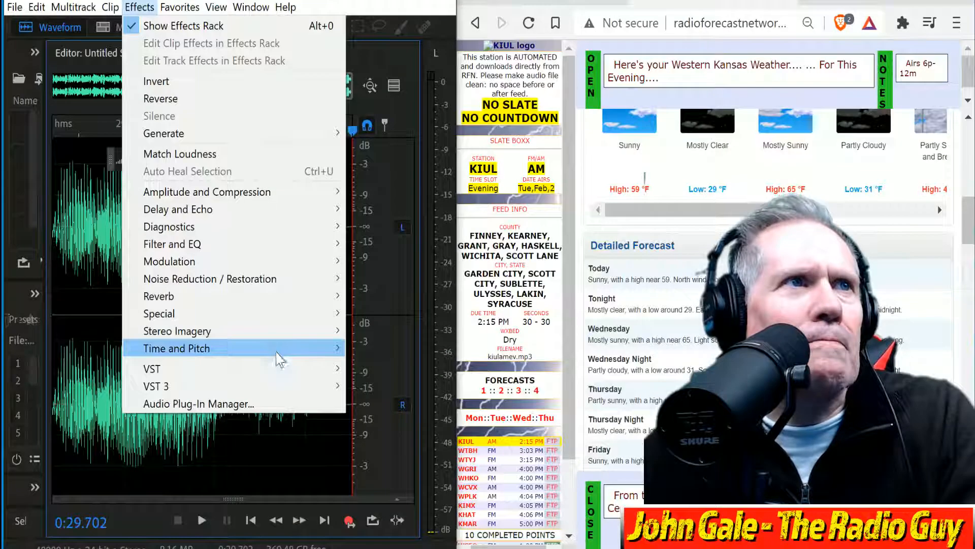
Open the Stretch and Pitch effect for the trimmed forecast and open its new duration for editing
mouse_move(277, 351)
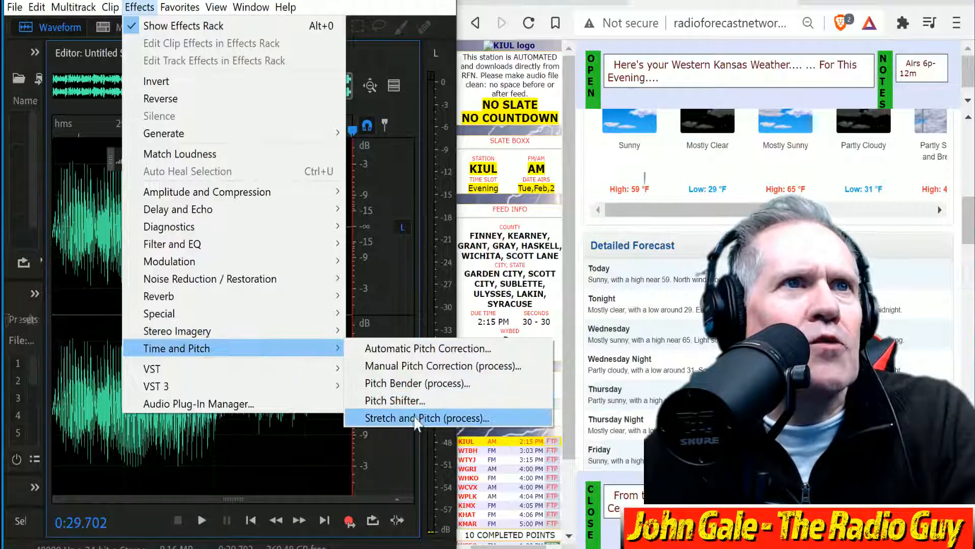
left_click(413, 415)
left_click(467, 168)
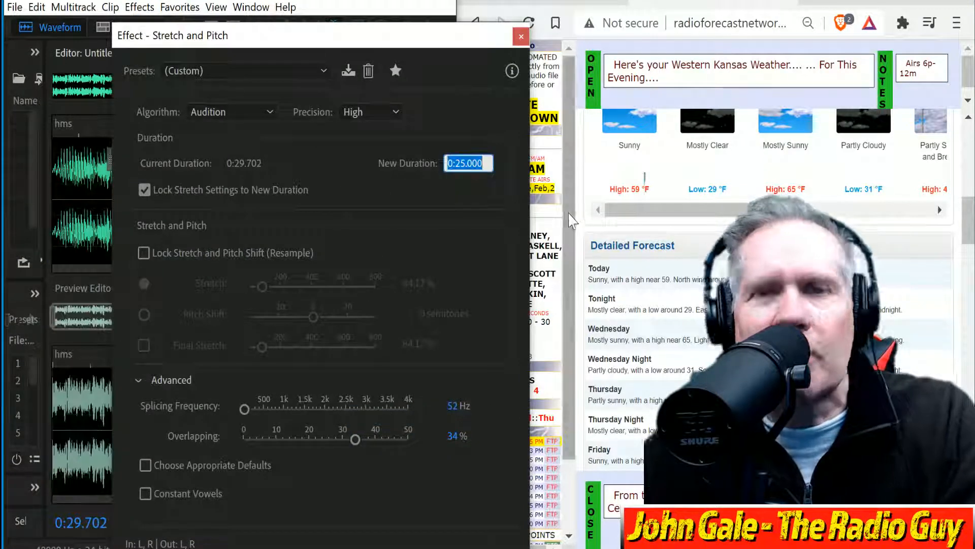
Set the mixdown's new duration to 0:30.000 in Stretch and Pitch and apply the effect
key("Up")
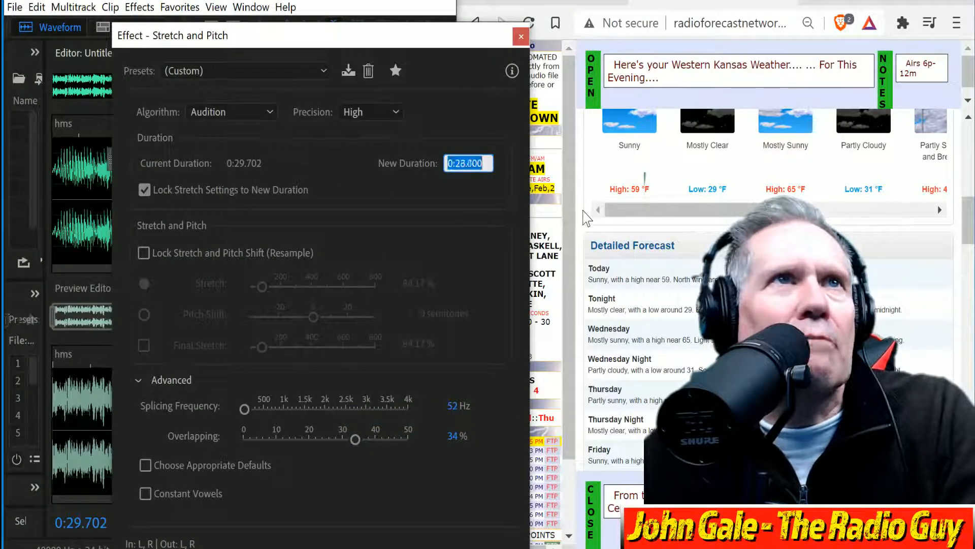
key("Up")
key("Up")
key("Up")
key("Up")
key("Up")
key("Up")
key("Up")
key("Up")
key("Up")
key("Up")
key("Up")
key("Up")
key("Up")
key("Up")
key("Up")
key("Up")
key("Up")
key("Up")
key("Up")
key("Up")
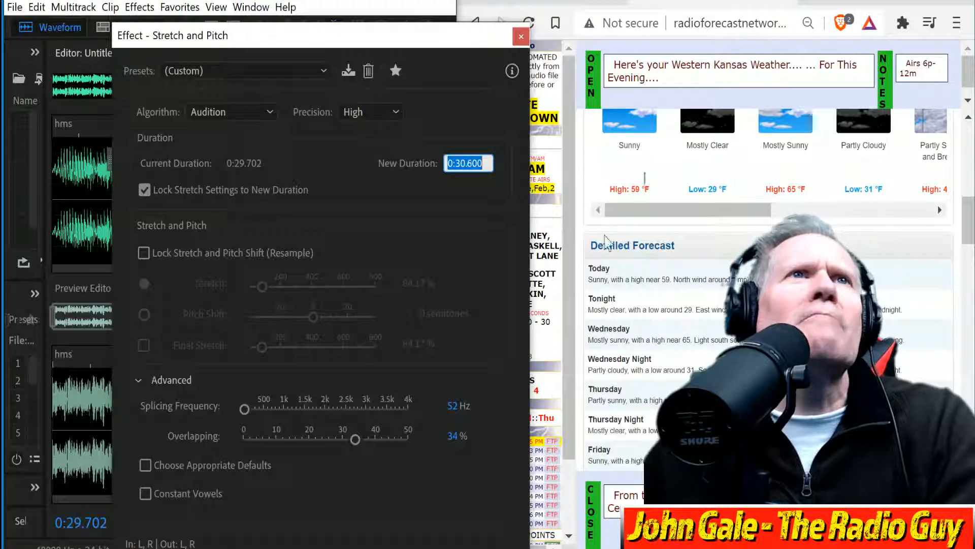
key("Down")
key("Down")
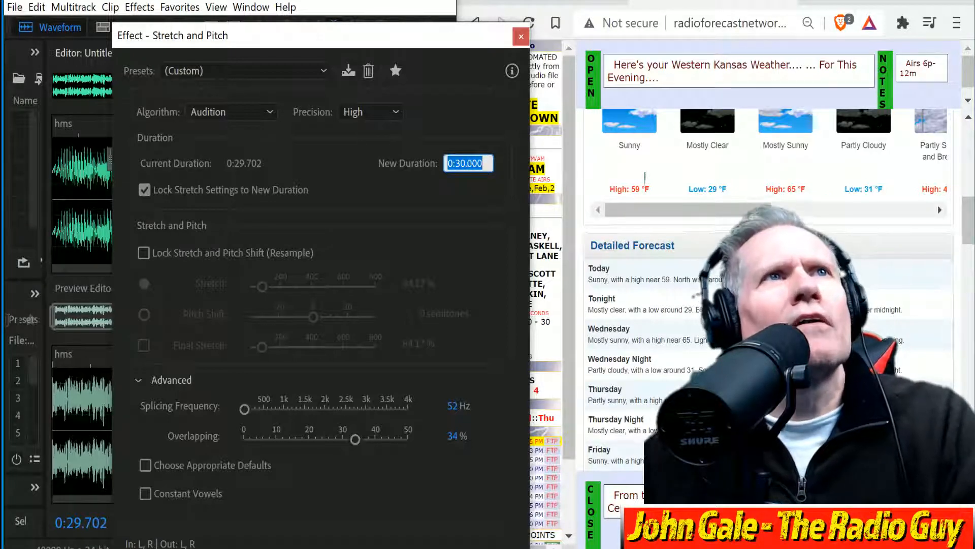
key("Return")
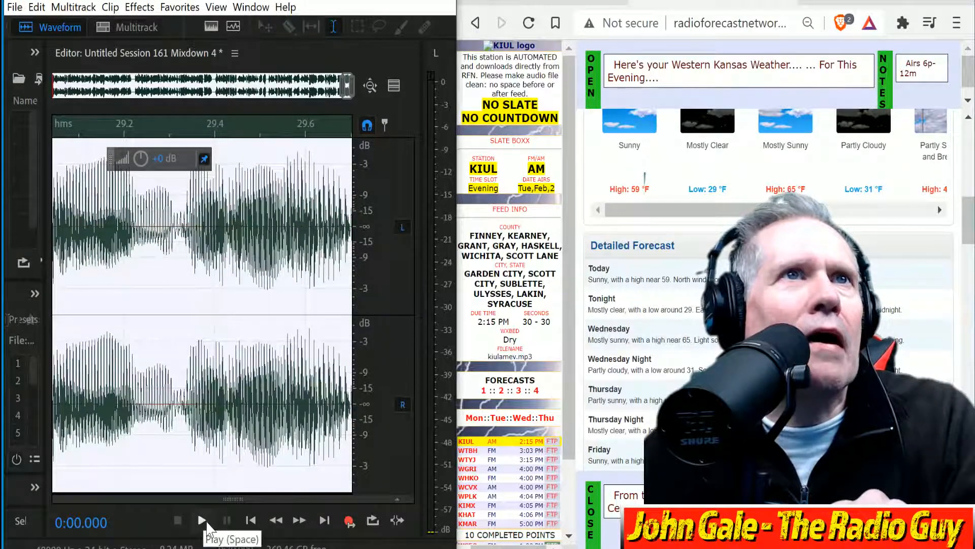
Play back the stretched mixdown and copy the suggested file name kiulamev from KIUL's FTP page
left_click(202, 520)
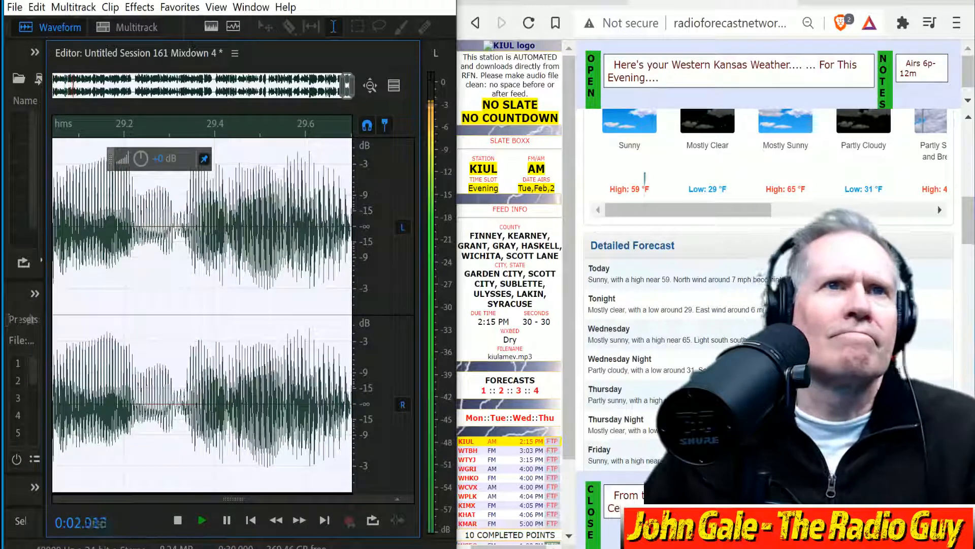
left_click(552, 441)
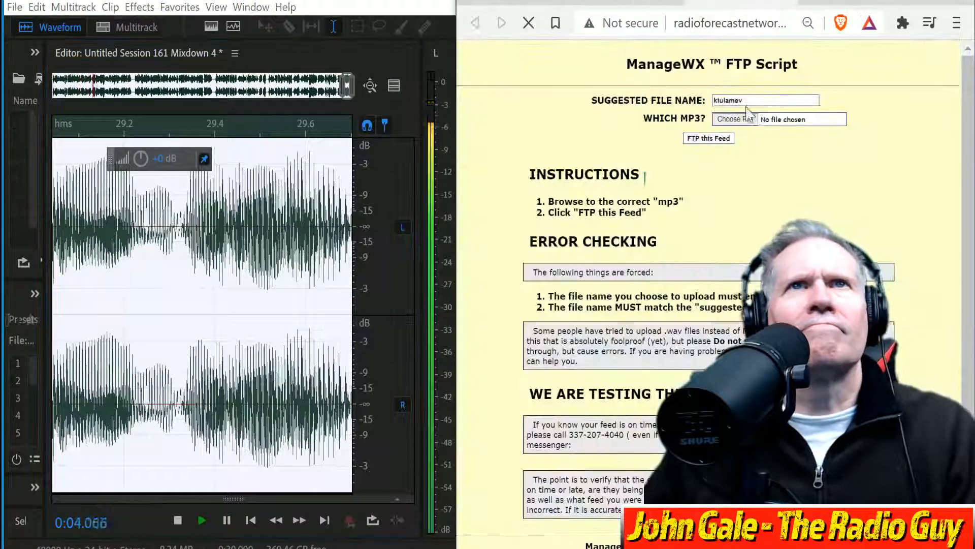
right_click(718, 101)
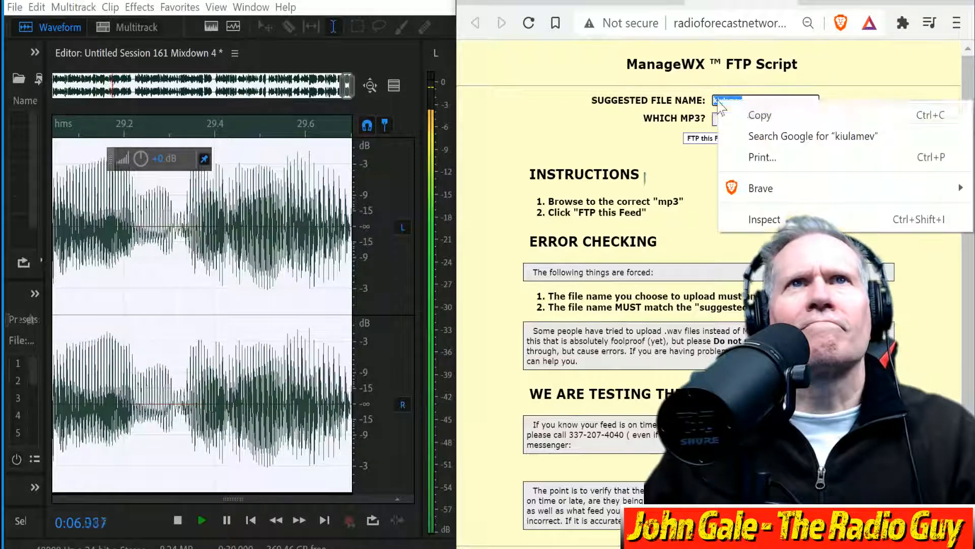
left_click(739, 118)
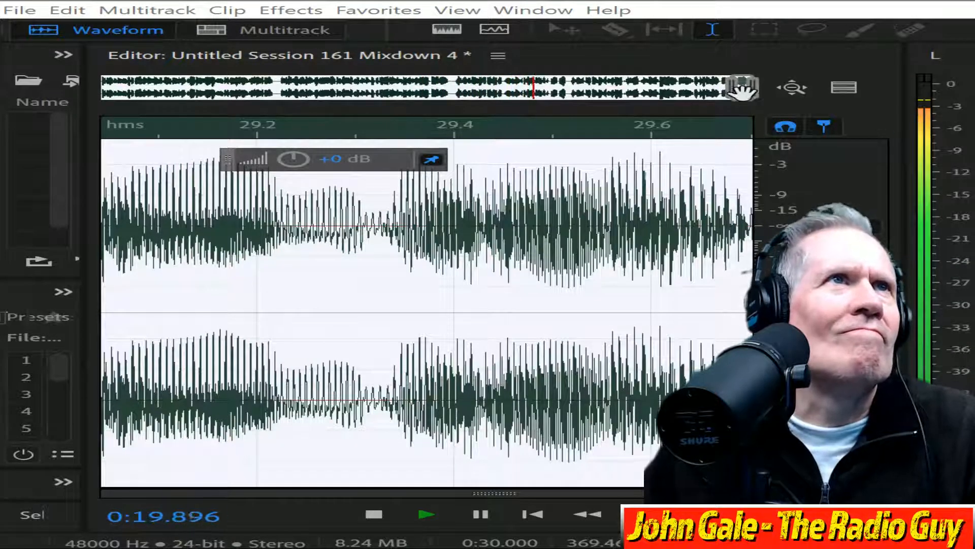
Export the mixdown to E: as kiulamev.mp3 in MP3 format at 128 Kbps CBR
left_click_drag(550, 88, 2, 88)
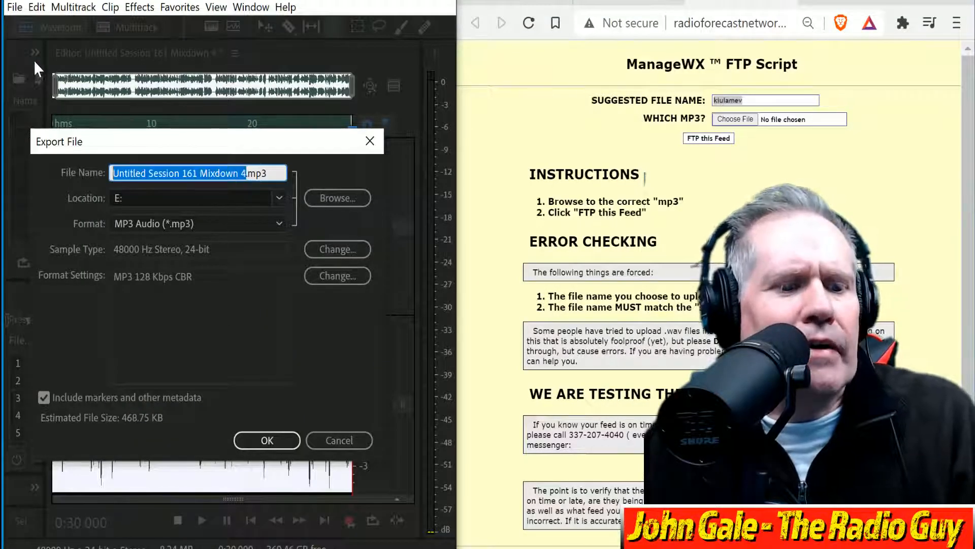
key("ctrl+v")
left_click(264, 439)
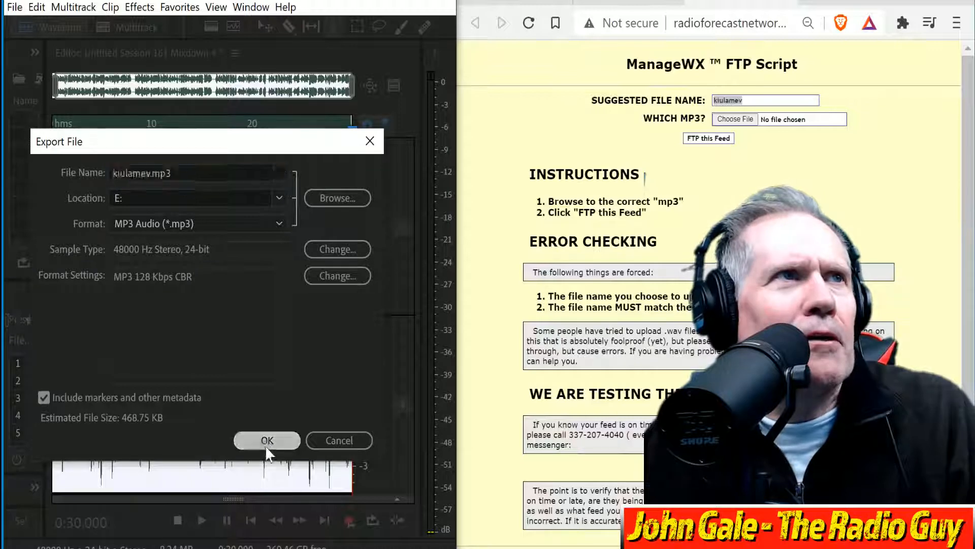
left_click(272, 329)
Choose kiulamev.mp3 from drive E: on the ManageWX FTP page and send the feed
left_click(747, 123)
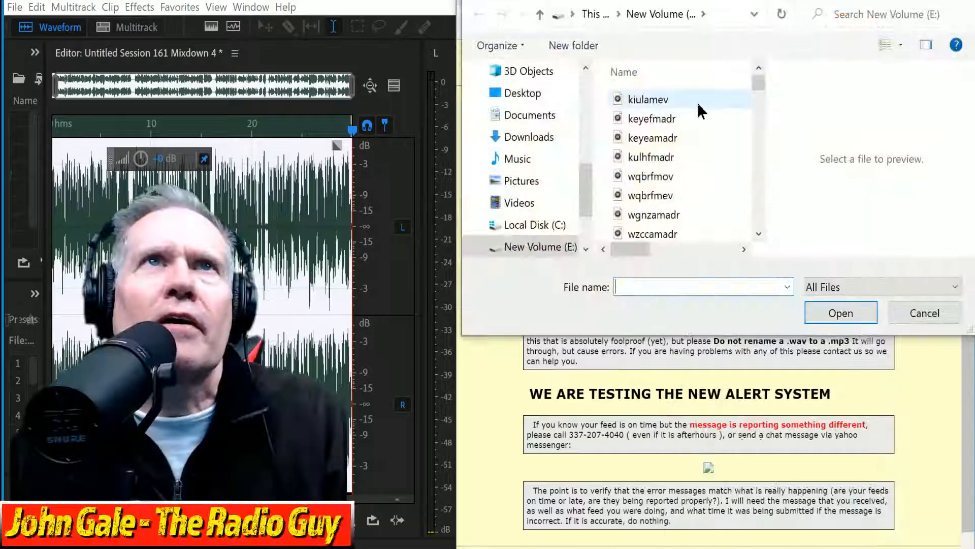
left_click(655, 100)
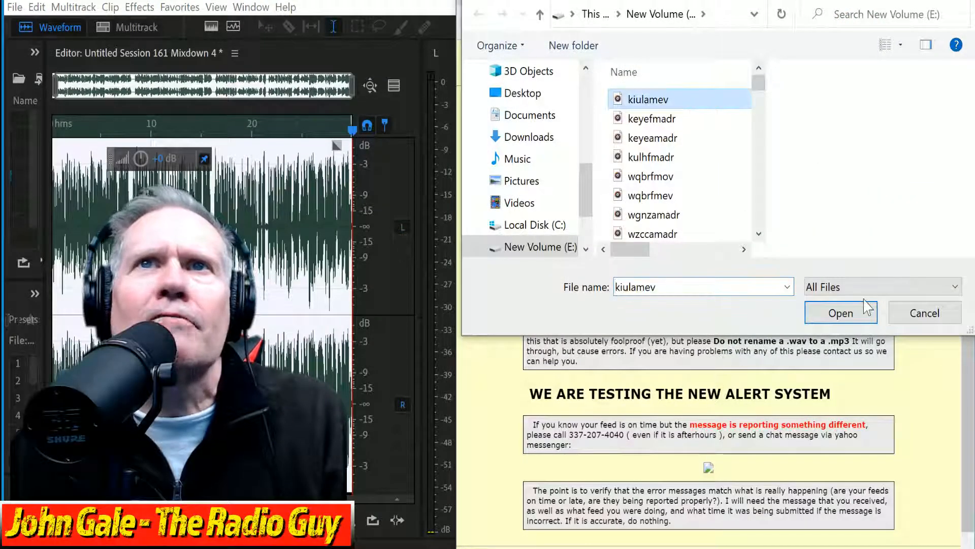
left_click(862, 311)
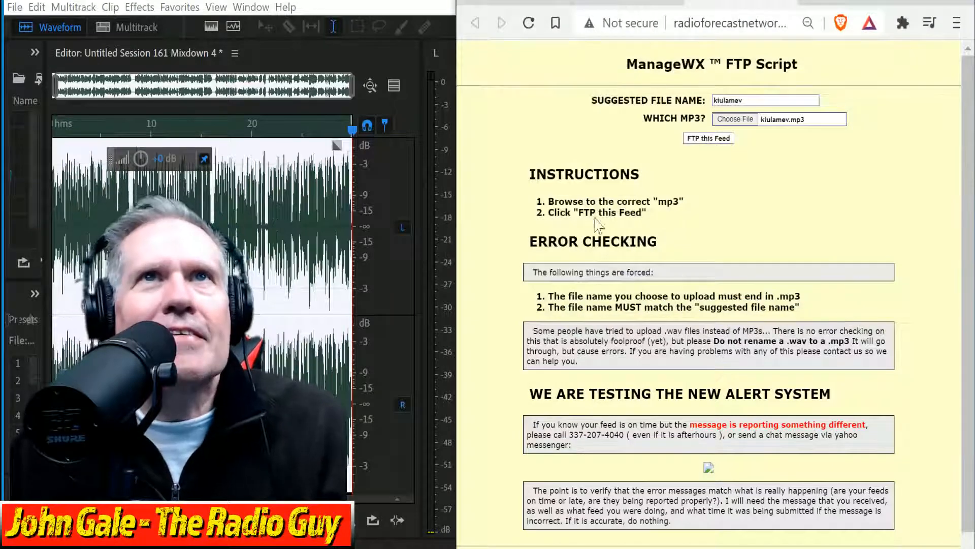
left_click(703, 139)
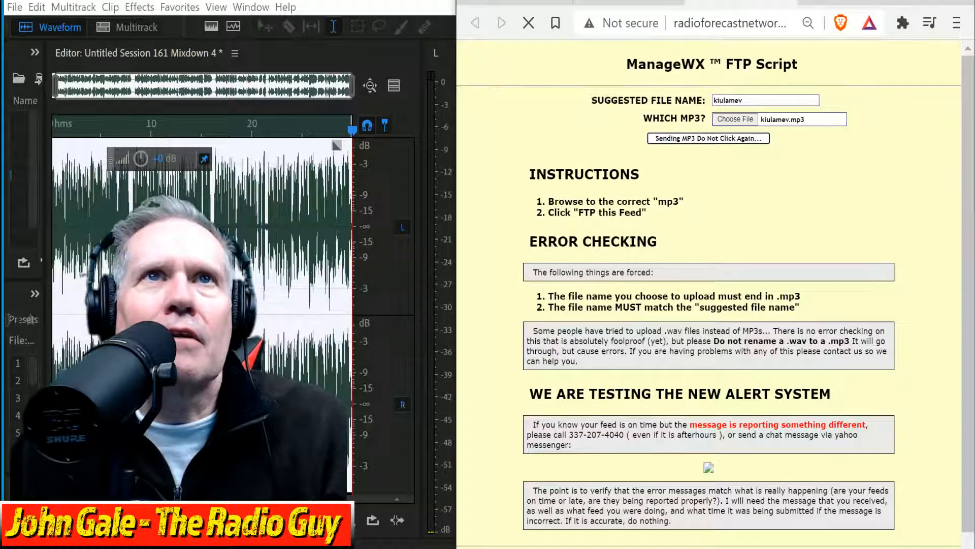
left_click(719, 283)
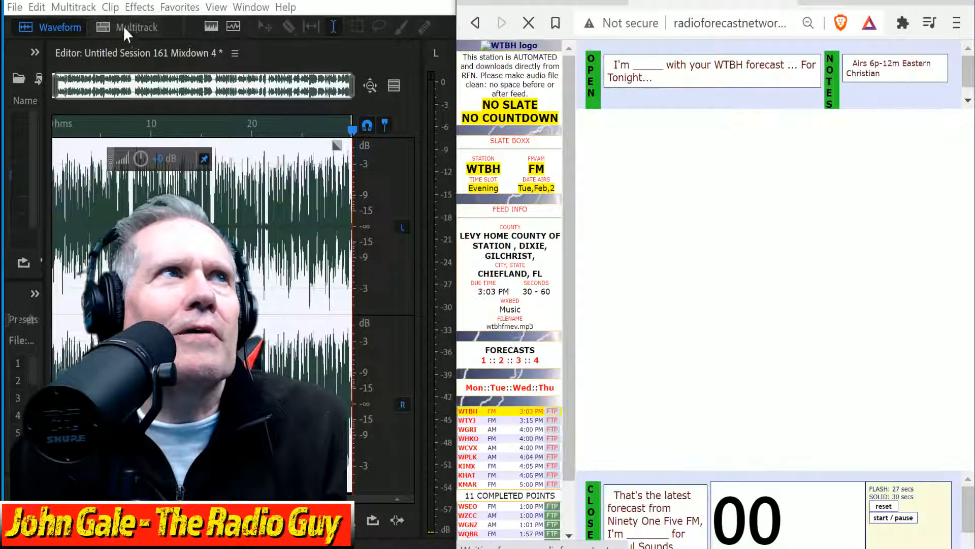
Close all open audio files and sessions in Adobe Audition
left_click(15, 7)
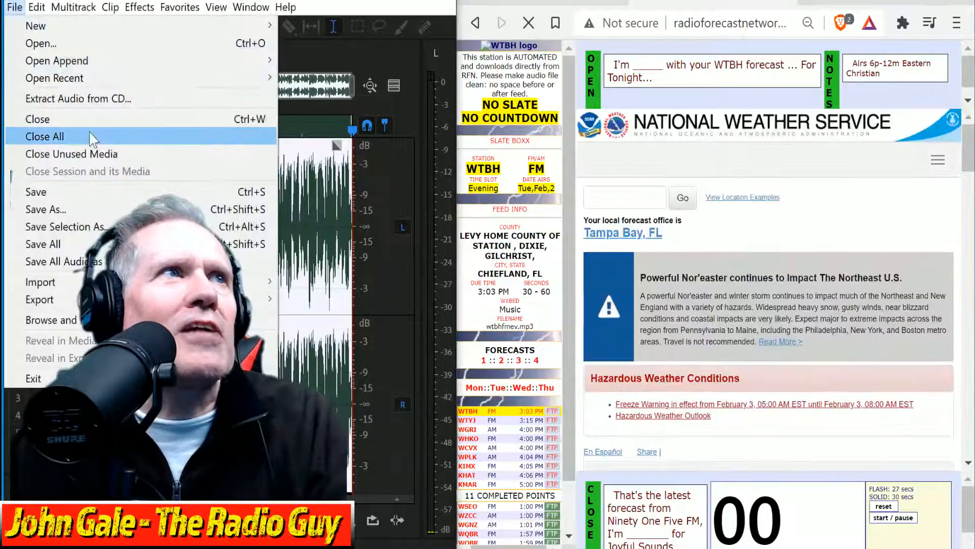
left_click(45, 136)
left_click(305, 298)
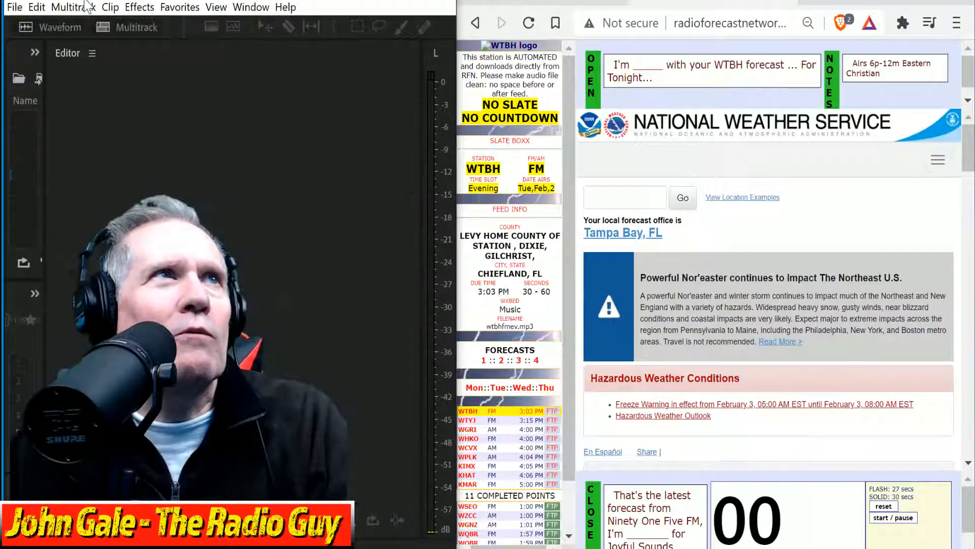
Create the multitrack session Untitled Session 162 from the template containing the WTBH weather music bed
left_click(124, 28)
left_click(315, 251)
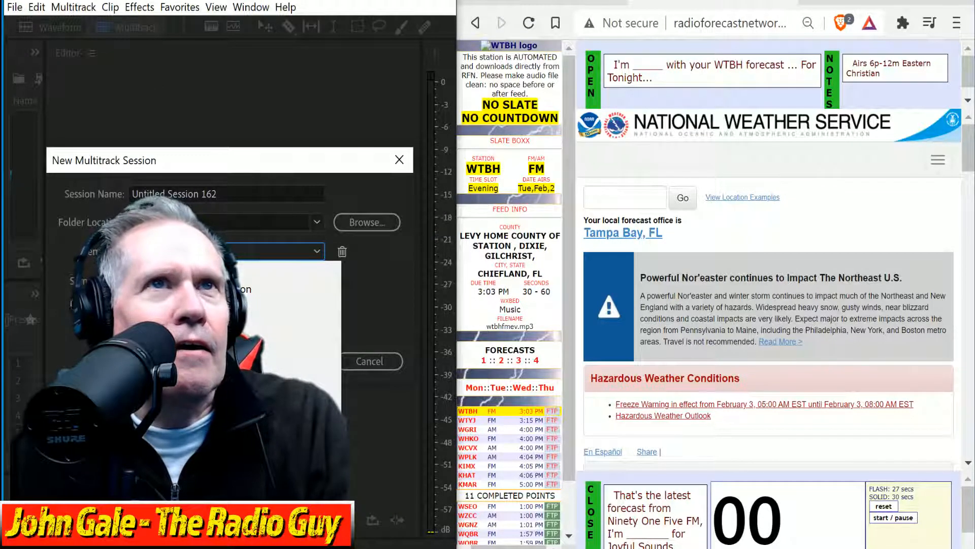
left_click(176, 325)
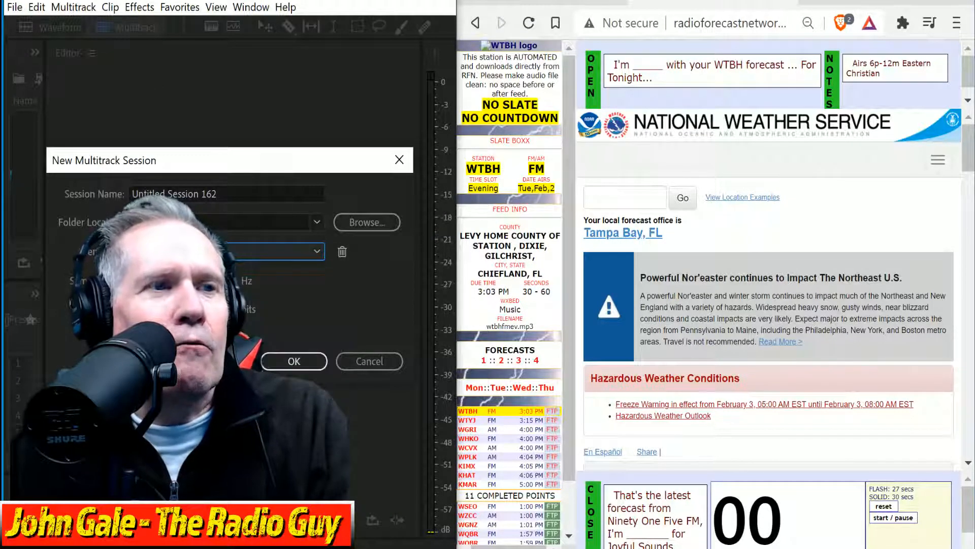
left_click(294, 361)
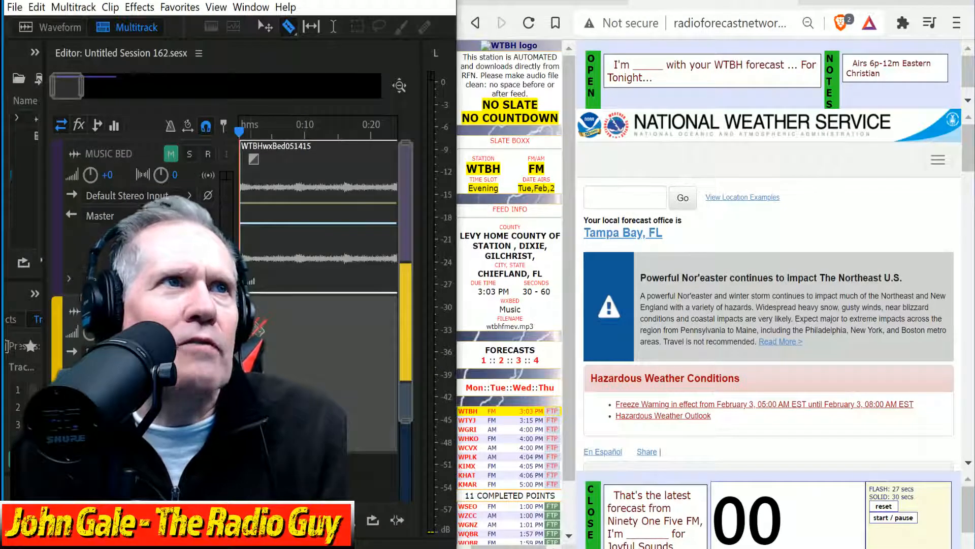
Set the voice-over track's input to [02M] Analogue 1 + 2 (Focusrite Usb Audio) 2, arm the track and start recording
left_click_drag(238, 330, 183, 330)
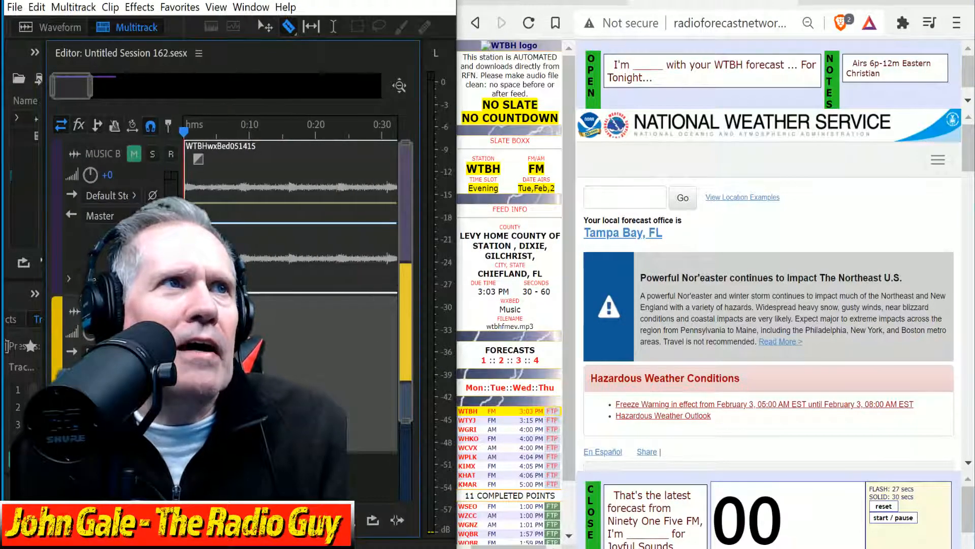
left_click(133, 351)
mouse_move(203, 377)
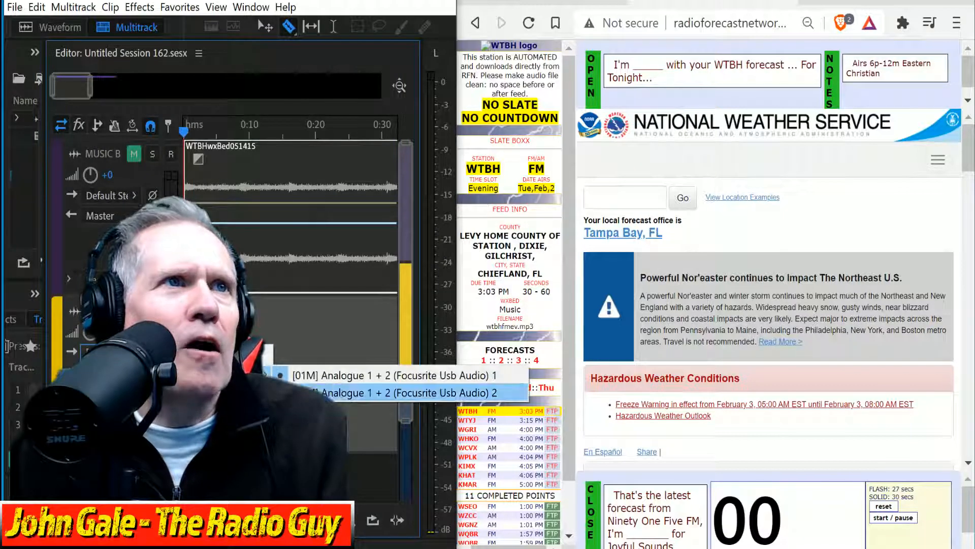
left_click(300, 394)
left_click(171, 311)
left_click(350, 520)
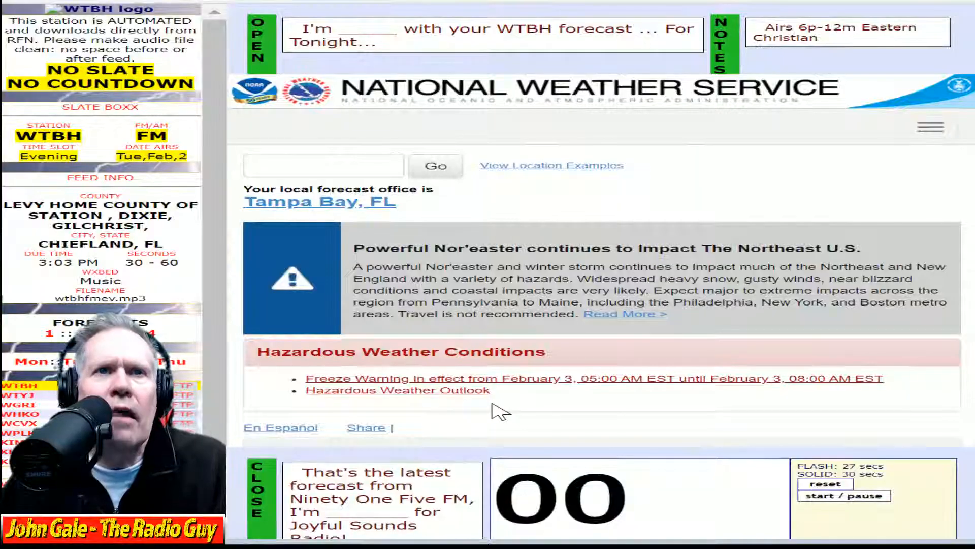
Check the Chiefland FL forecast and its freeze warning details, and start the read timer for the WTBH voice-over
scroll(500, 411, "down", 10)
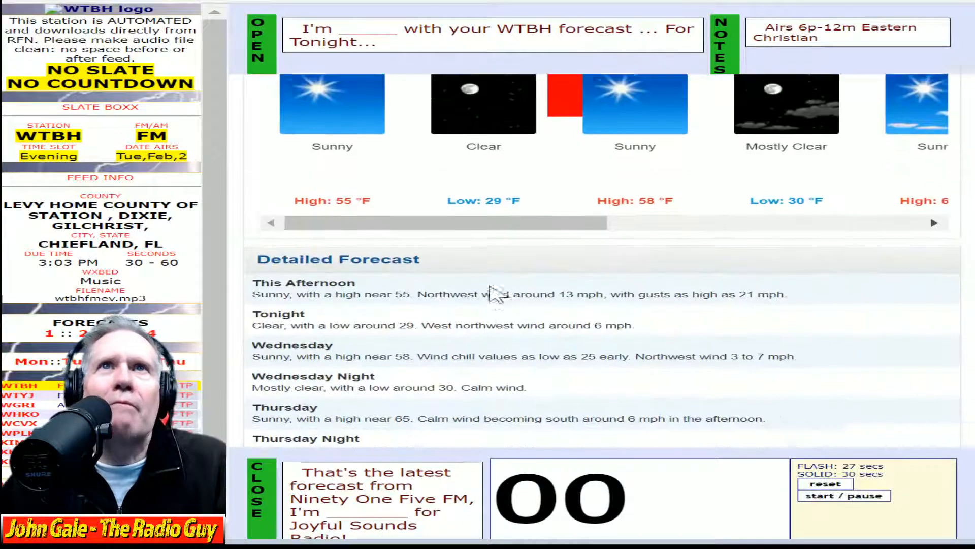
scroll(503, 284, "up", 5)
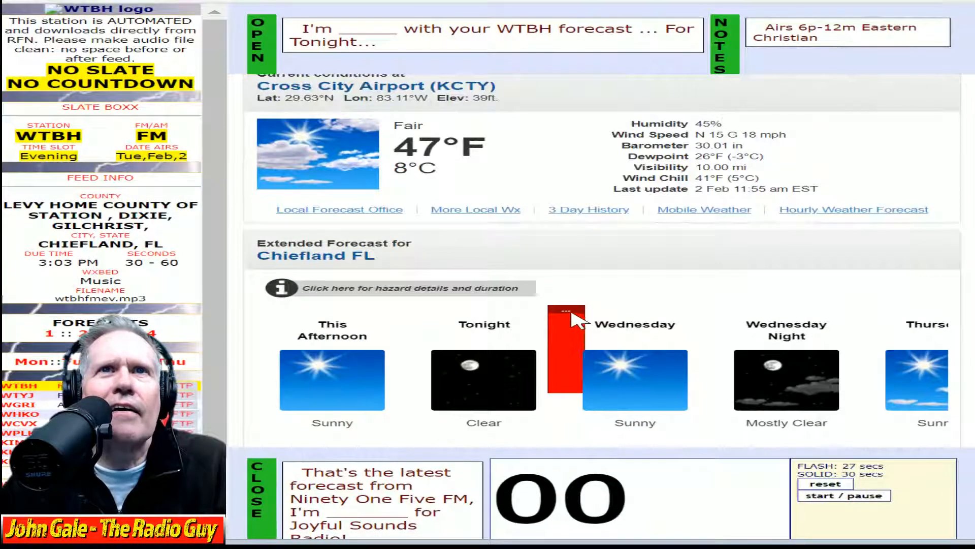
left_click(460, 290)
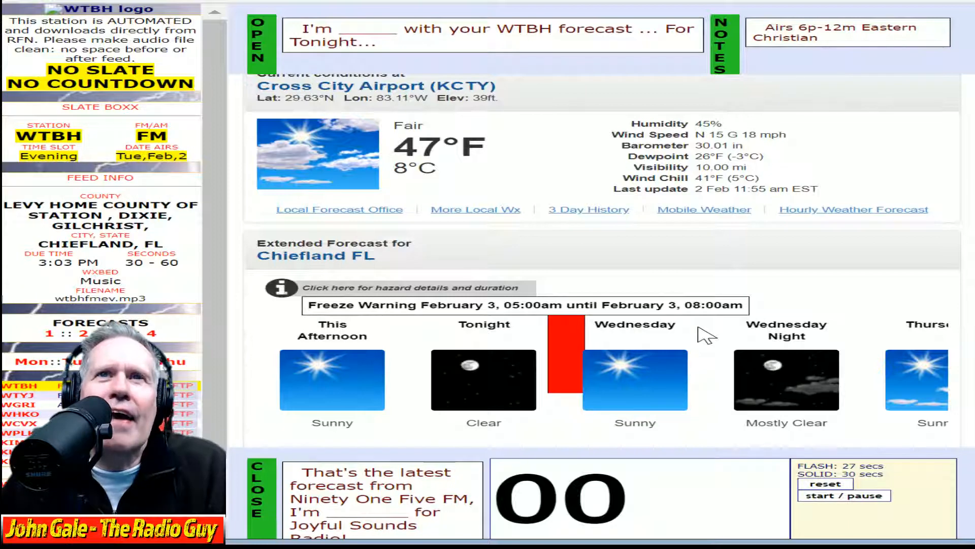
scroll(779, 299, "down", 2)
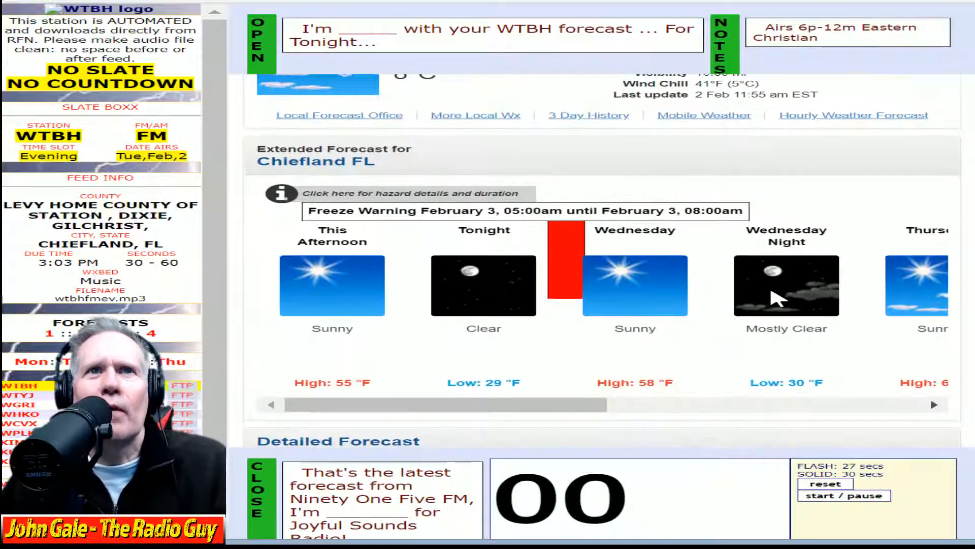
scroll(779, 298, "down", 2)
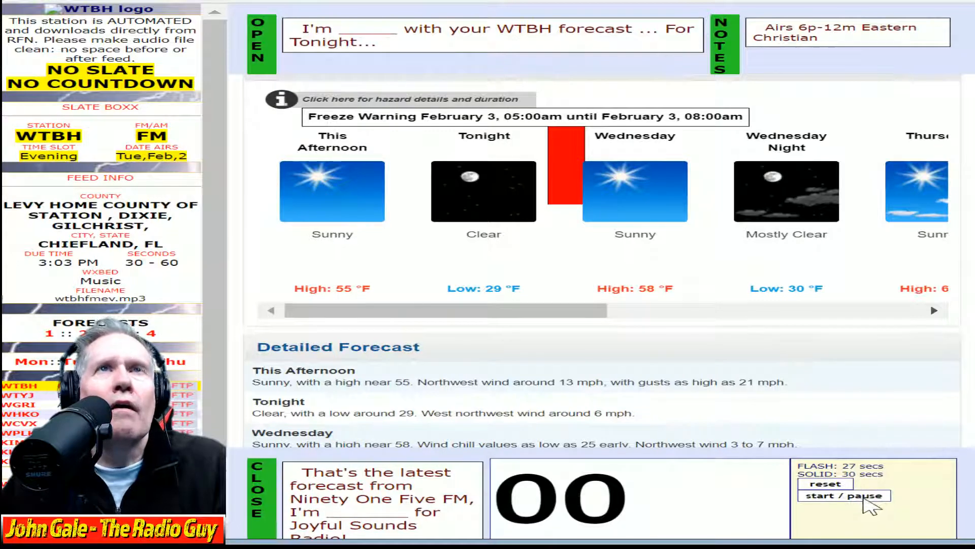
left_click(864, 497)
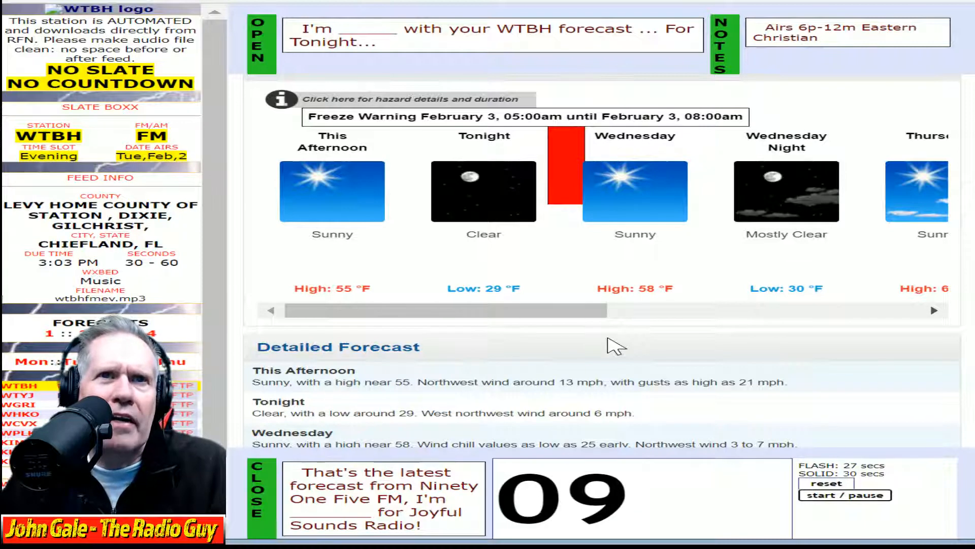
scroll(616, 346, "down", 2)
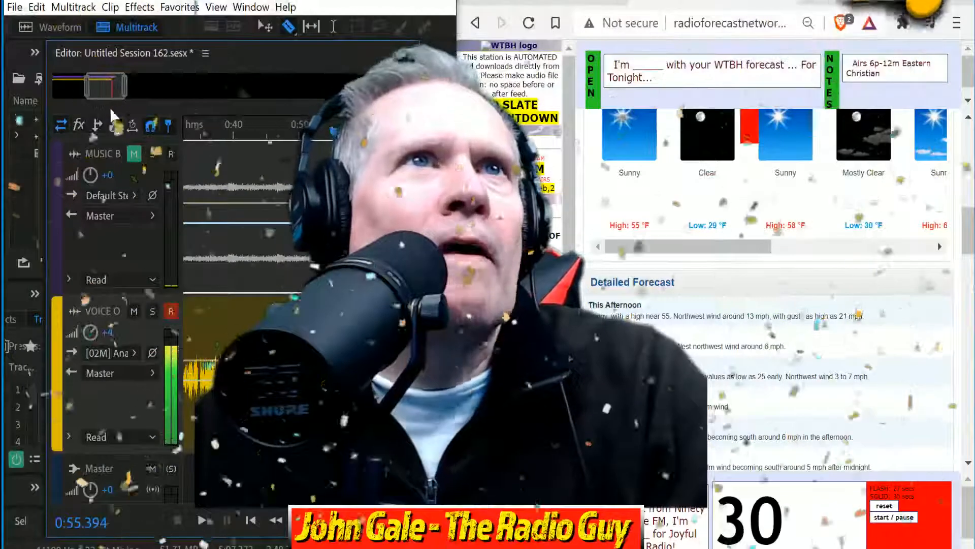
Delete the unwanted opening section of the voice-over recording and move the remaining clip to the session start
left_click_drag(103, 92, 76, 92)
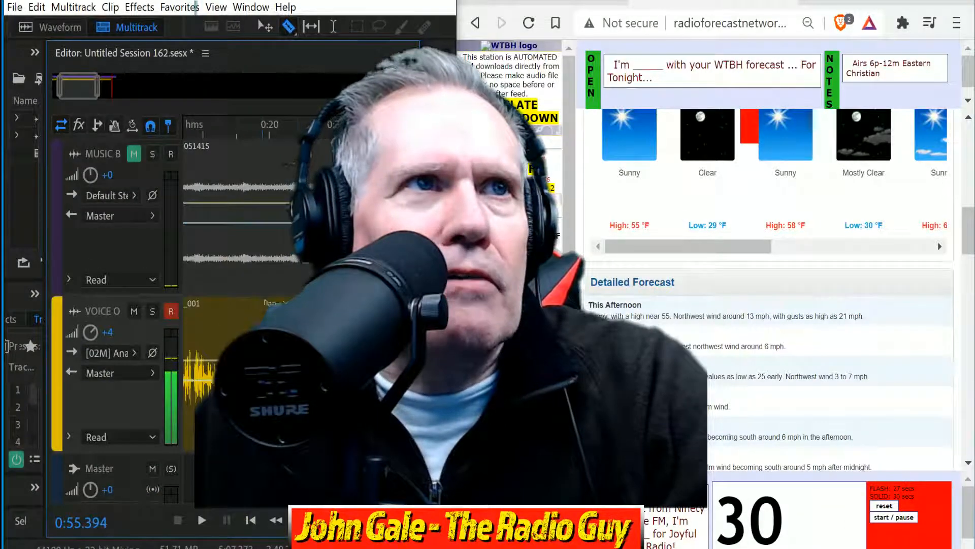
key("Delete")
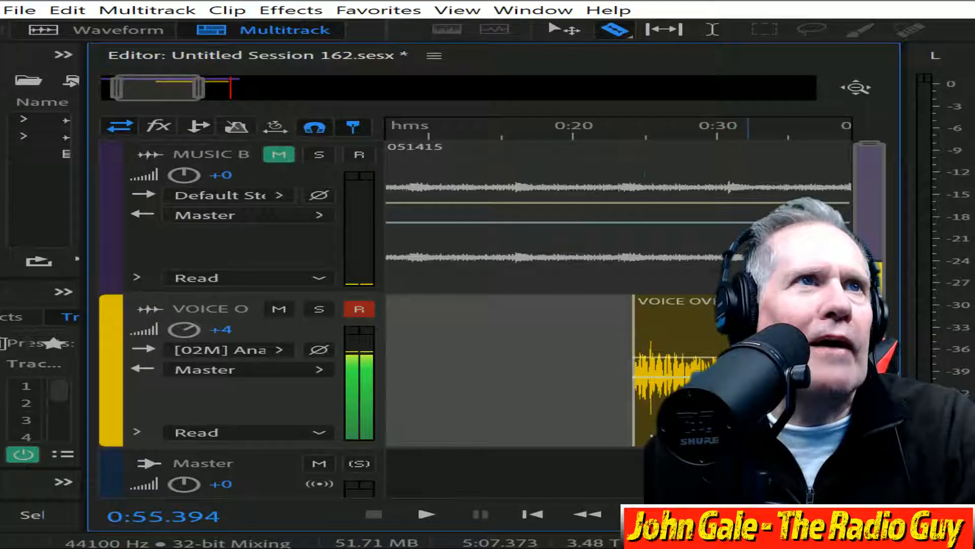
left_click(95, 31)
left_click_drag(424, 311, 56, 355)
Unmute the music bed track and mix the session down to a new file
left_click(291, 156)
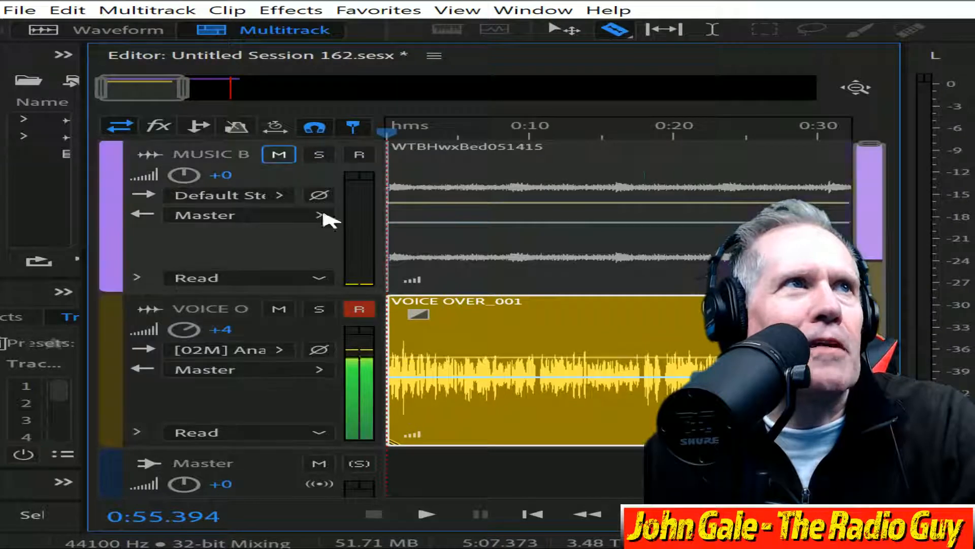
left_click(518, 361)
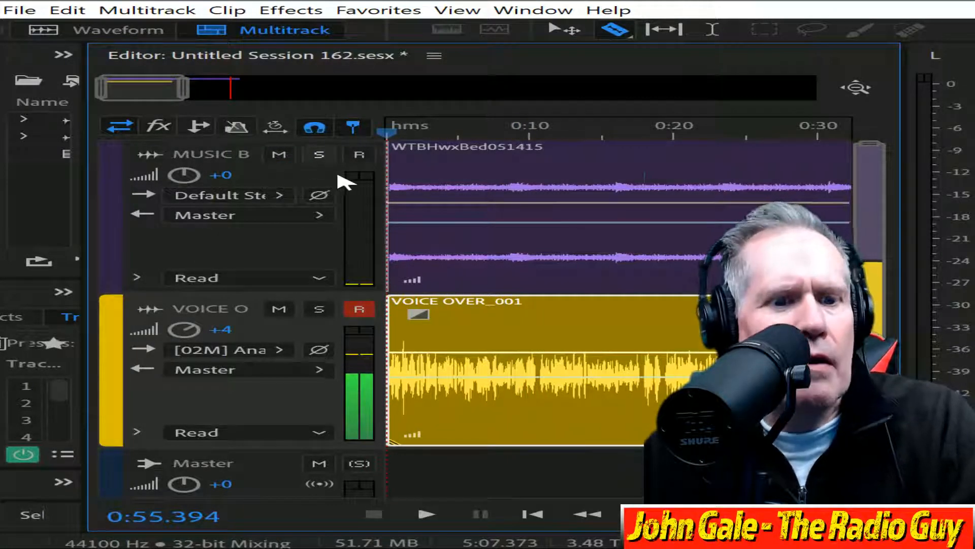
left_click(367, 194)
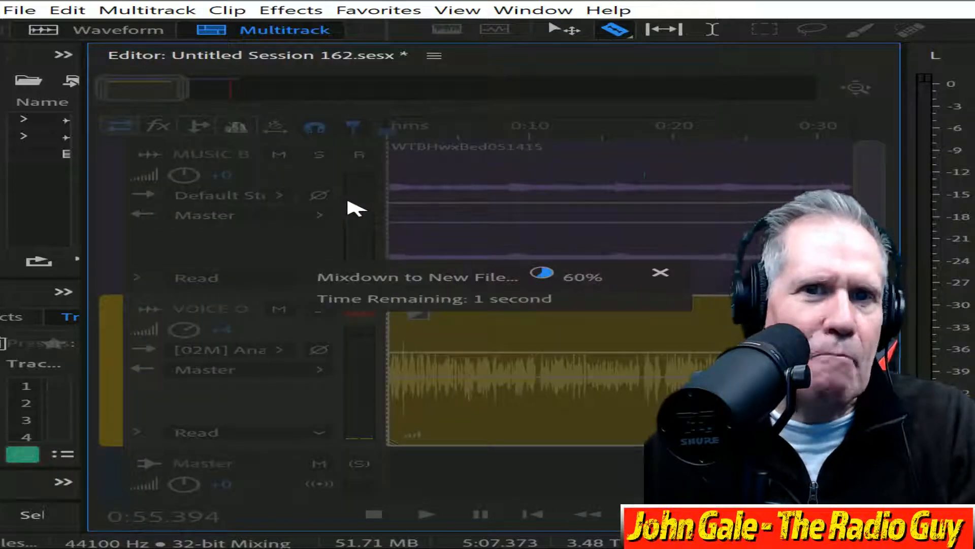
Apply the Multiband Compressor to the WTBH mixdown and delete the excess music bed following the voice-over
key("shift+r")
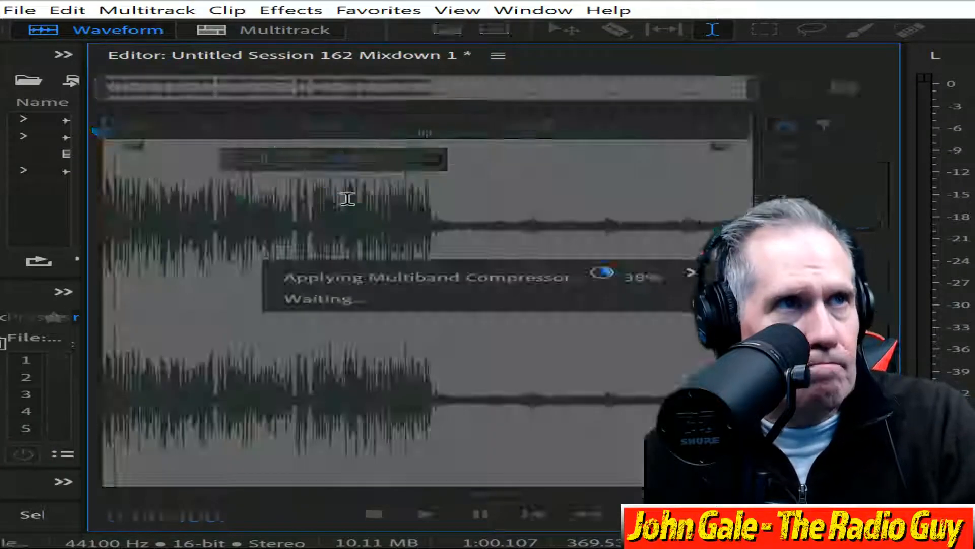
left_click(450, 226, "shift")
key("Delete")
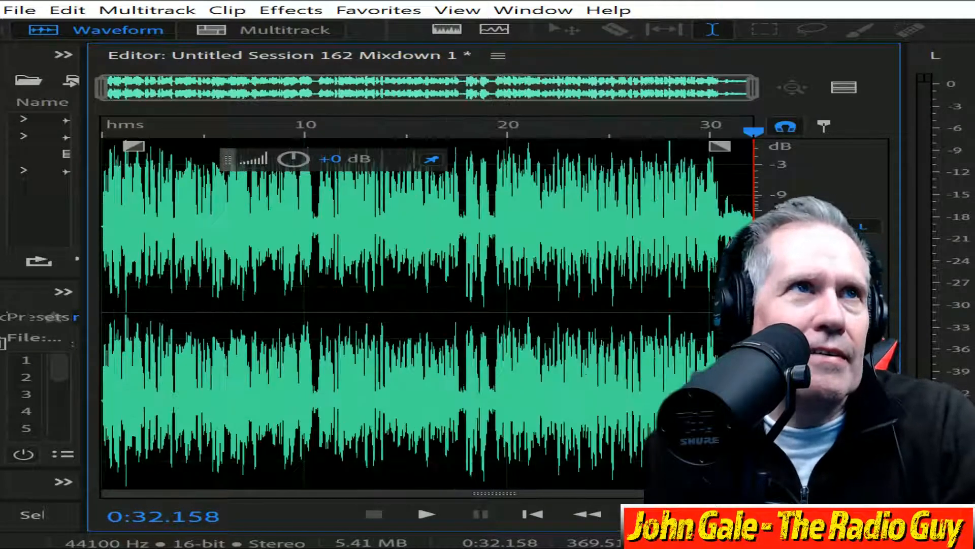
Fade out the closing music of the WTBH mixdown from about 0:30.5 to the end
left_click_drag(720, 227, 754, 227)
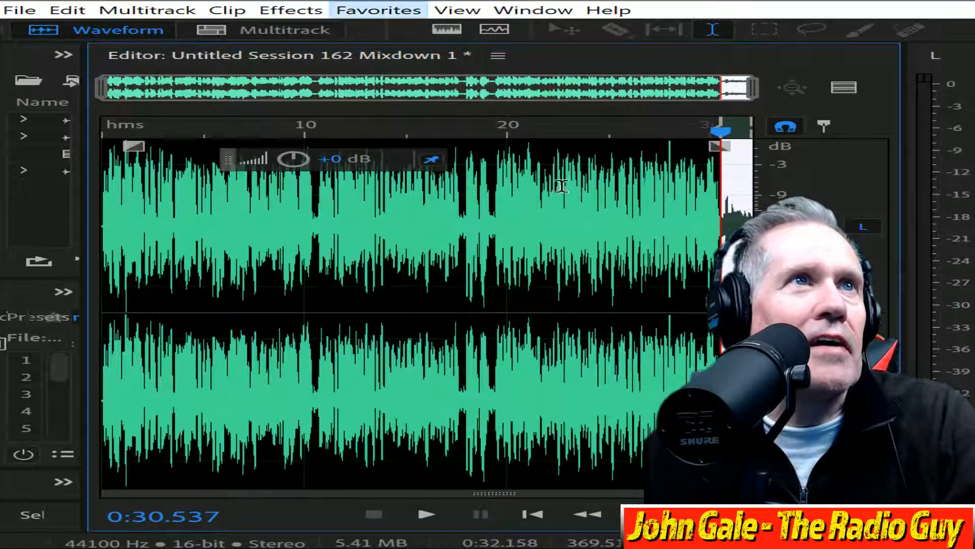
left_click(654, 264)
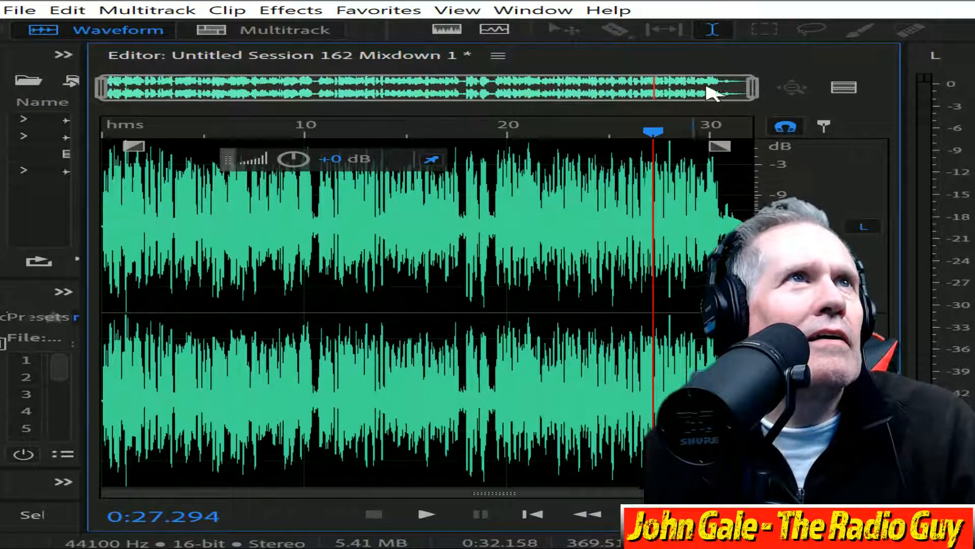
Delete the short silence at the start of the WTBH mixdown and play the result from the beginning
left_click_drag(750, 92, 138, 92)
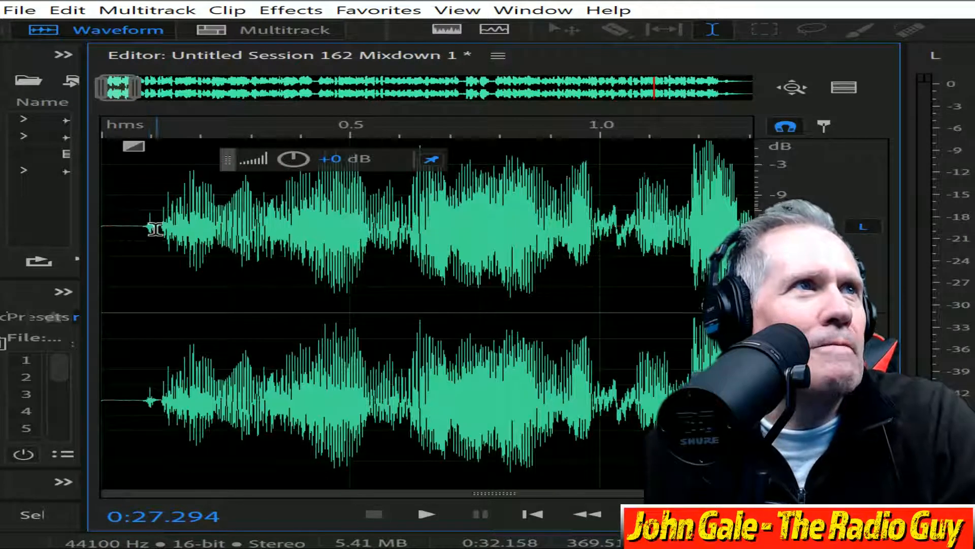
left_click_drag(159, 230, 101, 229)
key("Delete")
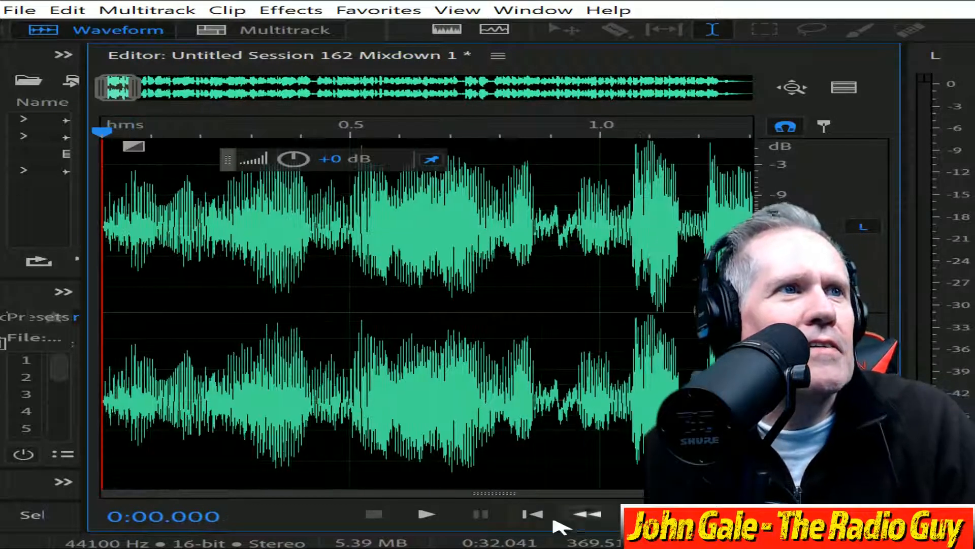
left_click(426, 514)
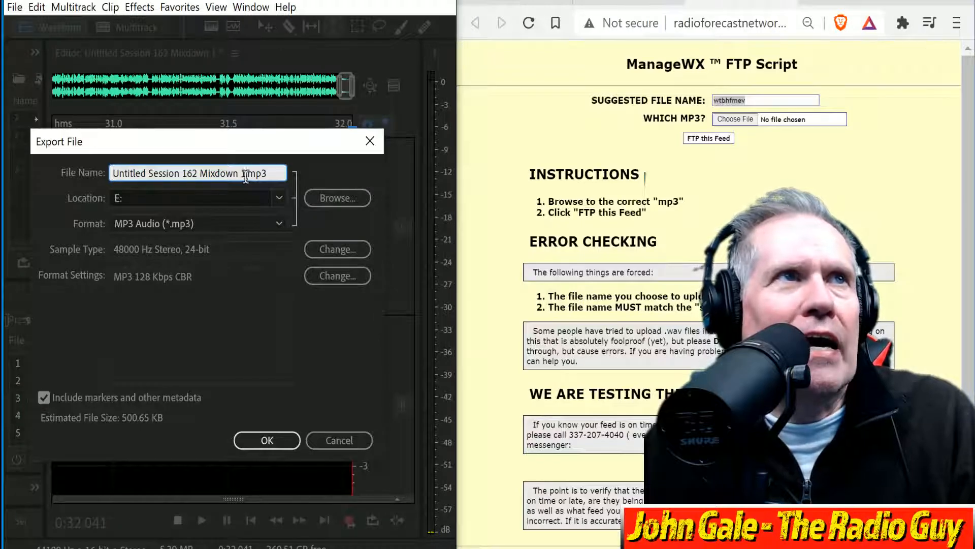
Export the WTBH mixdown to drive E: as the MP3 file wtbhfmev.mp3
left_click_drag(247, 175, 3, 167)
type("wtbhfmev")
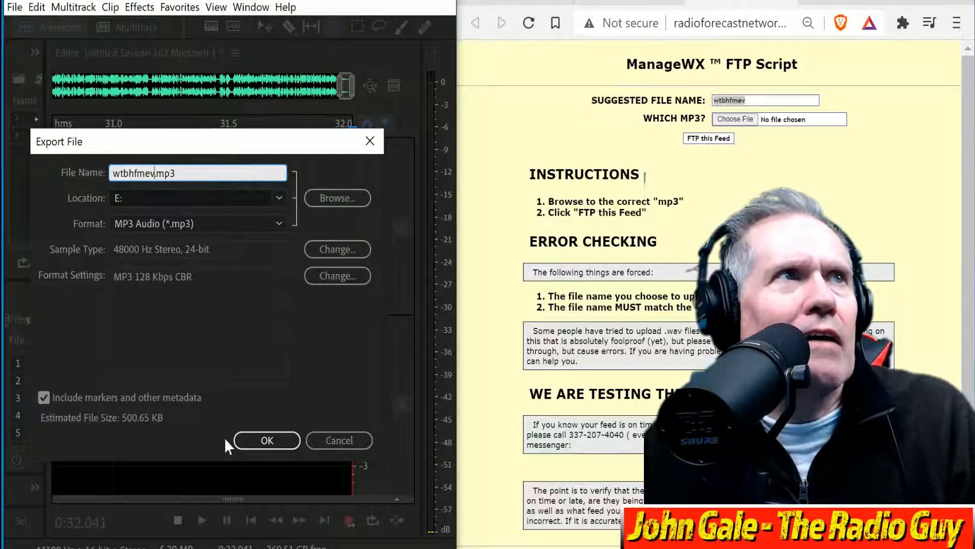
left_click(271, 444)
left_click(285, 331)
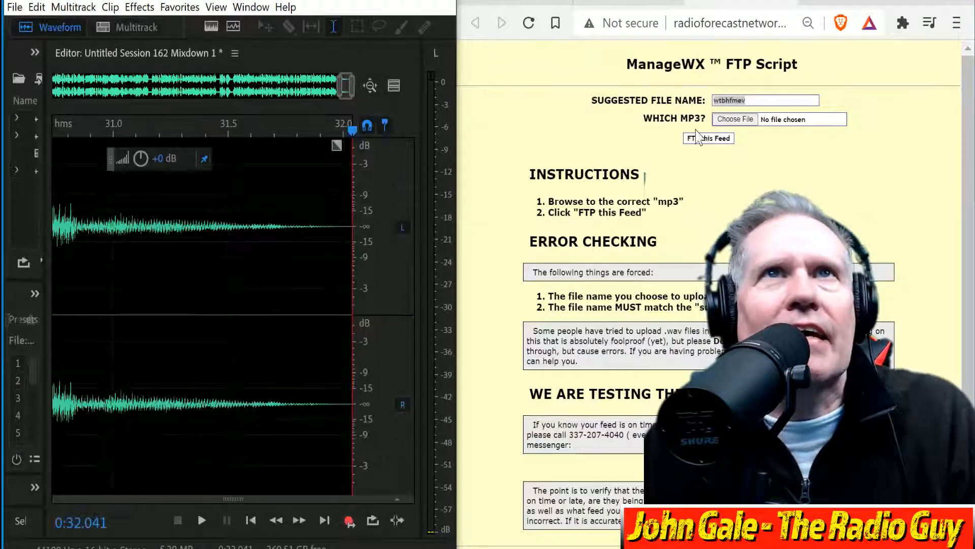
Choose wtbhfmev.mp3 in the ManageWX FTP Script page and upload the feed by FTP
left_click(739, 122)
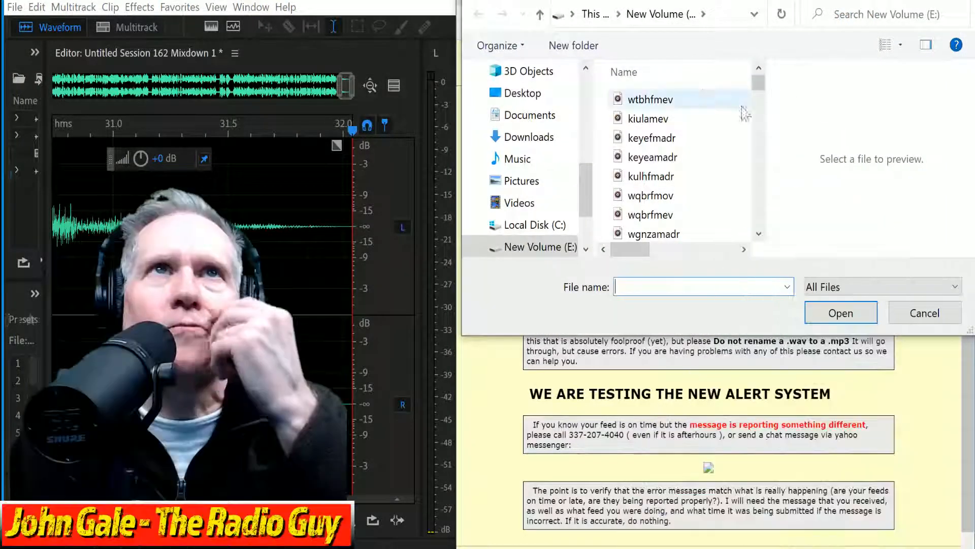
left_click(650, 99)
left_click(840, 312)
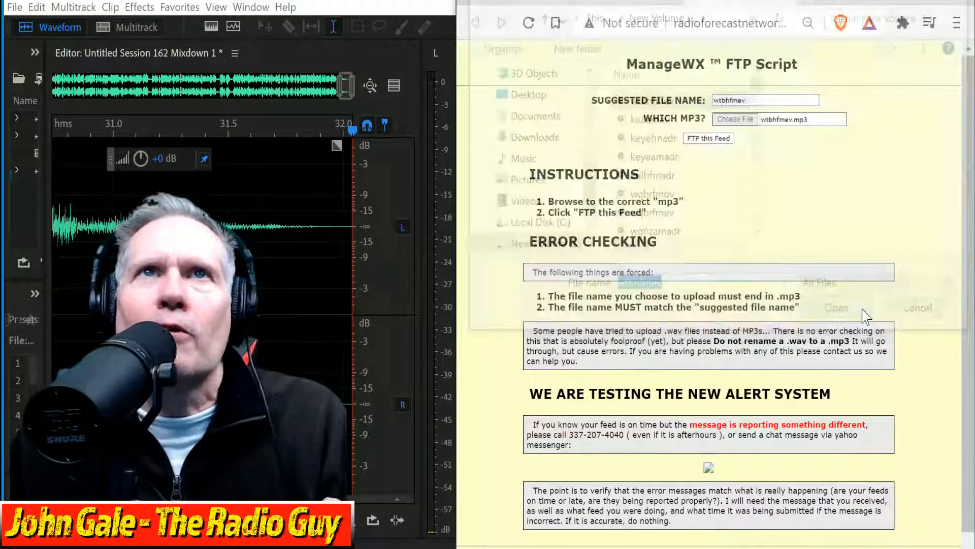
left_click(710, 138)
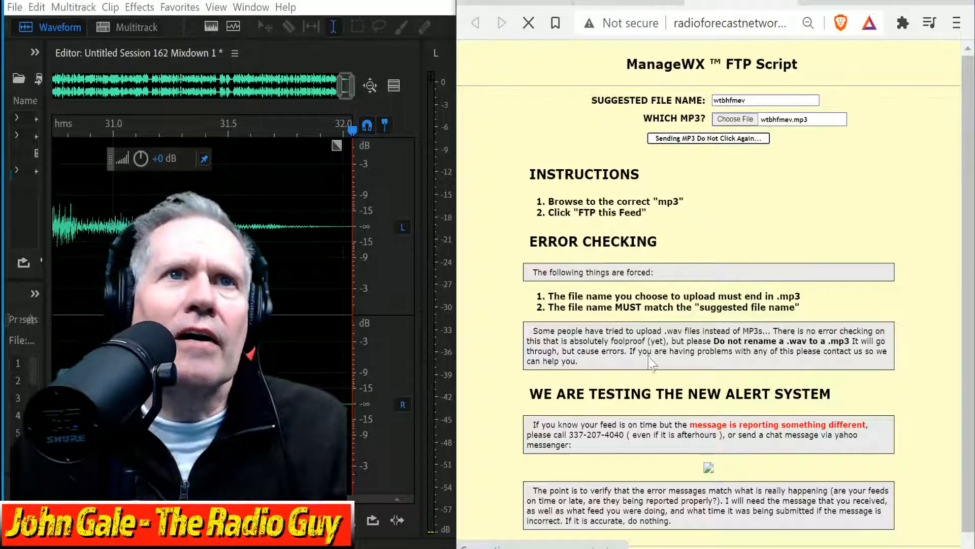
left_click(729, 282)
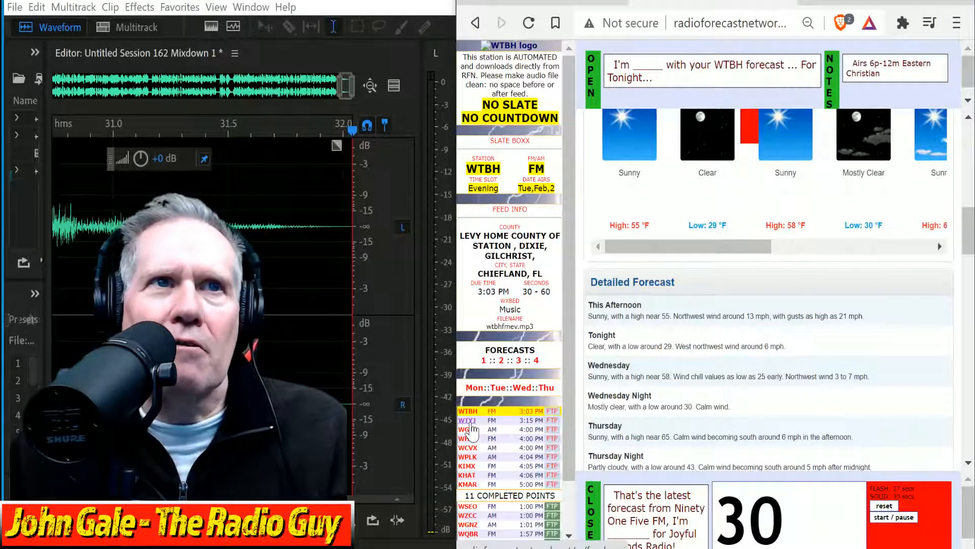
Open the WTYJ station's forecast page and close all WTBH audio files without saving them
left_click(471, 424)
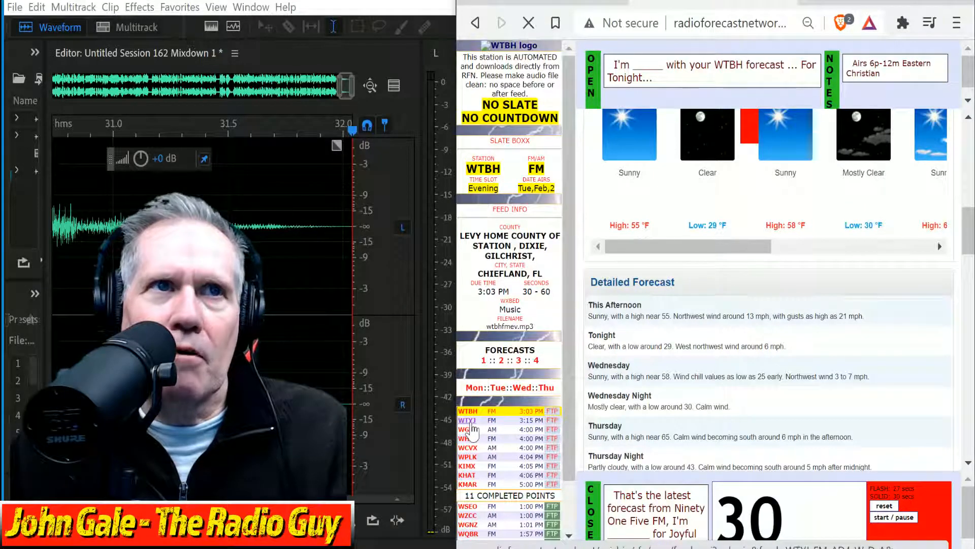
left_click(15, 7)
left_click(37, 136)
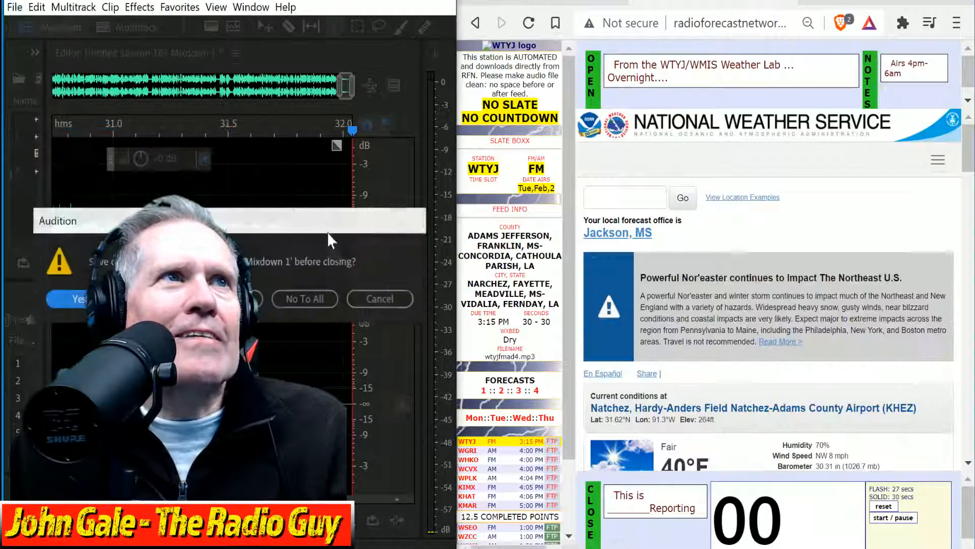
left_click(318, 305)
Create the multitrack session Untitled Session 163 from the voice track template
left_click(124, 25)
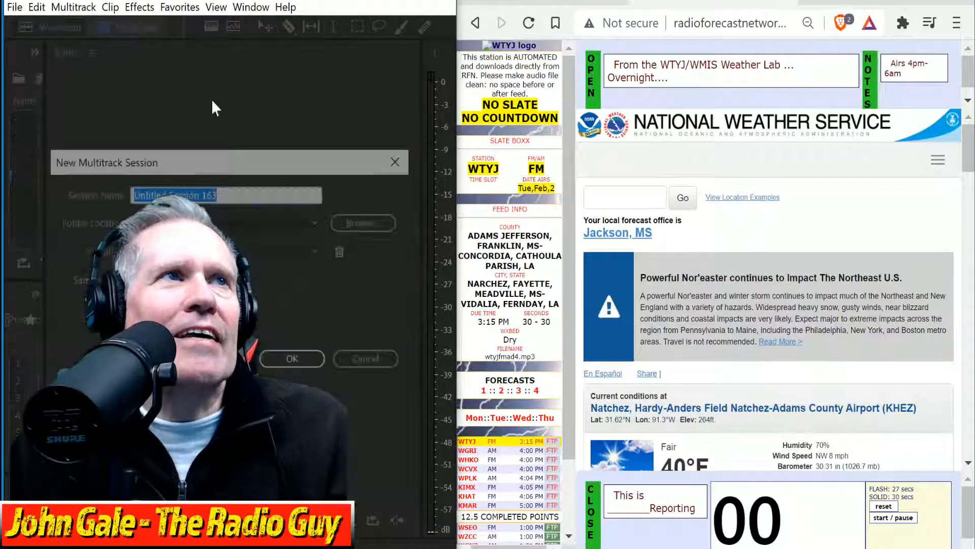
left_click(320, 249)
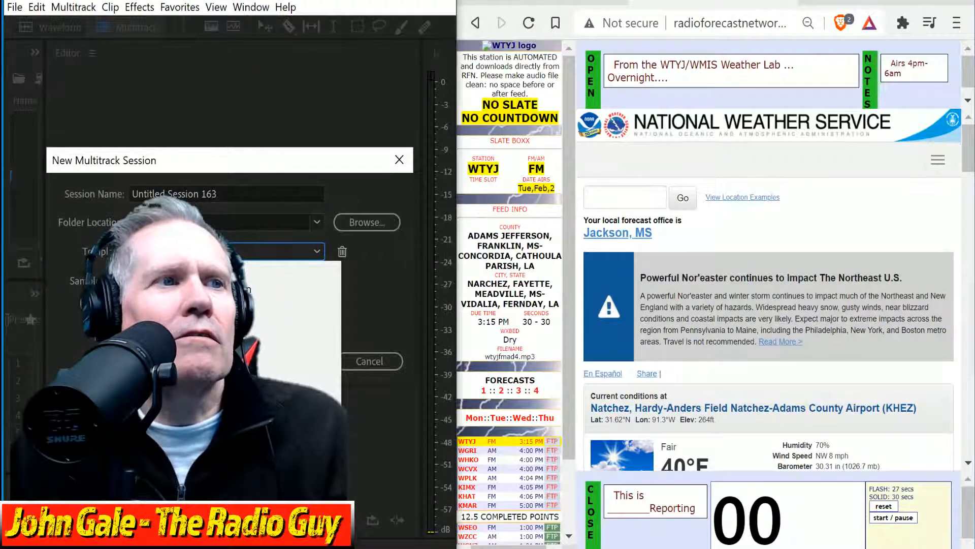
left_click(300, 323)
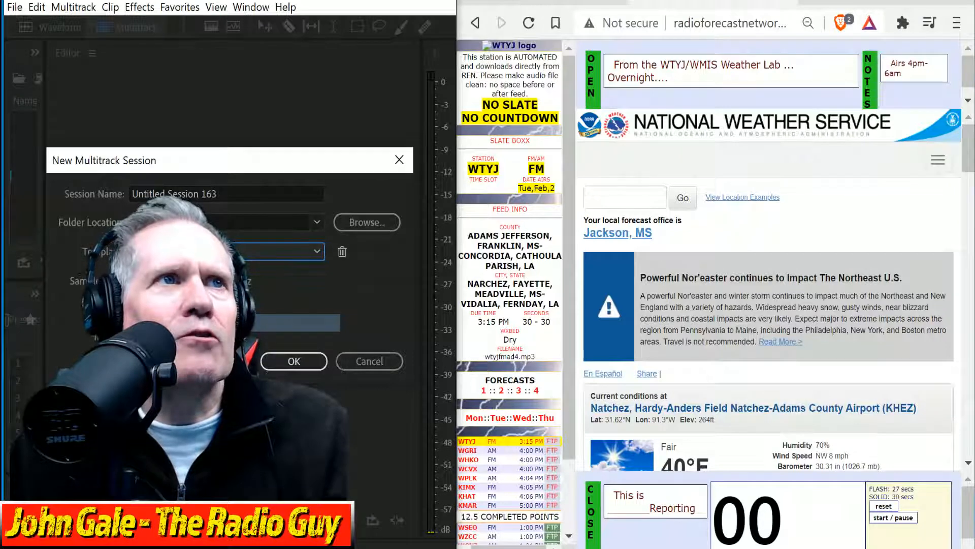
left_click(302, 361)
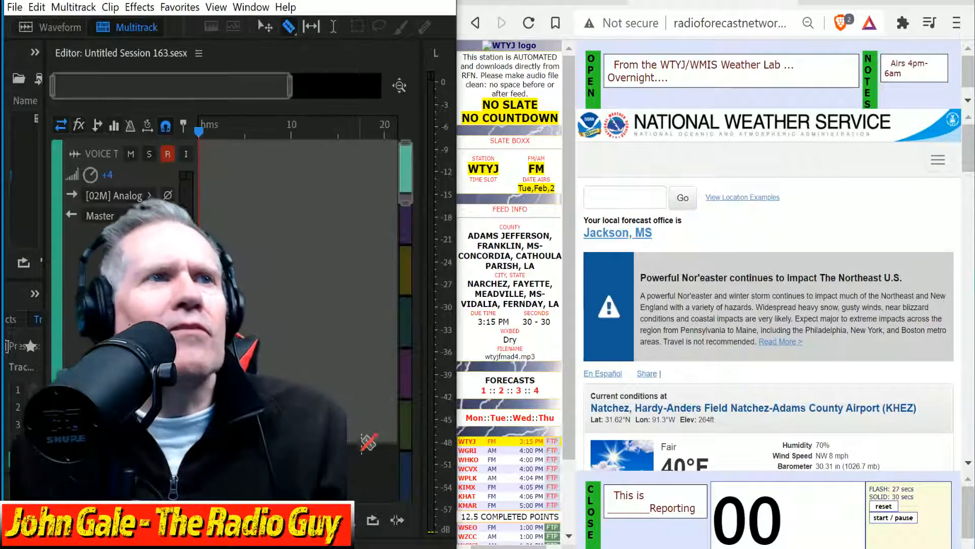
Start recording the WTYJ voice track and bring up the Natchez MS detailed forecast for reading
left_click(350, 521)
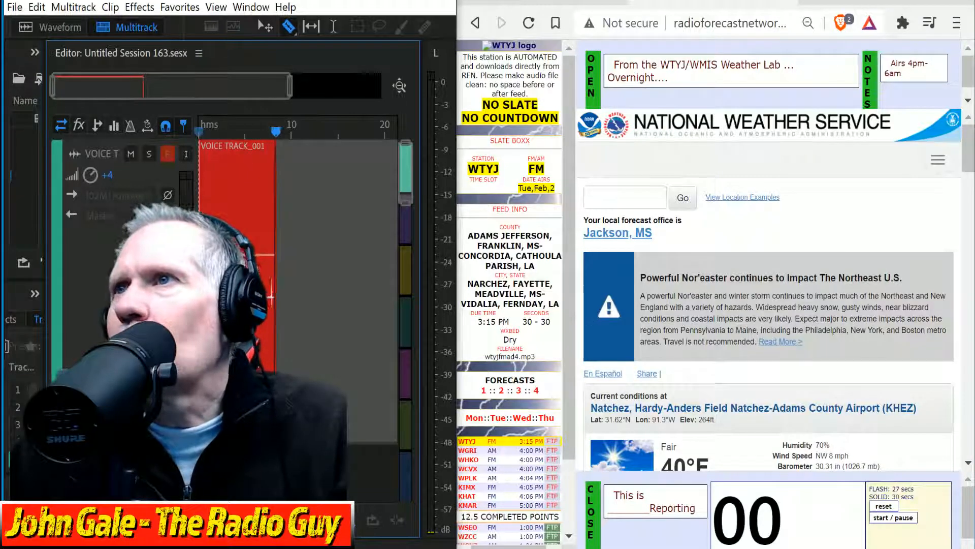
scroll(769, 284, "down", 3)
scroll(768, 284, "down", 3)
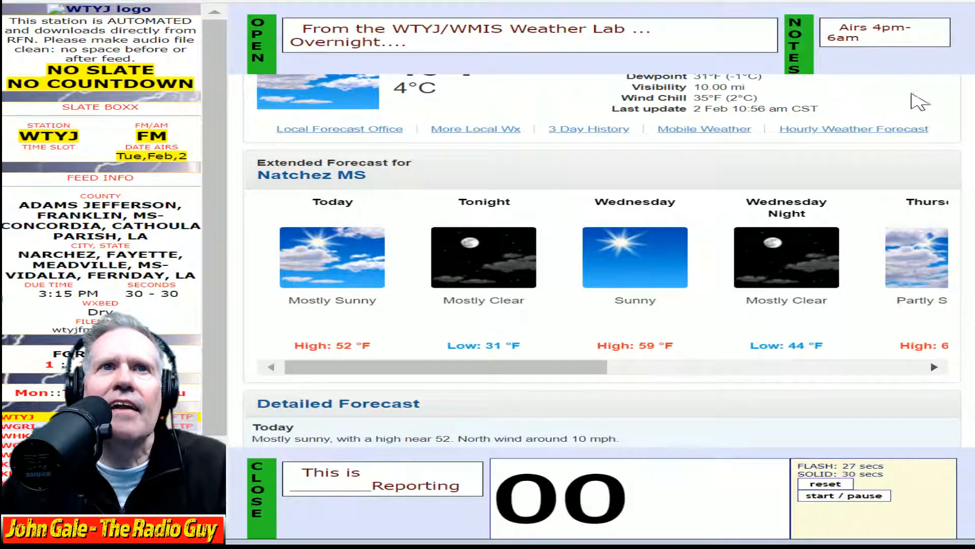
scroll(725, 192, "down", 5)
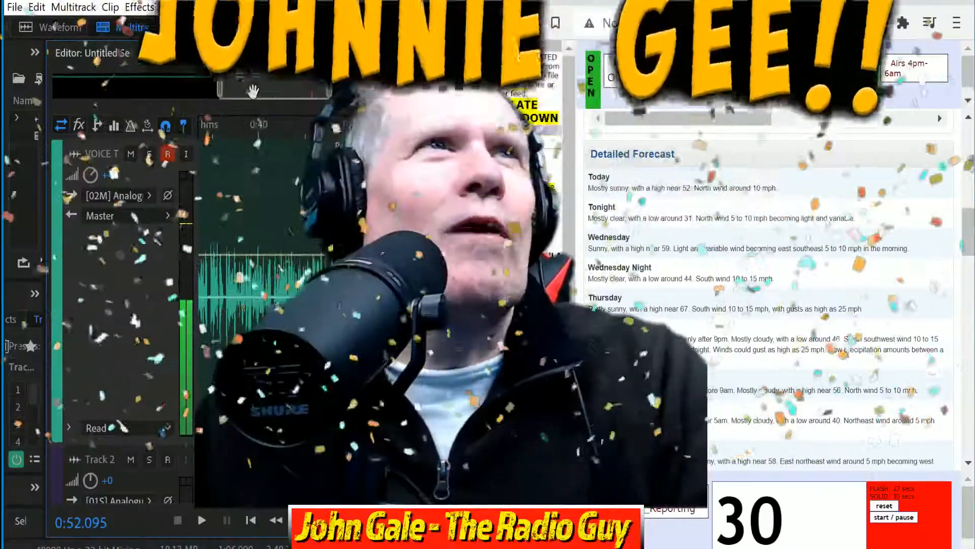
Split the WTYJ voice recording just before the good take and delete the unwanted opening section
left_click_drag(229, 91, 162, 97)
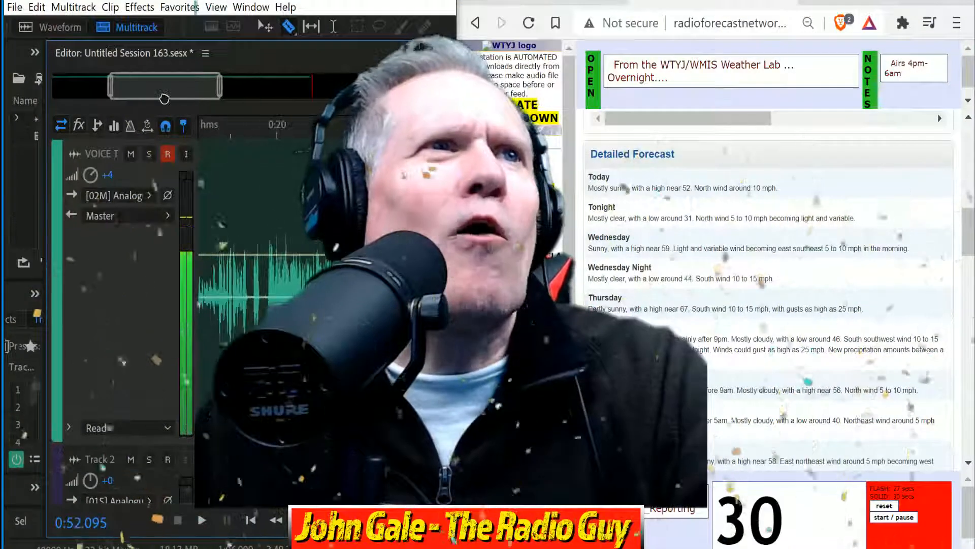
left_click(270, 234)
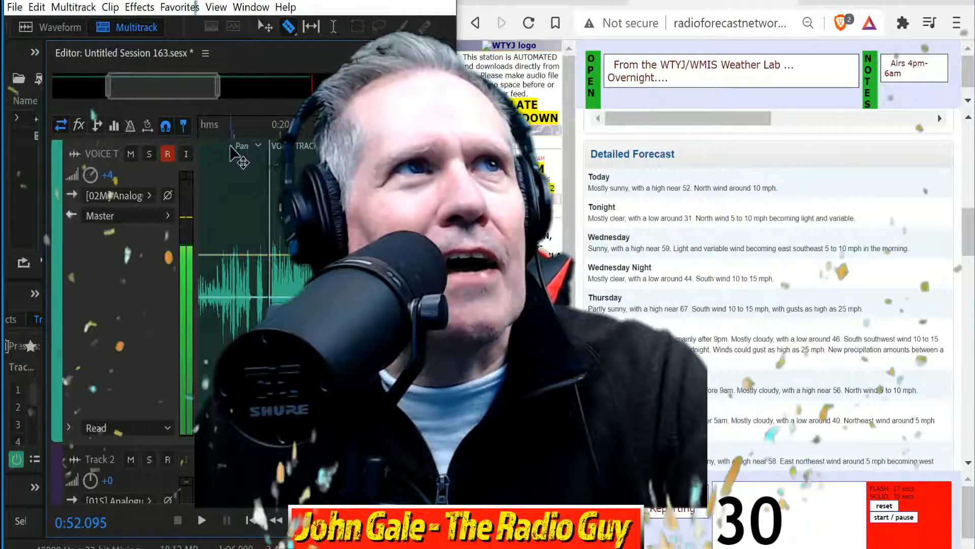
left_click(227, 145)
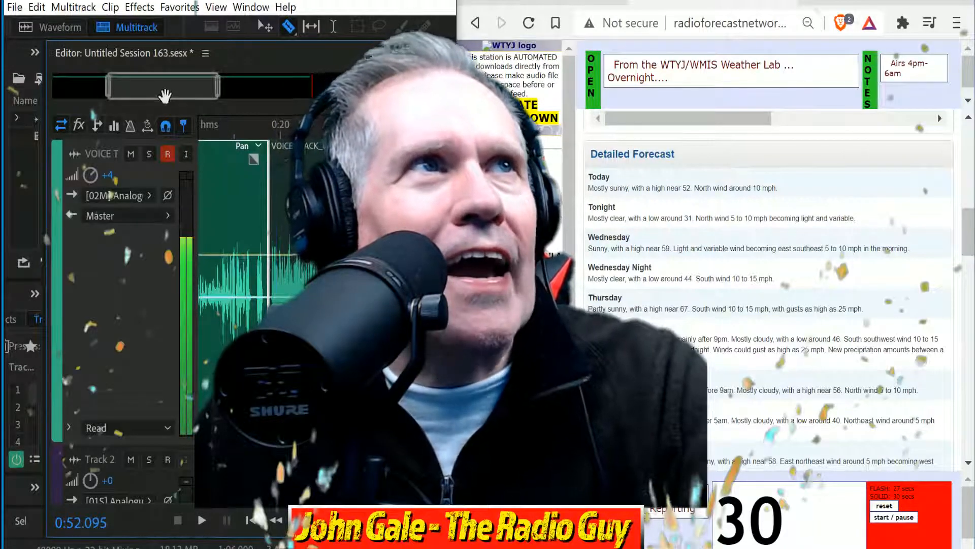
left_click_drag(165, 95, 157, 96)
key("Delete")
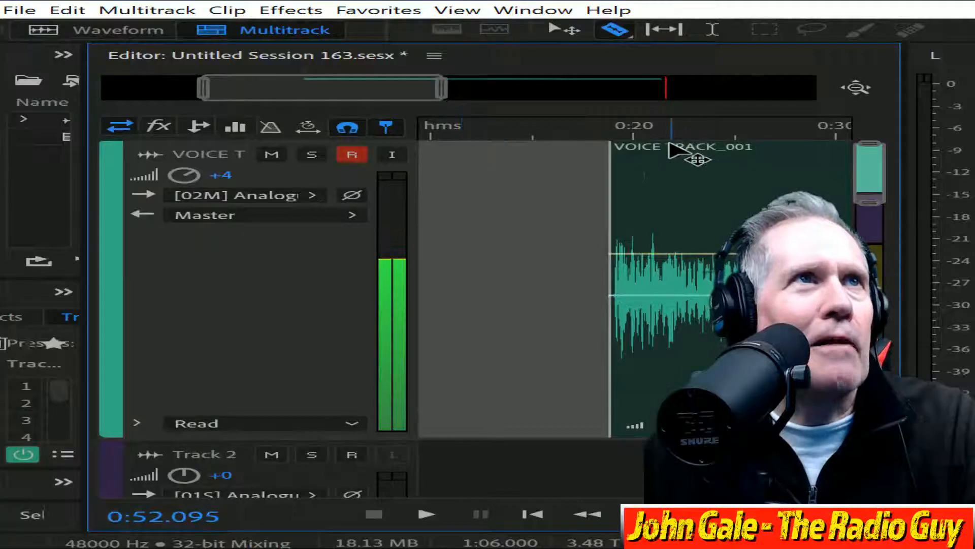
Move the remaining voice clip to the session start and cut off its unwanted end after about 31 seconds
left_click_drag(323, 144, 71, 112)
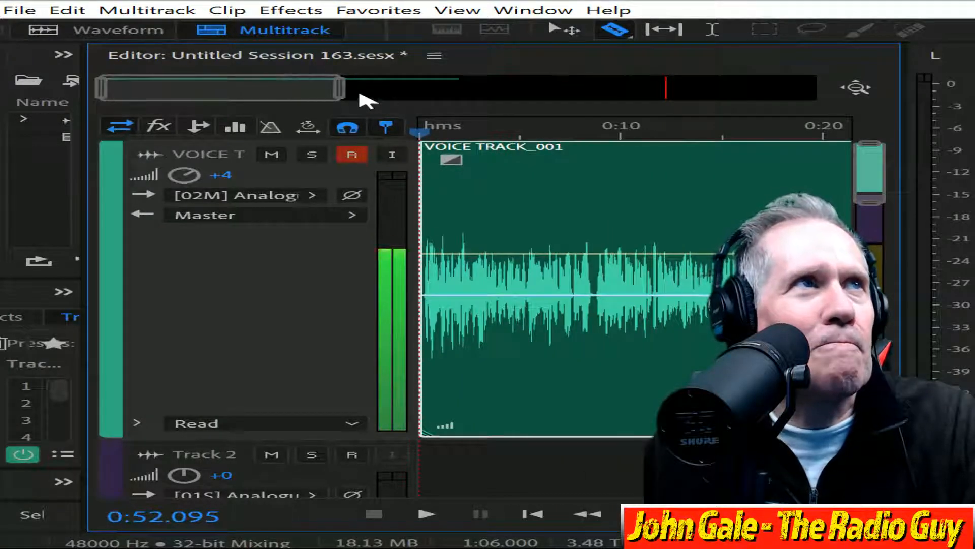
left_click_drag(343, 92, 518, 92)
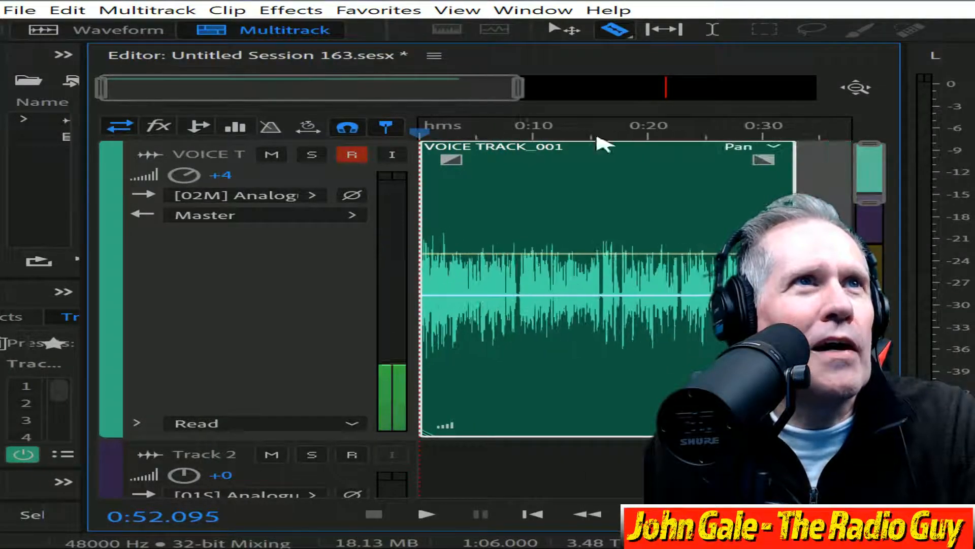
left_click(772, 238)
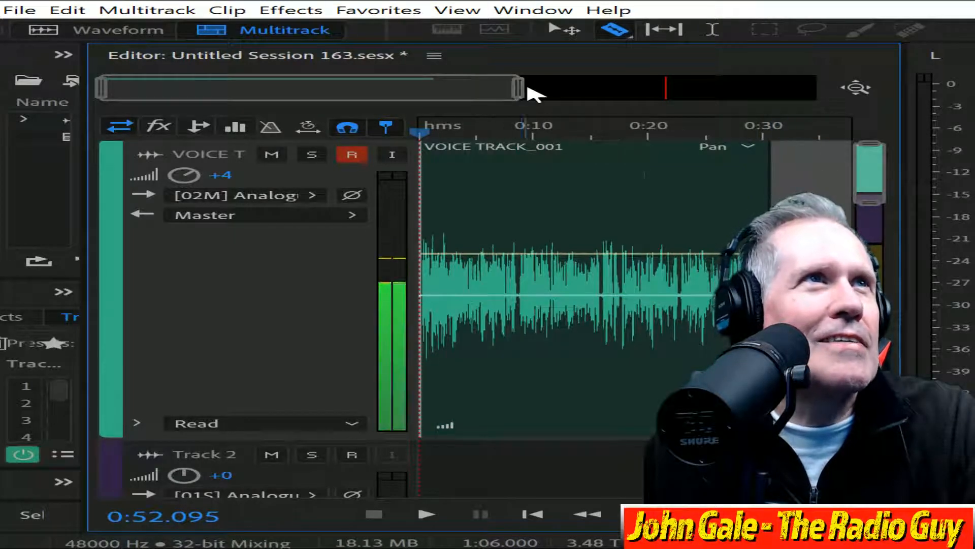
Mix the WTYJ session down to a new file and apply the Multiband Compressor to it
left_click_drag(518, 92, 304, 99)
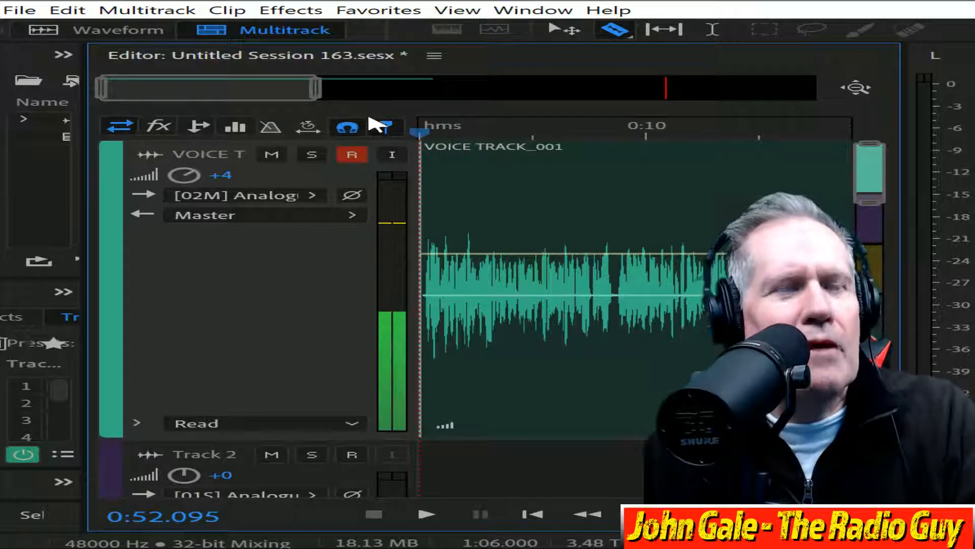
key("ctrl+shift+m")
key("shift+r")
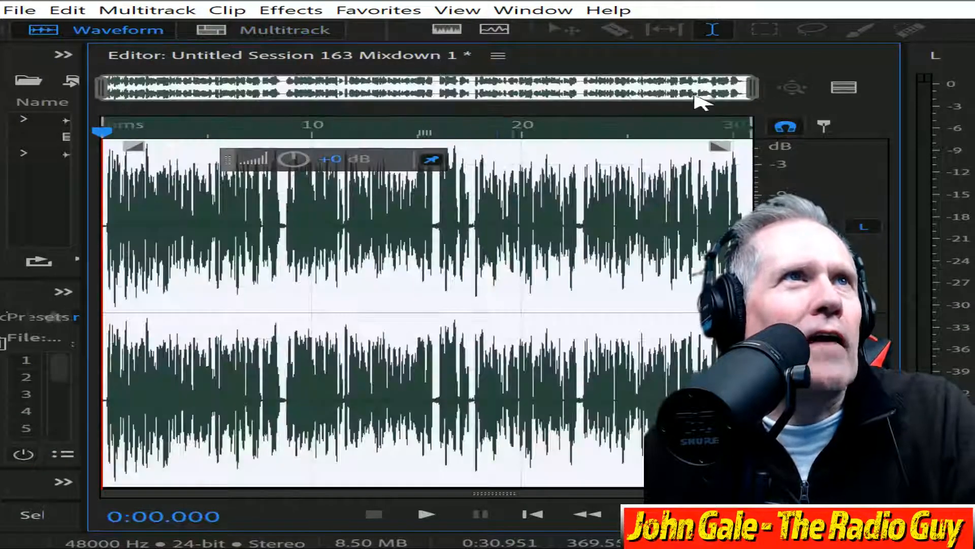
Delete the silence at the start and the end of the WTYJ mixdown
left_click_drag(756, 94, 196, 95)
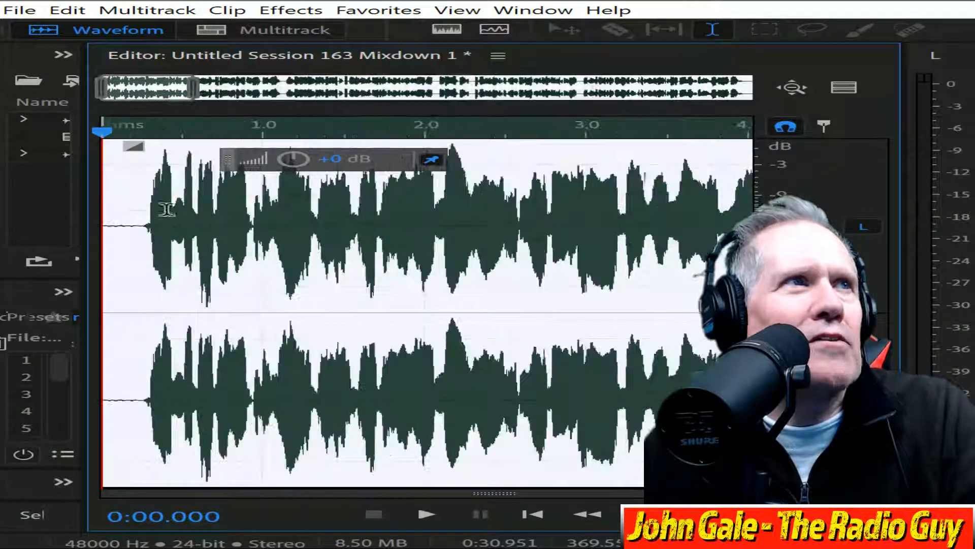
left_click_drag(141, 224, 30, 130)
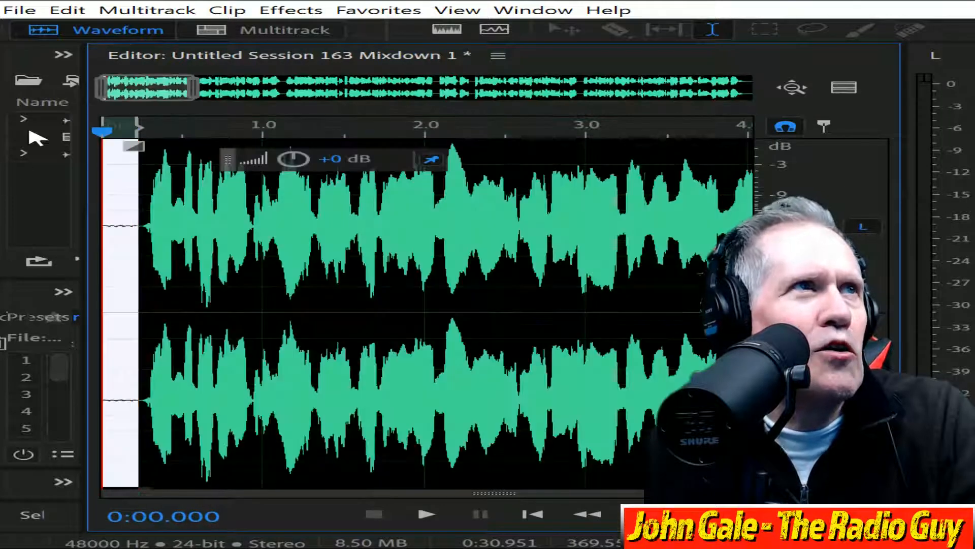
key("Delete")
left_click_drag(135, 93, 925, 276)
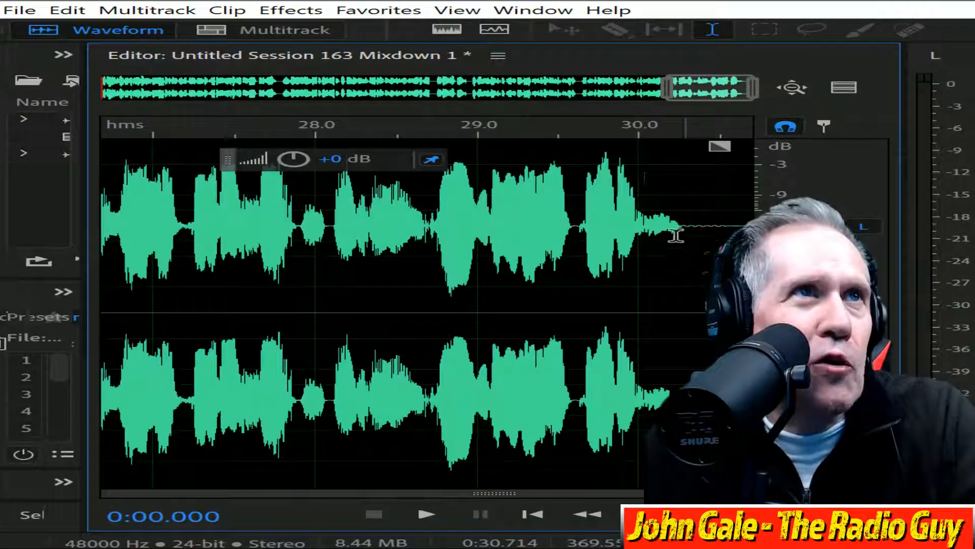
left_click_drag(688, 232, 726, 229)
key("Delete")
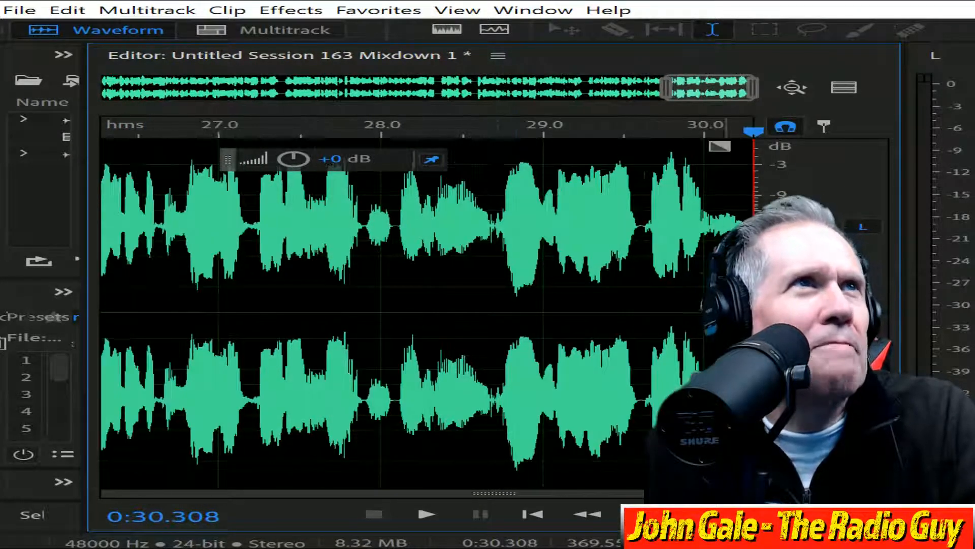
Delete about 0.15 s of the silent pause near 22.5 s in the WTYJ mixdown
left_click_drag(666, 100, 547, 117)
scroll(572, 275, "up", 3)
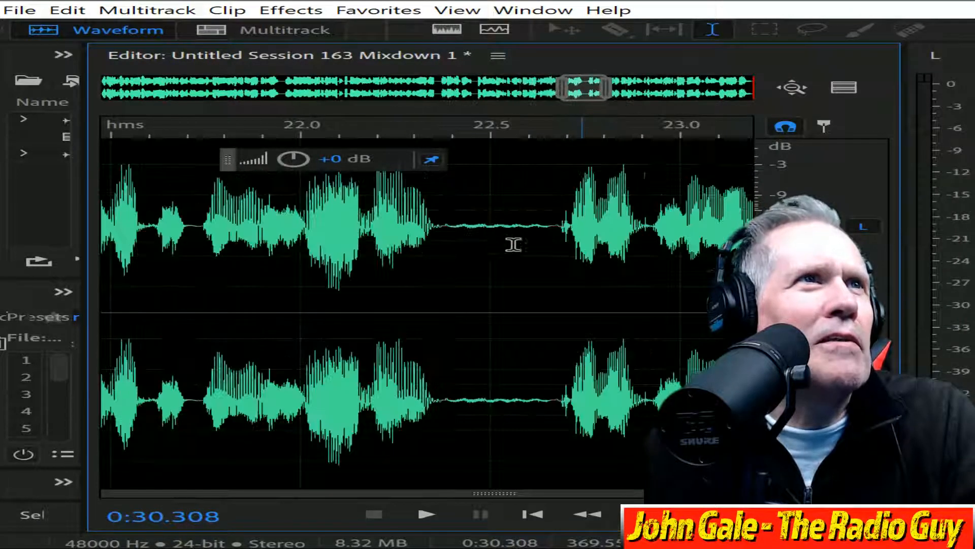
left_click_drag(471, 237, 527, 246)
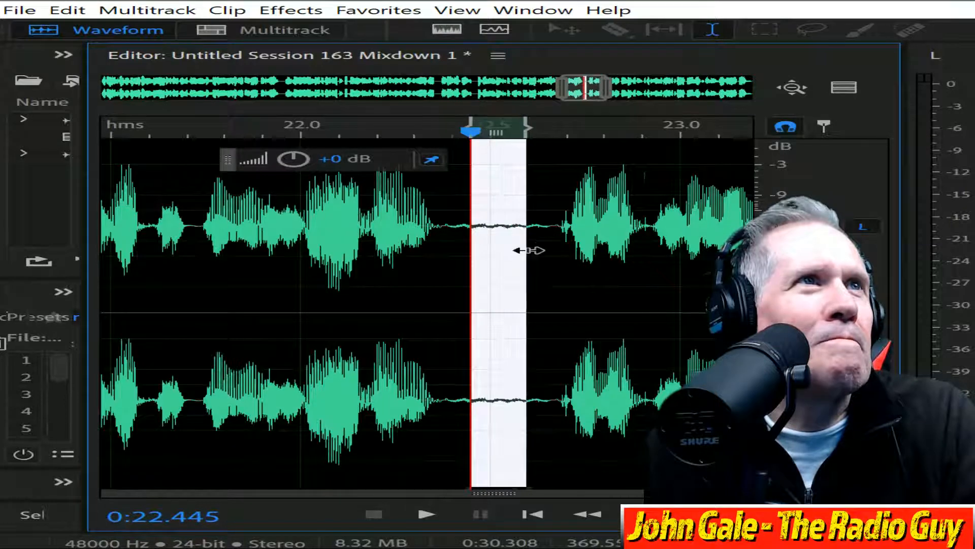
key("Delete")
scroll(578, 91, "up", 5)
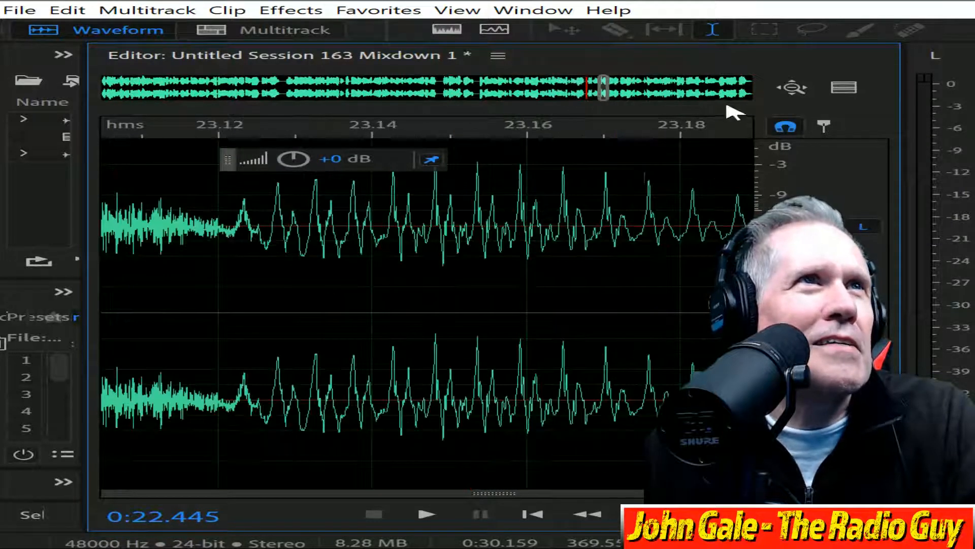
scroll(638, 92, "down", 6)
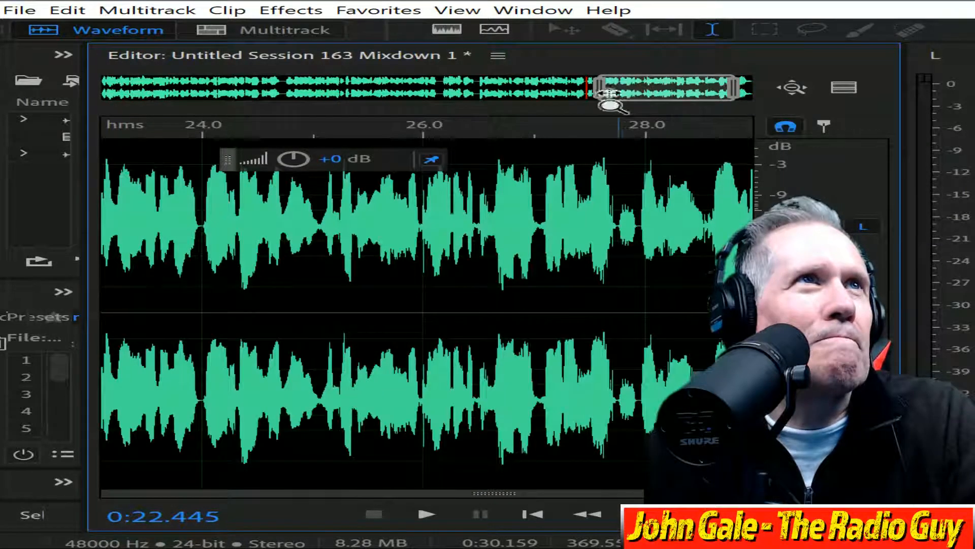
left_click_drag(607, 94, 696, 99)
left_click_drag(897, 102, 904, 102)
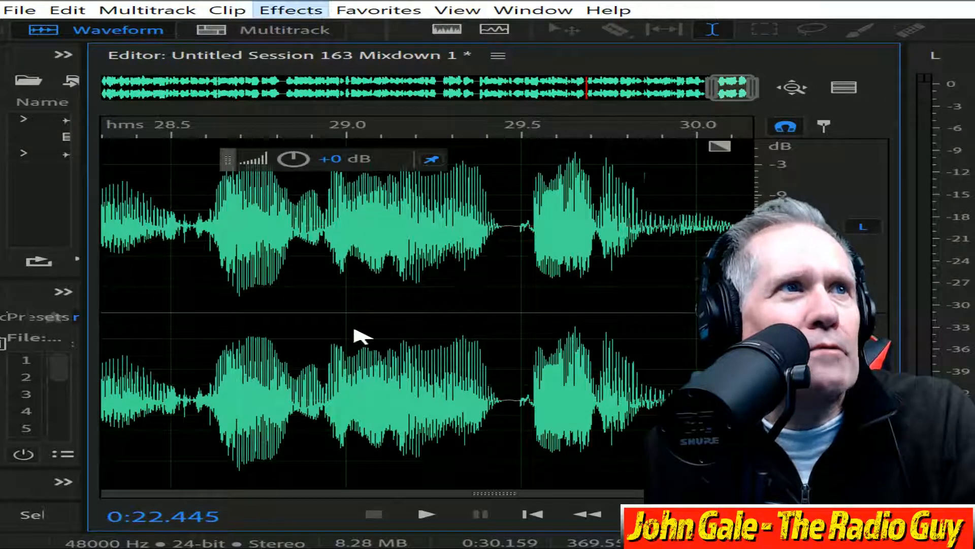
Use Stretch and Pitch to give the WTYJ mixdown a new duration of 30 seconds, and play back the result
left_click(291, 10)
mouse_move(177, 348)
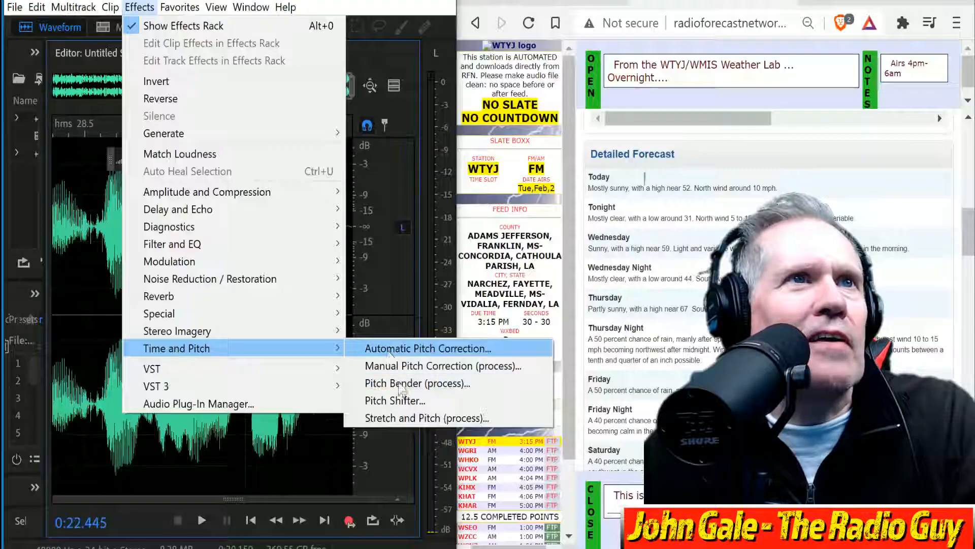
left_click(447, 422)
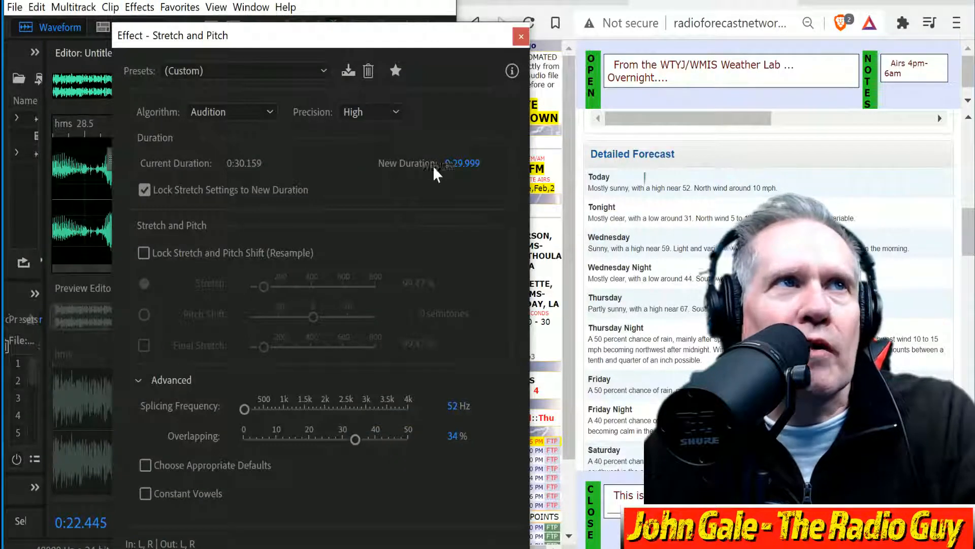
left_click(454, 165)
type("30")
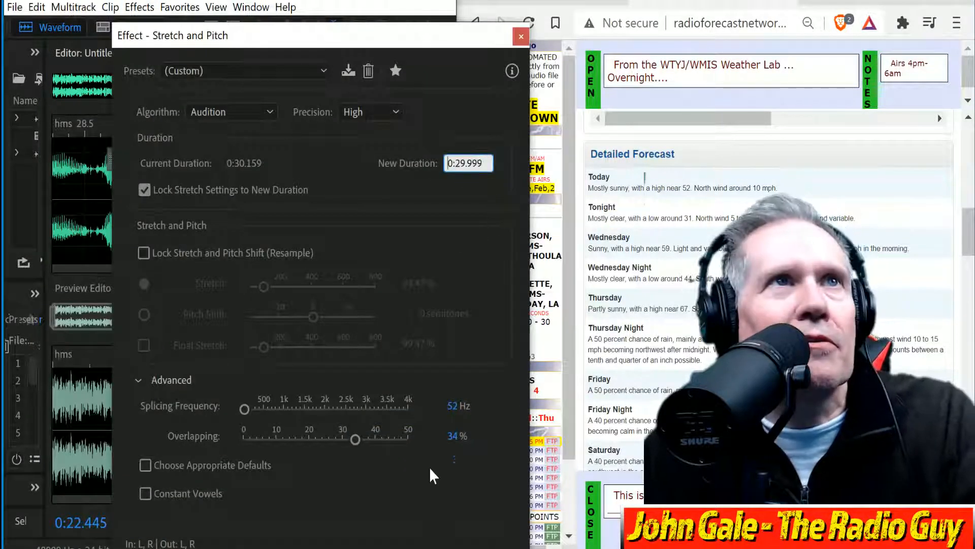
key("Return")
key("Return")
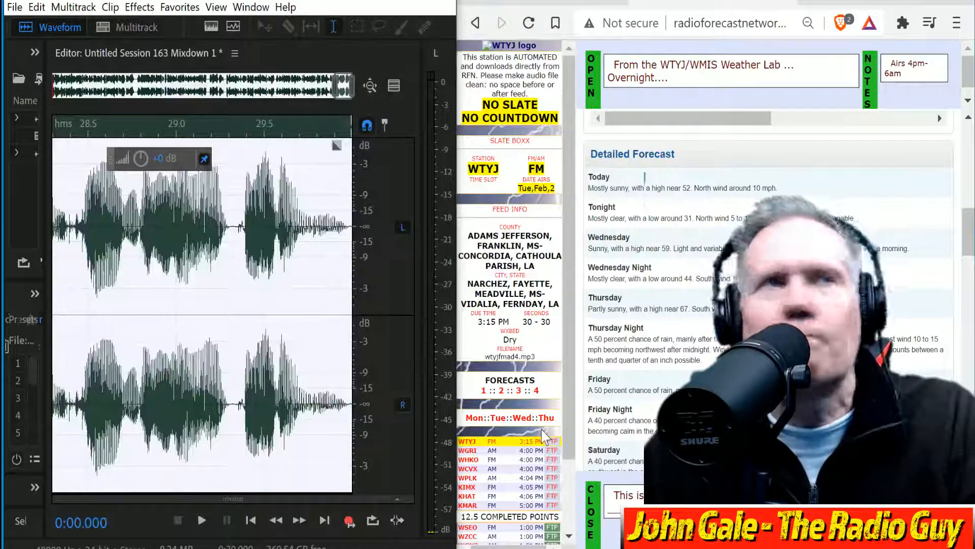
left_click(201, 519)
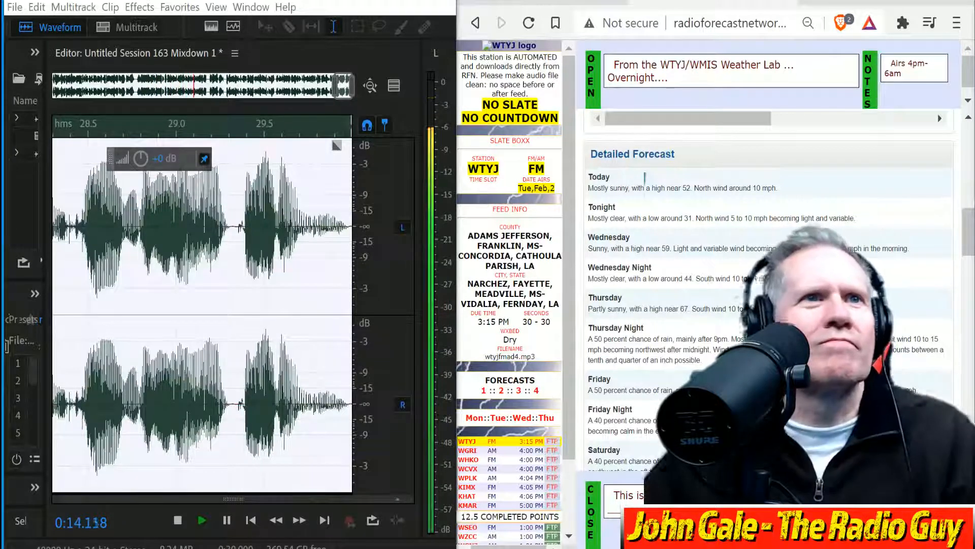
Open the WTYJ FTP upload page and export the mixdown as wtyjfmad4.mp3 on drive E:, overwriting the existing file
left_click(552, 442)
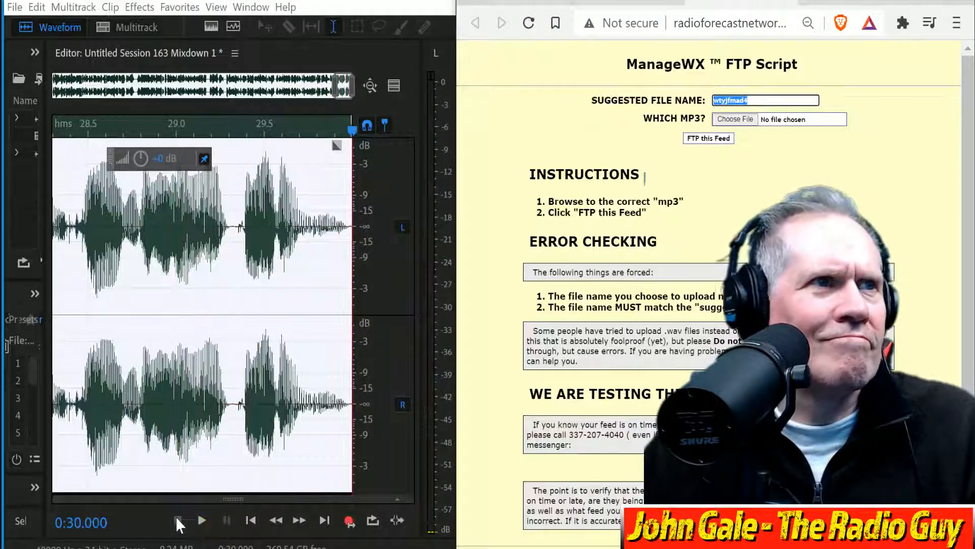
key("ctrl+shift+e")
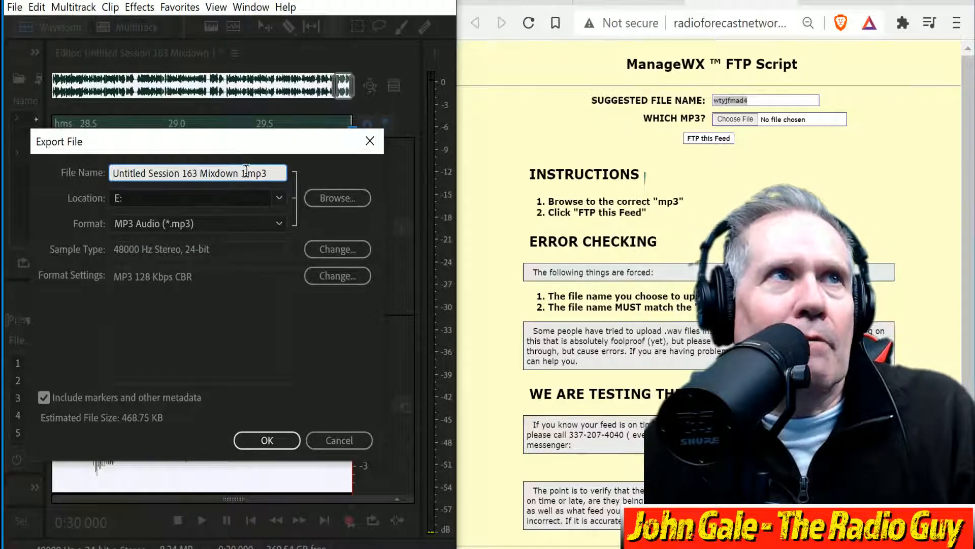
key("shift+Home")
type("wtyjfmad4")
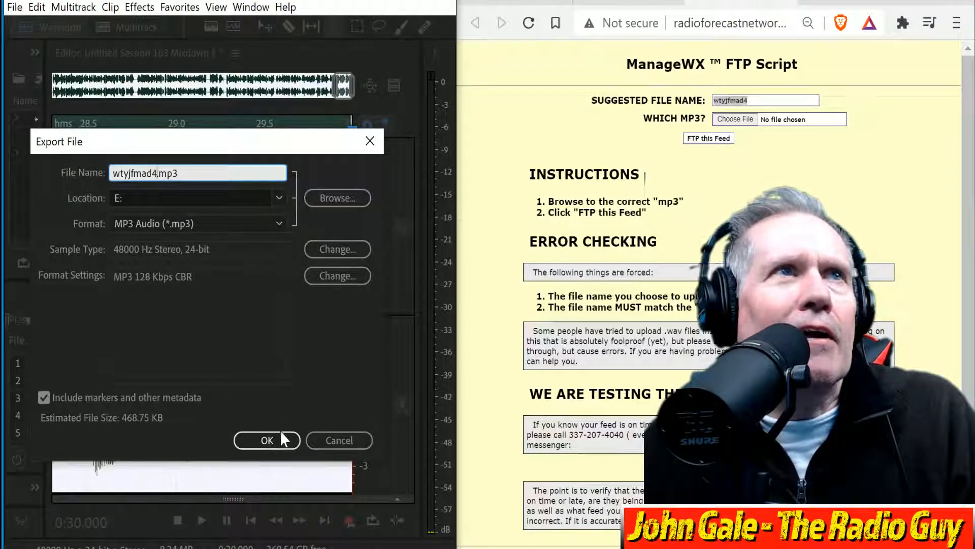
left_click(268, 440)
left_click(271, 332)
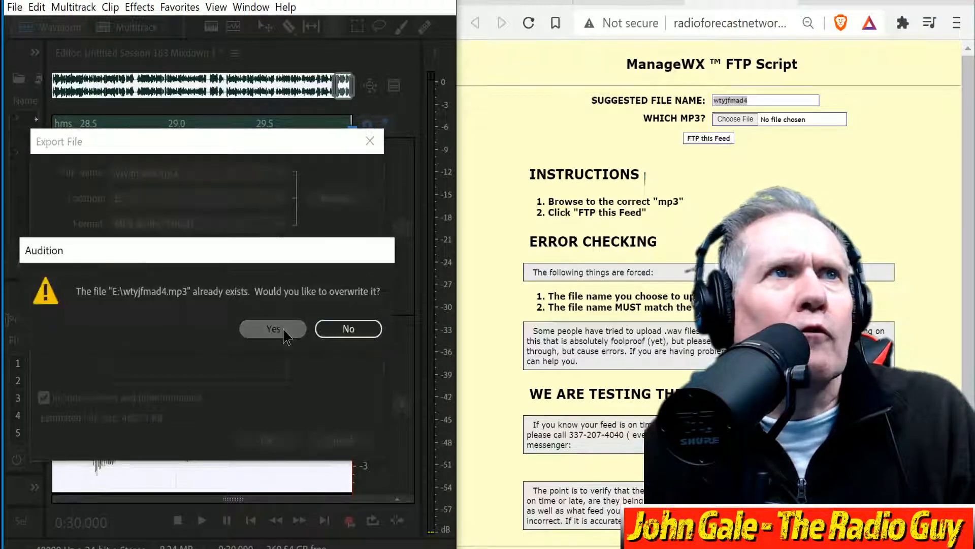
Upload wtyjfmad4.mp3 as the WTYJ feed by FTP and close the results window
left_click(749, 120)
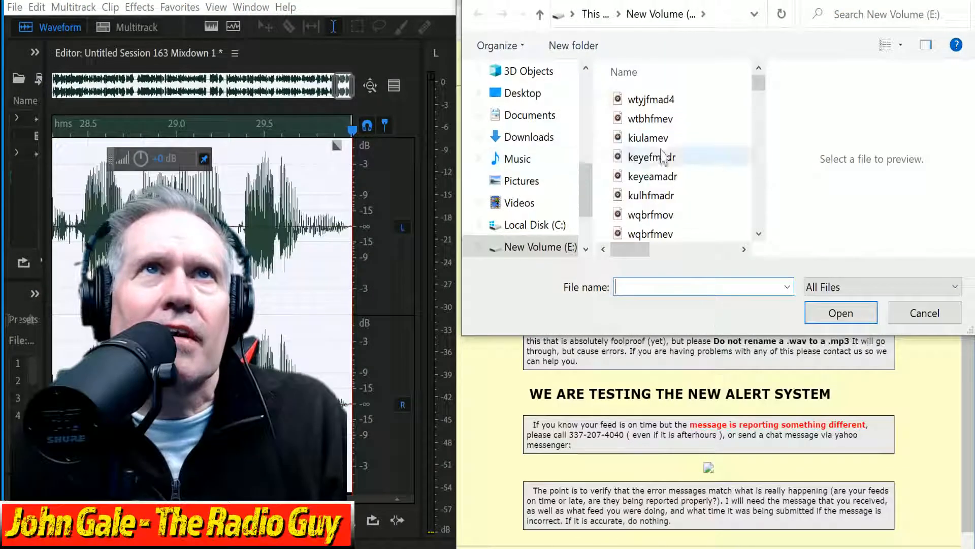
left_click(652, 100)
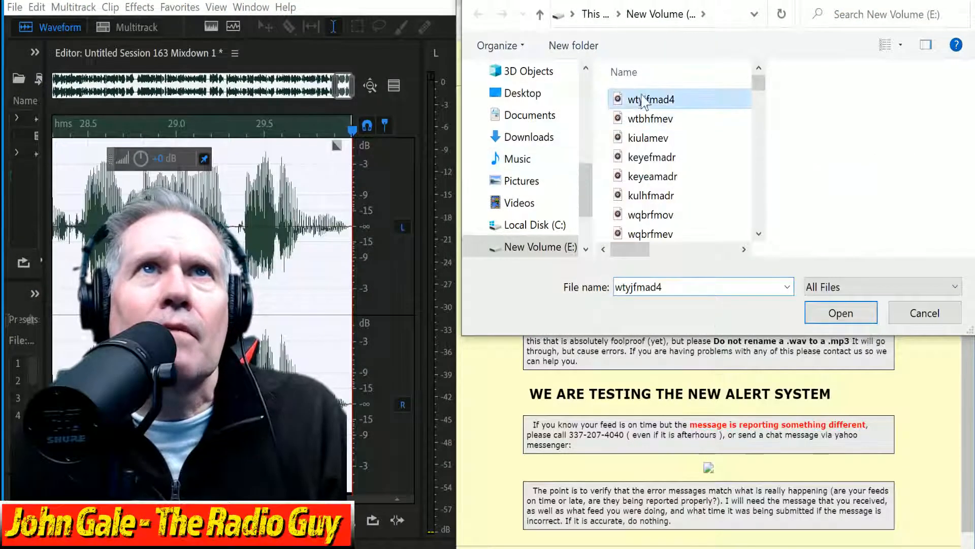
left_click(825, 310)
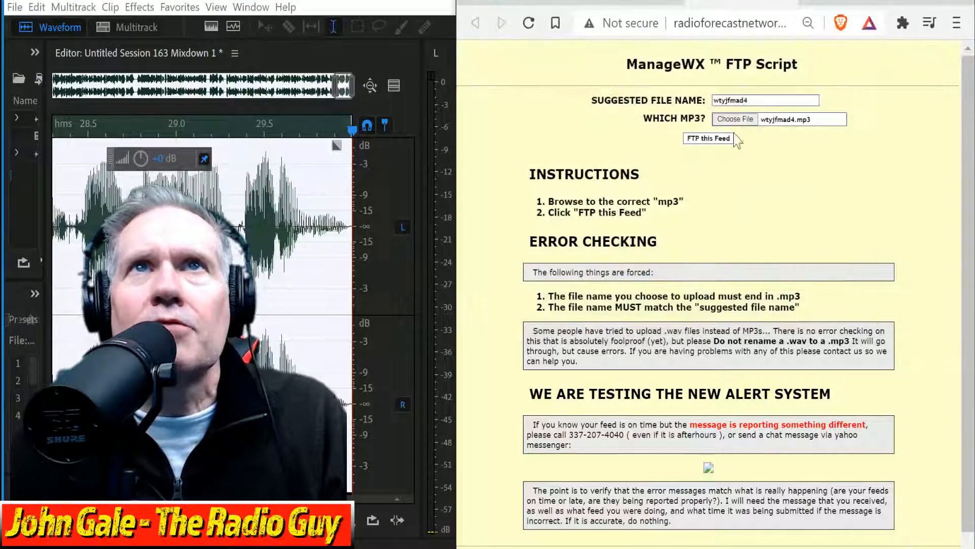
left_click(720, 139)
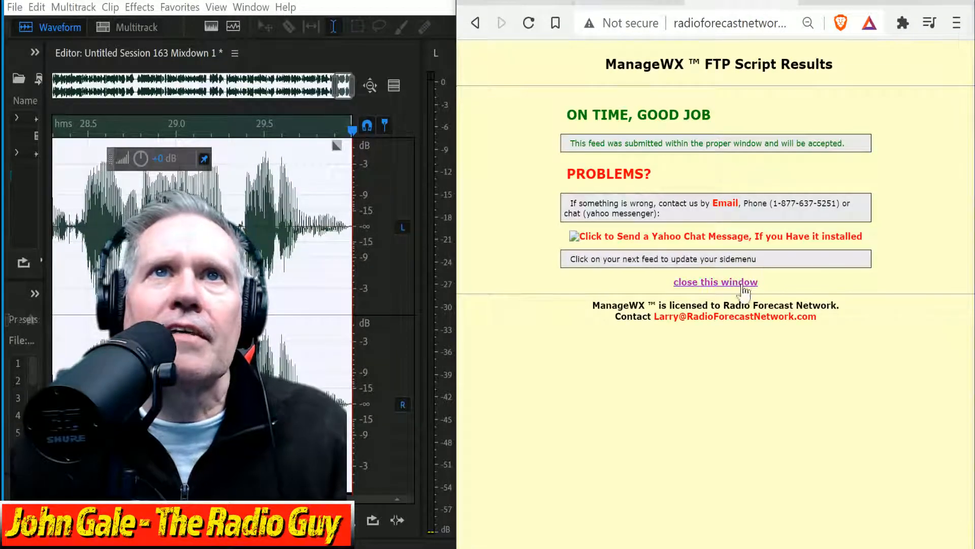
left_click(739, 283)
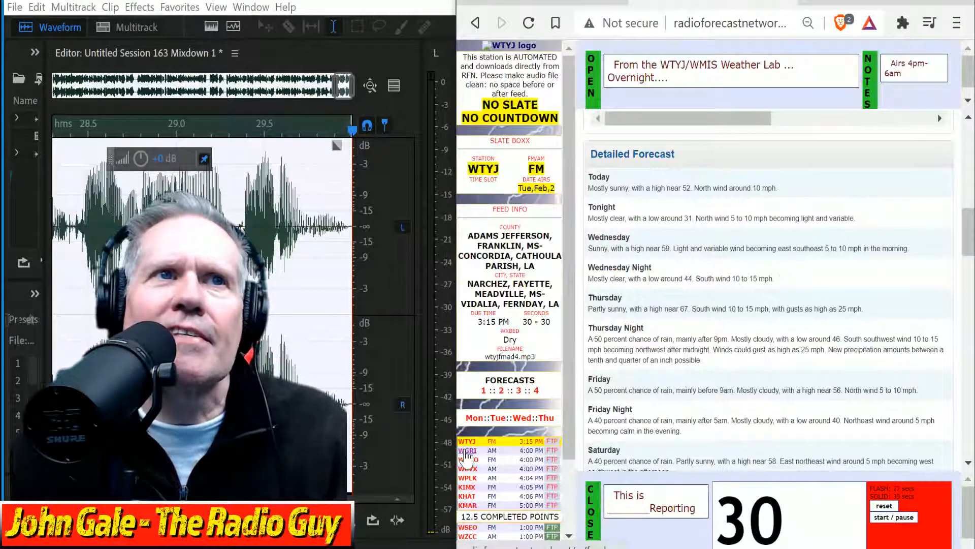
Close all open audio files without saving any changes
left_click(15, 7)
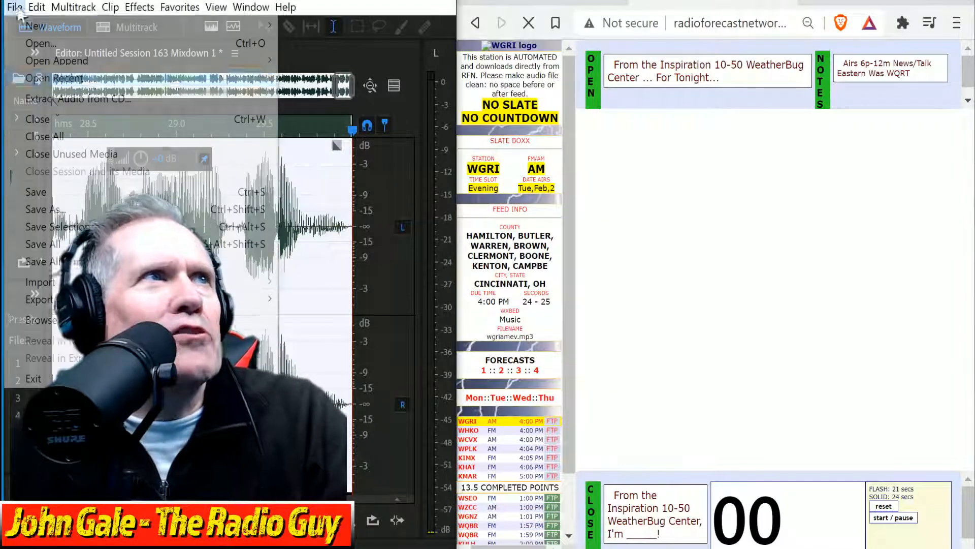
left_click(75, 143)
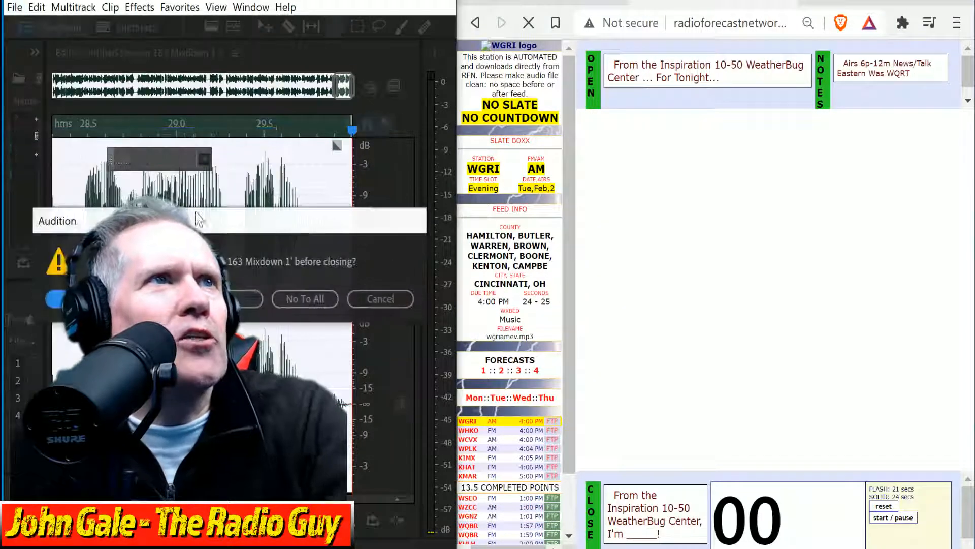
left_click(284, 298)
Create a new multitrack session named Untitled Session 164 from the template containing the WGRI music bed
left_click(152, 25)
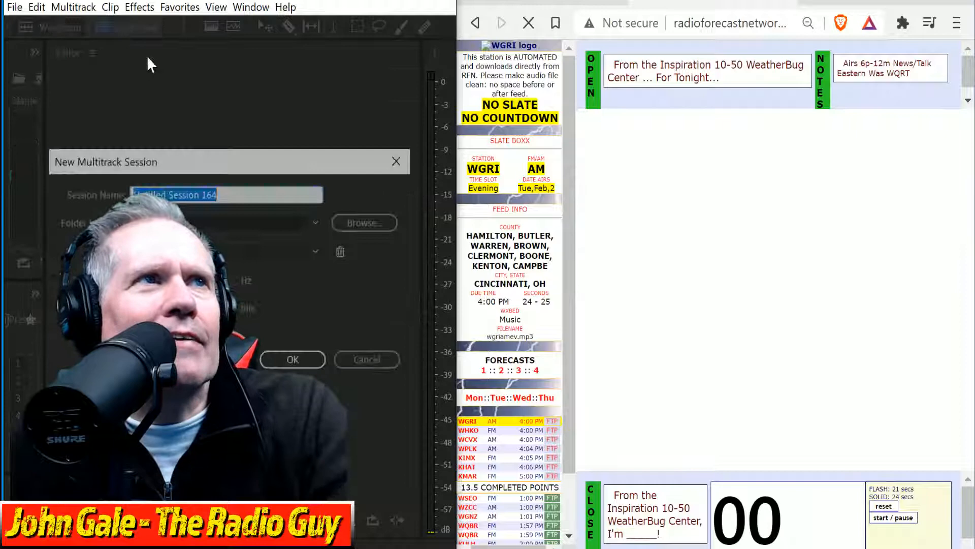
left_click(317, 252)
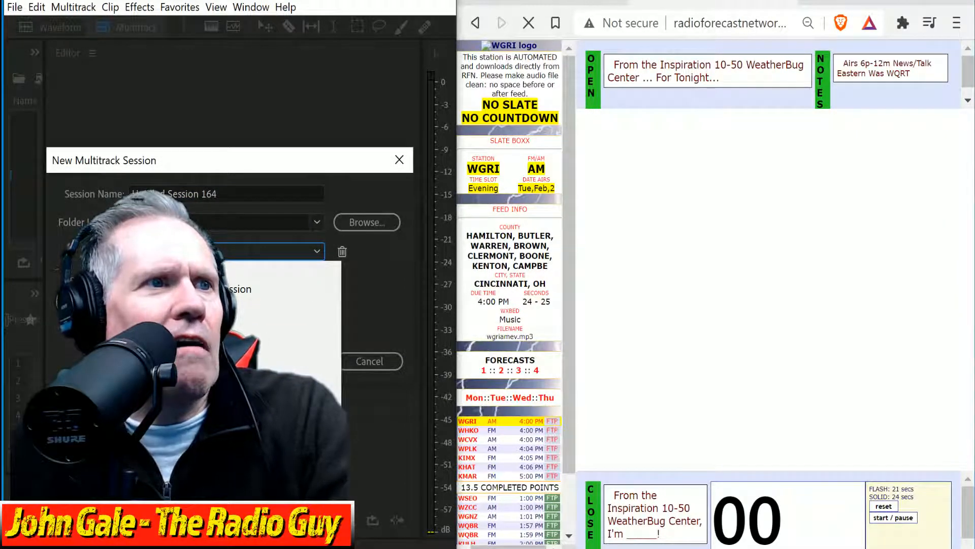
left_click(214, 419)
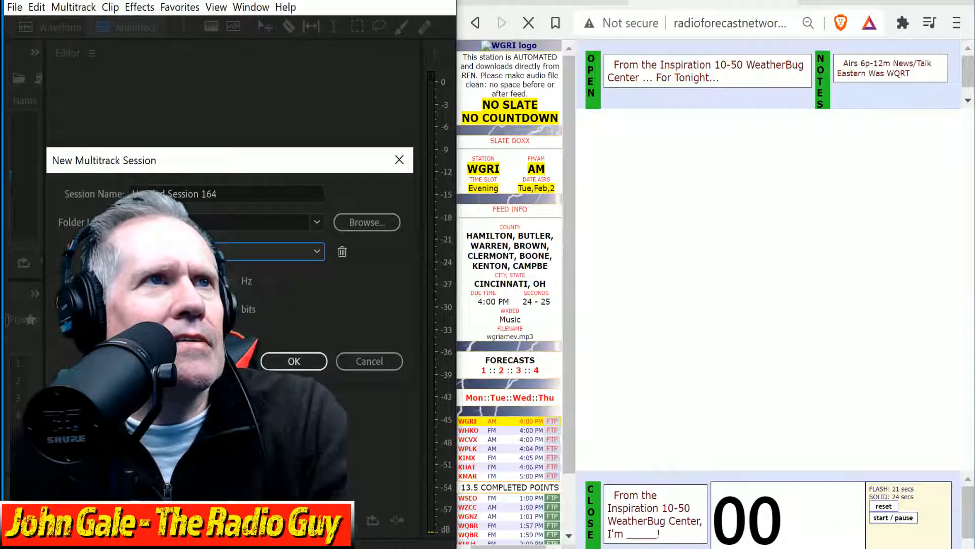
left_click(299, 362)
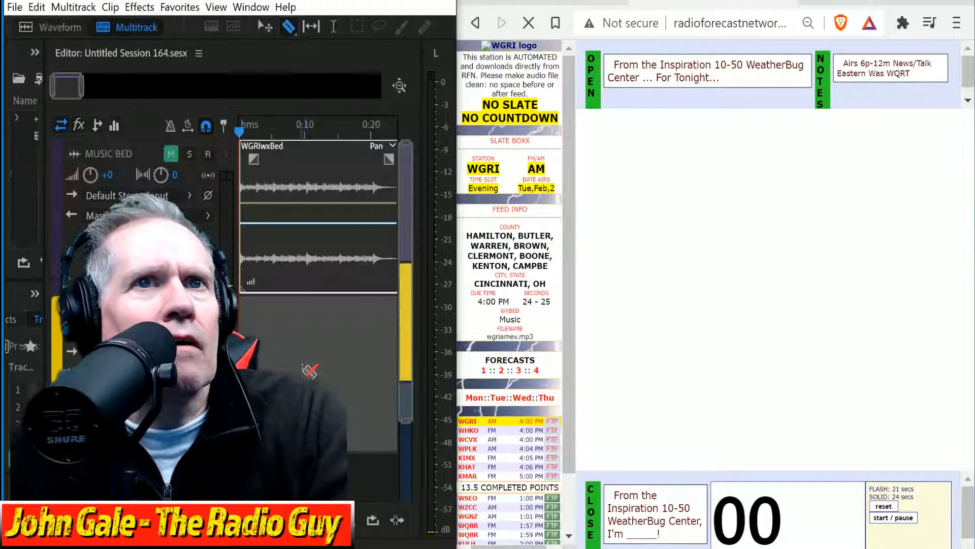
Record the WGRI voice-over from the page's Detailed Forecast, timing the take with the page's timer
left_click(350, 522)
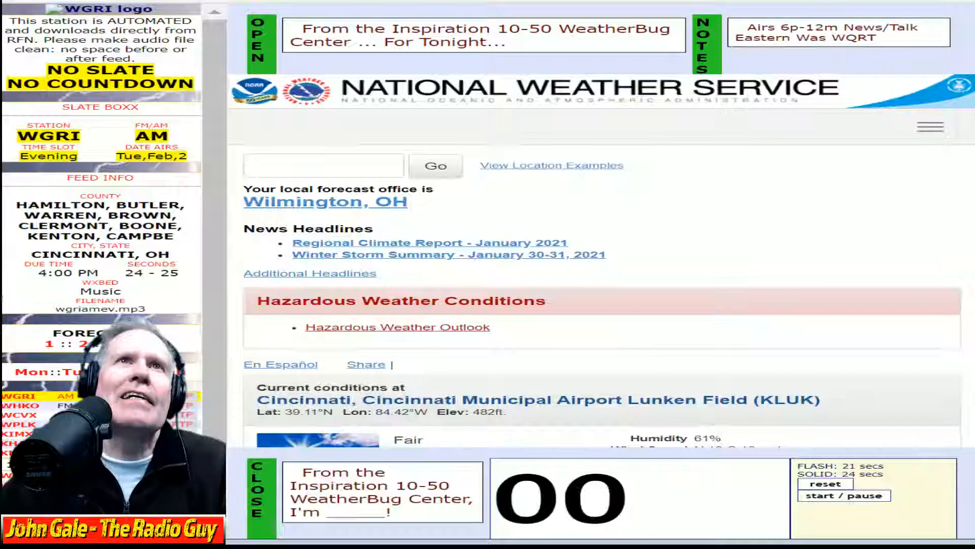
scroll(325, 380, "down", 10)
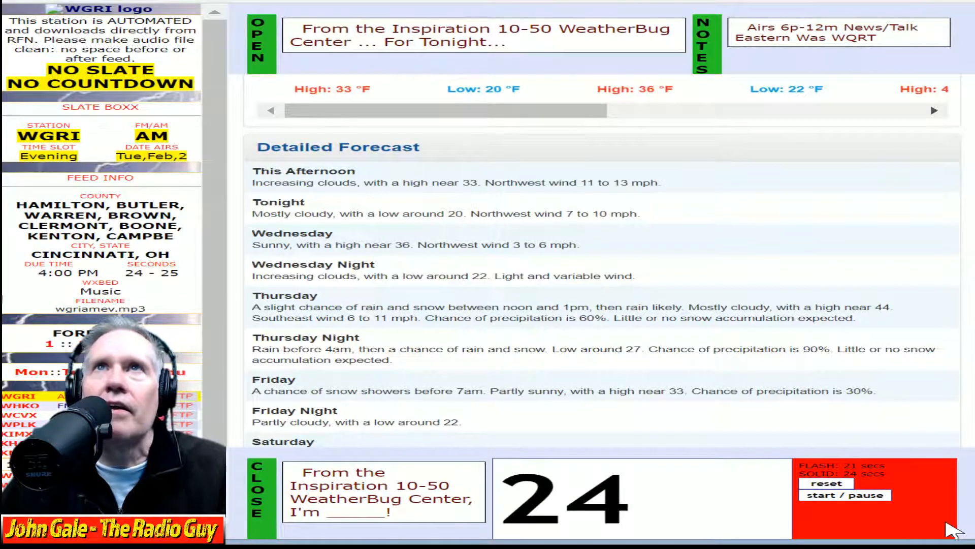
left_click(853, 496)
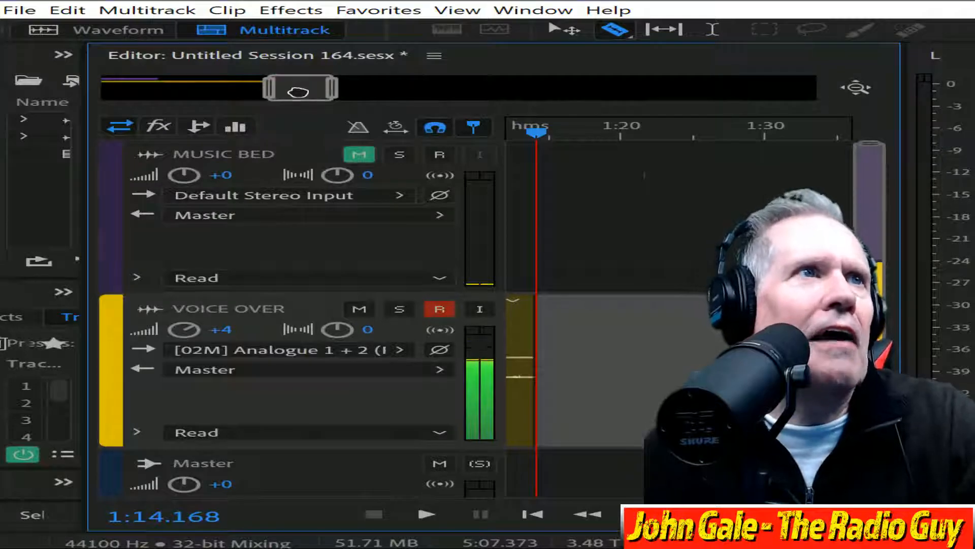
Delete the unwanted opening section of the WGRI voice recording and move the remaining clip to the session start
left_click_drag(298, 92, 211, 91)
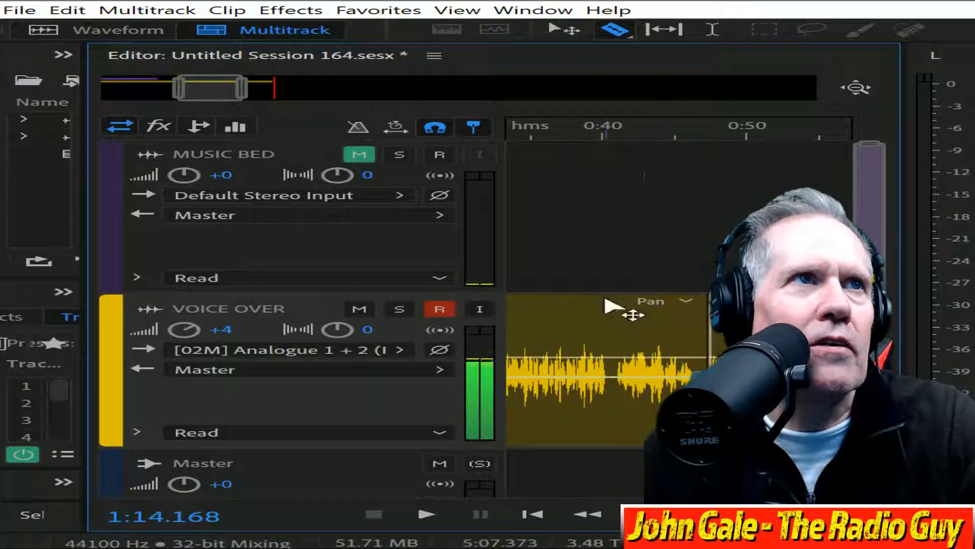
left_click(608, 299)
key("Delete")
left_click_drag(782, 306, 0, 339)
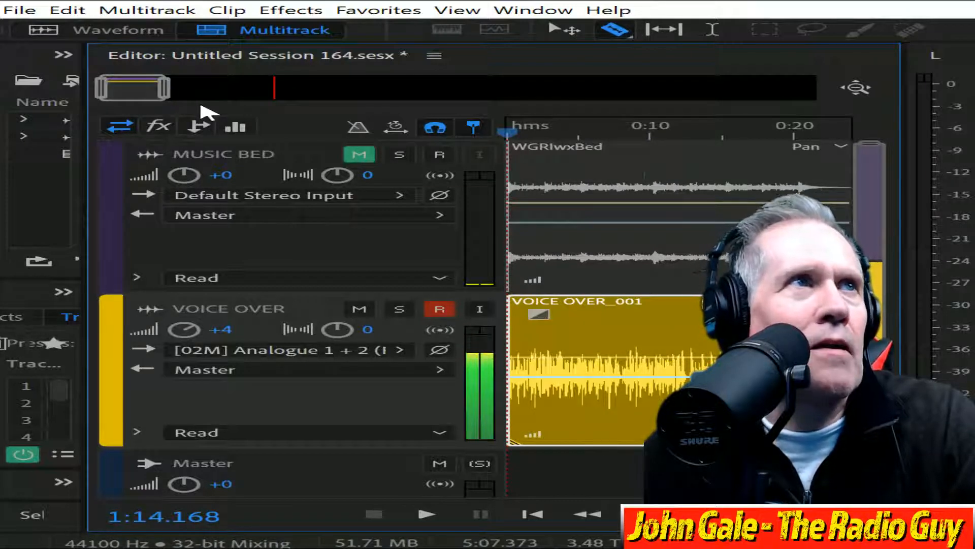
Mix the WGRI session down to a new file with the music bed unmuted, and compress the whole mixdown
left_click(364, 158)
key("ctrl+alt+shift+m")
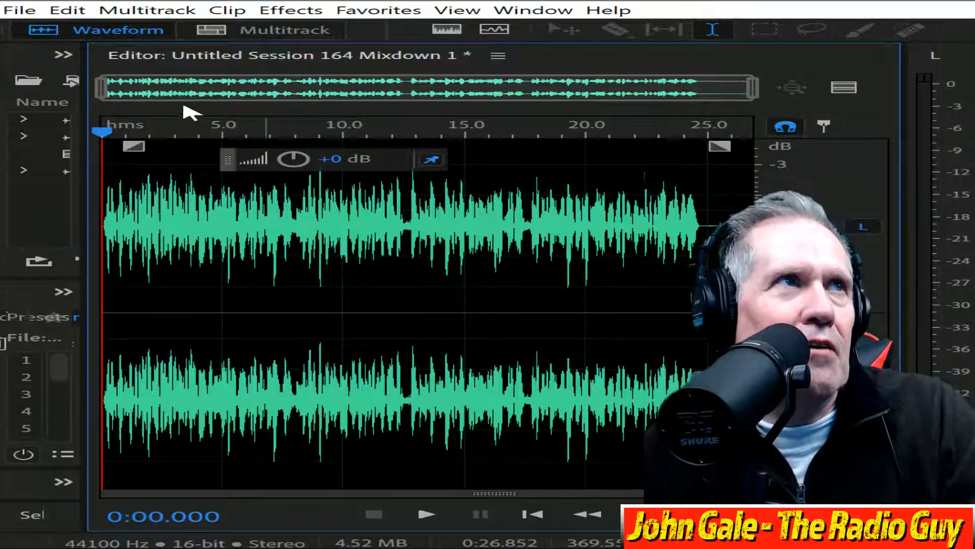
key("ctrl+a")
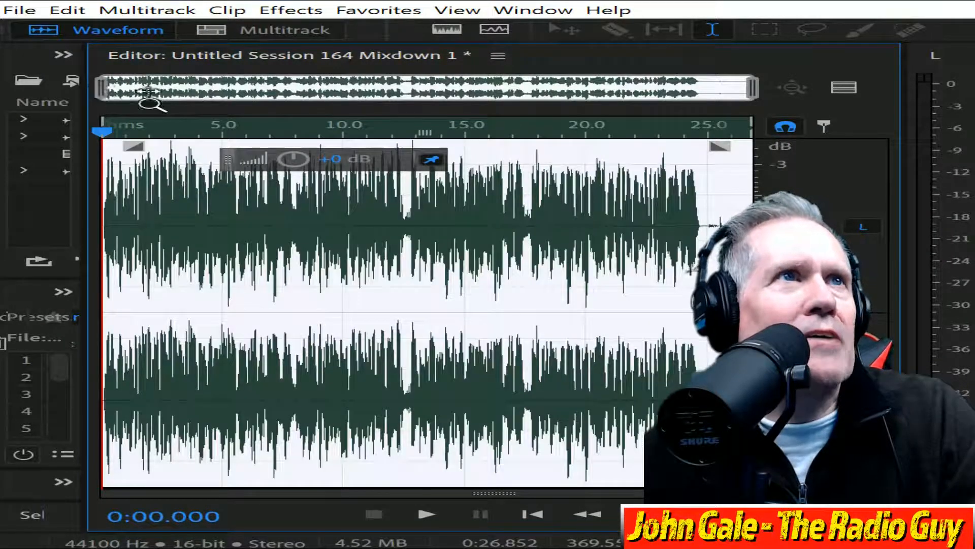
Delete the silence at the end of the WGRI mixdown, from about 24.7 seconds onward
scroll(508, 152, "up", 5)
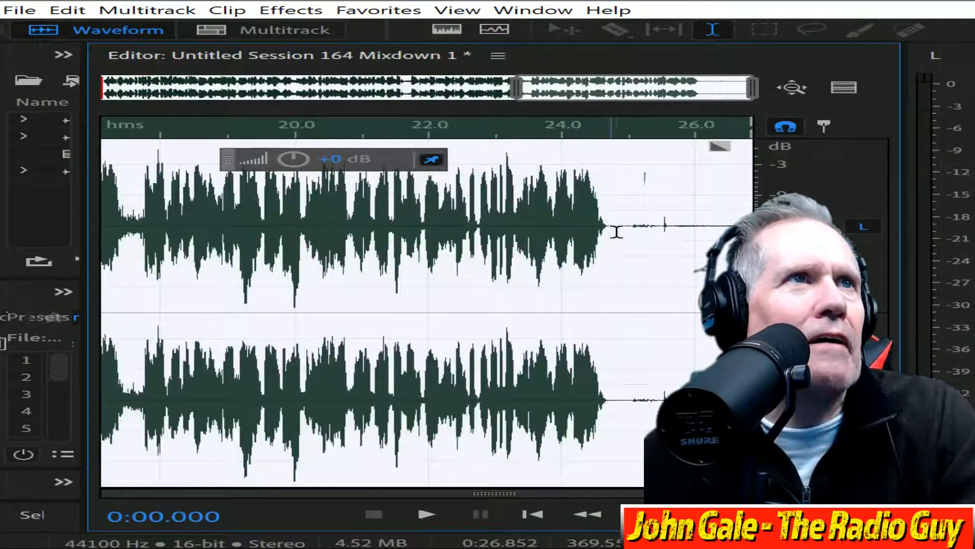
left_click_drag(609, 229, 752, 229)
key("Delete")
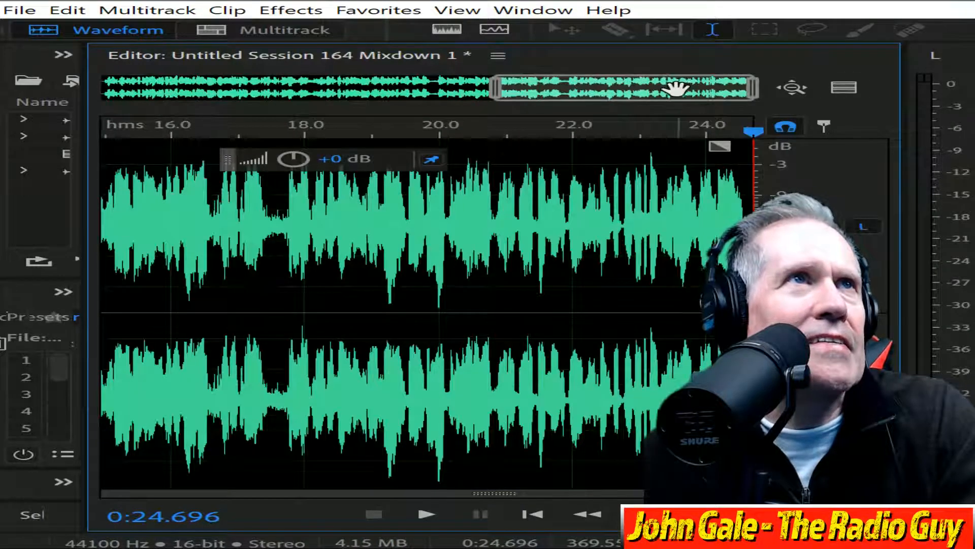
left_click_drag(675, 87, 3, 87)
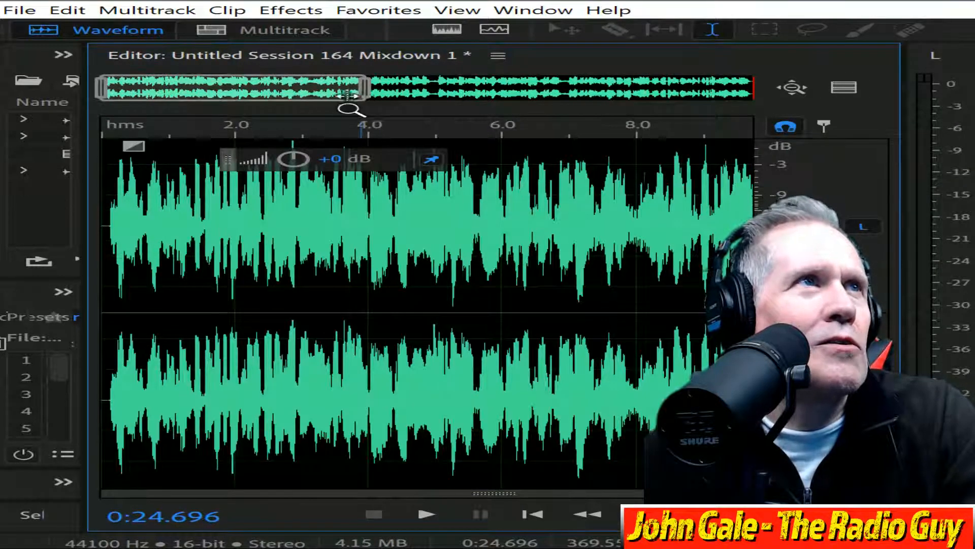
Delete the silence at the start of the WGRI mixdown and play back its last moments
left_click_drag(349, 95, 134, 113)
left_click_drag(159, 223, 96, 219)
key("Delete")
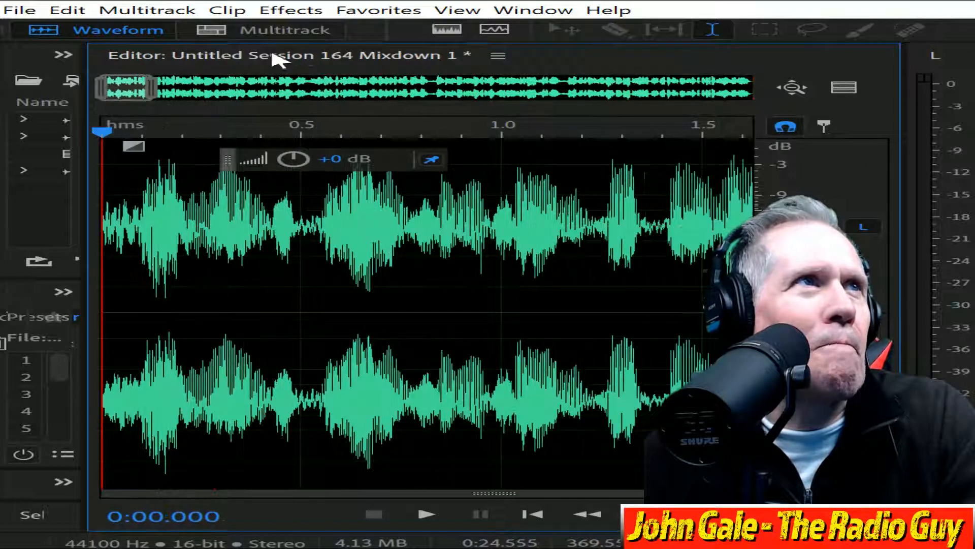
left_click_drag(127, 85, 732, 87)
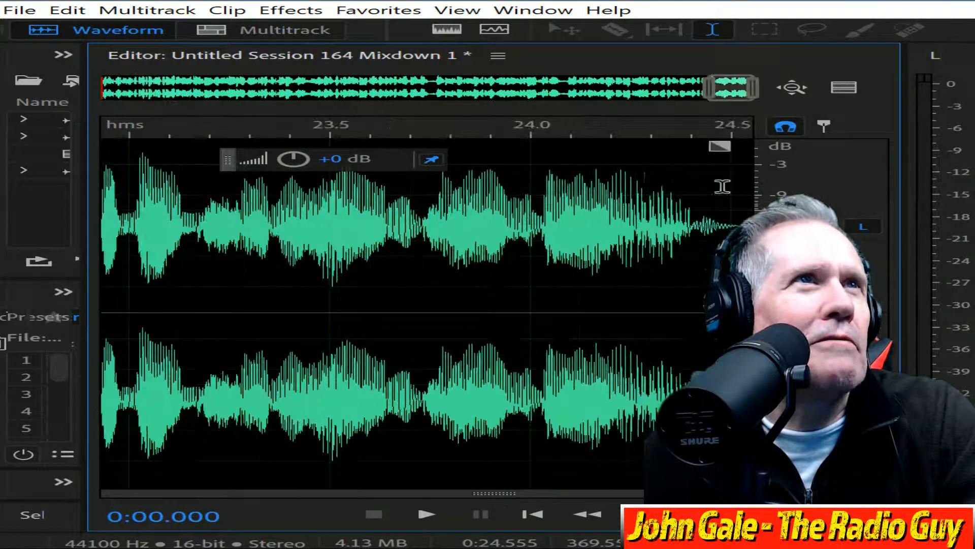
left_click(654, 135)
key("space")
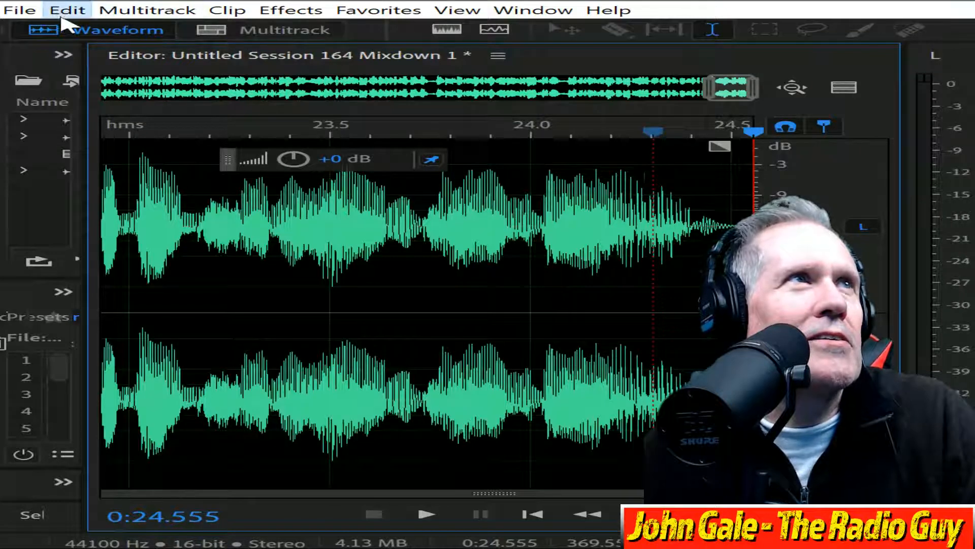
Undo the silence deletions at both ends of the WGRI mixdown and play the restored ending from about 24.7 seconds
left_click(86, 26)
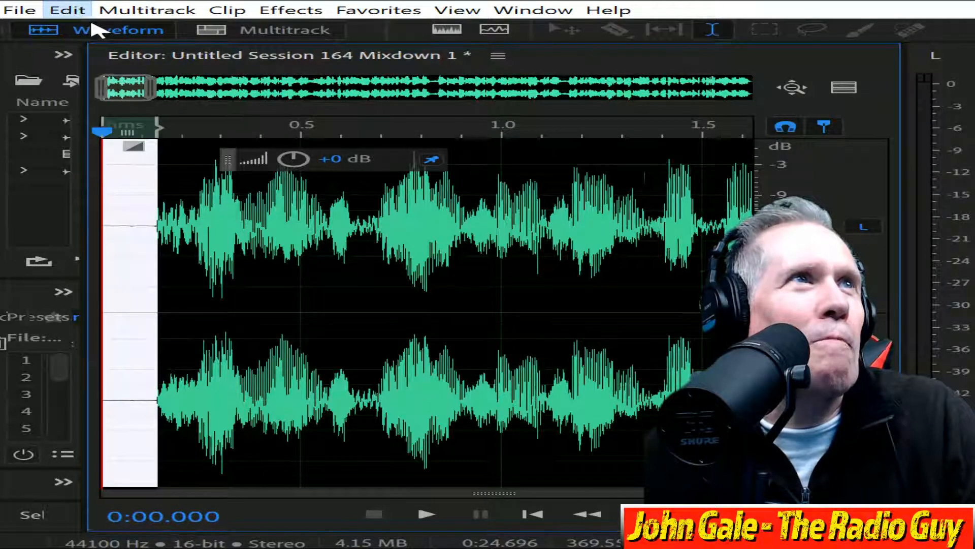
key("ctrl+z")
left_click(655, 216)
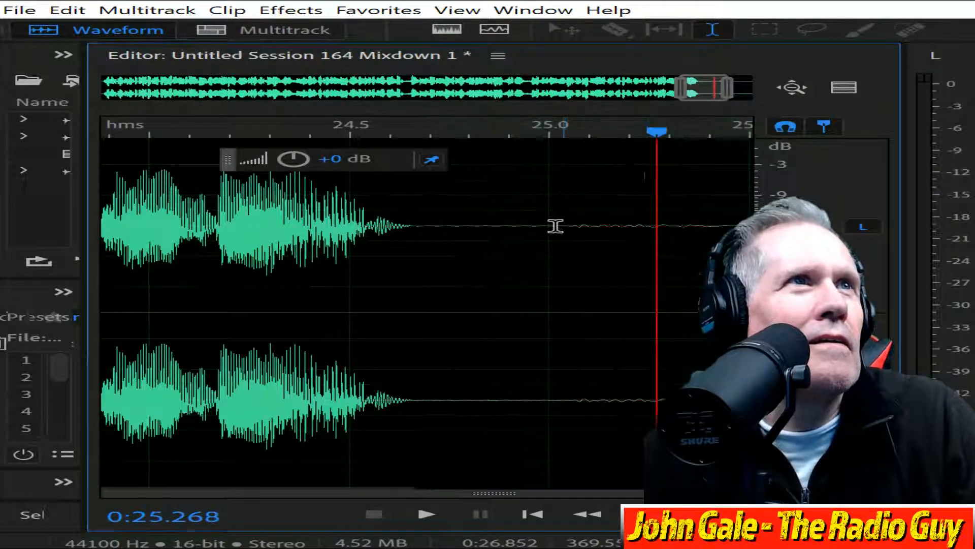
left_click(416, 135)
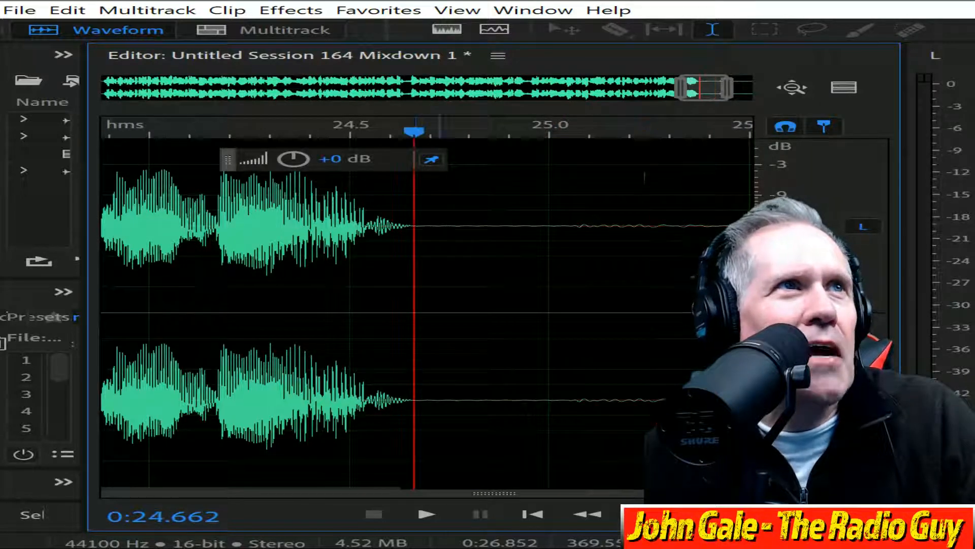
key("space")
key("space")
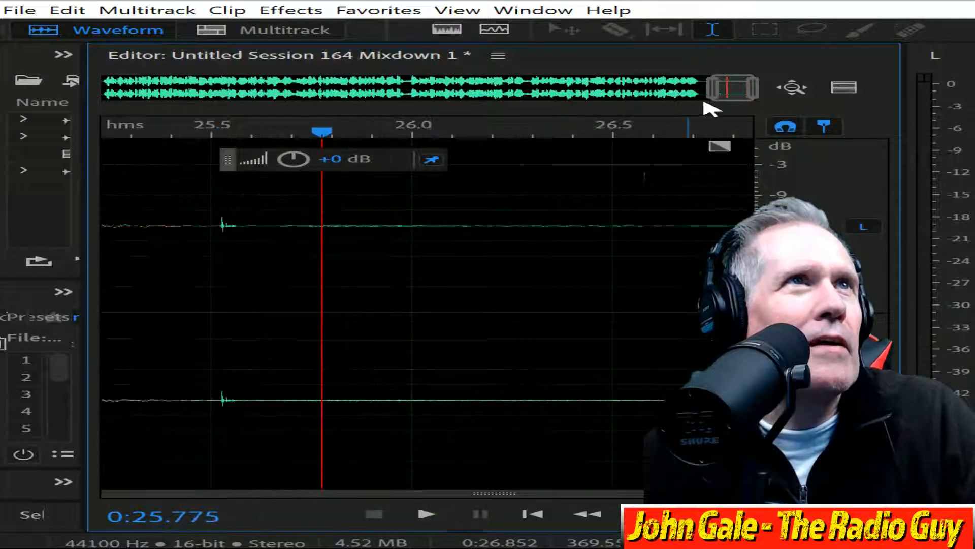
Delete the tail of the WGRI mixdown from about 25 seconds onward, leaving a short pause after the voice
left_click_drag(718, 86, 681, 89)
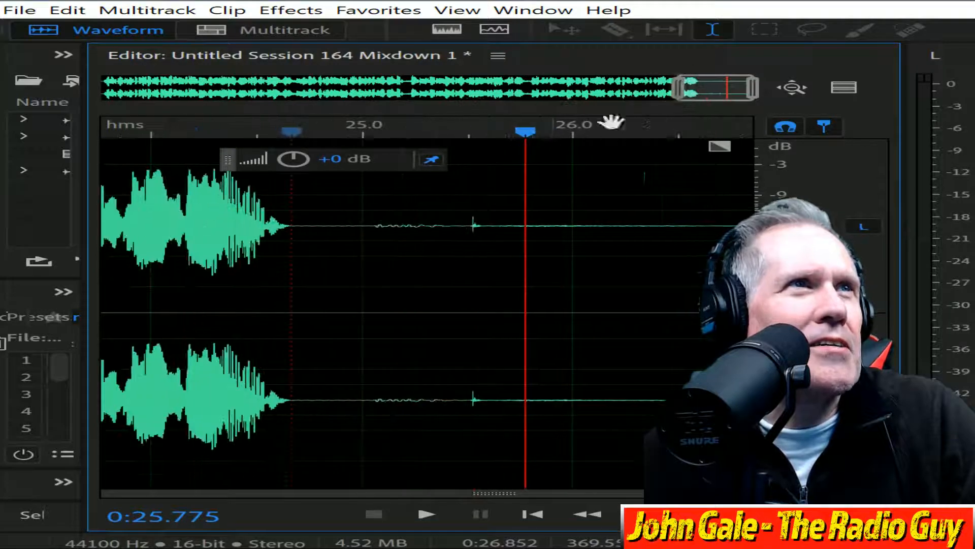
left_click_drag(358, 224, 752, 223)
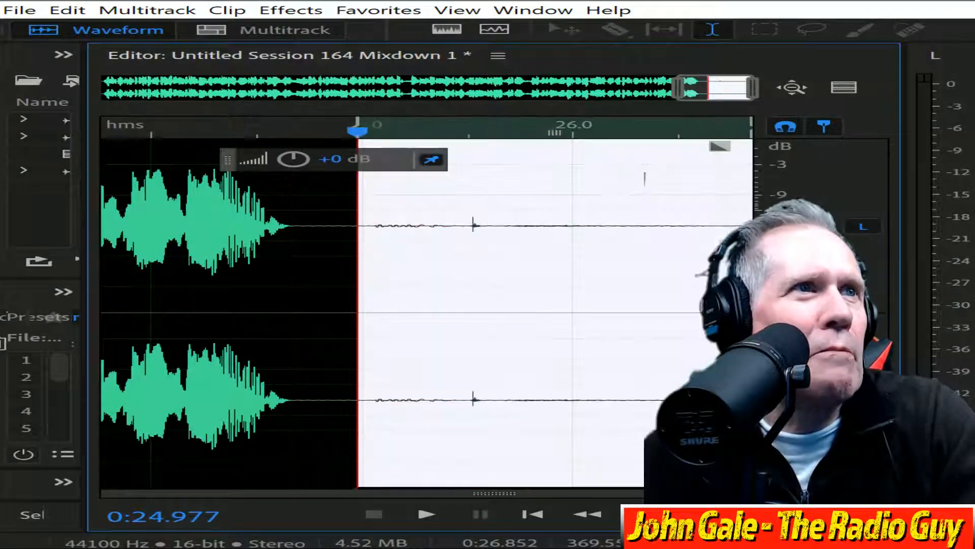
key("Delete")
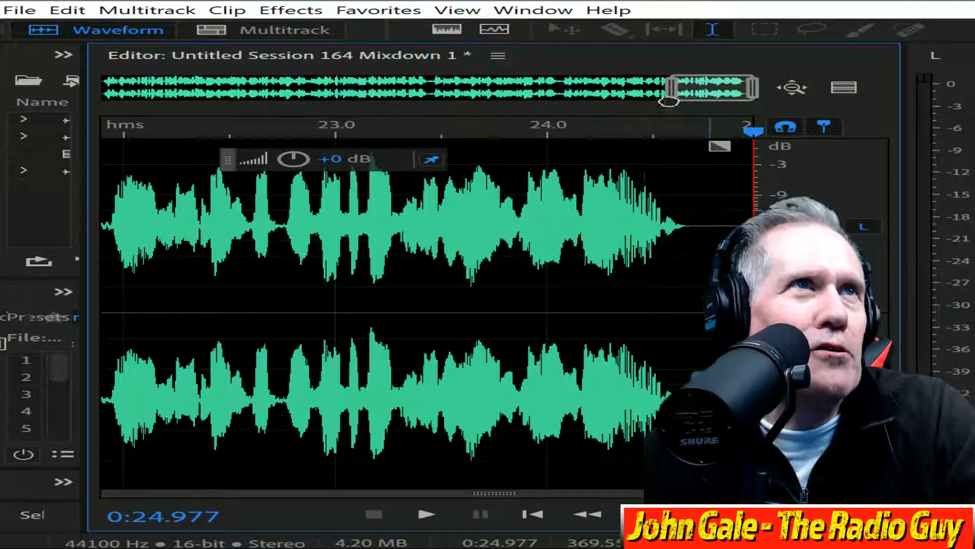
Delete the silence of about 0.13 seconds at the very start of the WGRI mixdown
left_click_drag(700, 88, 132, 87)
left_click_drag(132, 227, 103, 227)
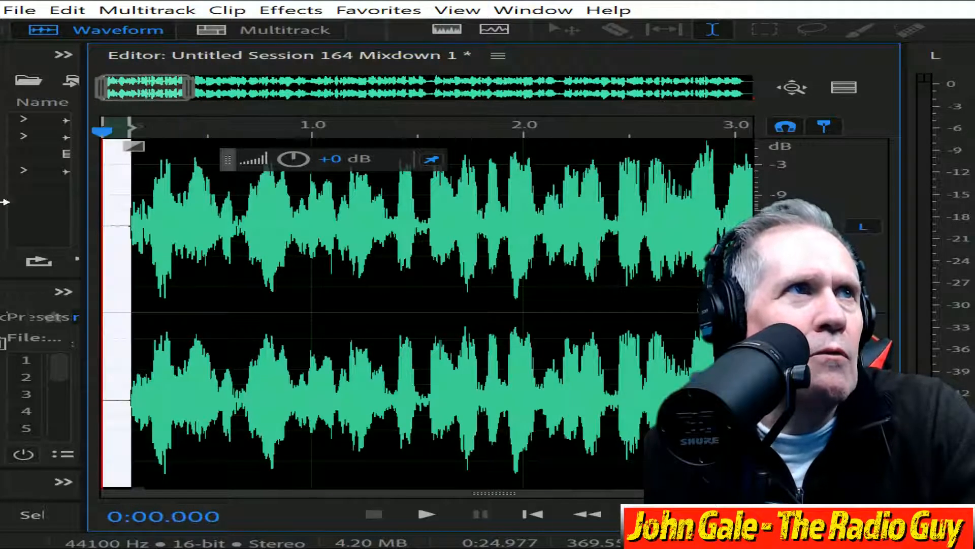
left_click_drag(175, 94, 131, 94)
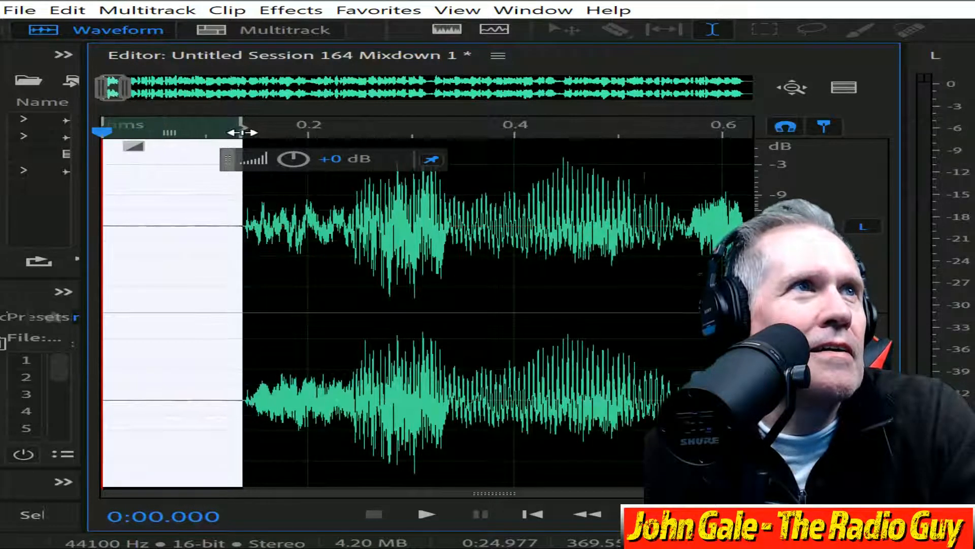
key("Delete")
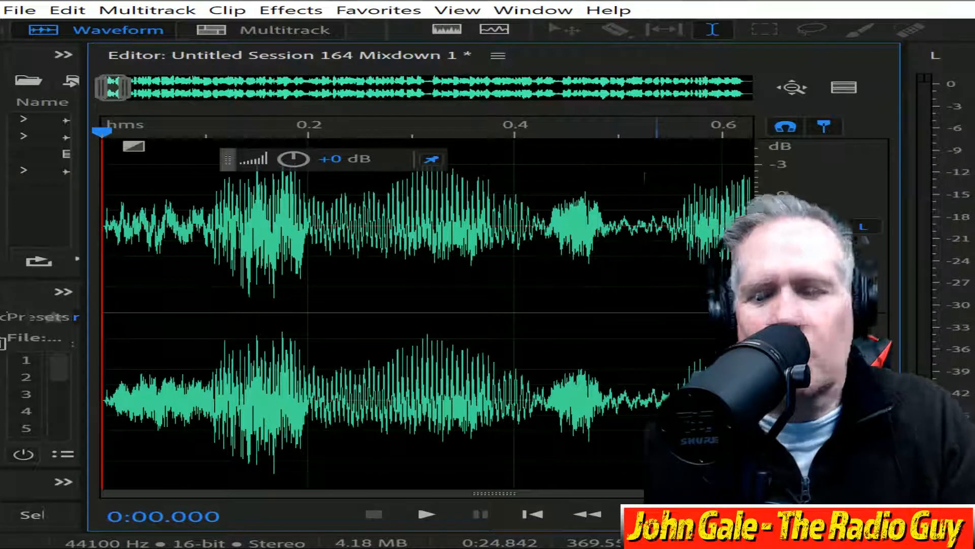
Export the WGRI mixdown to drive E: as wgriamev.mp3, taking the name from the feed's FTP form
key("ctrl+shift+e")
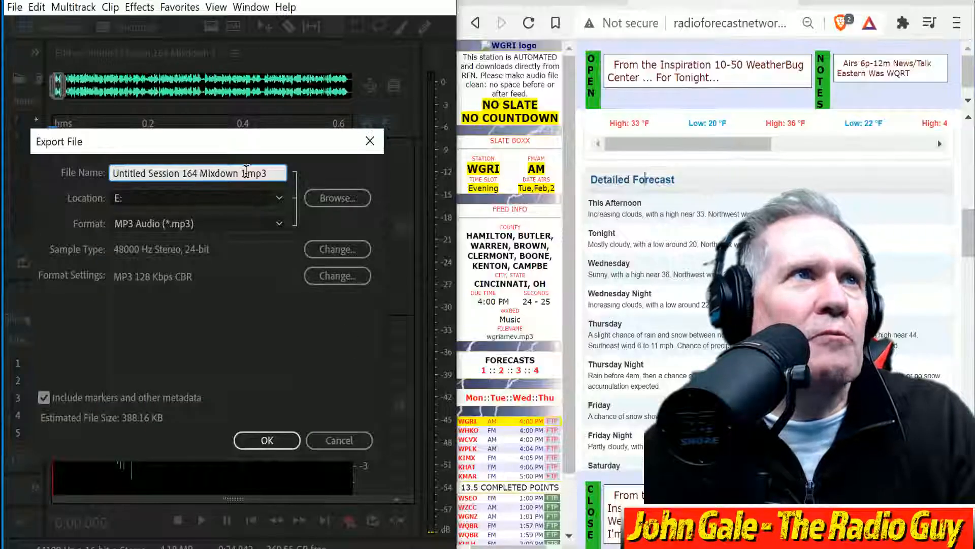
left_click_drag(245, 172, 79, 111)
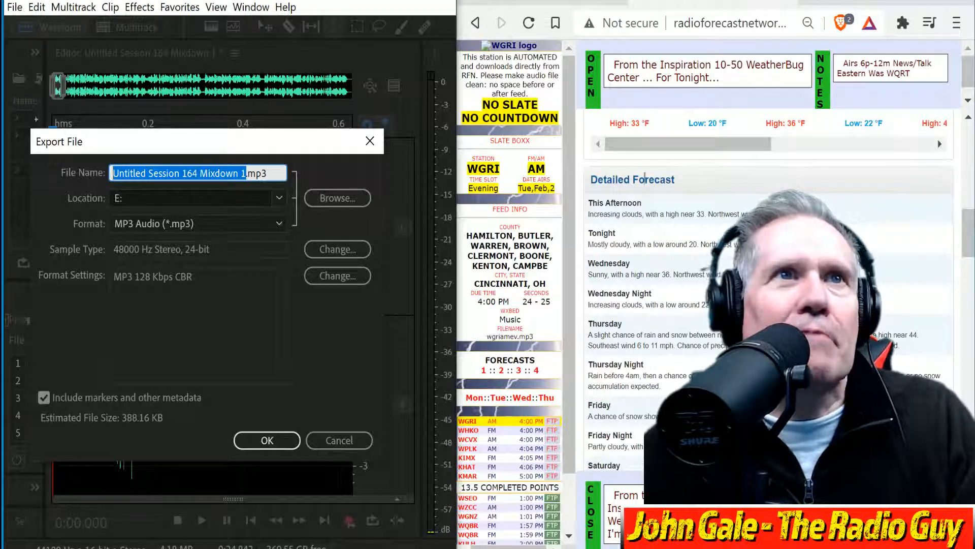
left_click(558, 426)
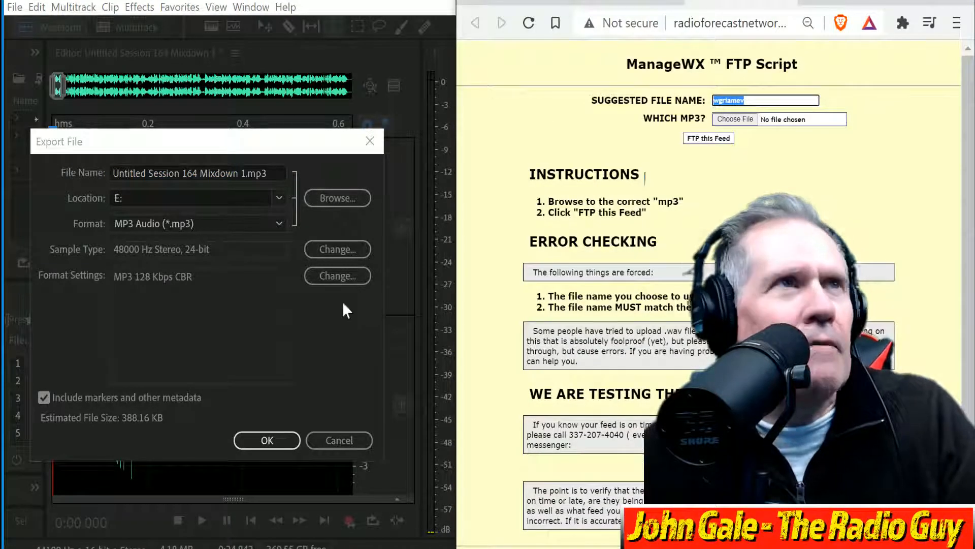
left_click_drag(245, 169, 11, 163)
type("wgriamev")
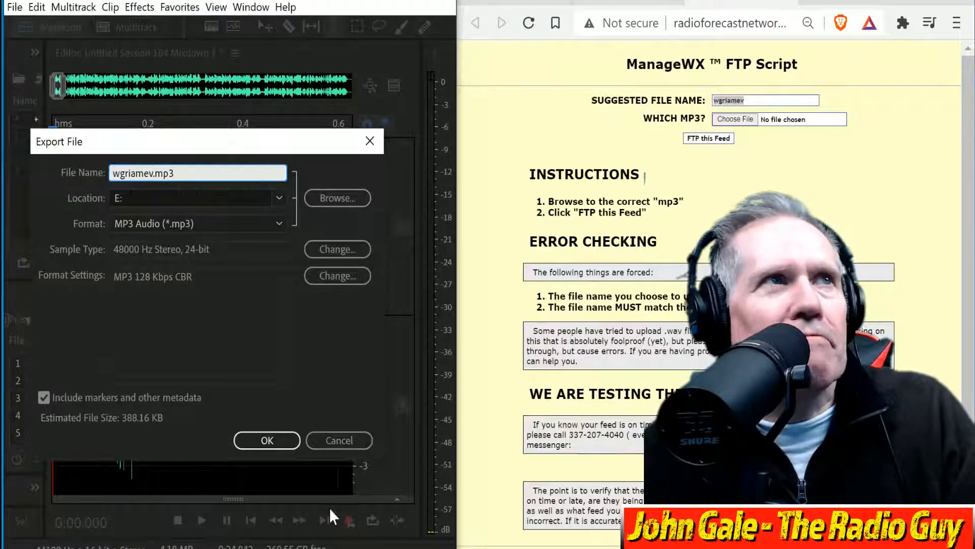
left_click(270, 438)
left_click(279, 330)
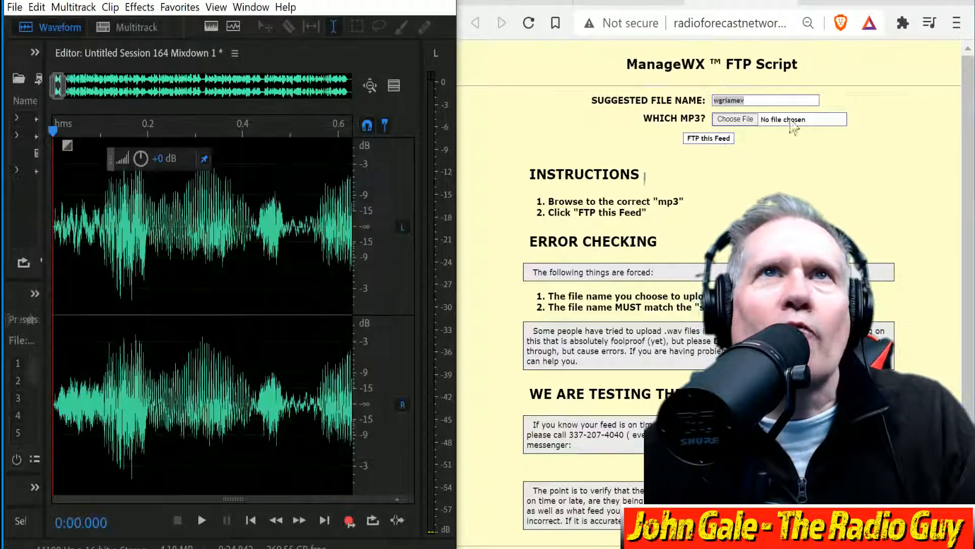
Upload the wgriamev file through the WGRI FTP form and close the results window
left_click(735, 119)
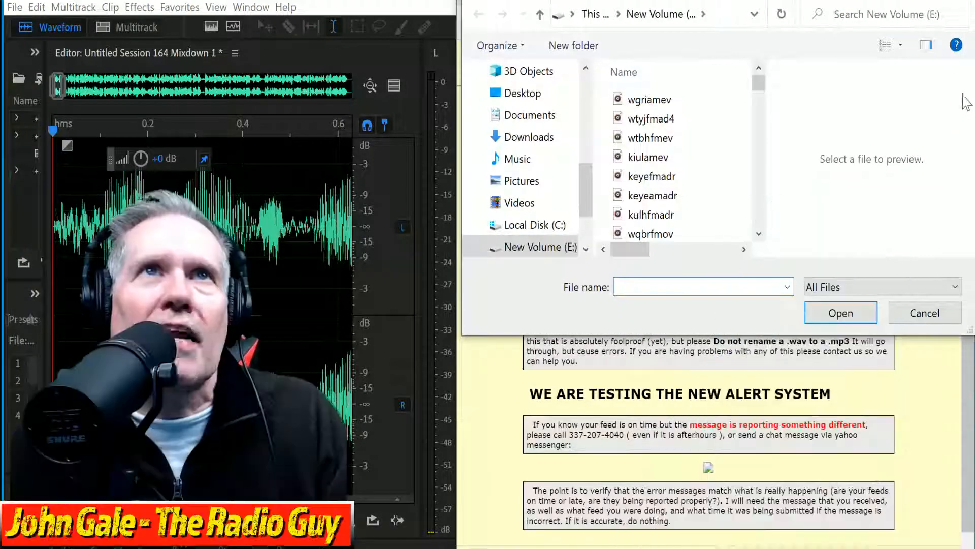
left_click(660, 99)
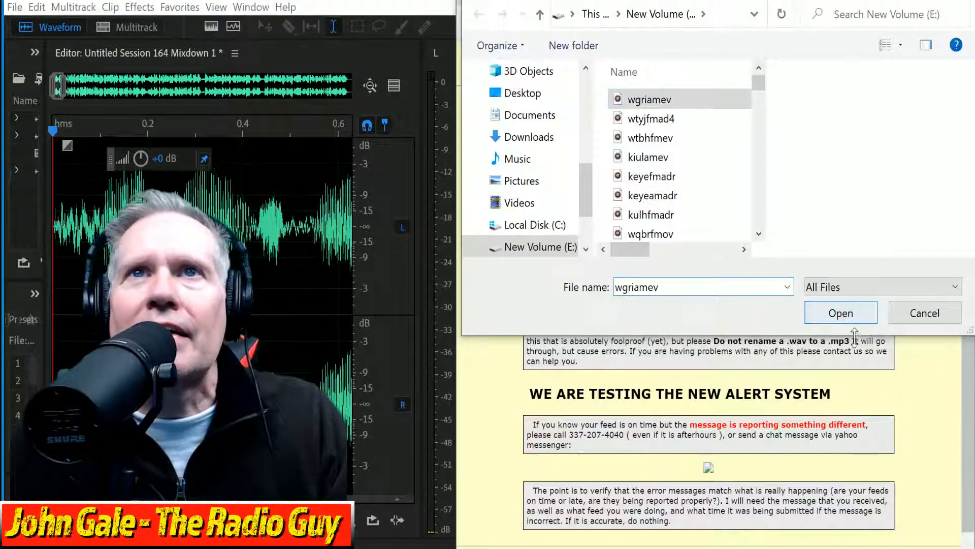
left_click(840, 312)
left_click(721, 138)
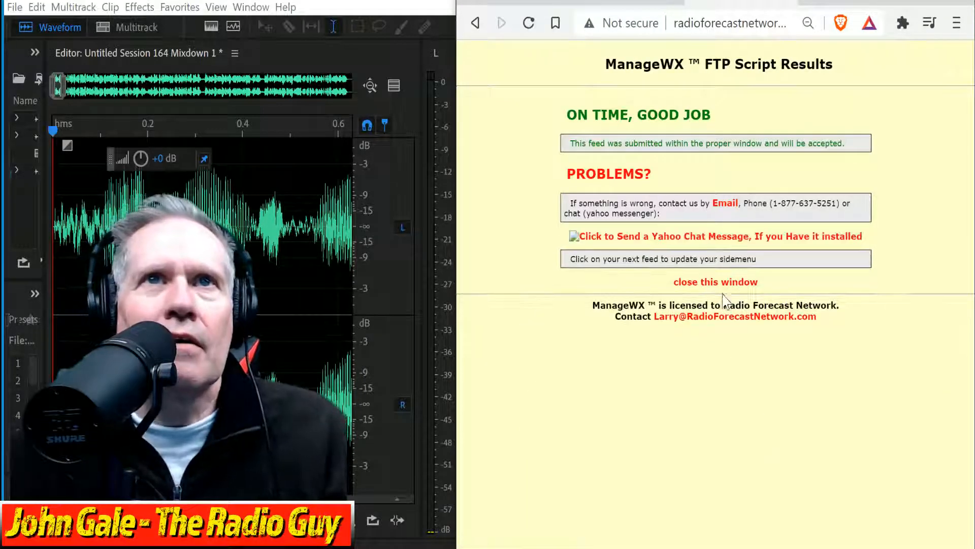
left_click(733, 280)
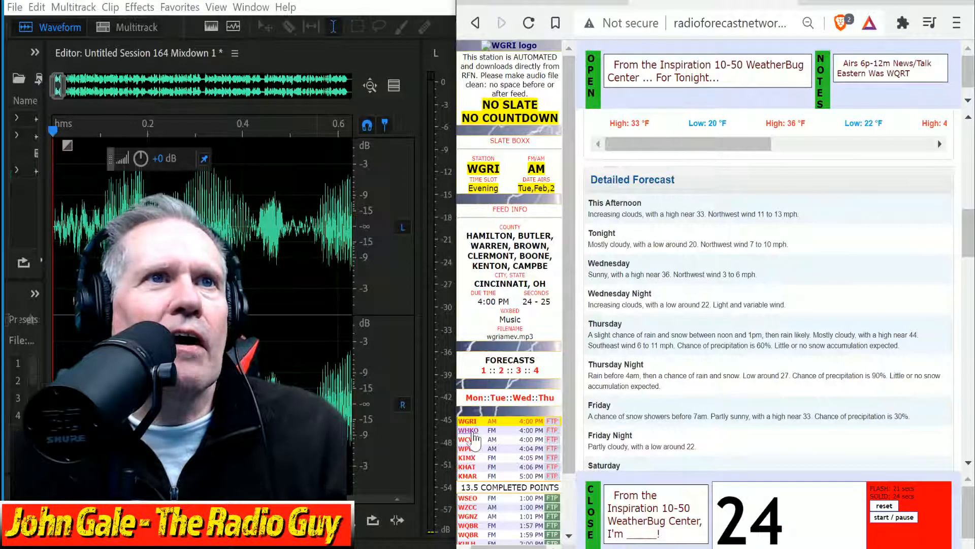
Play back the WGRI mixdown and open the WHKO feed from the station list
left_click(202, 520)
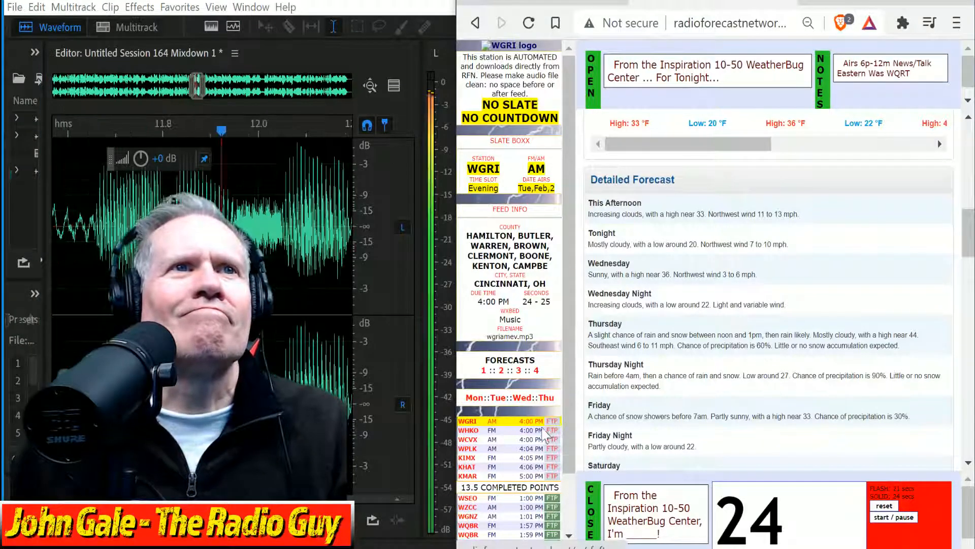
left_click(553, 422)
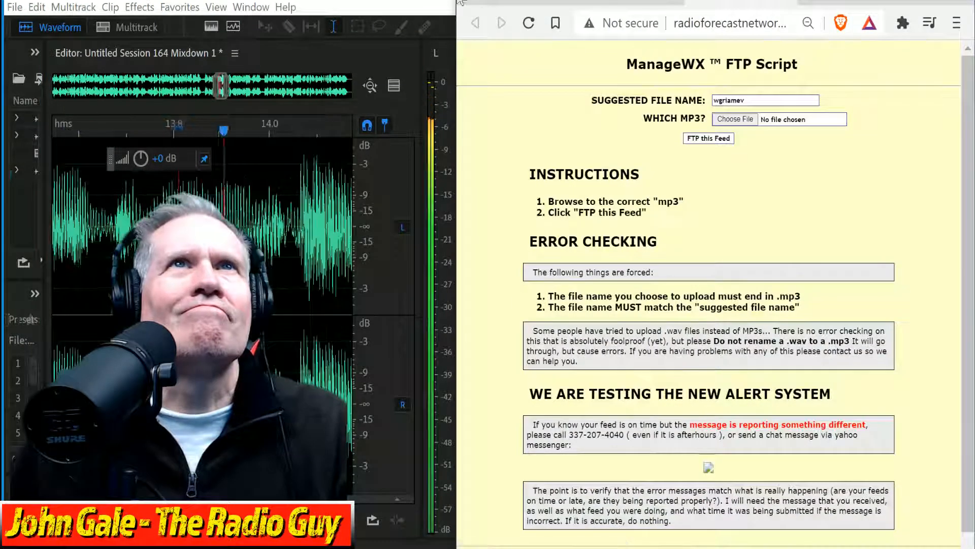
left_click(604, 3)
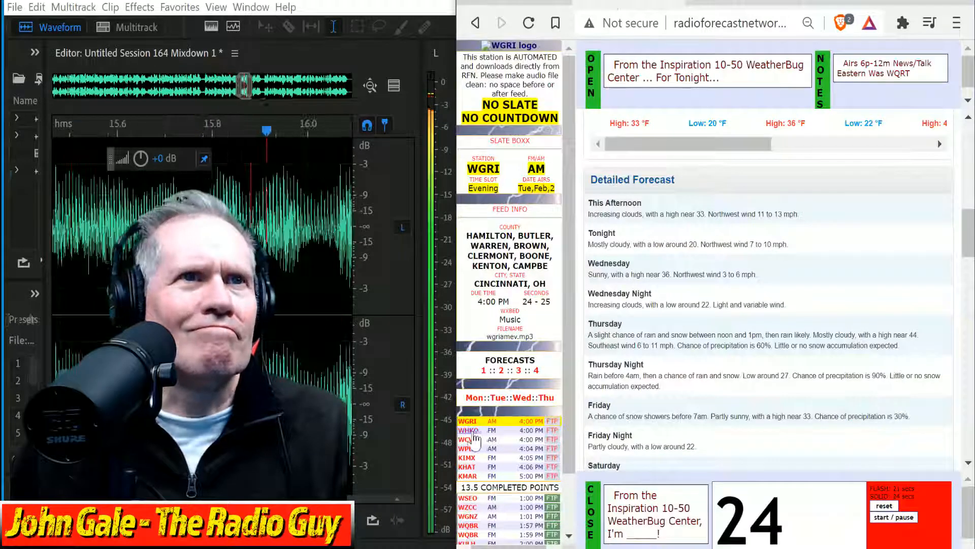
left_click(470, 431)
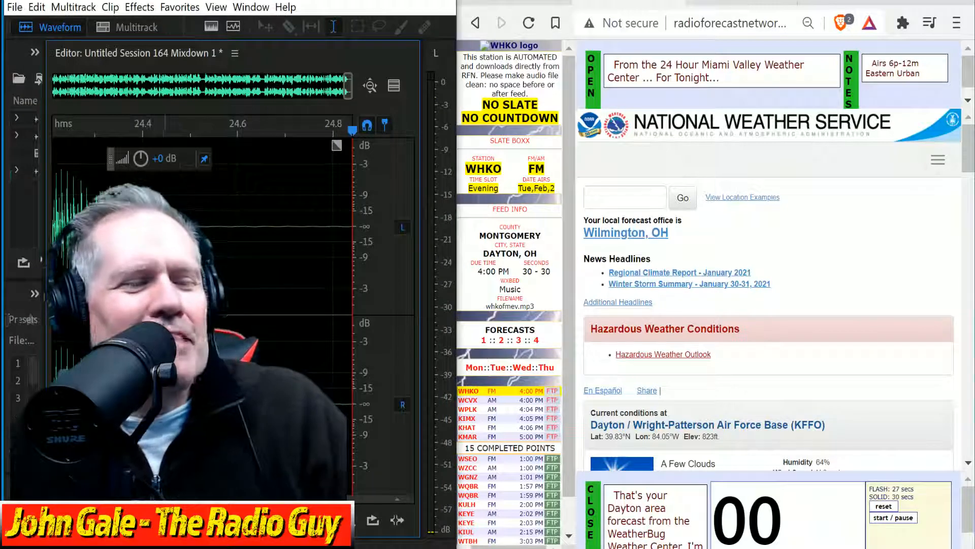
key("ctrl+shift+e")
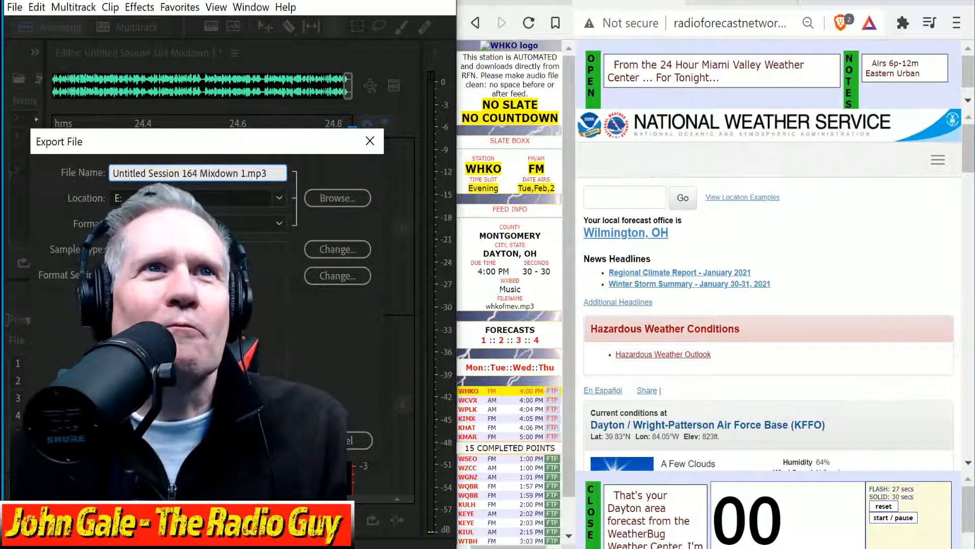
left_click(553, 392)
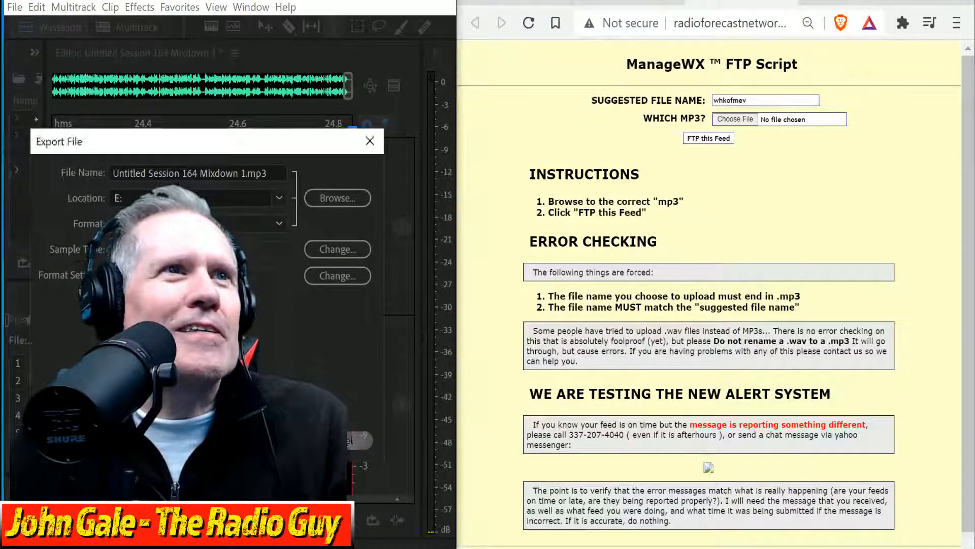
key("Escape")
Close all open audio files and the WGRI session
left_click(14, 7)
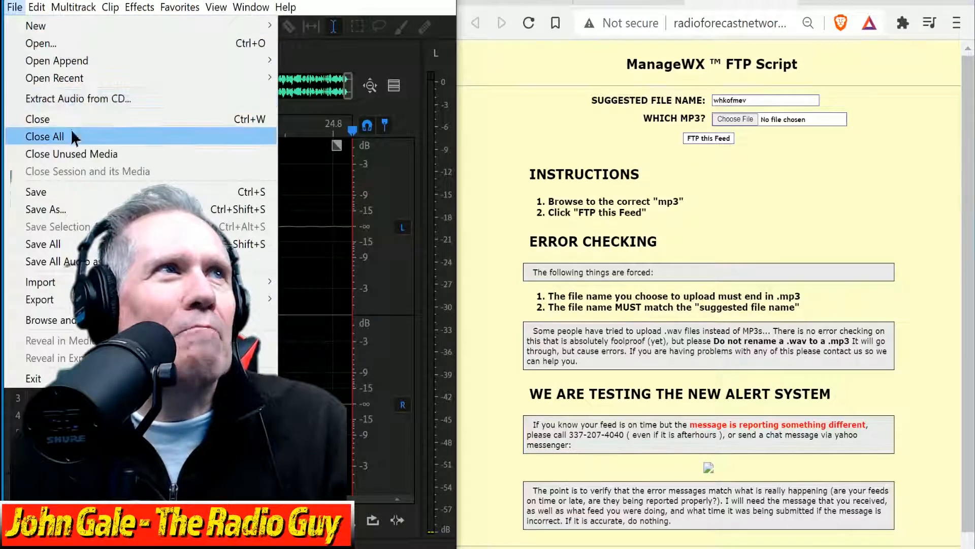
left_click(71, 136)
left_click(304, 295)
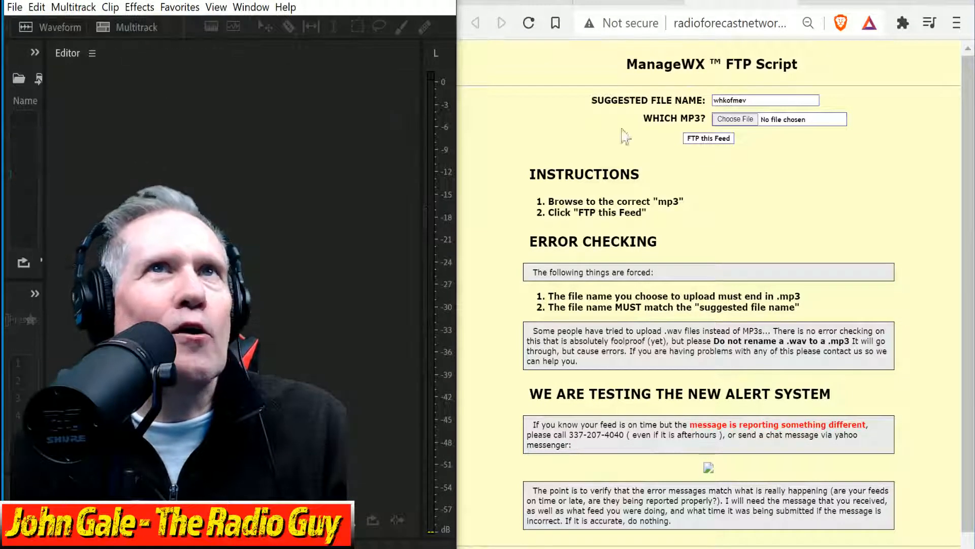
Create a new multitrack session from the WHKO template containing the WHKOwxBed music bed
left_click(130, 28)
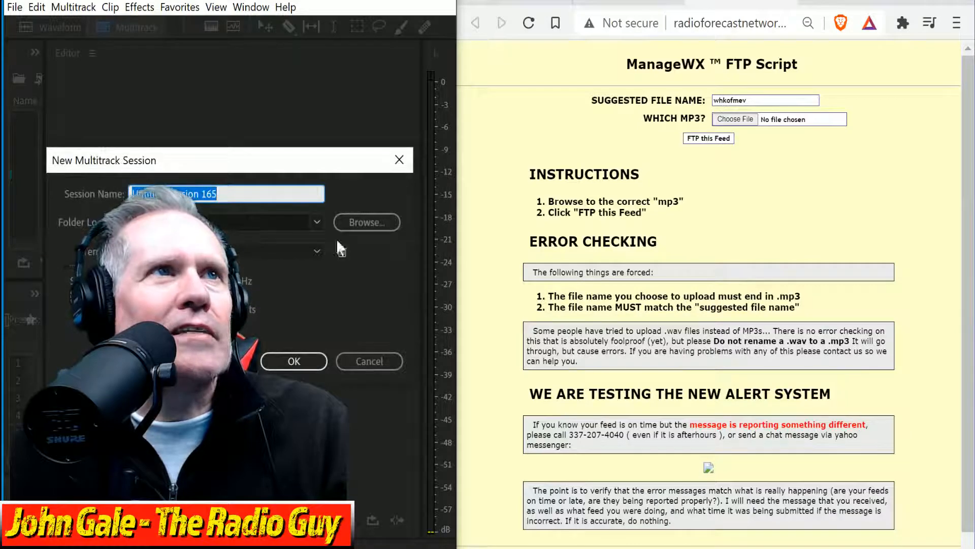
left_click(317, 251)
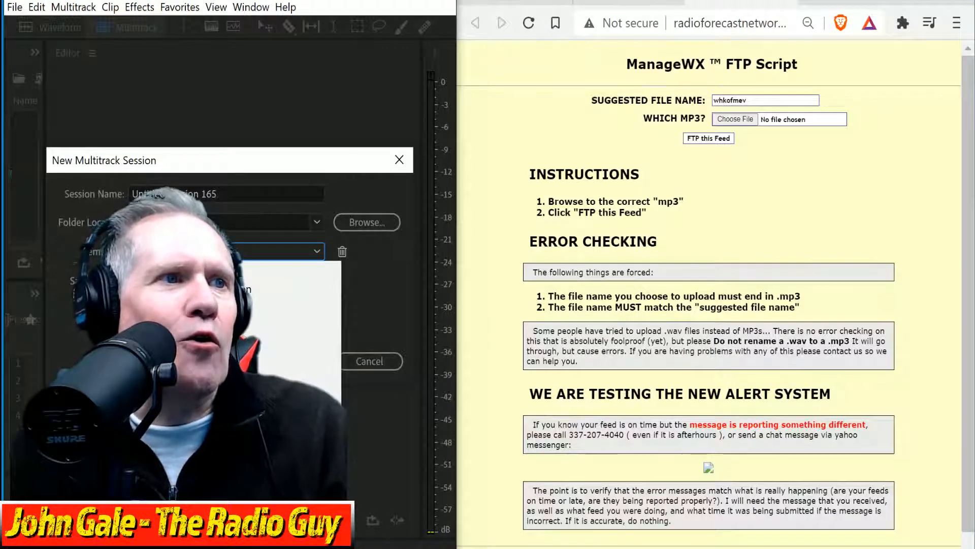
left_click(213, 376)
left_click(292, 362)
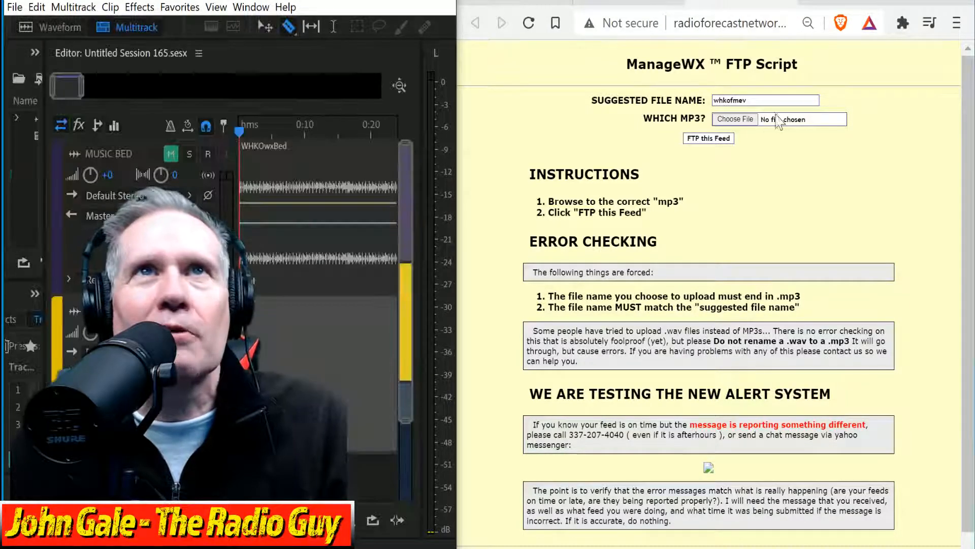
Return to the WHKO feed page and bring up the Dayton Detailed Forecast
left_click(642, 2)
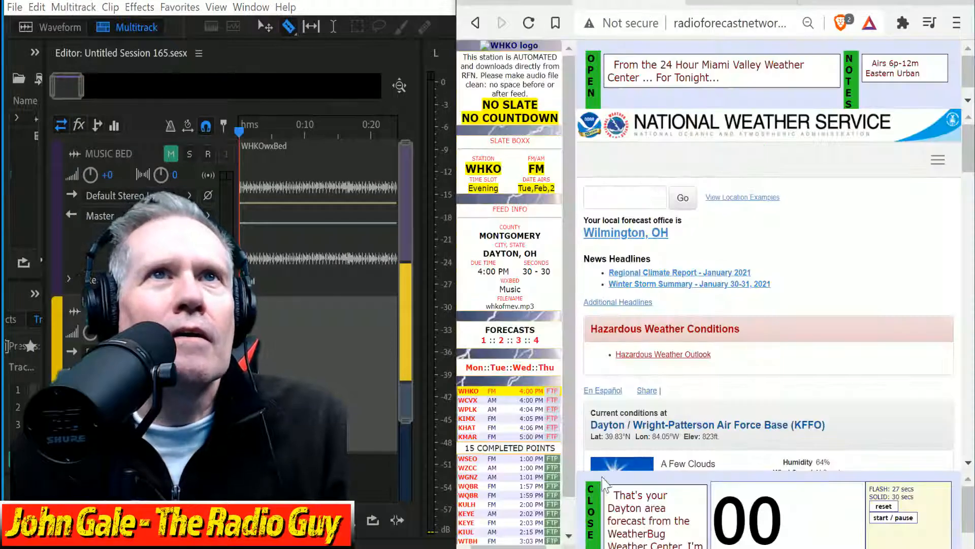
scroll(696, 338, "down", 7)
scroll(695, 336, "down", 2)
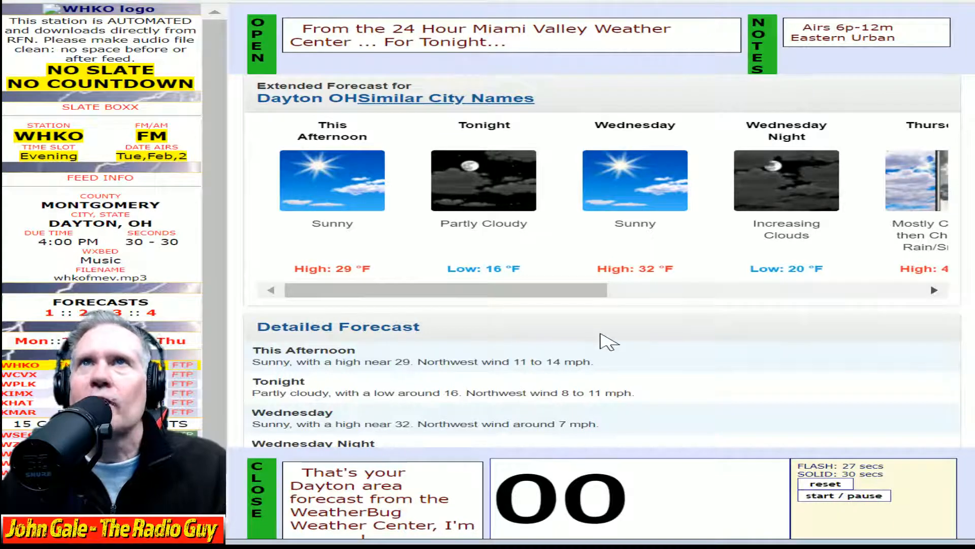
Bring the full Dayton Detailed Forecast into view and start the page's timer for the WHKO voice-over read
scroll(607, 341, "down", 5)
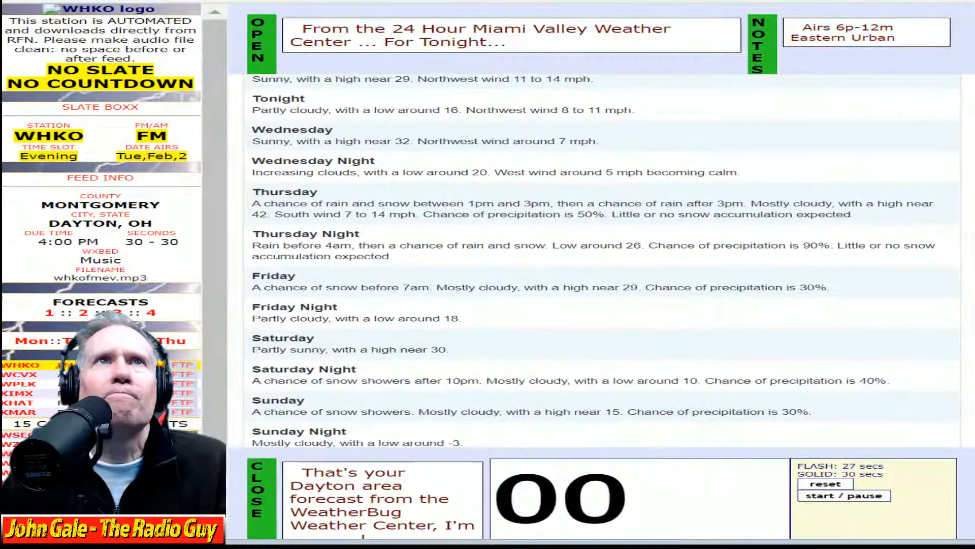
left_click(876, 498)
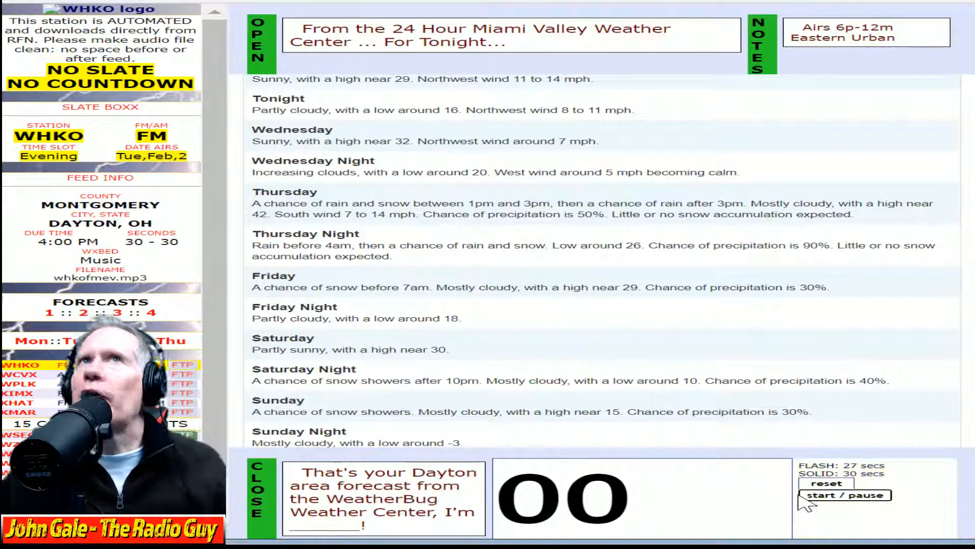
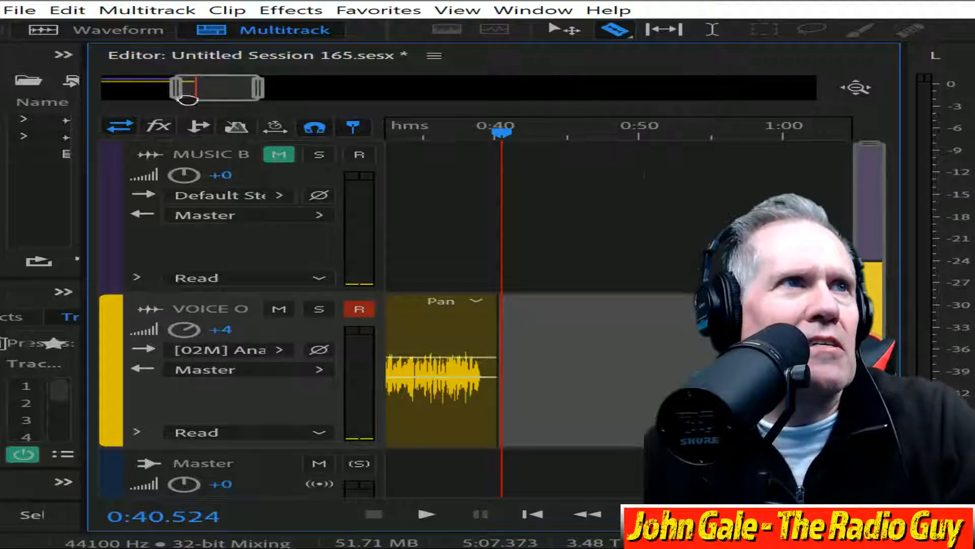
Cut the opening segment off the recorded voice-over, move the remaining clip to the session start and slightly lower its clip volume
left_click_drag(223, 87, 125, 110)
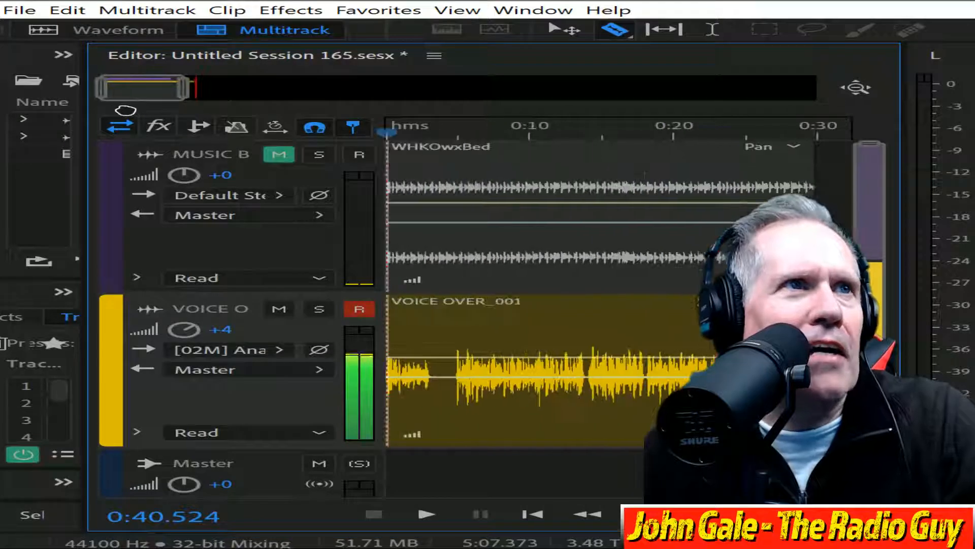
left_click(452, 346)
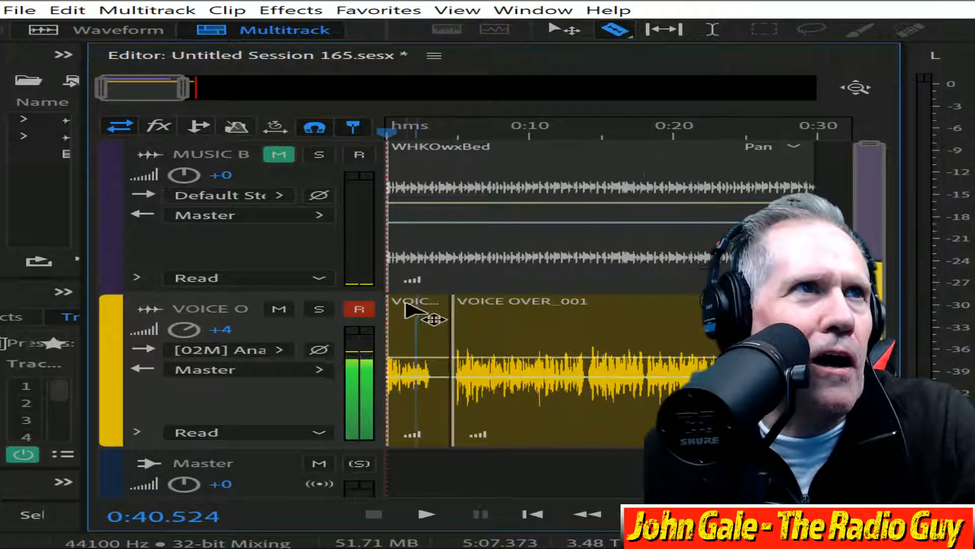
left_click(417, 303)
key("Delete")
left_click_drag(469, 306, 8, 350)
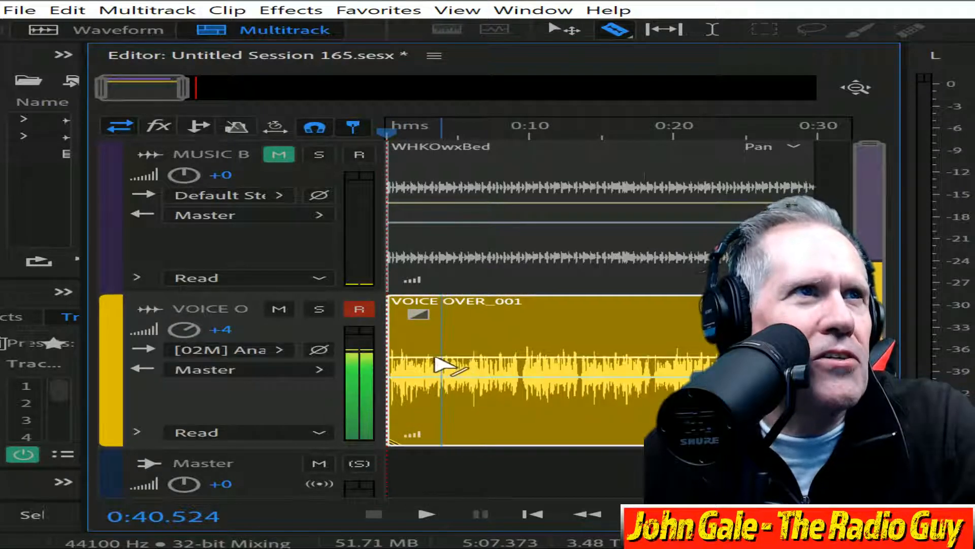
left_click_drag(430, 354, 416, 351)
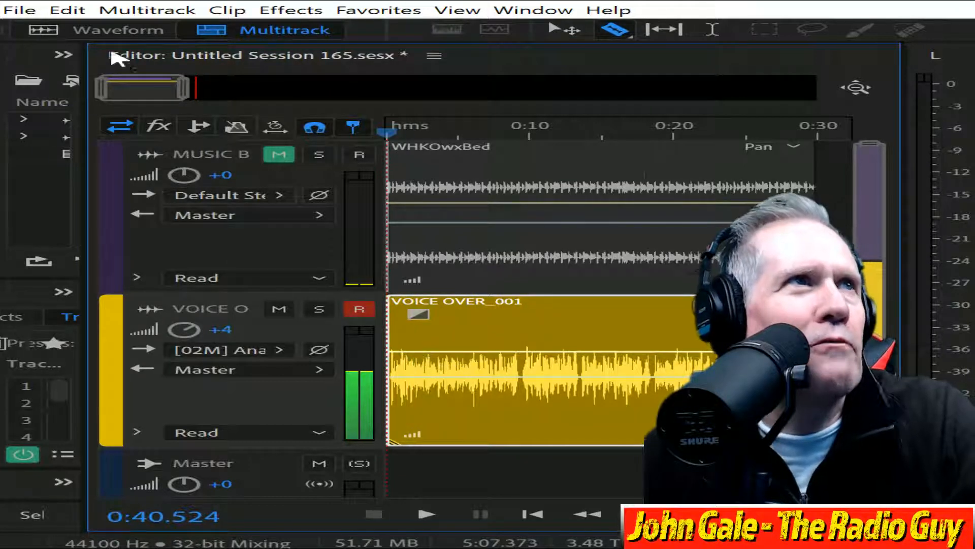
Play back the voice-over from about 0:22 to locate the passage that needs cutting
left_click_drag(146, 91, 163, 90)
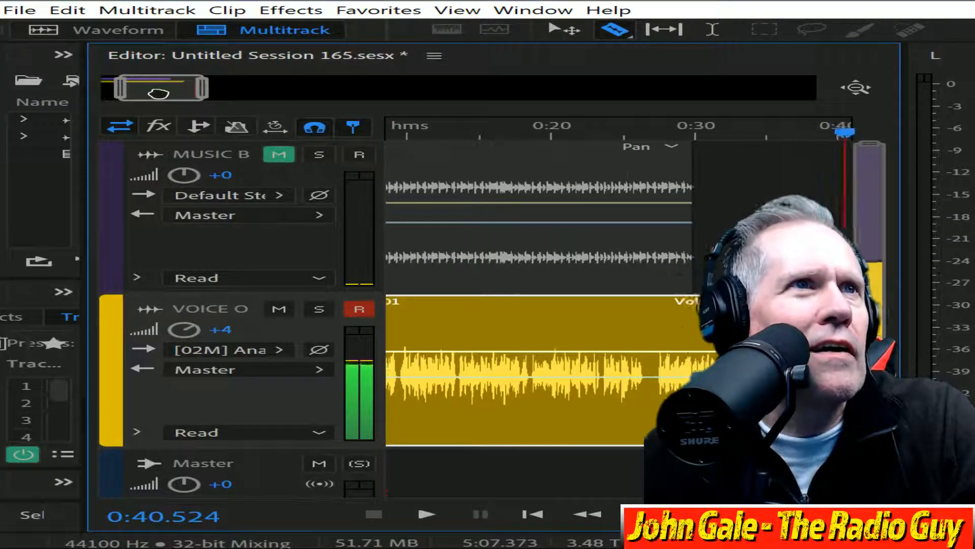
left_click(582, 134)
key("space")
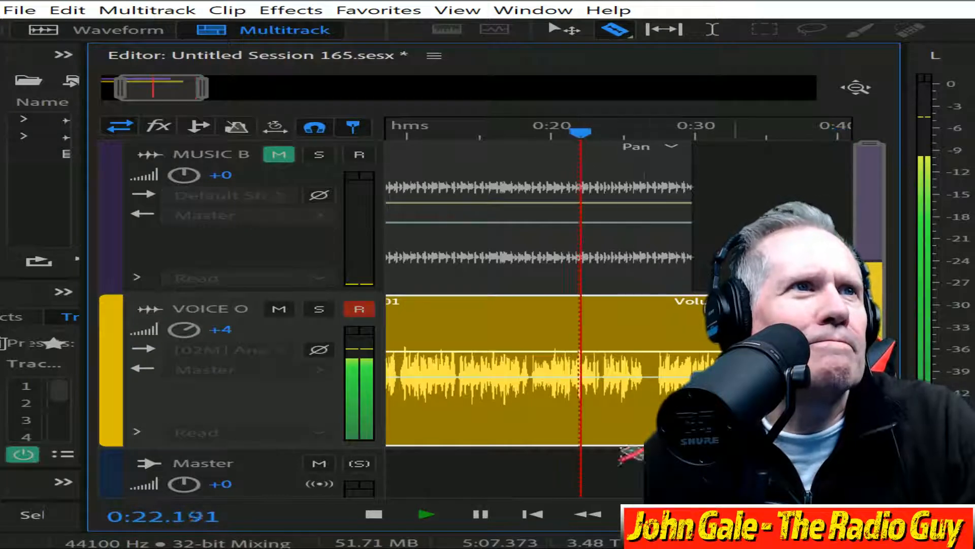
left_click(374, 515)
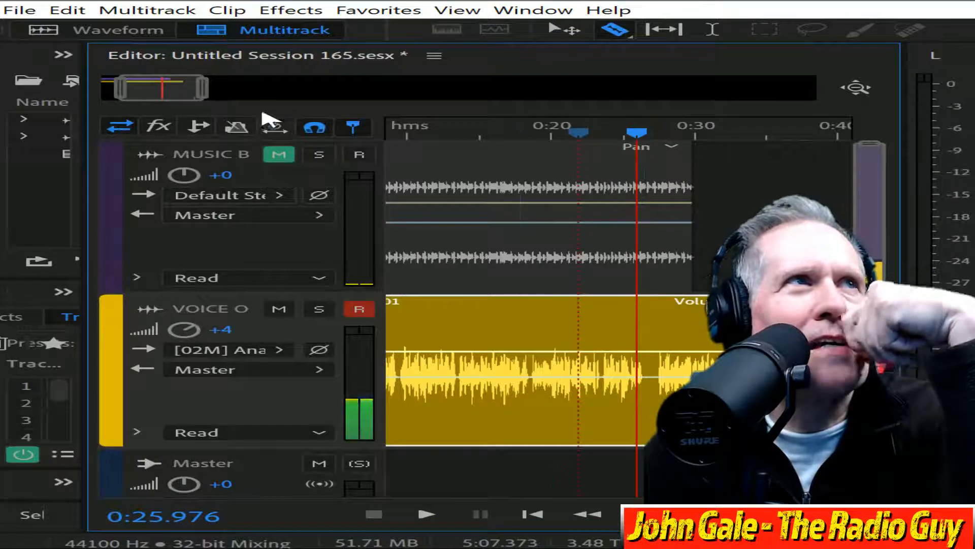
Split the voice-over at about 0:23.7 and 0:27.5, delete the middle segment and slide the closing part back to close the gap
left_click_drag(203, 94, 181, 88)
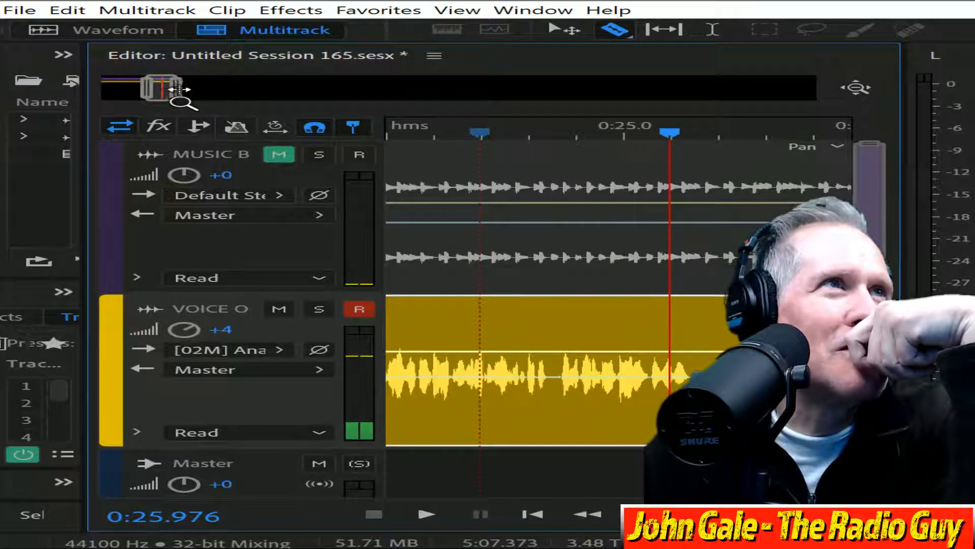
left_click_drag(180, 90, 158, 88)
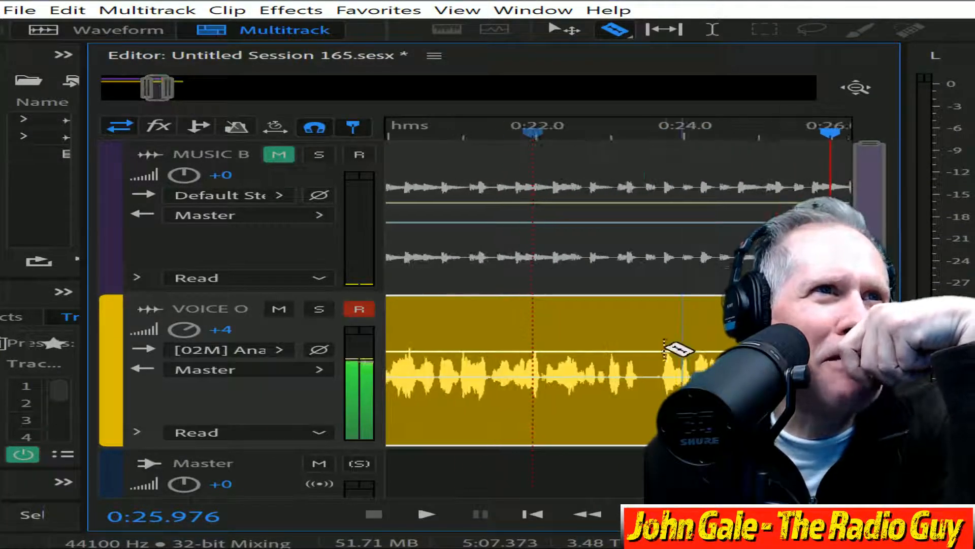
left_click(661, 347)
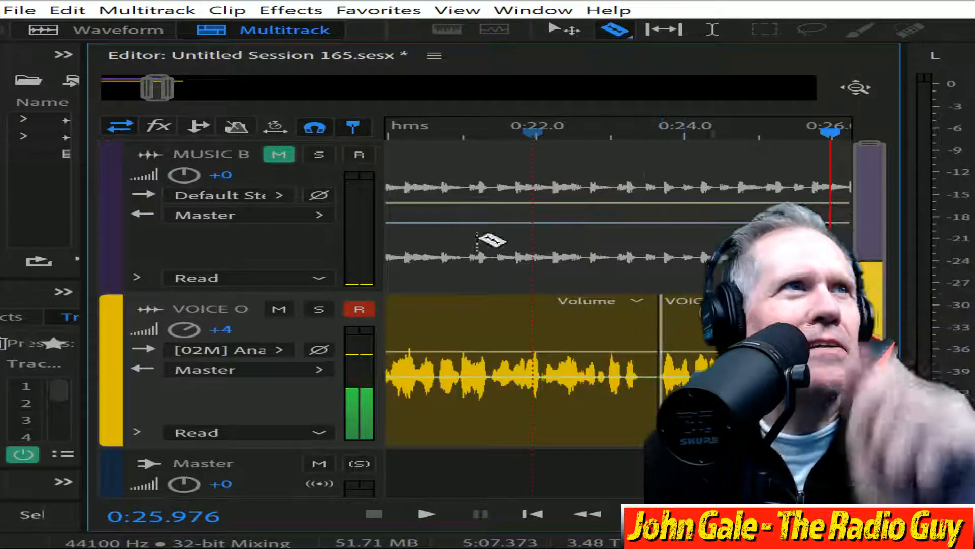
left_click_drag(157, 90, 170, 87)
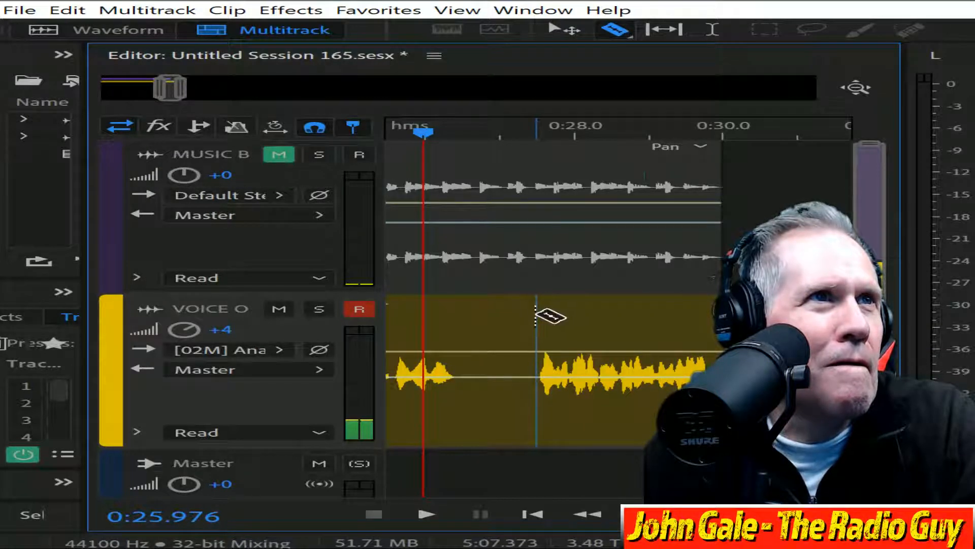
left_click(536, 316)
left_click(505, 305)
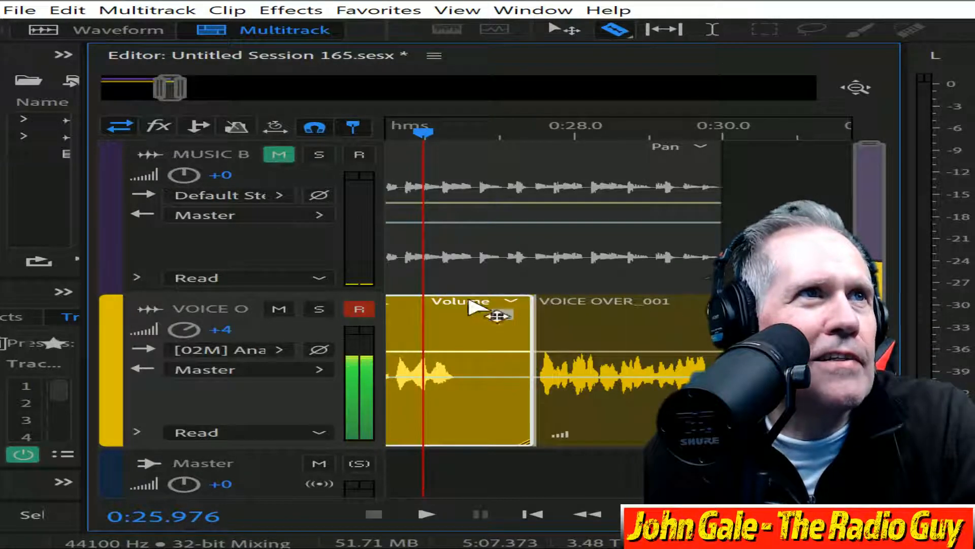
key("Delete")
left_click_drag(616, 311, 486, 312)
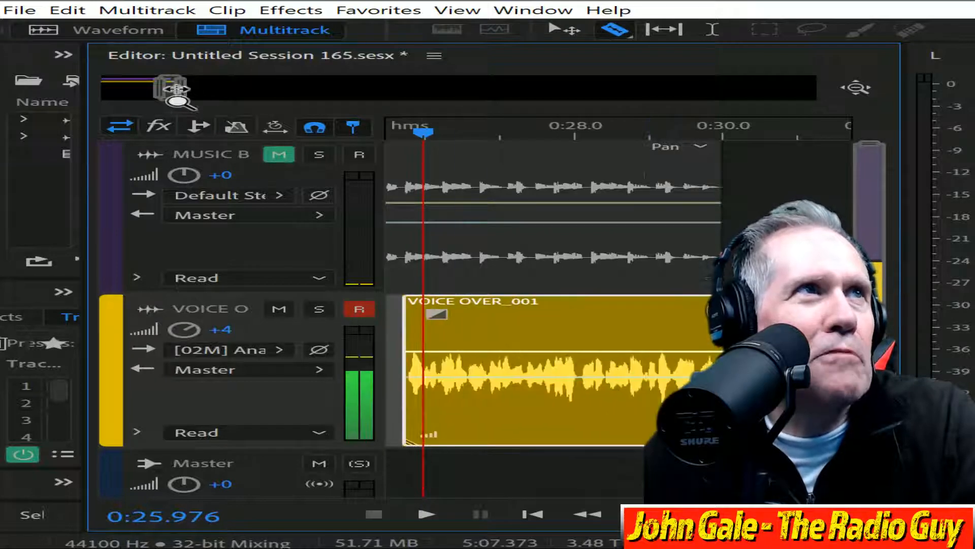
left_click_drag(189, 92, 146, 92)
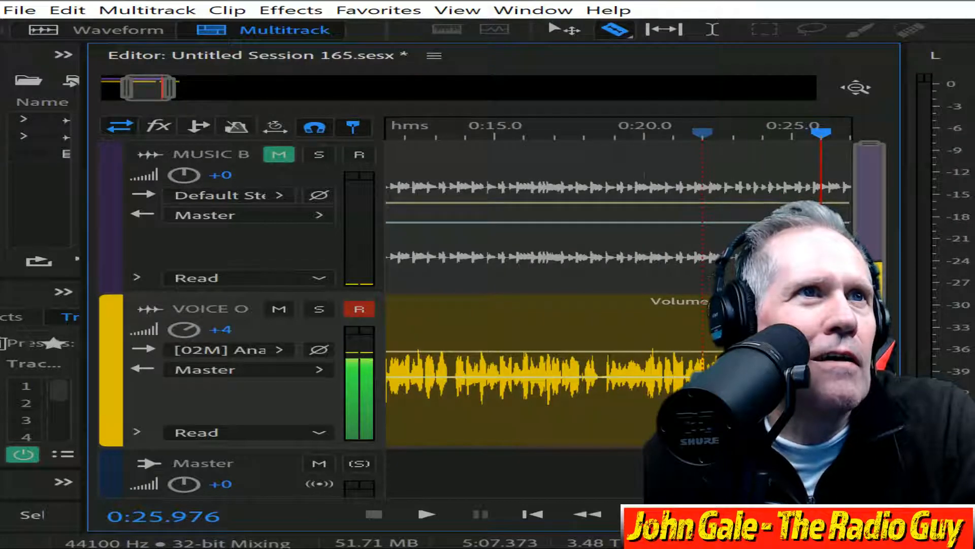
mouse_move(174, 93)
left_mouse_down()
mouse_move(142, 87)
mouse_move(157, 89)
left_mouse_up()
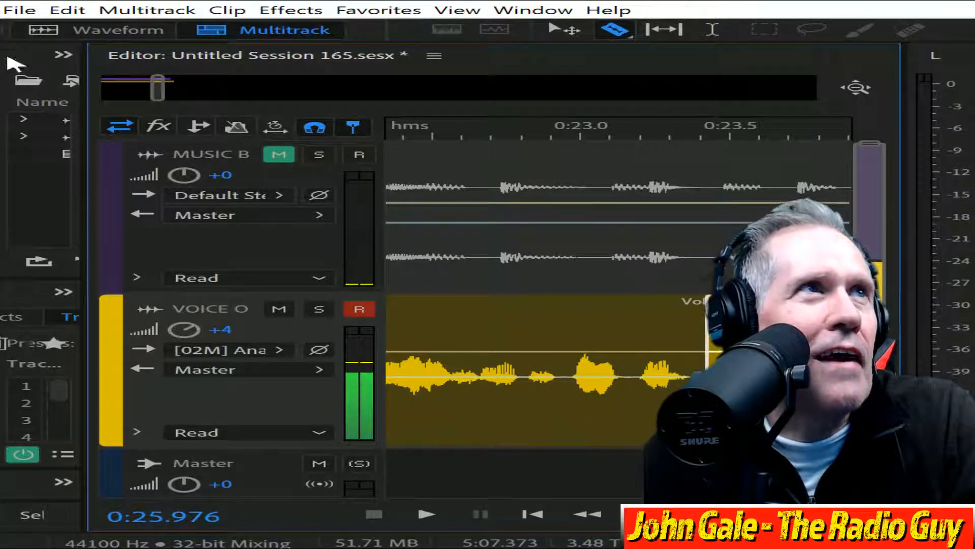
Unmute the WHKOwxBed music track and mix the whole session down to a new file
left_click_drag(176, 91, 70, 84)
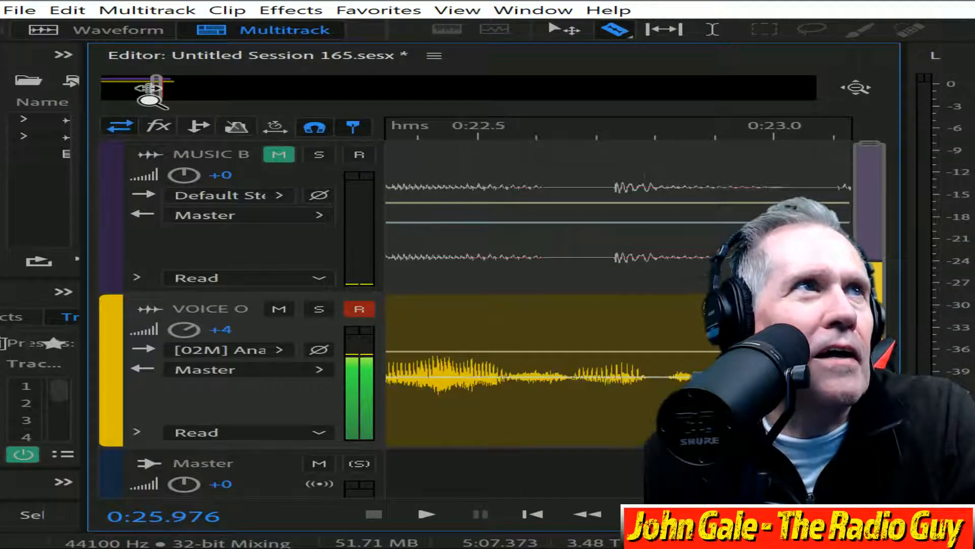
left_click_drag(149, 89, 96, 89)
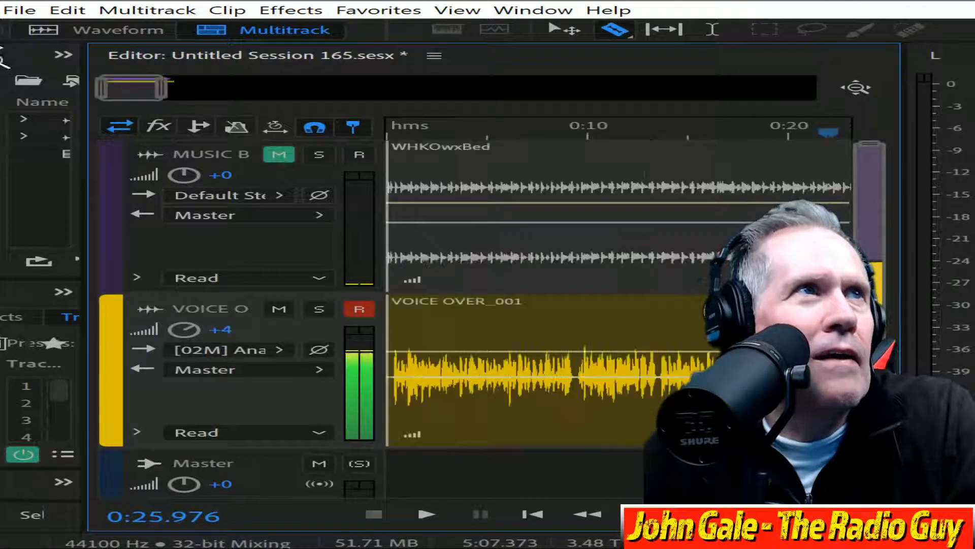
left_click(278, 156)
key("ctrl+shift+m")
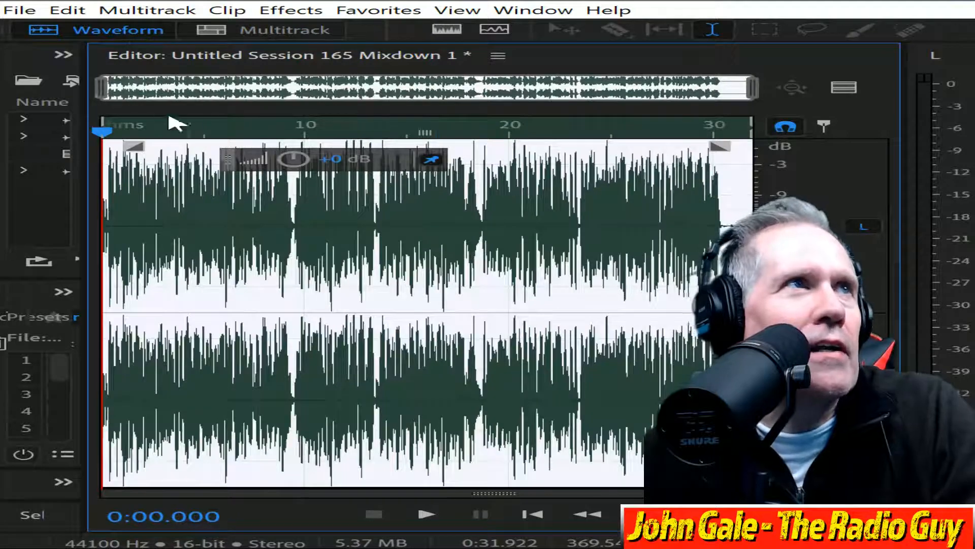
Trim the silent tail after the last word and the short silence at the very start of the mixdown
left_click_drag(102, 96, 650, 115)
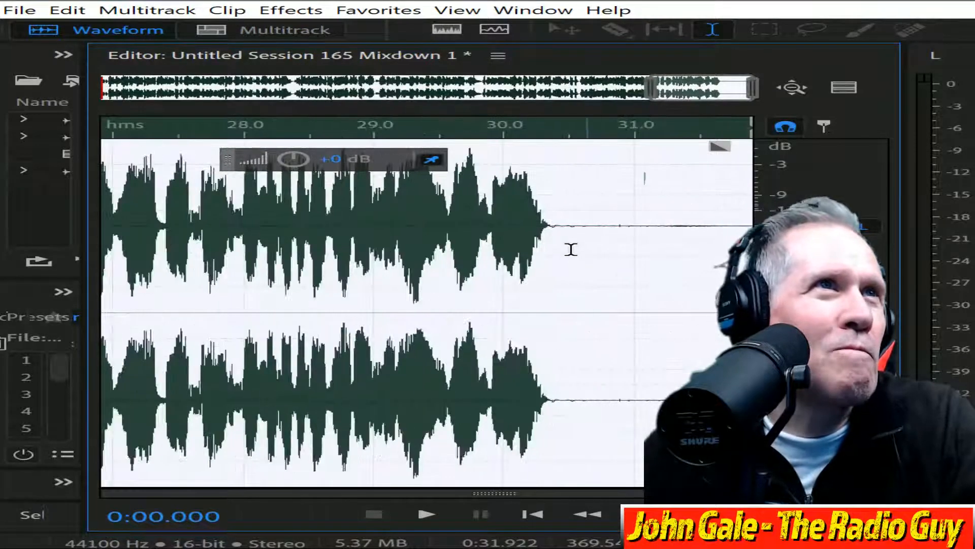
left_click_drag(561, 230, 752, 230)
key("Delete")
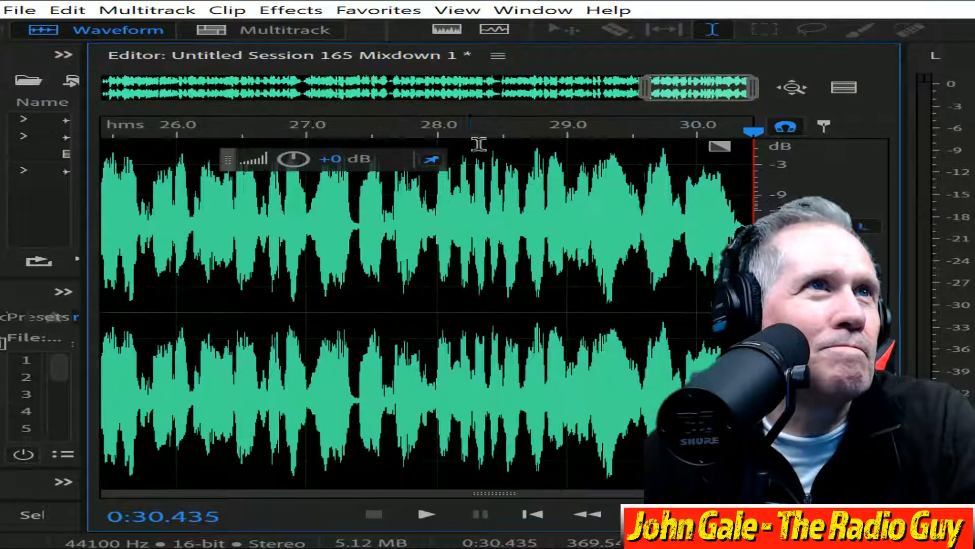
left_click_drag(717, 89, 153, 122)
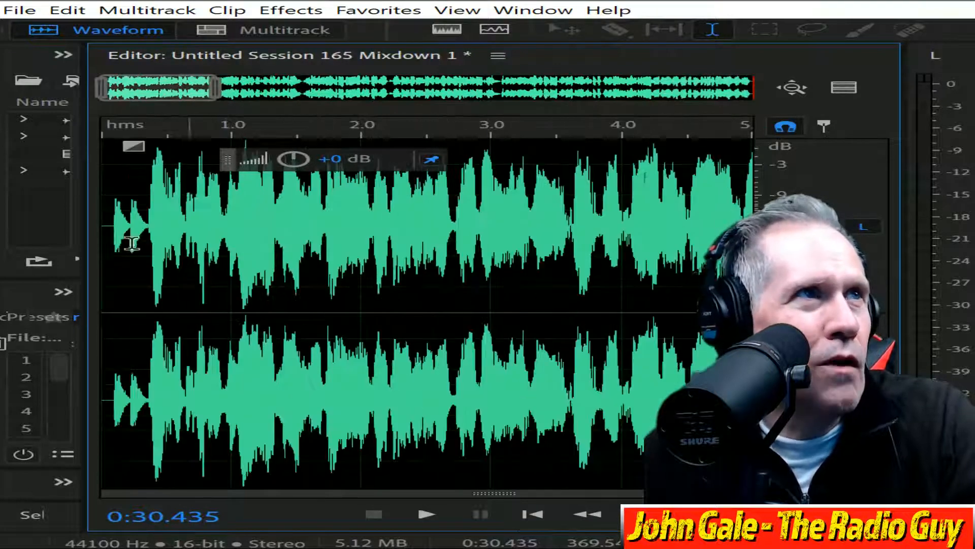
key("Home")
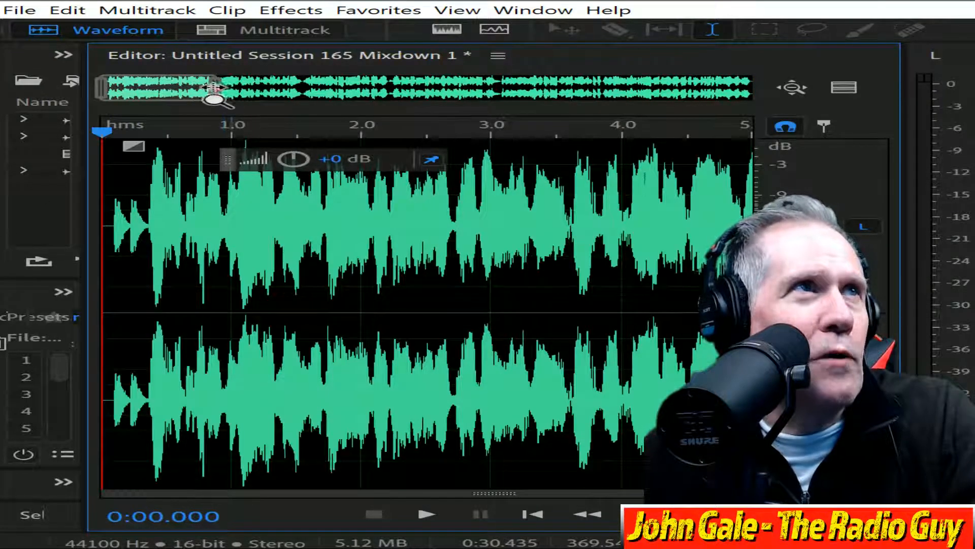
left_click_drag(212, 93, 137, 91)
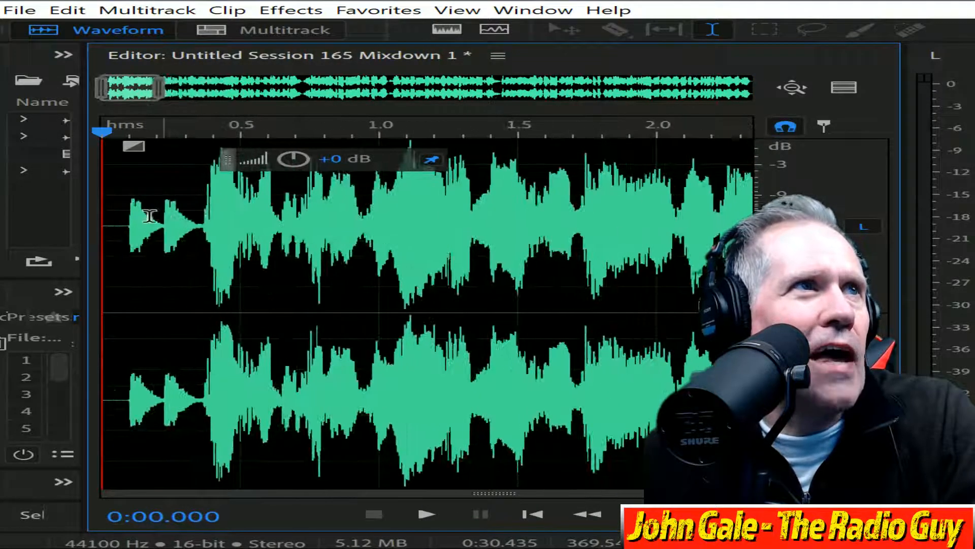
left_click_drag(132, 230, 102, 228)
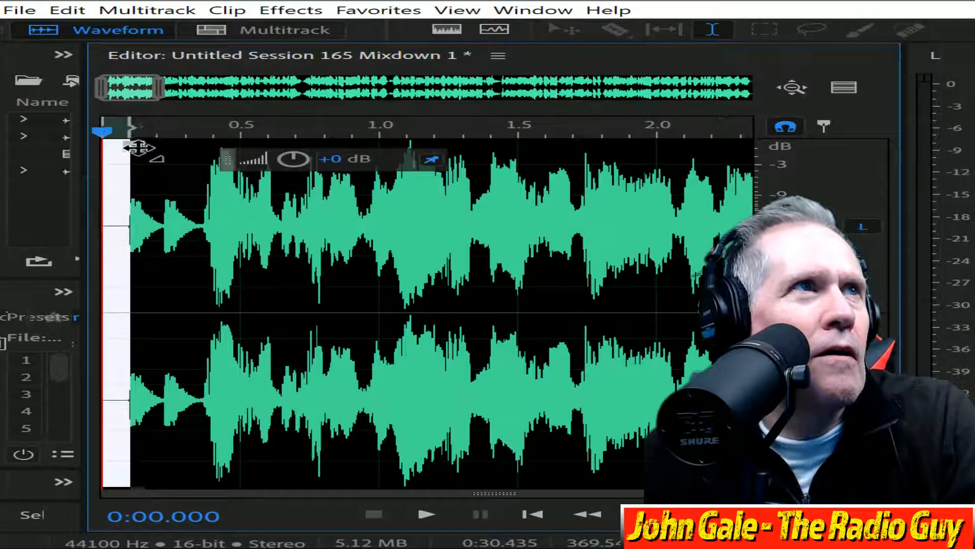
key("Delete")
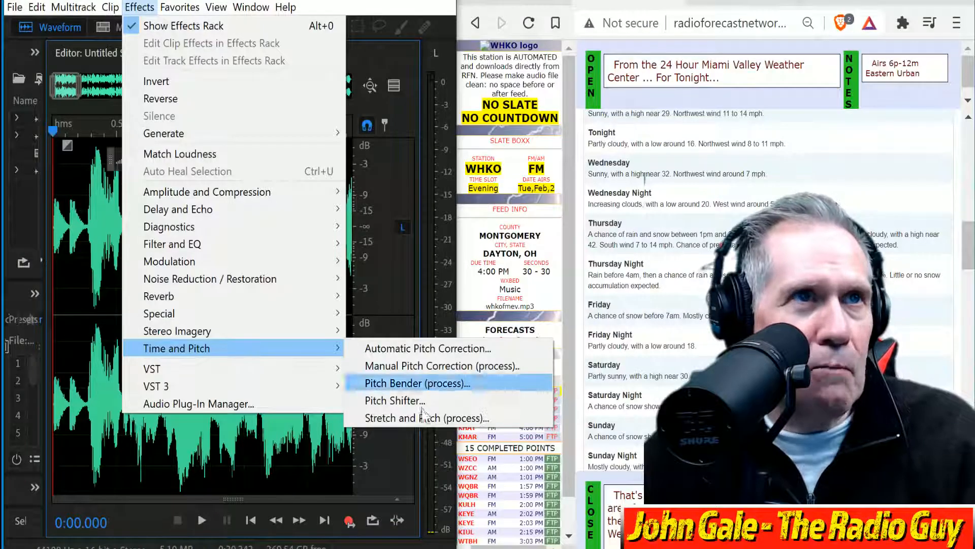
Apply Stretch and Pitch to the mixdown with a new duration of 0:30.000 and play the result back
left_click(425, 417)
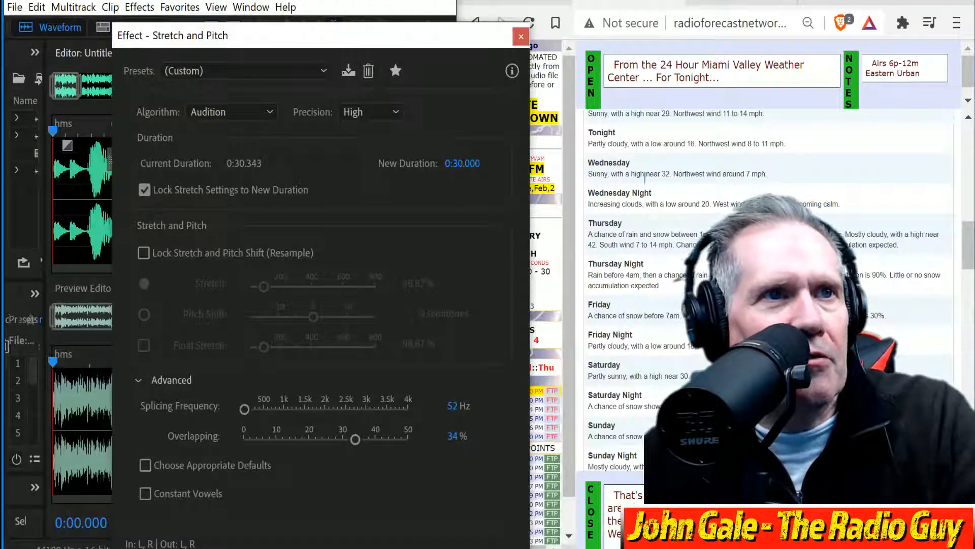
key("Return")
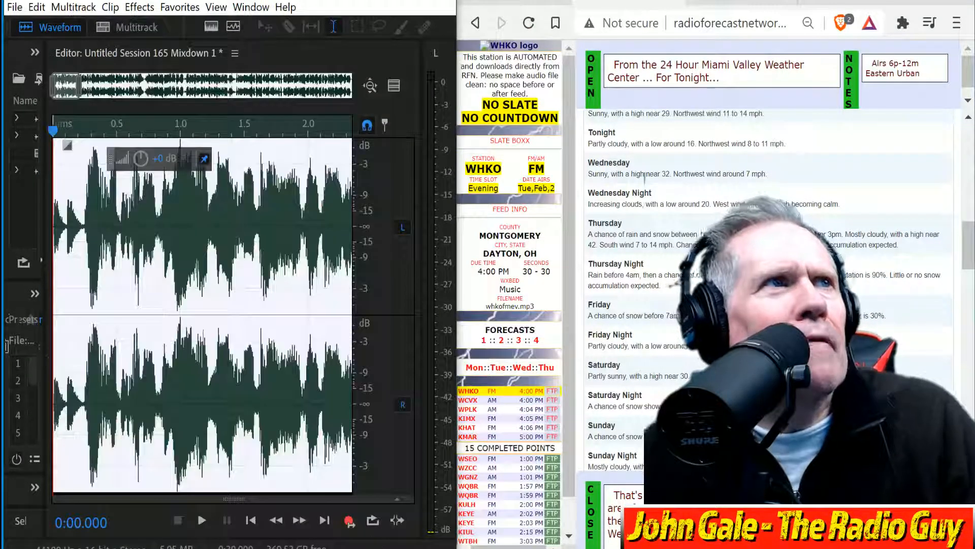
left_click(200, 523)
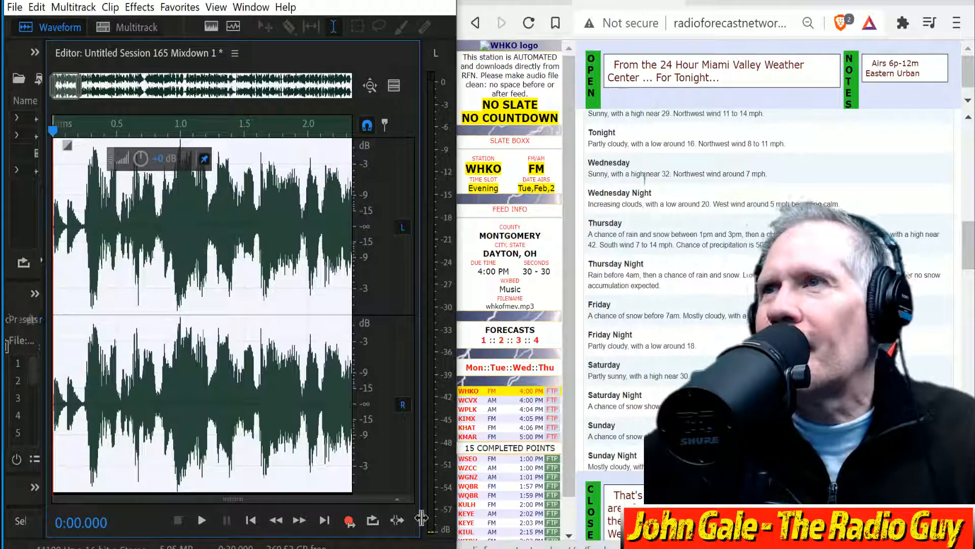
left_click(201, 522)
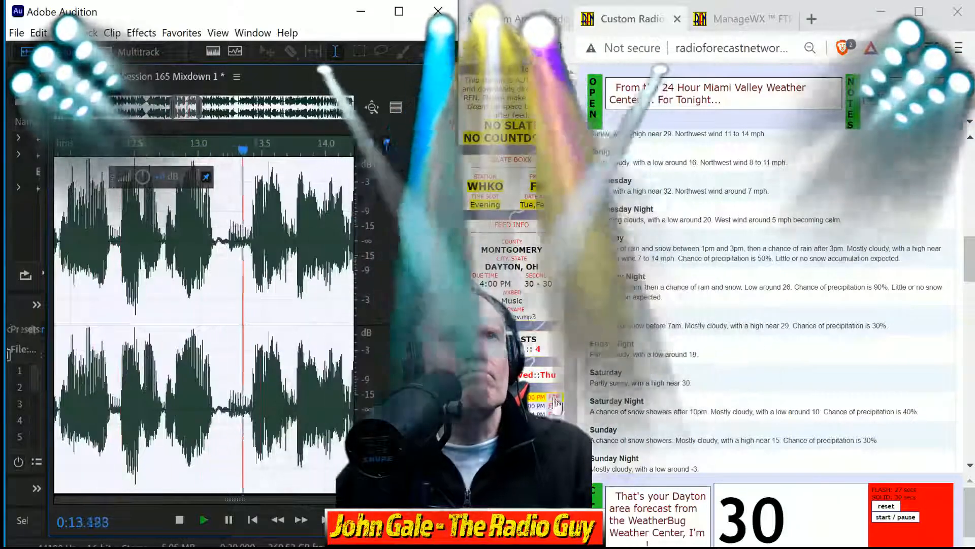
Copy the suggested file name whkofmev from the ManageWX FTP page in the browser
left_click(739, 19)
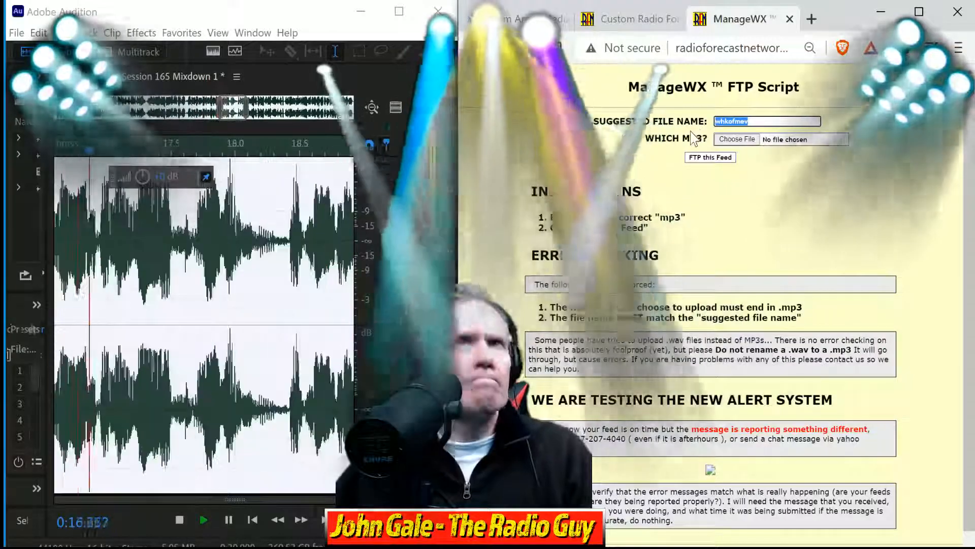
right_click(743, 124)
left_click(746, 134)
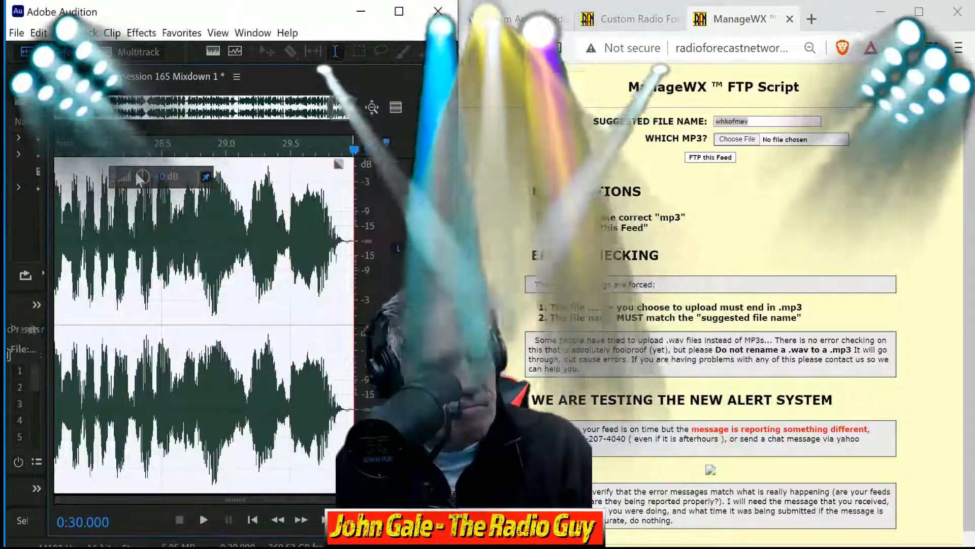
Export the 30-second mixdown to E: as the MP3 file whkofmev.mp3, overwriting the existing file
key("ctrl+shift+e")
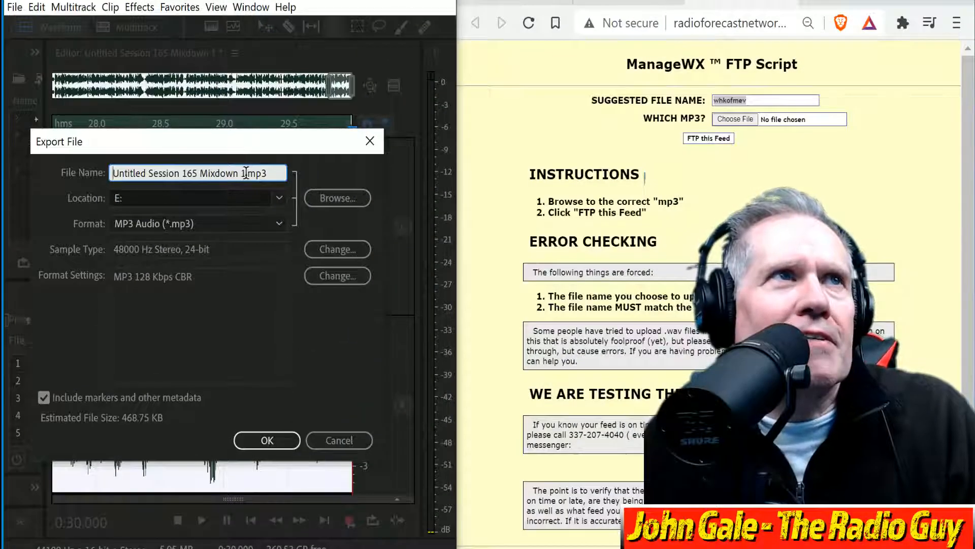
left_click_drag(246, 173, 113, 174)
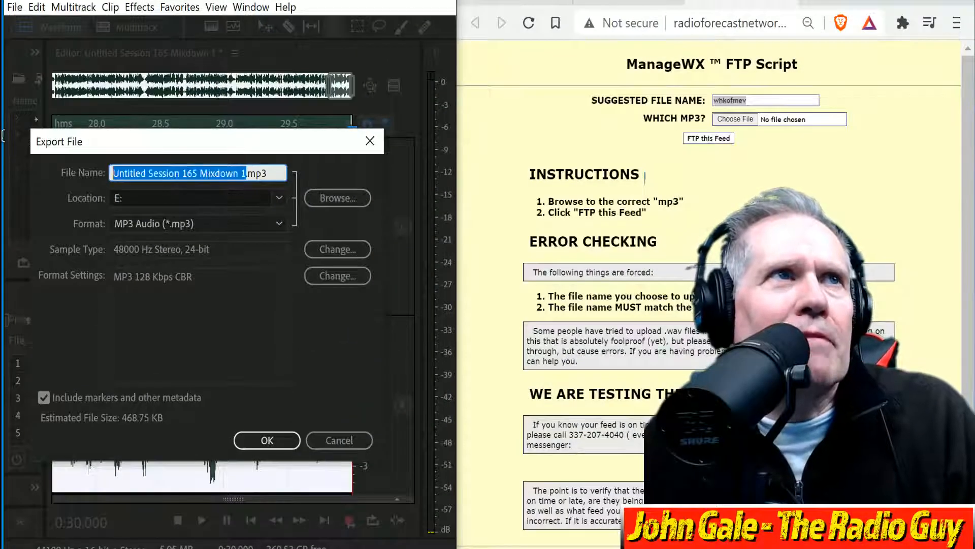
type("whkofmev")
left_click(265, 440)
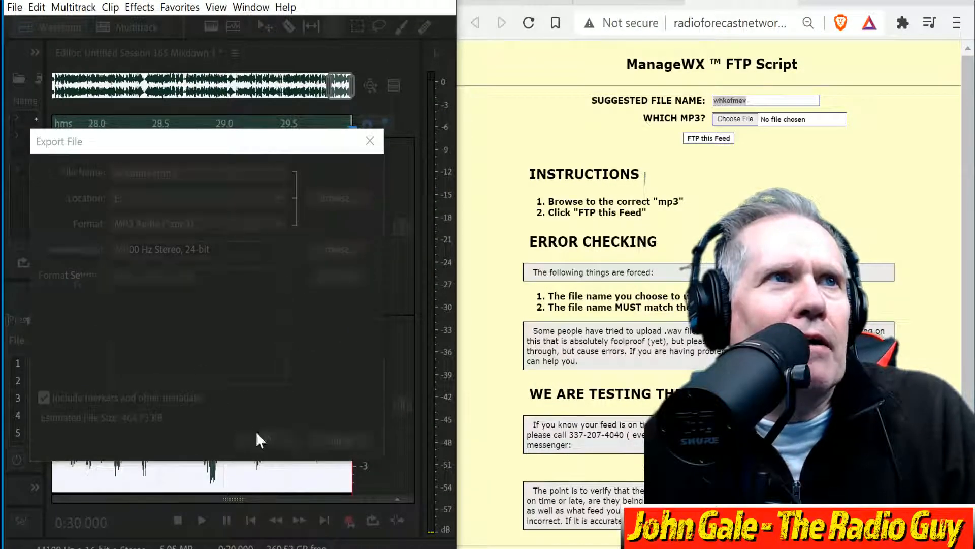
left_click(275, 330)
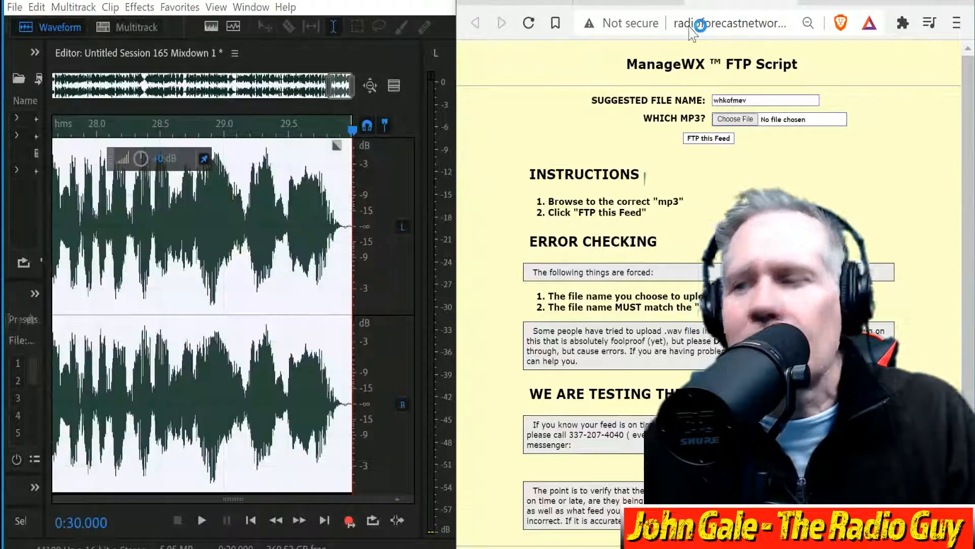
Attach whkofmev.mp3 on the ManageWX FTP page, submit the feed and close the results window
left_click(735, 118)
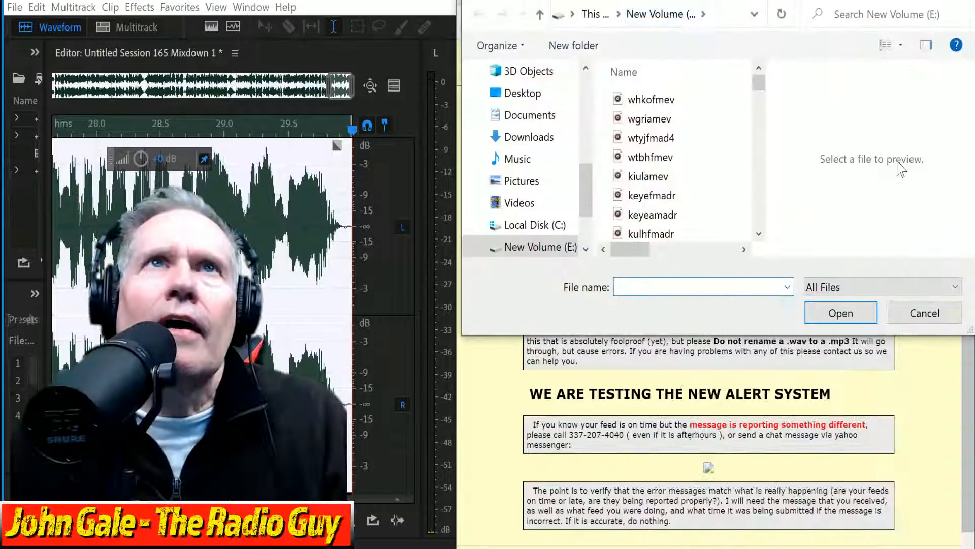
left_click(651, 100)
left_click(839, 312)
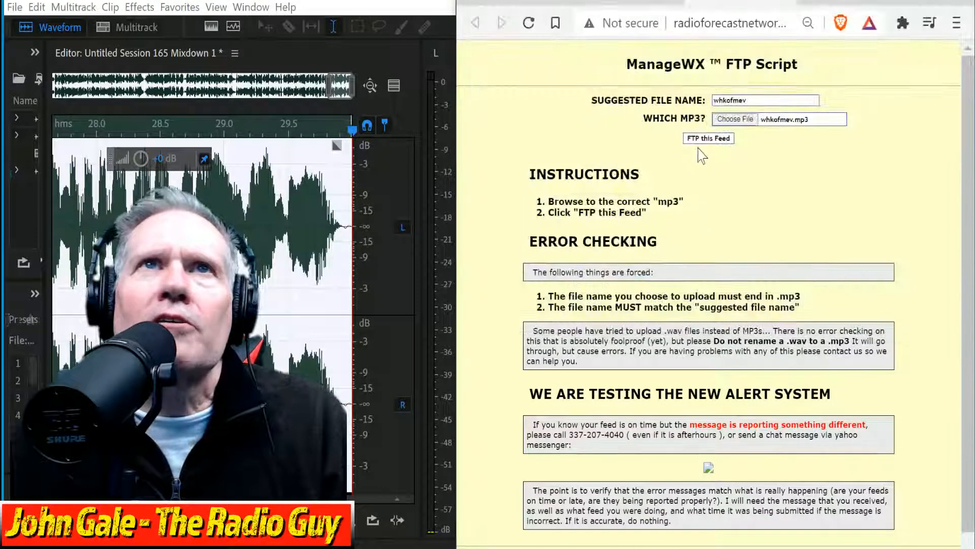
left_click(706, 138)
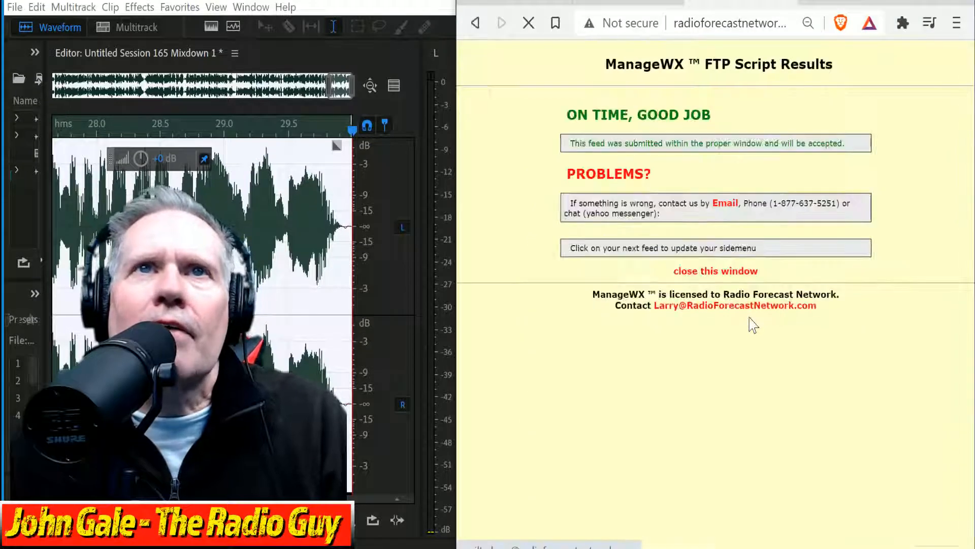
left_click(732, 284)
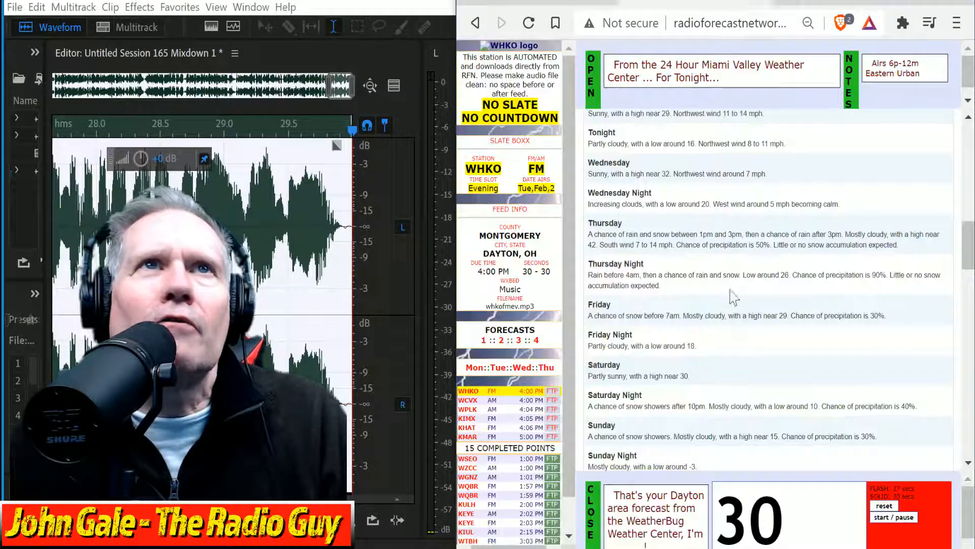
Open the WCVX 4:00 PM feed in the browser and close all open Audition files without saving them
left_click(467, 401)
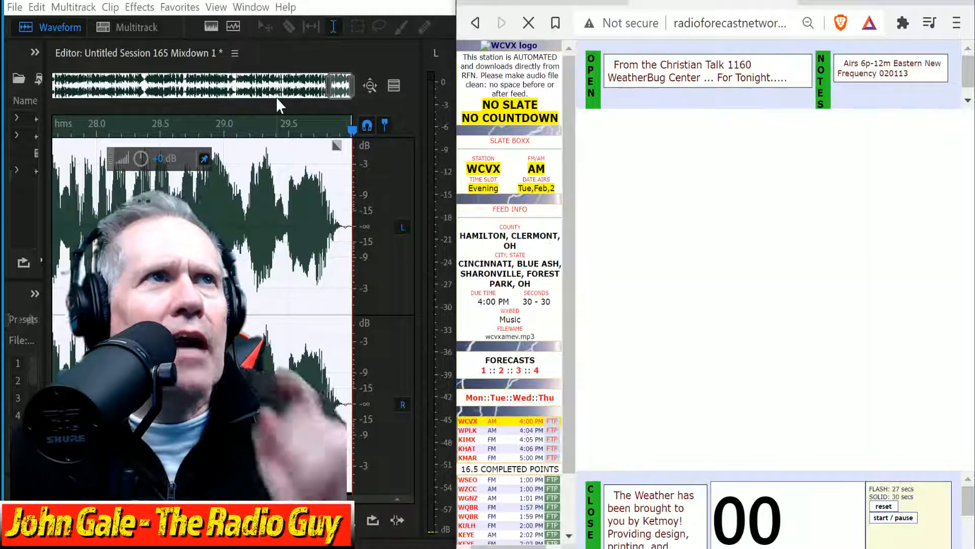
left_click(15, 7)
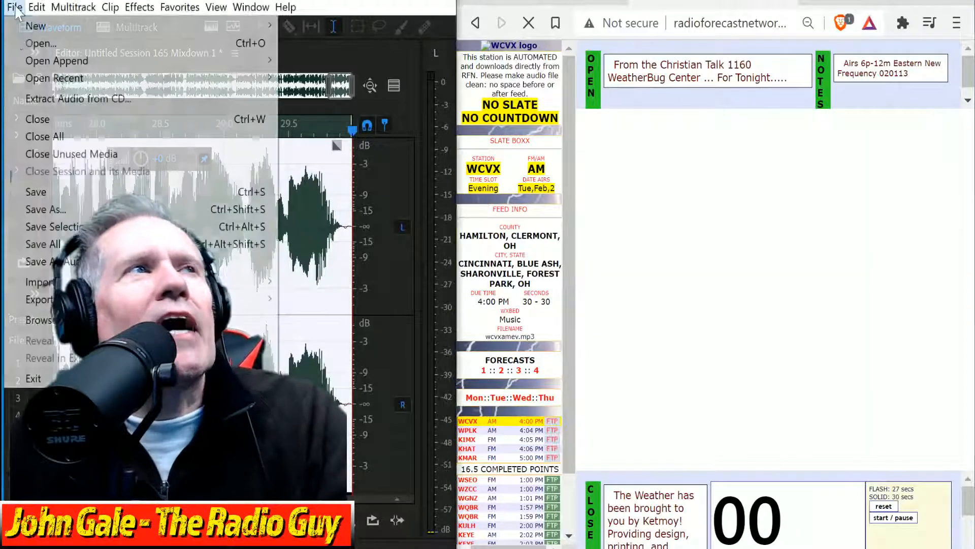
left_click(43, 135)
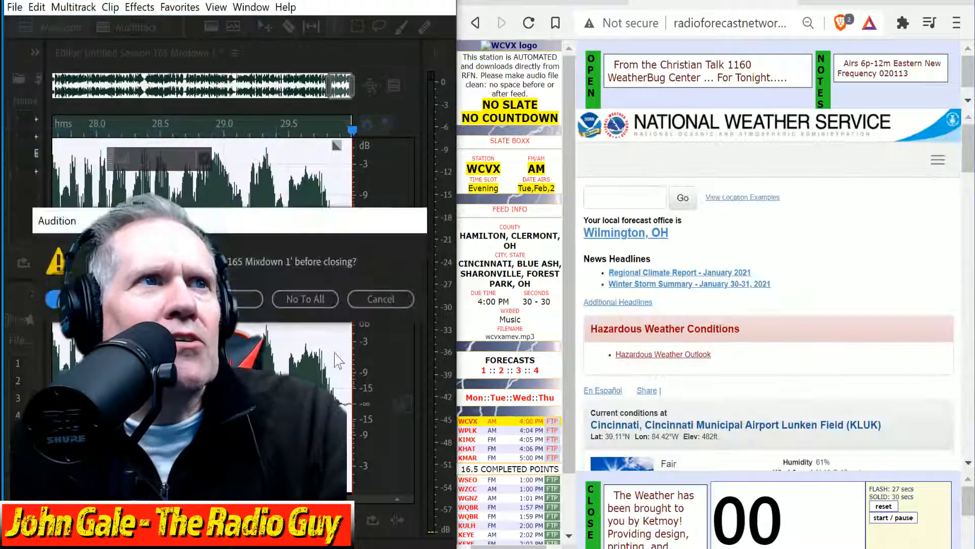
left_click(314, 299)
Create a new multitrack session from a template, with the WCVXwxBed music bed and a voice-over track
left_click(136, 28)
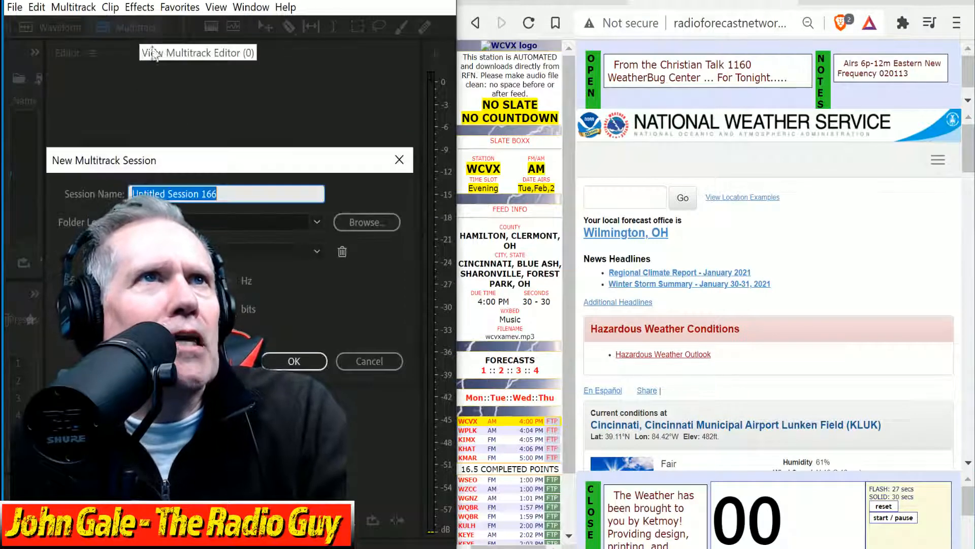
left_click(312, 250)
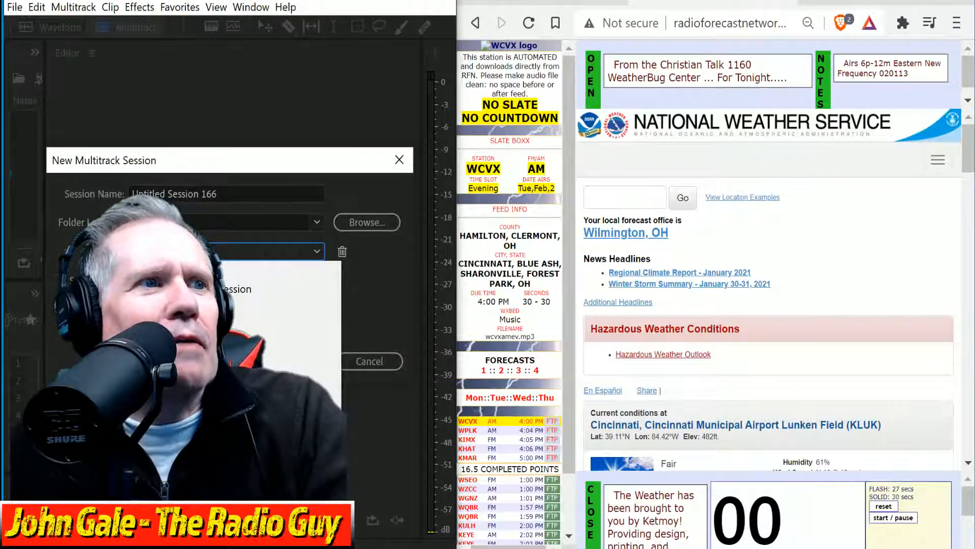
left_click(203, 407)
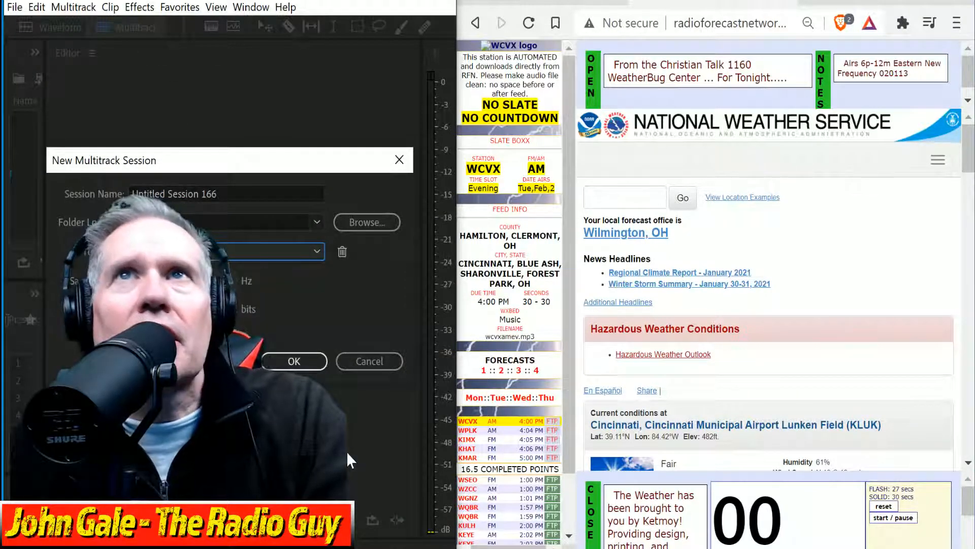
left_click(294, 360)
left_click_drag(237, 287, 183, 287)
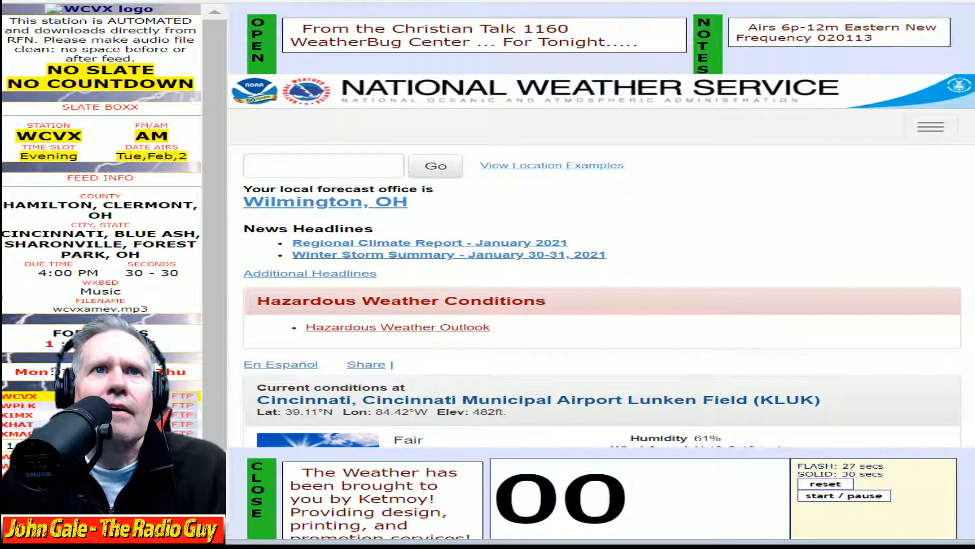
Bring WCVX's detailed forecast into view and start the page timer for the voice-over reading
scroll(482, 310, "down", 10)
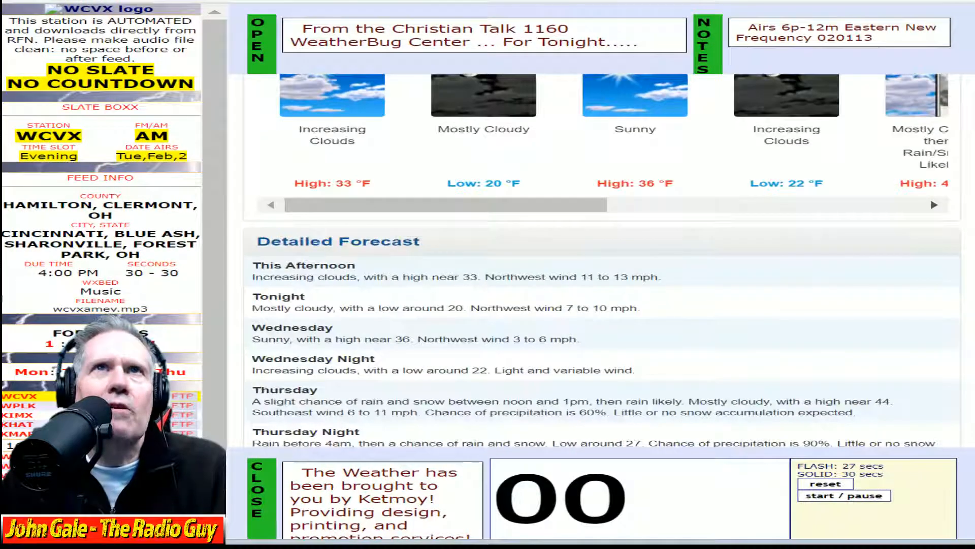
scroll(686, 447, "down", 2)
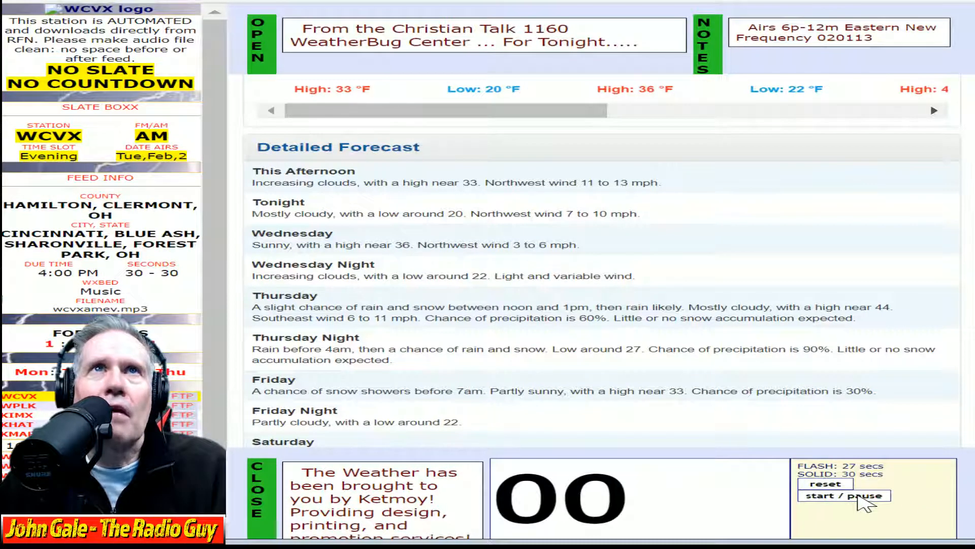
left_click(858, 496)
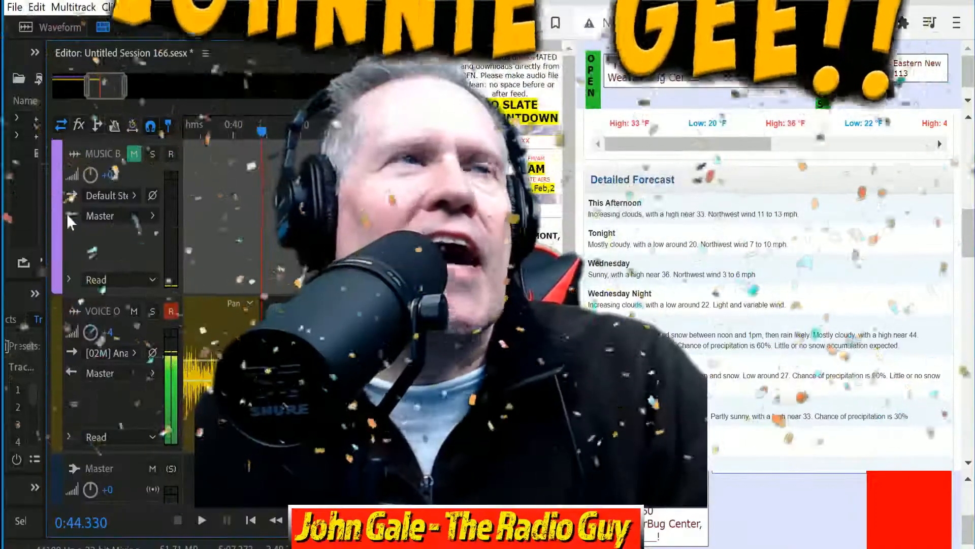
Split off and delete the unwanted first section of the voice-over, and move the remaining clip to the session start
left_click_drag(106, 87, 71, 87)
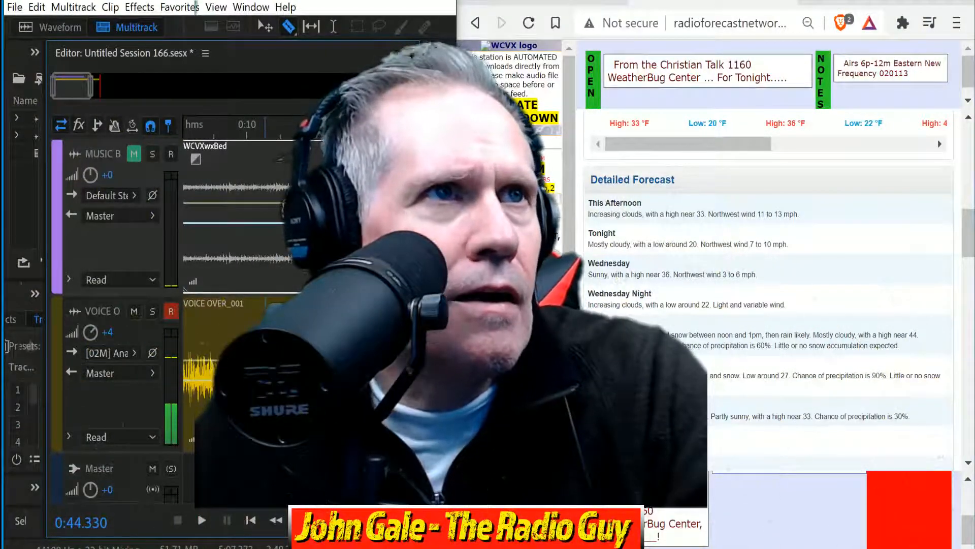
left_click(266, 314)
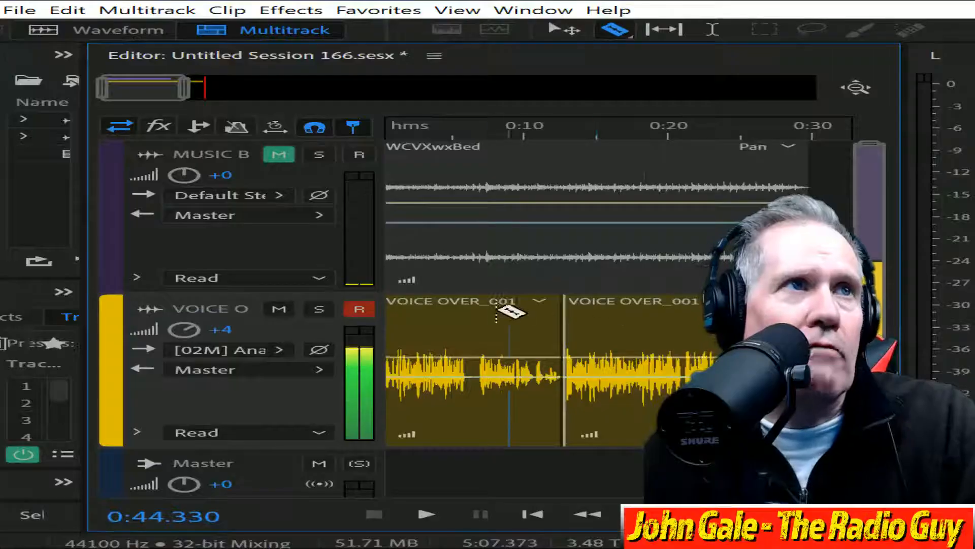
left_click(225, 304)
key("Delete")
left_click_drag(660, 304, 30, 259)
Cut the short silence before the first word of the voice-over and shift the clip back to the session start
left_click_drag(179, 98, 108, 97)
left_click(539, 344)
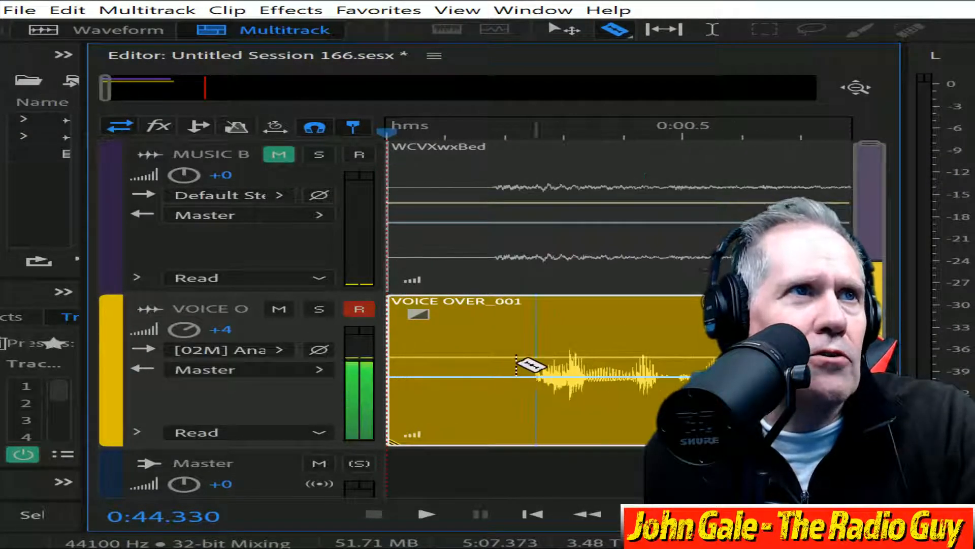
left_click(523, 364)
left_click(449, 311)
key("Delete")
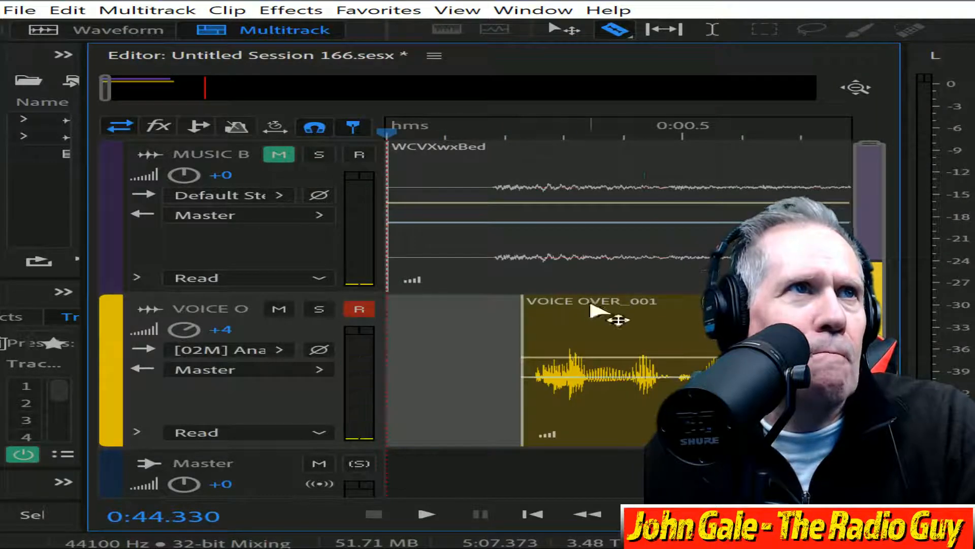
left_click_drag(599, 311, 49, 315)
Mix the session down to a new file with the WCVXwxBed music track unmuted, and play back the mixdown
left_click(277, 154)
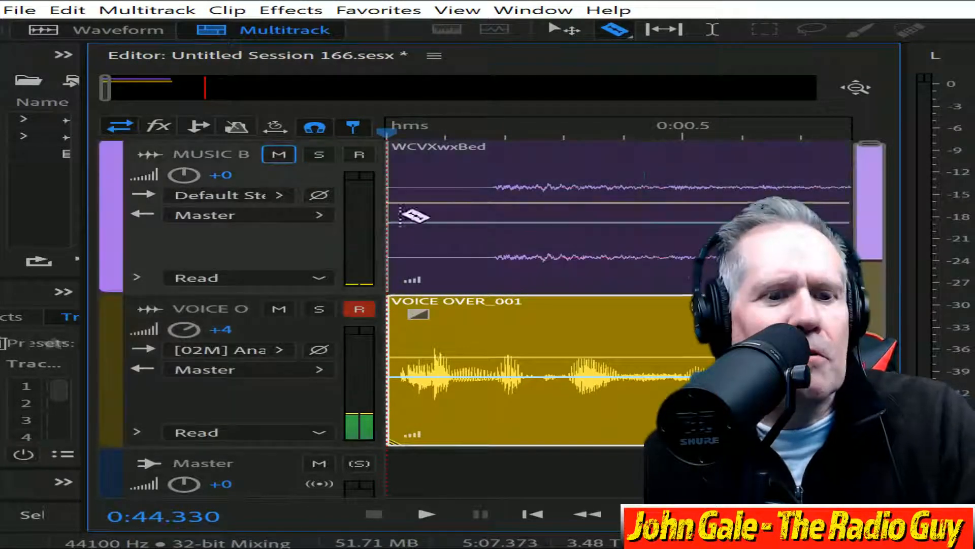
key("ctrl+alt+shift+m")
double_click(427, 254)
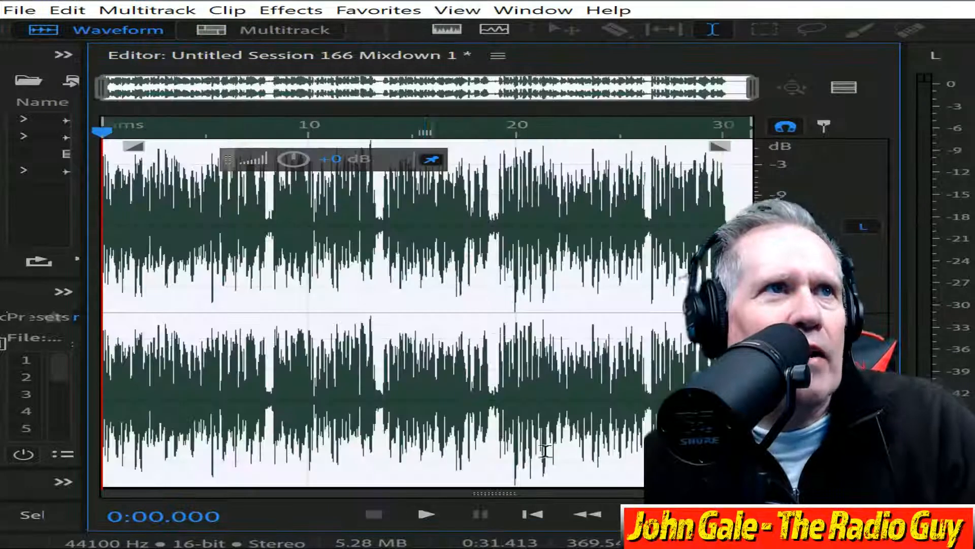
left_click(427, 514)
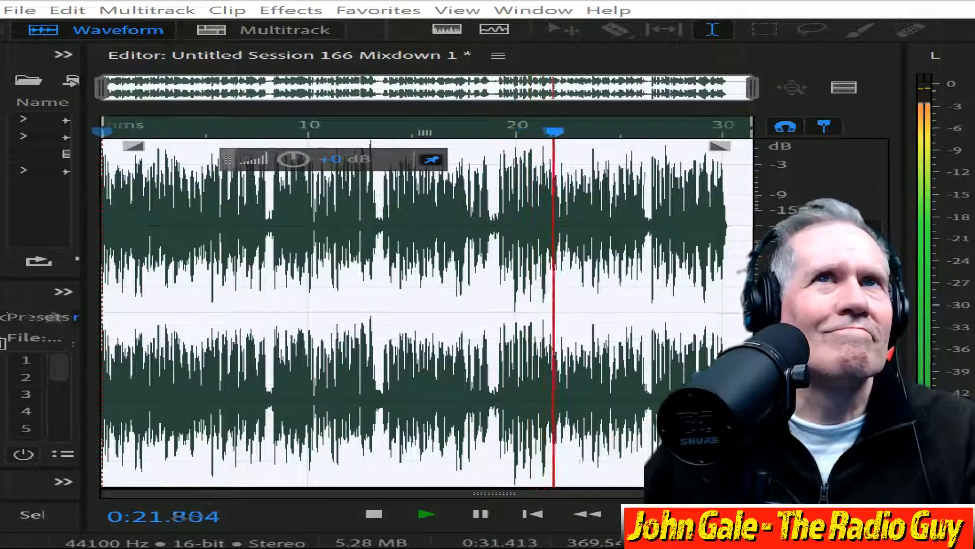
left_click(378, 516)
Delete the silent tail after the last word of the mixdown
left_click_drag(102, 94, 603, 139)
scroll(670, 243, "up", 2)
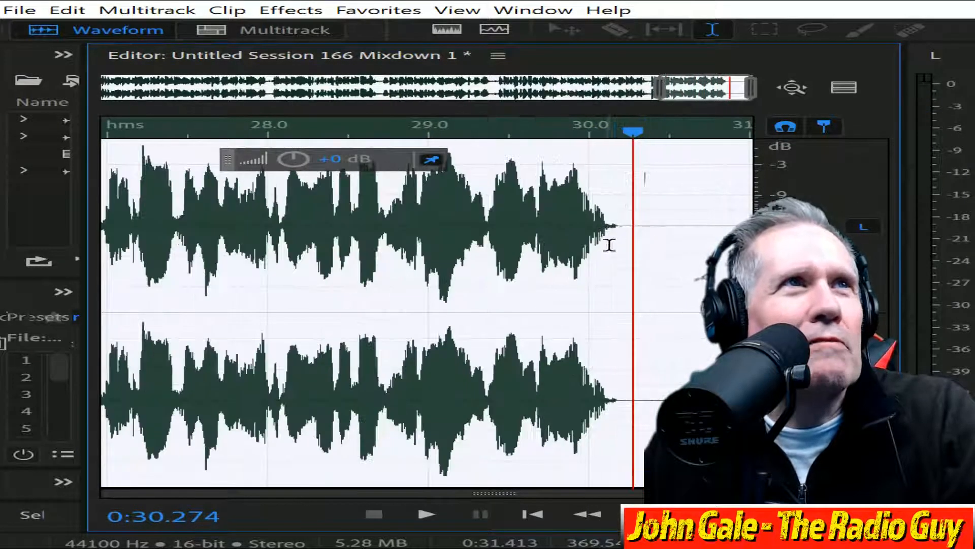
left_click(623, 236)
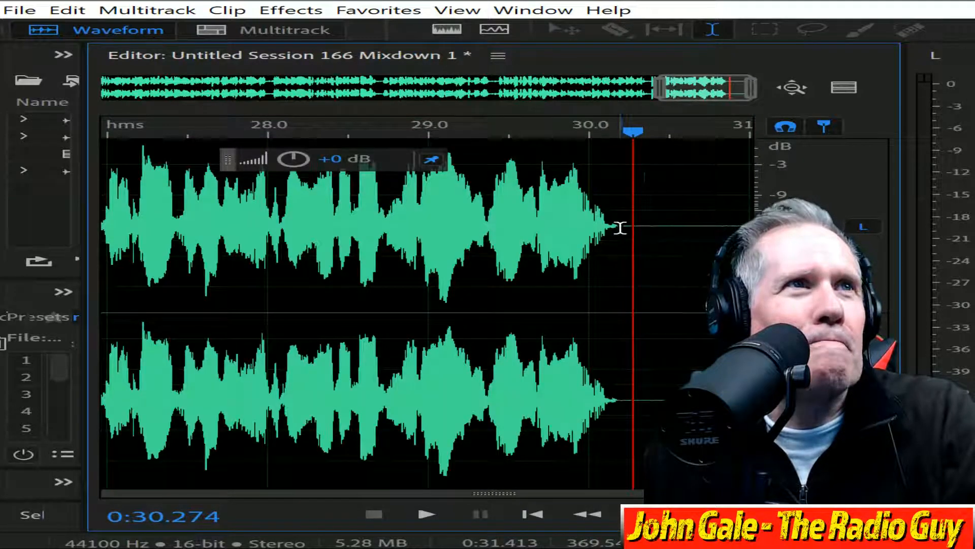
left_click_drag(620, 228, 792, 218)
key("Delete")
Delete the tiny silence of about 0.02 seconds at the very start of the mixdown
left_click_drag(724, 92, 173, 122)
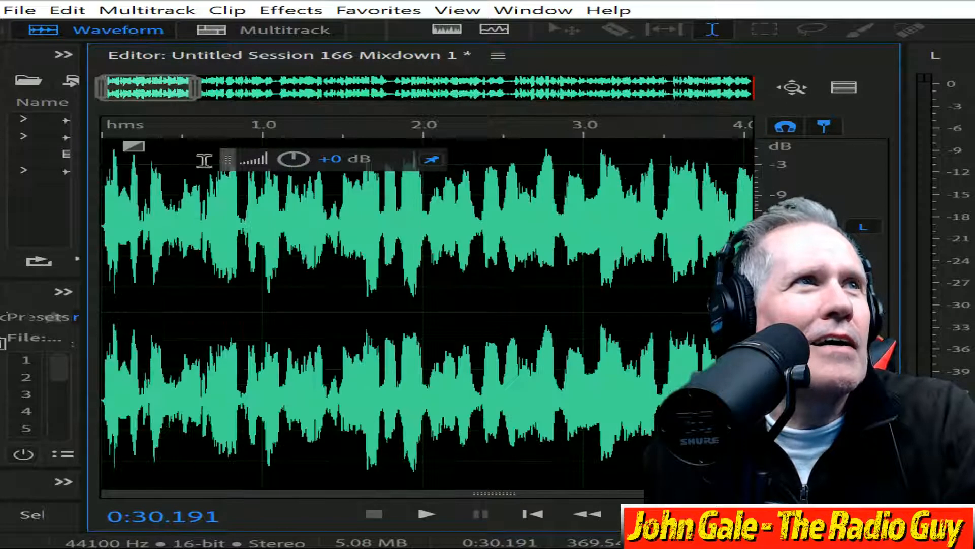
left_click_drag(201, 92, 103, 107)
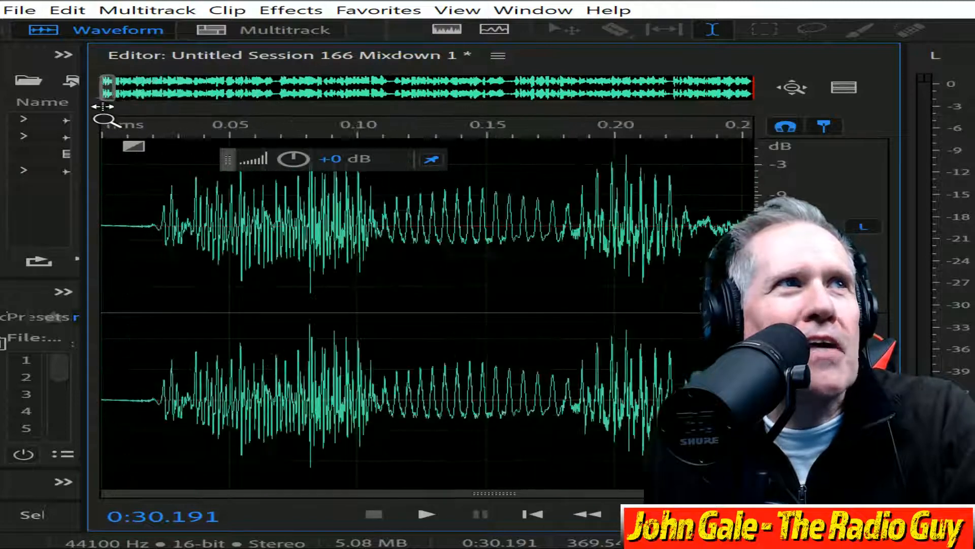
left_click(152, 230)
left_click_drag(152, 230, 99, 228)
key("Delete")
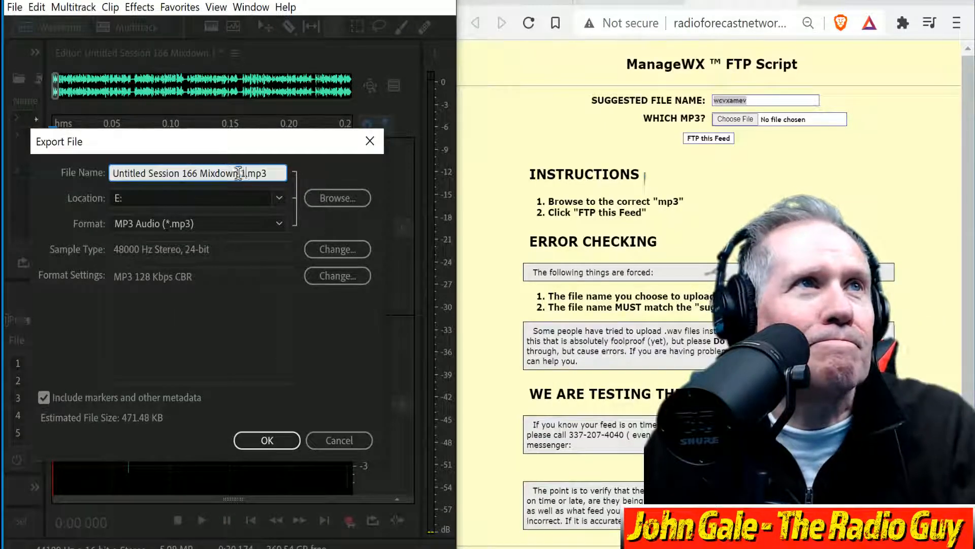
Export the trimmed mixdown to E: as the MP3 file wcvxamev.mp3, overwriting the existing file
left_click_drag(245, 173, 8, 434)
type("wcvxamev")
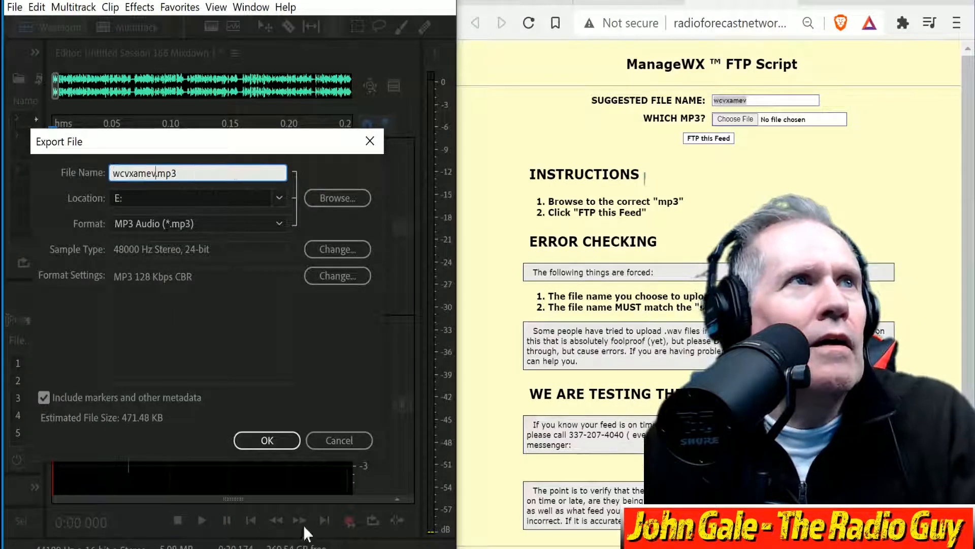
left_click(275, 440)
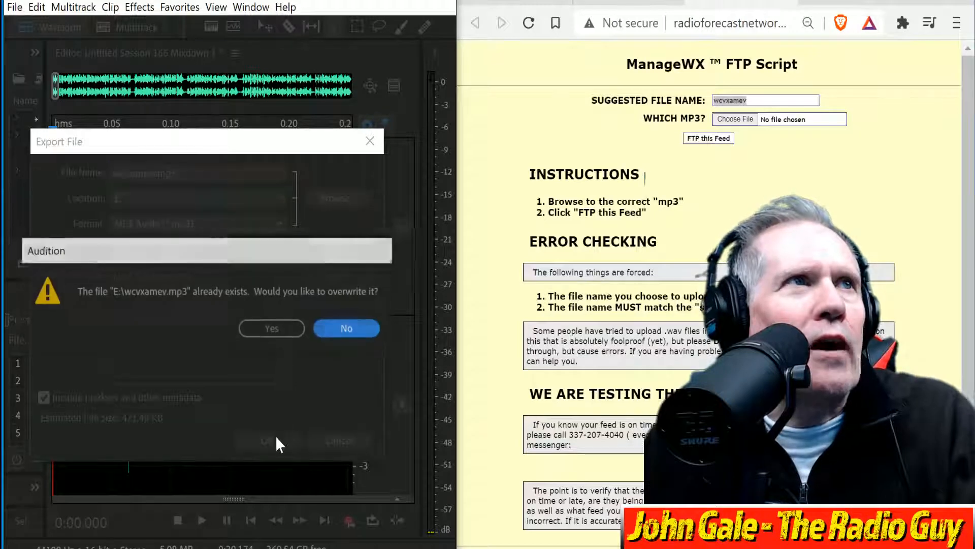
left_click(287, 328)
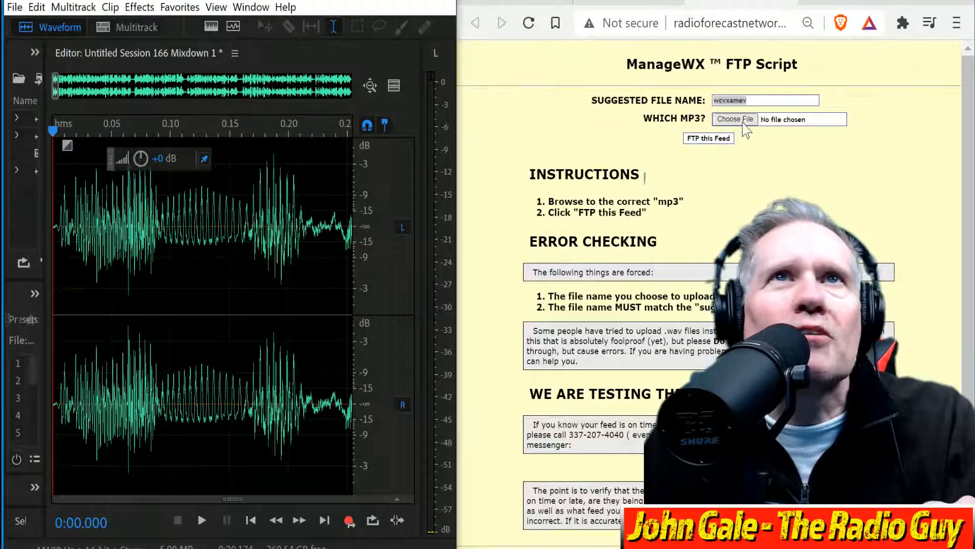
Choose wcvxamev.mp3 from the E: drive as the feed's MP3 and upload it by FTP
left_click(745, 122)
left_click(655, 100)
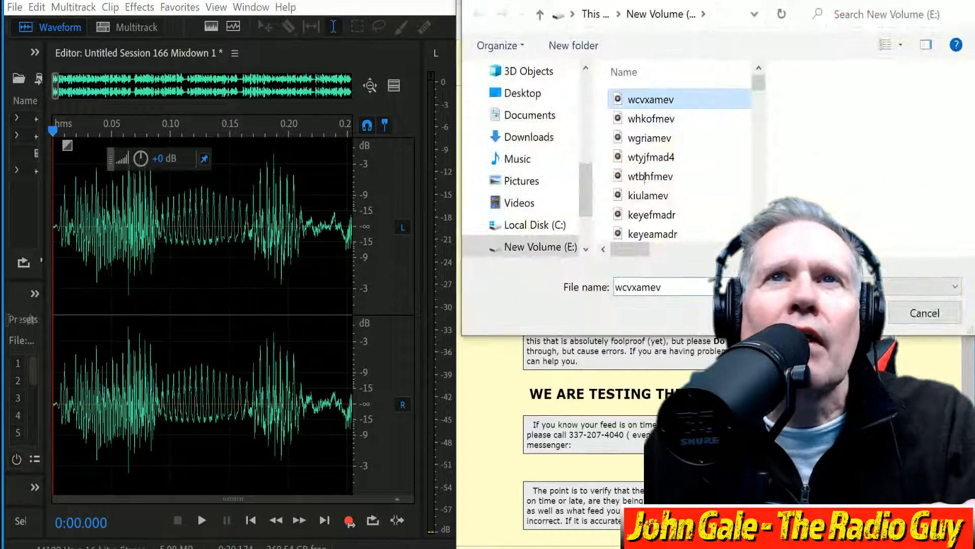
left_click(845, 313)
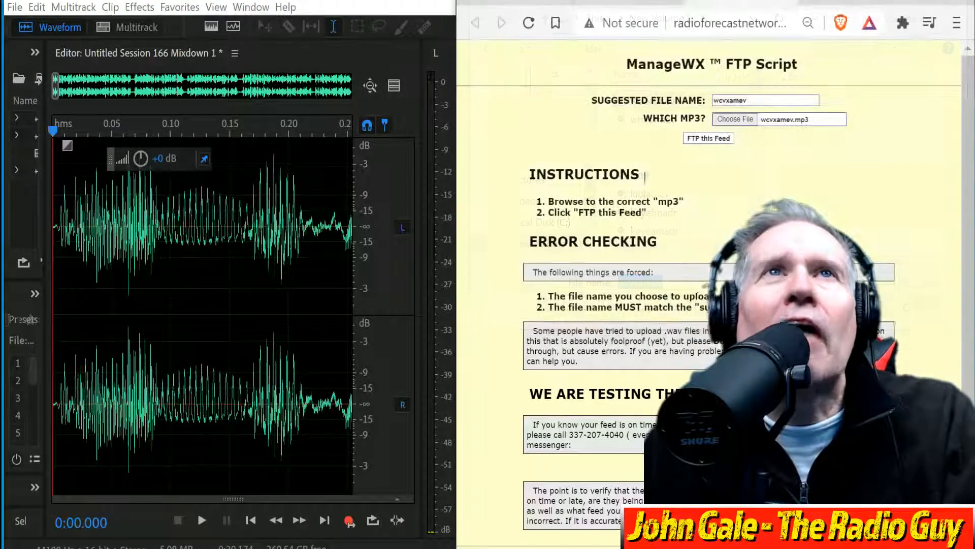
left_click(713, 140)
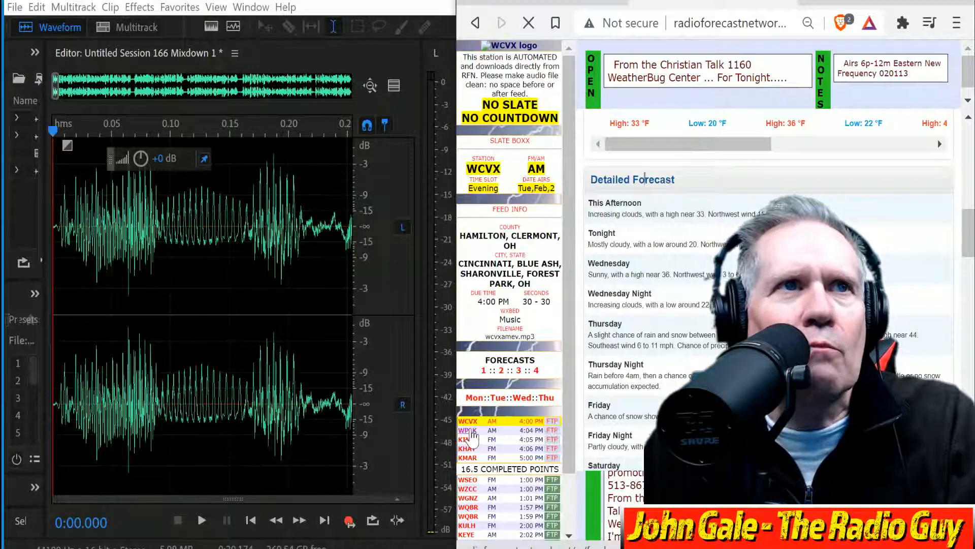
Switch to Adobe Audition and close all open files without saving them
left_click(15, 8)
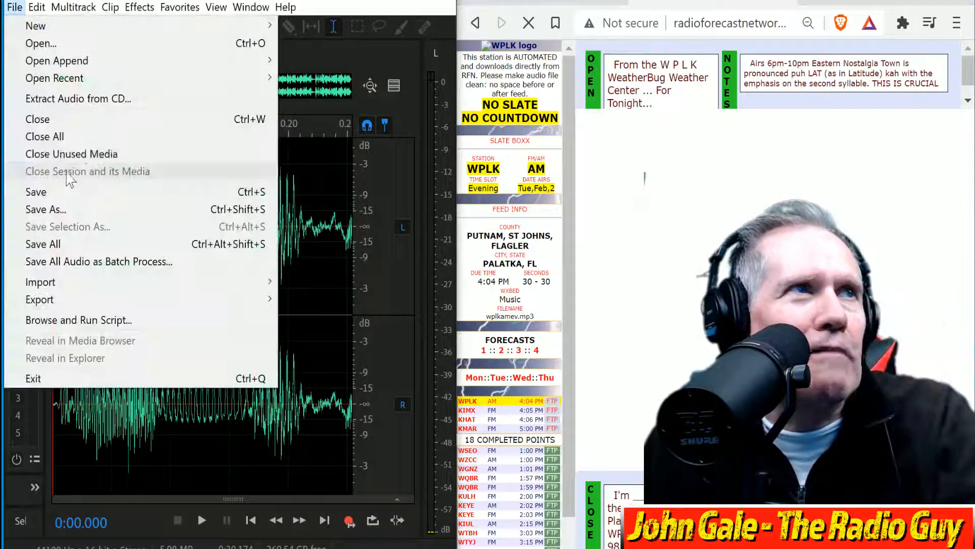
left_click(44, 134)
left_click(312, 300)
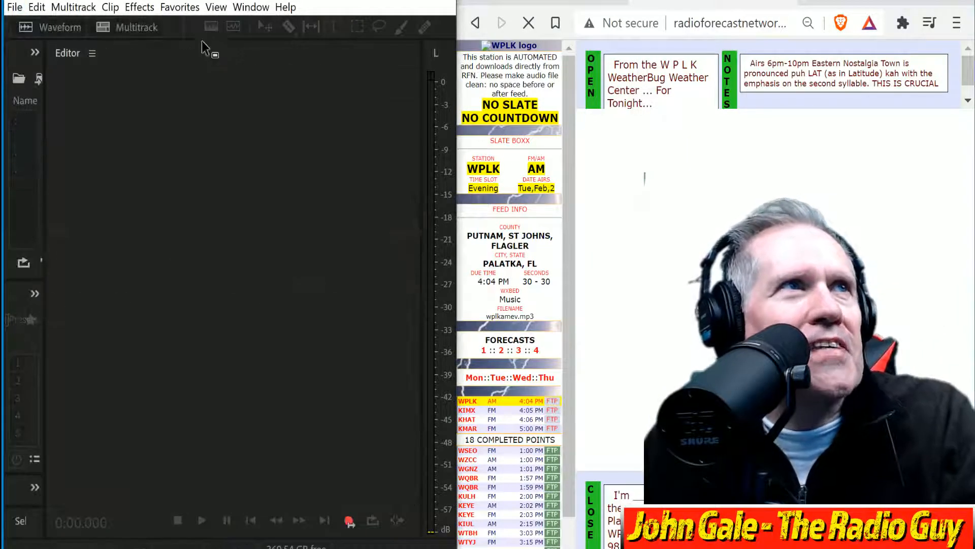
Create a new multitrack session on E: from the WPLK NEW template, narrow the track headers and return the playhead to the start
left_click(147, 27)
left_click(317, 252)
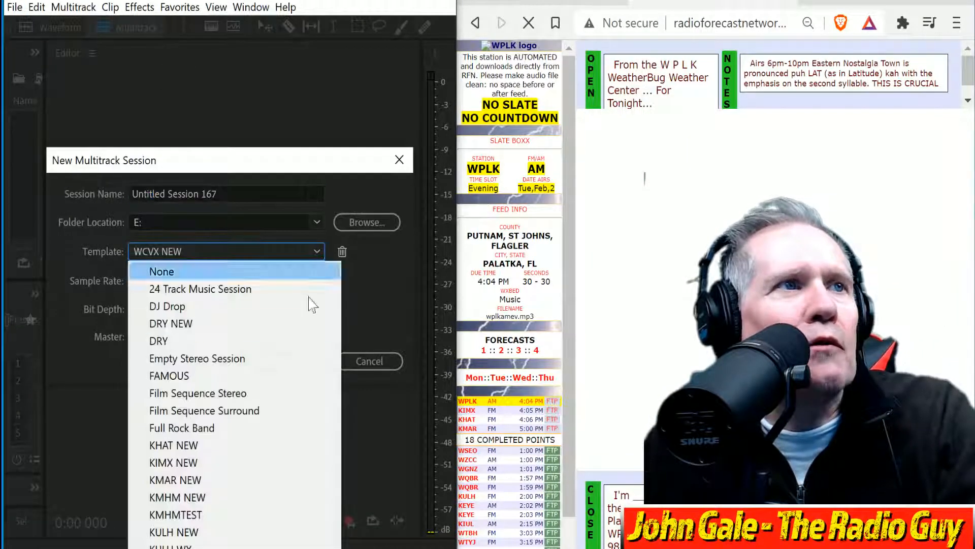
left_click(234, 547)
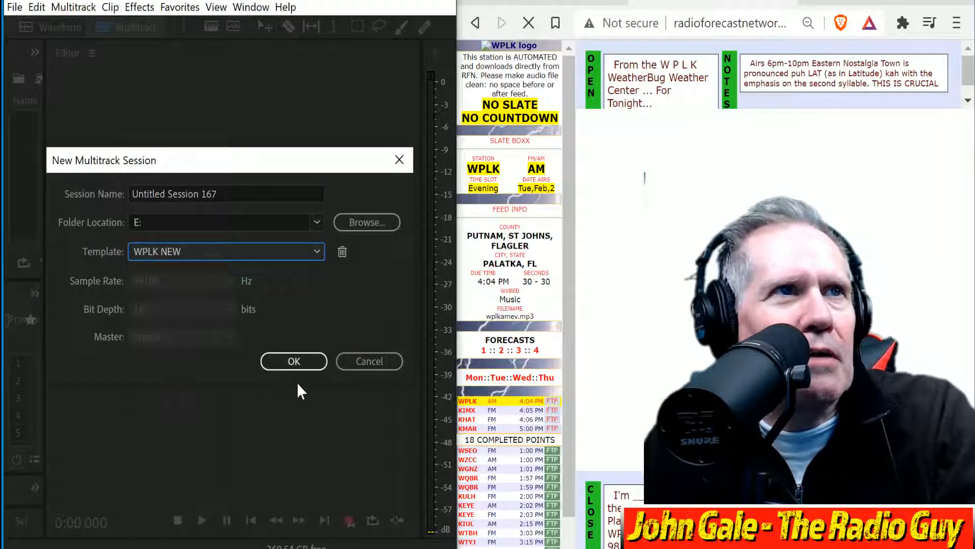
left_click(292, 363)
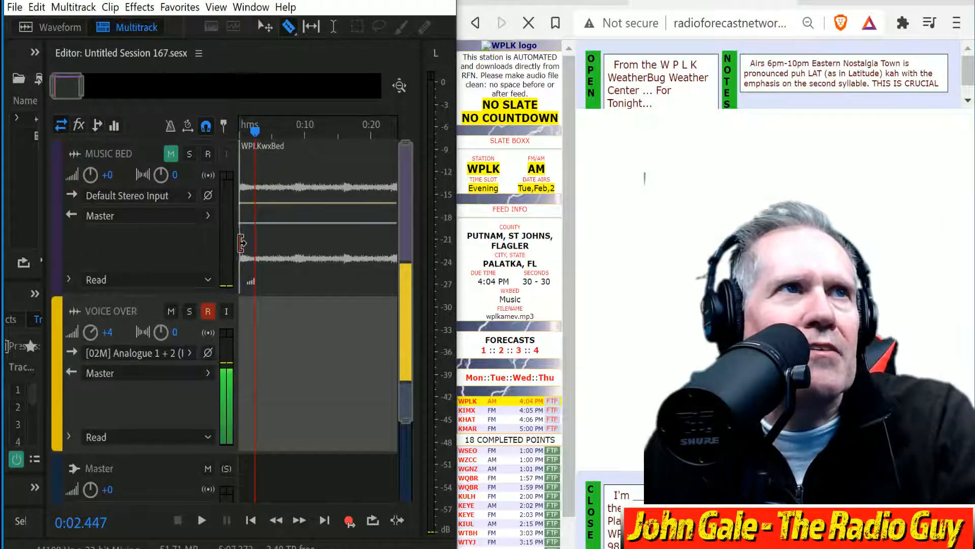
left_click_drag(238, 243, 78, 250)
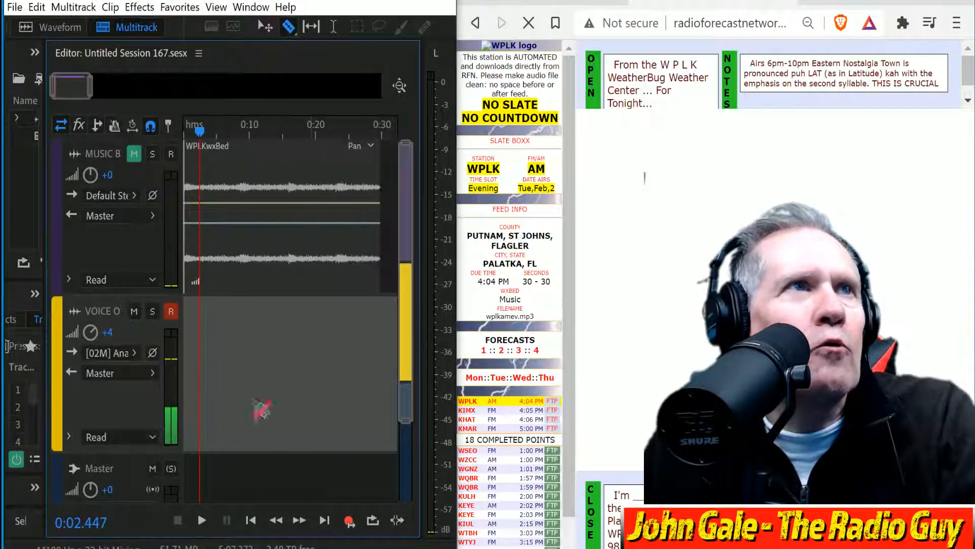
left_click_drag(201, 133, 160, 142)
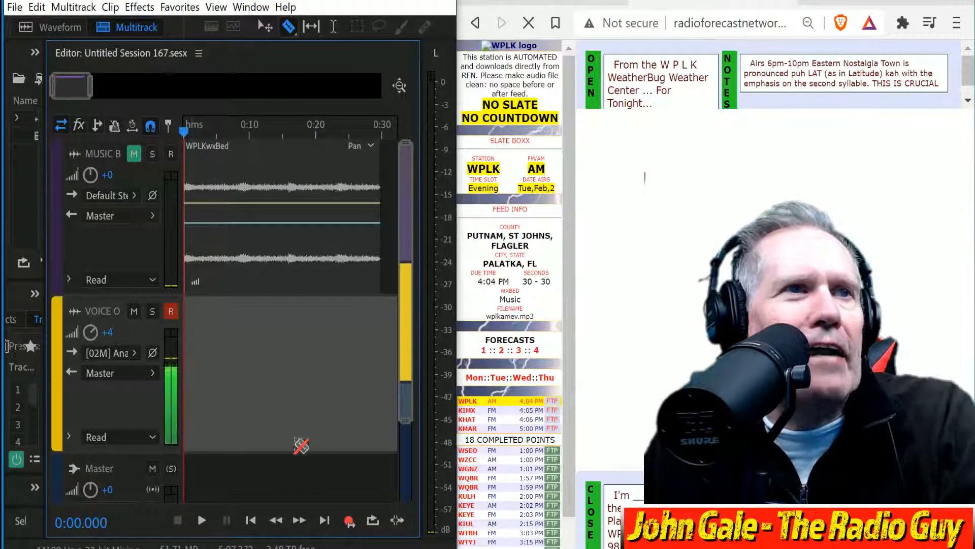
Record the WPLK voice-over while reading the Palatka FL forecast in the browser, timing the read with the page's timer
left_click(349, 519)
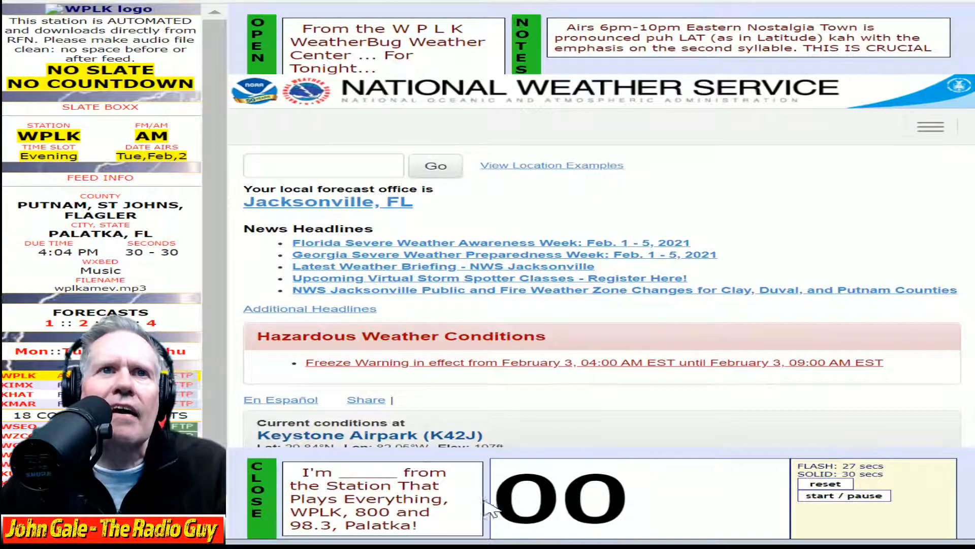
scroll(701, 391, "down", 8)
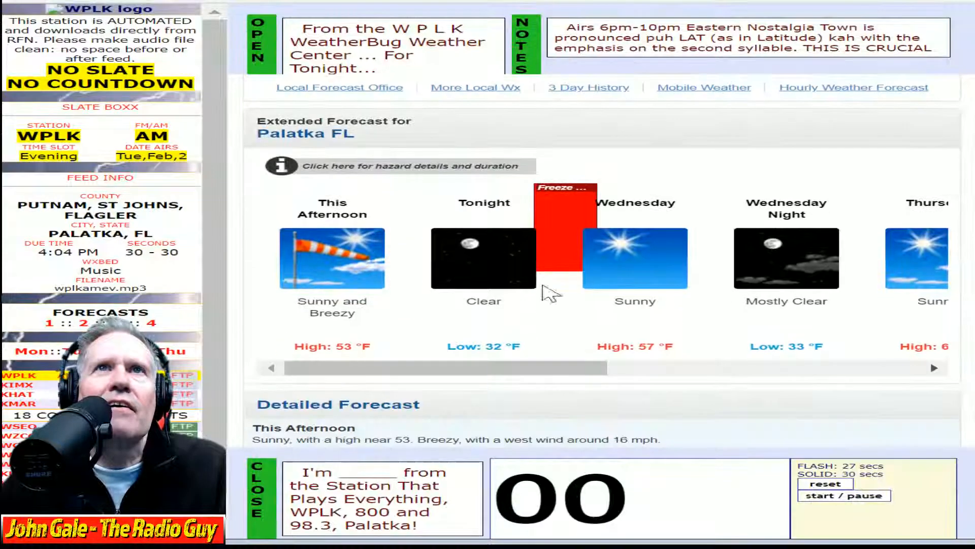
mouse_move(486, 170)
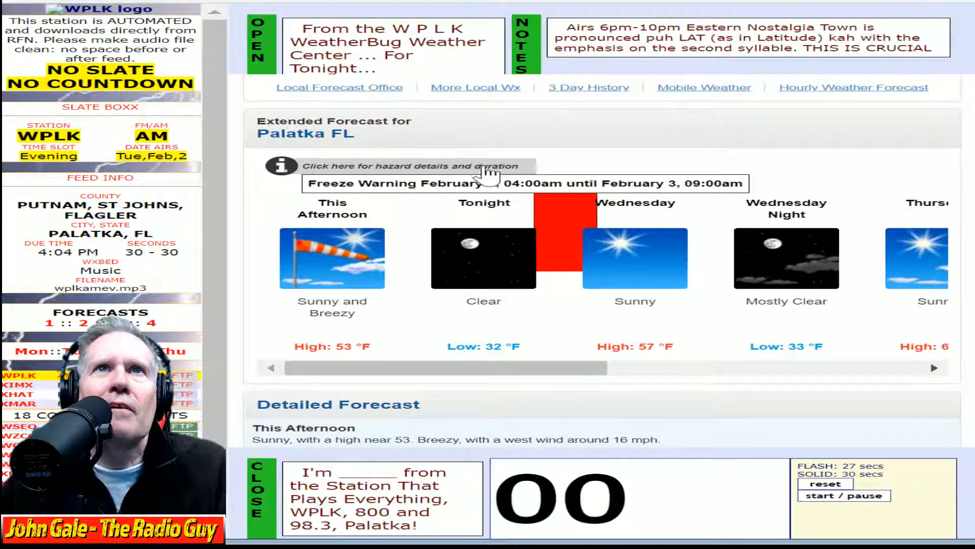
scroll(750, 333, "down", 2)
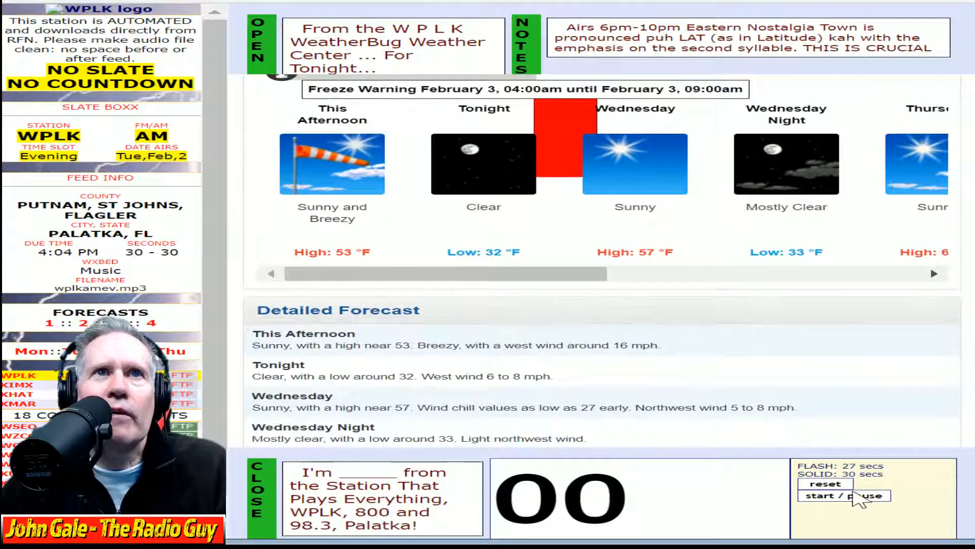
left_click(857, 496)
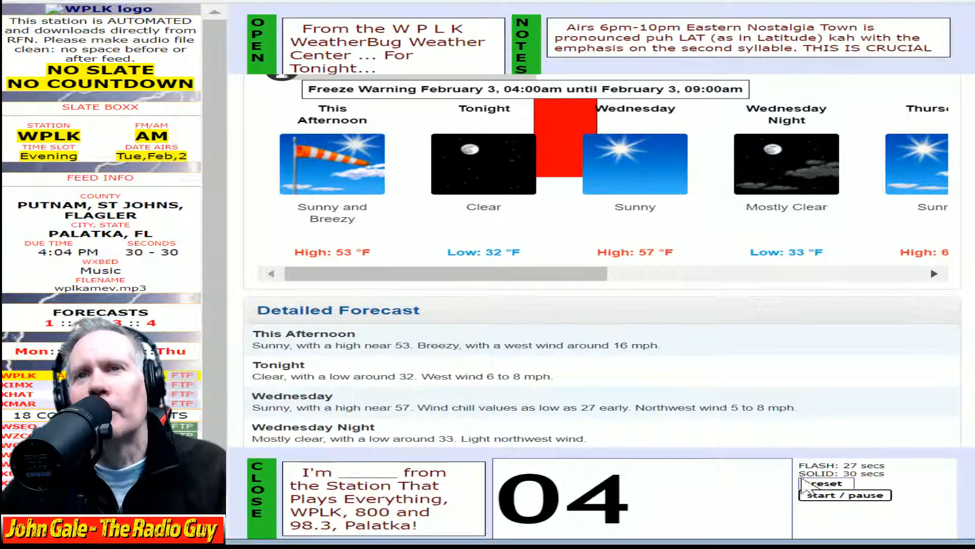
left_click(839, 495)
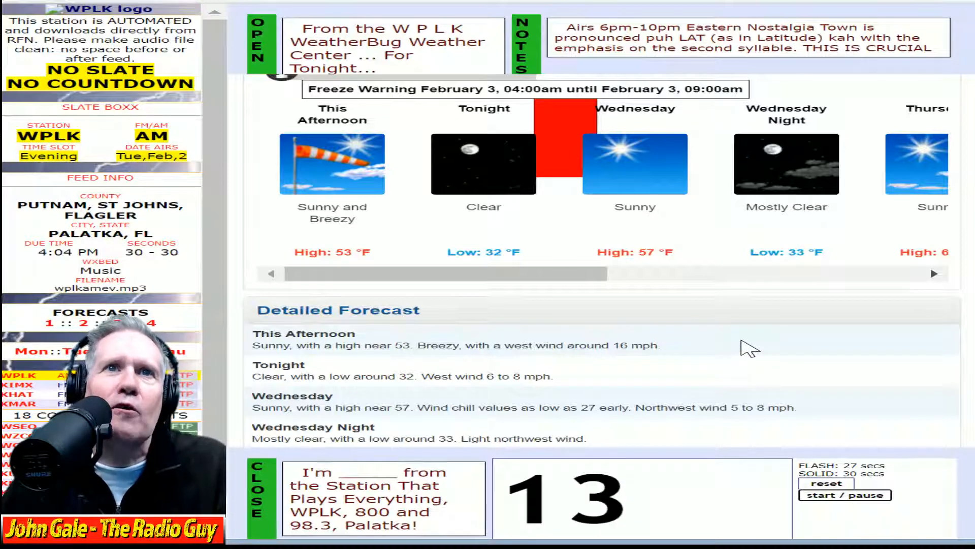
scroll(749, 348, "down", 2)
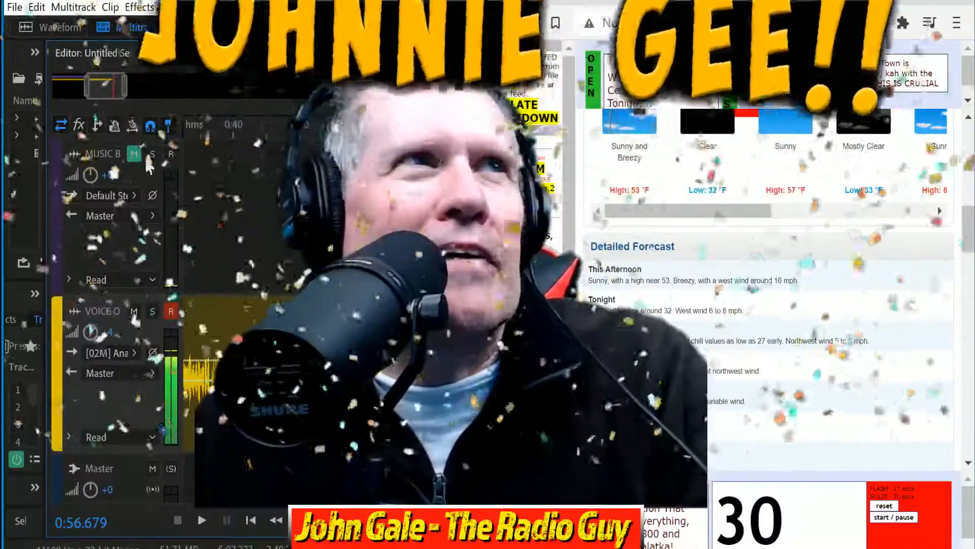
Delete the unwanted first part of the voice-over recording and move the remaining clip to the start of the session
left_click_drag(107, 79, 75, 81)
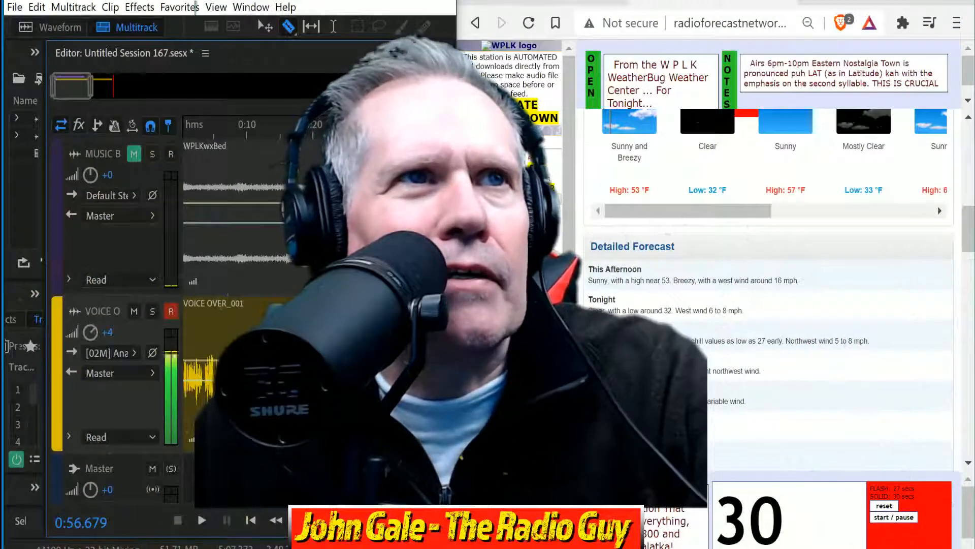
left_click(315, 366)
key("Delete")
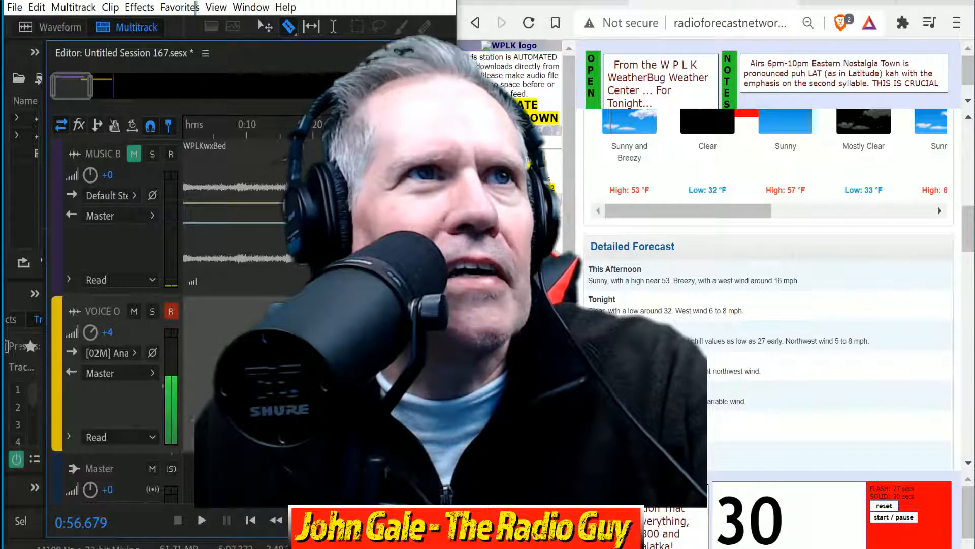
left_click_drag(388, 325, 16, 322)
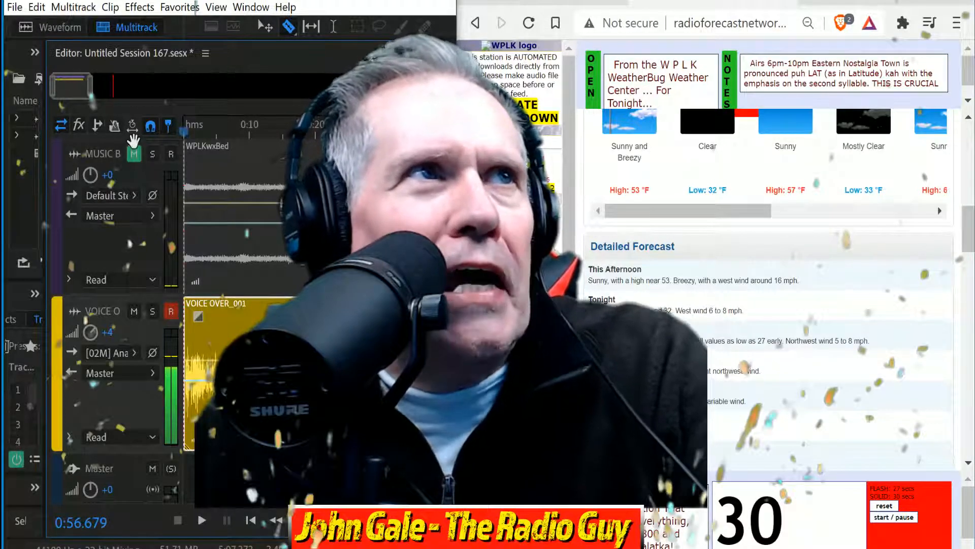
Unmute the WPLKwxBed music track and shift the voice-over clip slightly later so the music starts first
left_click(133, 154)
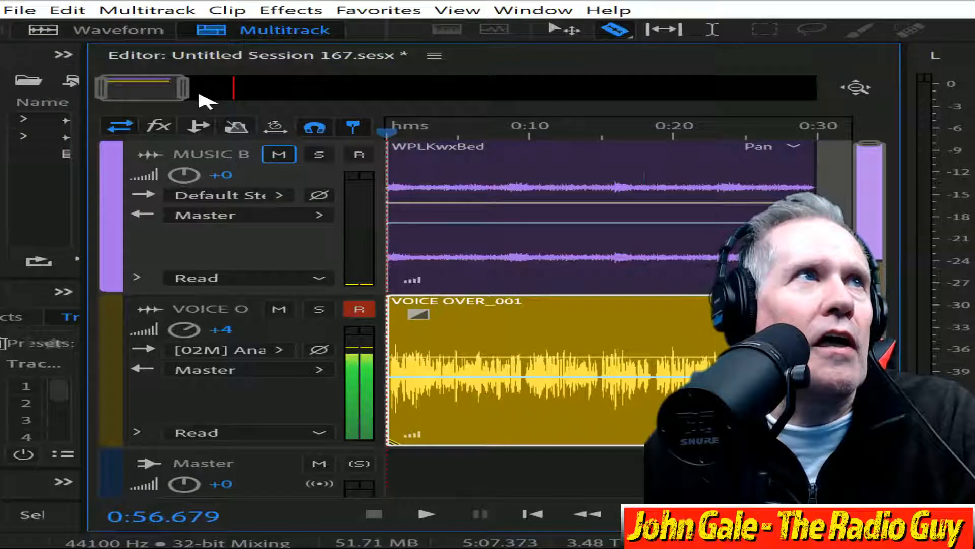
left_click_drag(184, 90, 131, 89)
left_click_drag(507, 306, 550, 315)
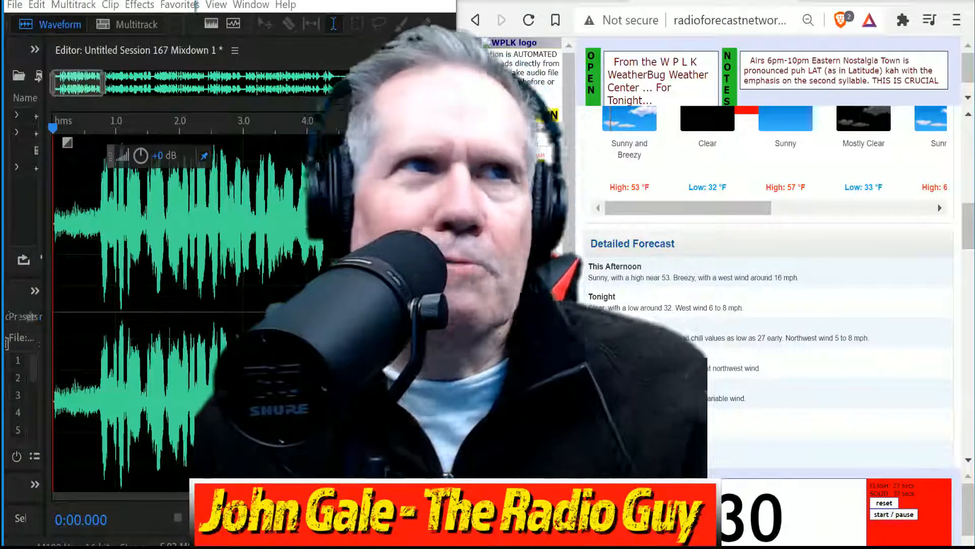
Play back the mixdown and copy the suggested file name wplkamev from the WPLK feed's FTP page
left_click_drag(81, 83, 345, 83)
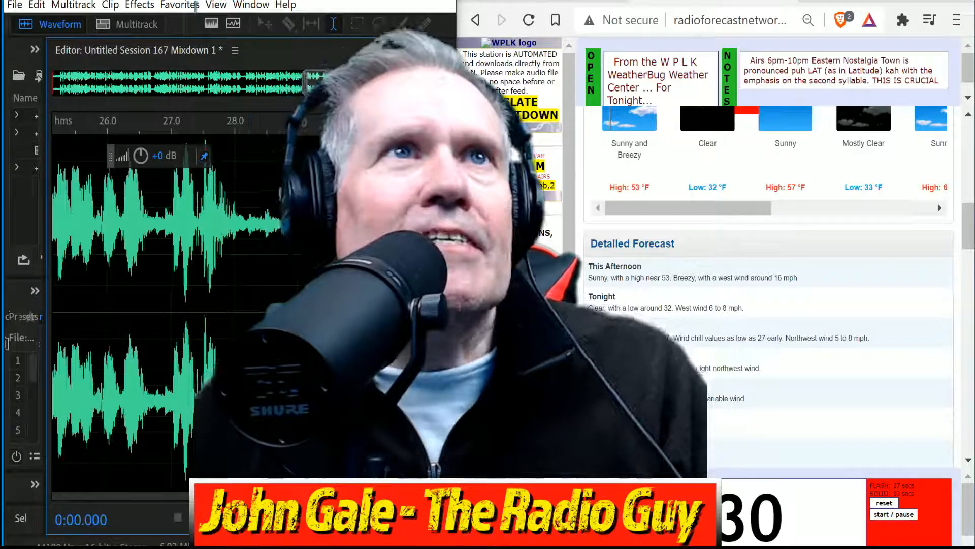
key("space")
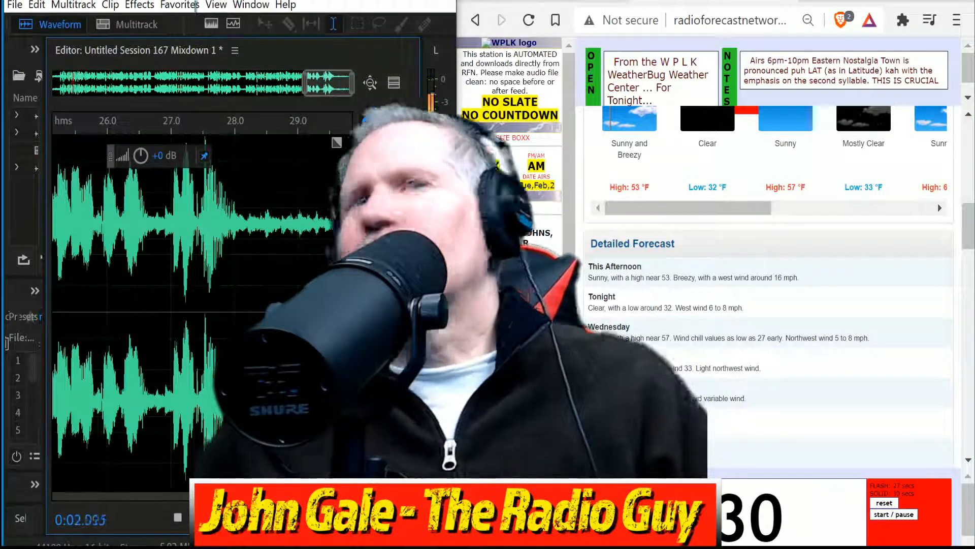
left_click(742, 1)
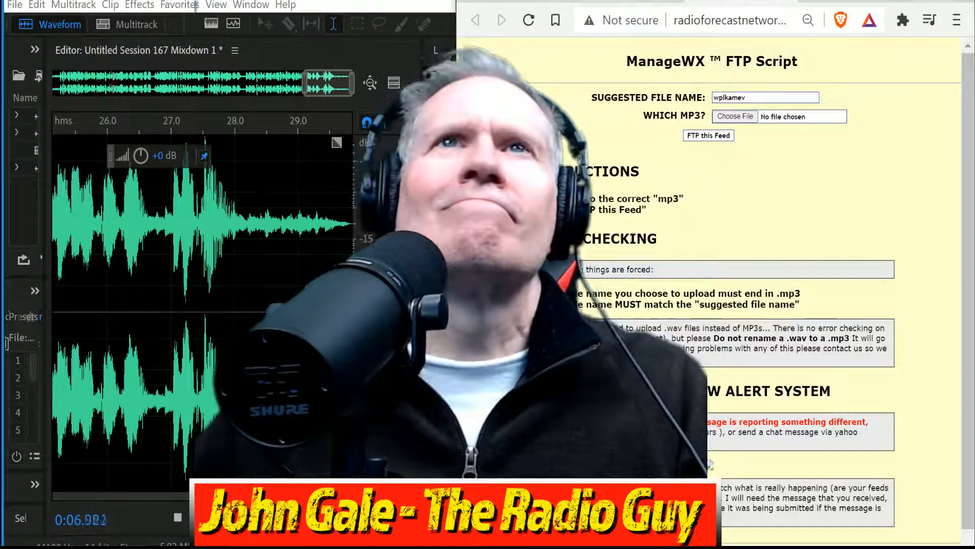
left_click_drag(750, 98, 654, 104)
key("ctrl+c")
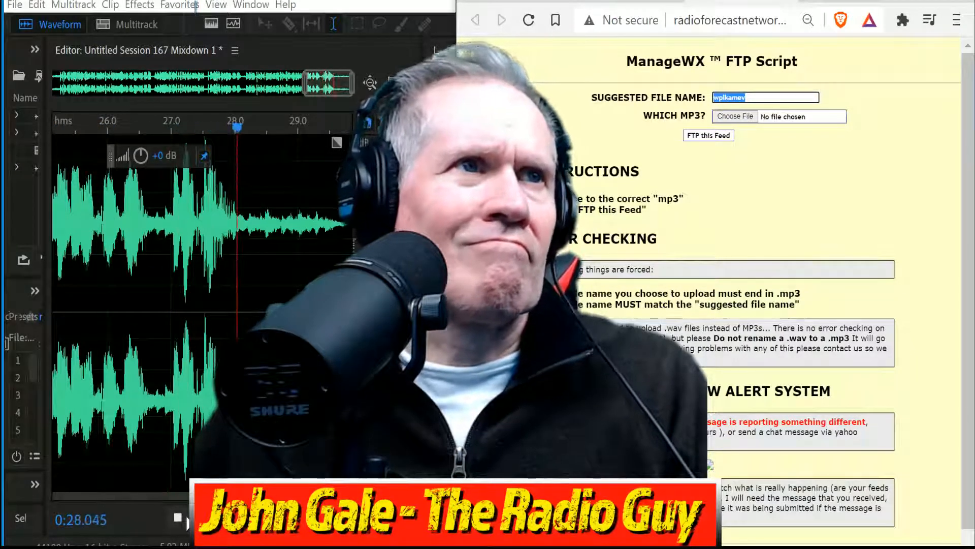
left_click(178, 514)
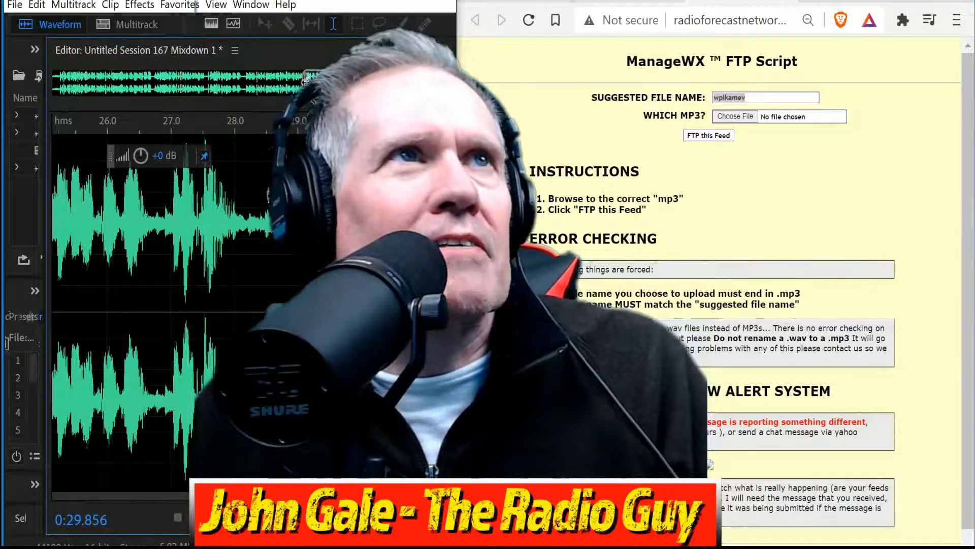
double_click(214, 88)
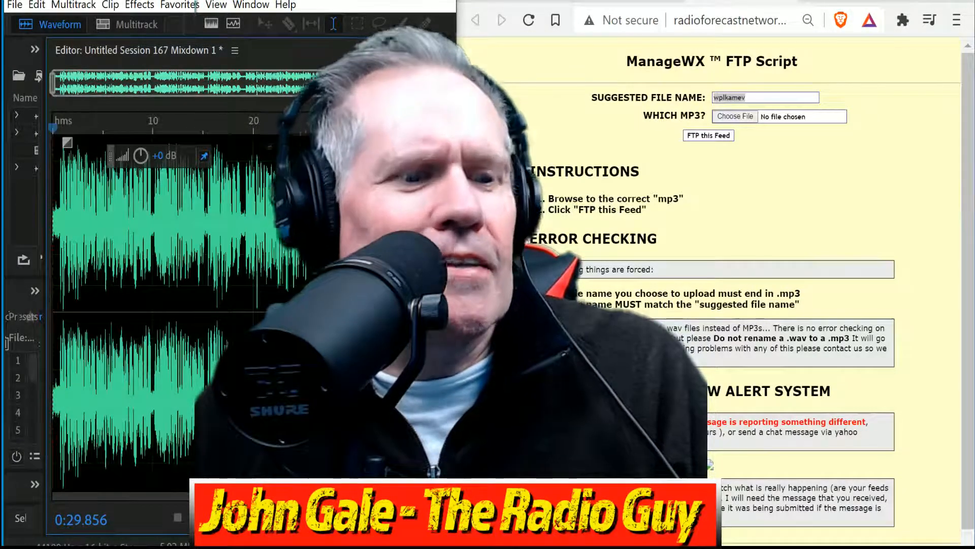
Export the mixdown to E: as the MP3 file wplkamev.mp3, overwriting the existing file
key("ctrl+shift+e")
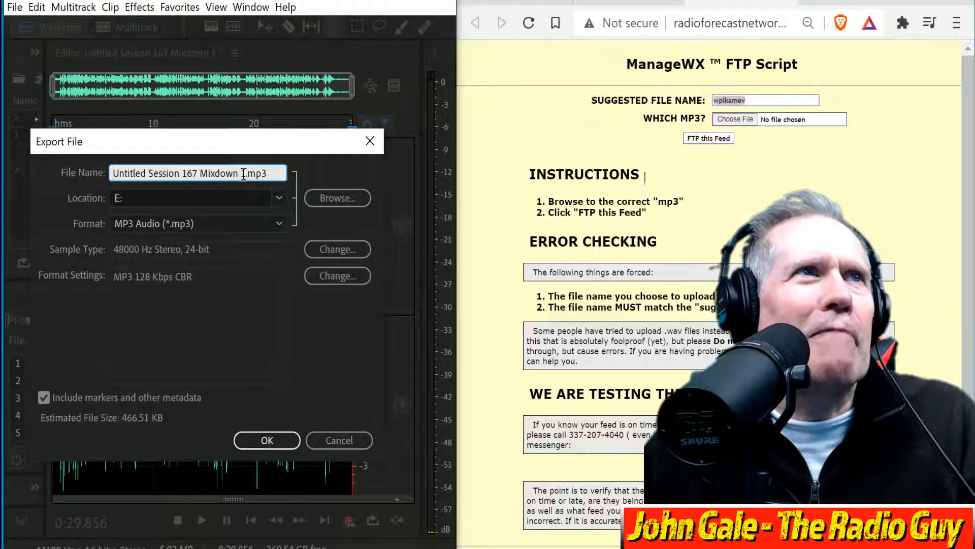
left_click_drag(244, 174, 4, 80)
key("ctrl+v")
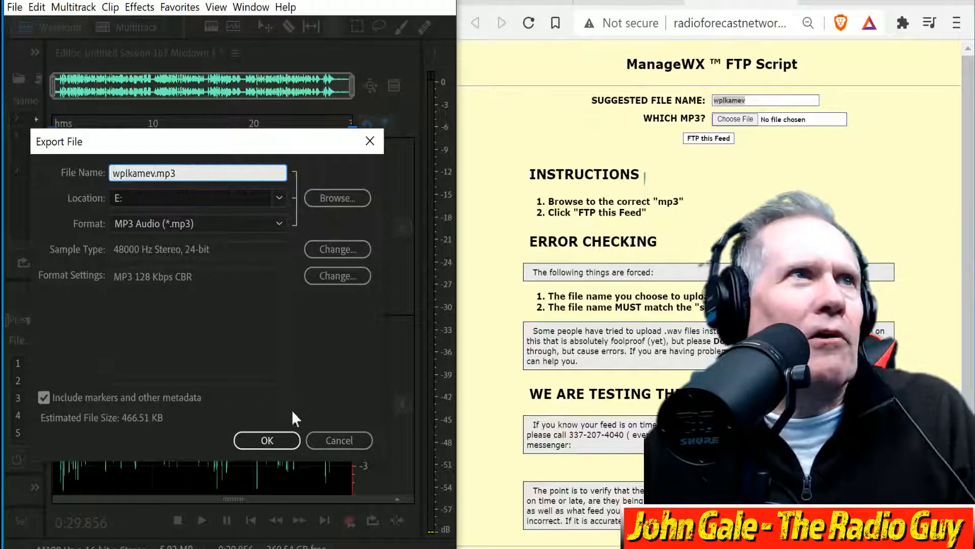
left_click(273, 443)
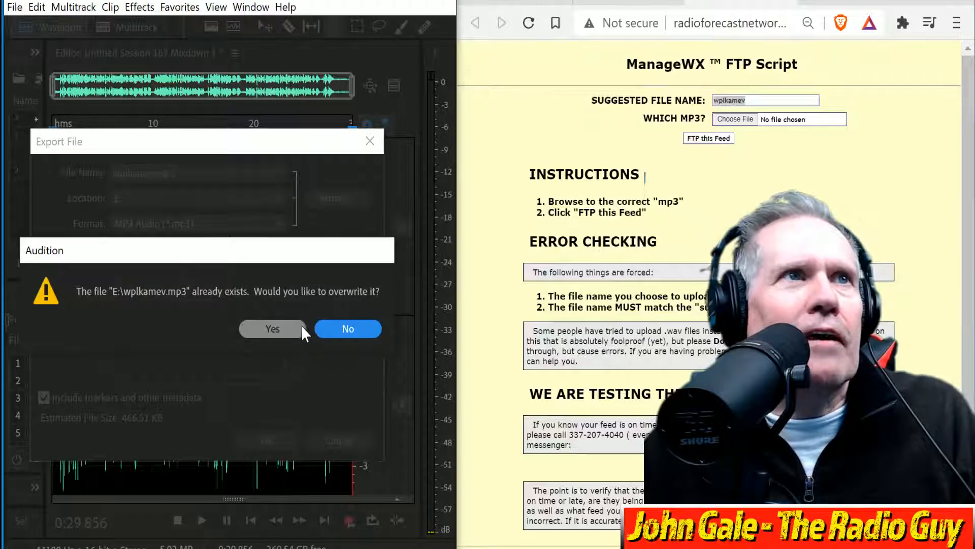
left_click(261, 328)
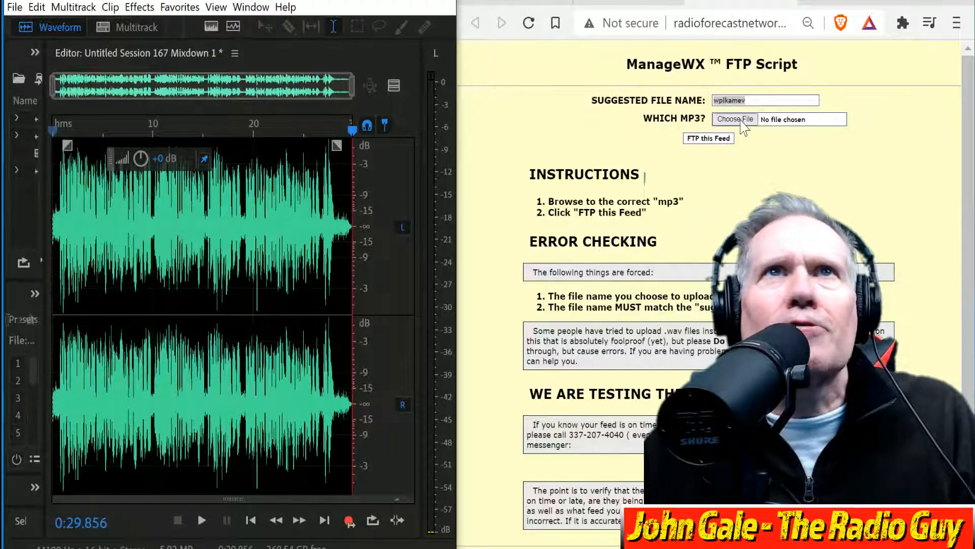
Choose wplkamev.mp3 from the E: drive as the feed's MP3 and upload it by FTP
left_click(737, 122)
left_click(693, 102)
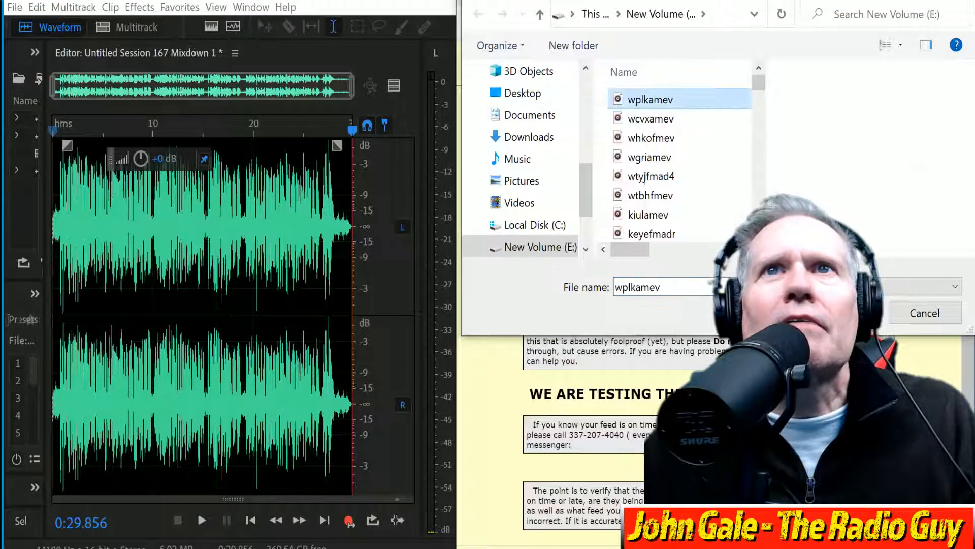
key("Return")
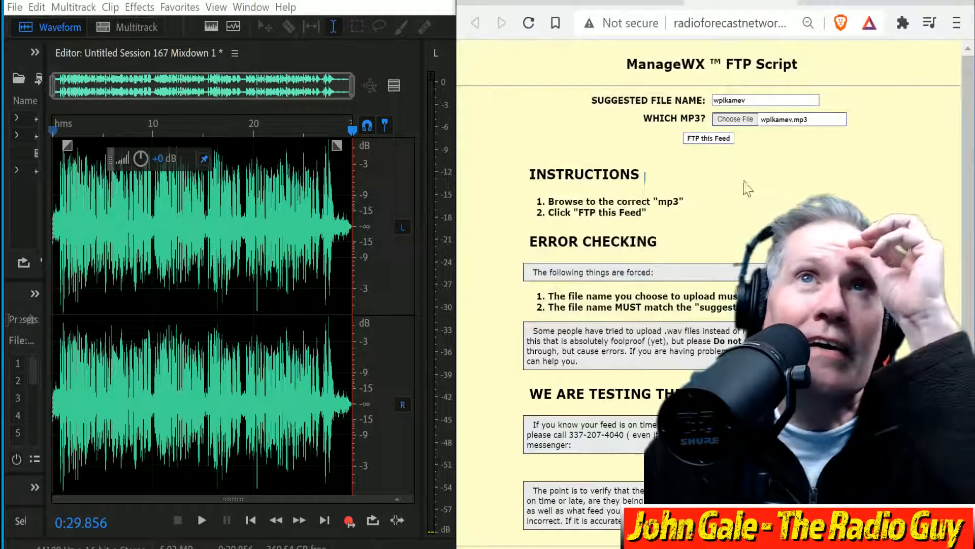
left_click(711, 140)
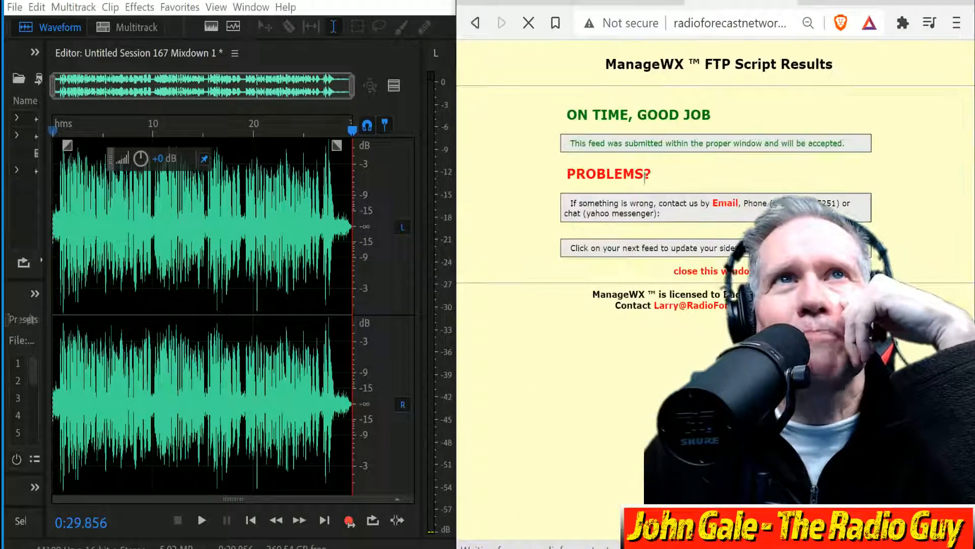
Leave the FTP results page and open the KIMX feed
left_click(735, 284)
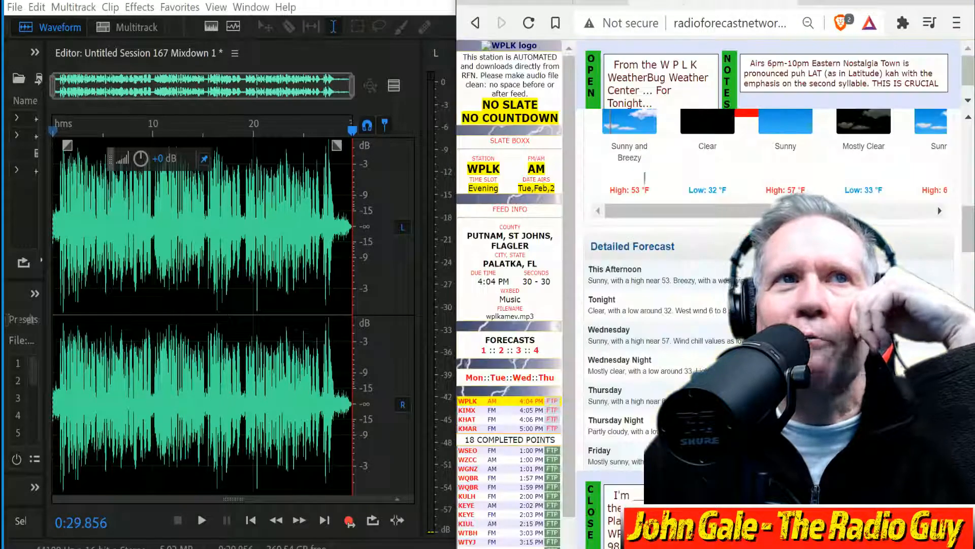
left_click(471, 411)
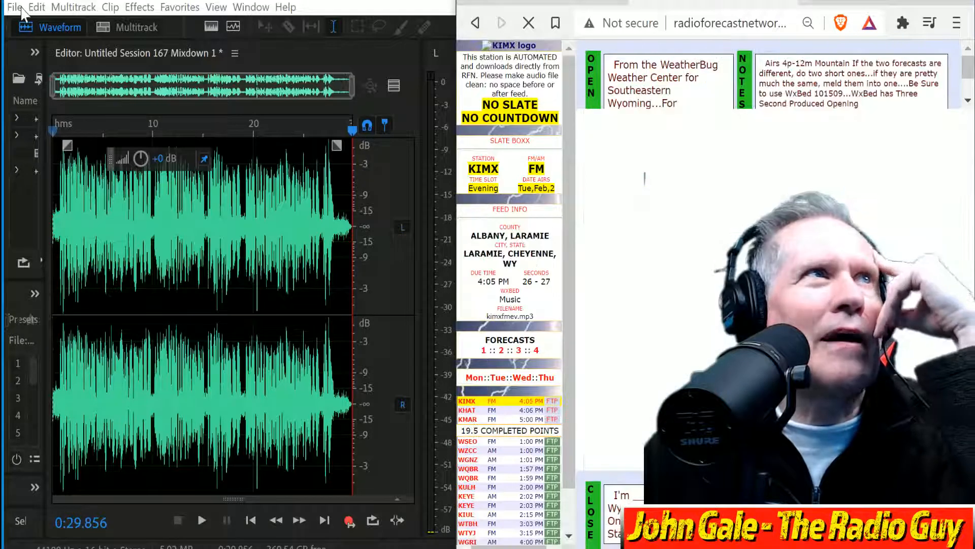
Close all open audio files and the session in Audition without saving any changes
left_click(15, 6)
left_click(79, 136)
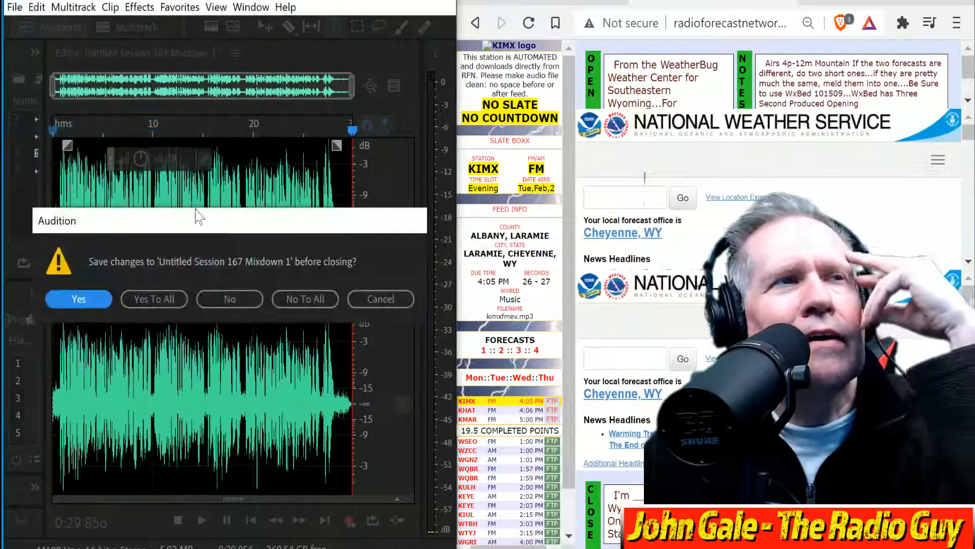
left_click(308, 297)
Create a new multitrack session, Untitled Session 168, on E: from the KIMX NEW template
left_click(131, 28)
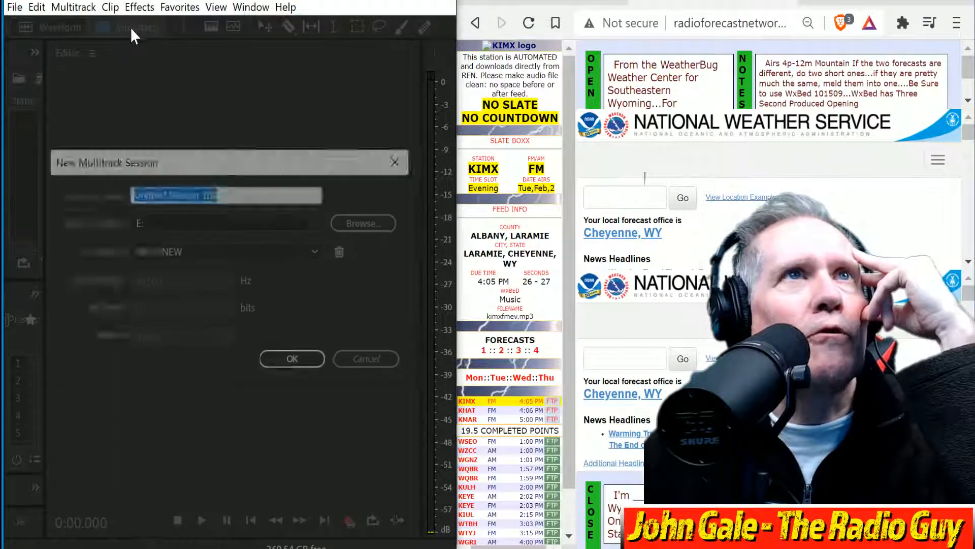
left_click(320, 251)
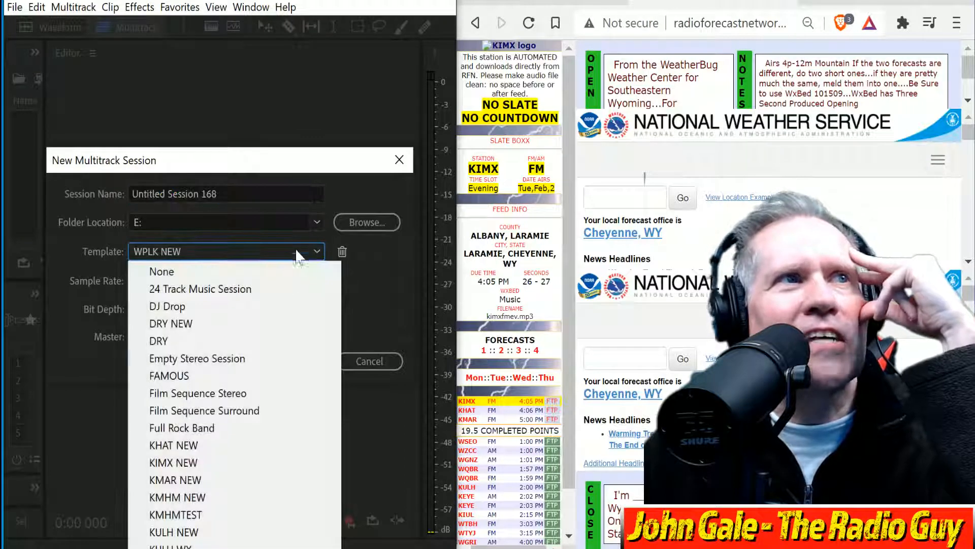
left_click(221, 479)
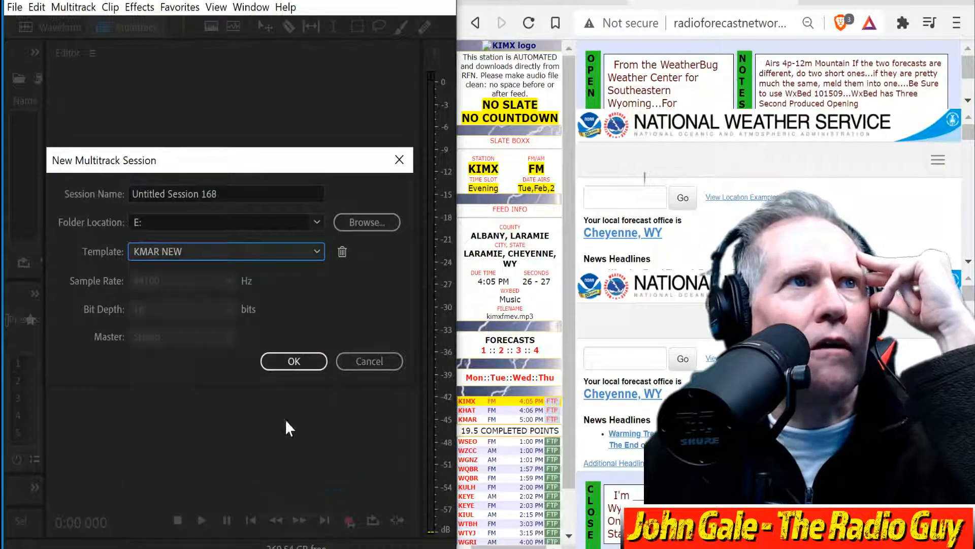
left_click(316, 251)
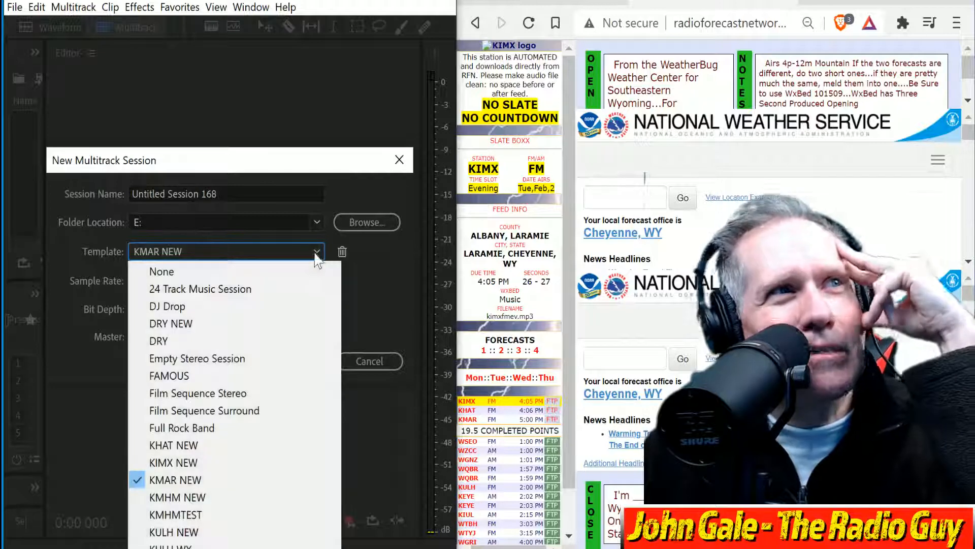
left_click(209, 458)
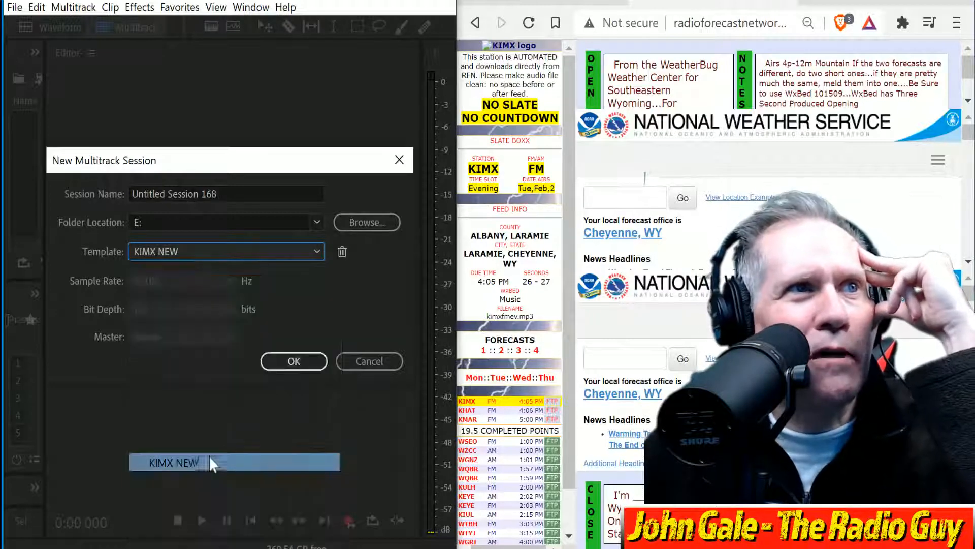
left_click(294, 364)
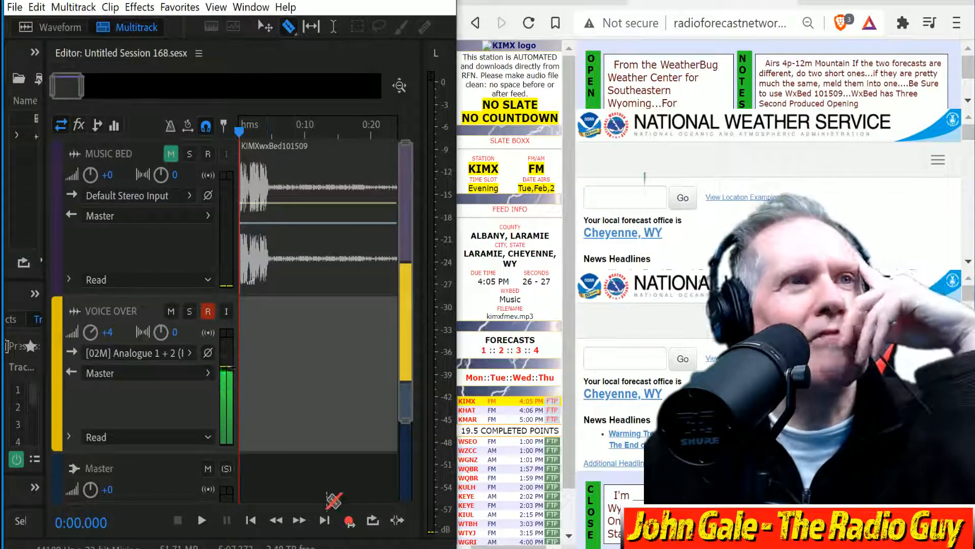
Start recording the voice-over and bring the Laramie and Cheyenne extended forecasts into view on the KIMX feed page
left_click(349, 520)
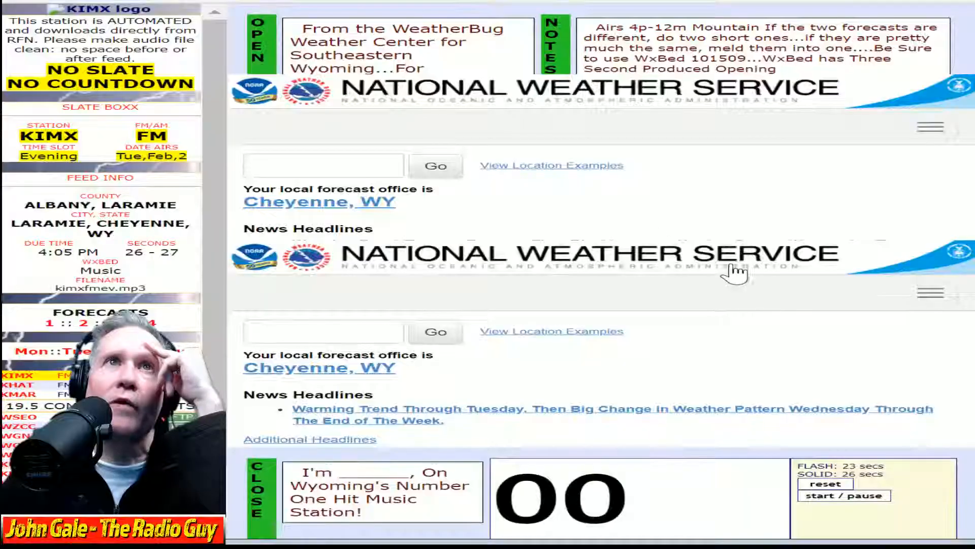
scroll(766, 214, "down", 1)
scroll(594, 183, "down", 2)
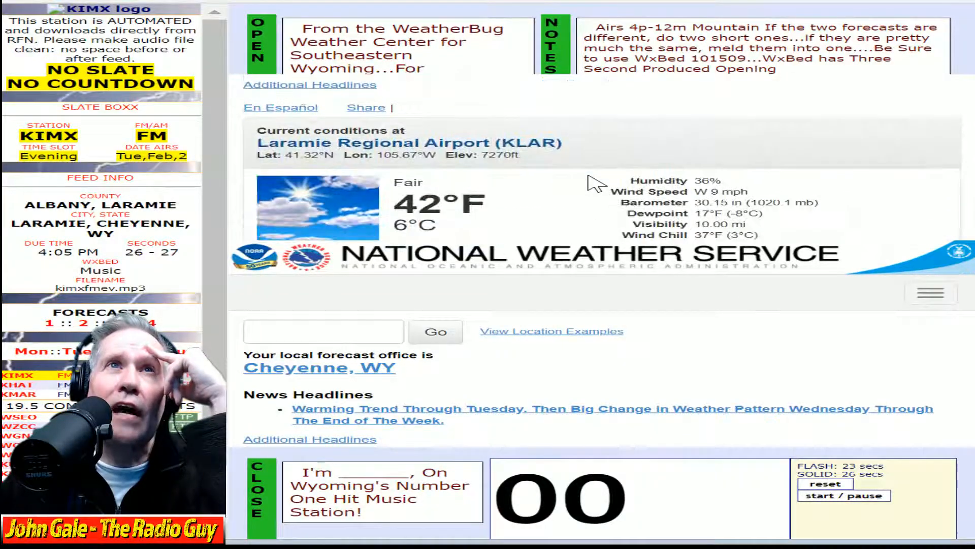
scroll(596, 183, "down", 5)
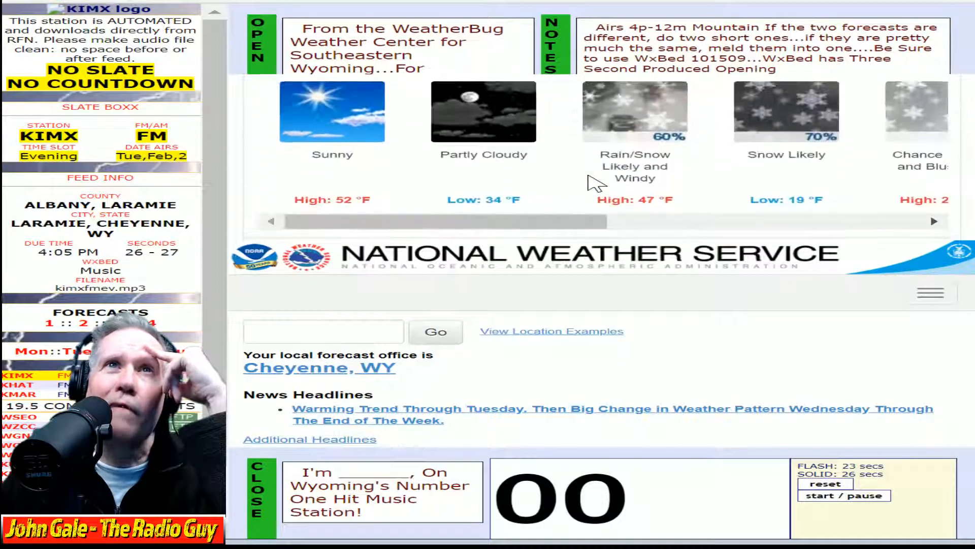
scroll(595, 183, "up", 2)
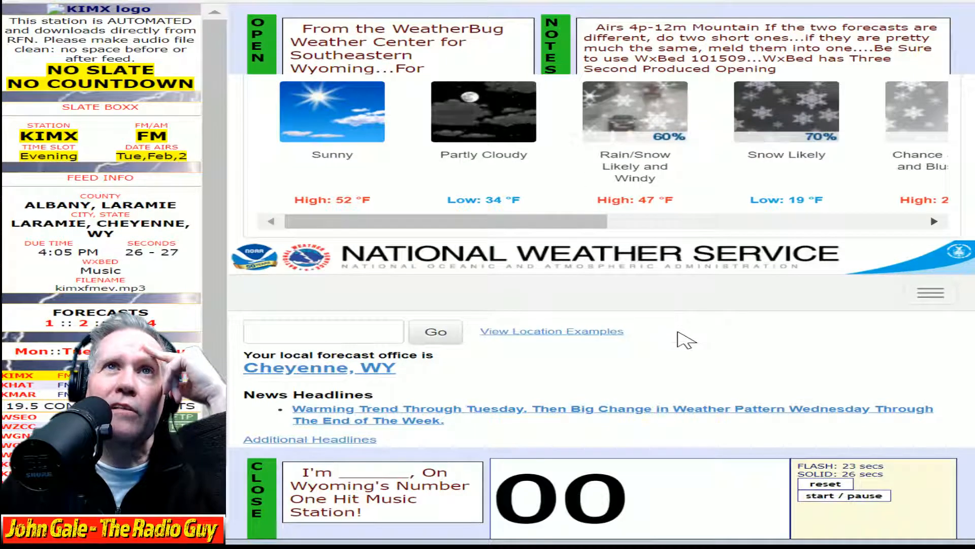
scroll(688, 344, "down", 5)
scroll(691, 345, "down", 2)
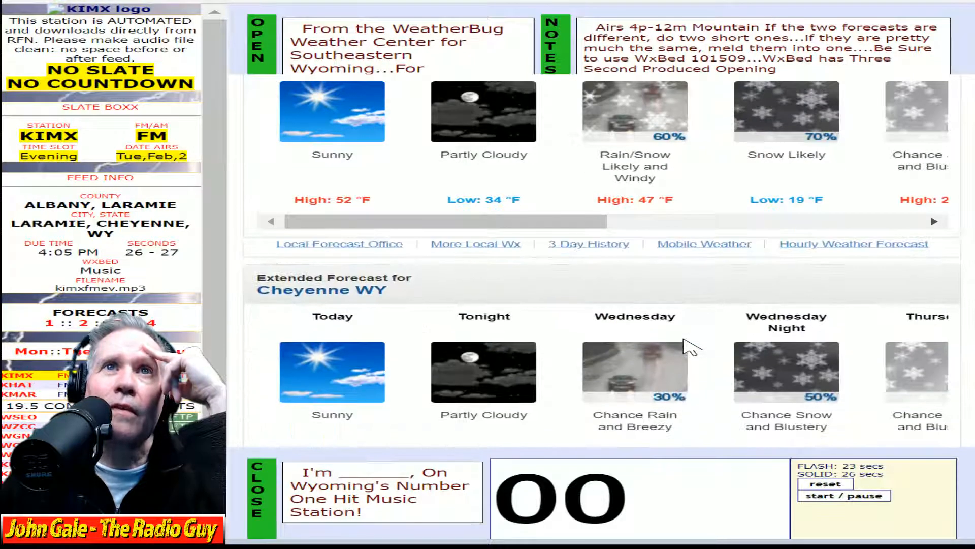
scroll(690, 345, "down", 2)
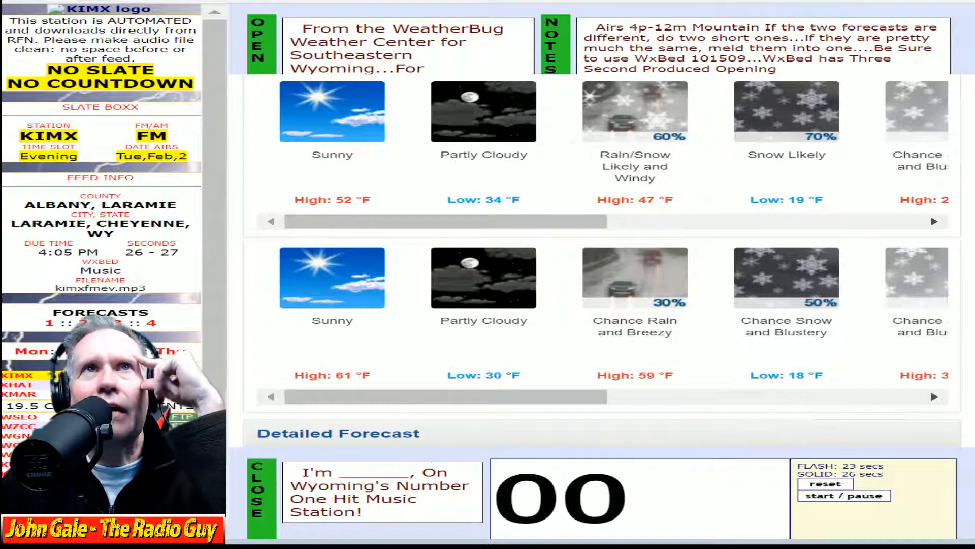
Record repeated takes of the Laramie and Cheyenne forecast, resetting and restarting the feed page's timer for each take
left_click(877, 497)
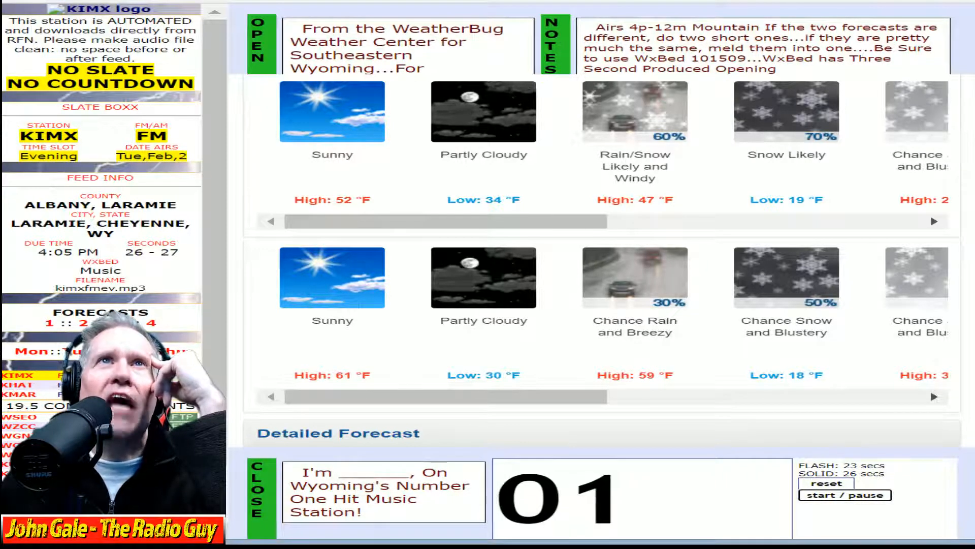
scroll(414, 63, "down", 1)
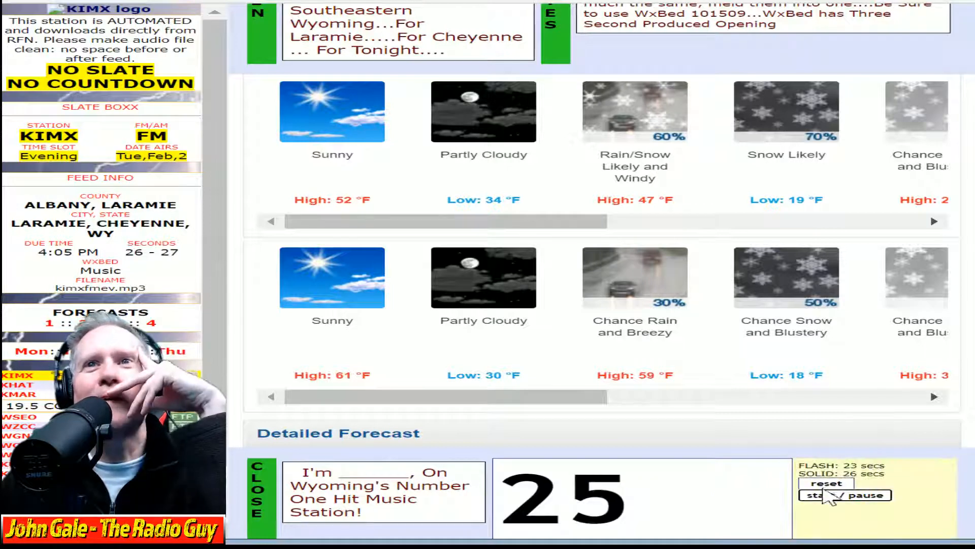
scroll(485, 160, "up", 3)
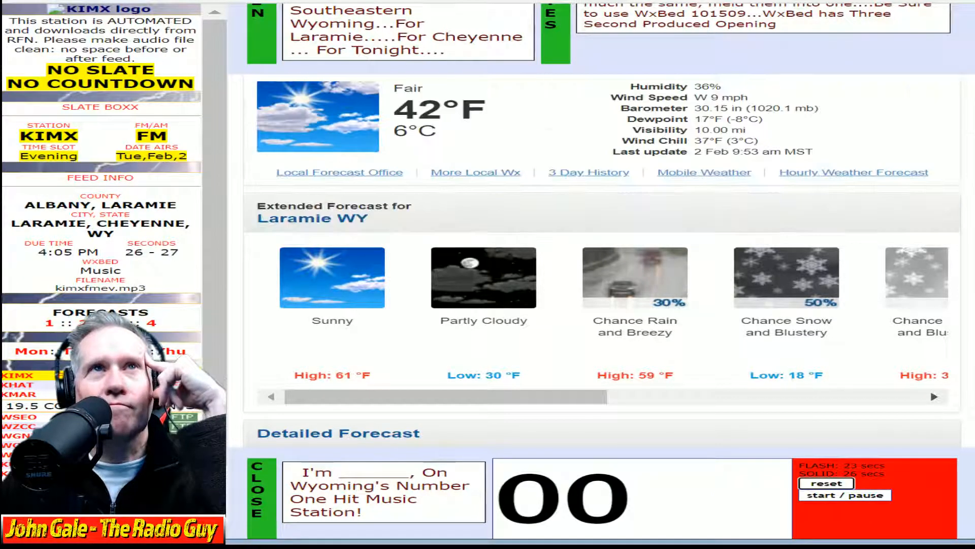
scroll(508, 49, "up", 1)
scroll(568, 163, "down", 3)
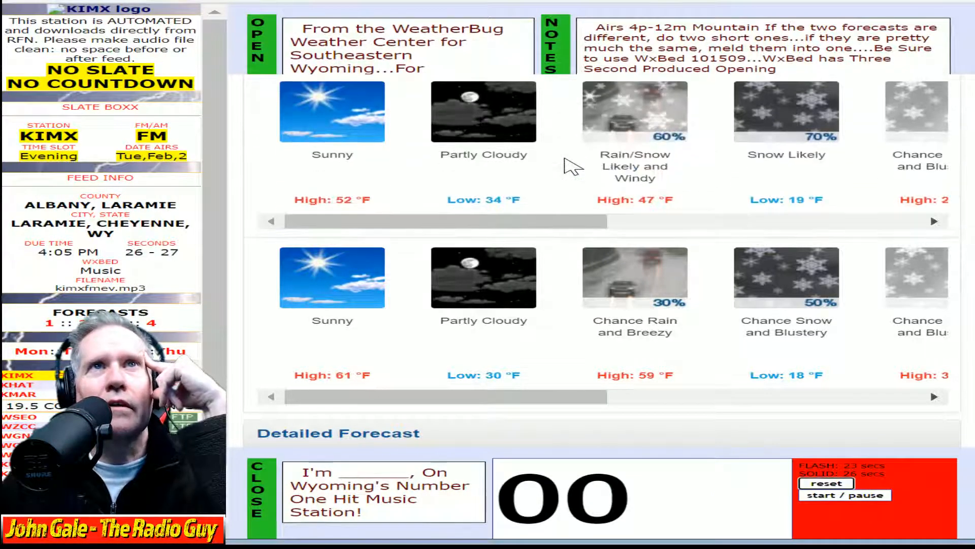
left_click(848, 495)
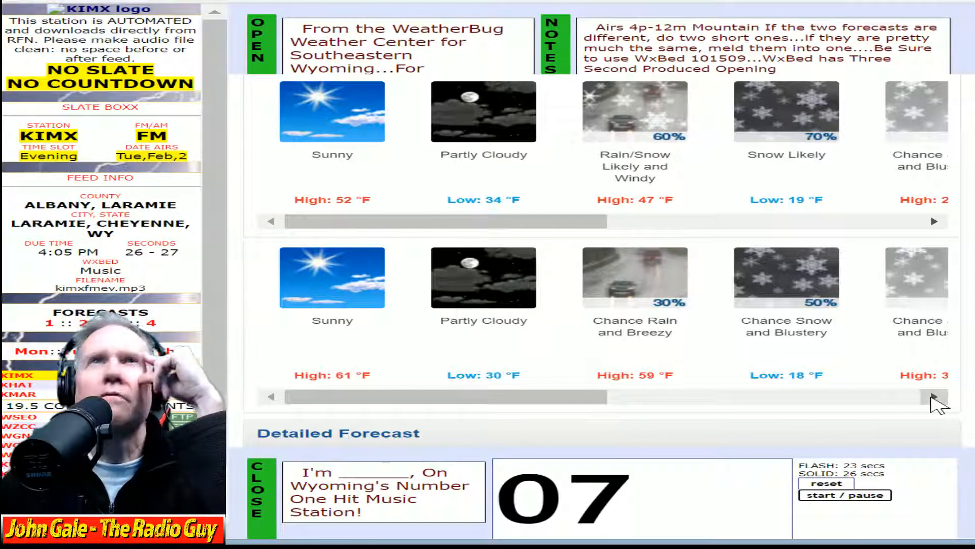
left_click(857, 503)
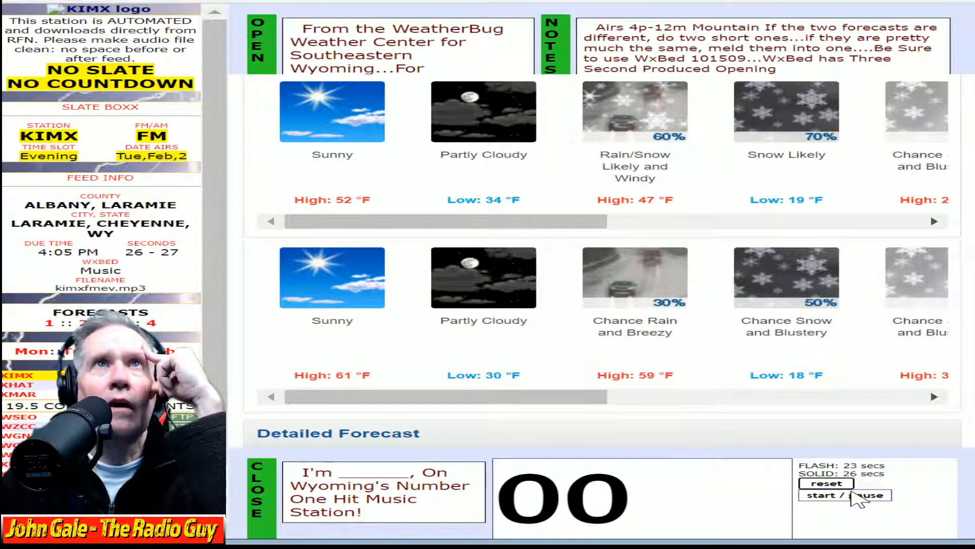
left_click(857, 500)
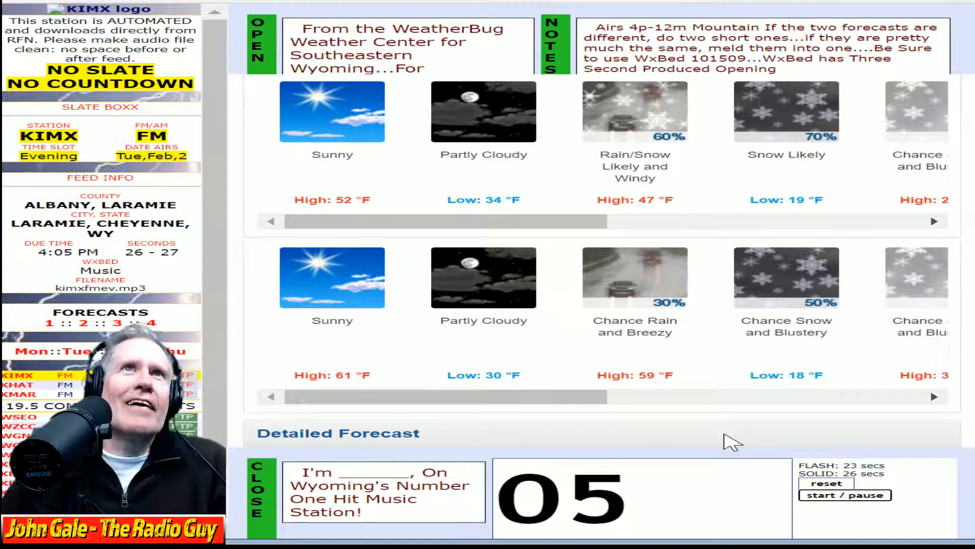
left_click(840, 485)
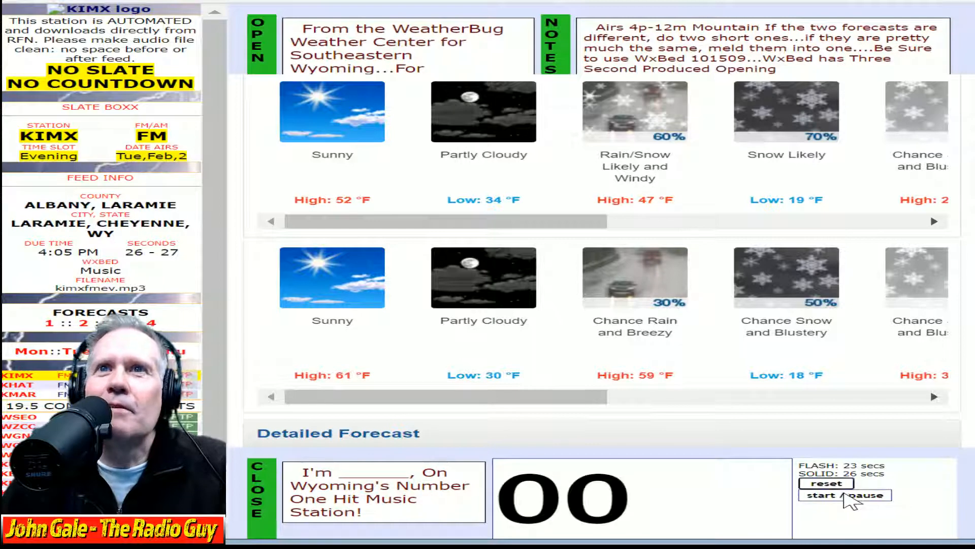
left_click(840, 495)
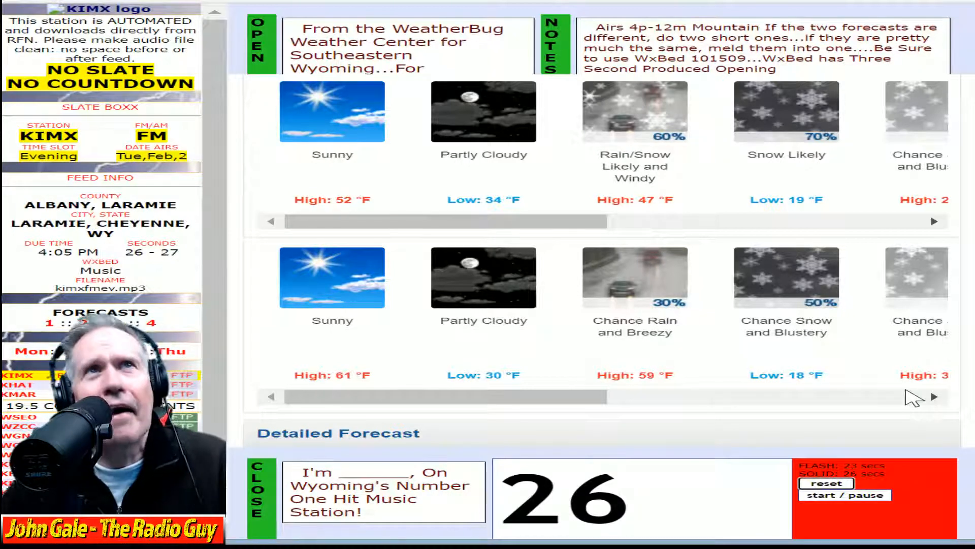
left_click(833, 497)
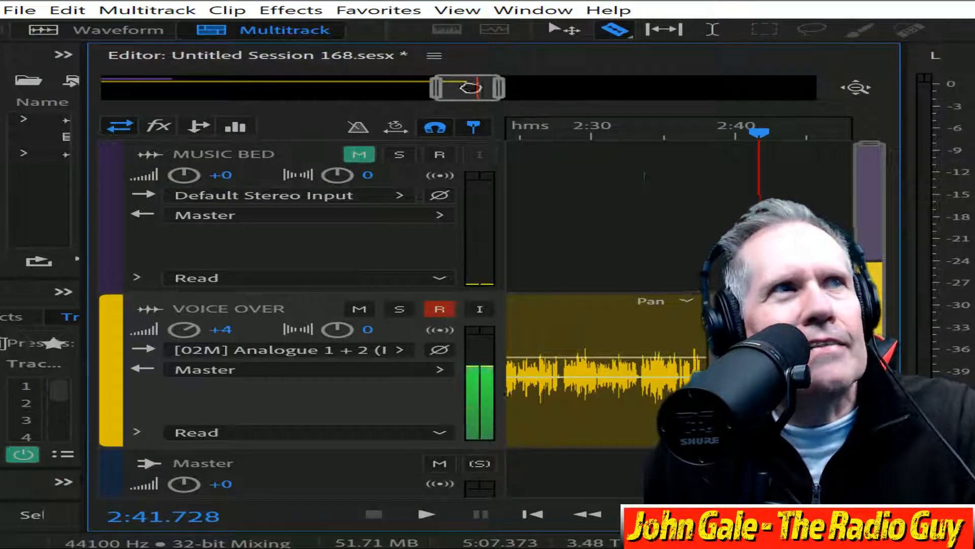
Split the voice-over recording just before the final take and delete everything ahead of it
left_click_drag(472, 90, 438, 88)
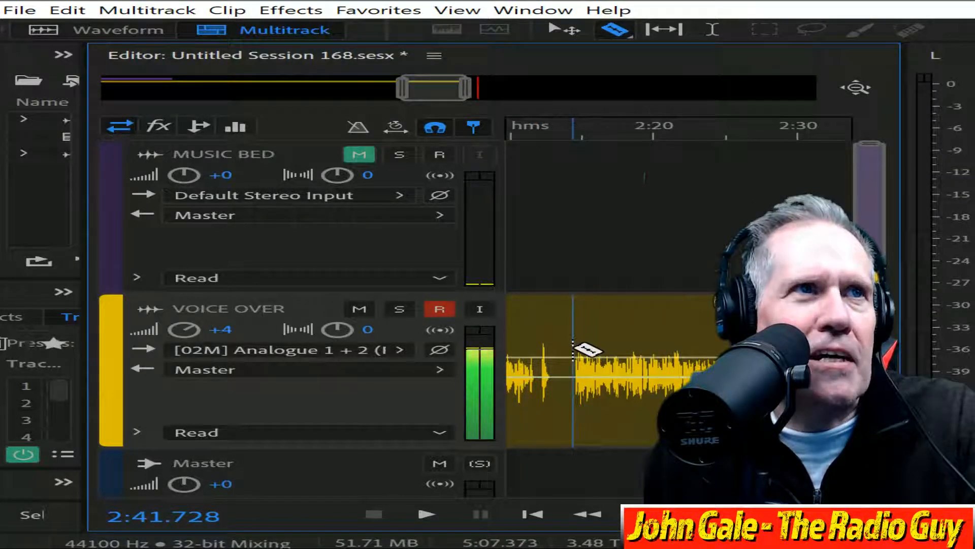
left_click(574, 351)
left_click(510, 300)
key("Delete")
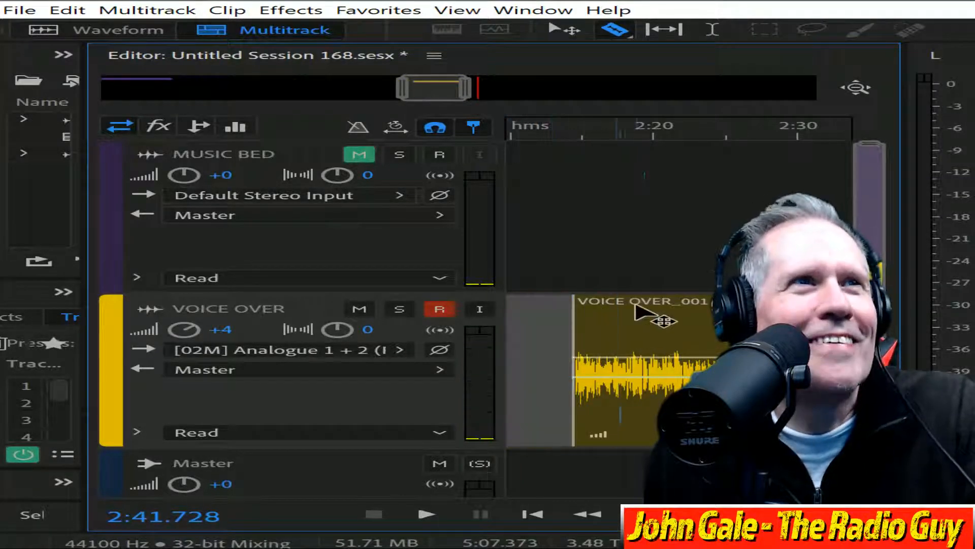
Move the voice-over take to about 0:04 and mark the end of the music bed's produced opening at 0:04.231
left_click_drag(660, 312, 653, 335)
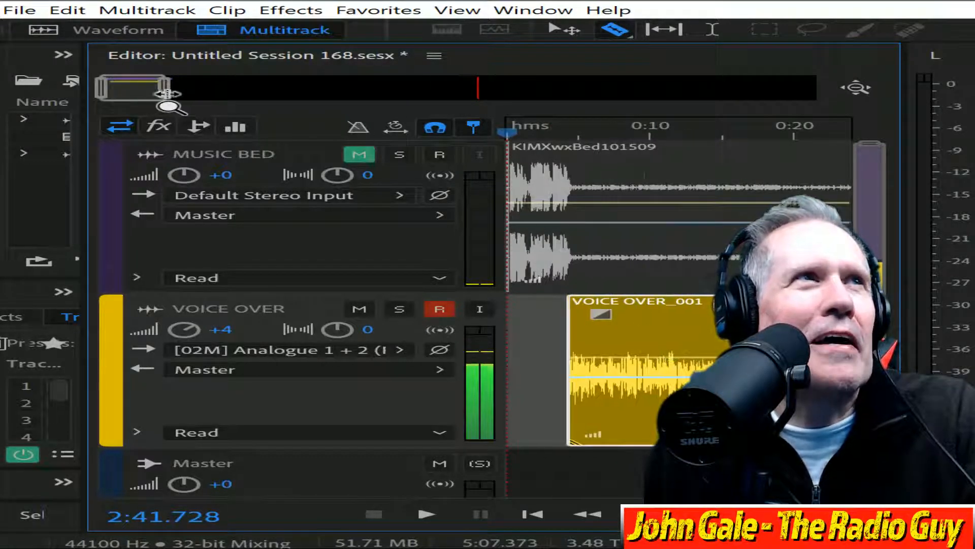
left_click_drag(168, 89, 109, 86)
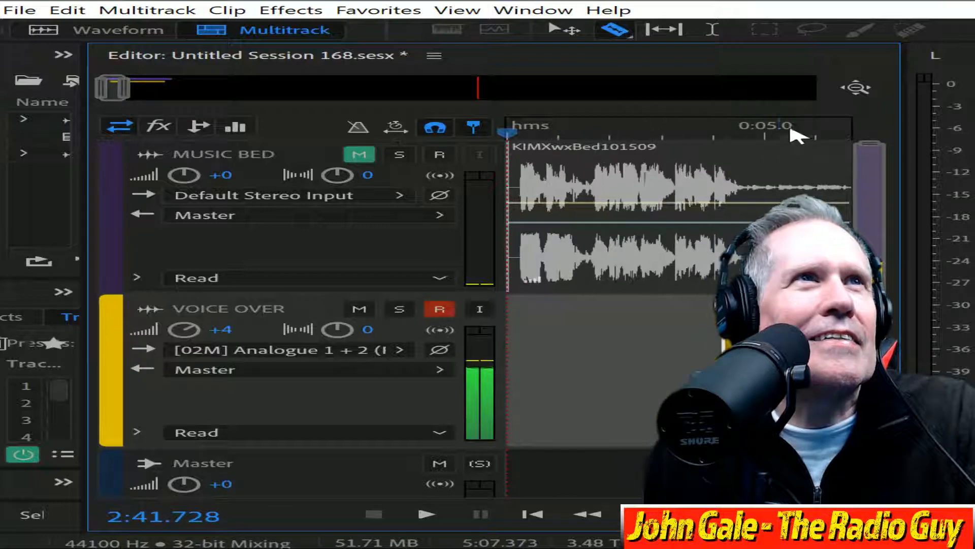
left_click(720, 135)
left_click(725, 134)
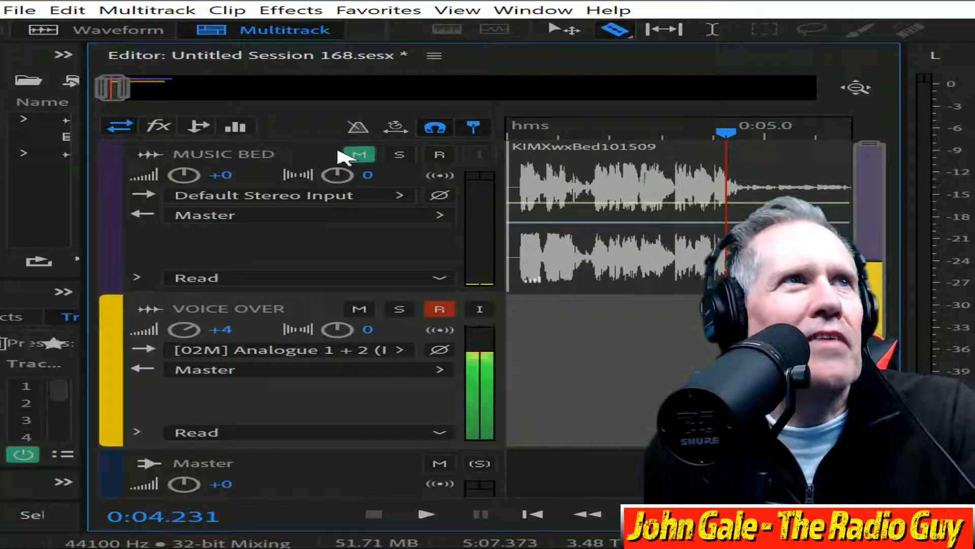
Unmute the music bed and play back the session's mixdown
left_click(360, 155)
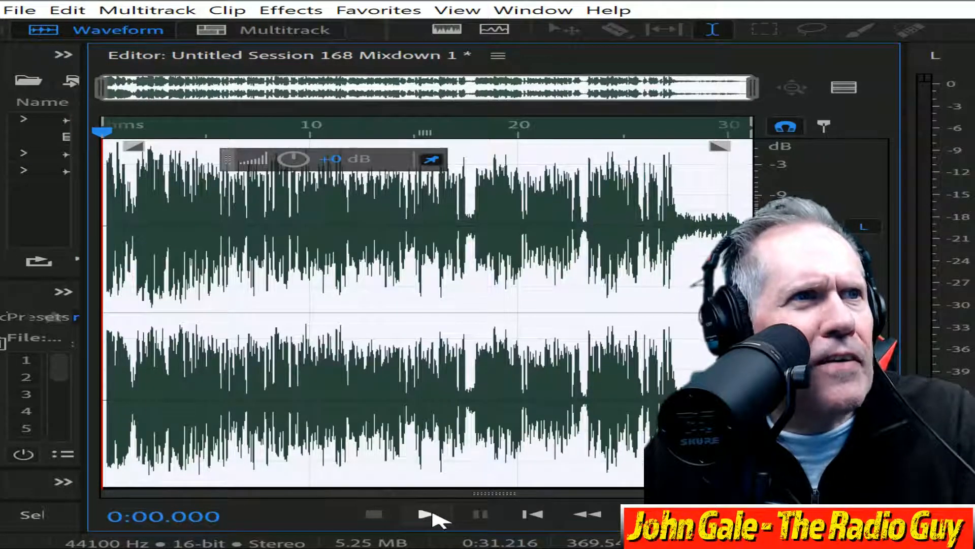
left_click(425, 514)
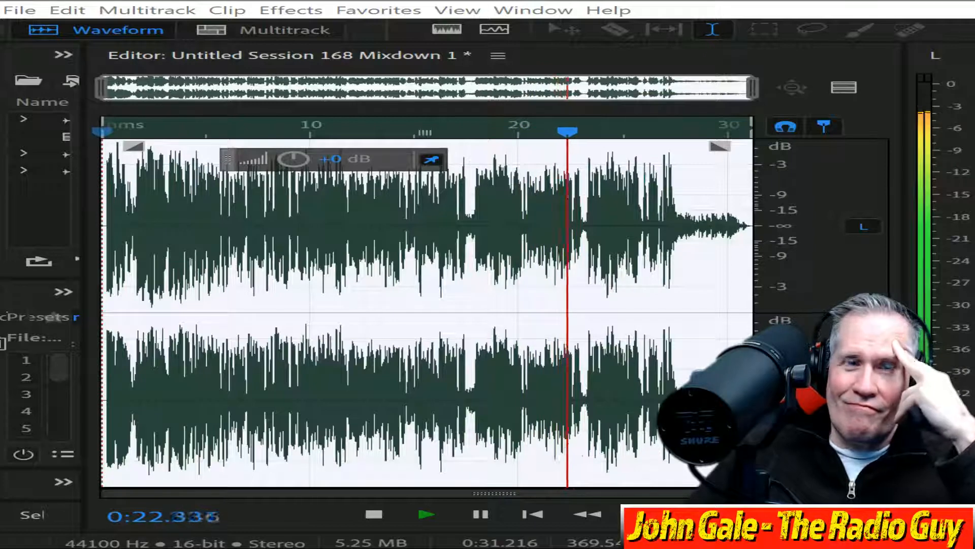
left_click(374, 515)
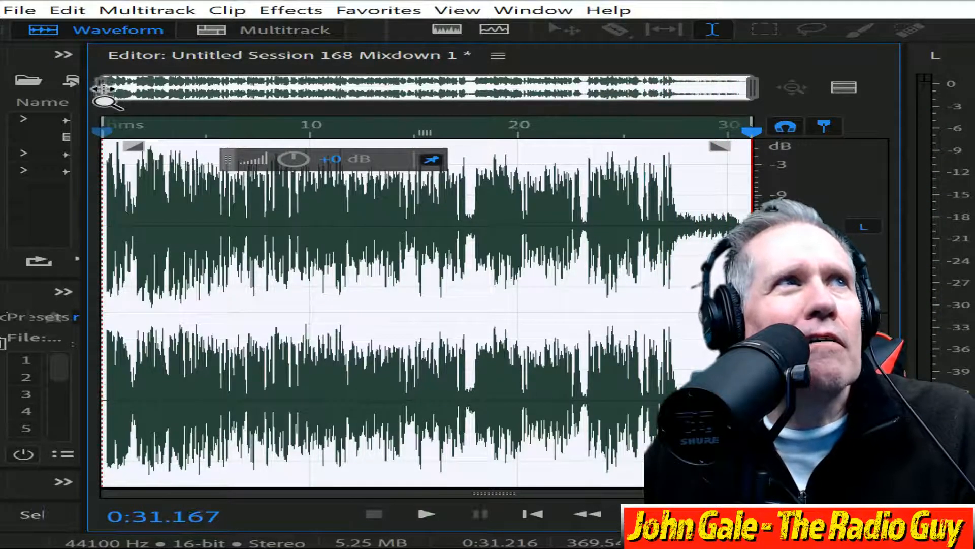
Trim the silence from the end of the mixdown
left_click_drag(103, 93, 720, 147)
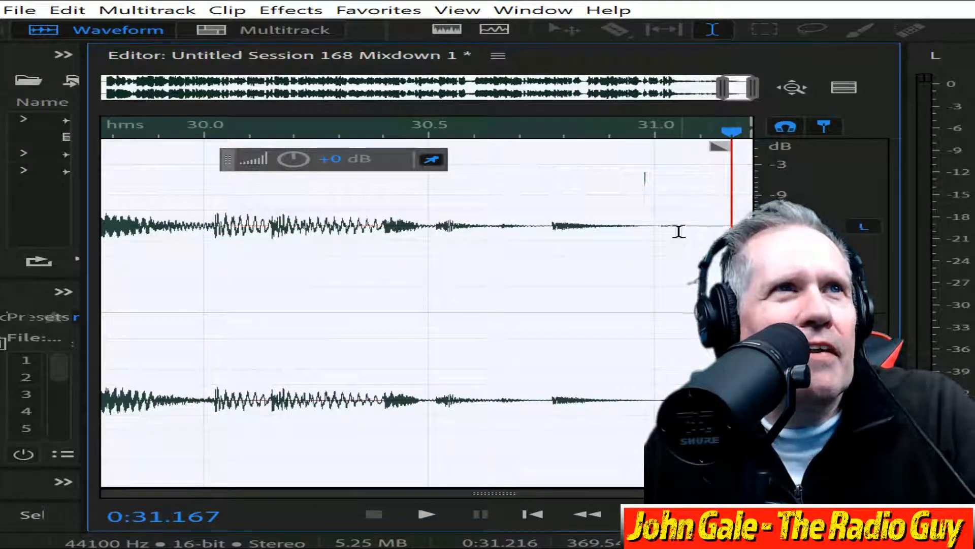
key("Delete")
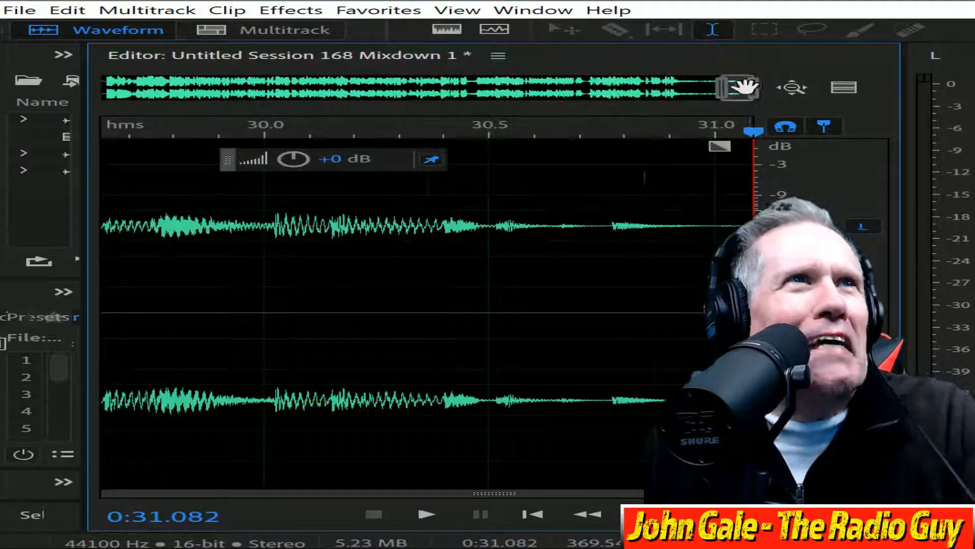
Delete the roughly 0.27 s of silence ahead of the first sound in the KIMX mixdown
left_click_drag(516, 100, 70, 151)
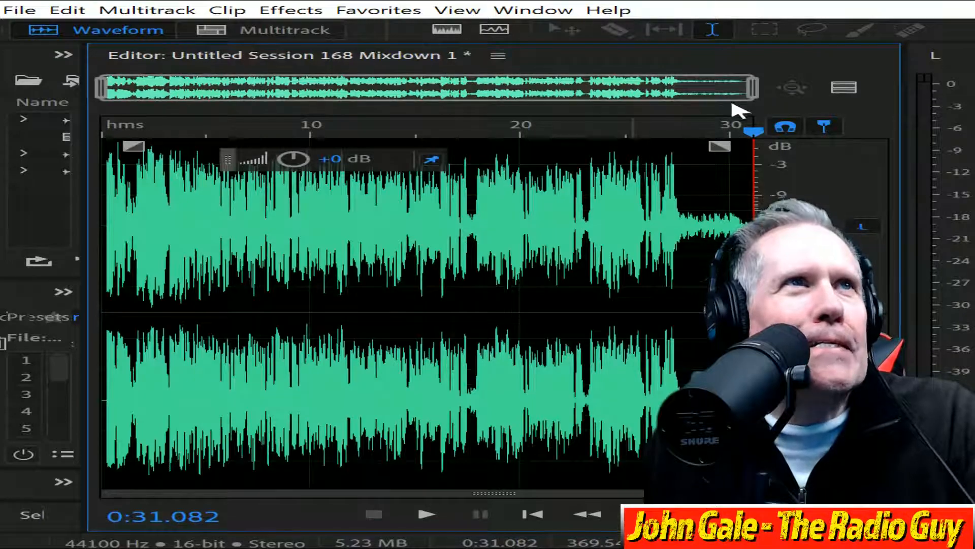
left_click_drag(752, 88, 258, 122)
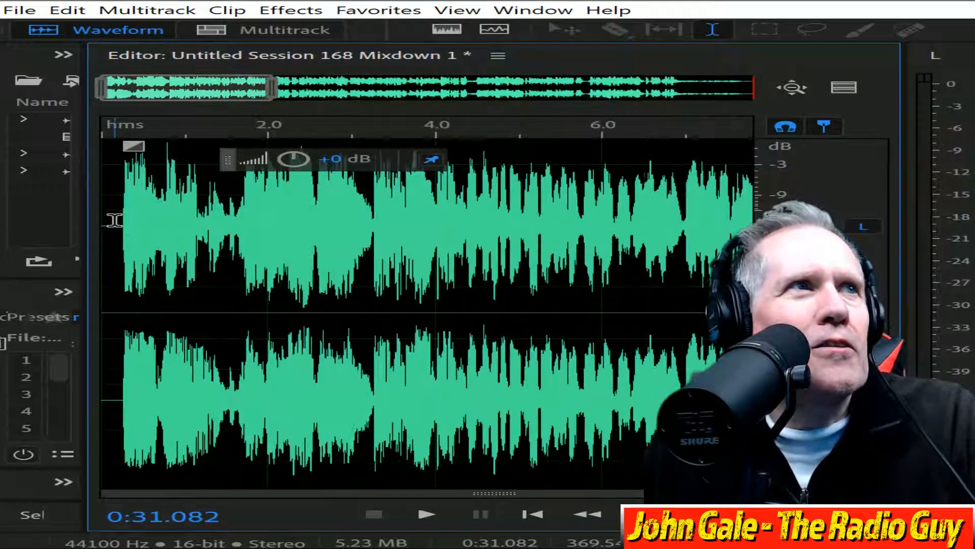
left_click(126, 224)
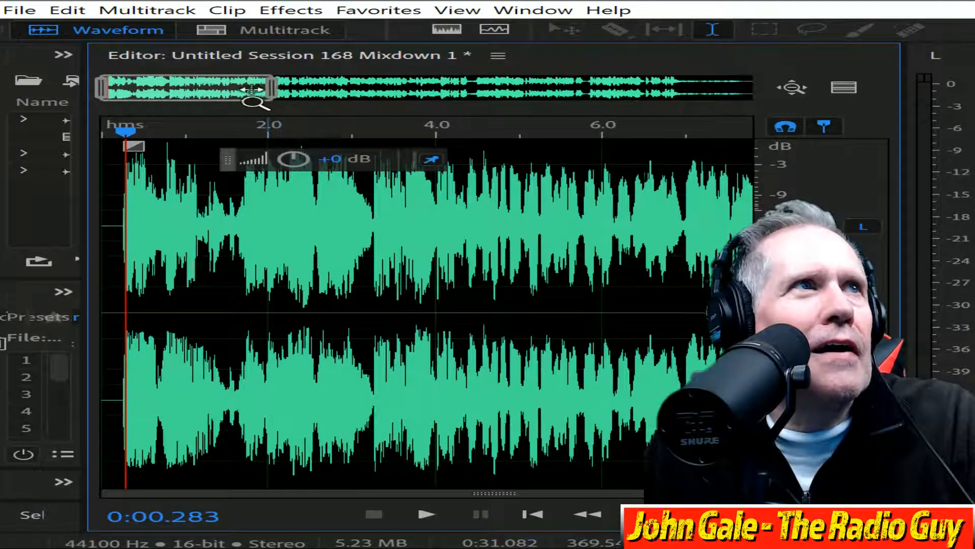
left_click_drag(251, 89, 120, 103)
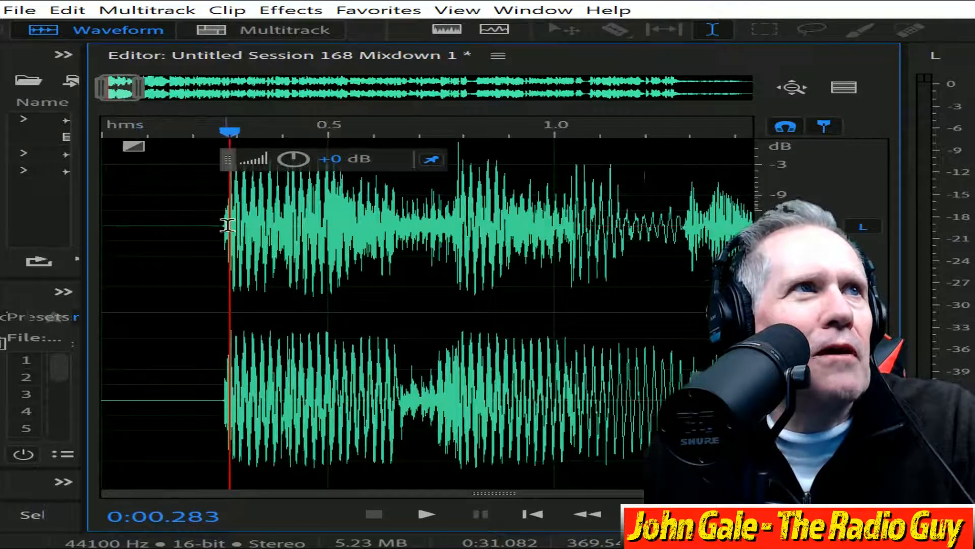
left_click_drag(223, 224, 101, 223)
key("Delete")
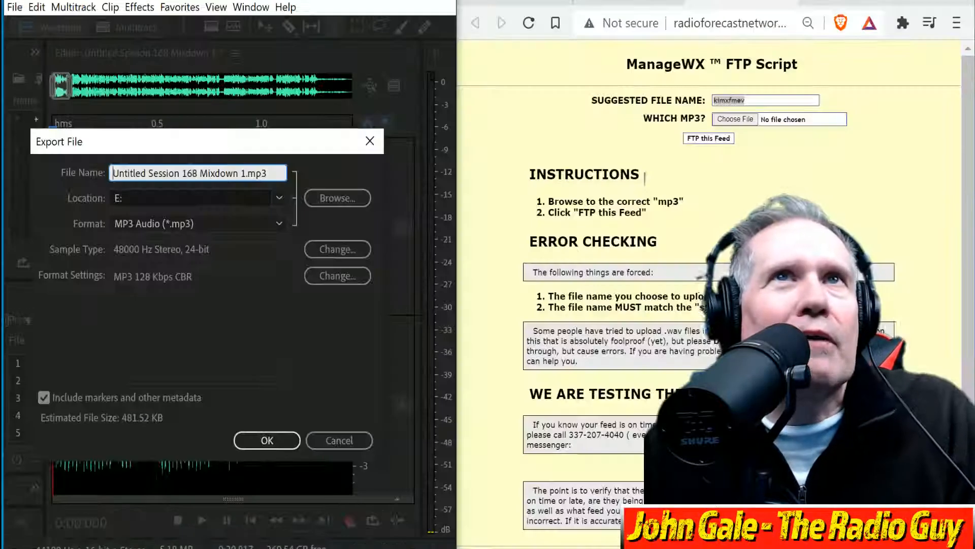
Export the mixdown as the MP3 file kimxfmev on drive E:, overwriting the existing file
left_click(246, 173)
key("shift+Home")
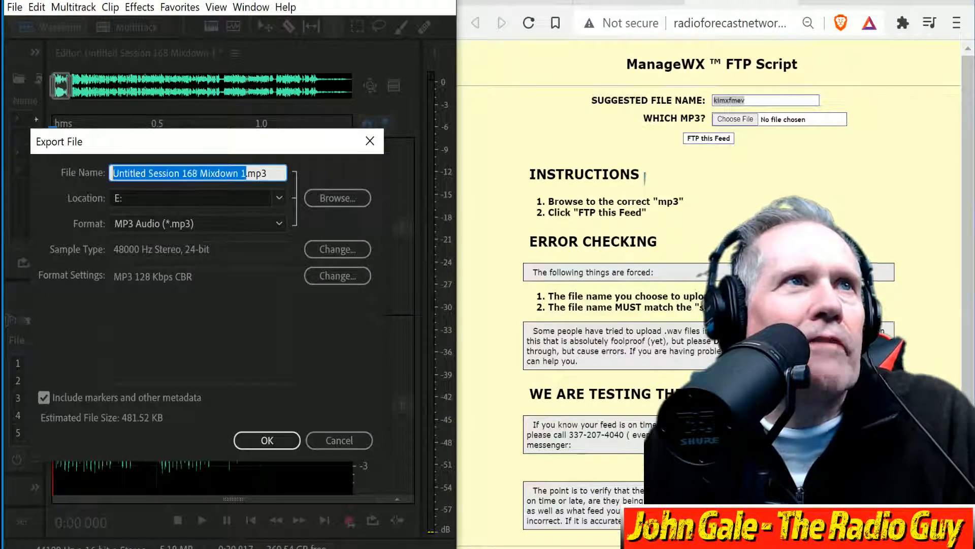
type("kimxfmev")
left_click(246, 441)
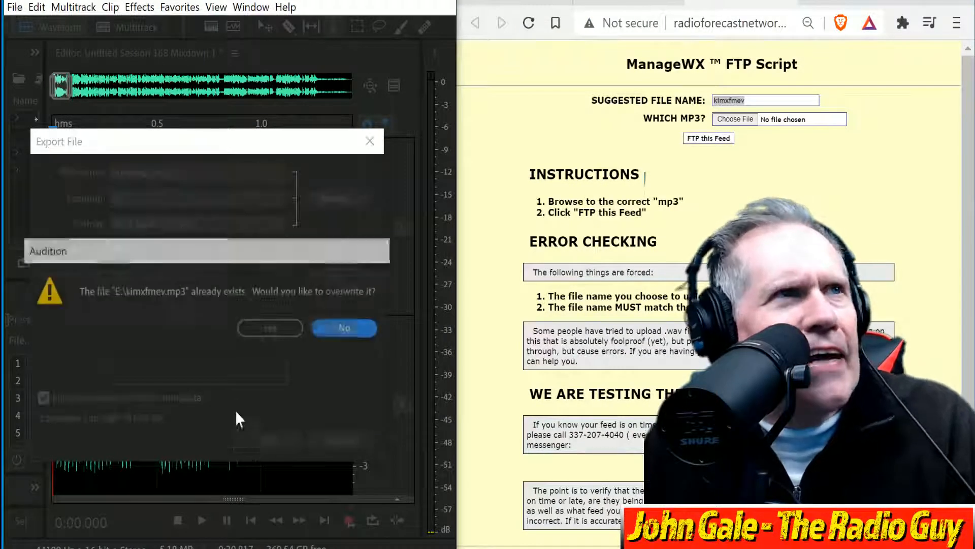
left_click(274, 330)
In the browser's ManageWX FTP form, choose kimxfmev.mp3, upload the feed and close the results window
left_click(735, 120)
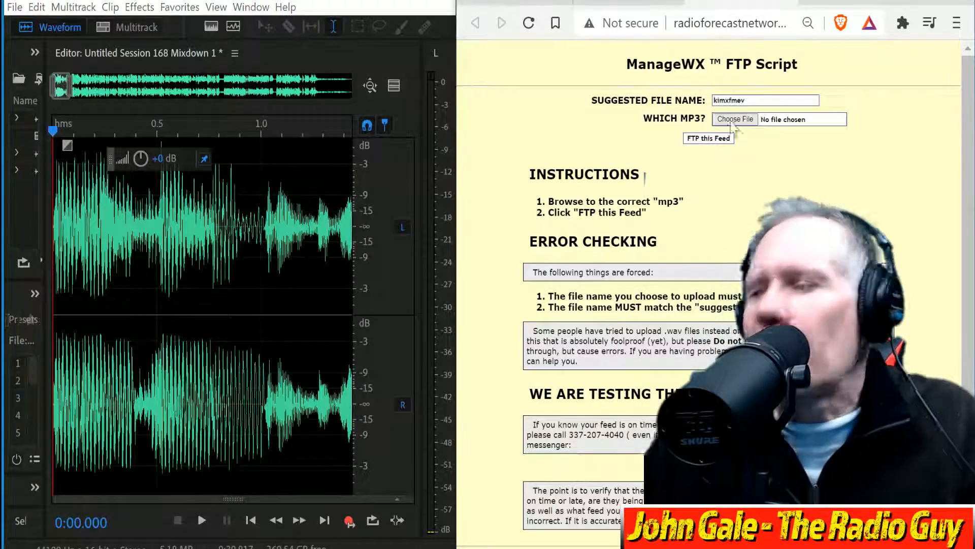
left_click(641, 100)
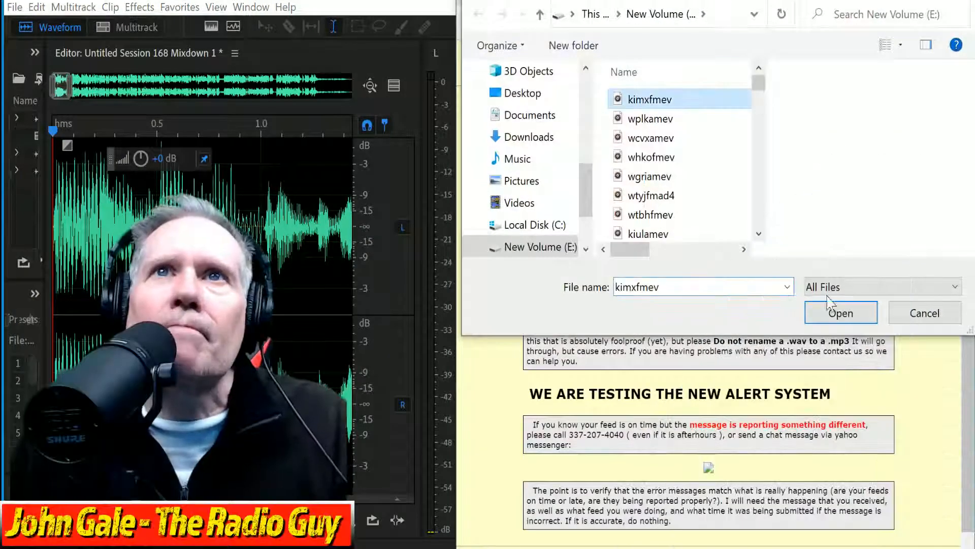
left_click(839, 311)
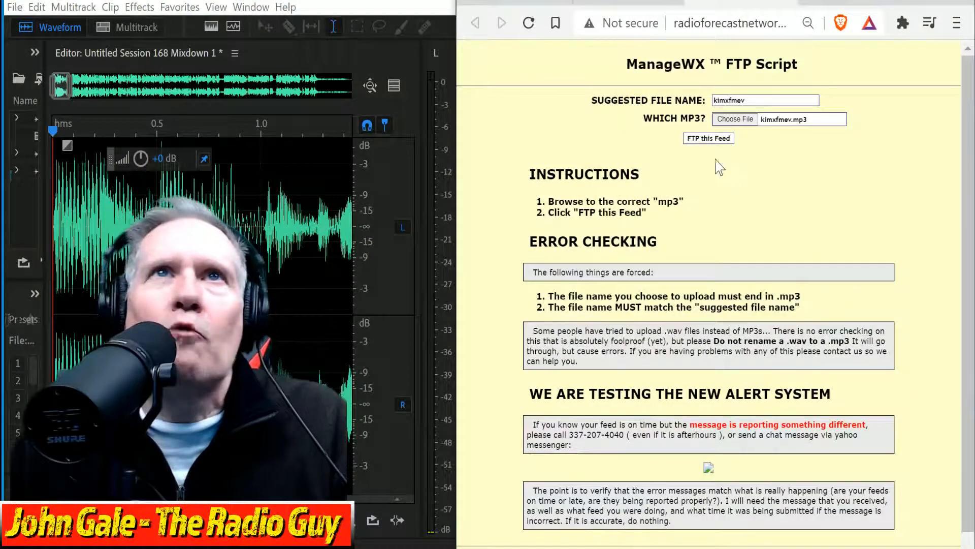
left_click(709, 138)
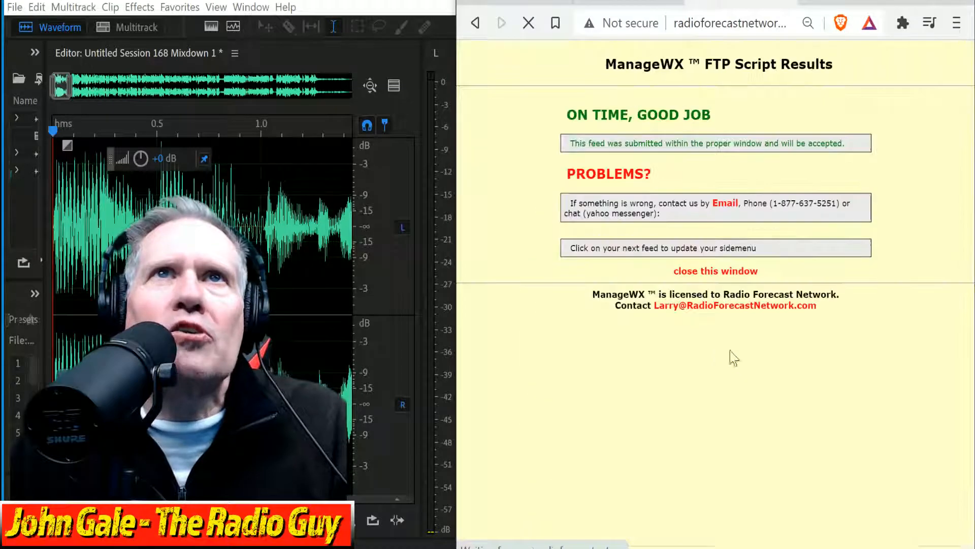
left_click(743, 281)
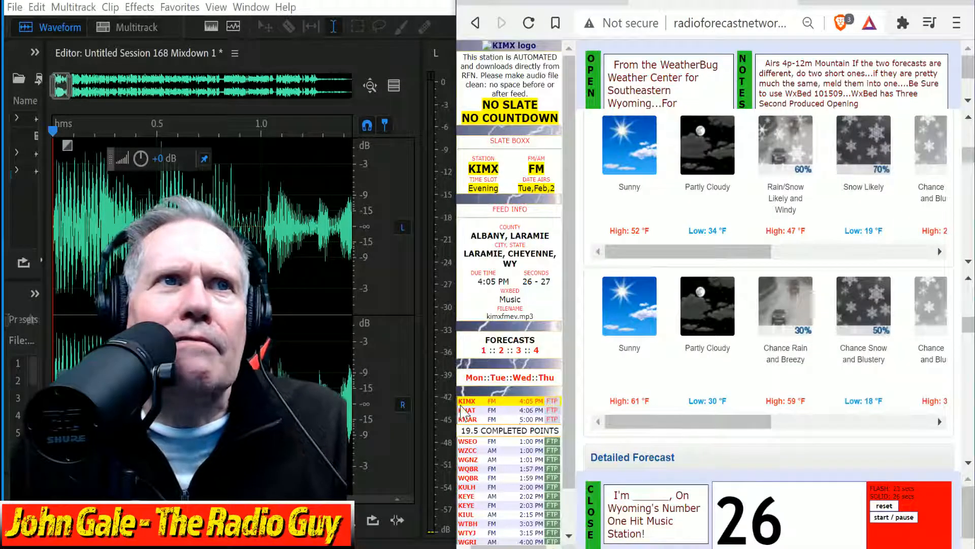
Open the KHAT evening feed information and close all open audio files in Audition without saving
left_click(519, 410)
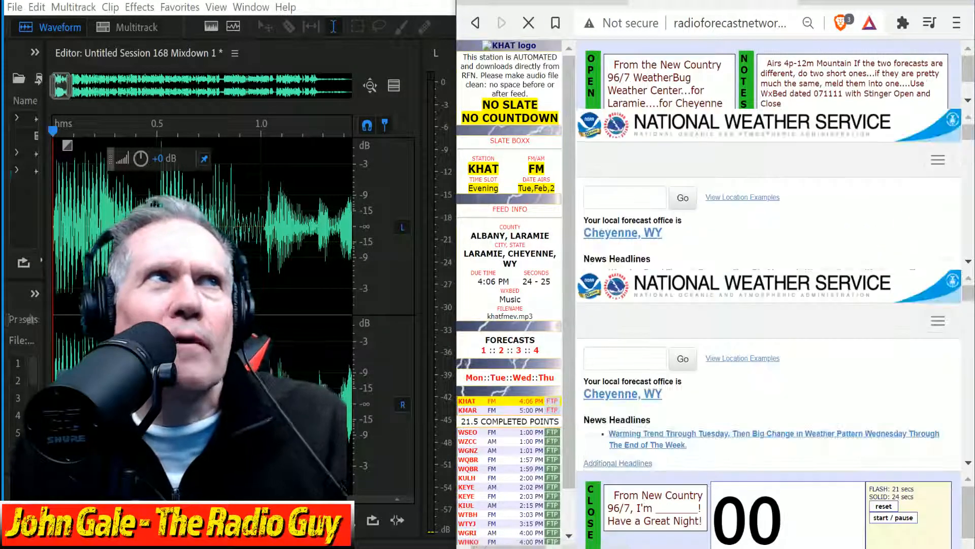
left_click(14, 7)
left_click(53, 136)
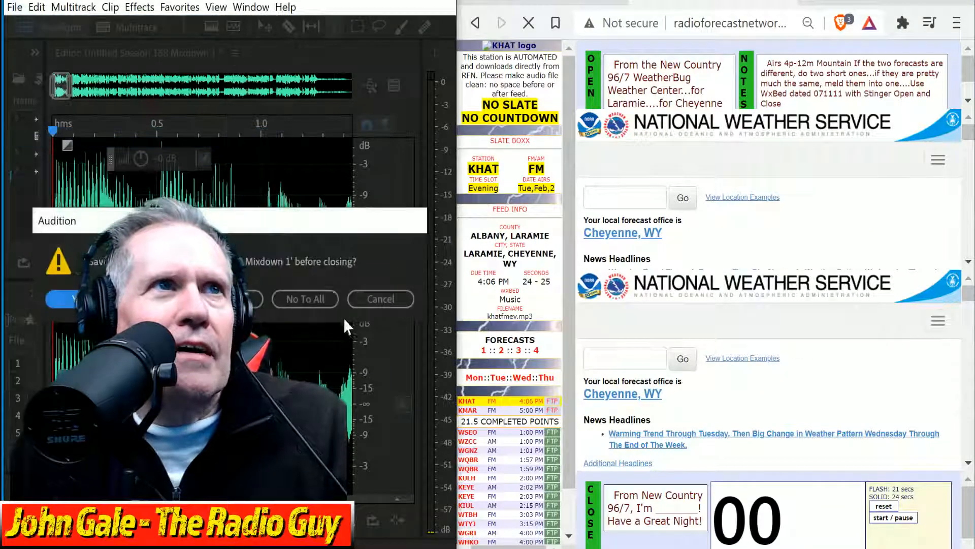
left_click(304, 298)
Create the multitrack session Untitled Session 169 from the KHAT template with the KHATwxBed071111 music bed
left_click(136, 28)
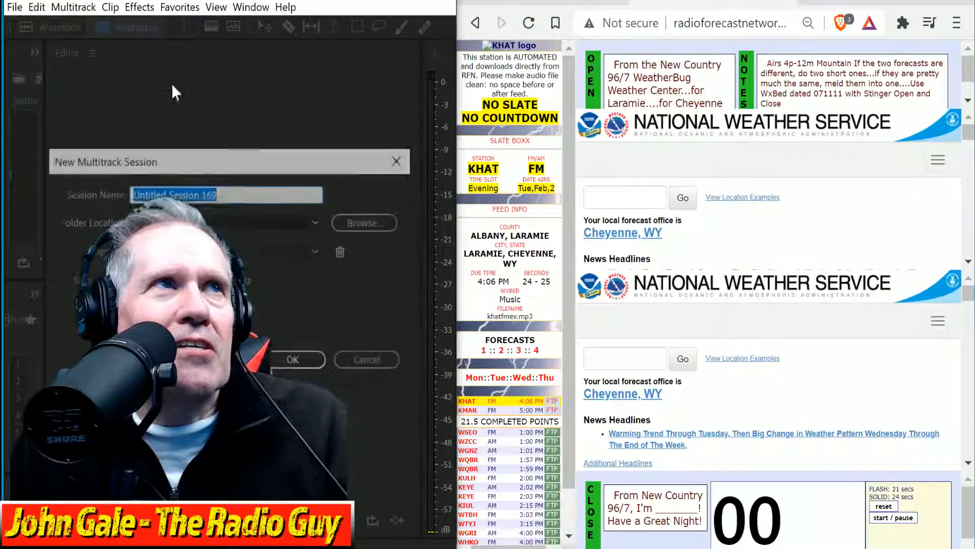
left_click(318, 251)
left_click(274, 289)
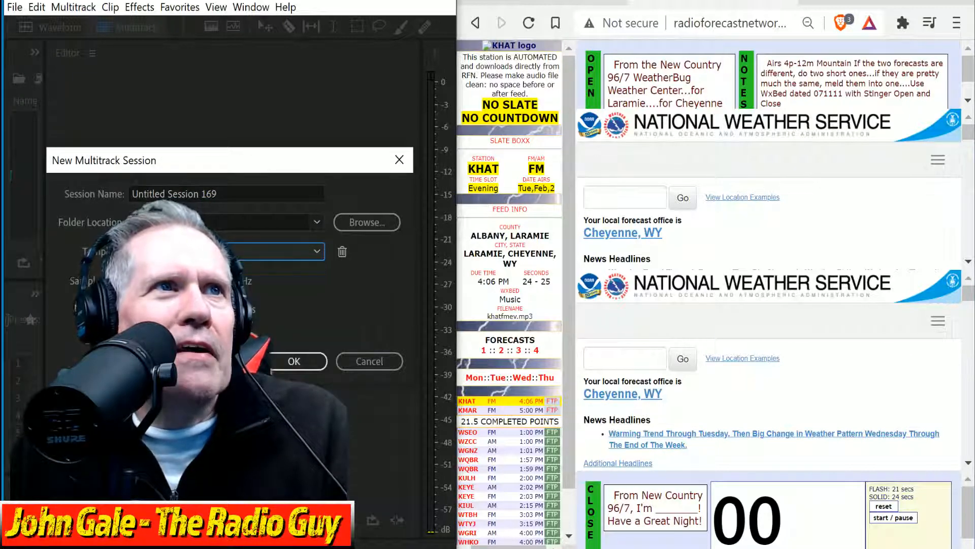
left_click(299, 360)
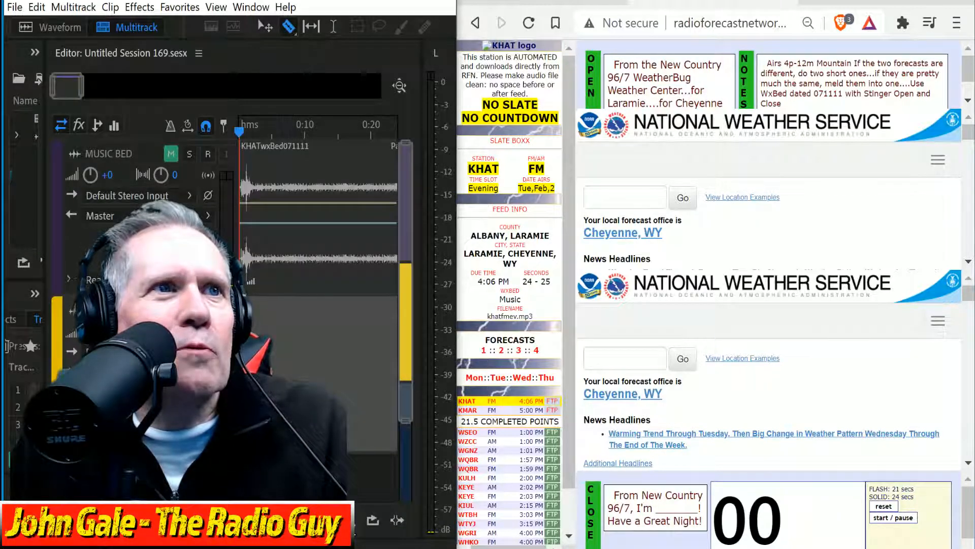
Record the KHAT voice-over while reading the Laramie and Cheyenne forecasts, timing the final take with the page's timer
left_click(348, 520)
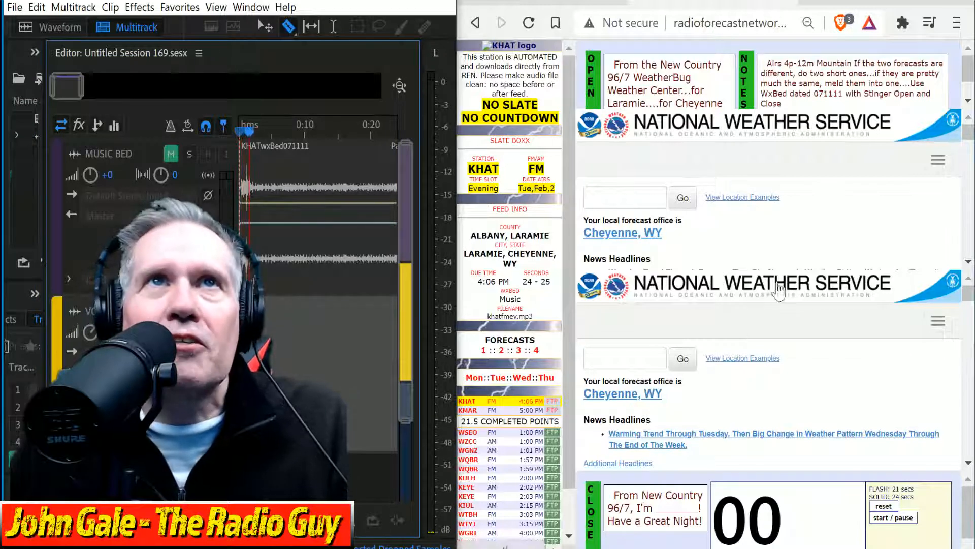
scroll(714, 184, "down", 8)
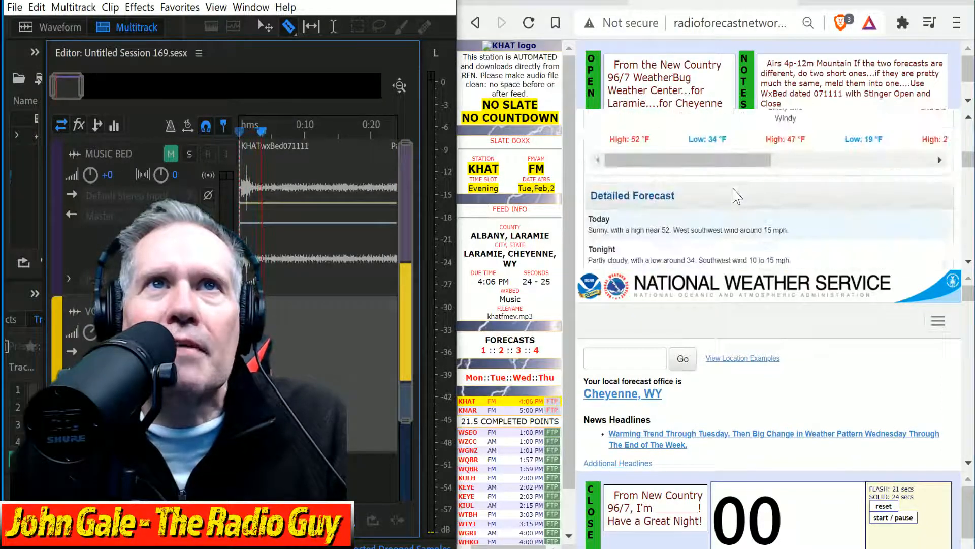
scroll(737, 195, "up", 2)
scroll(817, 383, "down", 6)
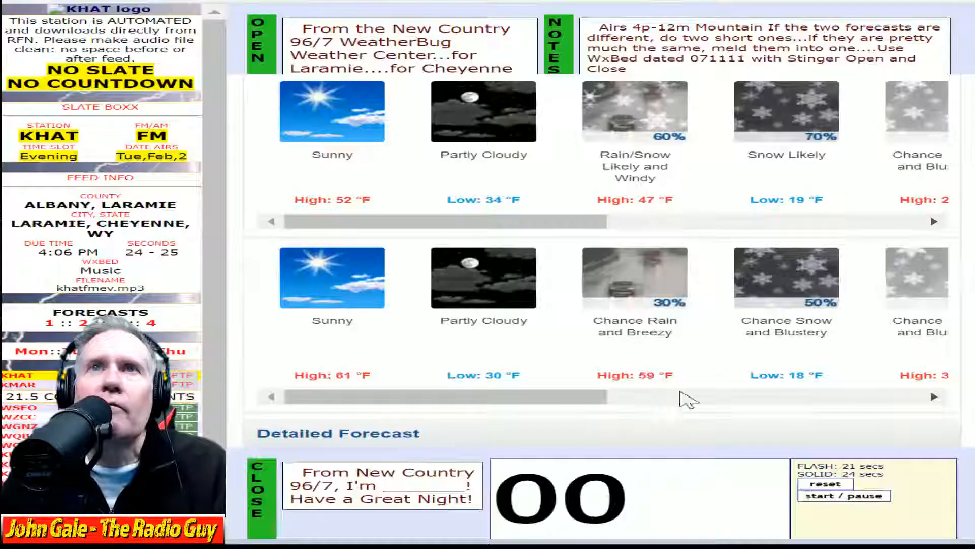
left_click(866, 495)
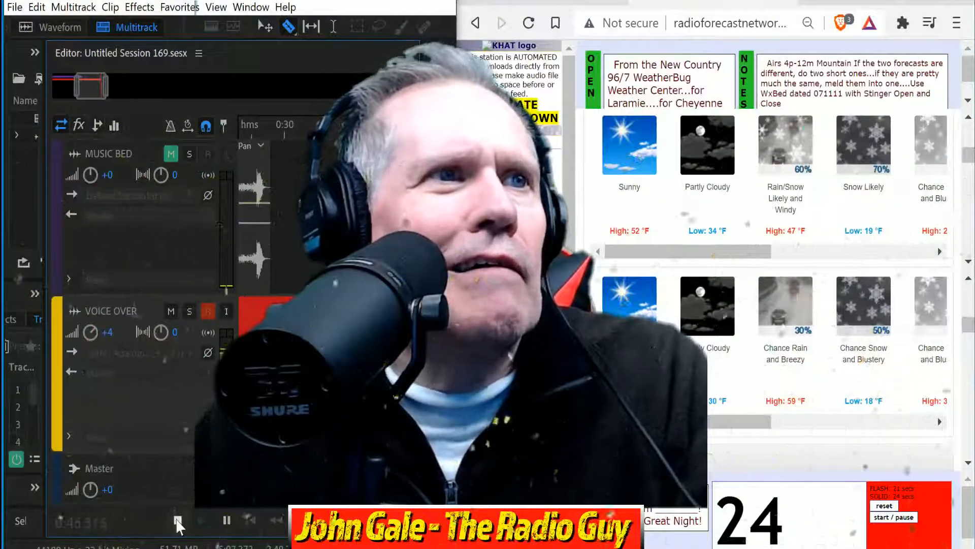
left_click(177, 520)
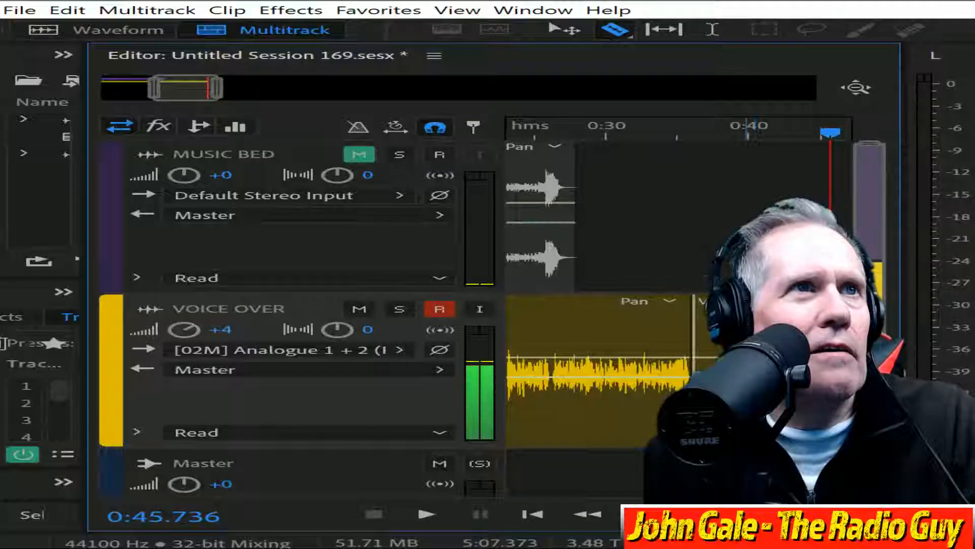
Split the voice-over before the final take, delete the part ahead of it and move the take to about 0:01
left_click_drag(185, 95, 134, 91)
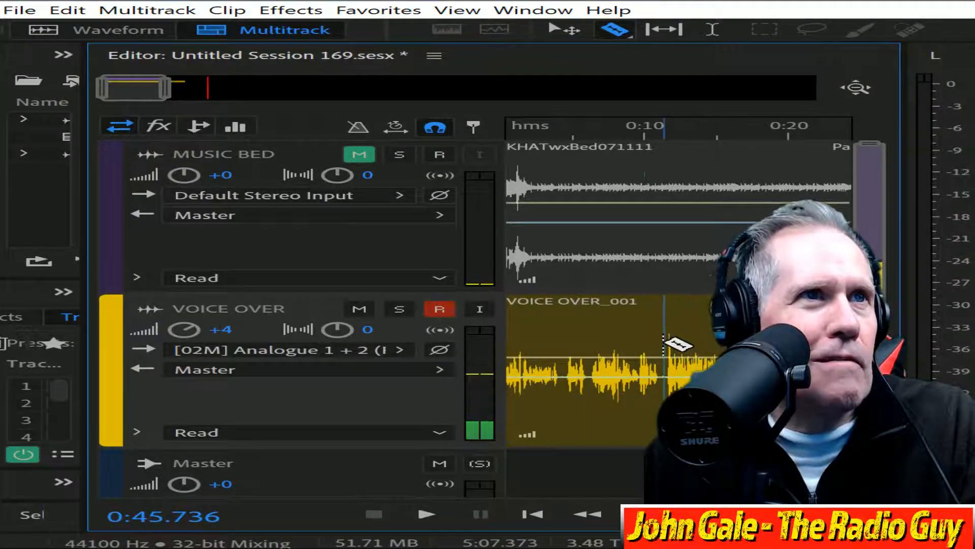
key("Delete")
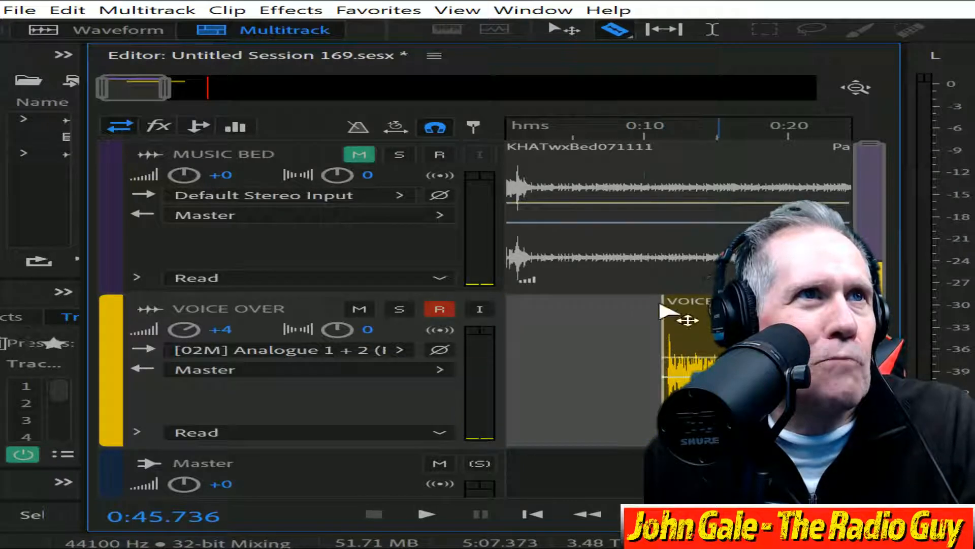
left_click_drag(660, 311, 573, 311)
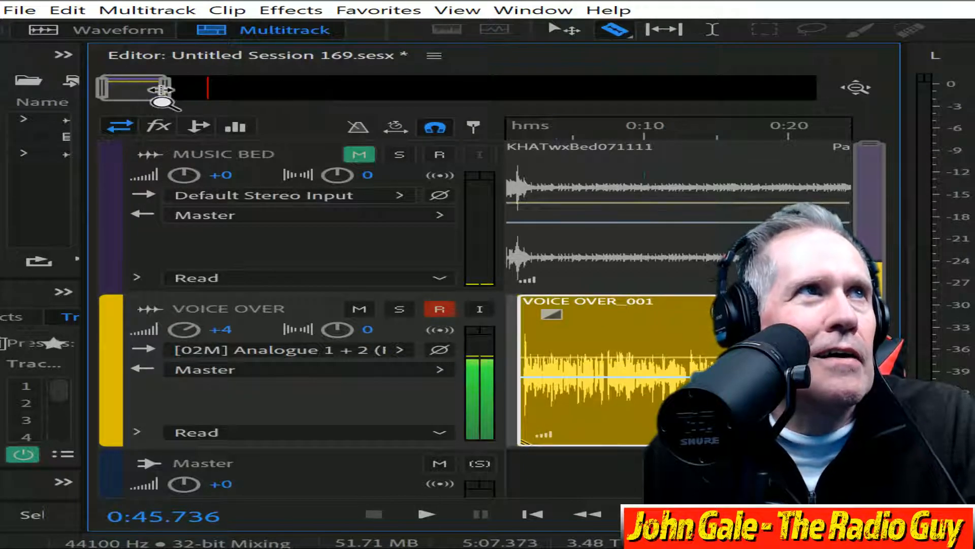
mouse_move(92, 95)
left_mouse_down()
mouse_move(137, 108)
mouse_move(101, 103)
left_mouse_up()
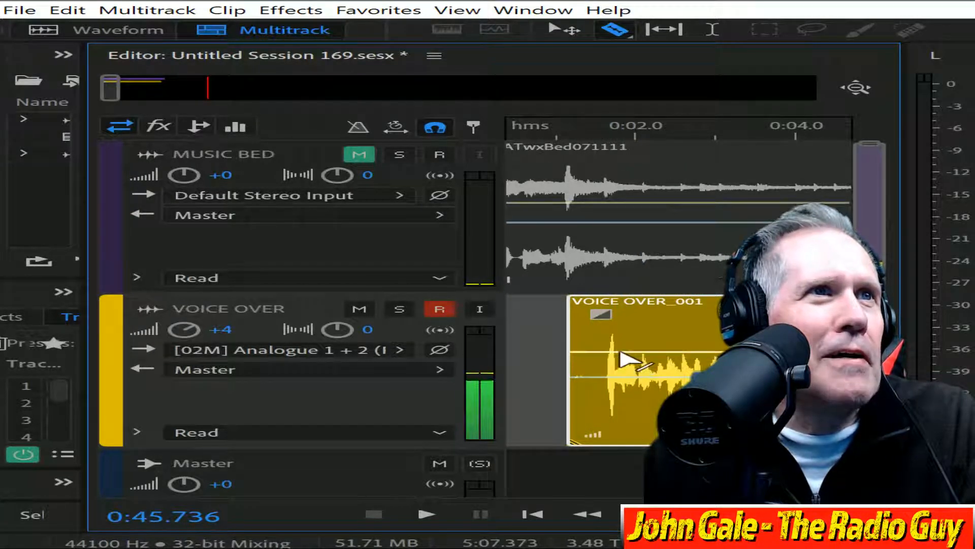
Unmute the music bed, mix the KHAT session down to a new file and play the mixdown back
left_click(356, 155)
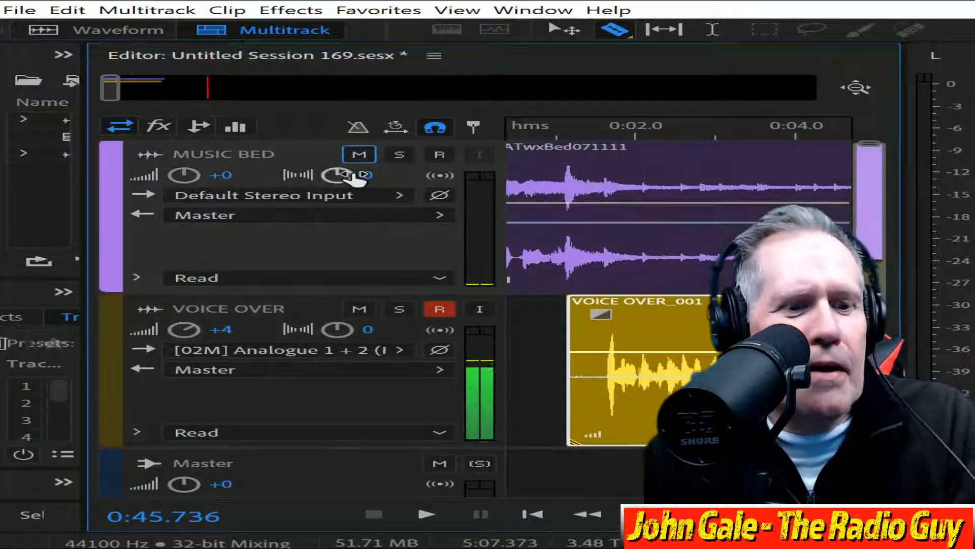
key("ctrl+shift+m")
key("ctrl+a")
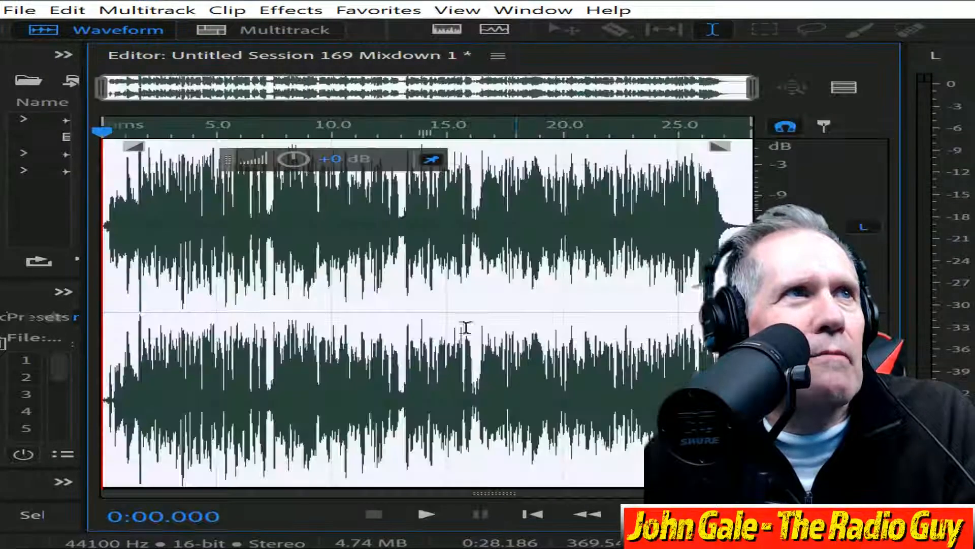
left_click(425, 515)
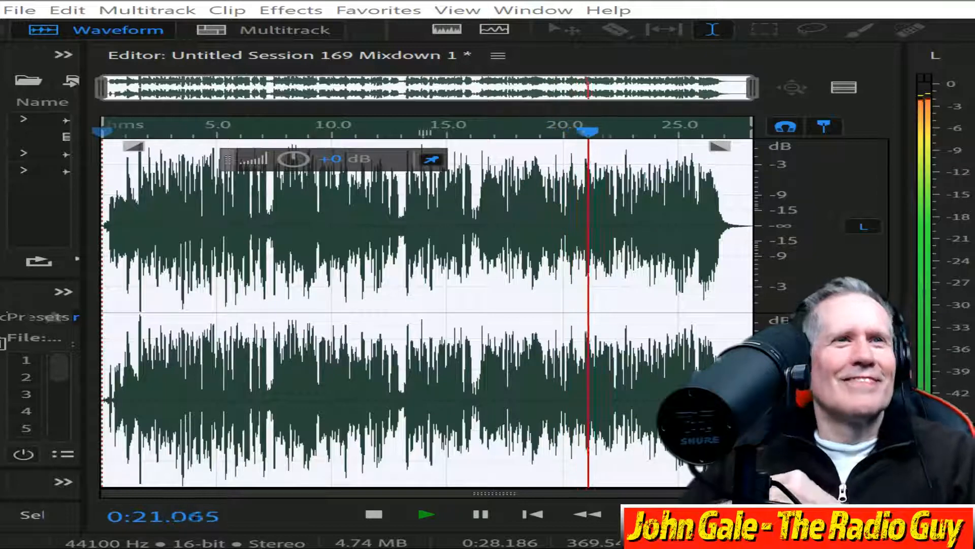
left_click(374, 515)
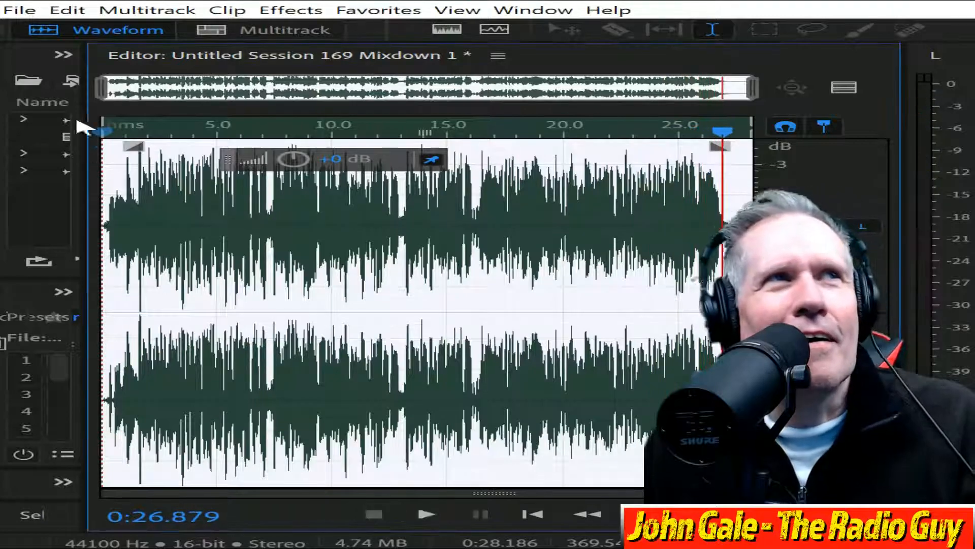
Trim about 0.09 s of silence from the end of the KHAT mixdown
left_click_drag(96, 94, 648, 122)
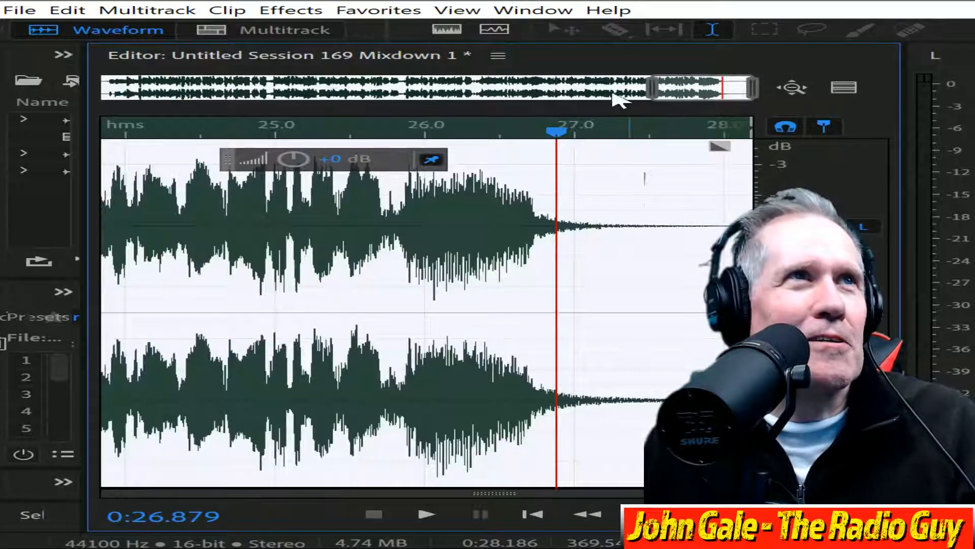
left_click_drag(656, 94, 721, 107)
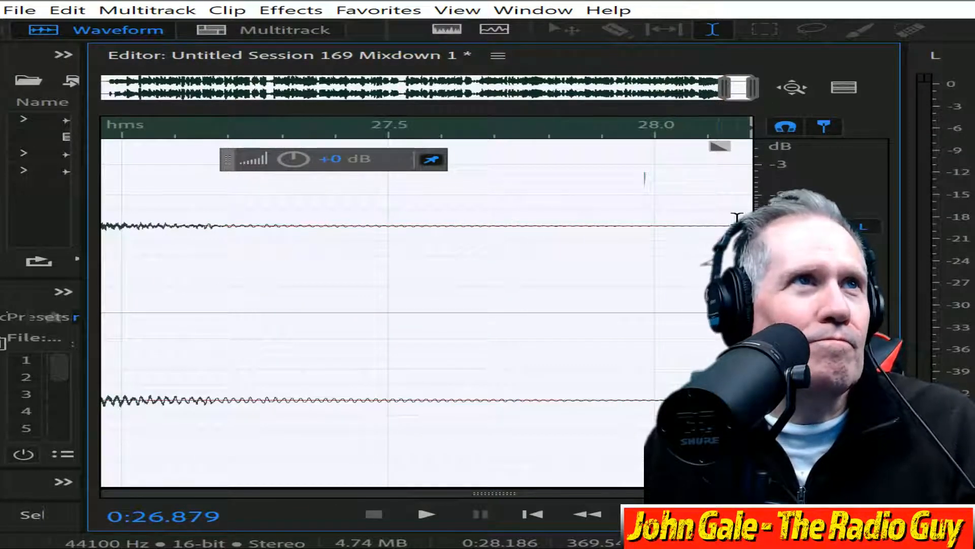
left_click_drag(704, 224, 757, 224)
key("Delete")
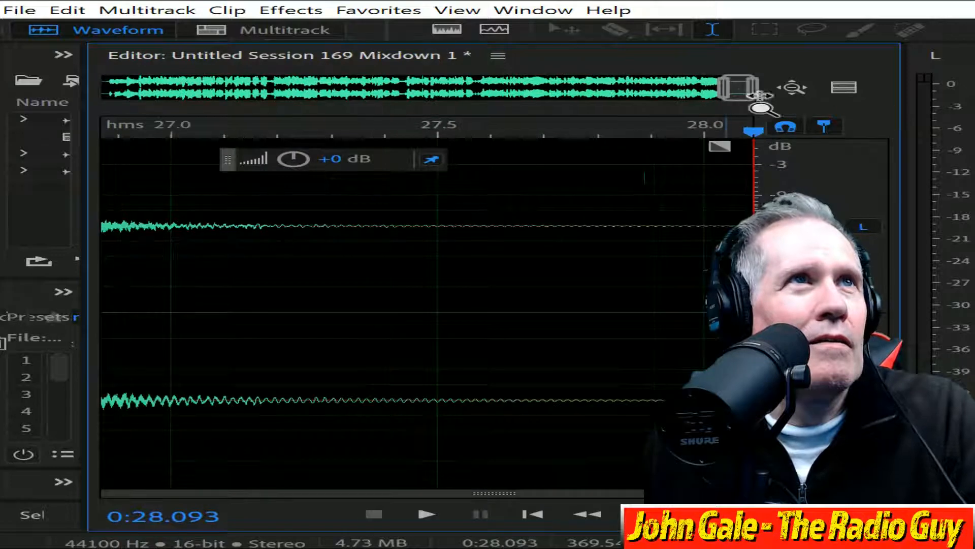
Trim about 0.09 s of silence from the beginning of the KHAT mixdown
left_click_drag(739, 87, 116, 87)
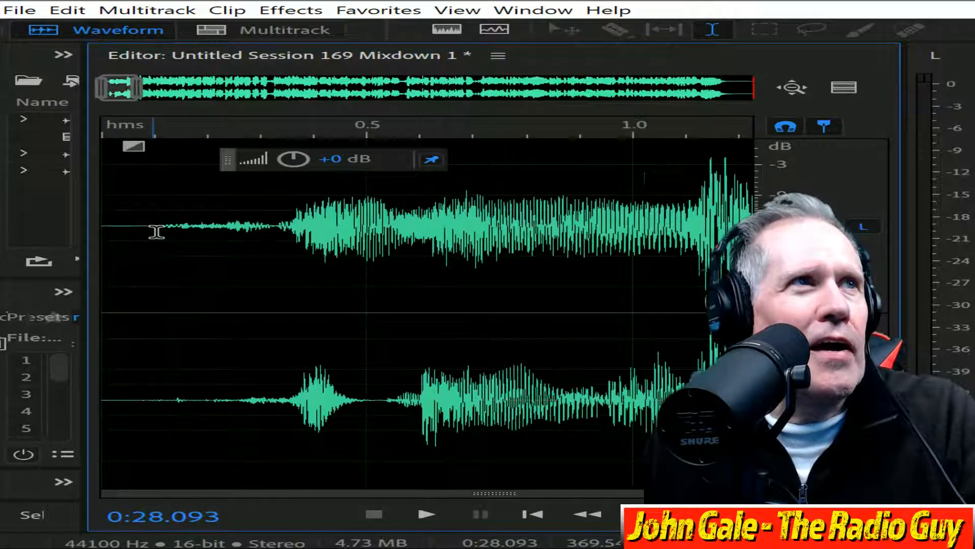
left_click_drag(151, 229, 99, 229)
key("Delete")
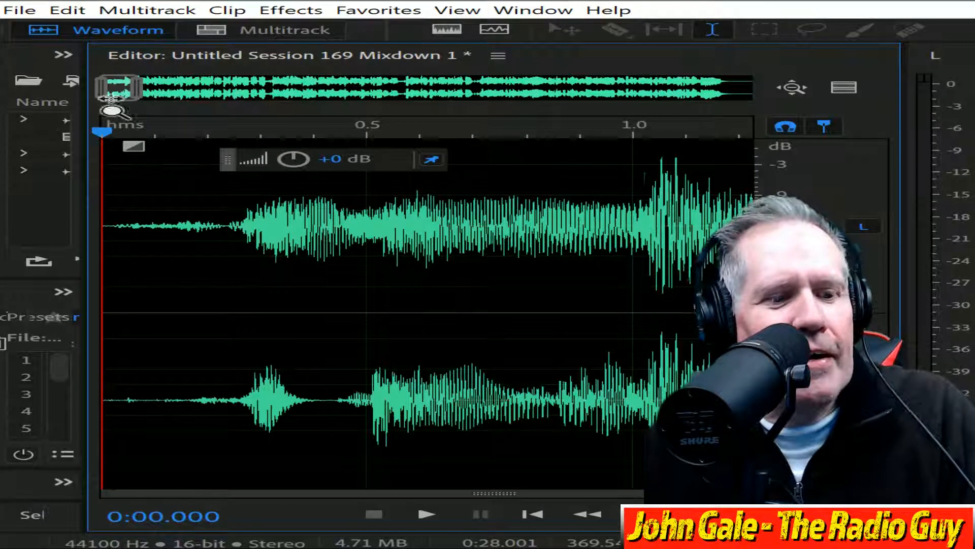
Export the trimmed KHAT mixdown to E: as khatfmev.mp3 in MP3 format, overwriting the existing file
key("ctrl+s")
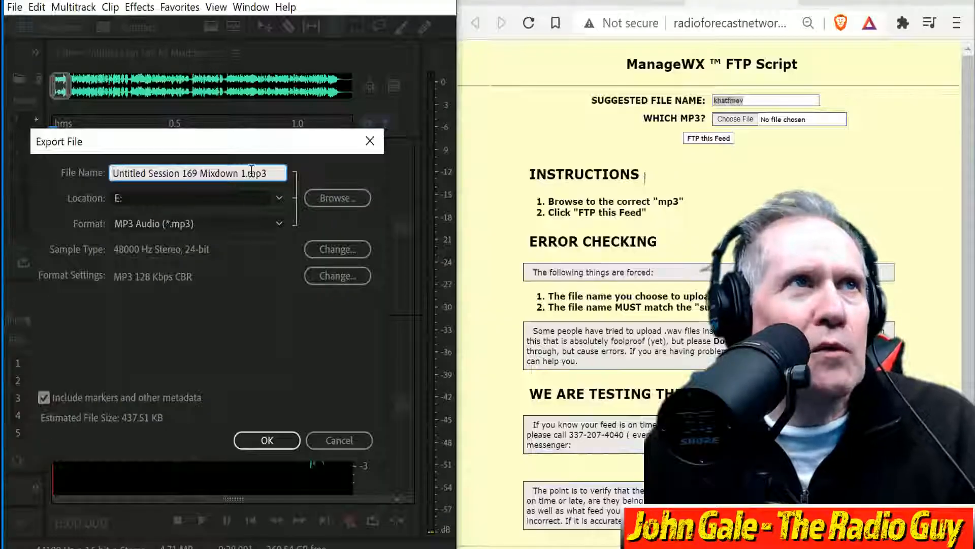
left_click(247, 173, "shift")
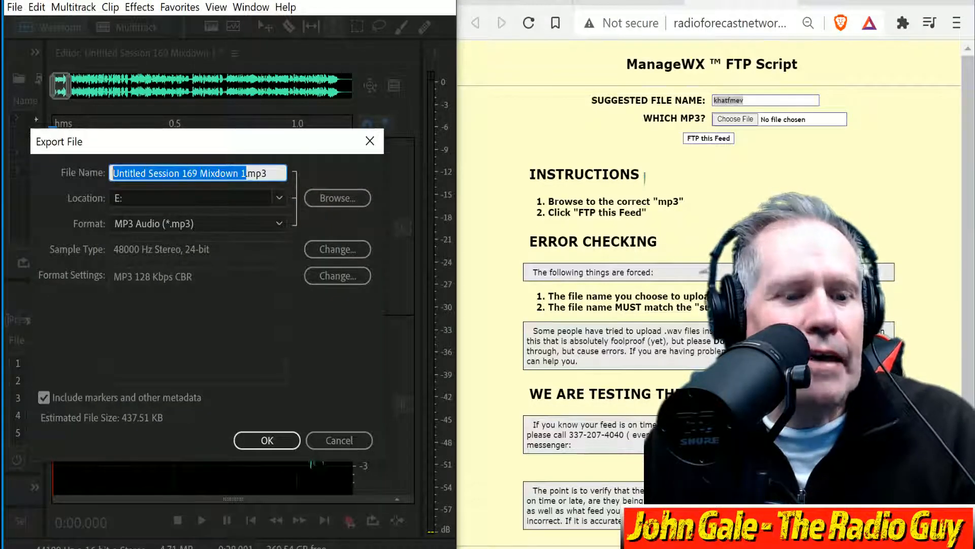
key("super")
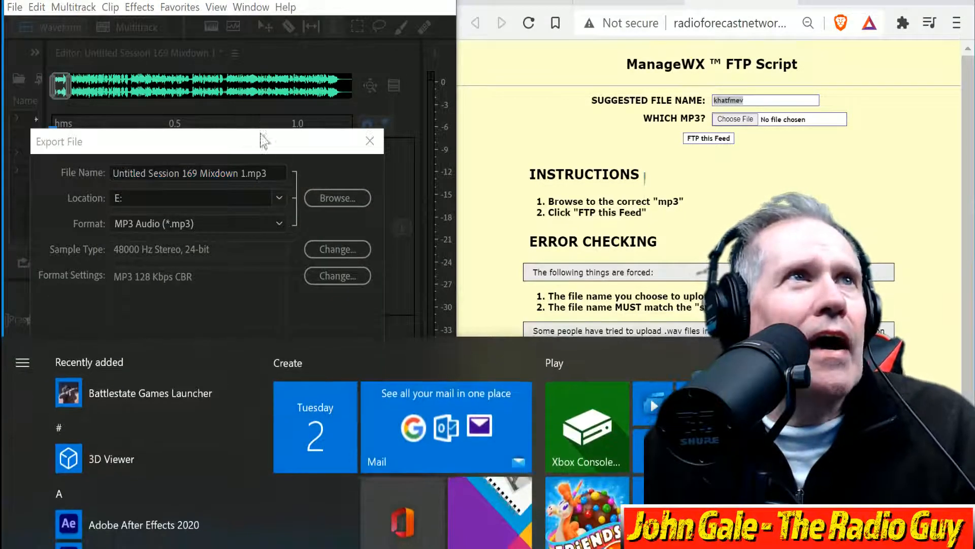
left_click(269, 141)
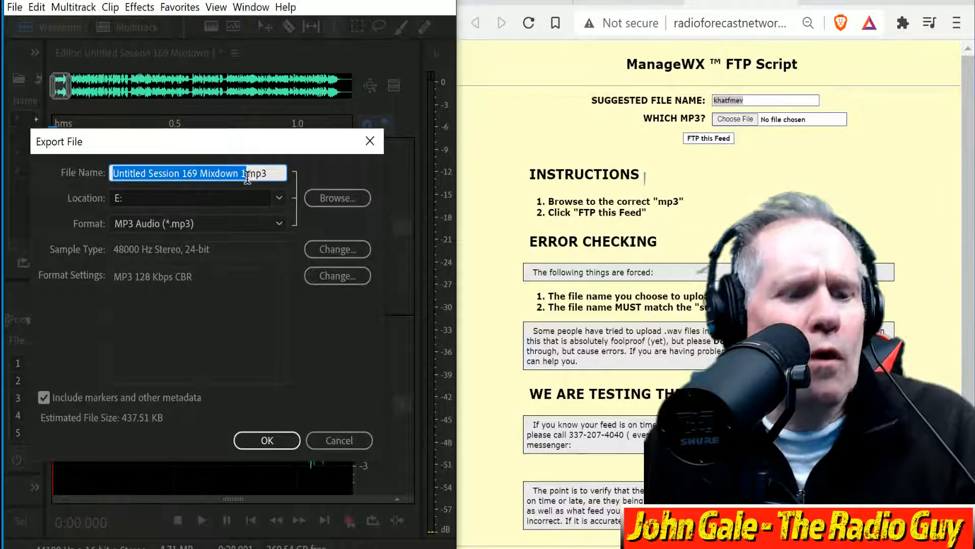
type("khatfmev")
left_click(274, 442)
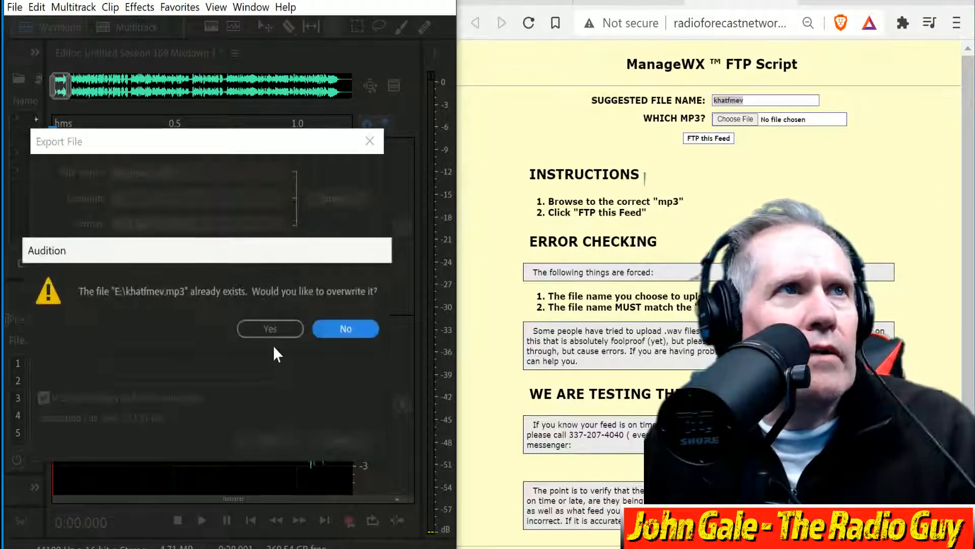
left_click(286, 331)
Select khatfmev from the E: drive as the MP3 for the KHAT FTP upload
left_click(735, 121)
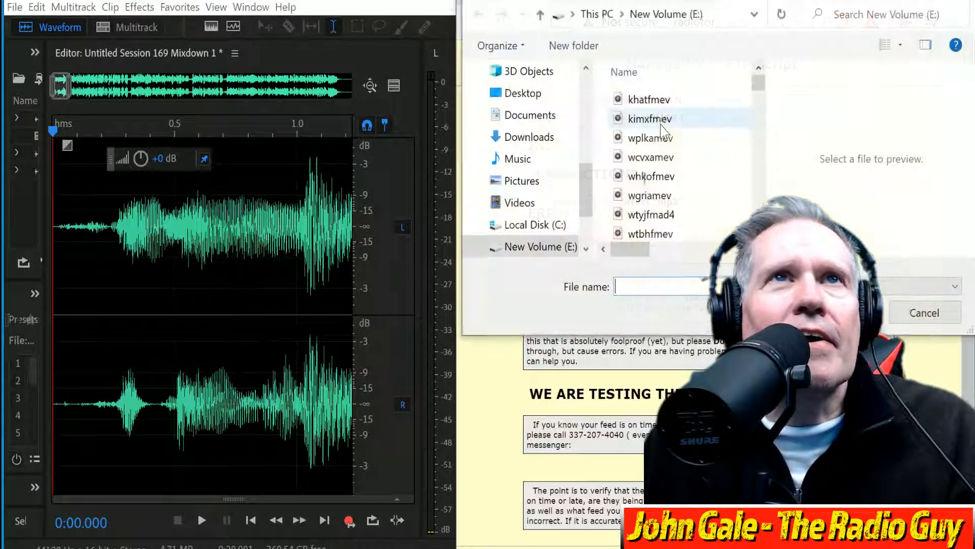
left_click(654, 103)
left_click(845, 313)
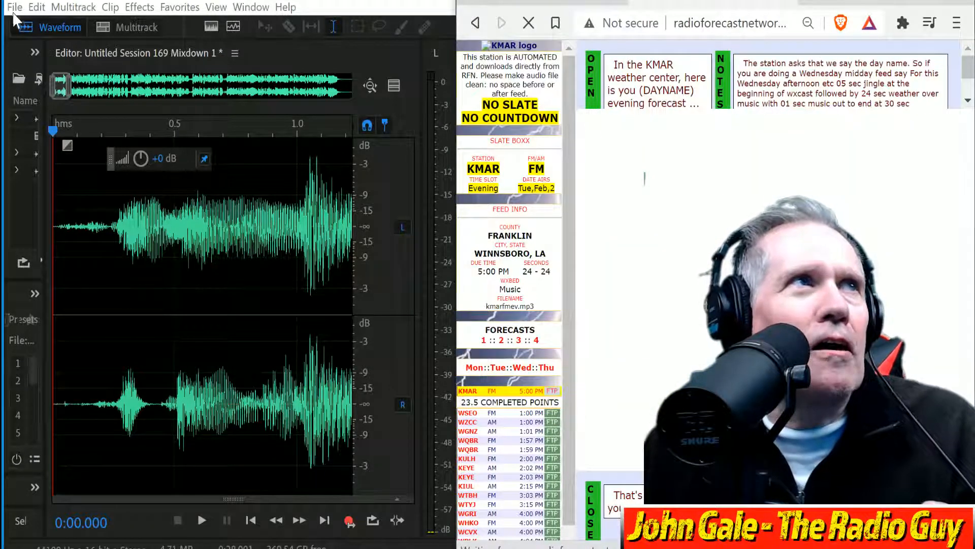
Close all open audio files and the session, discarding every unsaved change
left_click(15, 7)
left_click(76, 131)
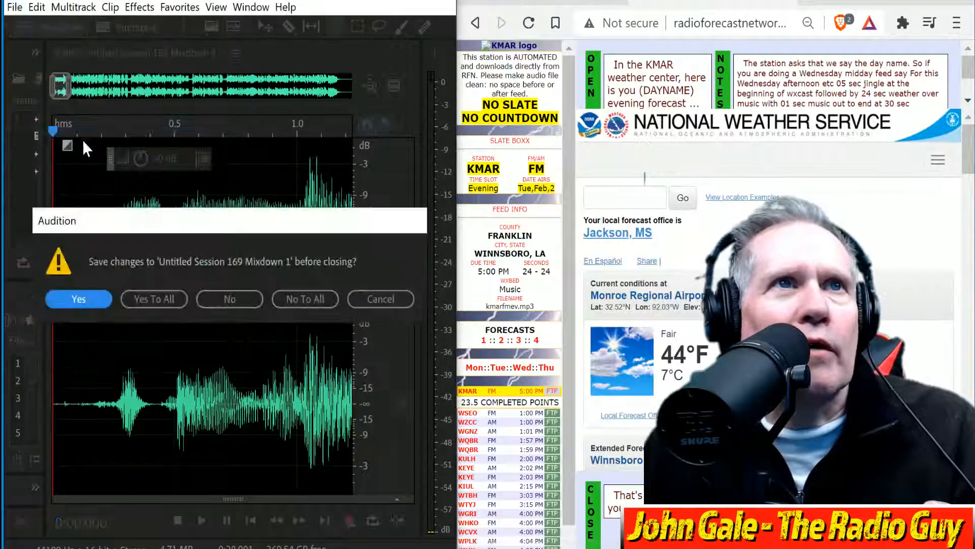
left_click(306, 299)
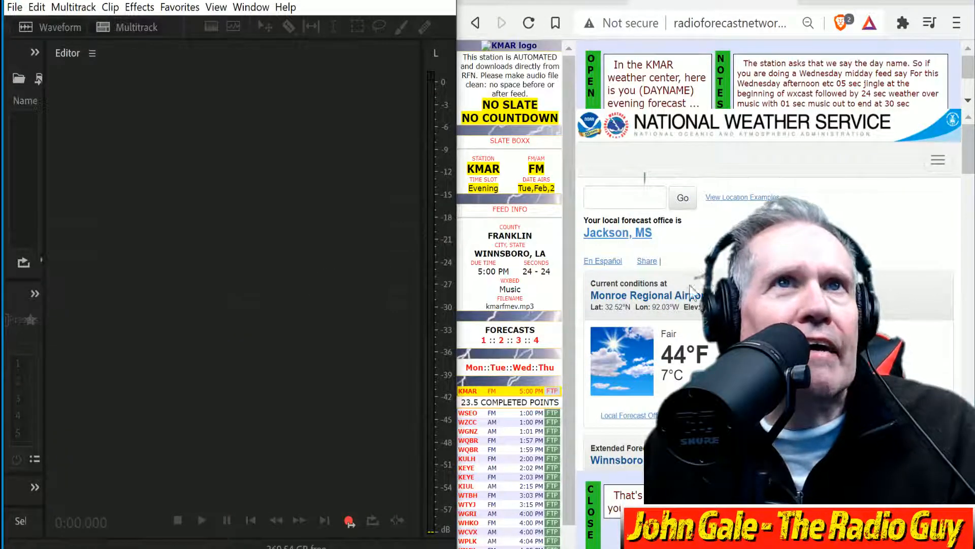
Create a new multitrack session on E: from the station template that contains the KIMXwxBed101509 music bed
left_click(135, 27)
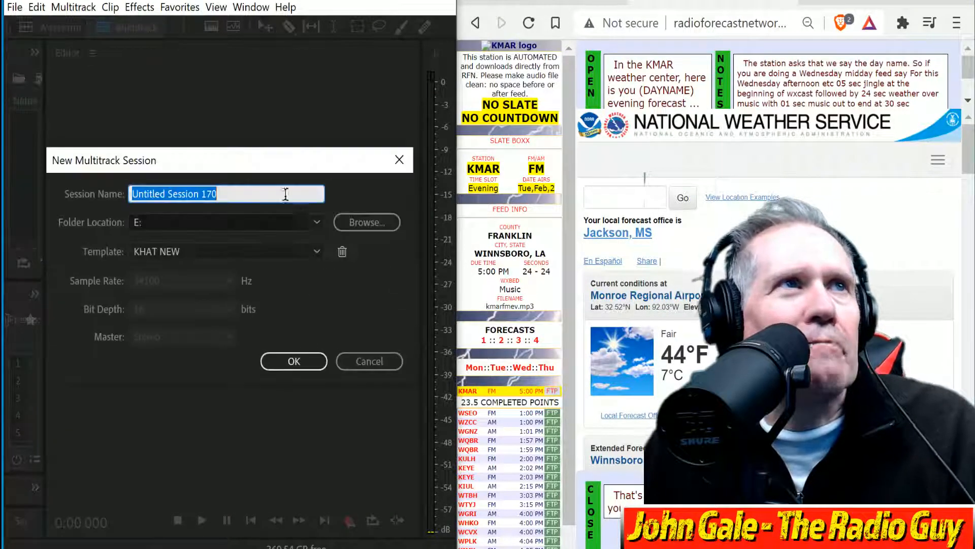
left_click(318, 249)
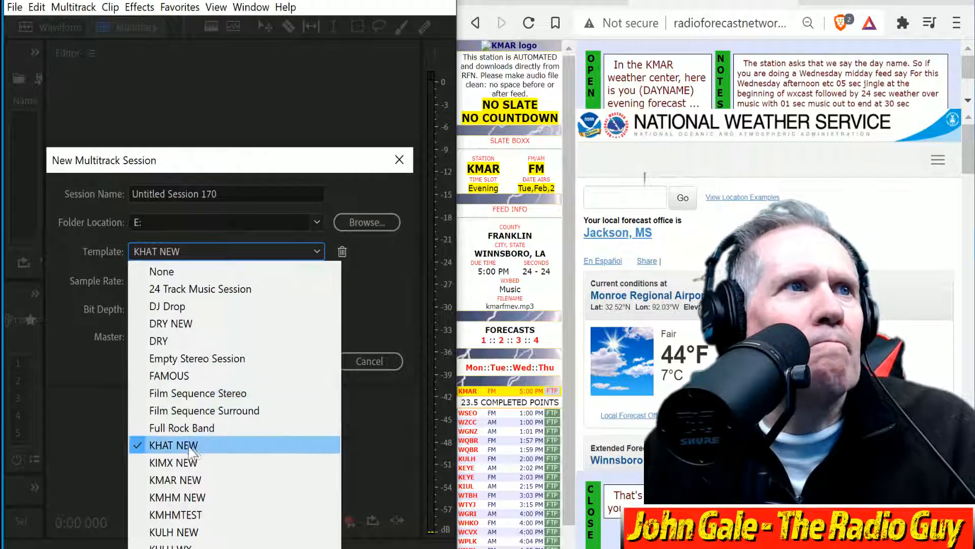
left_click(191, 449)
left_click(293, 358)
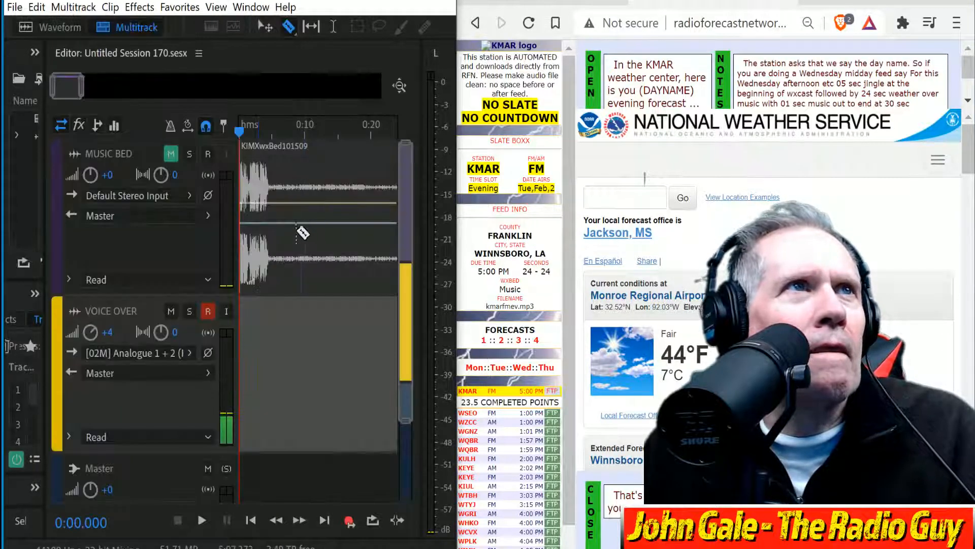
Record the KMAR evening forecast on the VOICE OVER track, reading the detailed forecast with the feed timer running
left_click(351, 519)
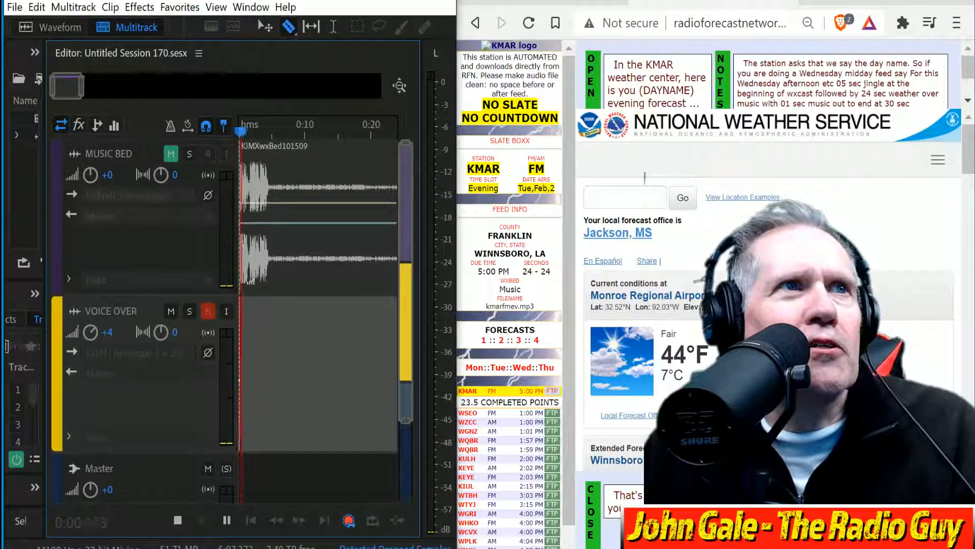
scroll(904, 224, "down", 8)
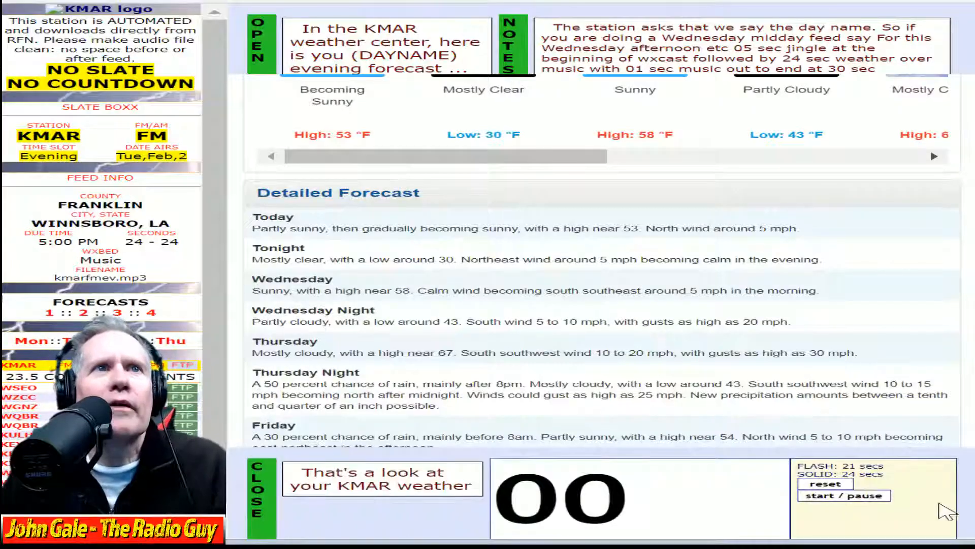
left_click(872, 496)
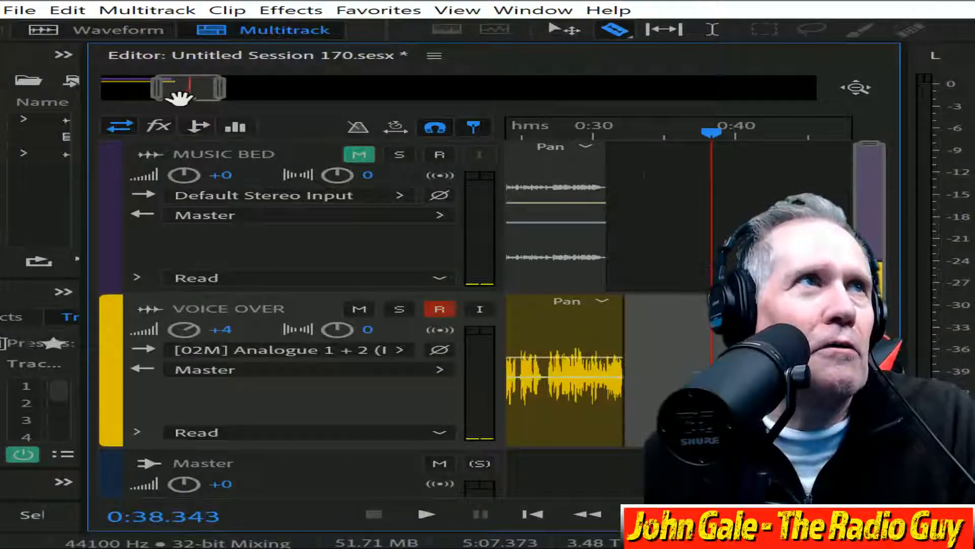
Cut the unwanted start off the voice-over and move the take to about 0:04, where the music bed's jingle ends
left_click_drag(179, 97, 81, 87)
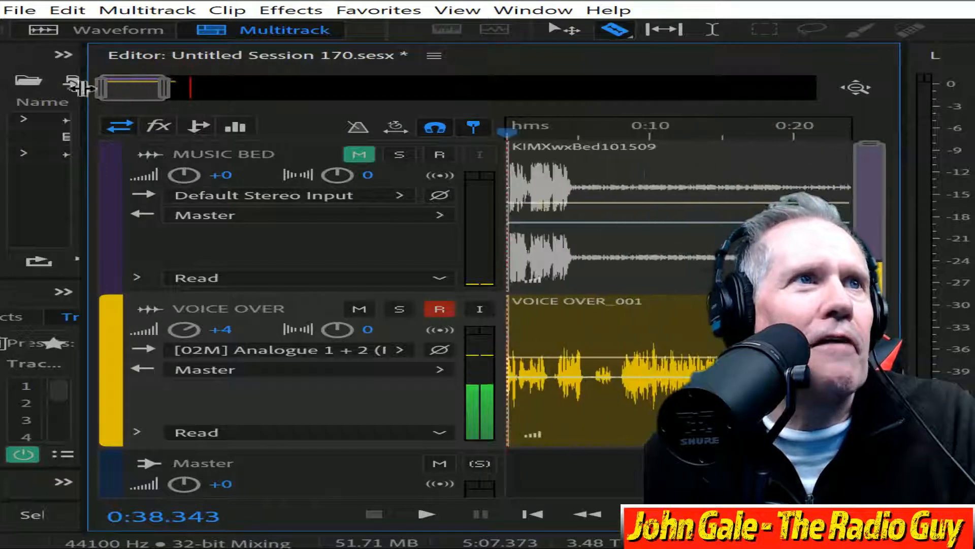
left_click_drag(627, 329, 608, 305)
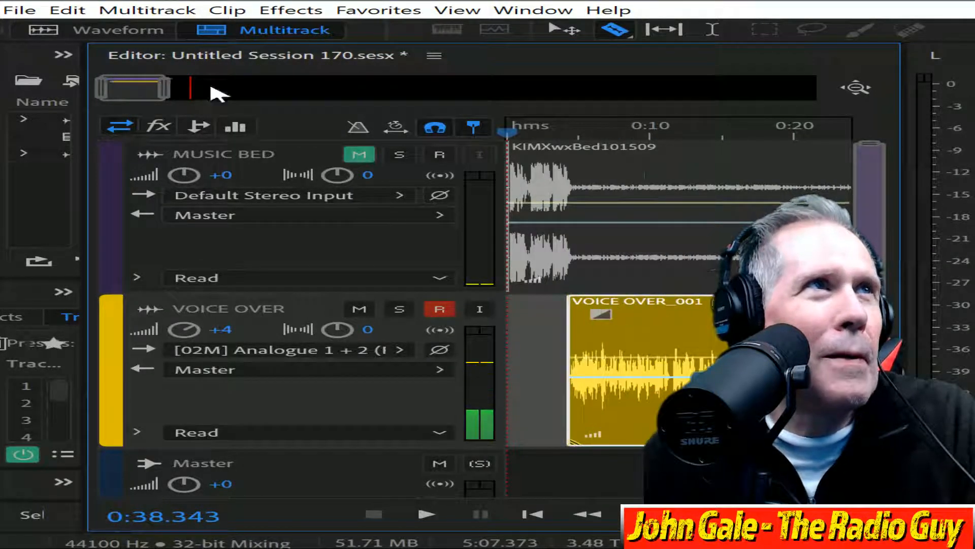
left_click_drag(168, 89, 109, 88)
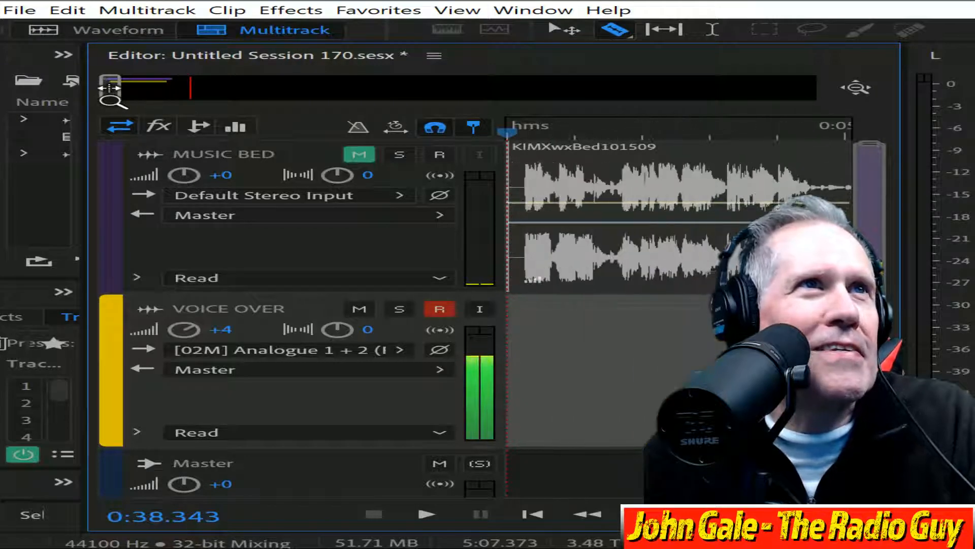
left_click(794, 135)
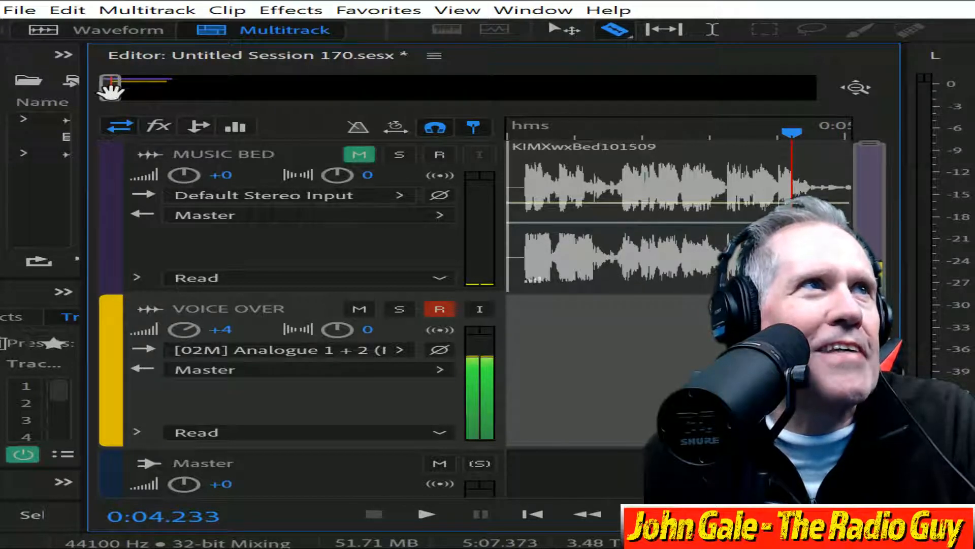
Audition the voice-over from about 0:21, split it near 0:23 and shift the following part earlier to close the gap
left_click_drag(115, 92, 152, 98)
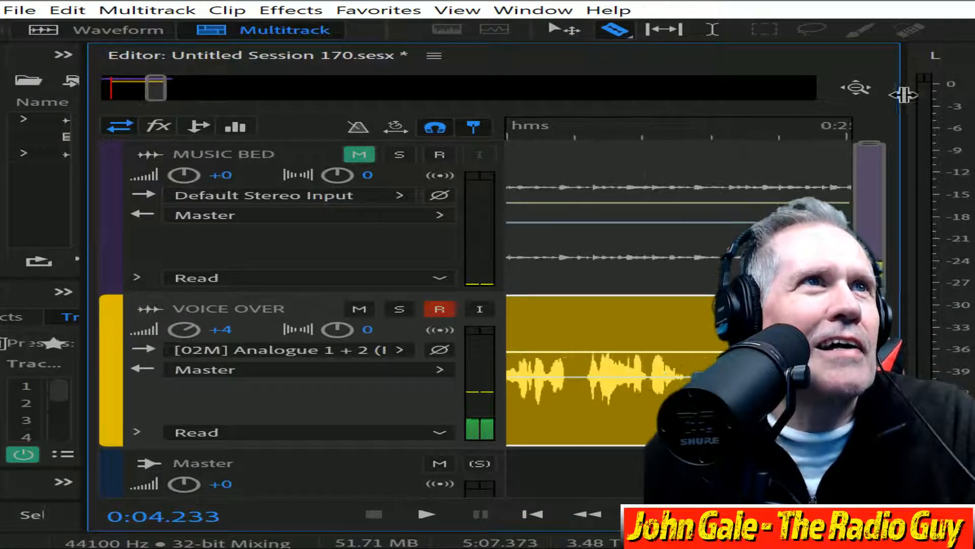
left_click(552, 135)
key("space")
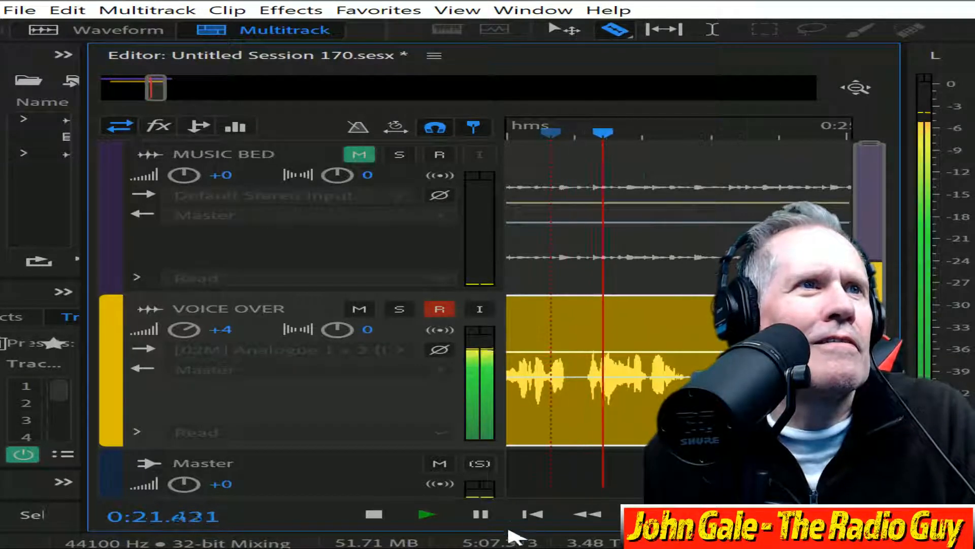
key("space")
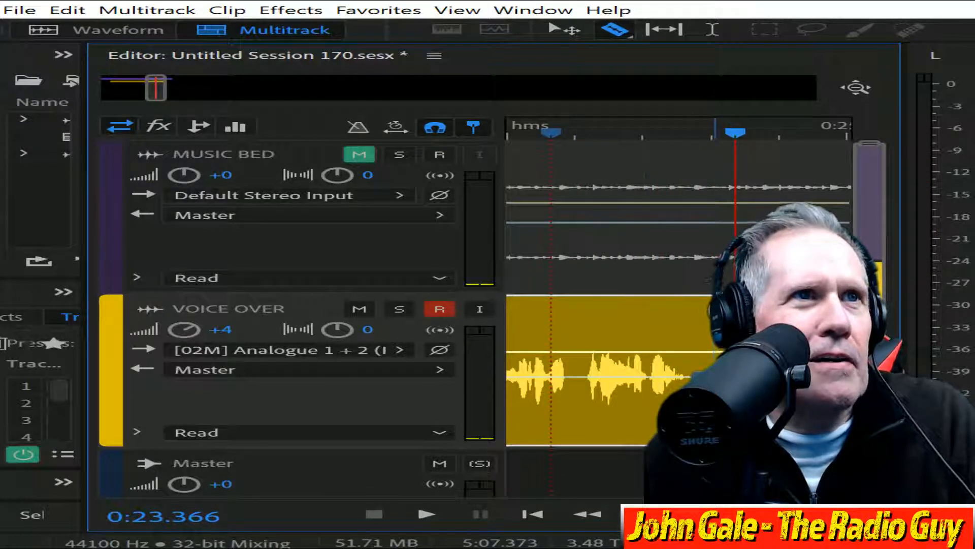
left_click(715, 350)
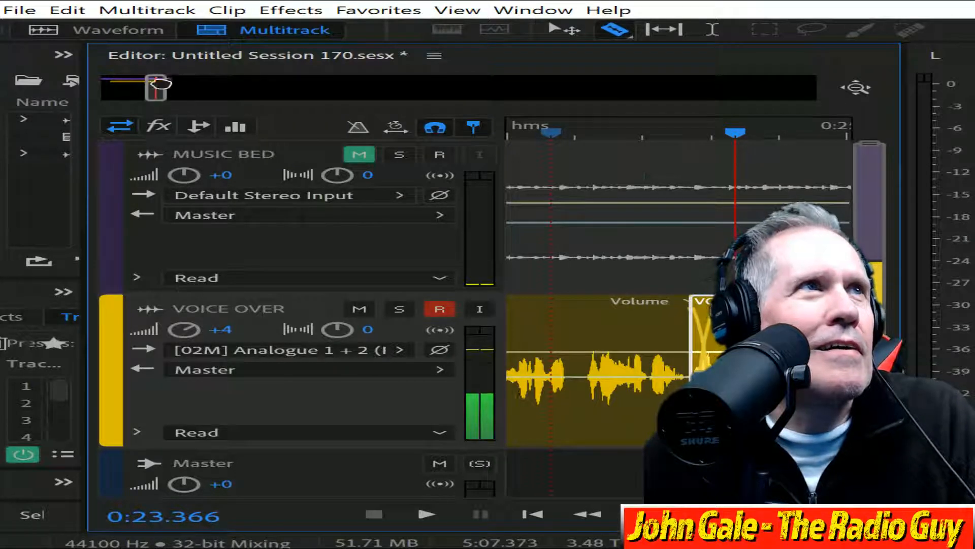
left_click_drag(160, 84, 152, 85)
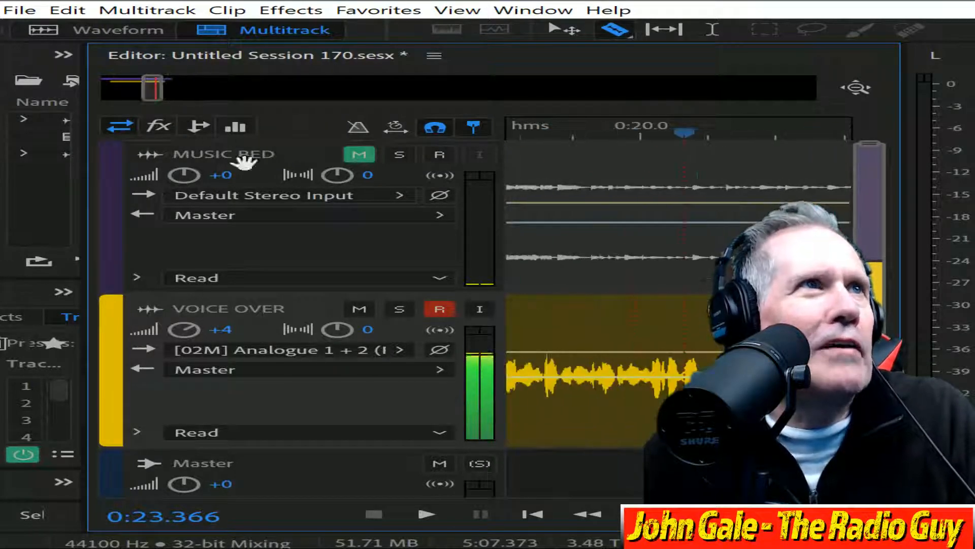
Unmute the music bed and mix the KMAR session down to a new file
left_click(354, 157)
key("ctrl+shift+m")
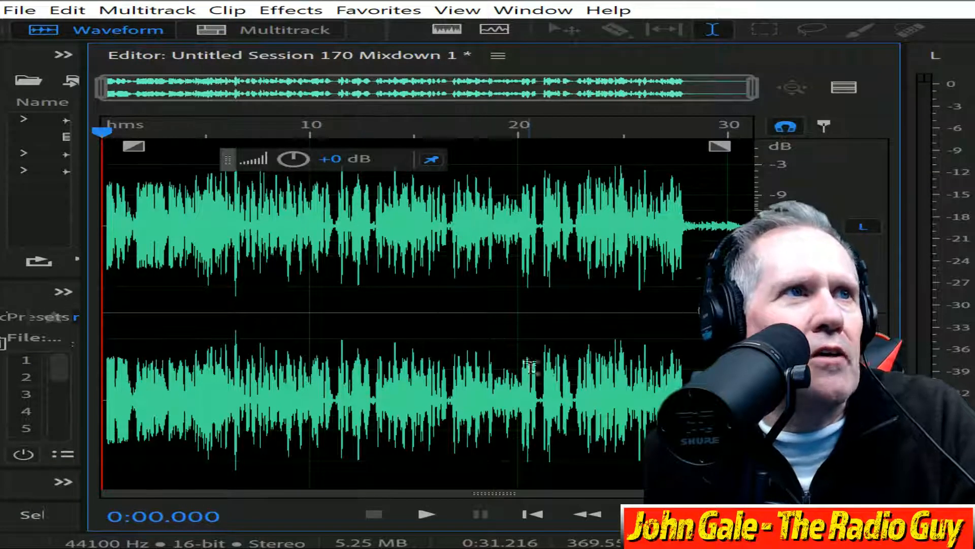
Apply the saved favorite processing to the whole KMAR mixdown and play it through to the end
key("alt+1")
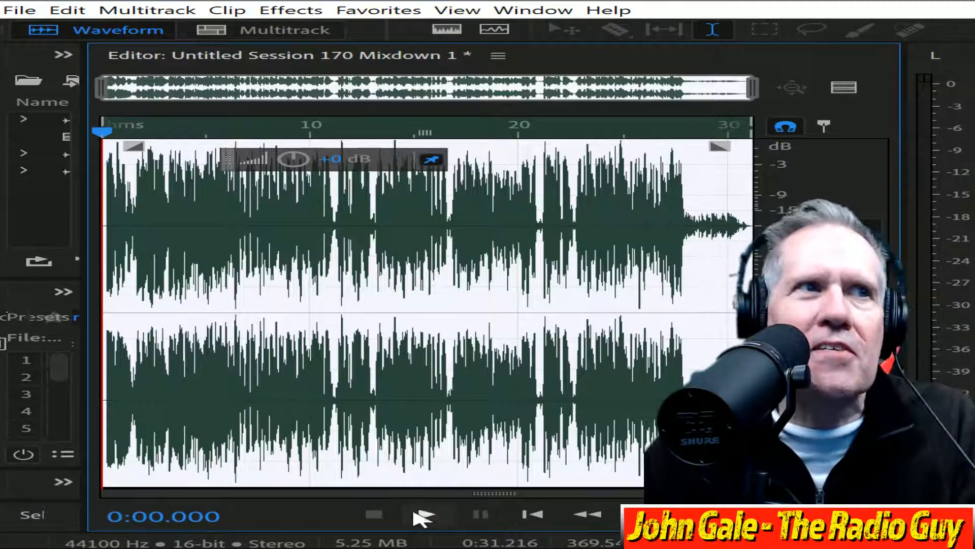
left_click(446, 512)
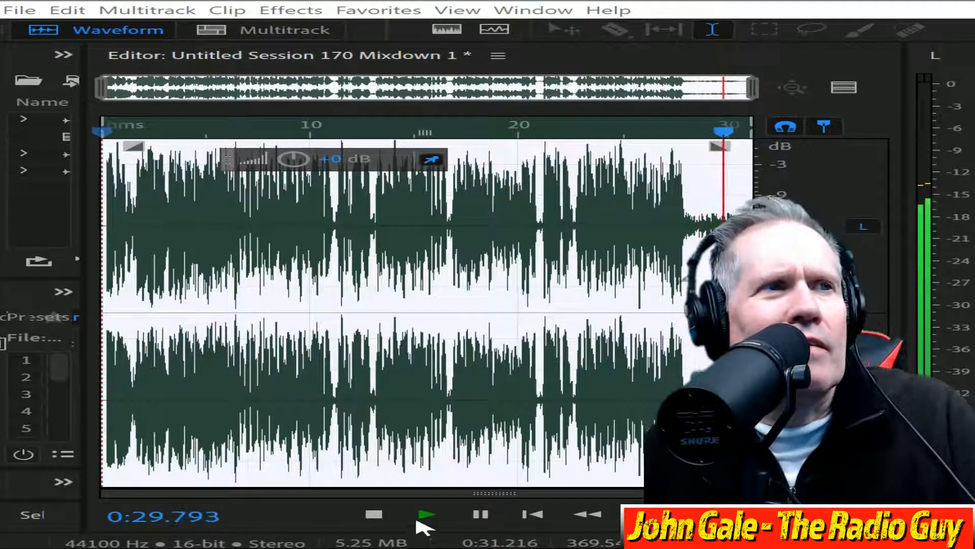
left_click(374, 514)
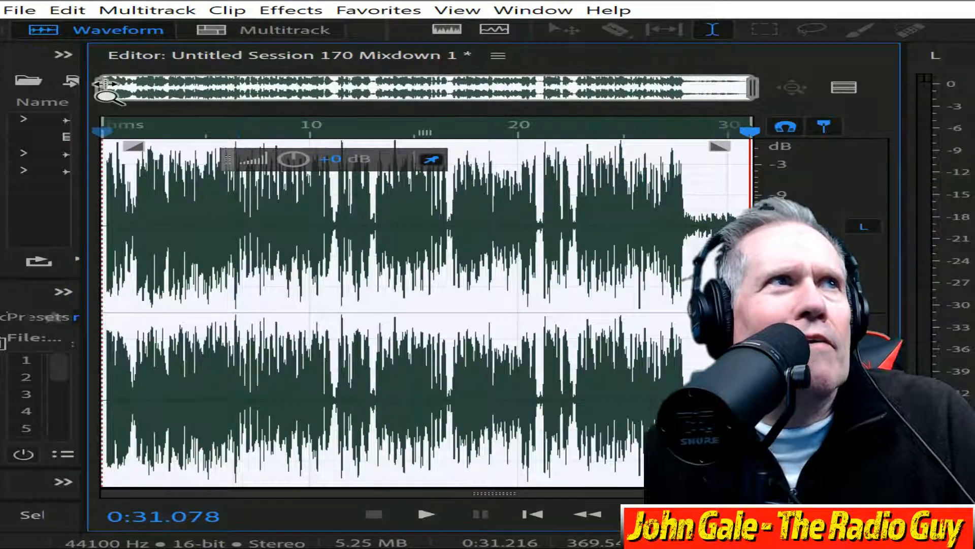
Trim about 0.14 s of silence from the end of the KMAR mixdown and about 0.26 s from its beginning
left_click_drag(105, 84, 699, 150)
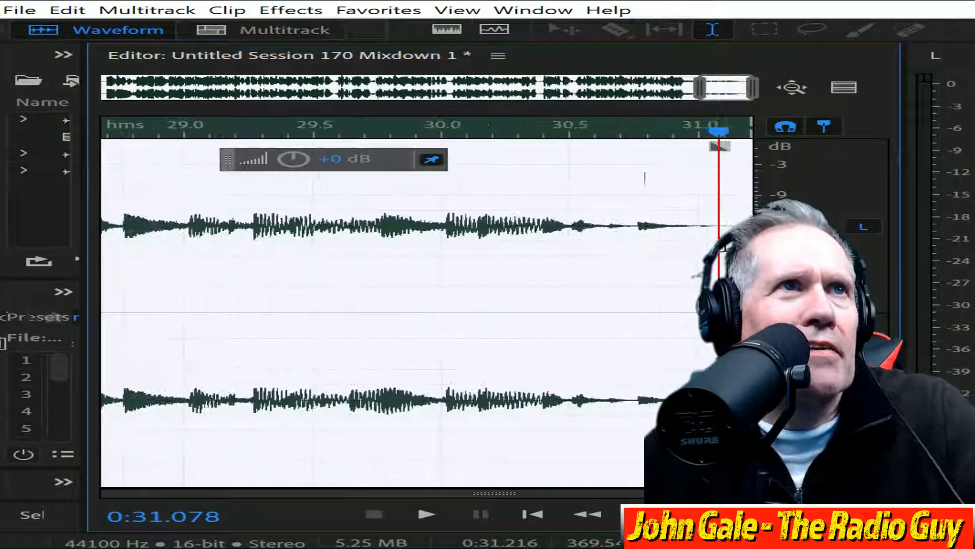
left_click_drag(721, 86, 106, 190)
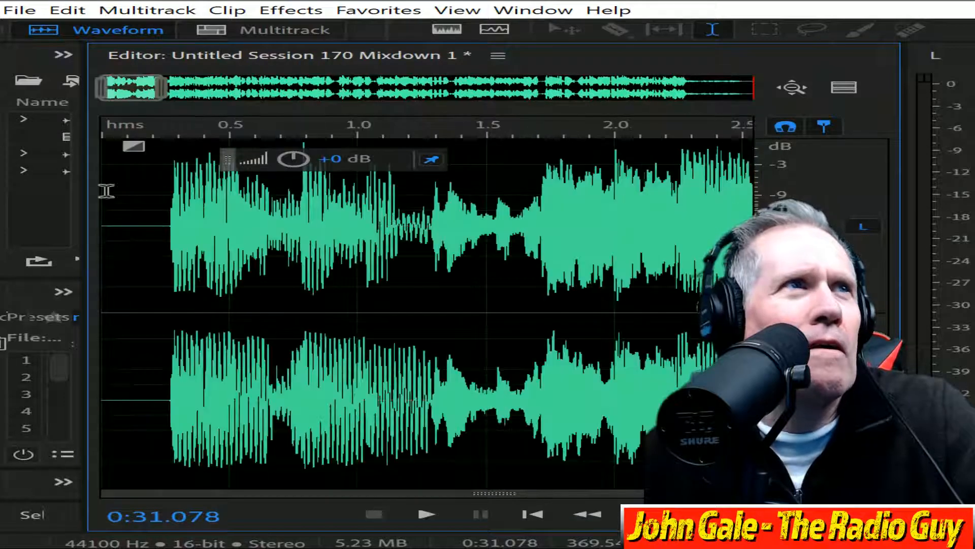
left_click_drag(172, 226, 6, 174)
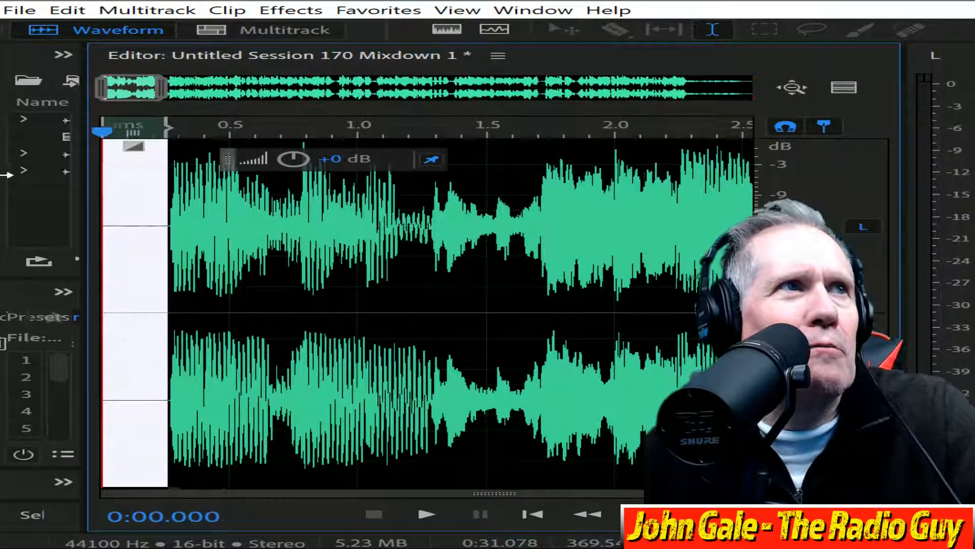
key("Delete")
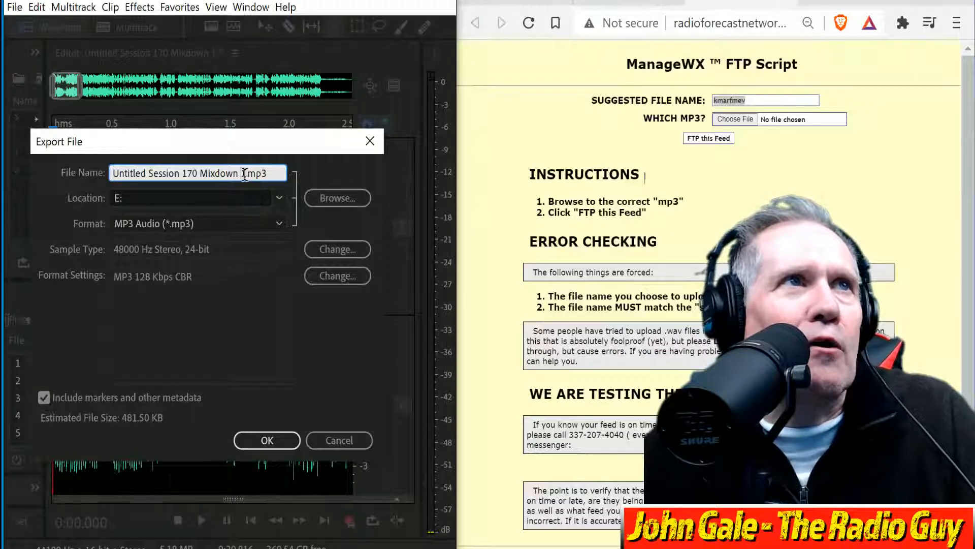
Export the KMAR mixdown to E: as kmarfmev.mp3, overwriting the existing file
key("shift+Home")
type("kmarfmev")
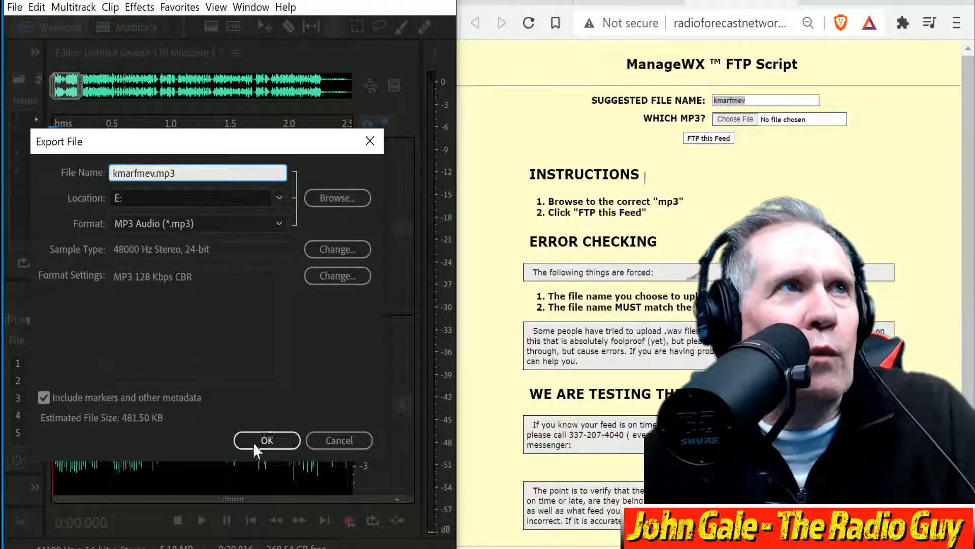
left_click(268, 440)
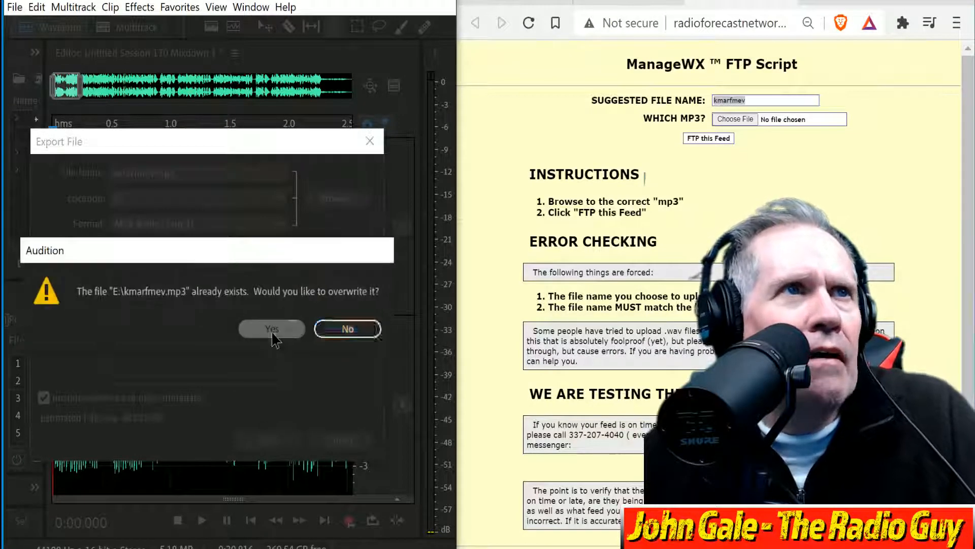
left_click(268, 329)
Upload kmarfmev.mp3 from the E: drive through the FTP form for KMAR and close the results window
left_click(735, 119)
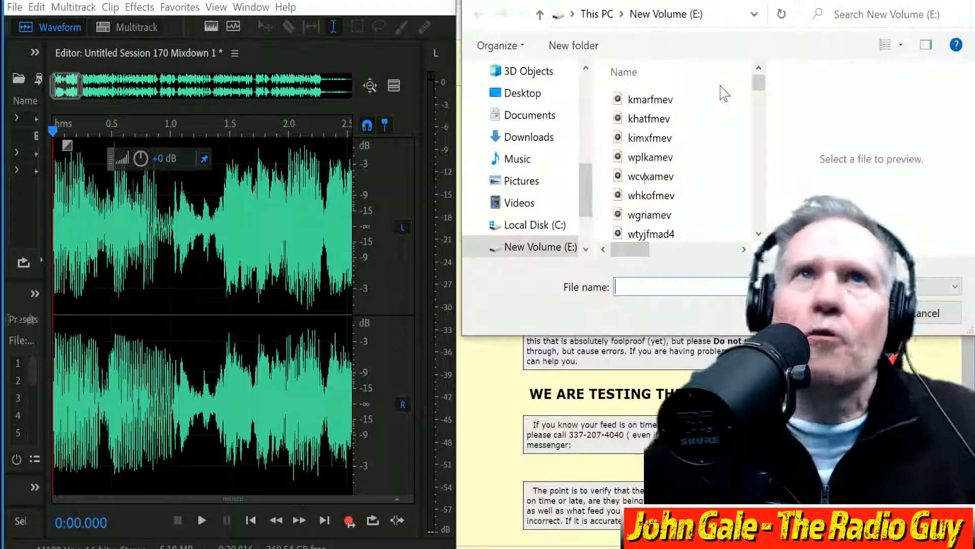
left_click(653, 99)
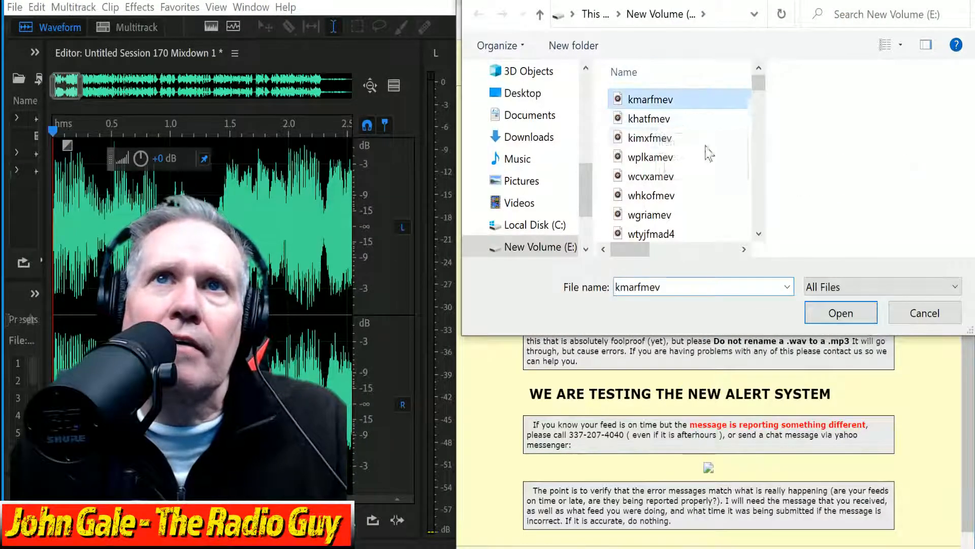
left_click(840, 316)
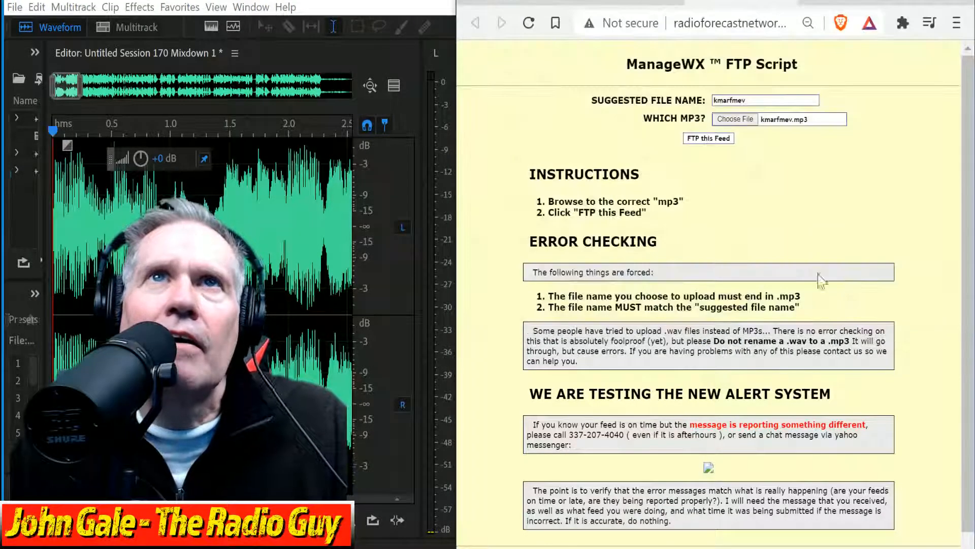
left_click(717, 138)
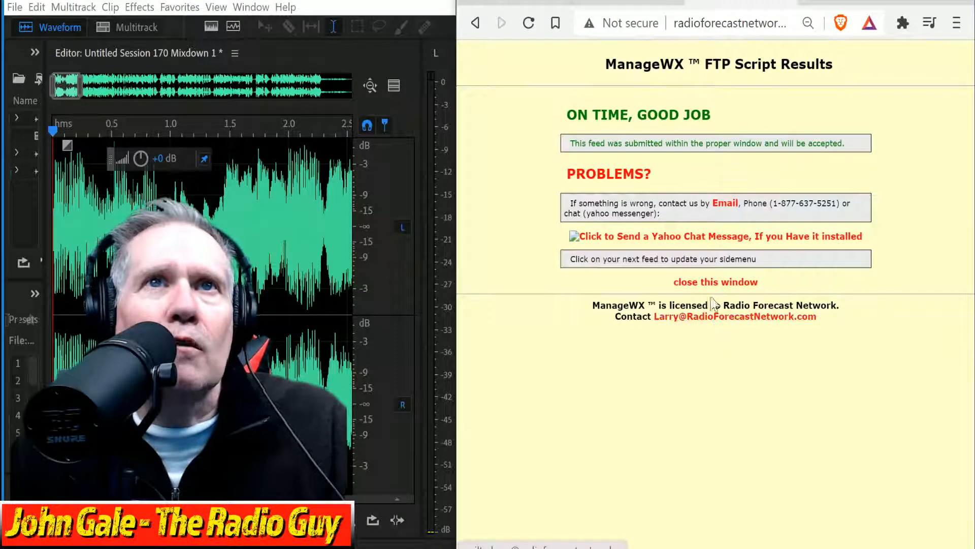
left_click(714, 283)
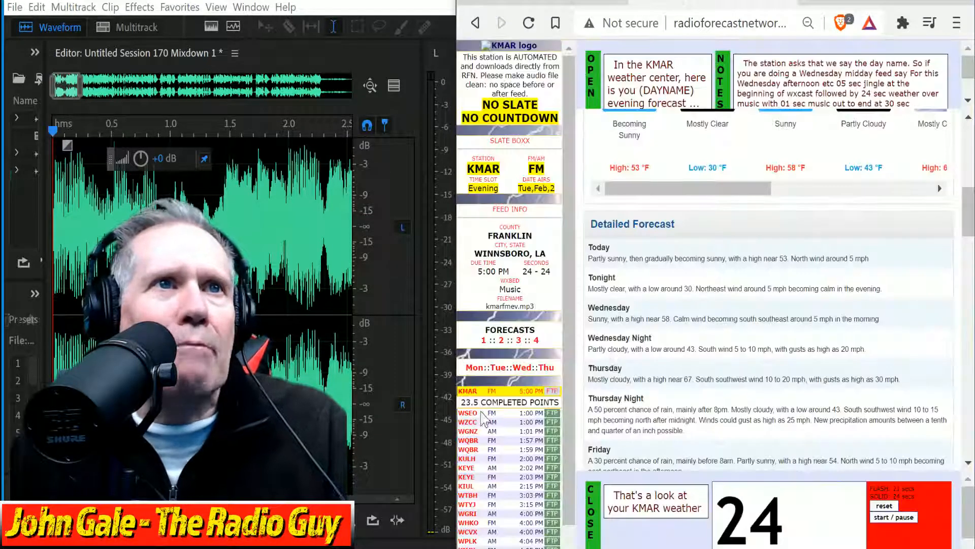